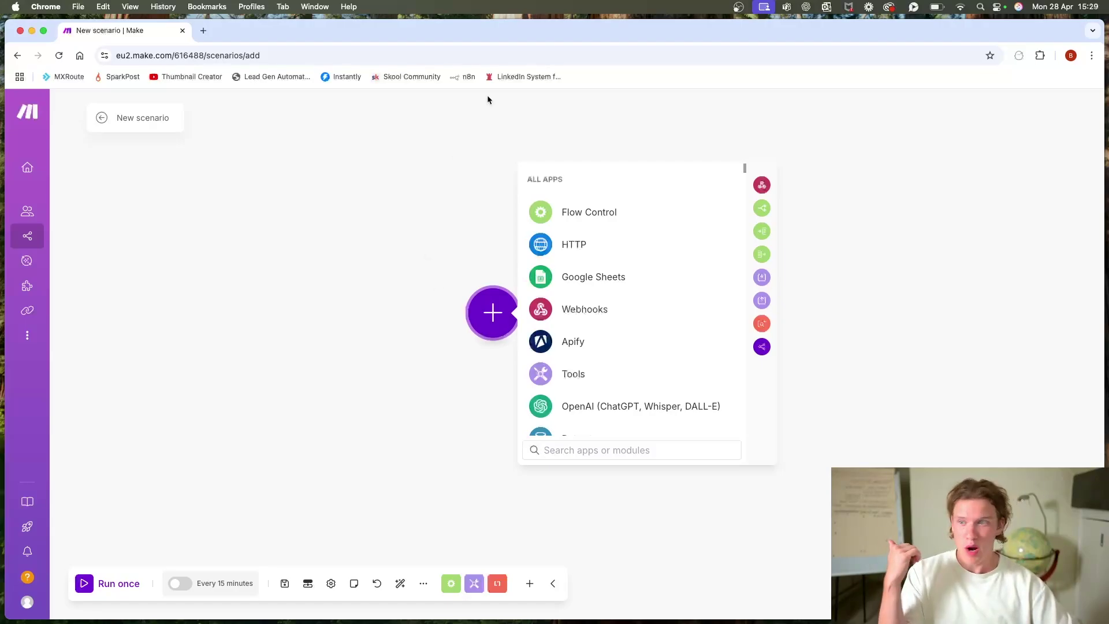
Step: Google 'apify' in a new tab, open apify.com, and go to the Apify Console
left_click(199, 32)
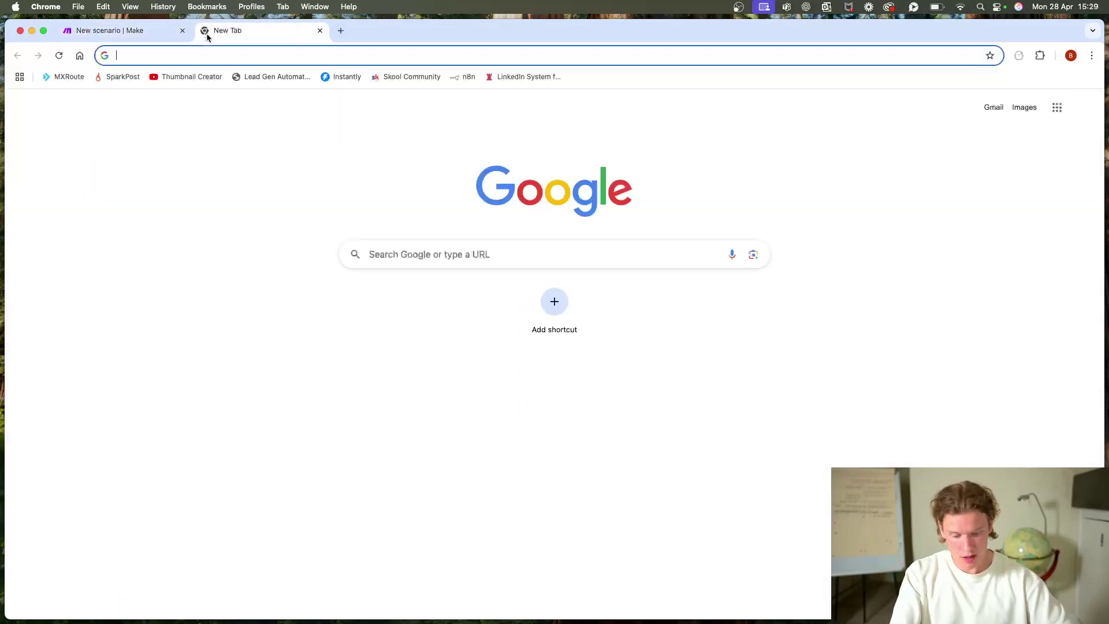
type("apify")
key("Return")
scroll(243, 231, "down", 3)
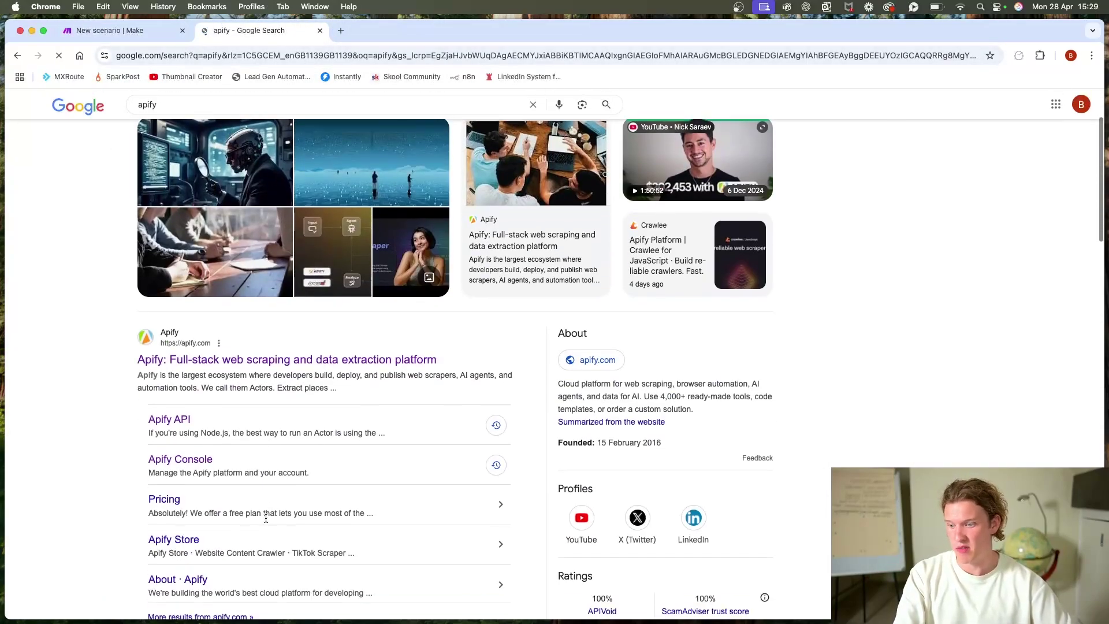
left_click(248, 358)
type("Scrape TikTok profile")
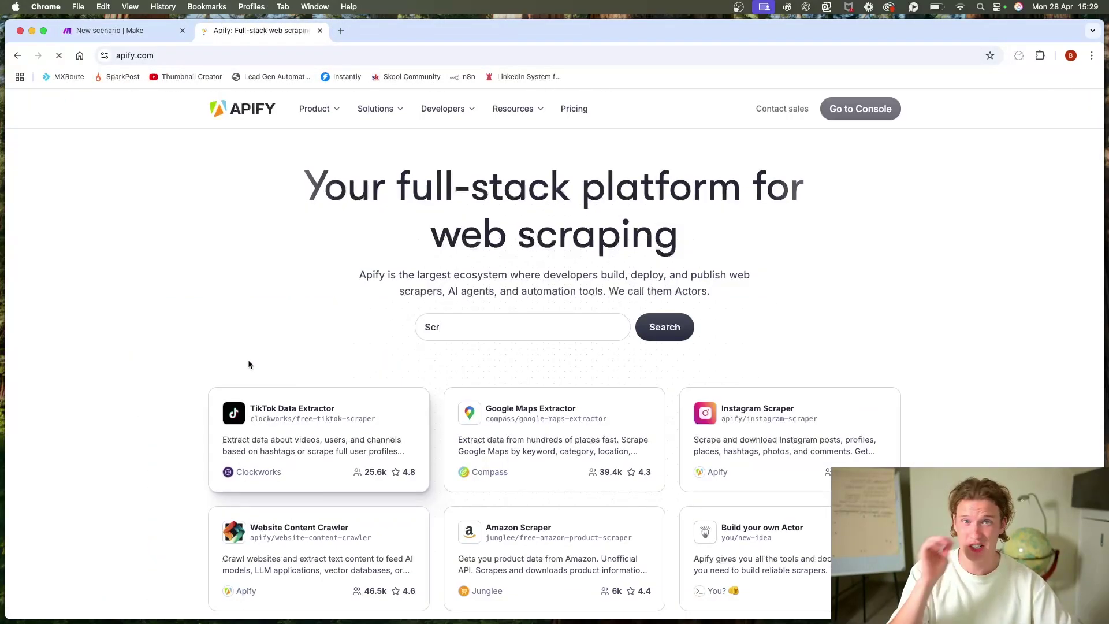
triple_click(575, 241)
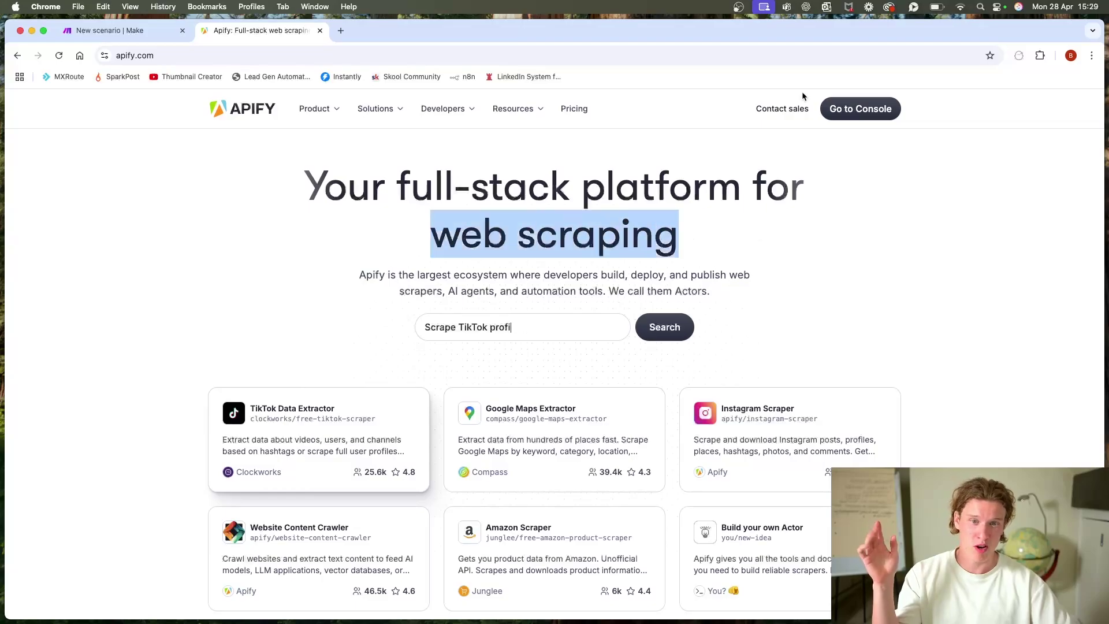
left_click(863, 108)
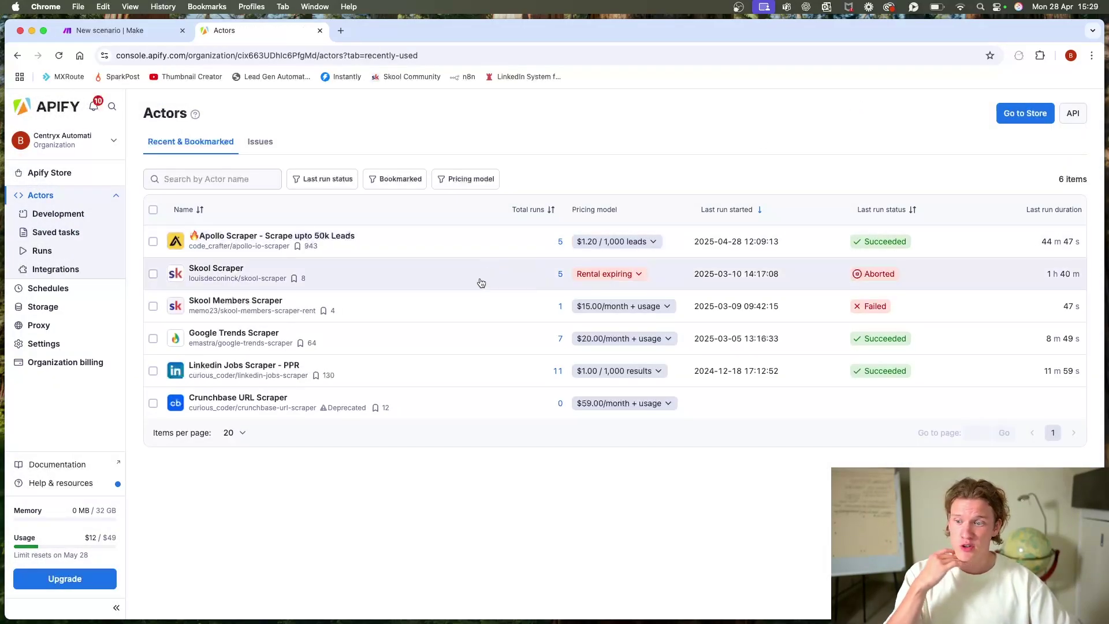
Step: Search the Apify Store for 'apollo', then 'linked', and open Linkedin Sales Navigator Scraper
left_click(321, 236)
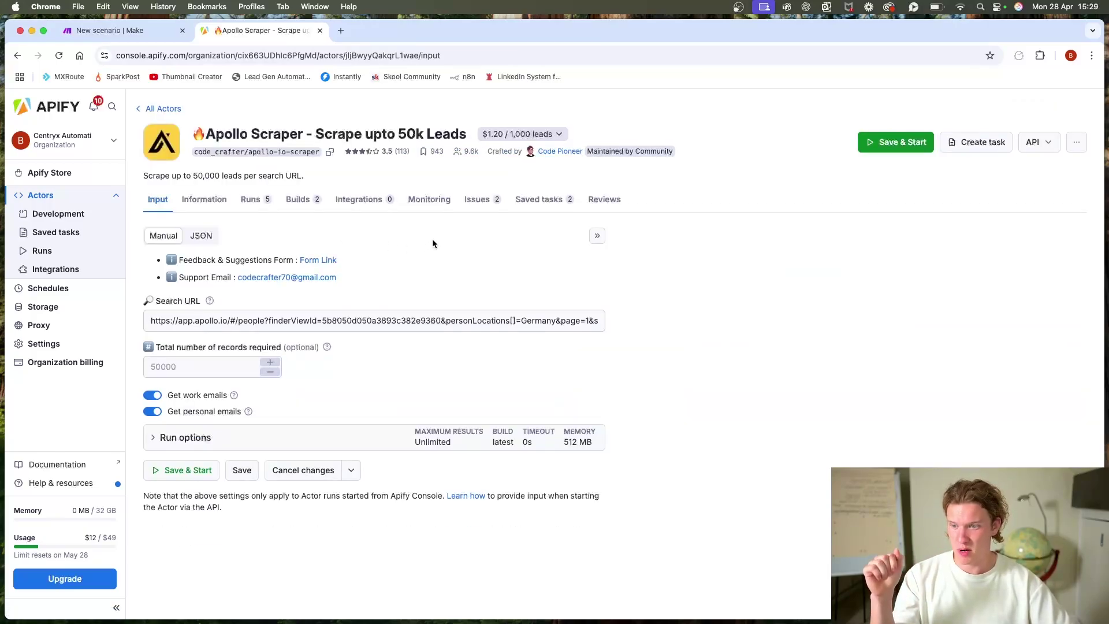
left_click(51, 173)
type("ap")
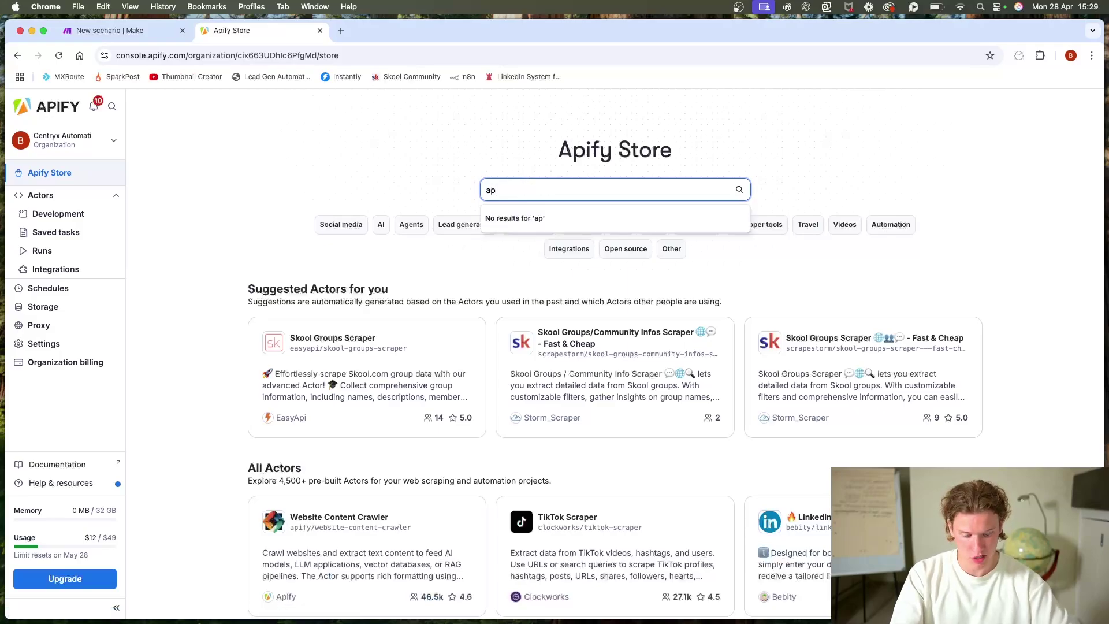
type("ollo")
key("Return")
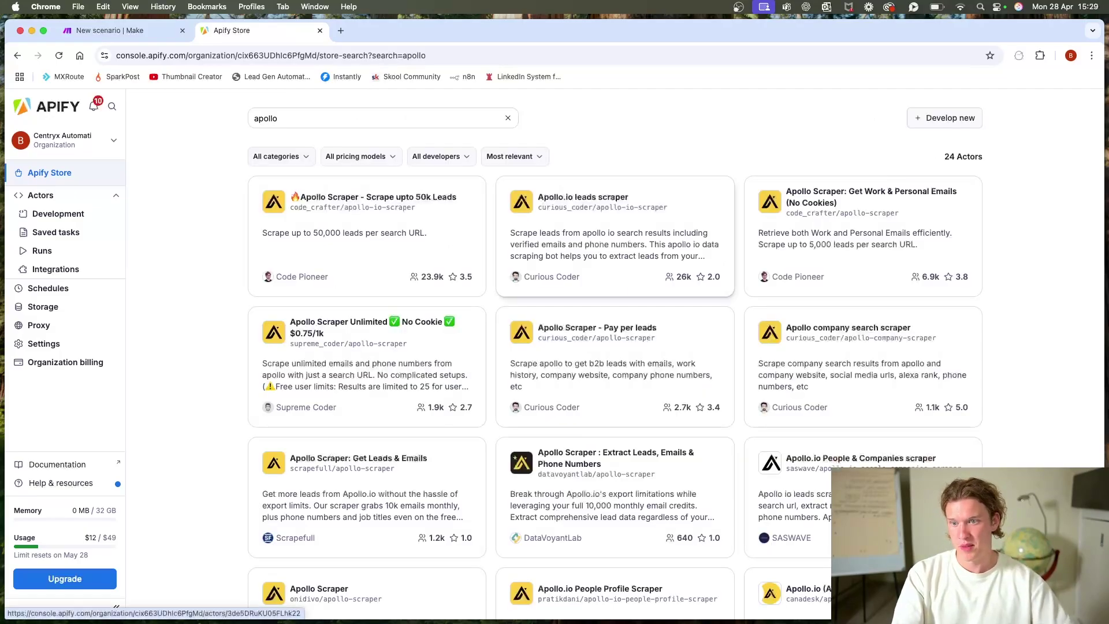
left_click_drag(297, 120, 221, 113)
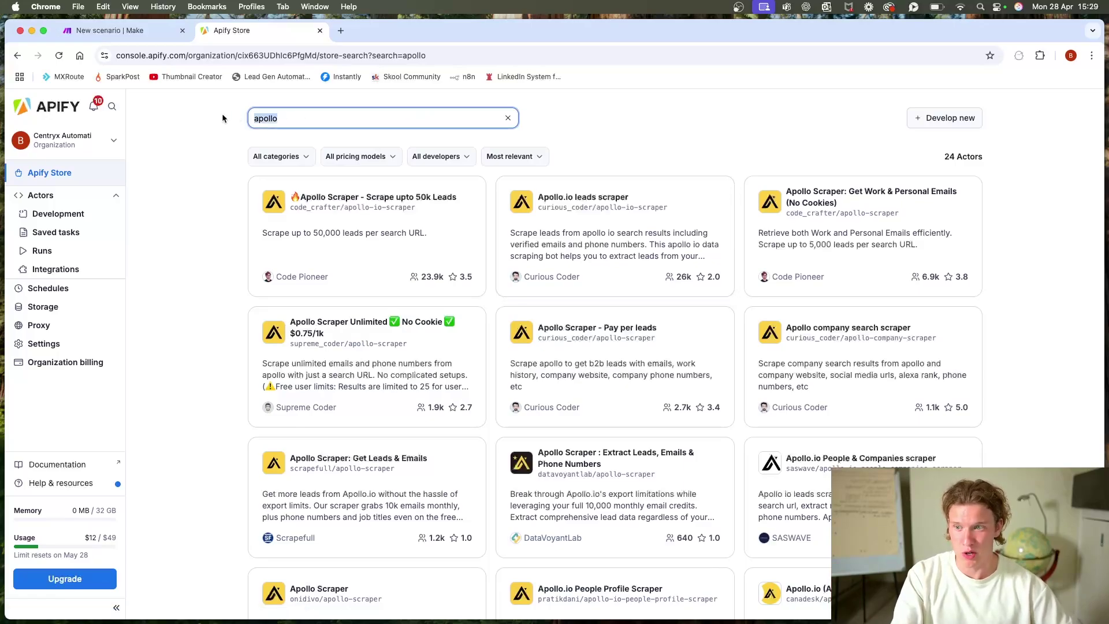
key("BackSpace")
type("linkedin")
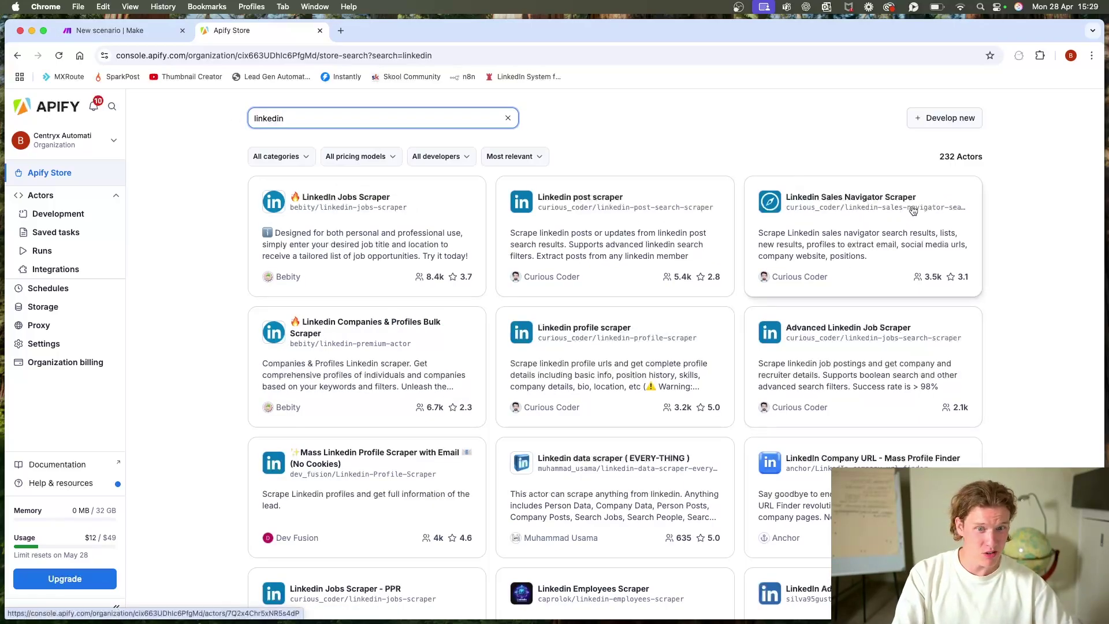
left_click(858, 236)
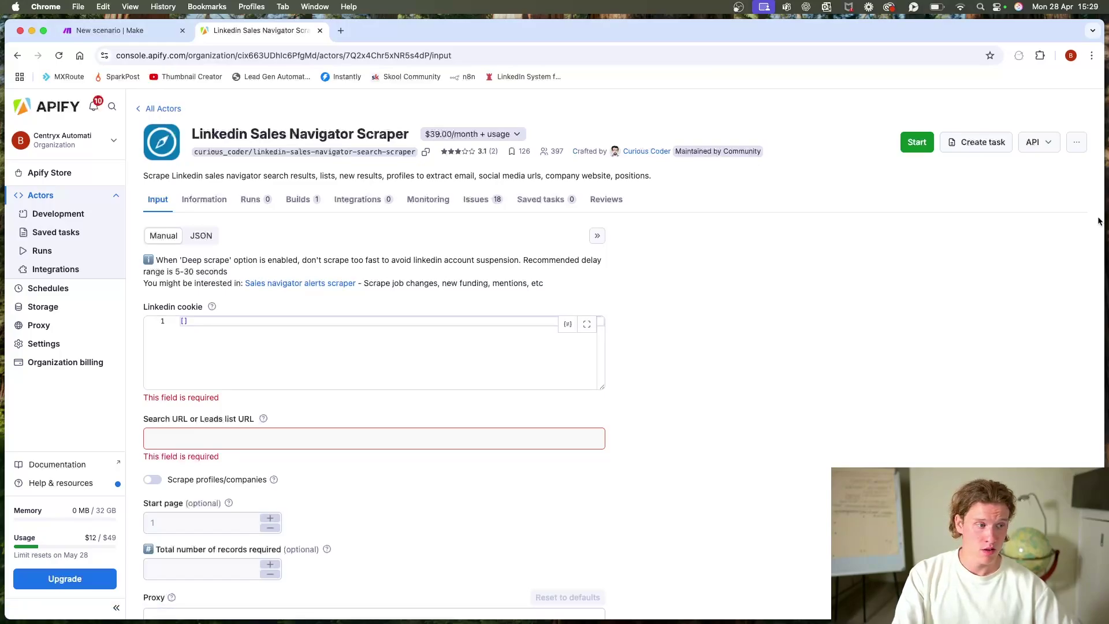
Step: Toggle the PhantomBuster side panel, then return to the linkedin store results
left_click(1021, 56)
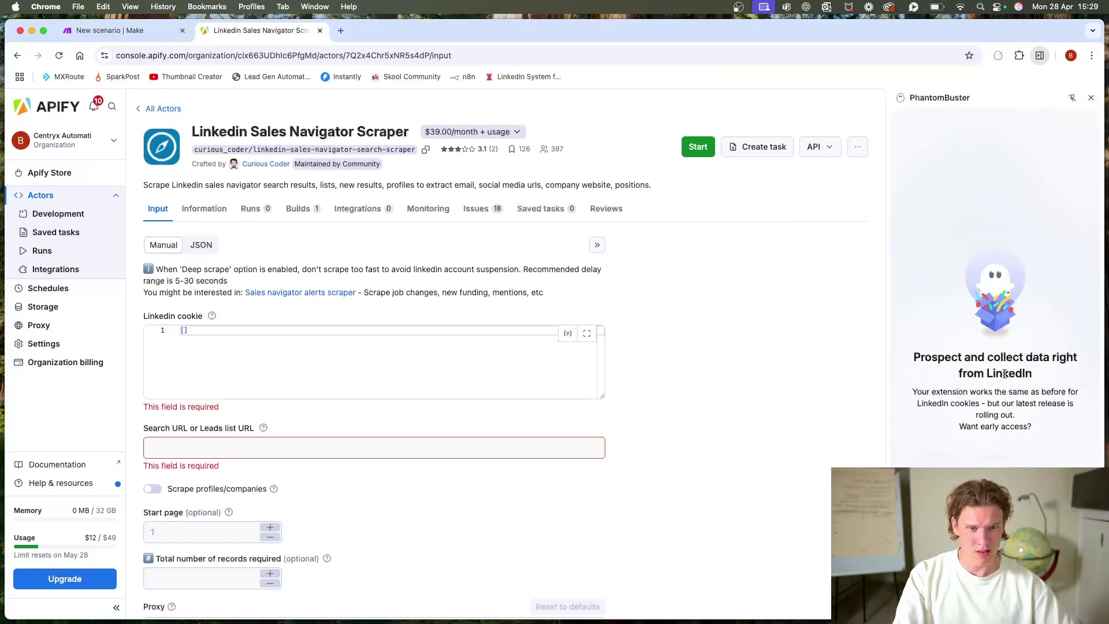
left_click_drag(951, 404, 1035, 424)
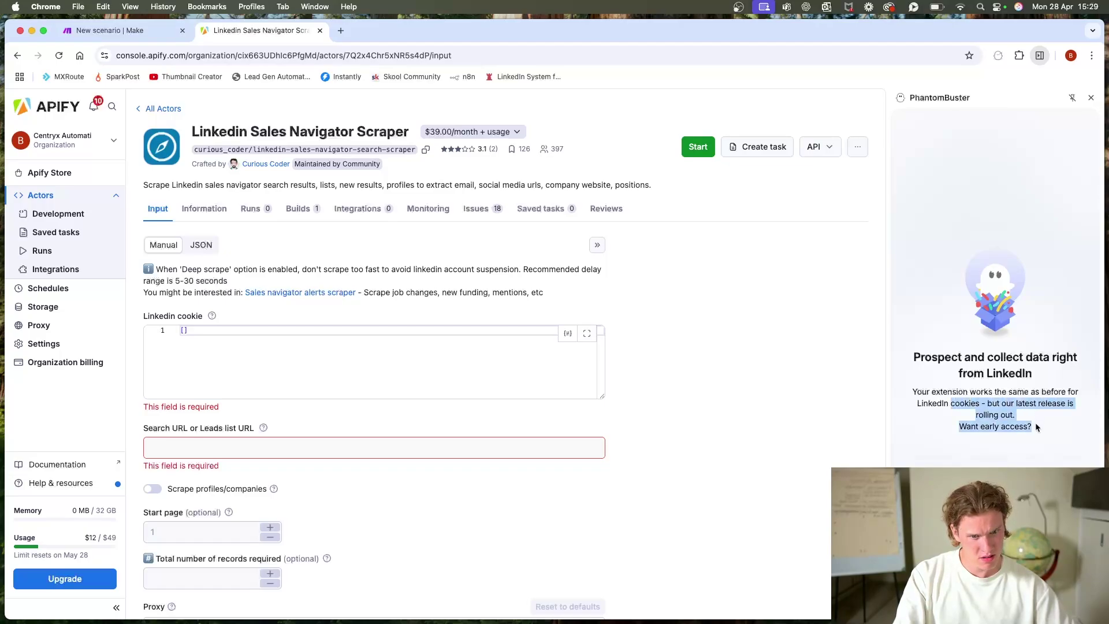
left_click(1090, 99)
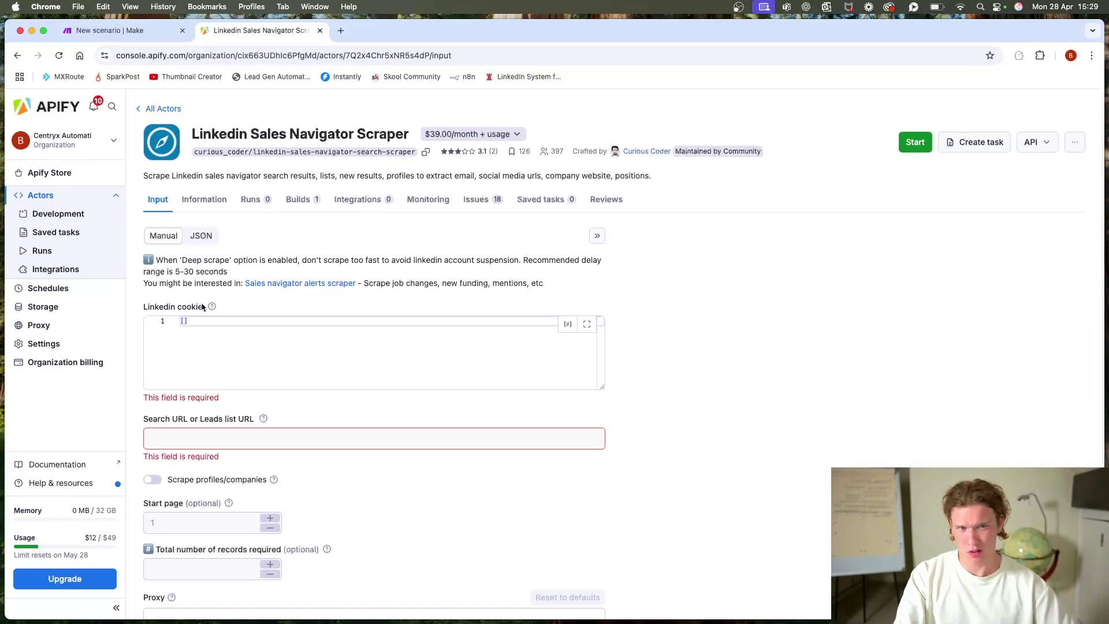
left_click(244, 322)
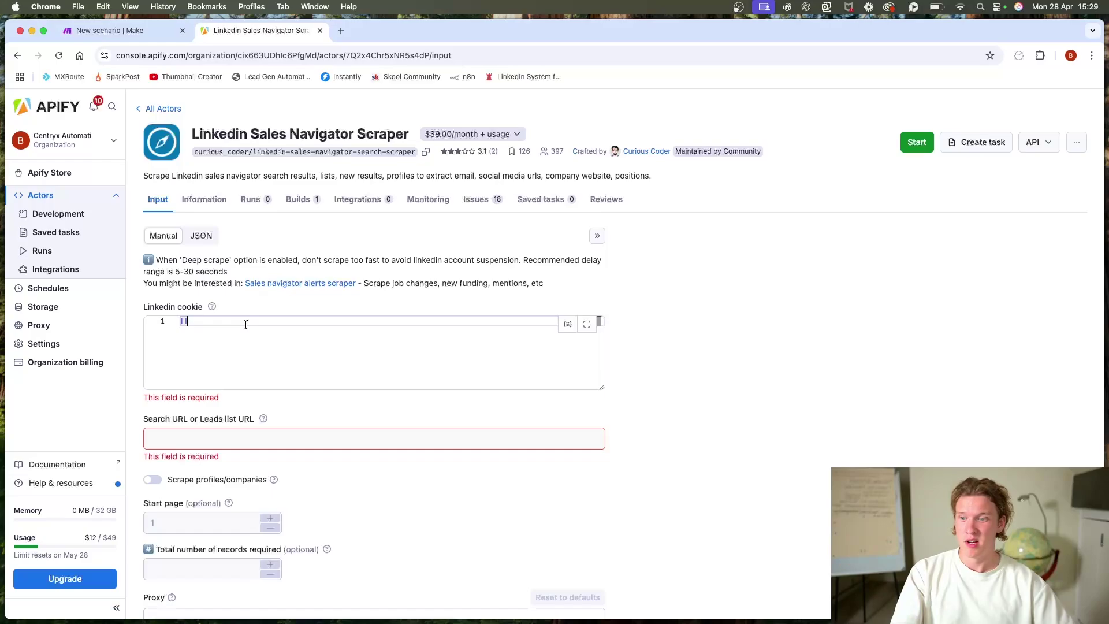
left_click(162, 109)
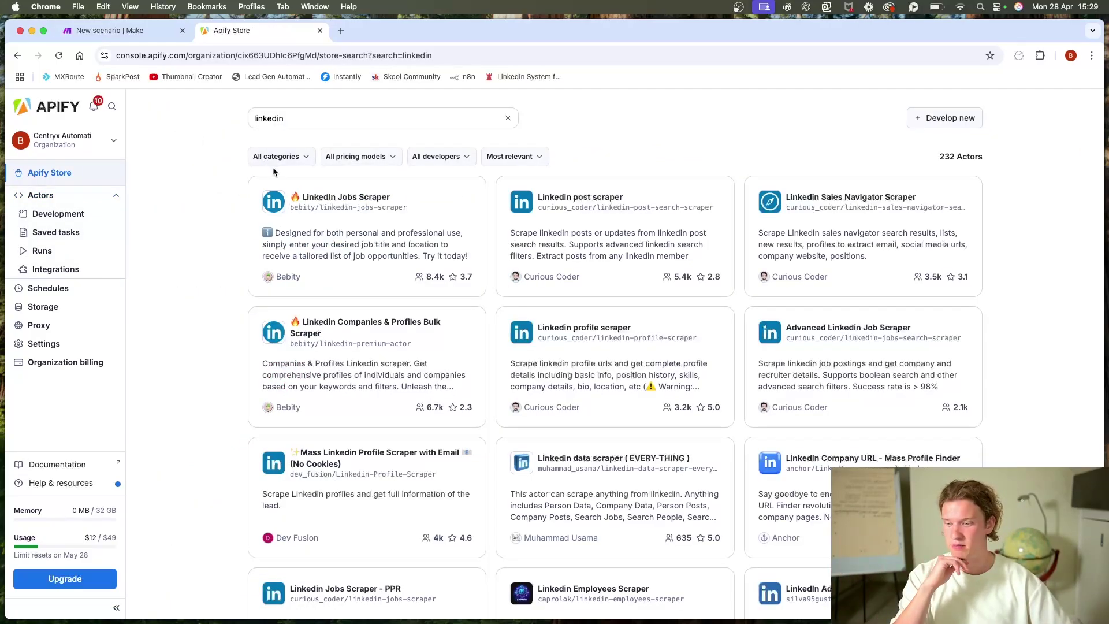
Step: Replace the store search with 'apollo' and open 'Apollo Scraper - Scrape upto 50k Leads'
left_click(297, 116)
key("super+a")
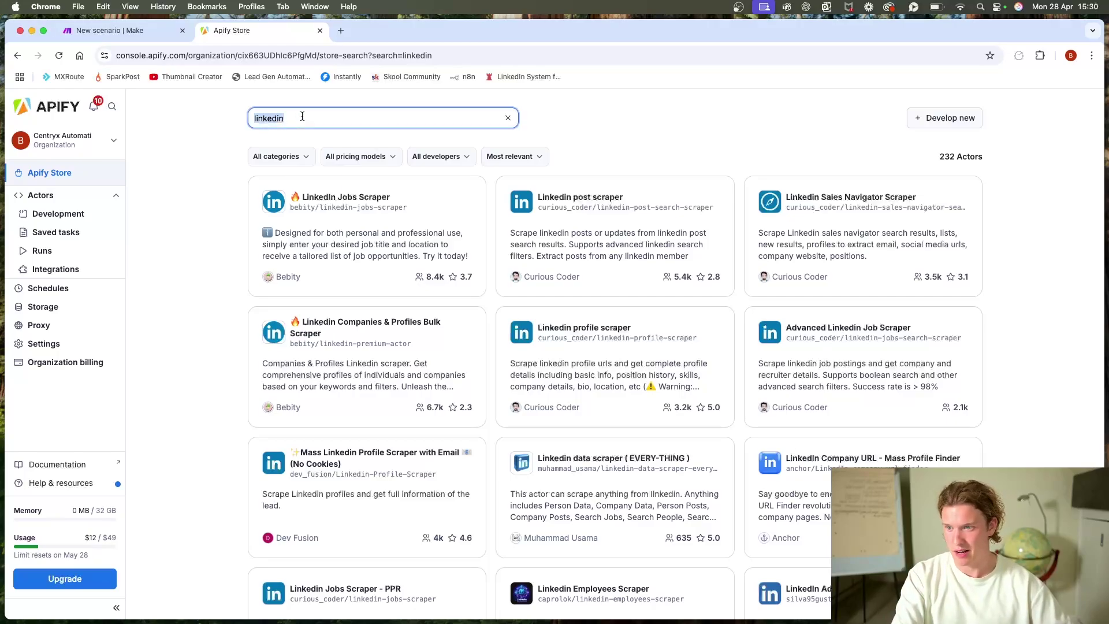
type("apollo")
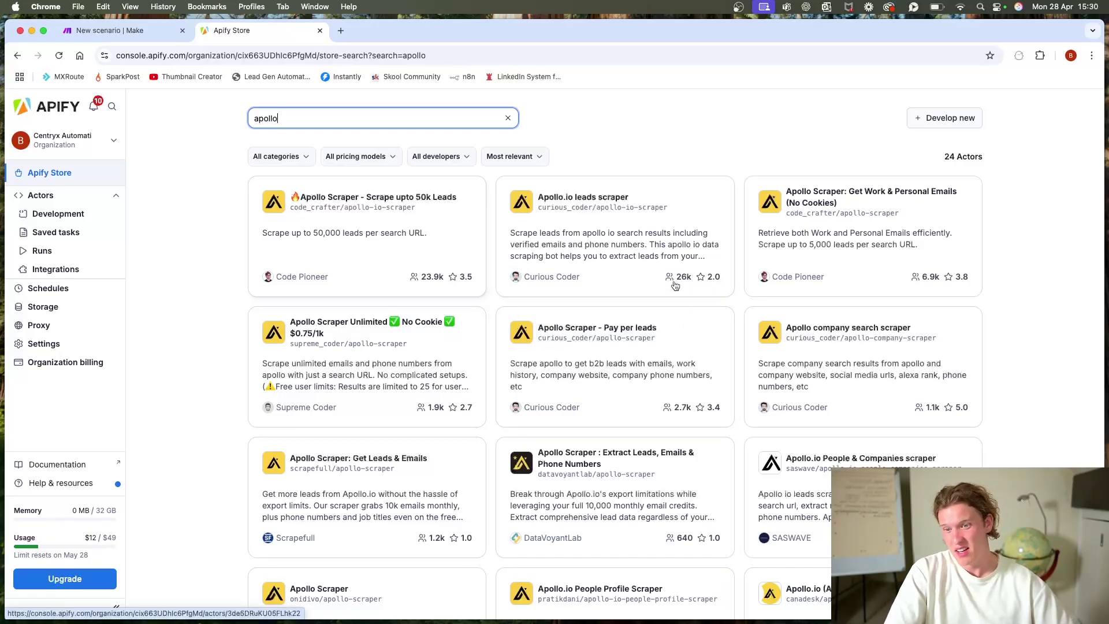
left_click(393, 252)
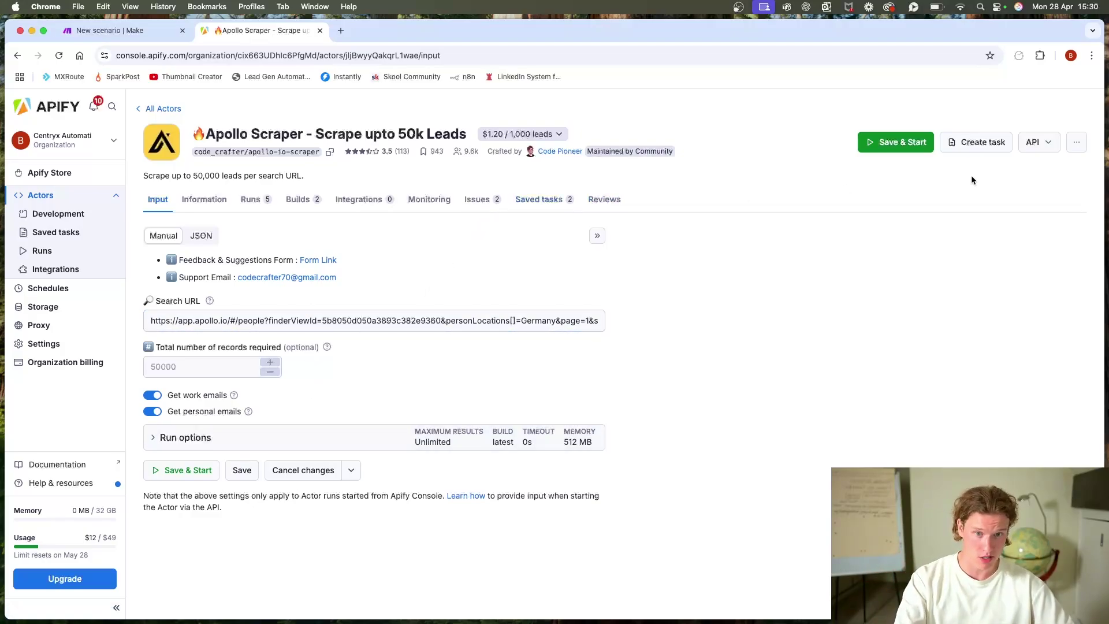
Step: Create a saved task from the Apollo Scraper titled 'YouTube'
left_click(976, 142)
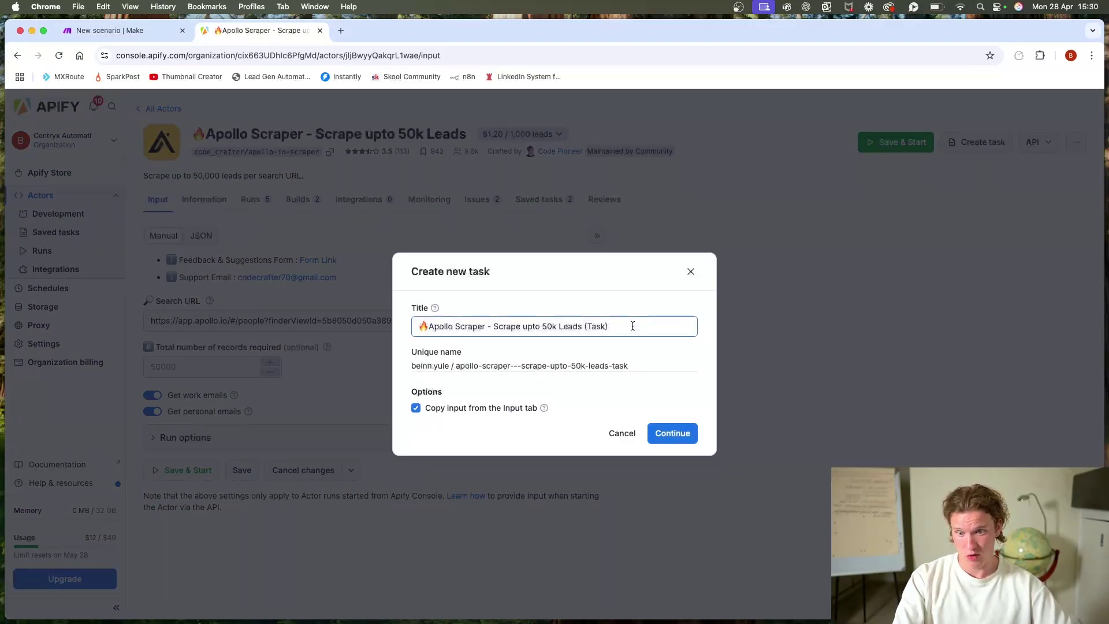
left_click_drag(632, 326, 355, 310)
type("YouTube")
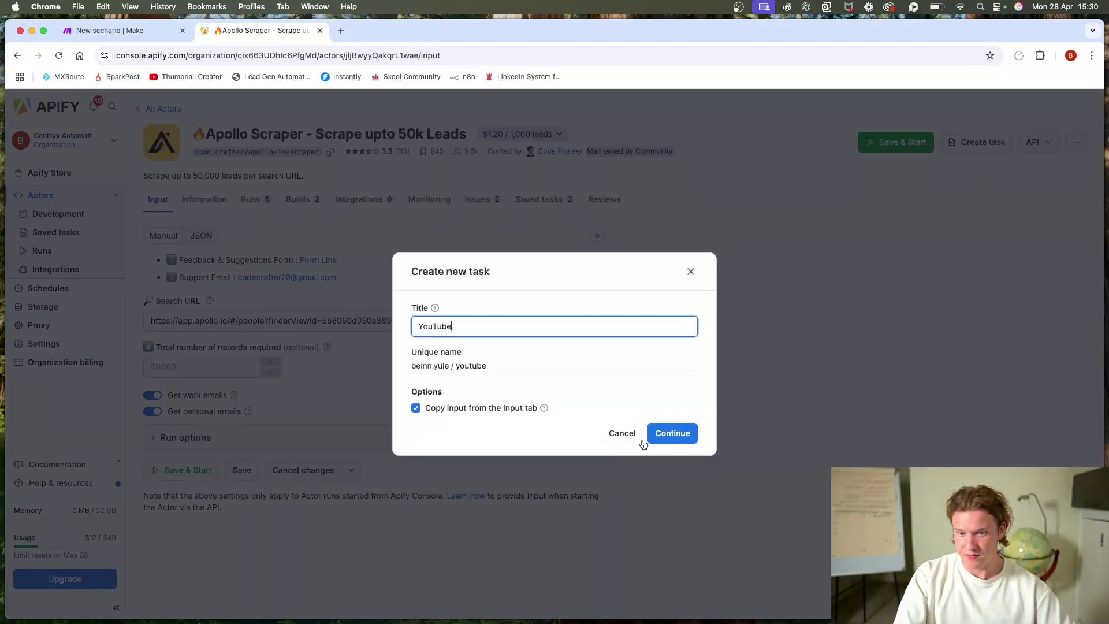
left_click(685, 440)
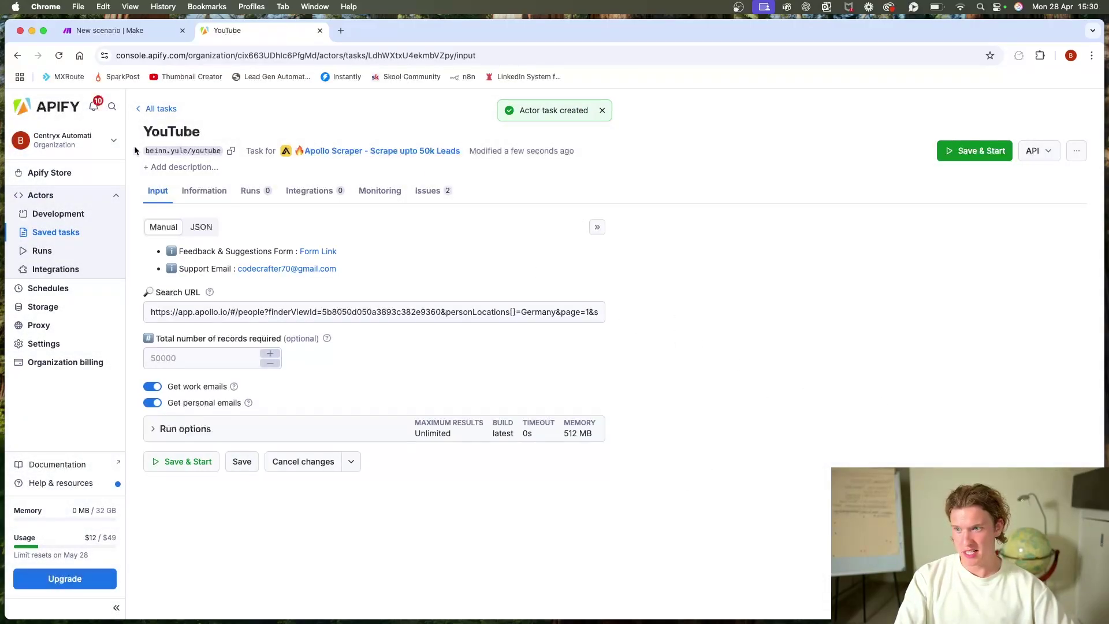
Step: Empty the task's Search URL, turn off Get personal emails, and expand Run options
left_click(443, 311)
key("super+a")
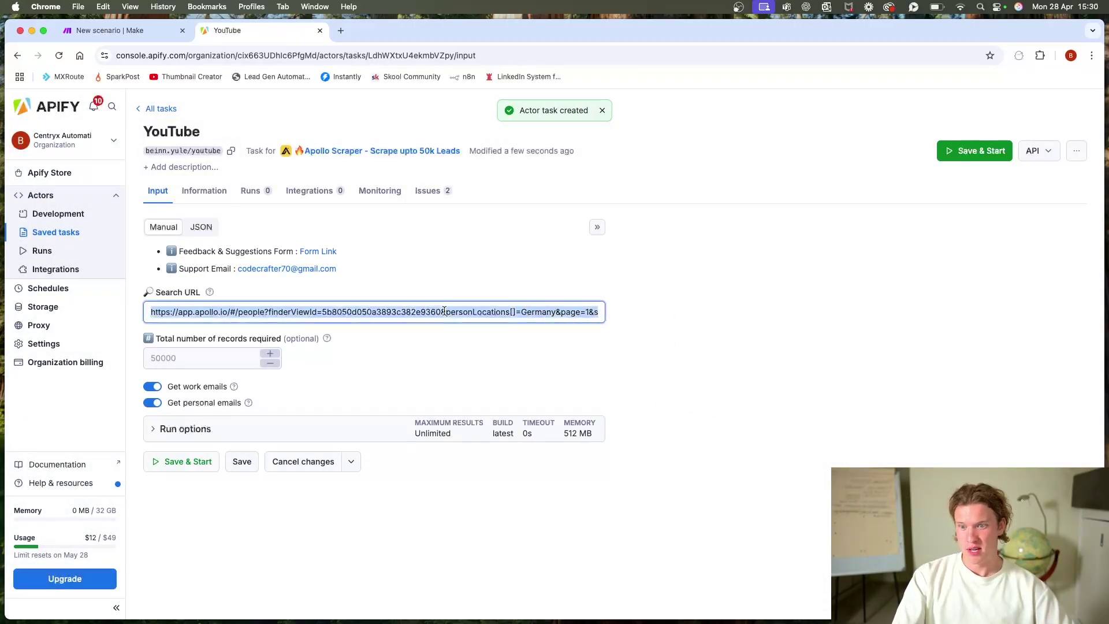
key("BackSpace")
left_click(594, 378)
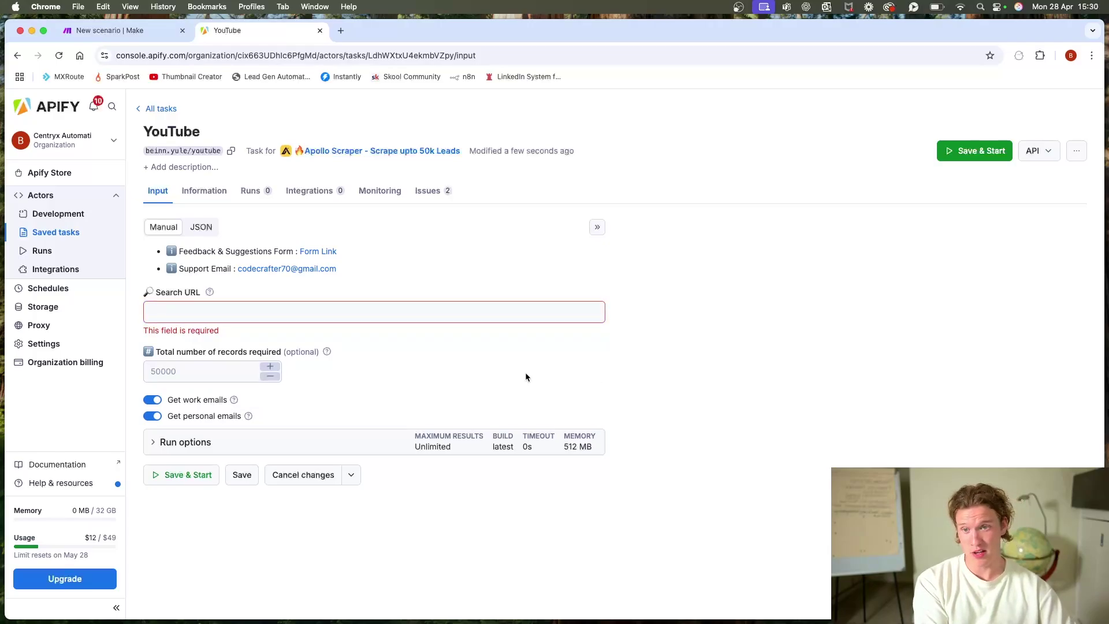
left_click(238, 367)
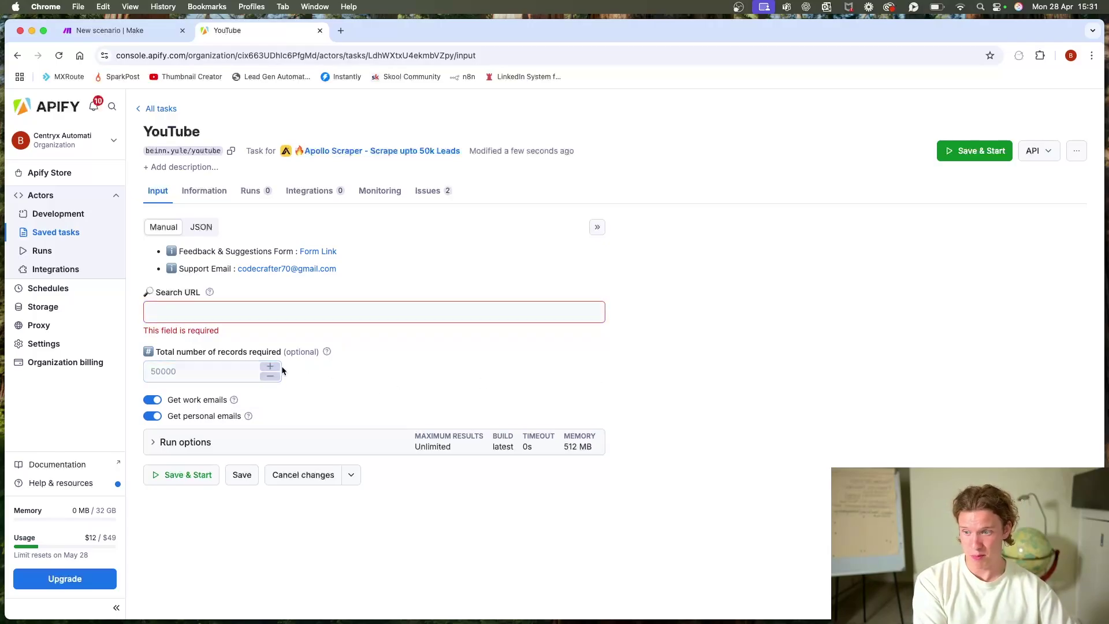
left_click(155, 416)
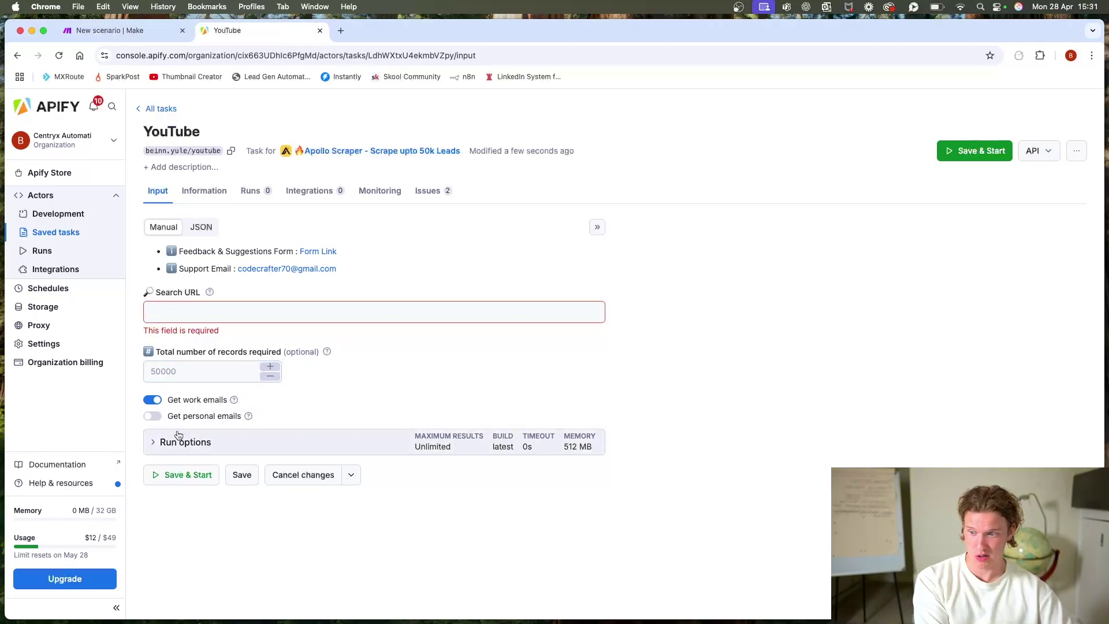
left_click(185, 442)
scroll(378, 368, "down", 3)
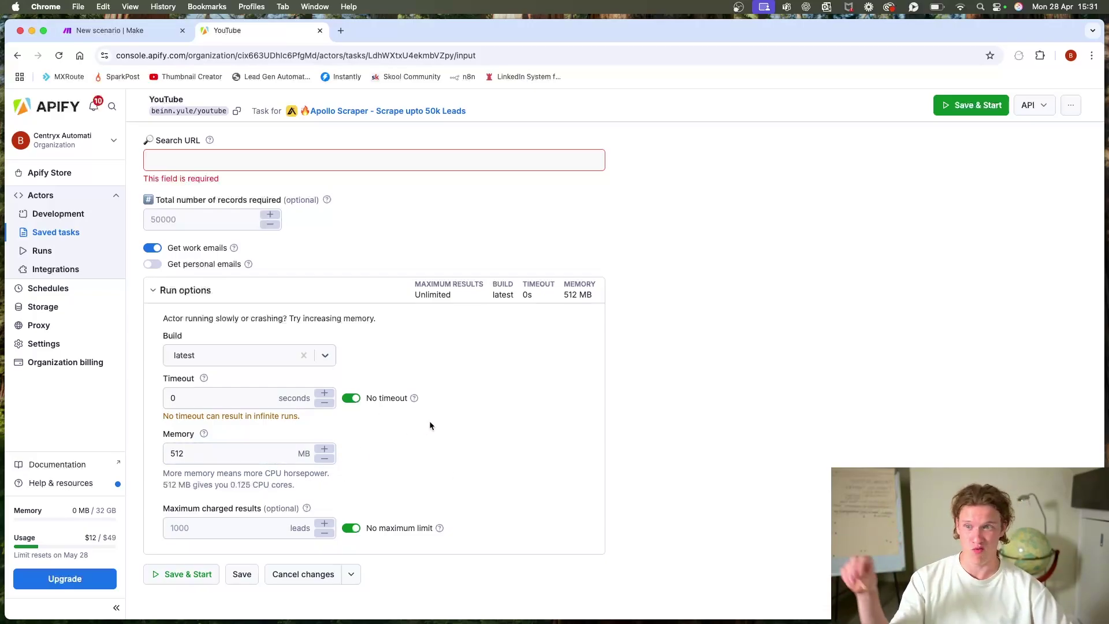
scroll(616, 385, "up", 5)
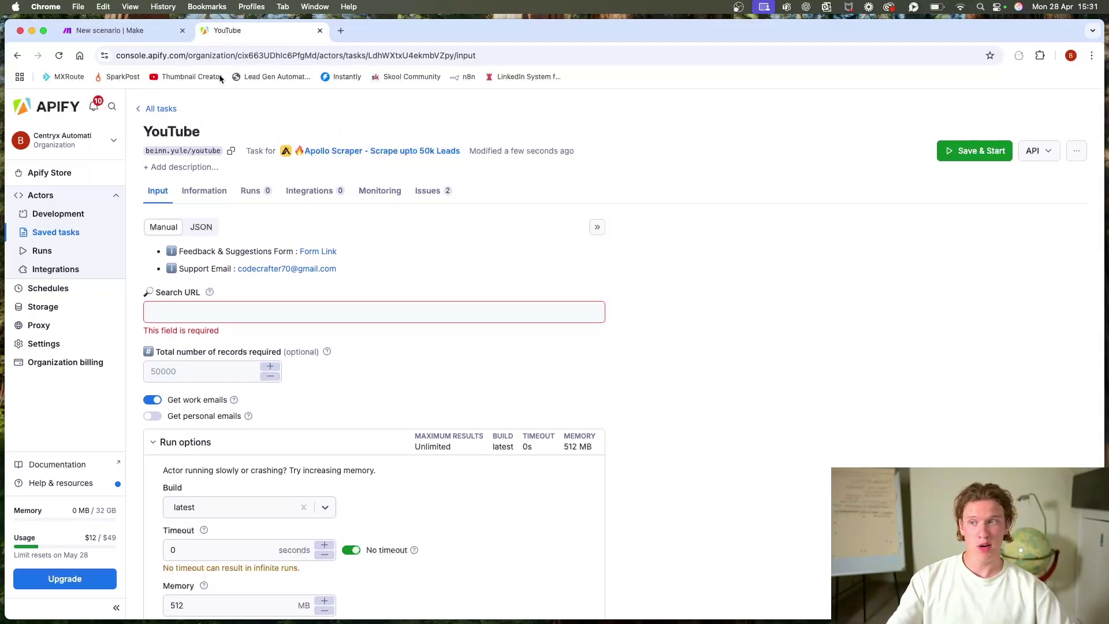
left_click(120, 35)
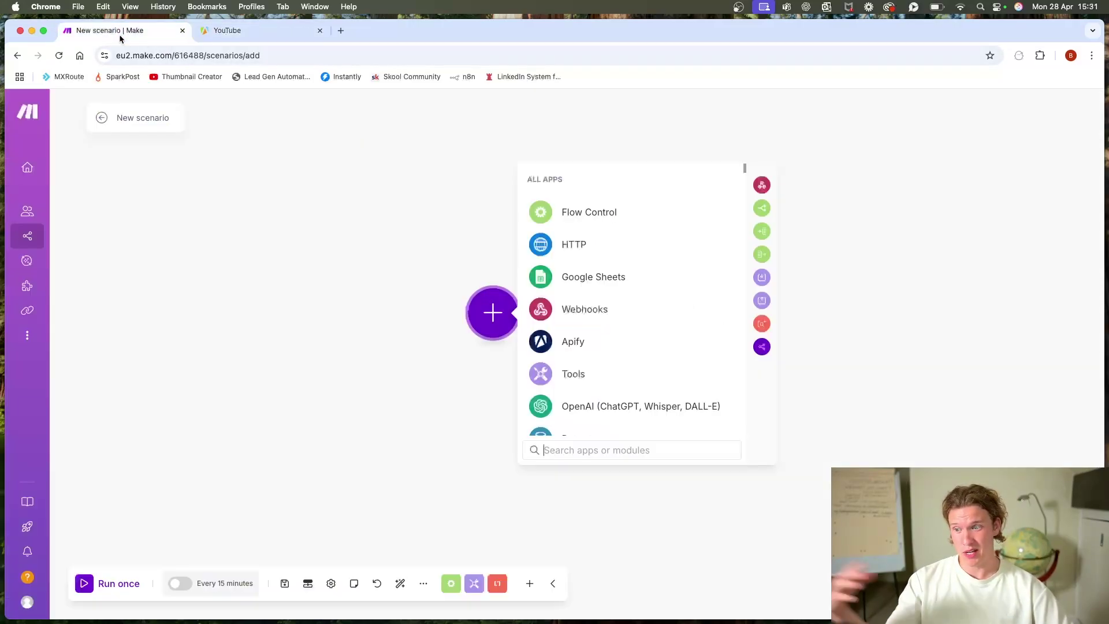
Step: Add an Apify Run a Task module using the youtube task, with advanced settings shown
left_click(421, 339)
left_click(492, 315)
left_click(595, 342)
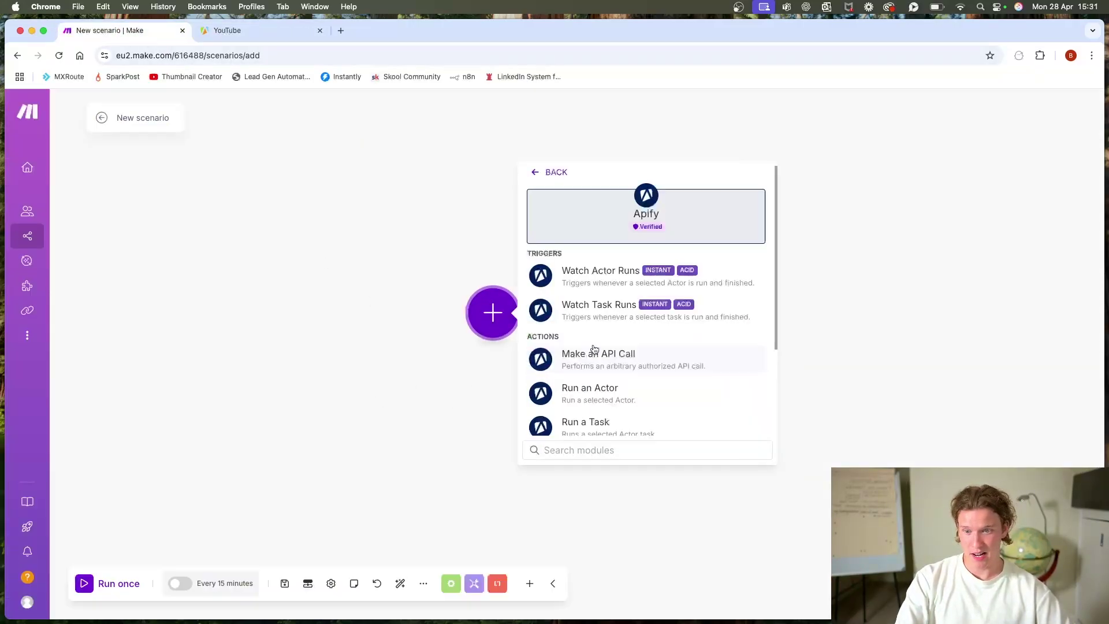
scroll(630, 324, "down", 3)
left_click(621, 327)
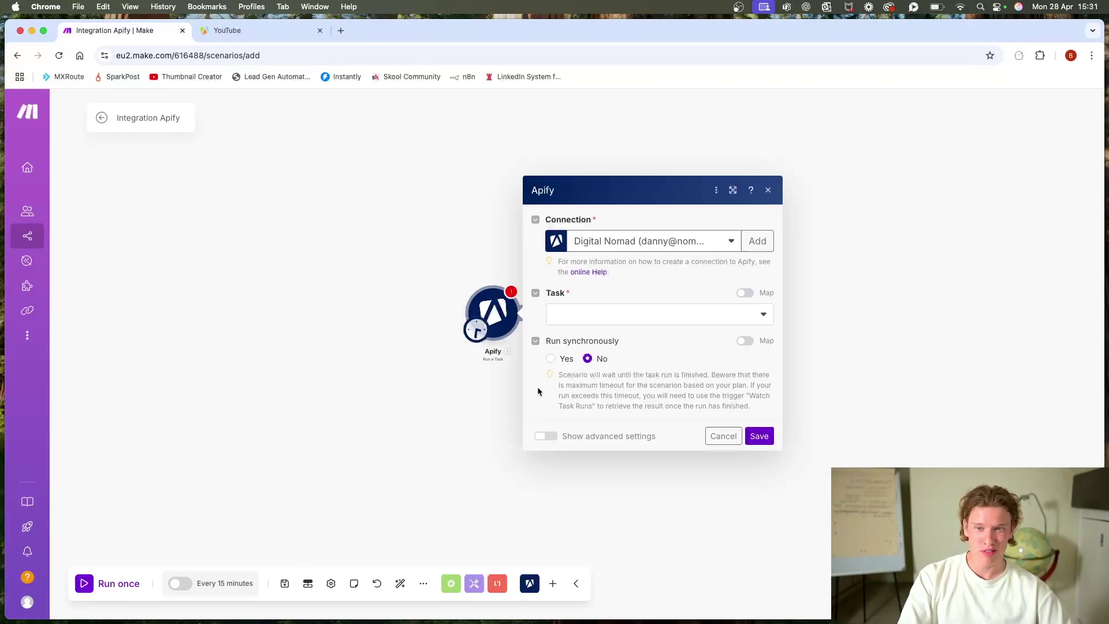
left_click(668, 316)
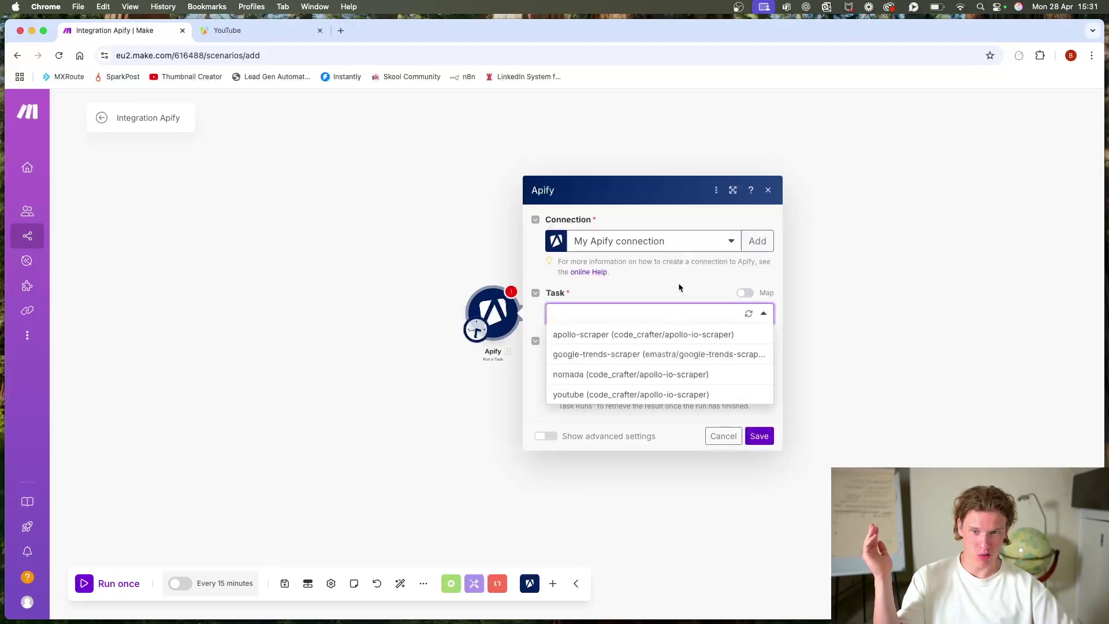
left_click(675, 396)
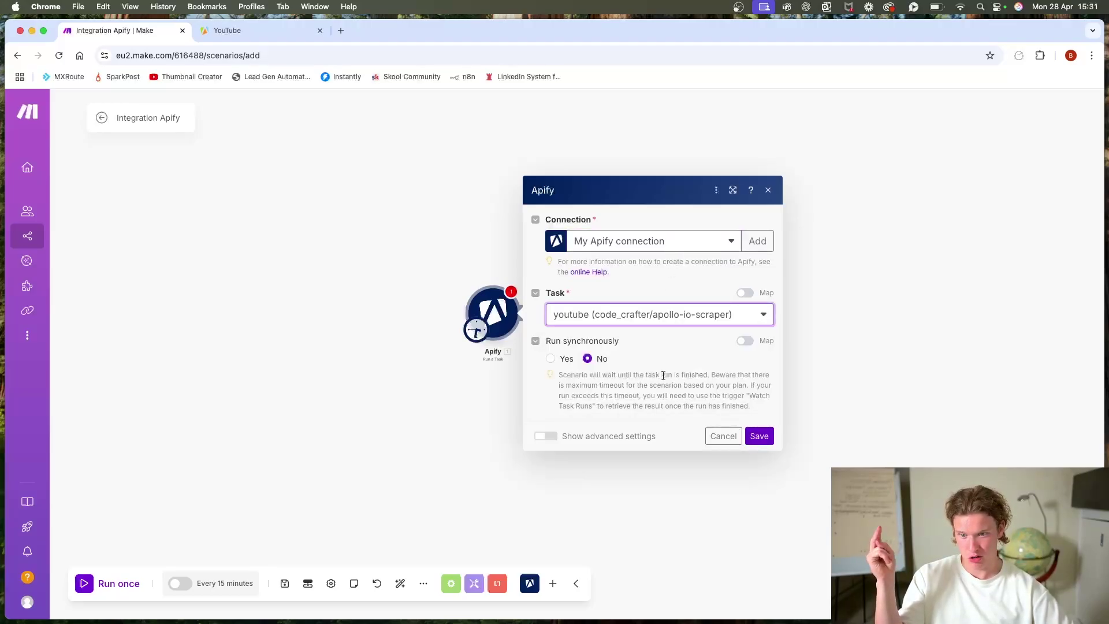
left_click(546, 436)
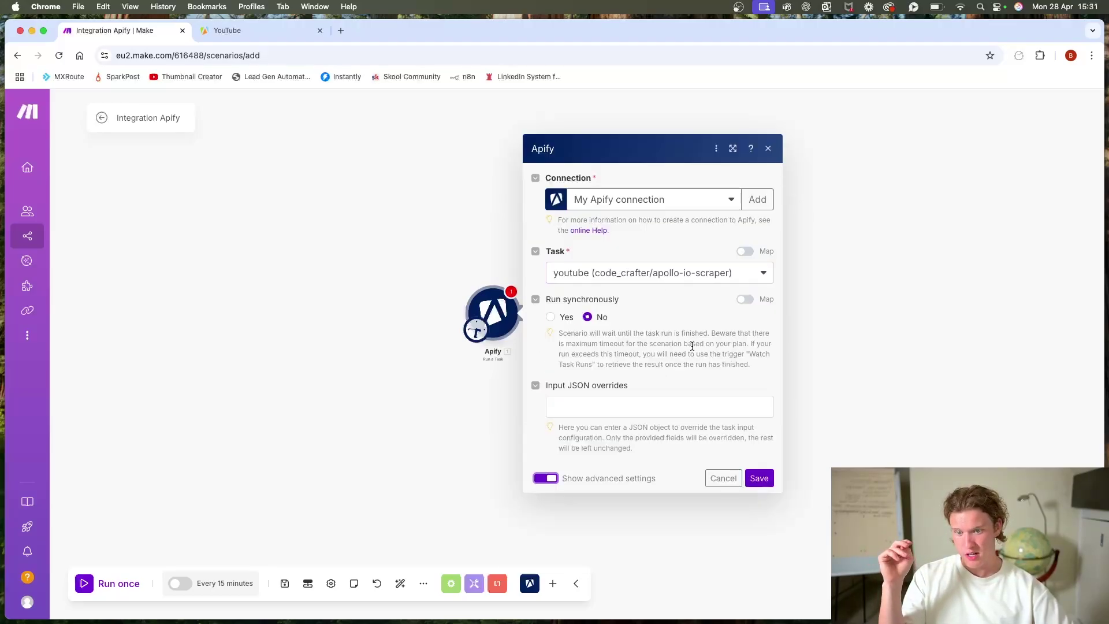
left_click(650, 407)
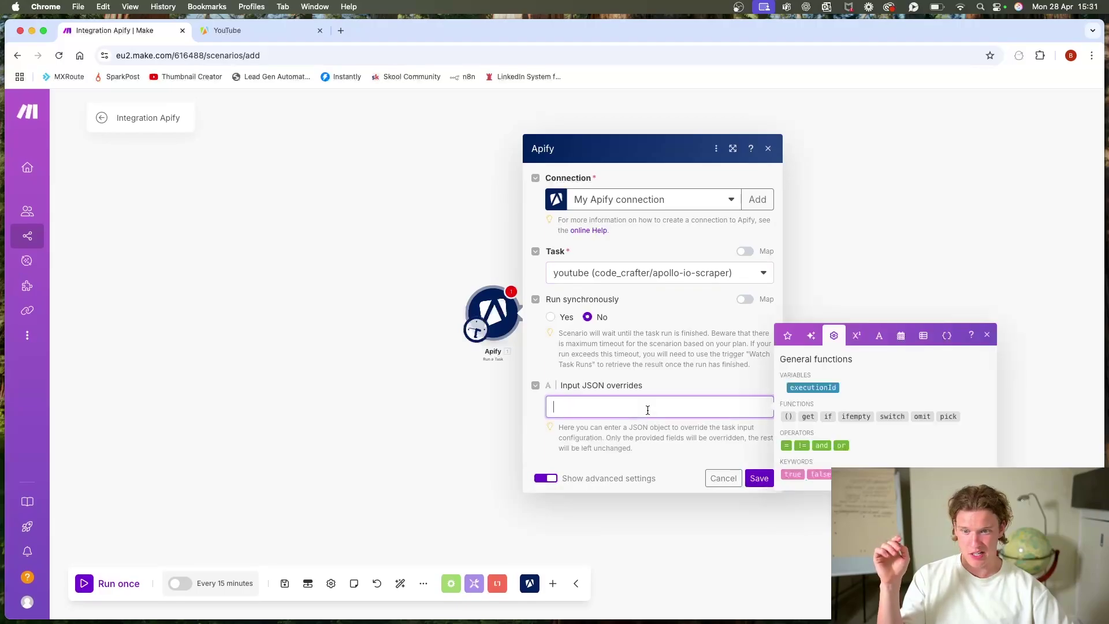
Step: Review the YouTube task's input as JSON in the Apify tab, then return to form view
left_click(260, 31)
left_click(201, 227)
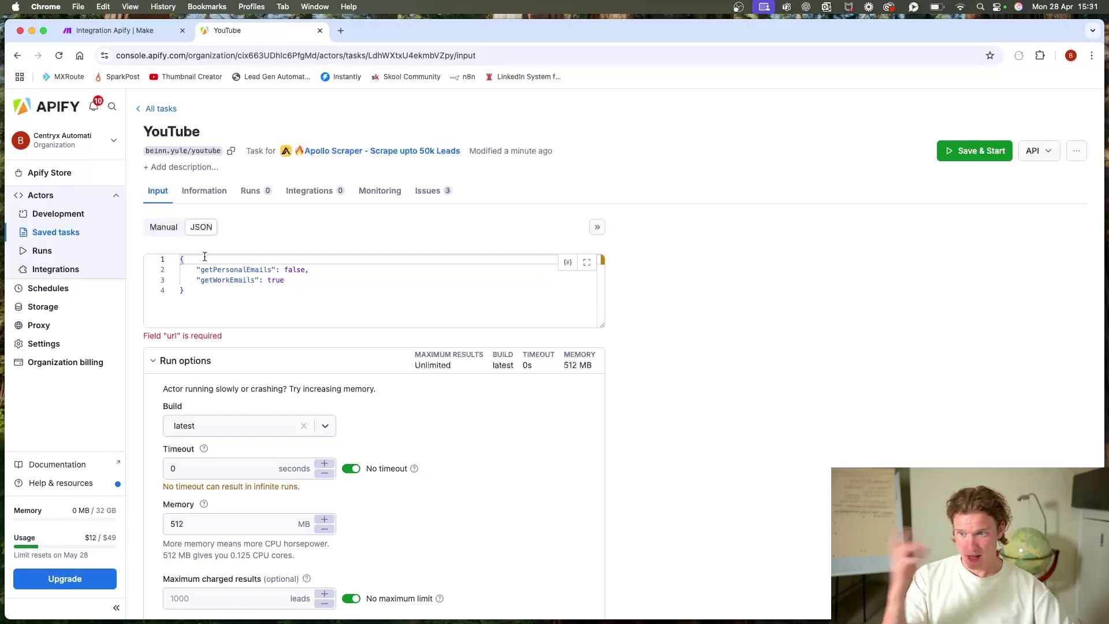
left_click_drag(251, 302, 140, 244)
left_click(163, 227)
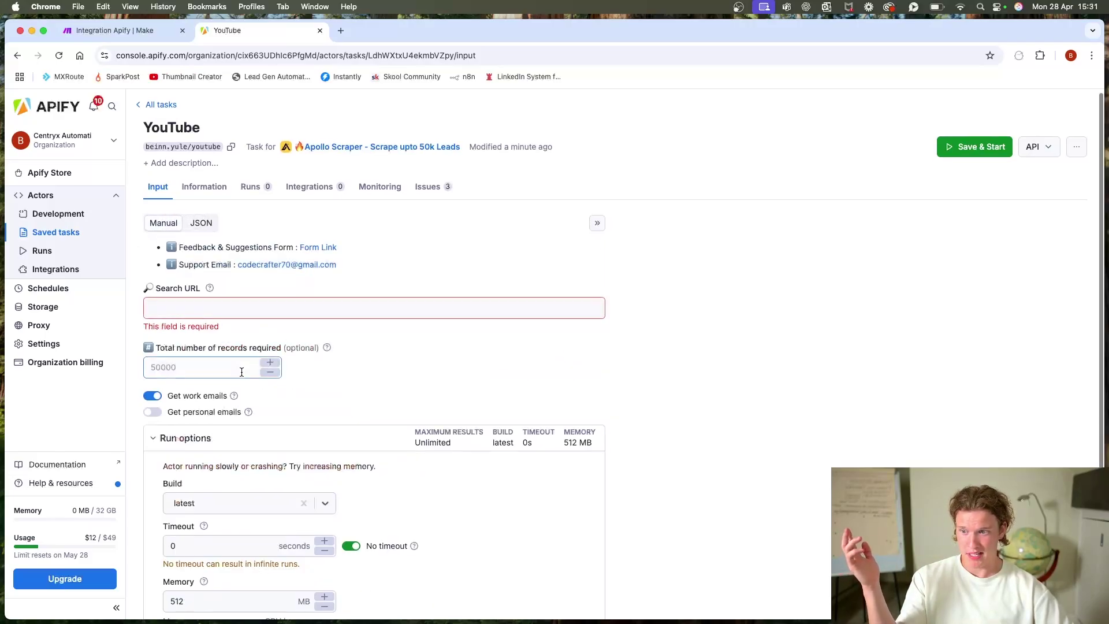
left_click(218, 310)
left_click(341, 31)
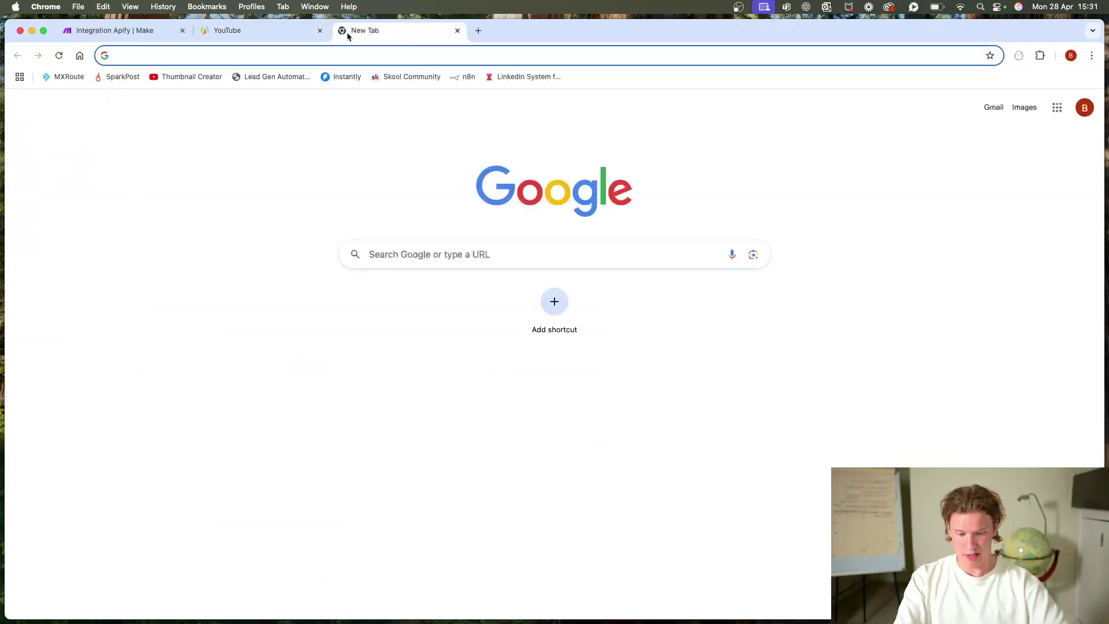
Step: Open Apollo's People search and clear all existing filters
type("apollo")
key("Return")
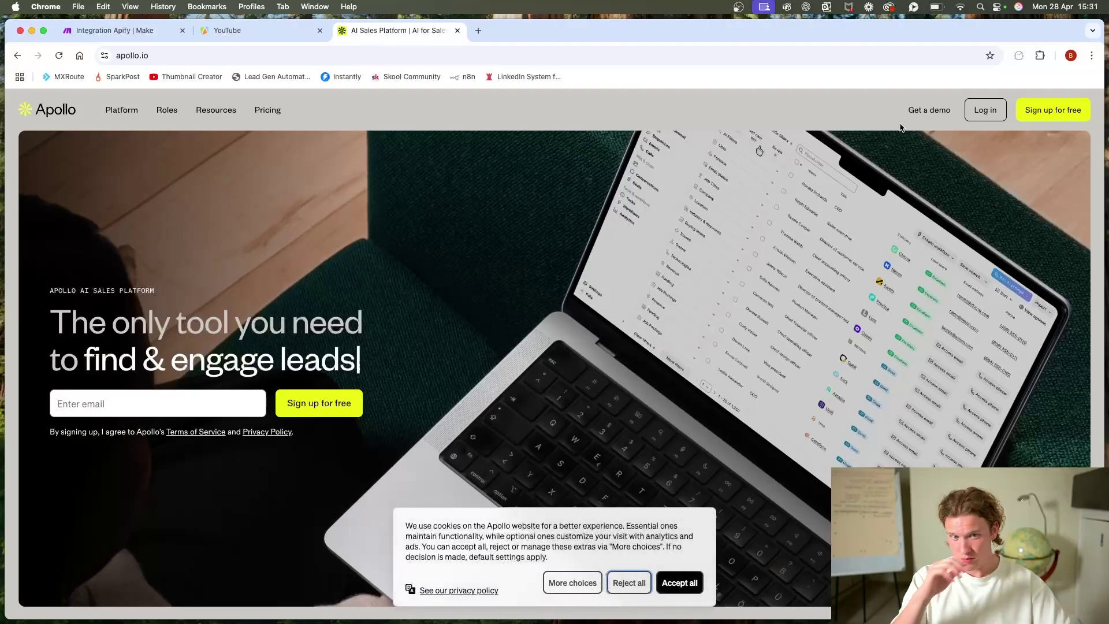
left_click(998, 110)
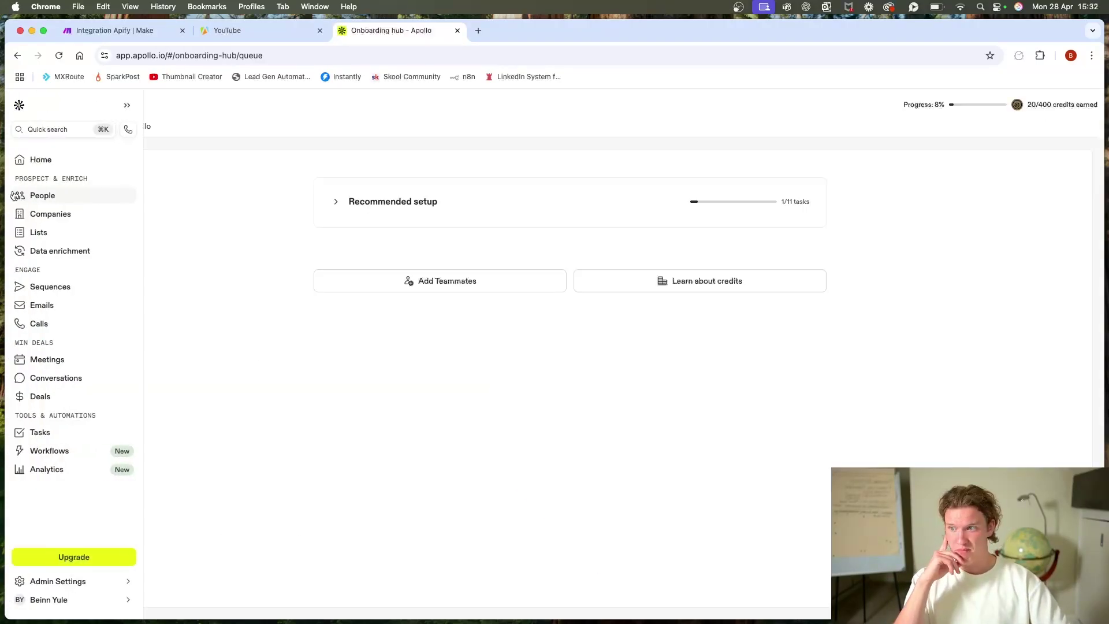
left_click(35, 194)
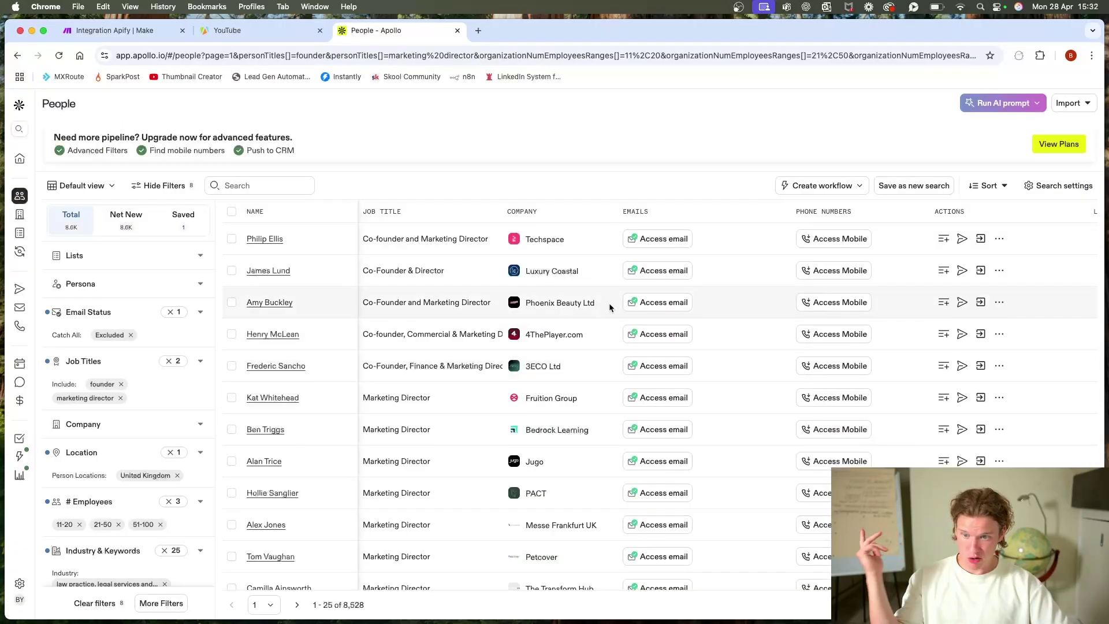
scroll(199, 388, "down", 5)
scroll(199, 388, "up", 5)
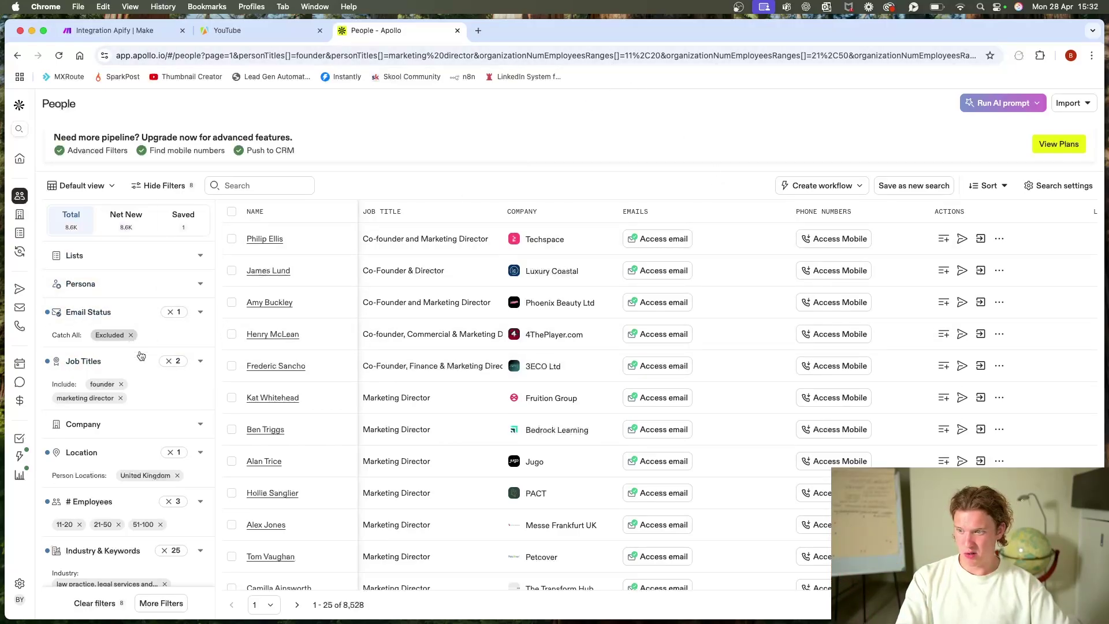
left_click(130, 335)
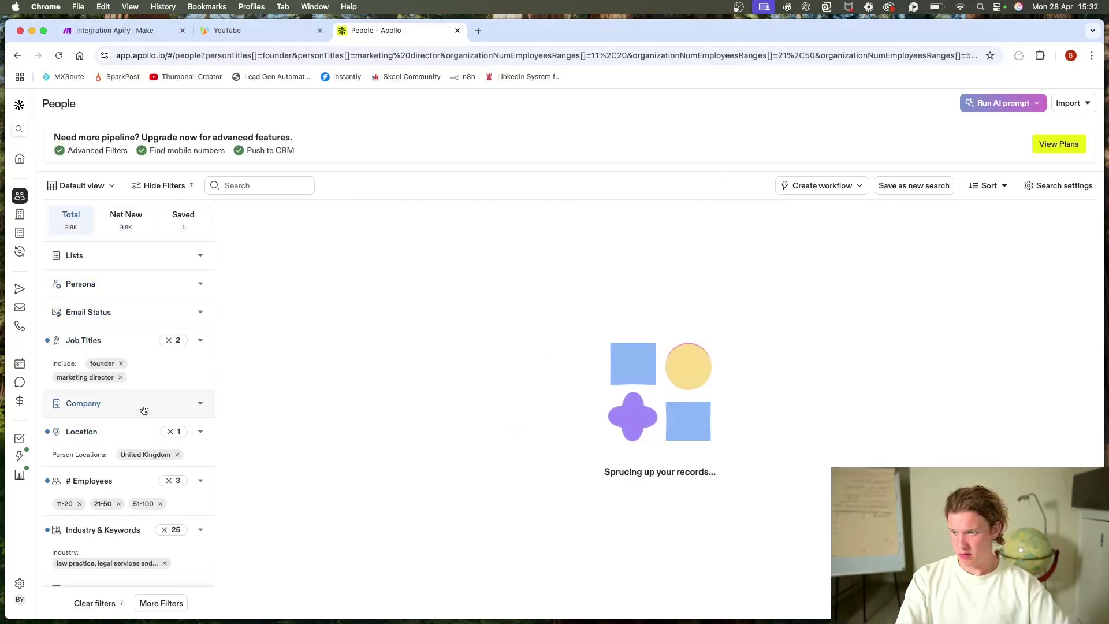
left_click(121, 364)
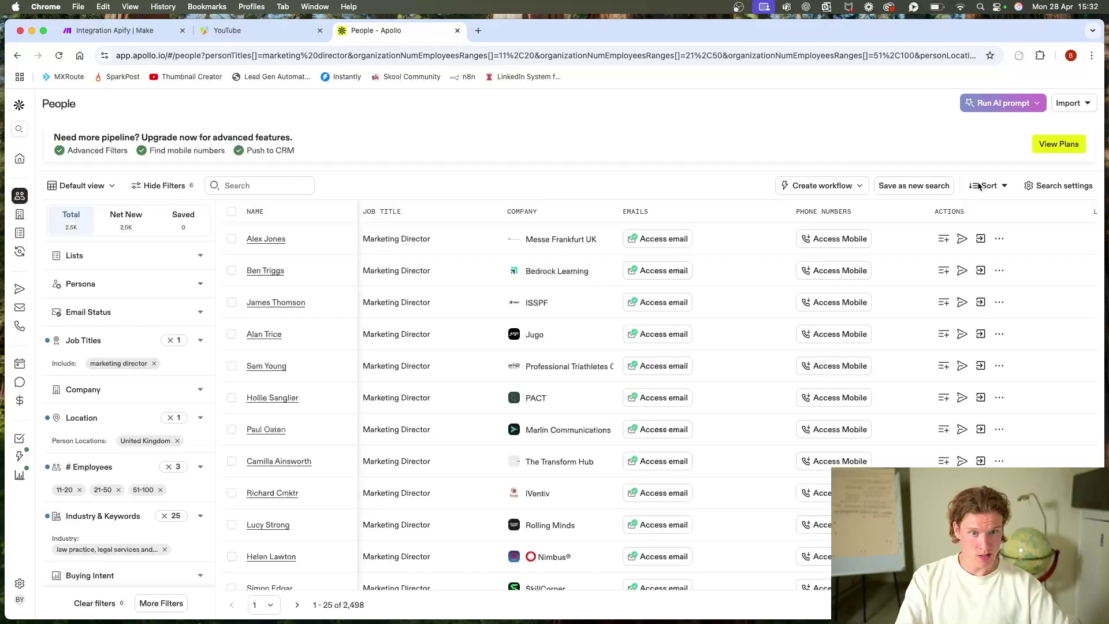
left_click(153, 363)
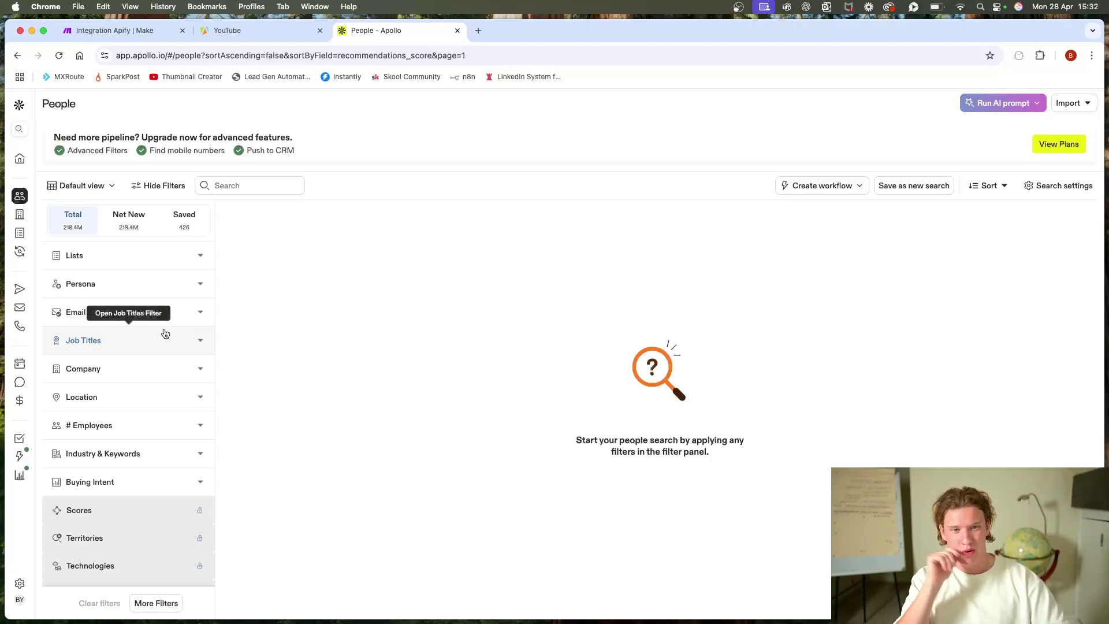
Step: Filter the contact location to United Kingdom
left_click(136, 396)
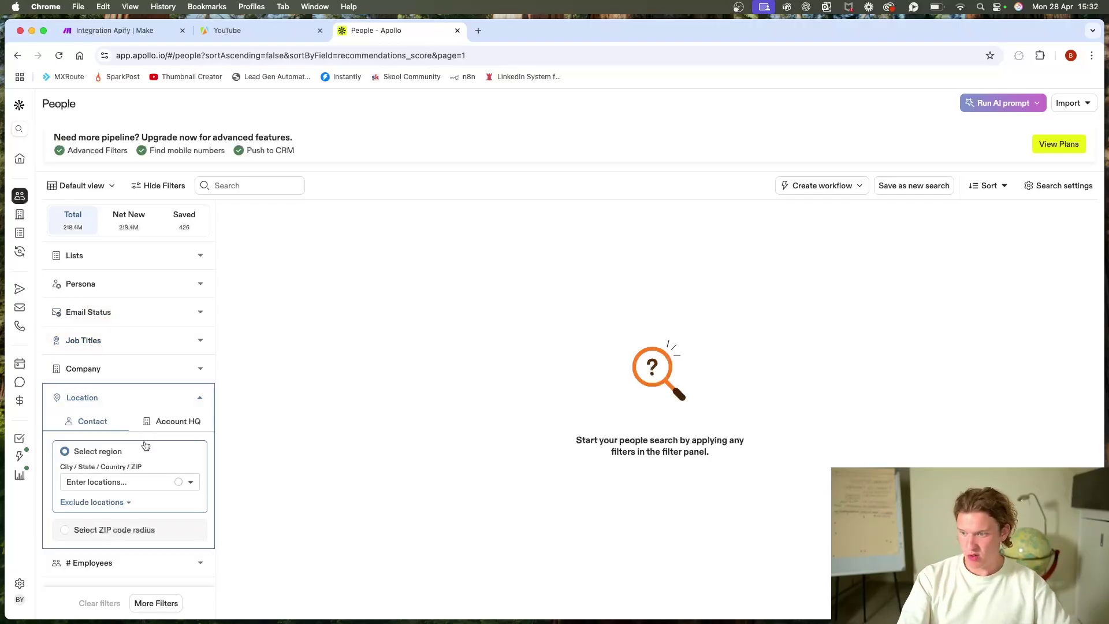
left_click(134, 483)
type("united kingdom")
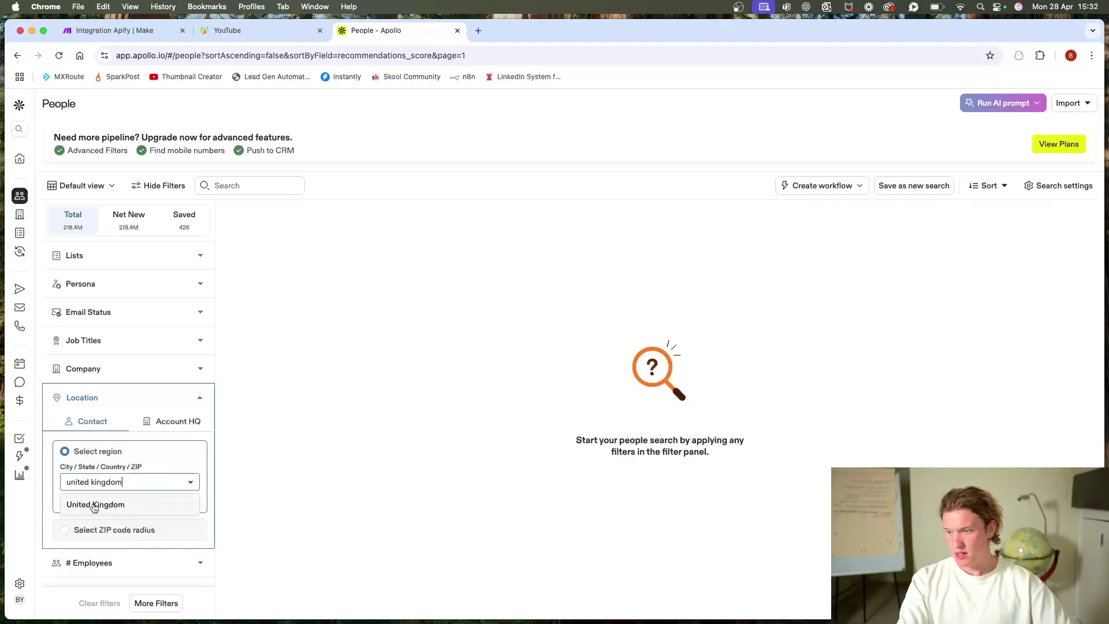
left_click(95, 505)
scroll(188, 439, "down", 2)
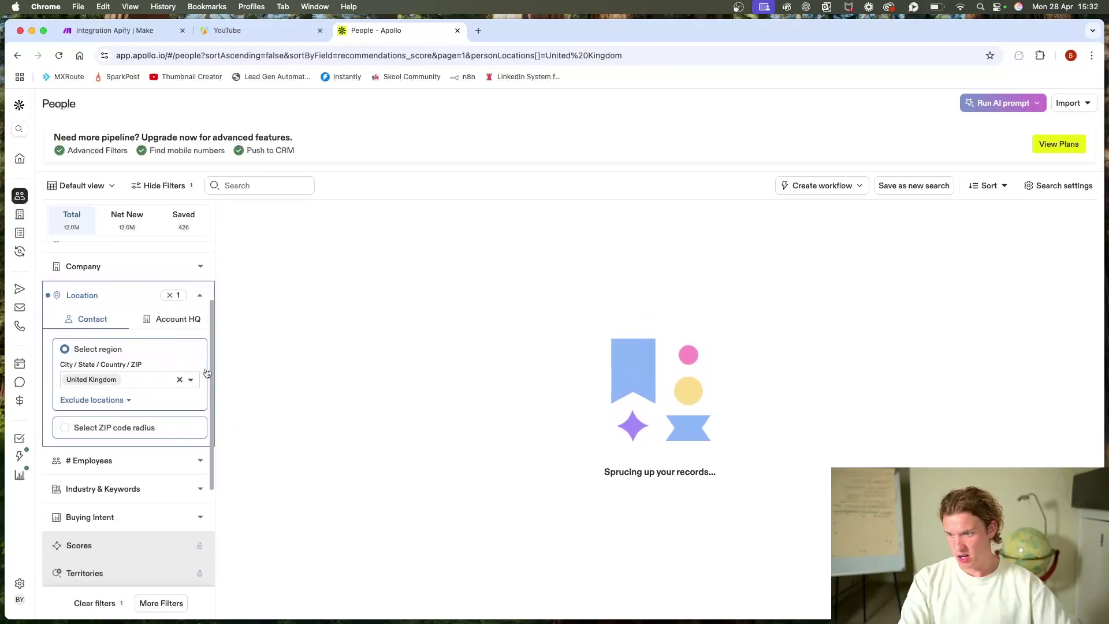
left_click(201, 298)
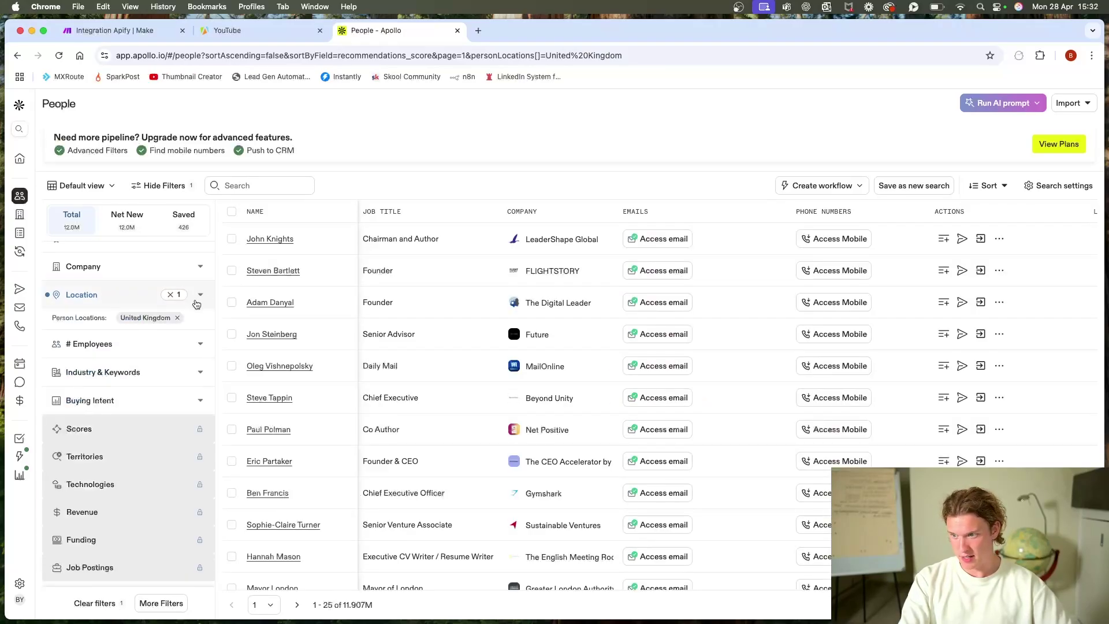
Step: Glance over the Email Status and Job Titles filters, then expand Industry & Keywords
left_click(485, 56)
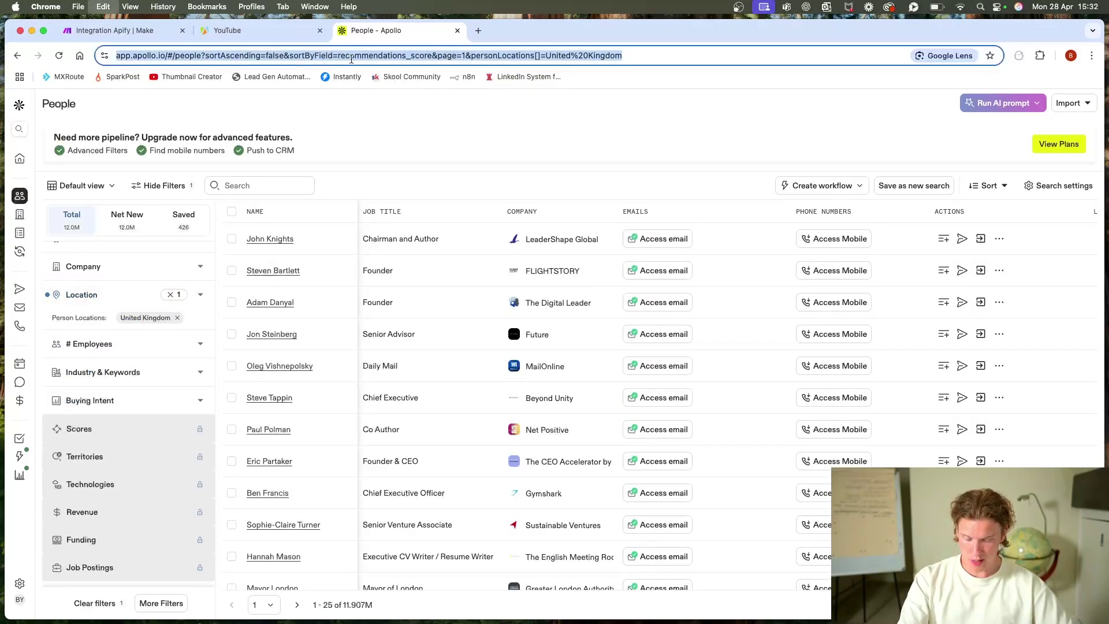
left_click(304, 136)
scroll(371, 430, "down", 2)
scroll(371, 430, "up", 2)
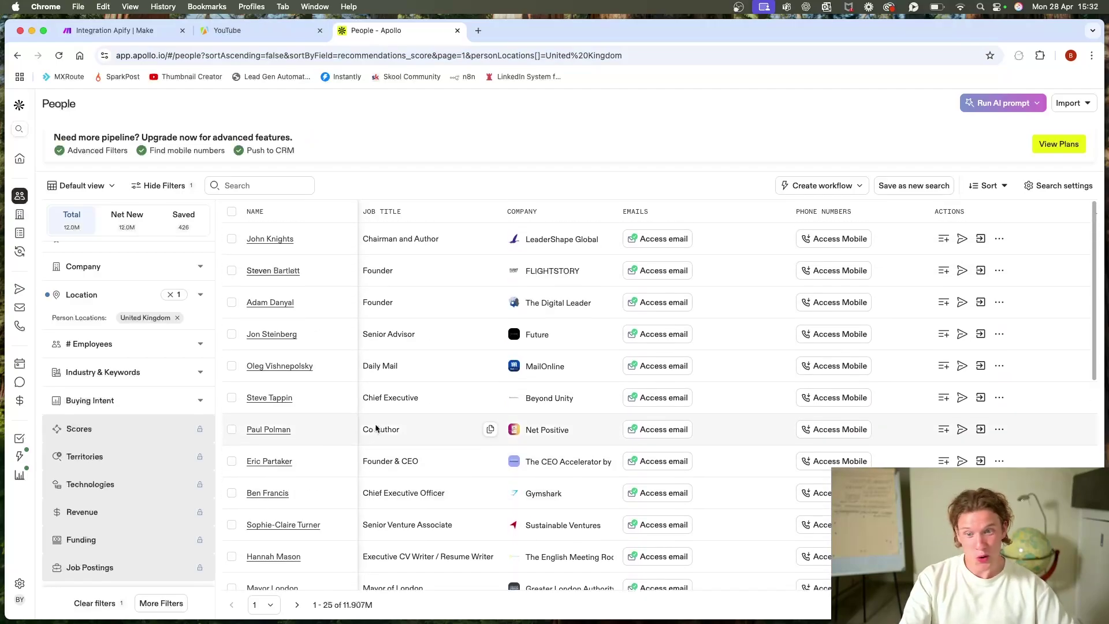
scroll(99, 425, "down", 2)
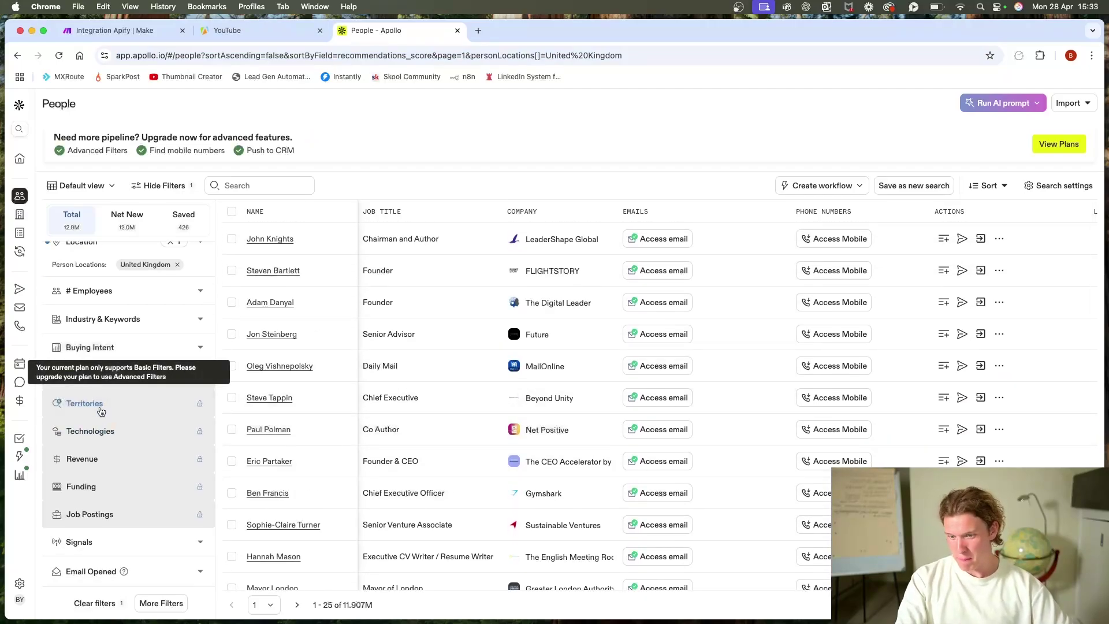
scroll(161, 423, "up", 5)
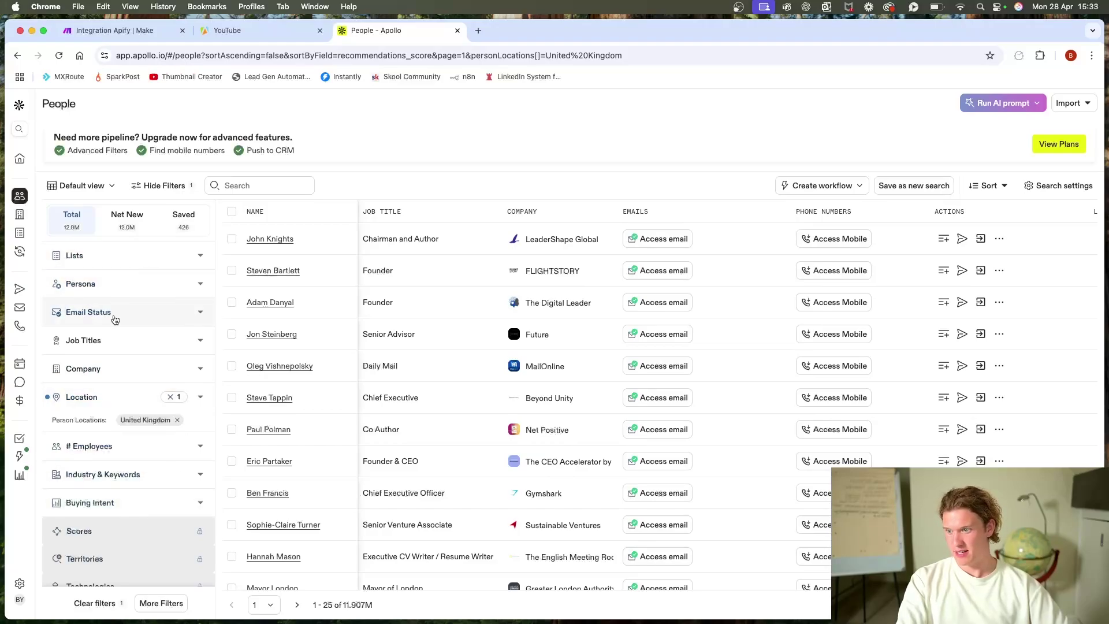
left_click(135, 312)
left_click(136, 310)
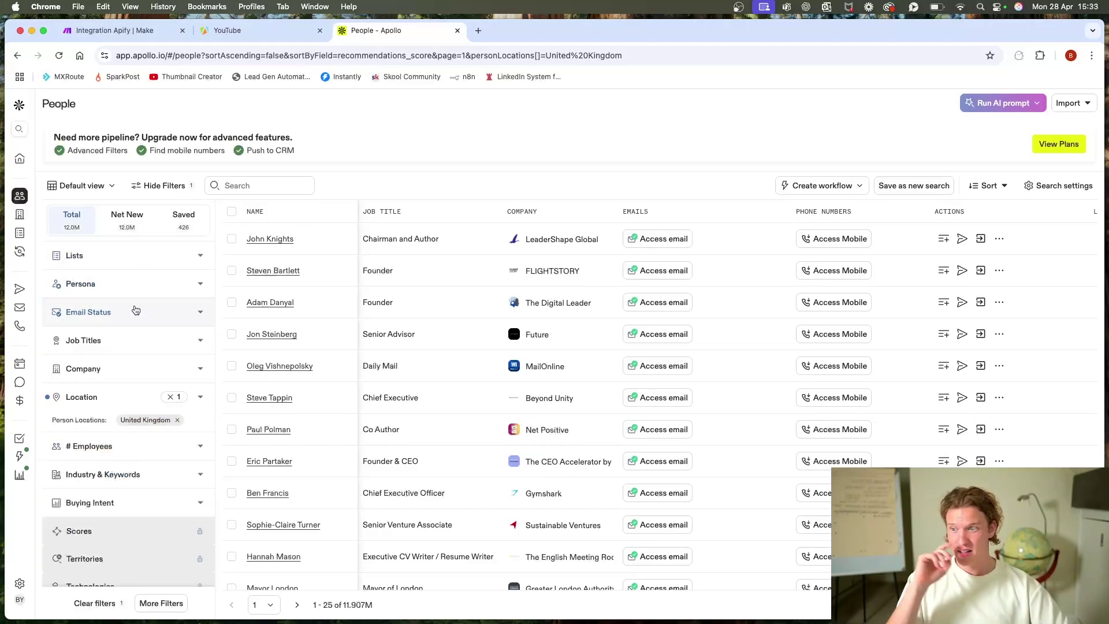
left_click(146, 341)
left_click(149, 310)
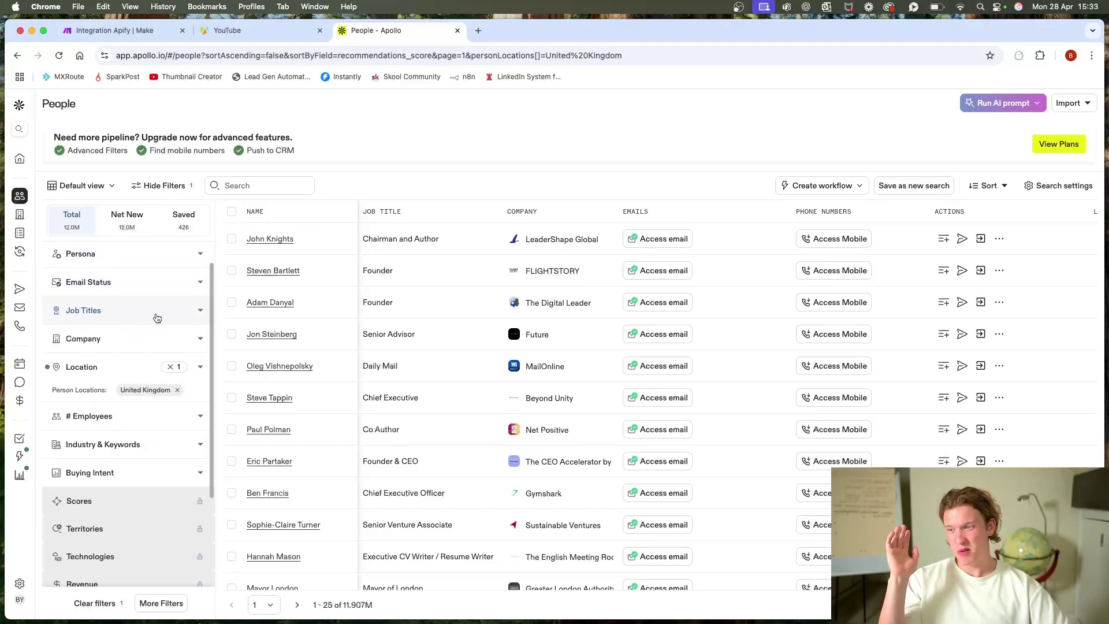
left_click(143, 445)
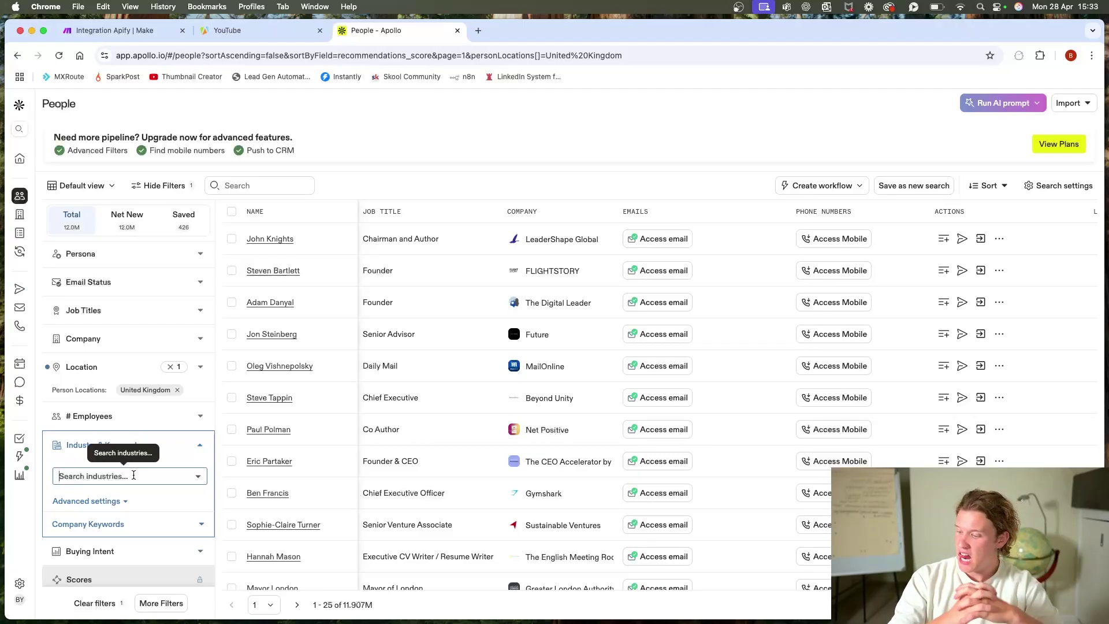
Step: Add the staffing & recruiting industry filter, narrowing results to 202,975 UK contacts
type("recruitment")
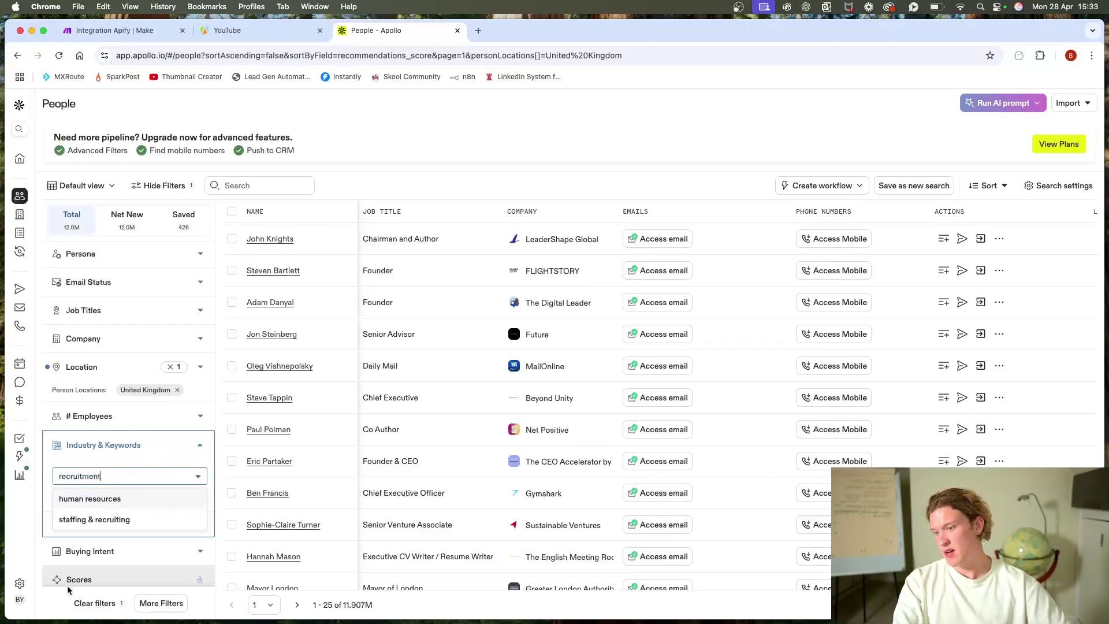
left_click(116, 520)
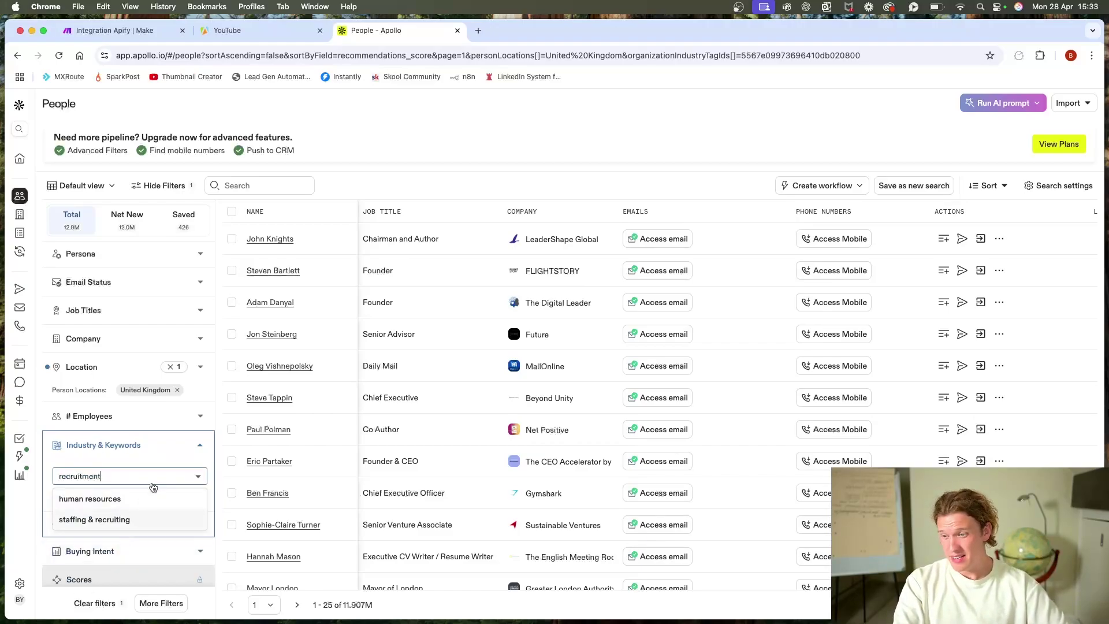
left_click(197, 450)
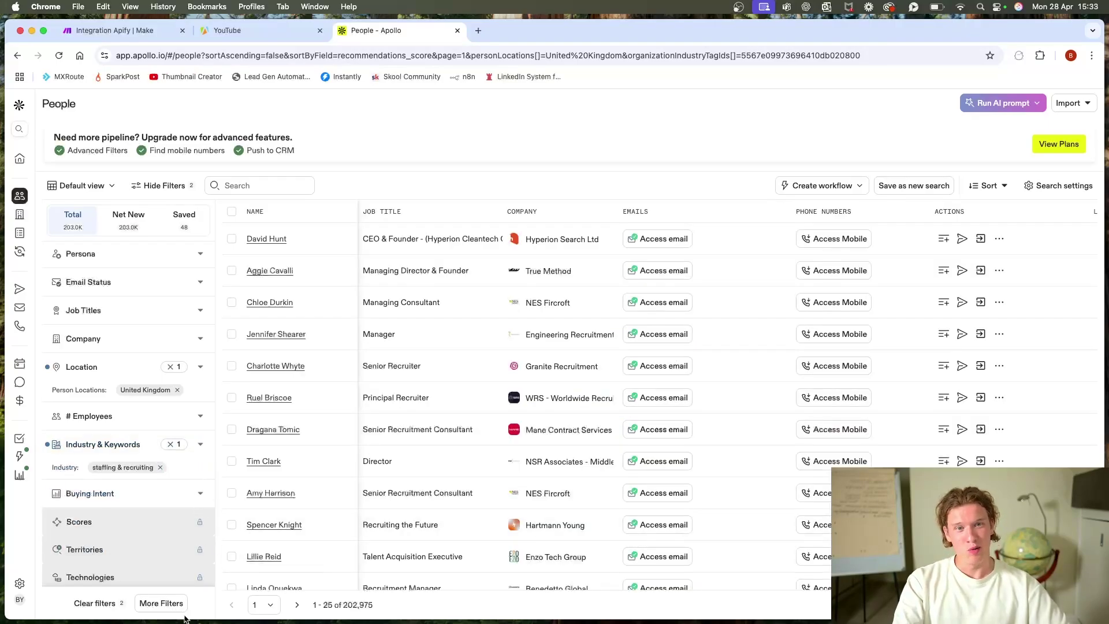
scroll(407, 355, "right", 1)
scroll(407, 361, "left", 1)
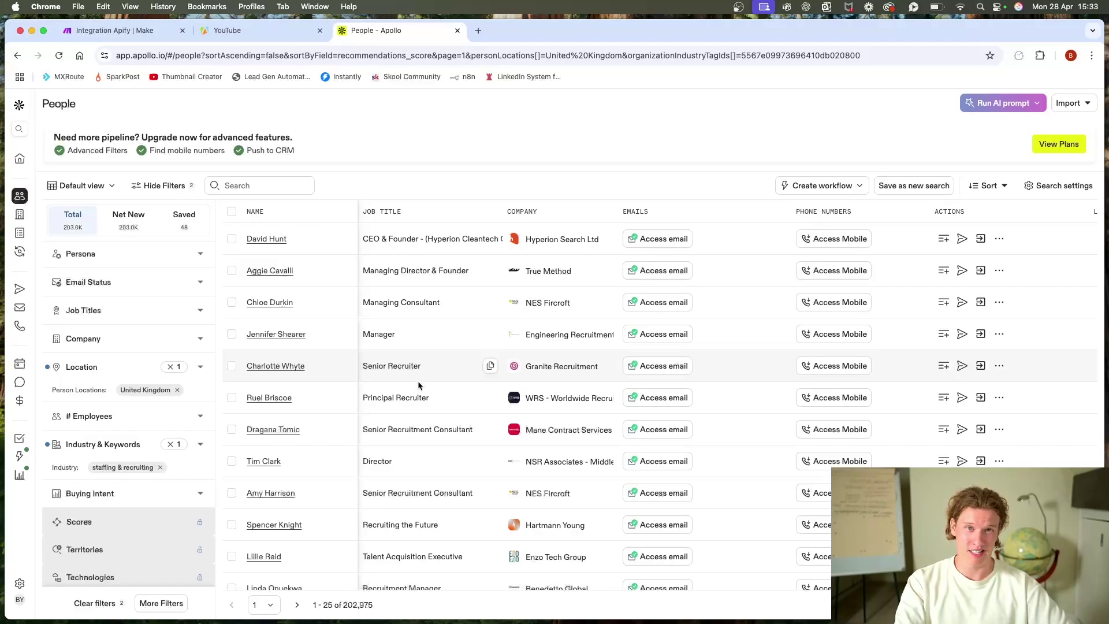
scroll(116, 395, "down", 1)
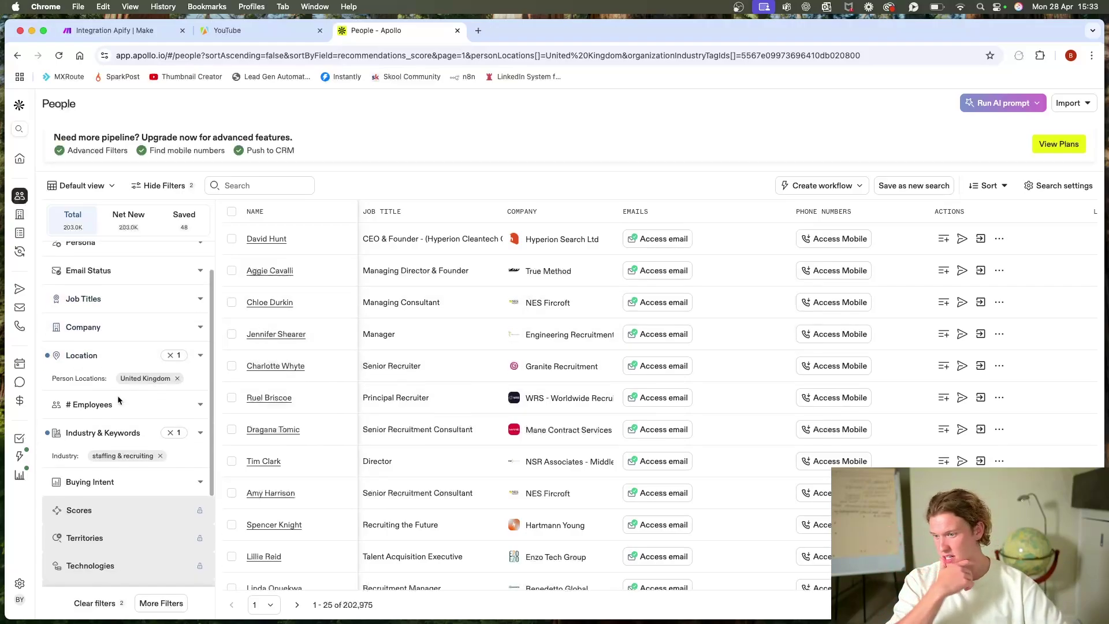
scroll(118, 398, "down", 2)
scroll(124, 410, "up", 2)
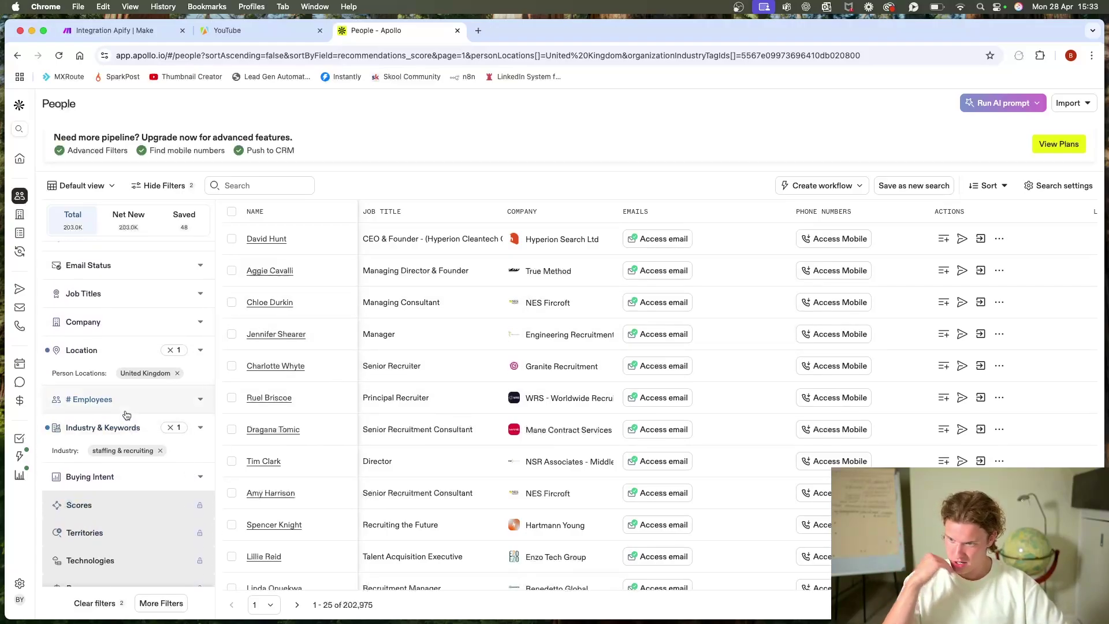
scroll(127, 415, "up", 2)
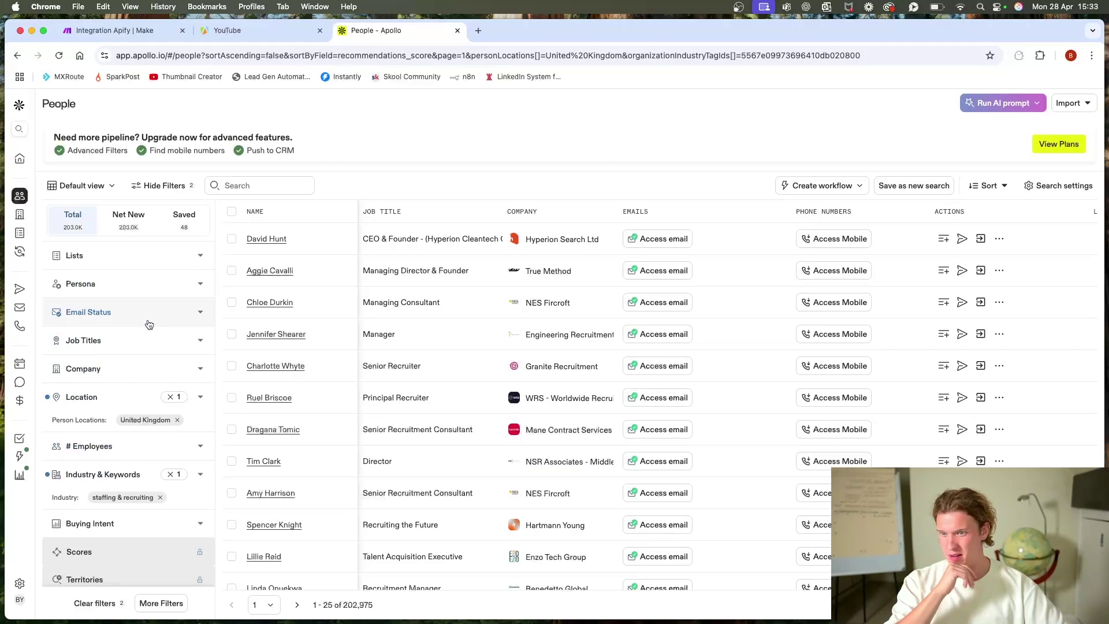
Step: Include the 'founder and ceo' job title, adding then removing 'director', leaving 4,132 results
left_click(134, 343)
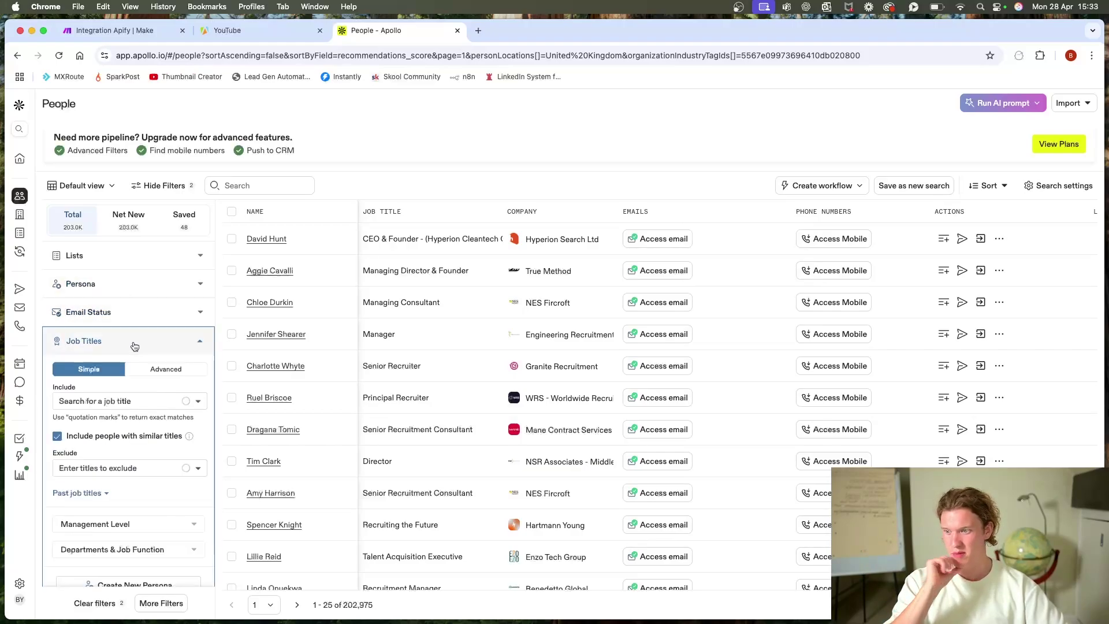
mouse_move(182, 443)
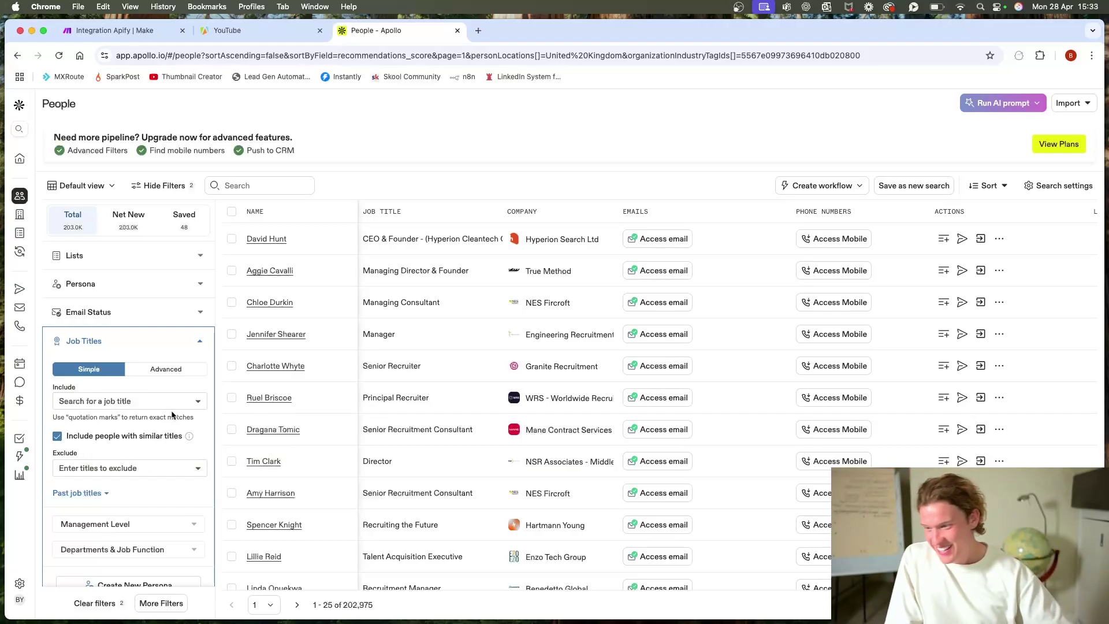
scroll(163, 417, "down", 5)
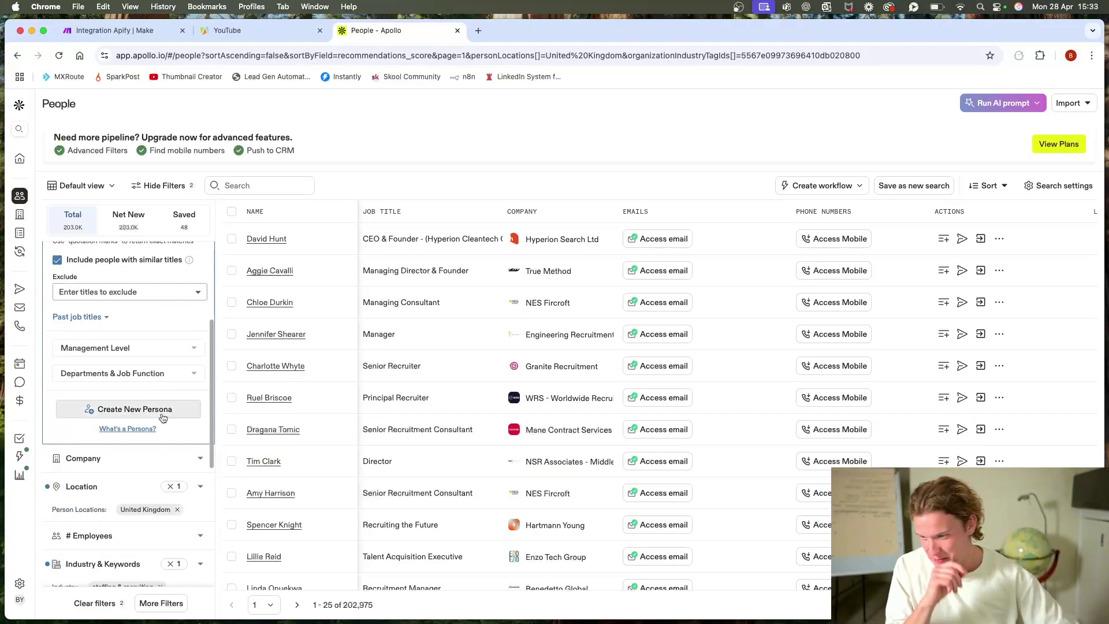
scroll(163, 427, "up", 3)
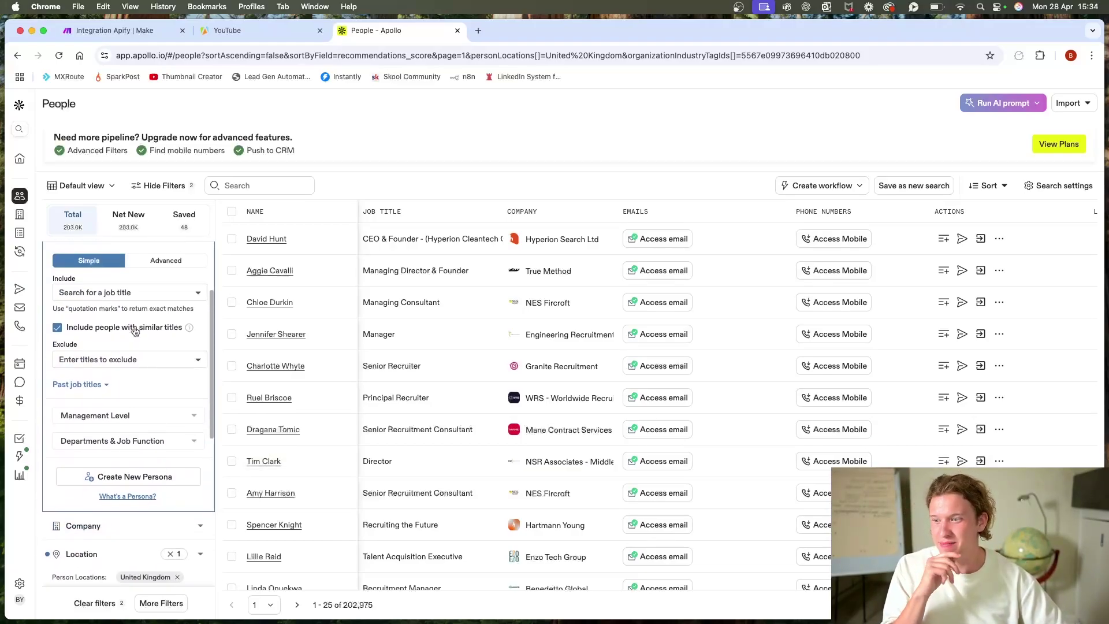
left_click(128, 318)
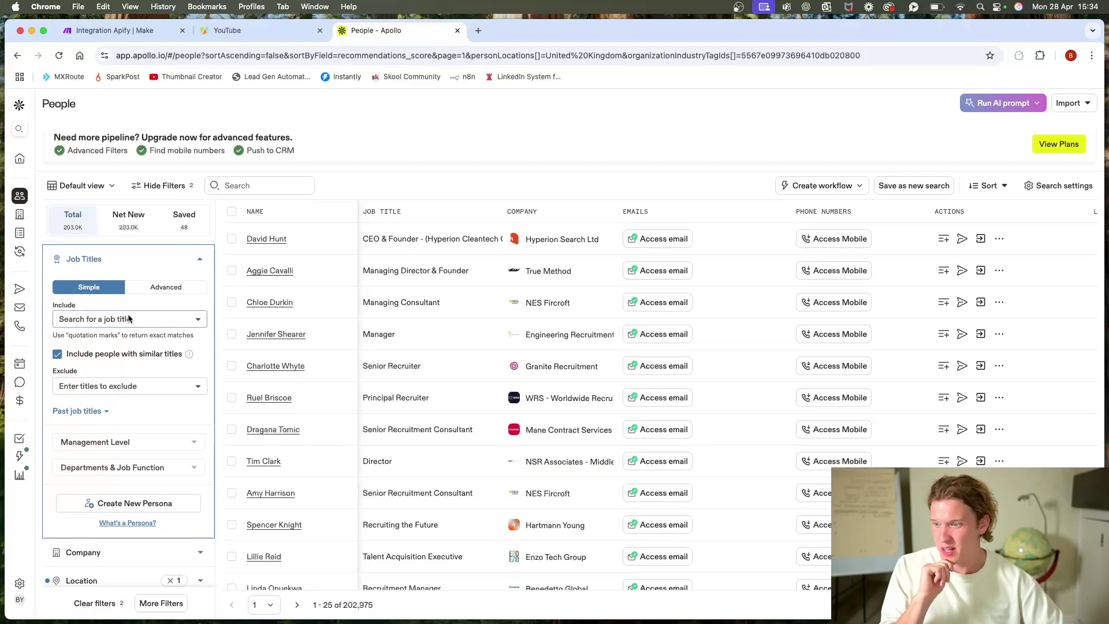
type("founder")
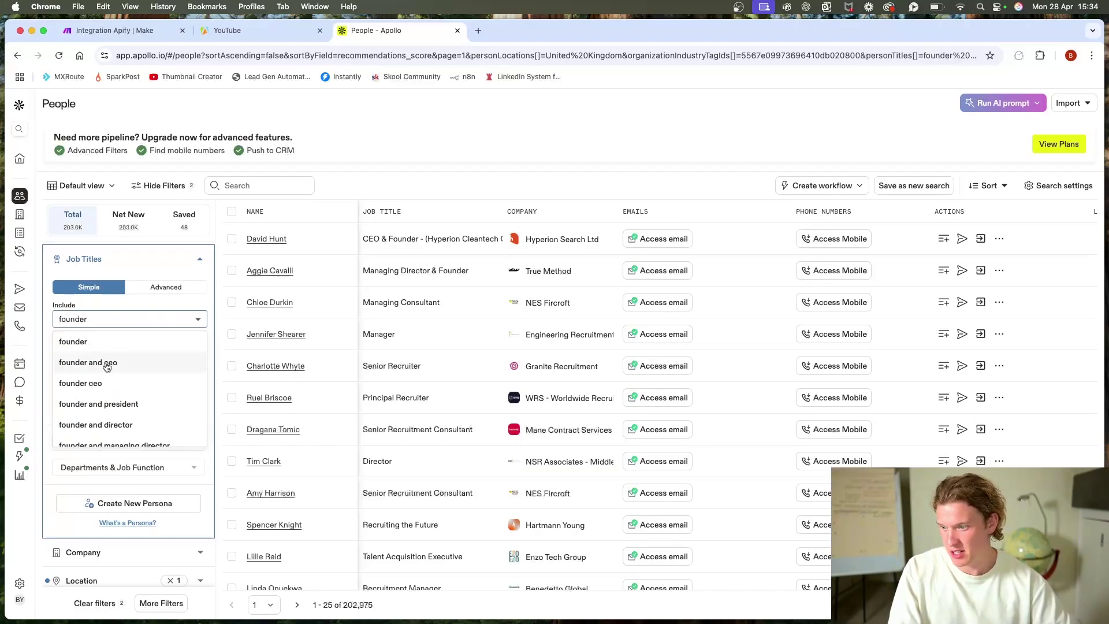
left_click(109, 362)
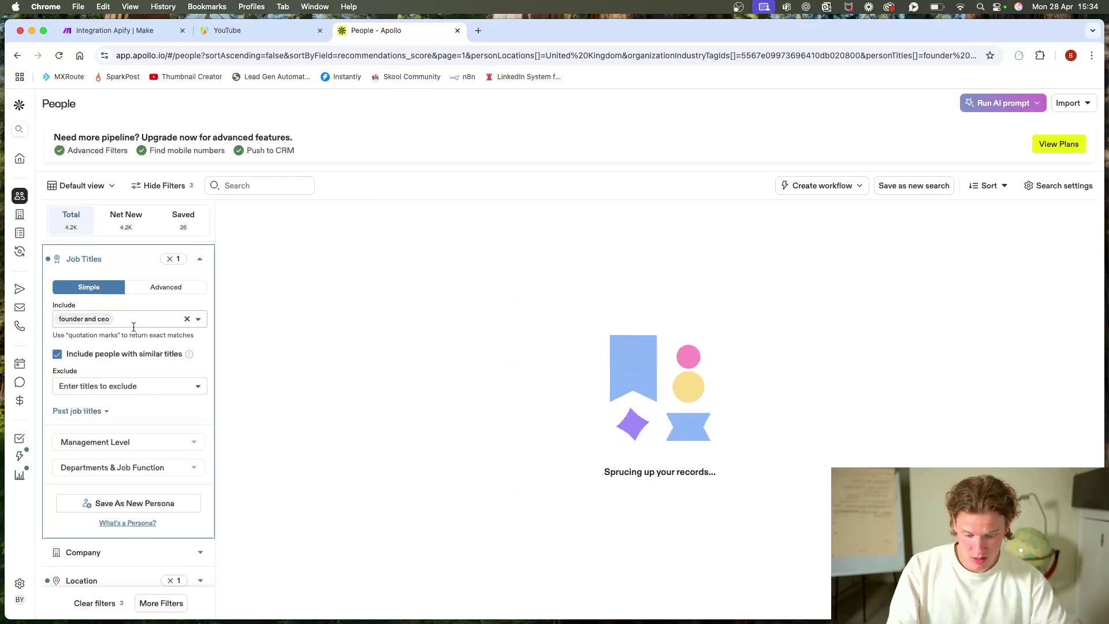
type("diret")
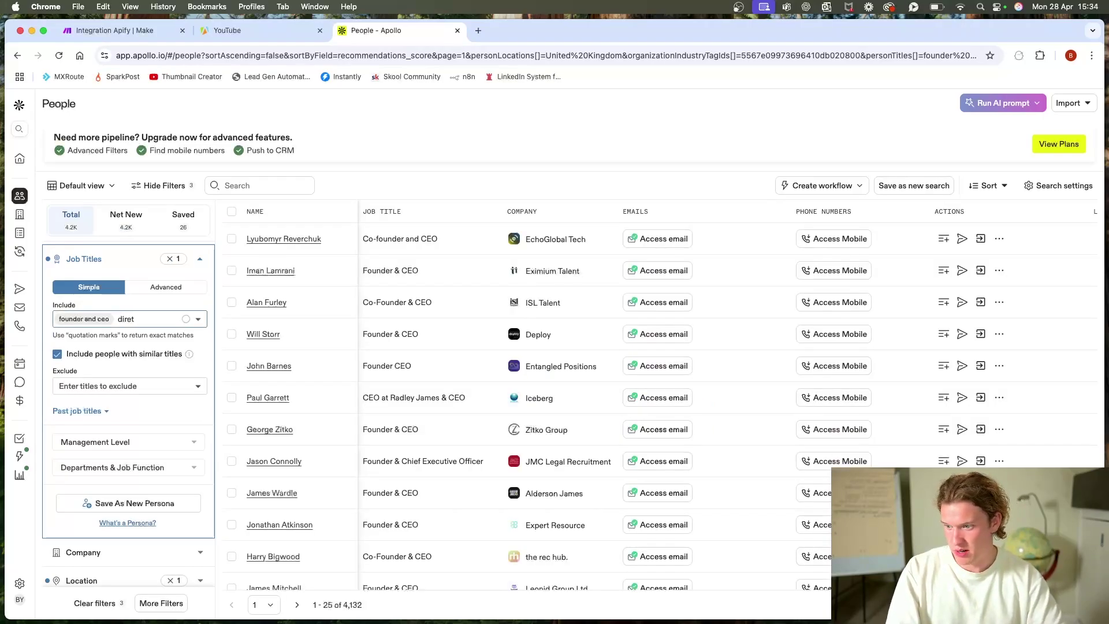
type("ictor")
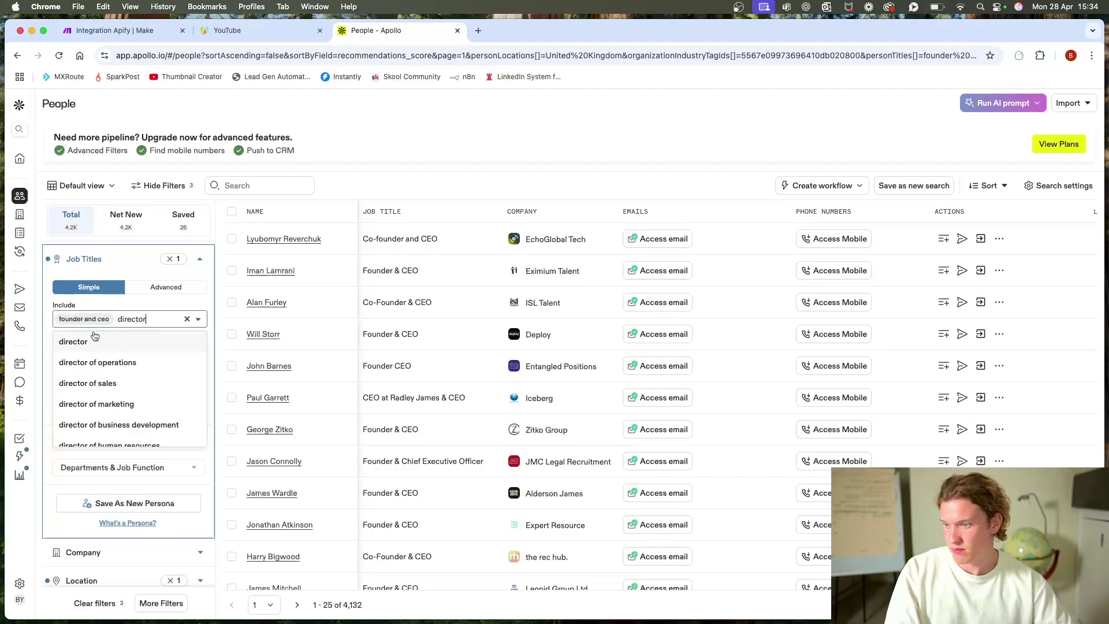
left_click(95, 338)
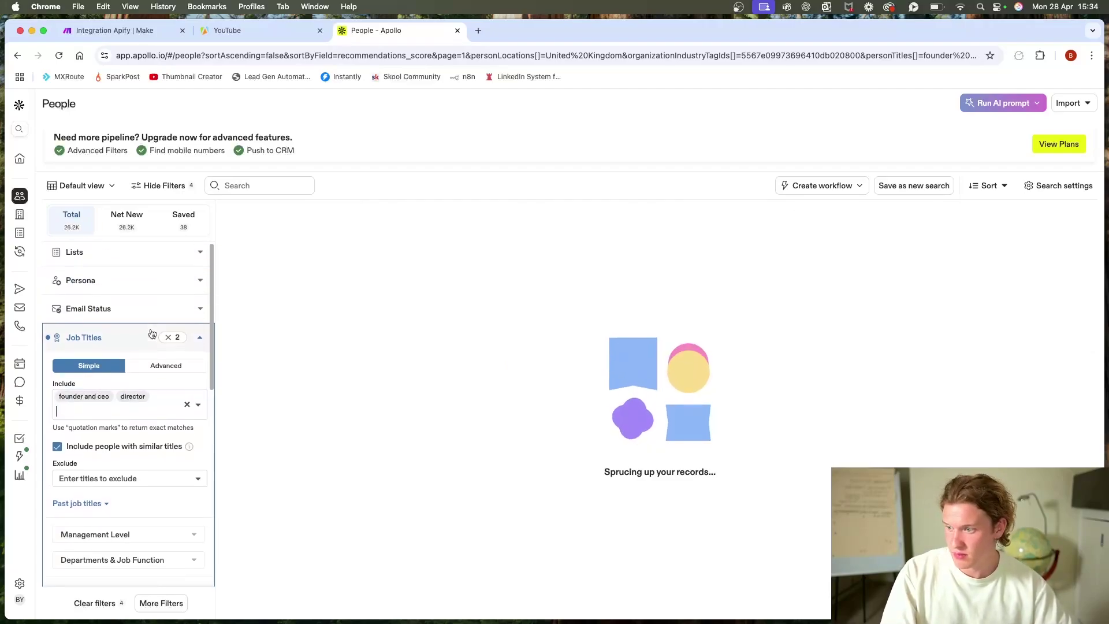
left_click(142, 398)
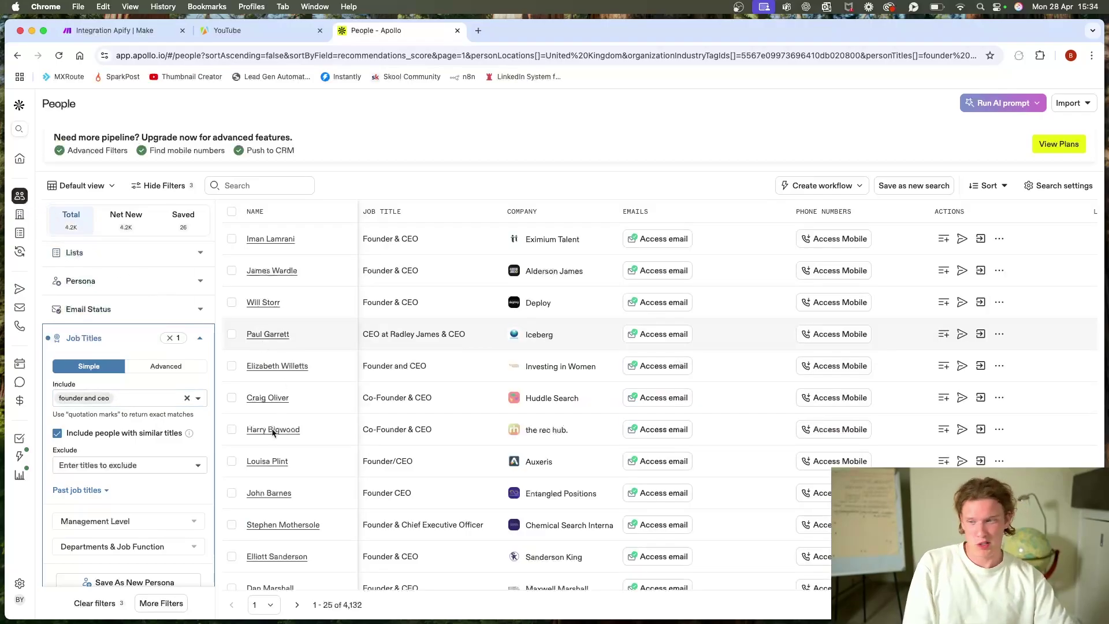
left_click(200, 344)
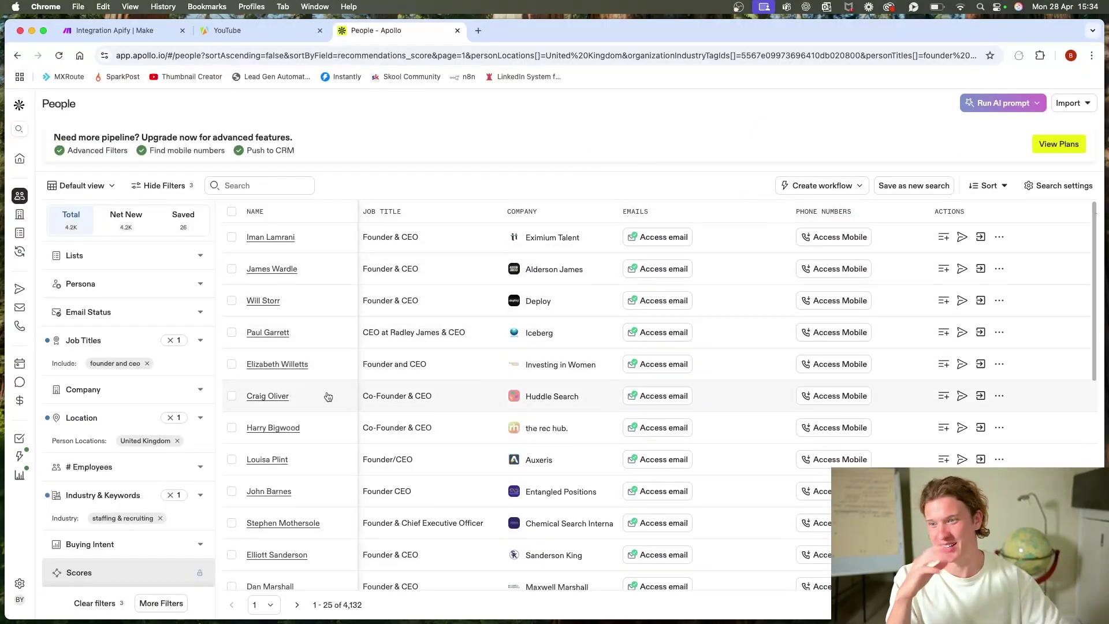
Step: Check the # Employees filter, then select the filtered search's full URL in the address bar
scroll(133, 450, "down", 3)
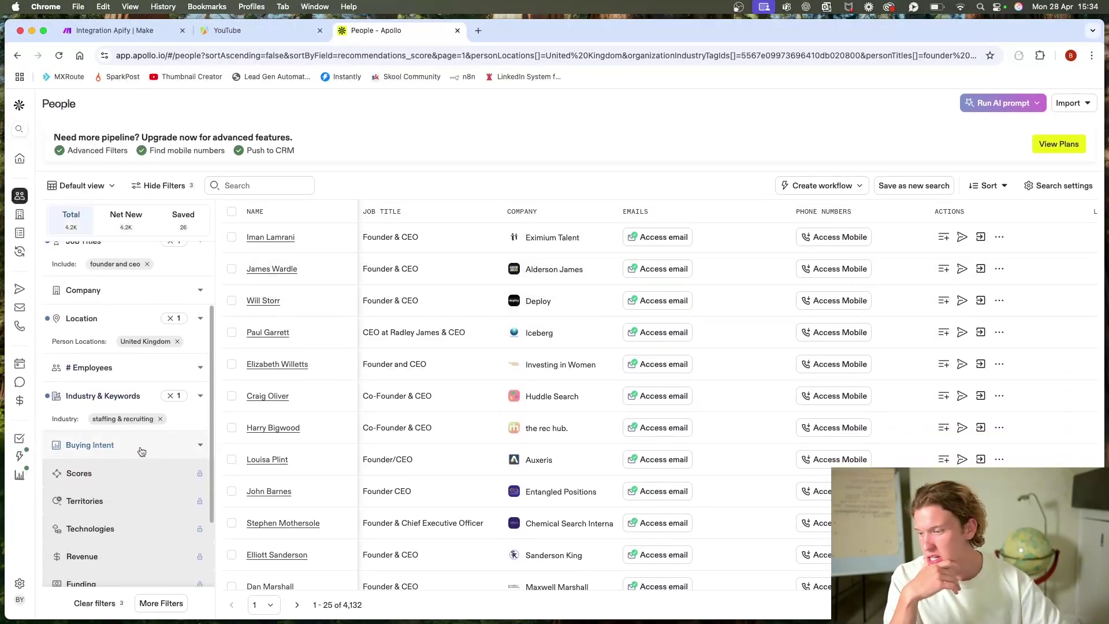
left_click(128, 370)
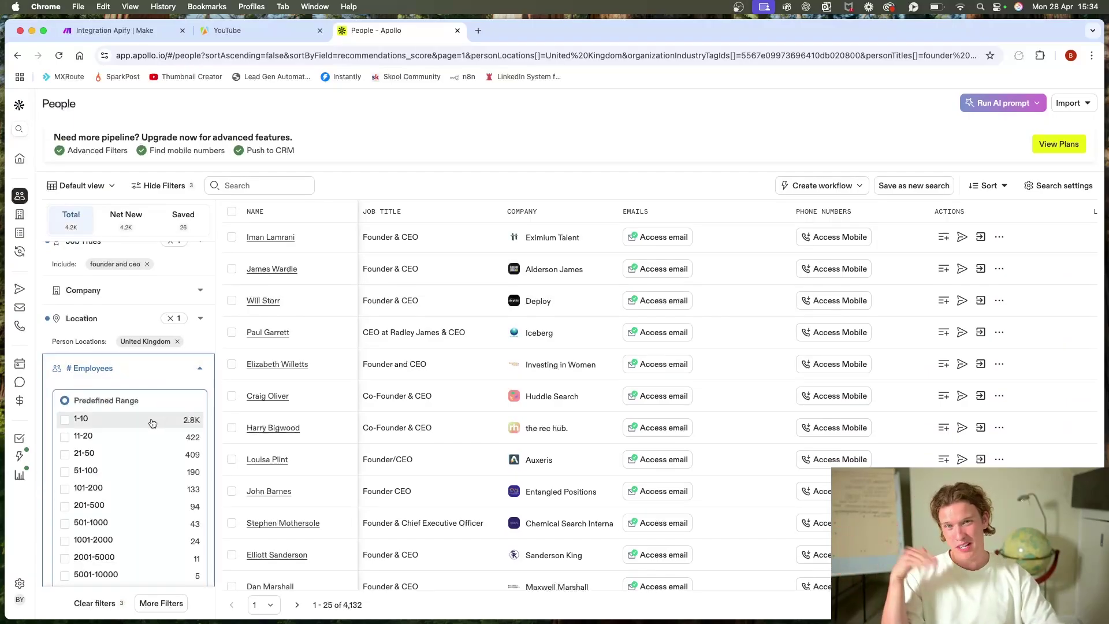
left_click(211, 369)
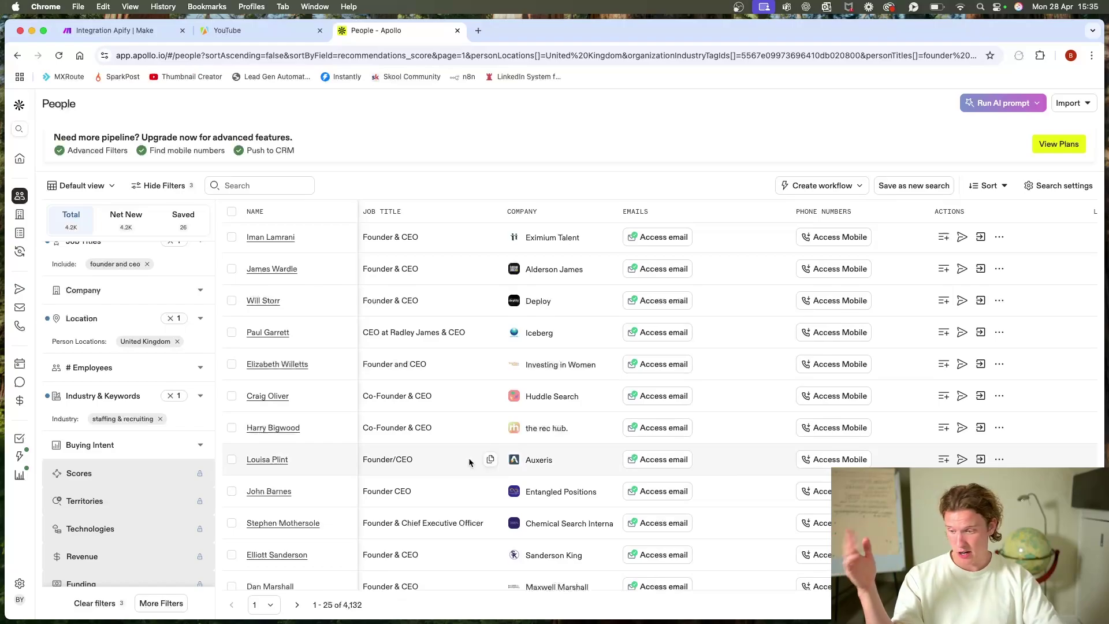
scroll(161, 469, "down", 3)
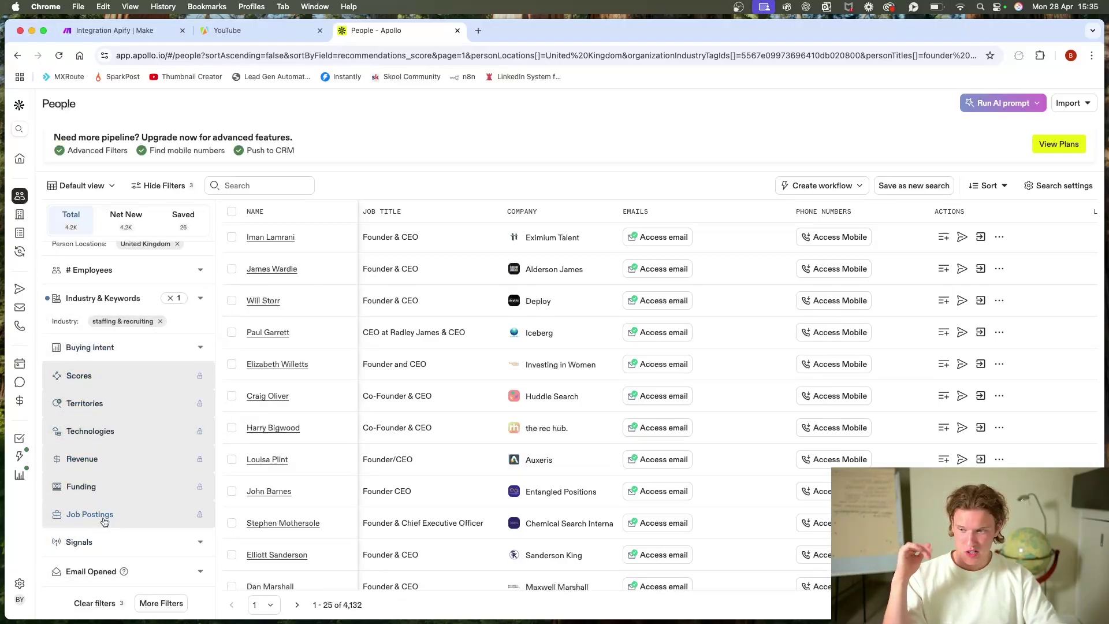
scroll(142, 398, "up", 2)
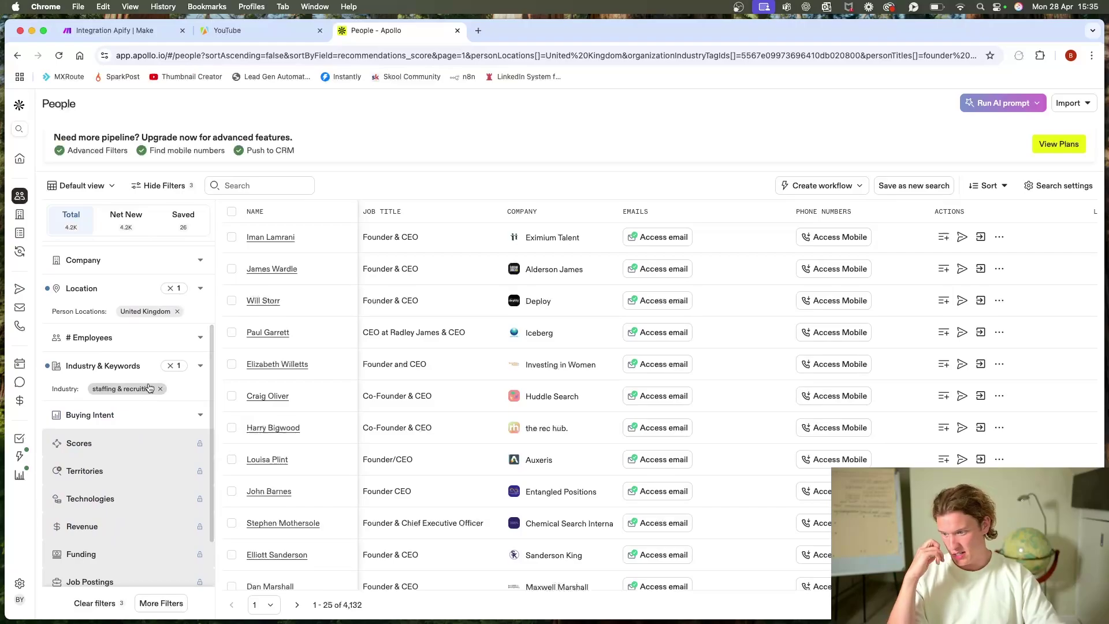
scroll(153, 369, "up", 3)
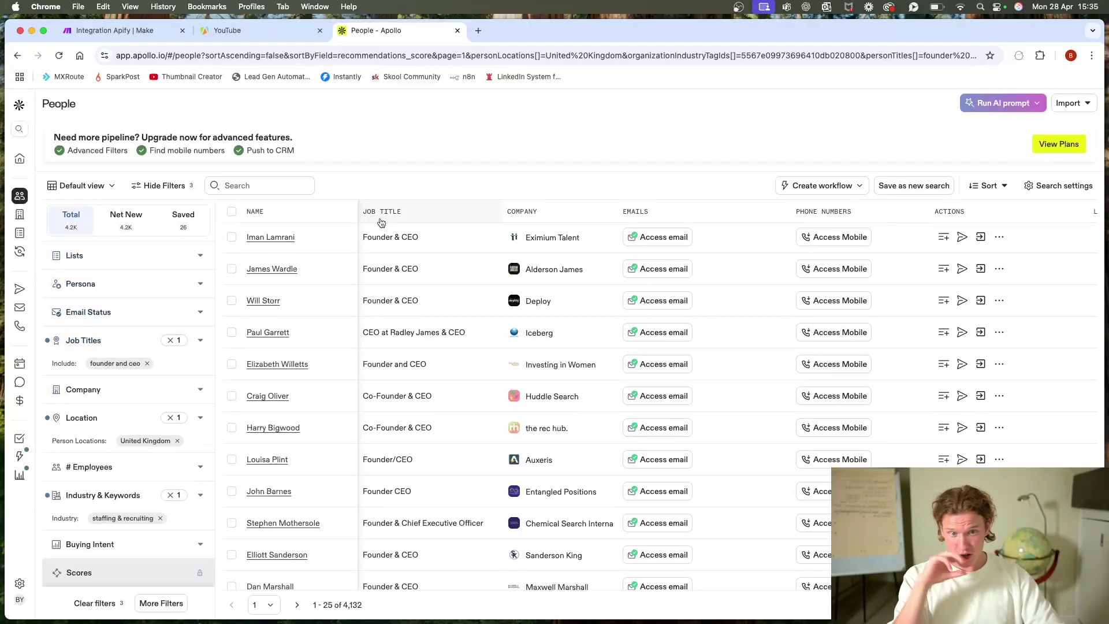
left_click(297, 60)
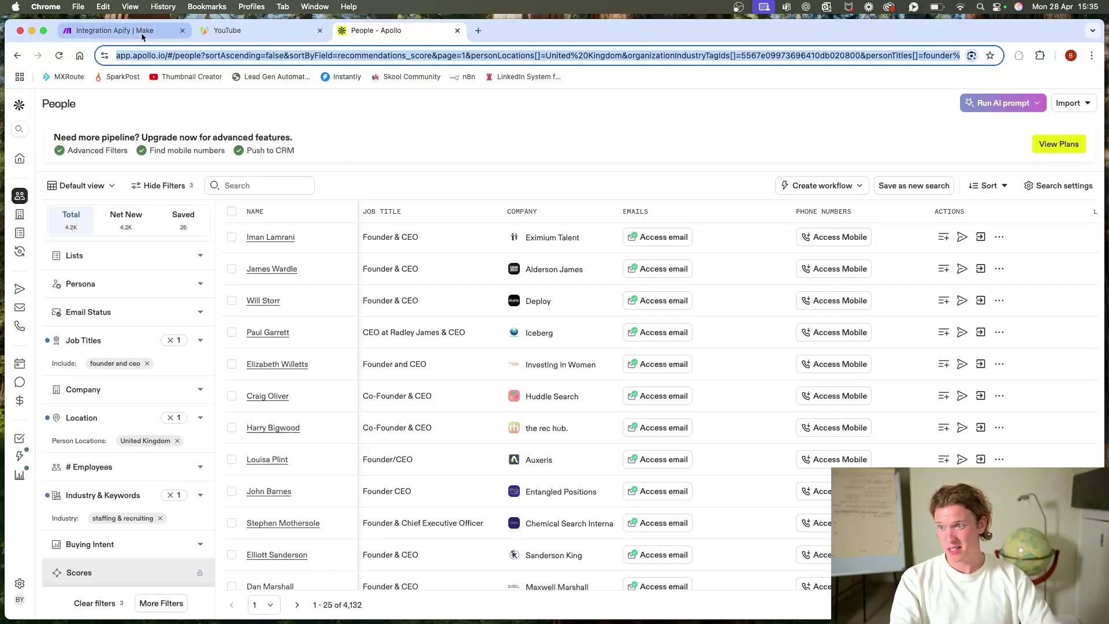
Step: Paste the Apollo search URL into the YouTube task's Search URL and select its full JSON input
left_click(202, 30)
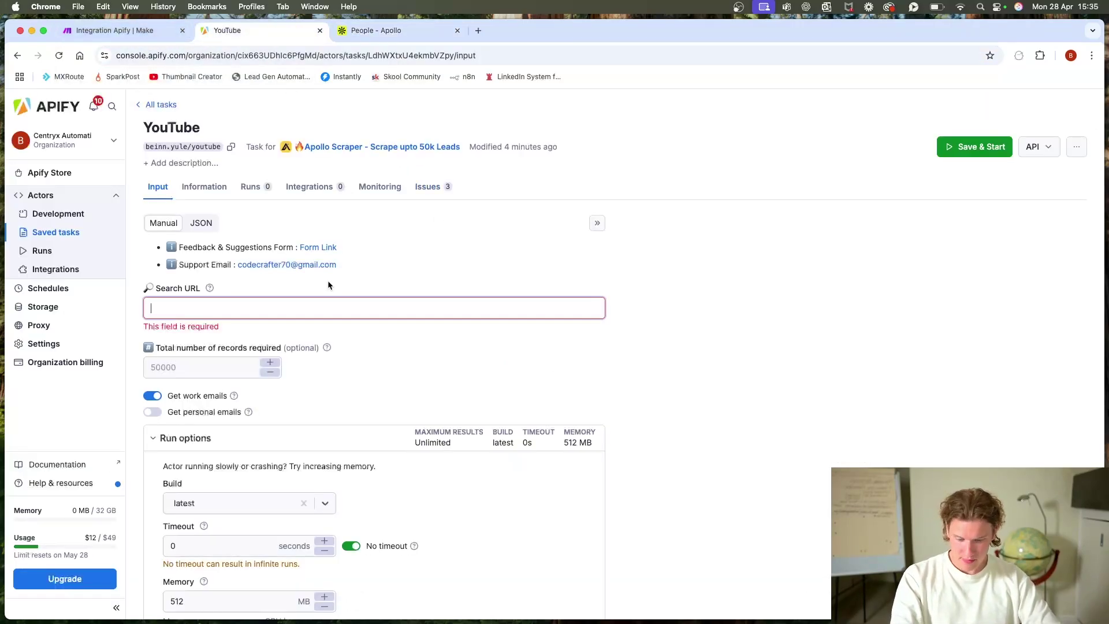
key("super+v")
left_click(701, 325)
scroll(609, 306, "down", 2)
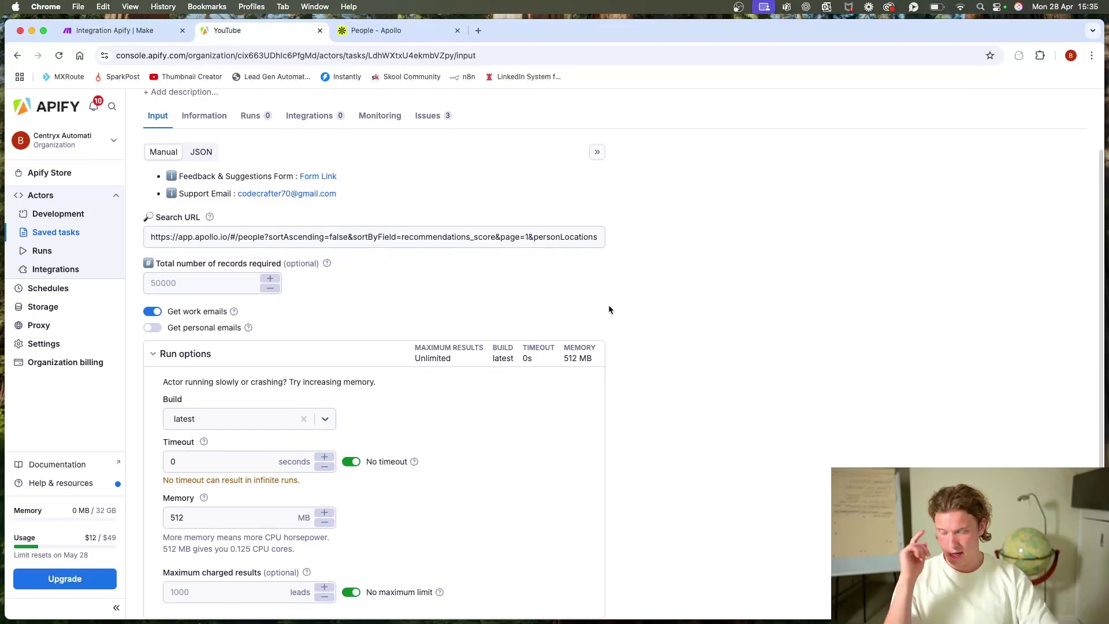
left_click(251, 282)
left_click(321, 308)
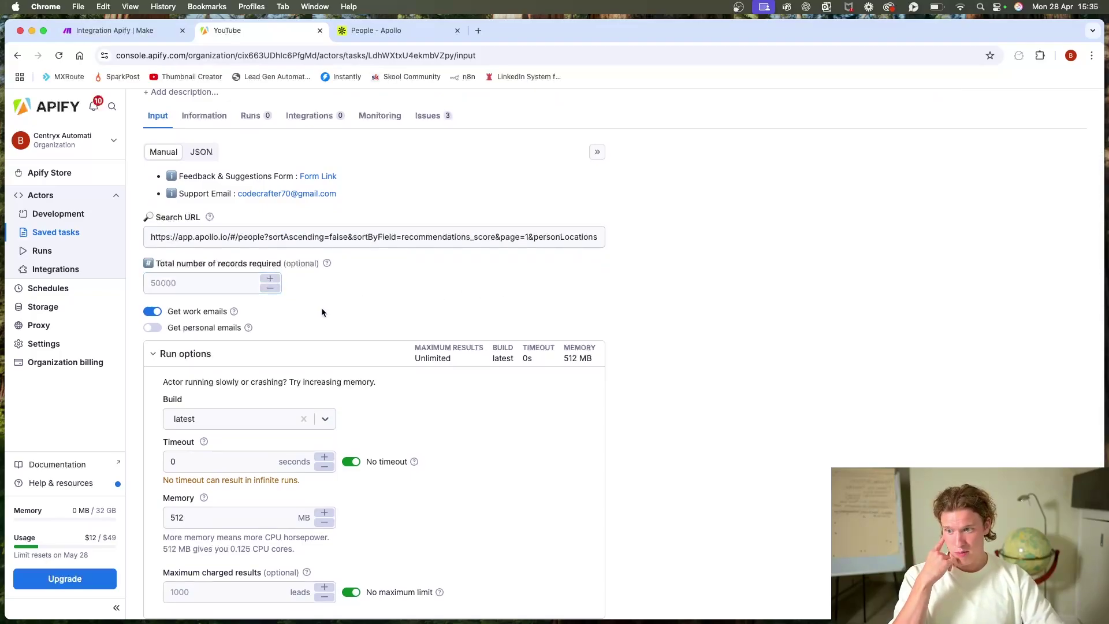
scroll(344, 299, "down", 2)
scroll(323, 277, "up", 5)
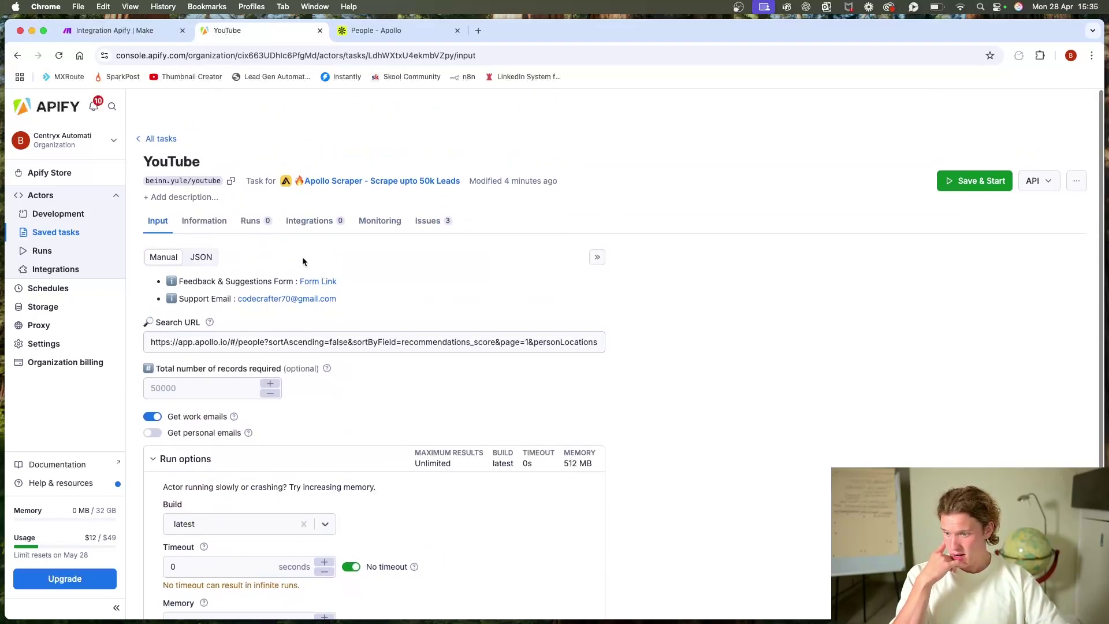
left_click(201, 226)
left_click_drag(256, 311, 154, 240)
key("super+c")
Step: Paste the copied JSON into the Apify Run a Task module's Input JSON overrides and save
key("ctrl+Tab")
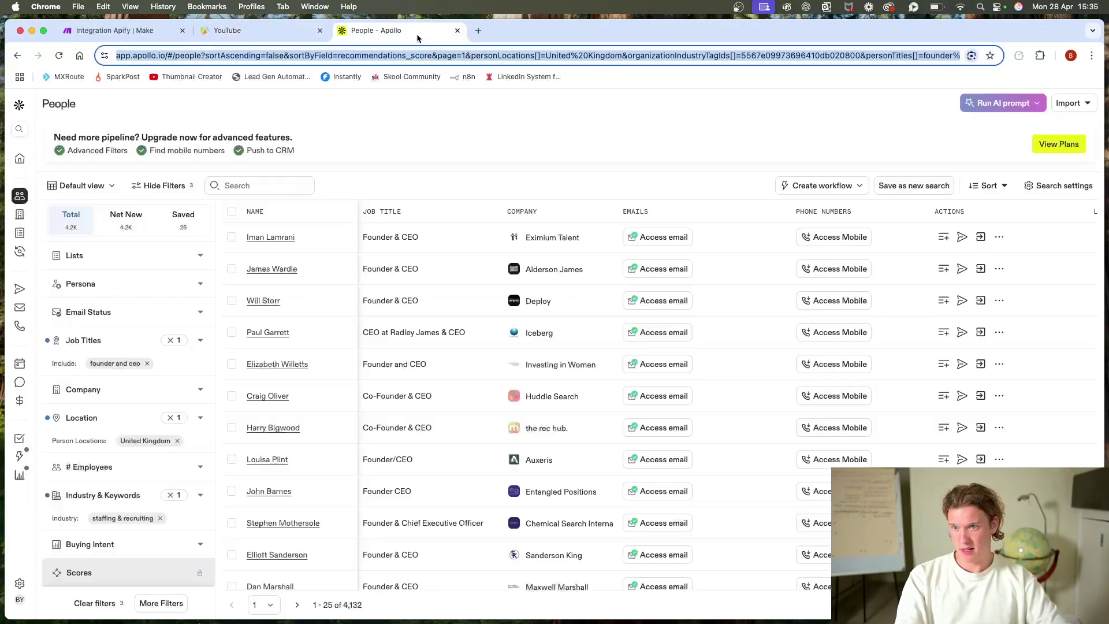
key("ctrl+Tab")
key("super+v")
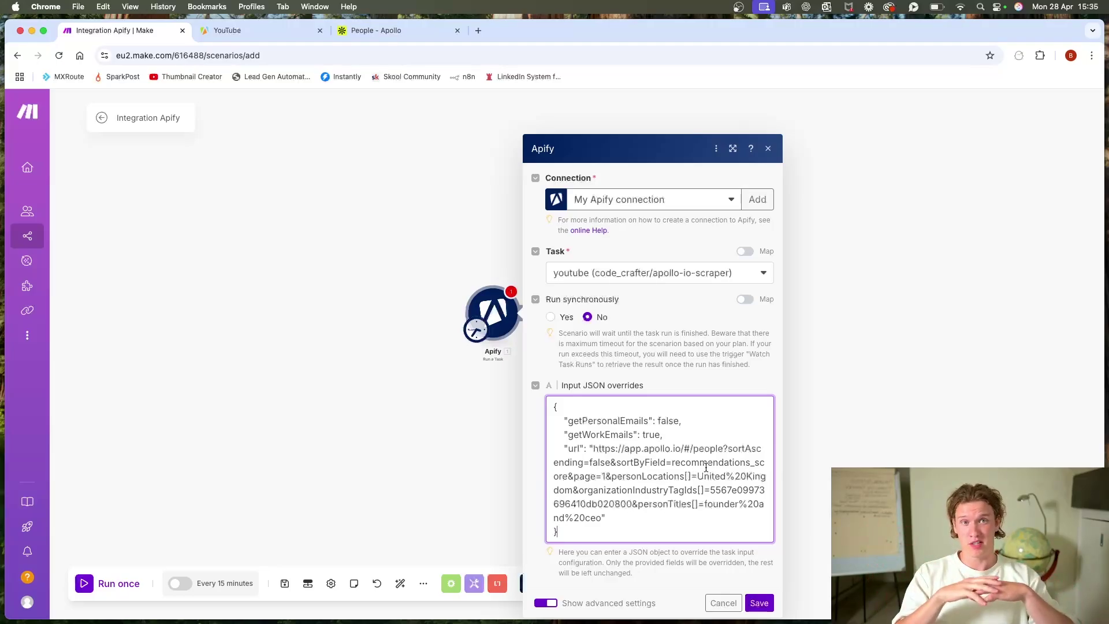
left_click(420, 439)
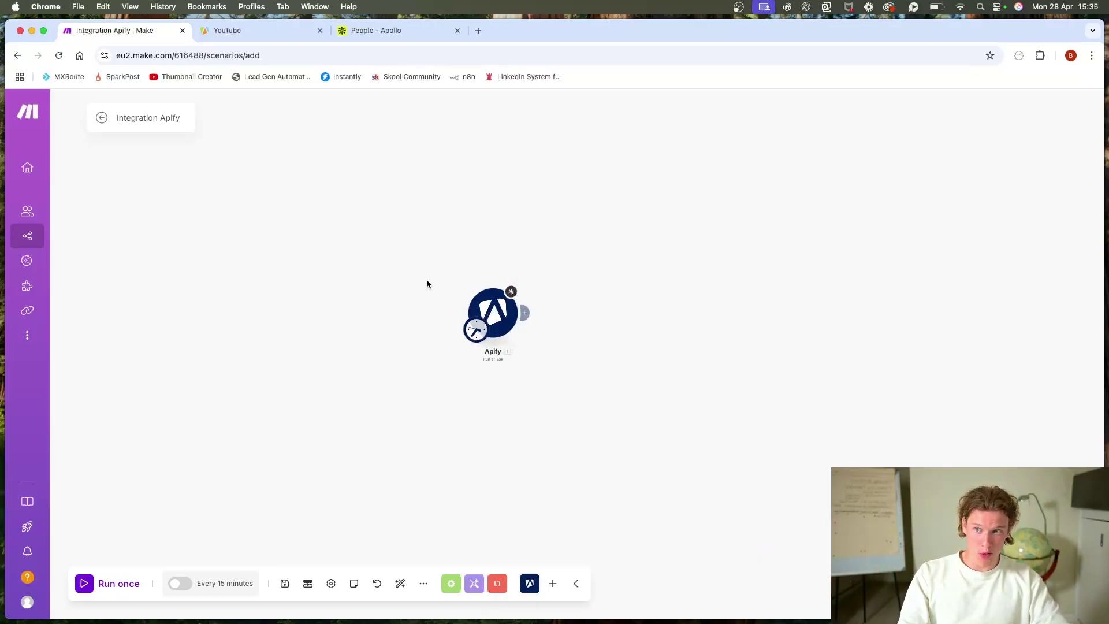
Step: Check the Apollo search URL in the JSON overrides, then save the module settings
left_click(495, 318)
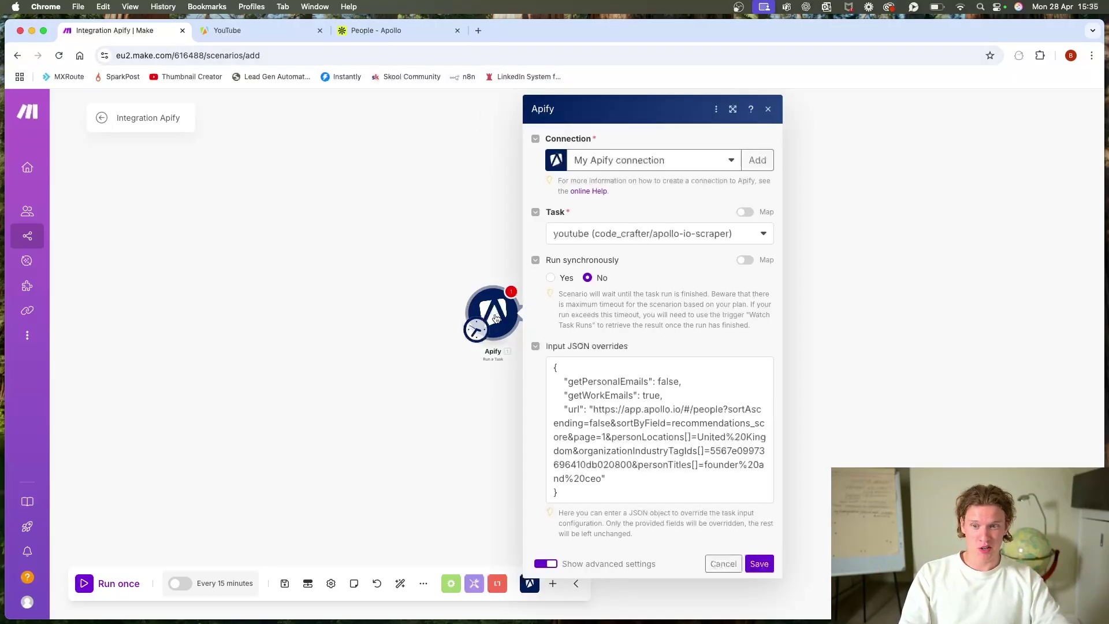
left_click_drag(601, 480, 593, 409)
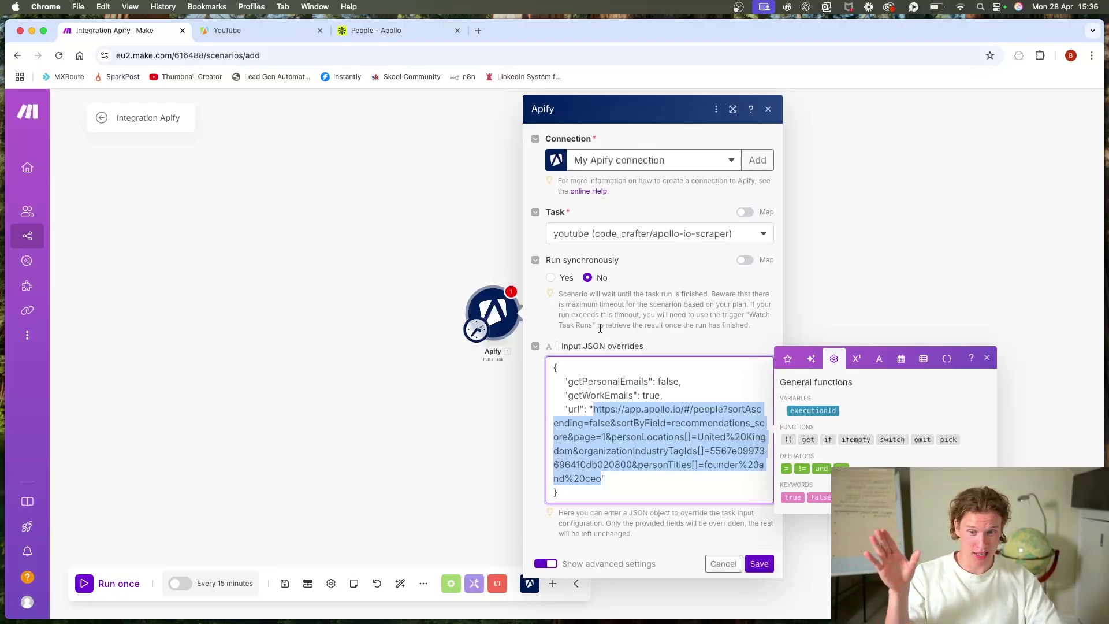
left_click(449, 432)
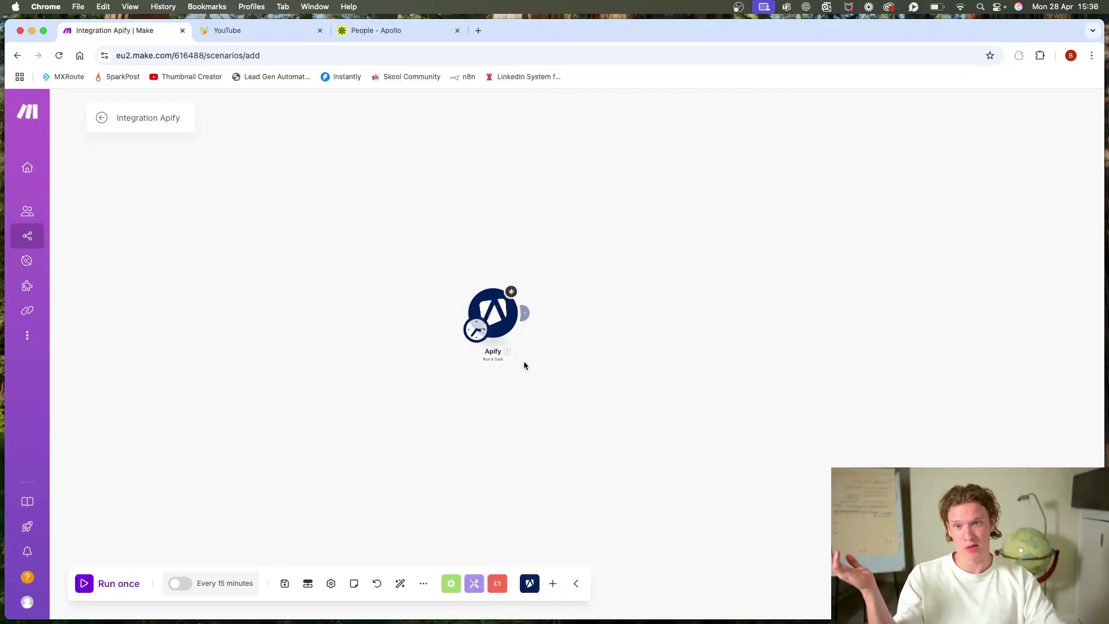
left_click(495, 317)
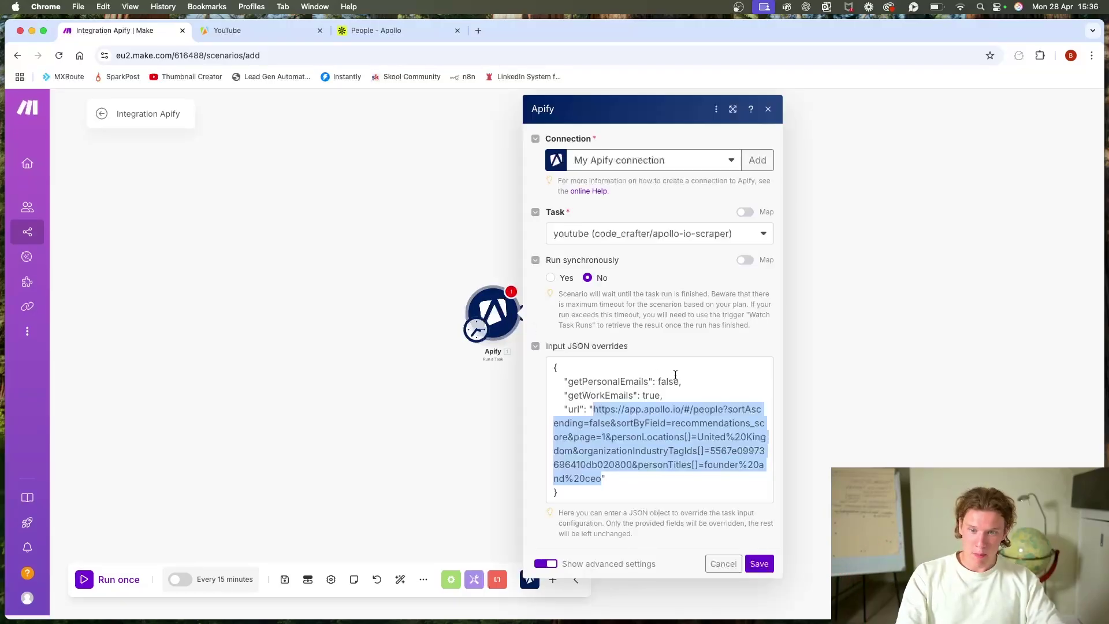
left_click(757, 563)
scroll(681, 323, "down", 5)
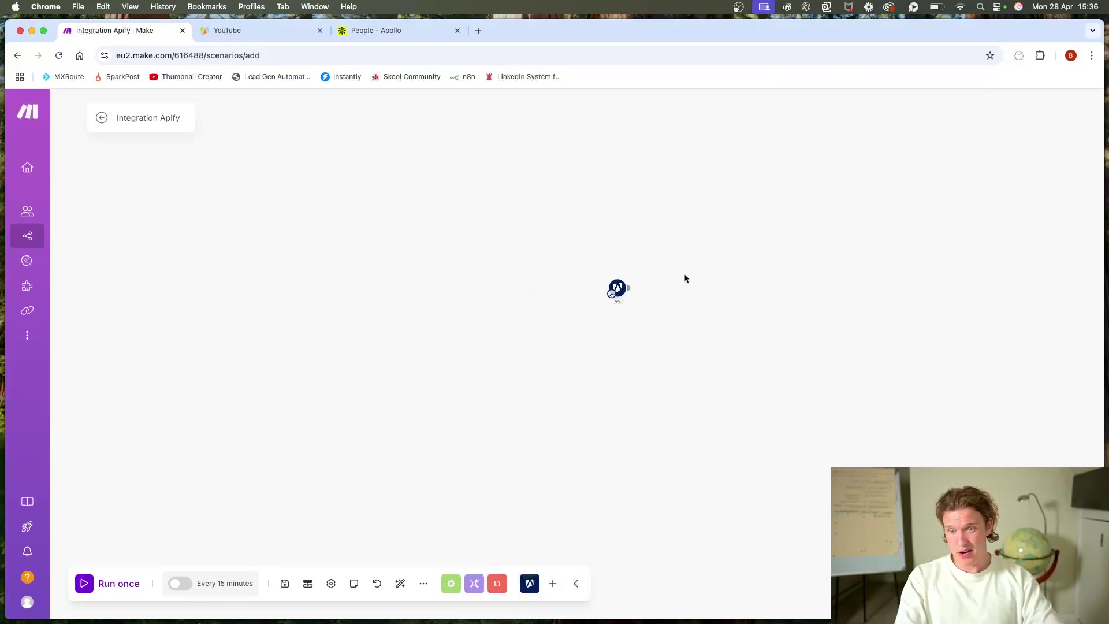
scroll(684, 283, "up", 5)
scroll(683, 287, "left", 5)
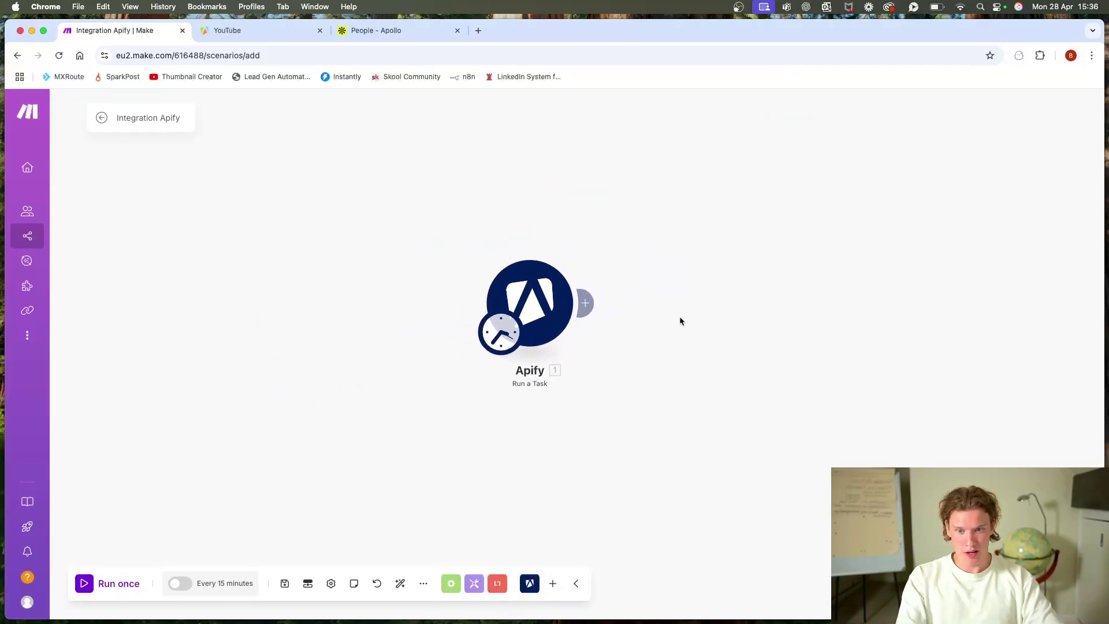
scroll(679, 320, "down", 3)
left_click_drag(664, 324, 587, 317)
scroll(653, 312, "left", 3)
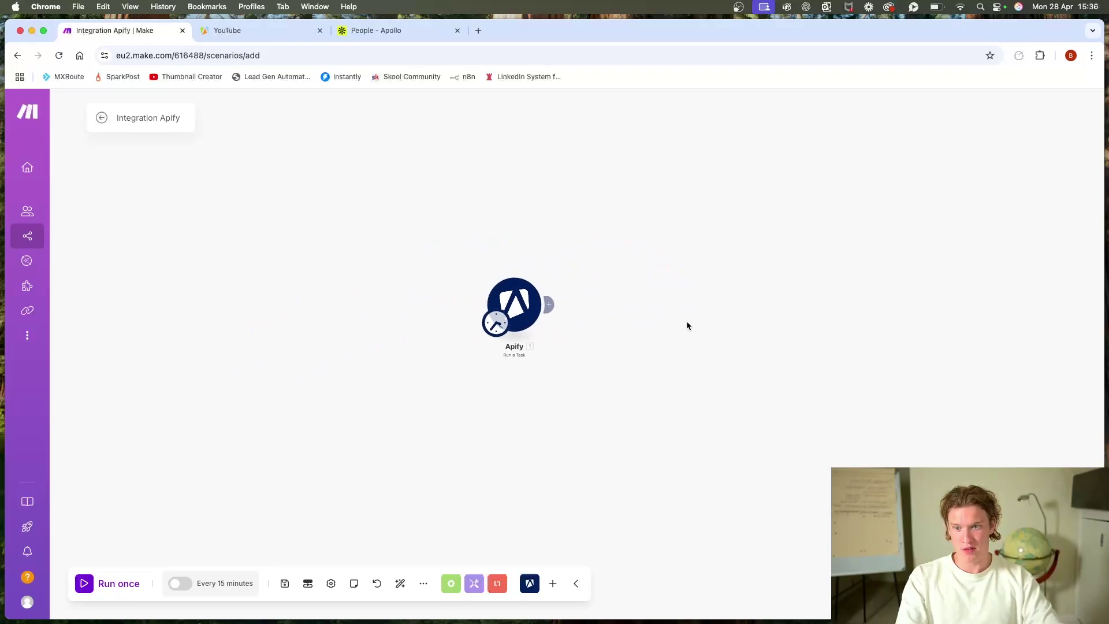
left_click_drag(686, 322, 716, 300)
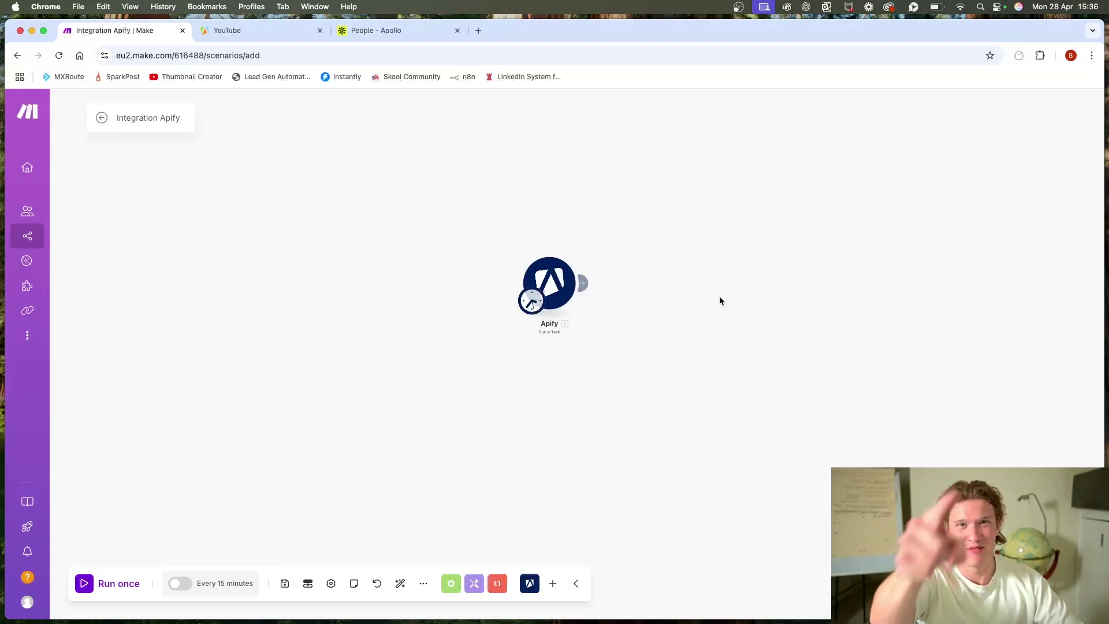
scroll(618, 338, "down", 3)
scroll(618, 338, "up", 8)
left_click_drag(517, 302, 632, 427)
scroll(596, 356, "down", 3)
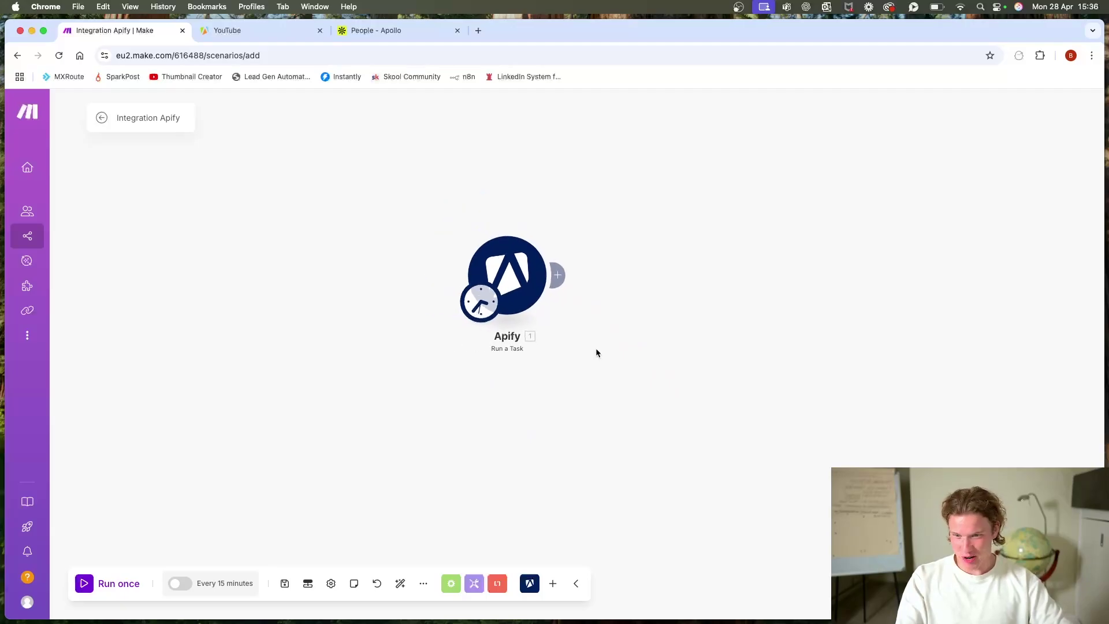
left_click_drag(597, 352, 529, 372)
scroll(653, 376, "up", 3)
left_click(425, 277)
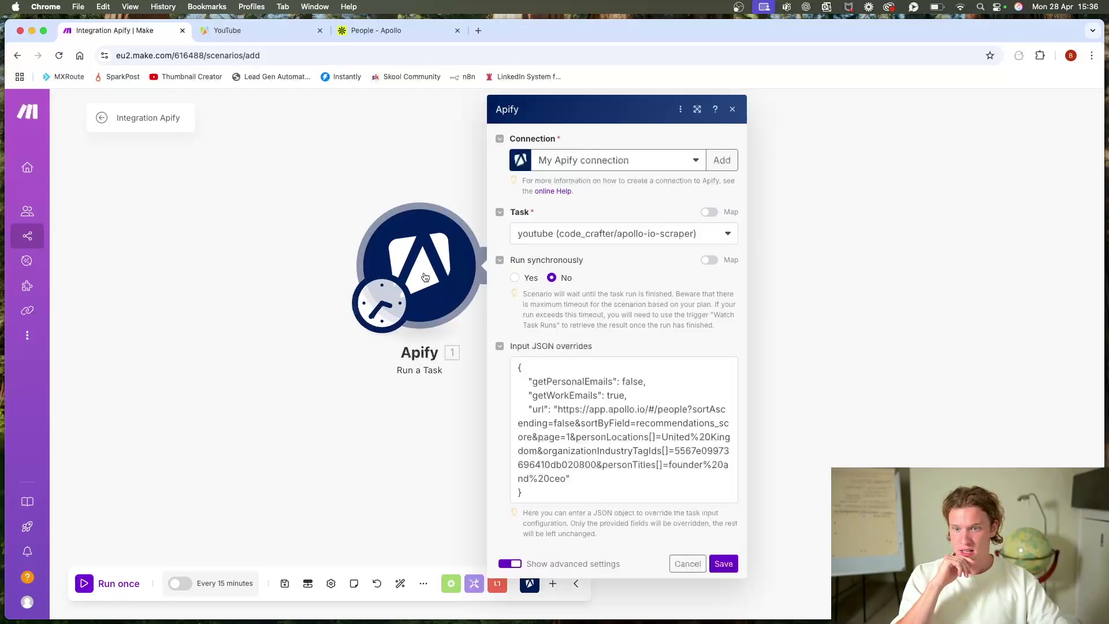
left_click(448, 472)
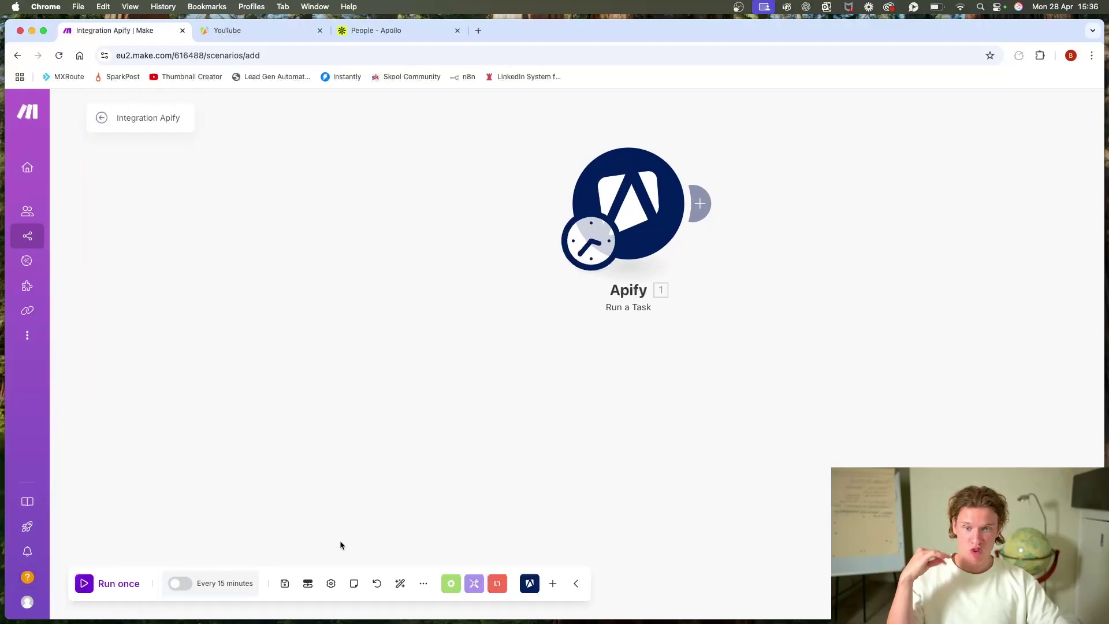
left_click_drag(339, 545, 624, 461)
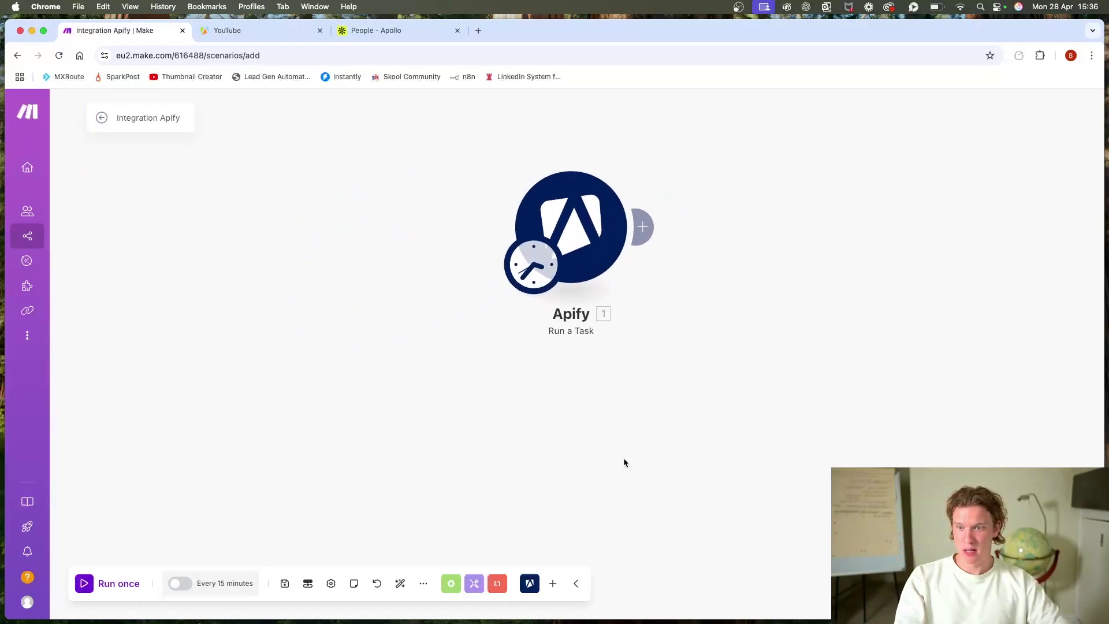
scroll(569, 470, "down", 3)
mouse_move(549, 464)
left_mouse_down()
mouse_move(575, 450)
mouse_move(541, 444)
left_mouse_up()
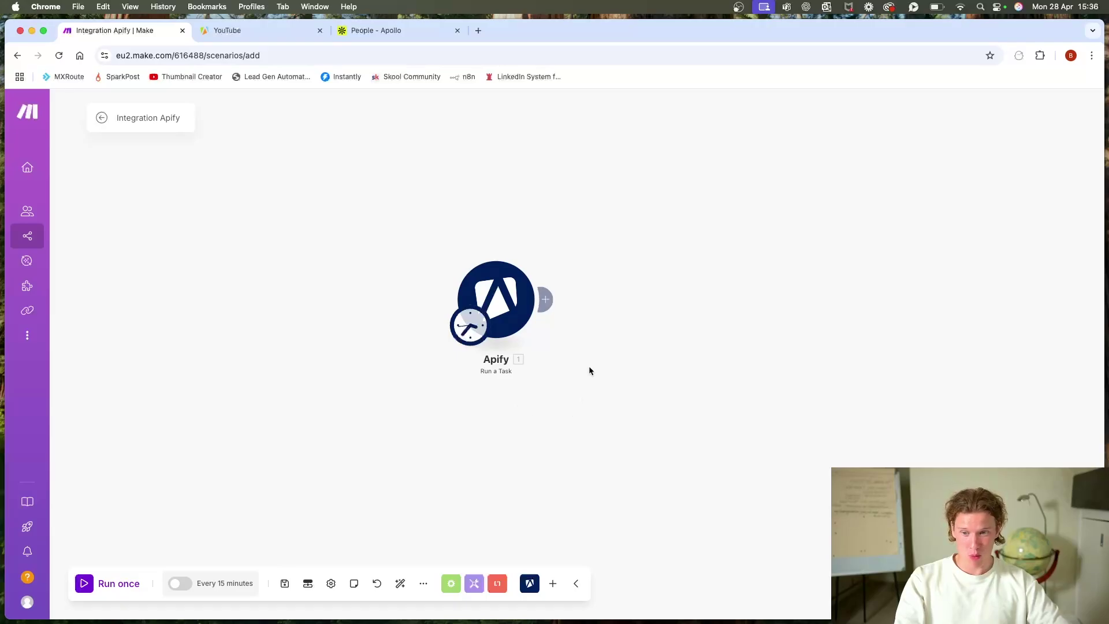
key("ctrl+Tab")
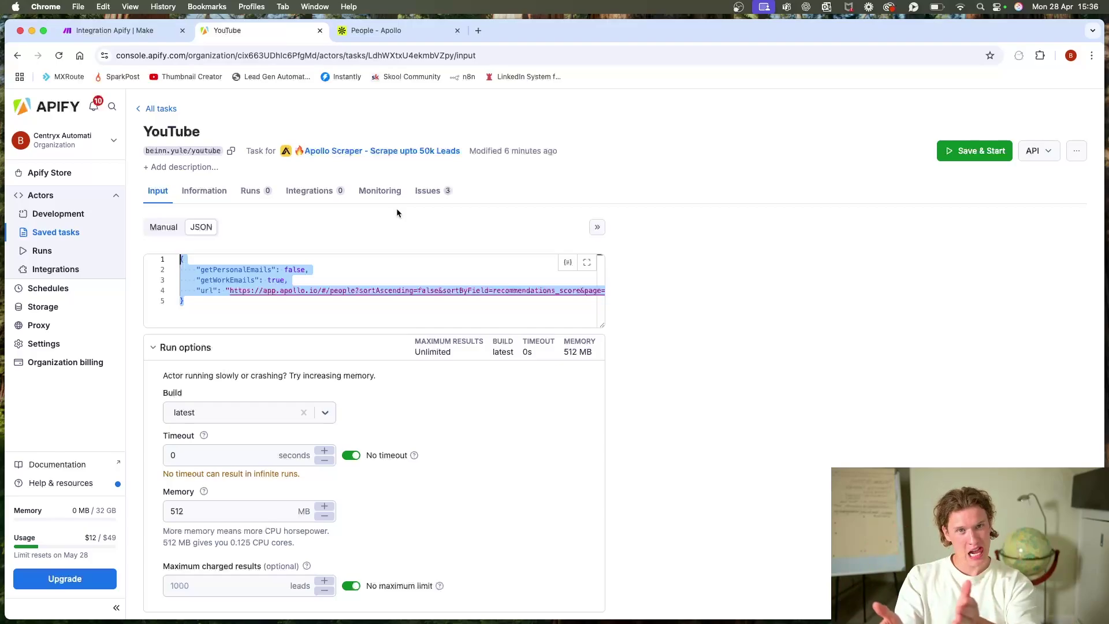
left_click(133, 33)
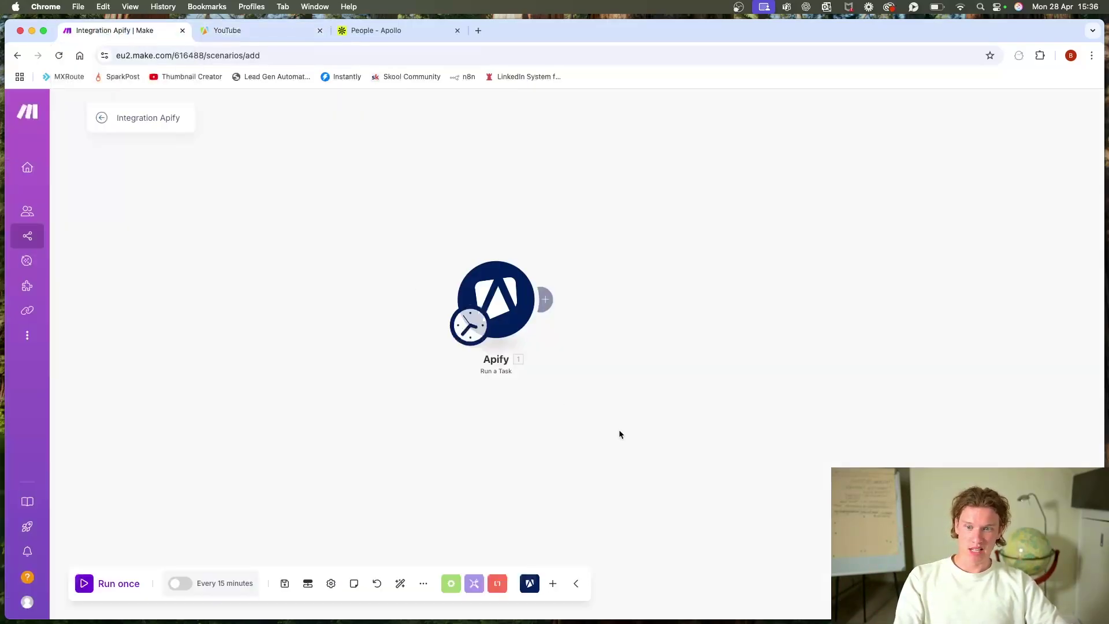
scroll(619, 428, "up", 2)
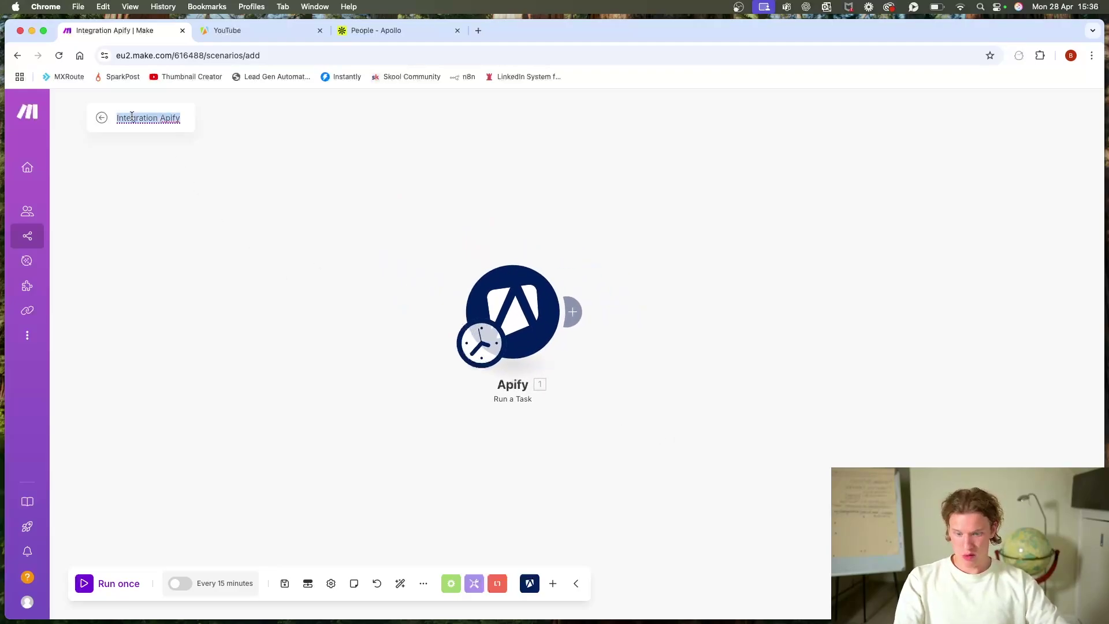
Step: Rename the scenario to Run Task, save it, and duplicate its browser tab
type("Yout")
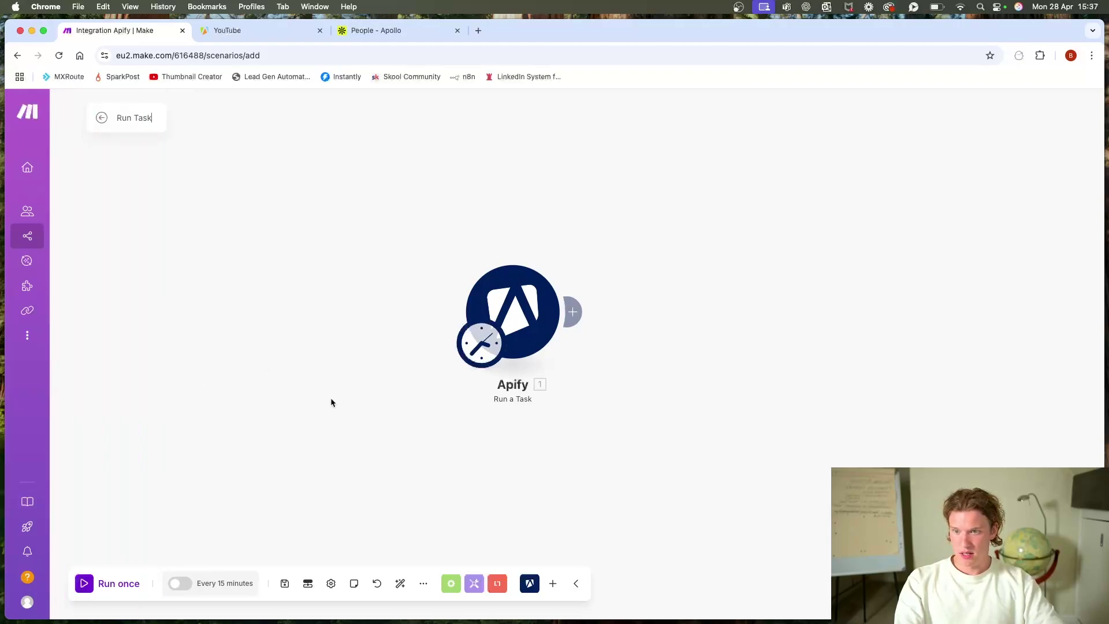
left_click(284, 583)
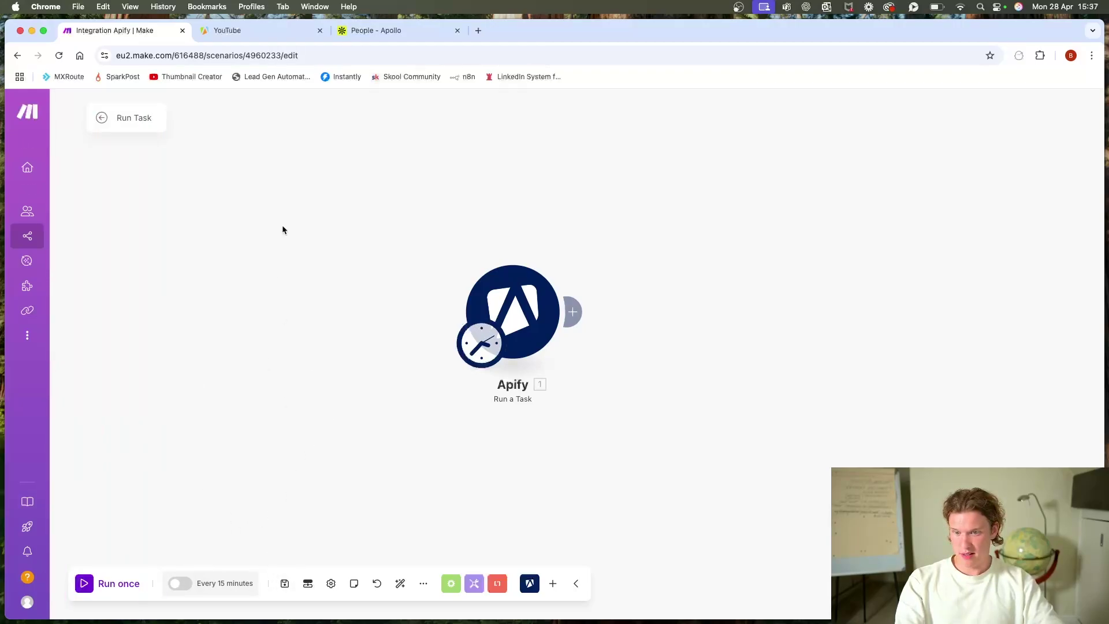
right_click(137, 29)
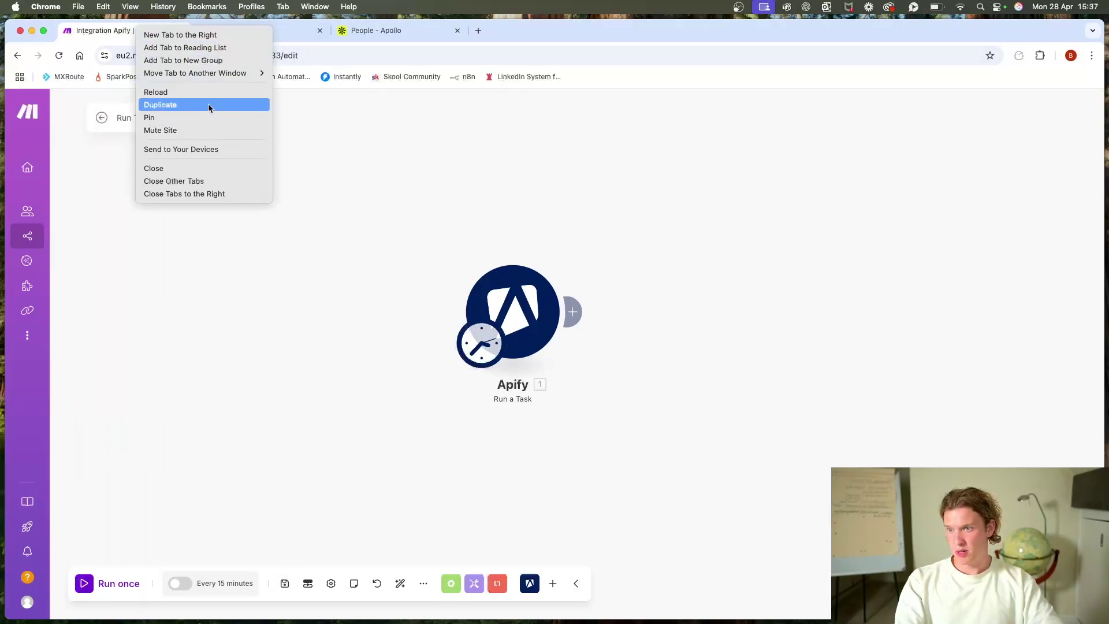
key("Escape")
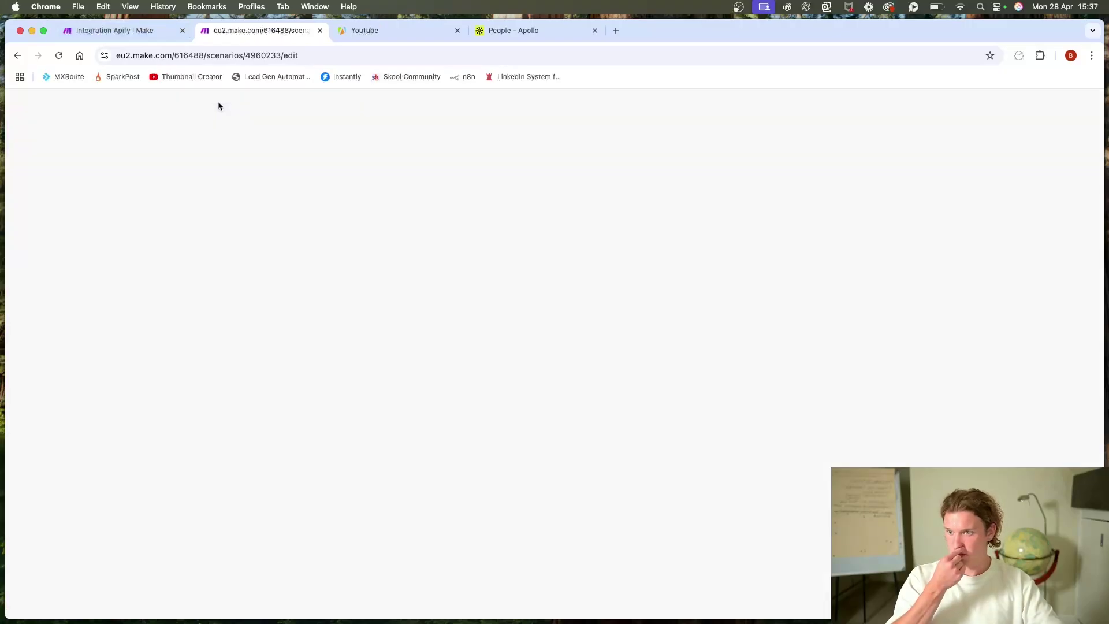
Step: Create a new scenario starting with an Apify Watch Task Runs trigger
left_click(80, 119)
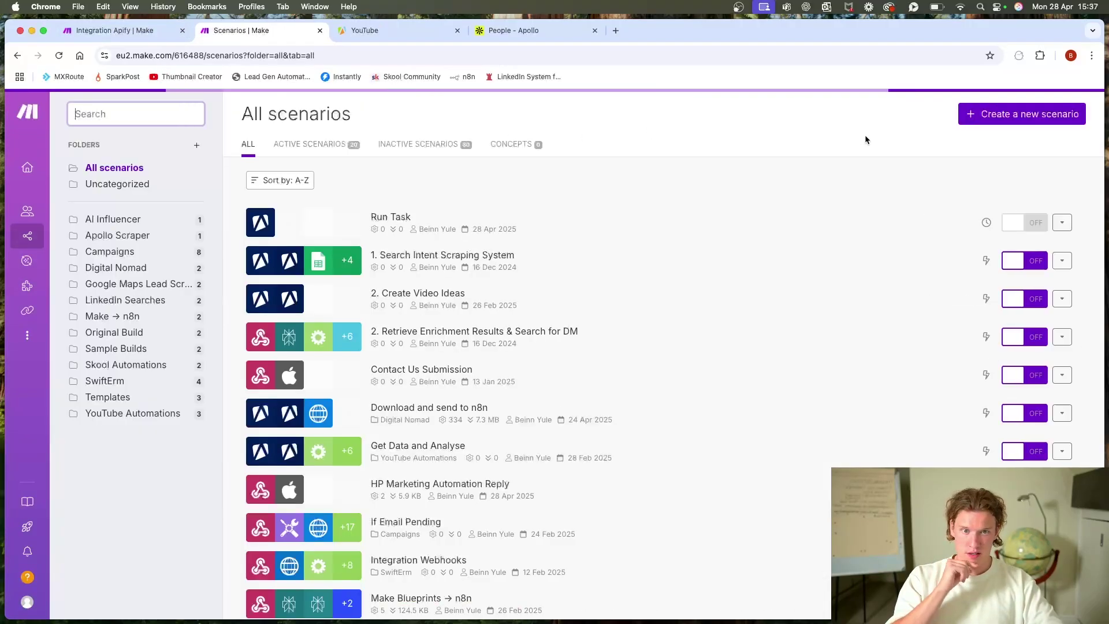
left_click(1069, 115)
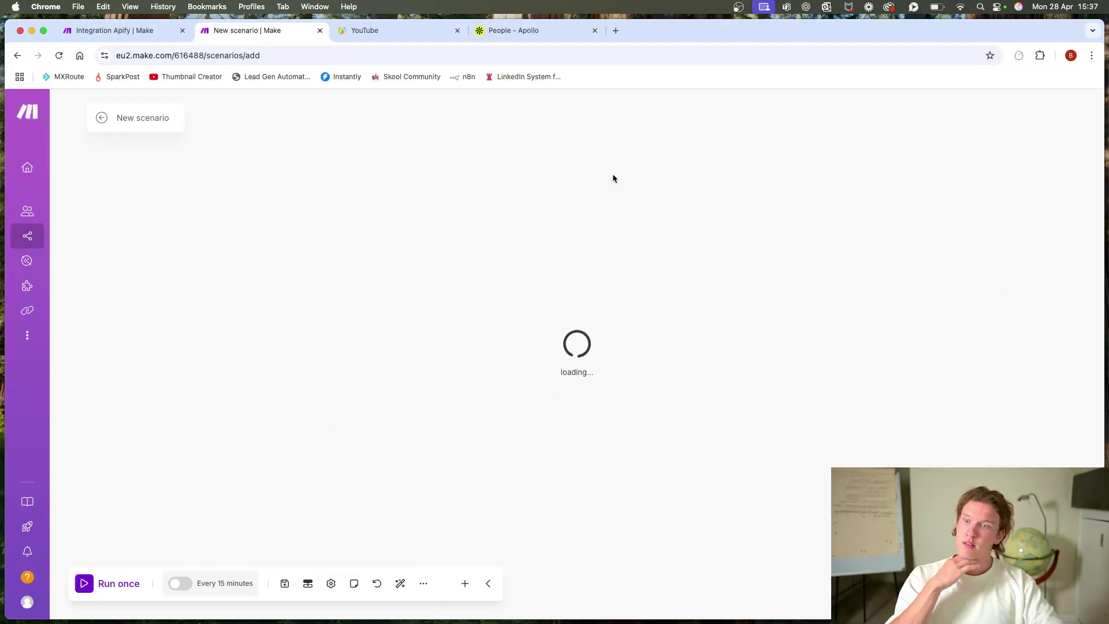
left_click(752, 358)
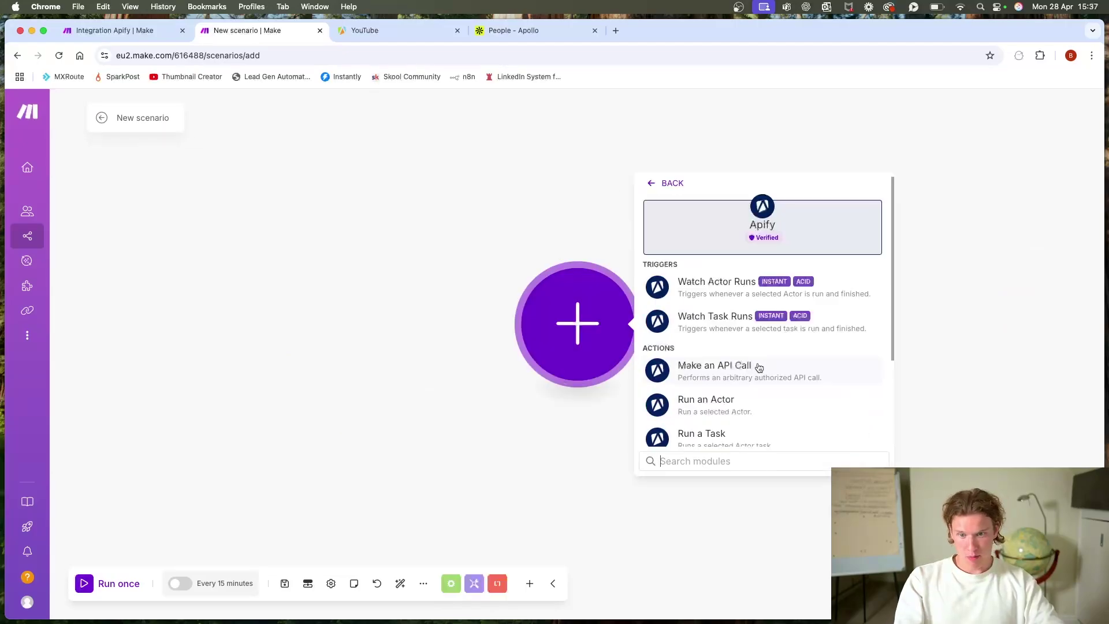
left_click(794, 320)
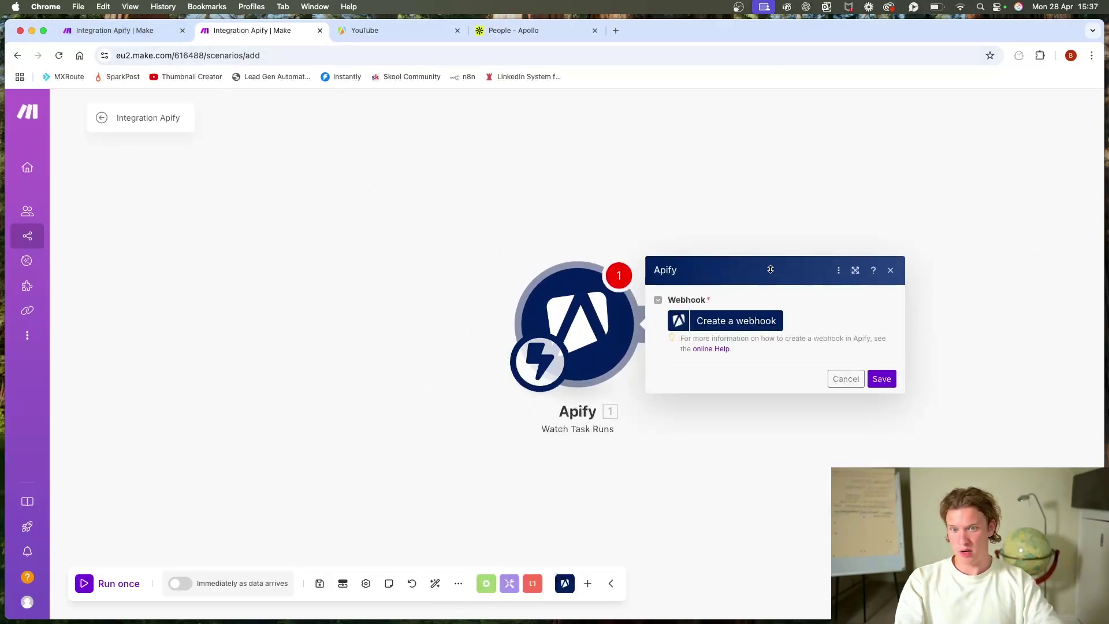
Step: Create a webhook on My Apify connection for the youtube apollo-io-scraper task, and schedule immediately
left_click(732, 321)
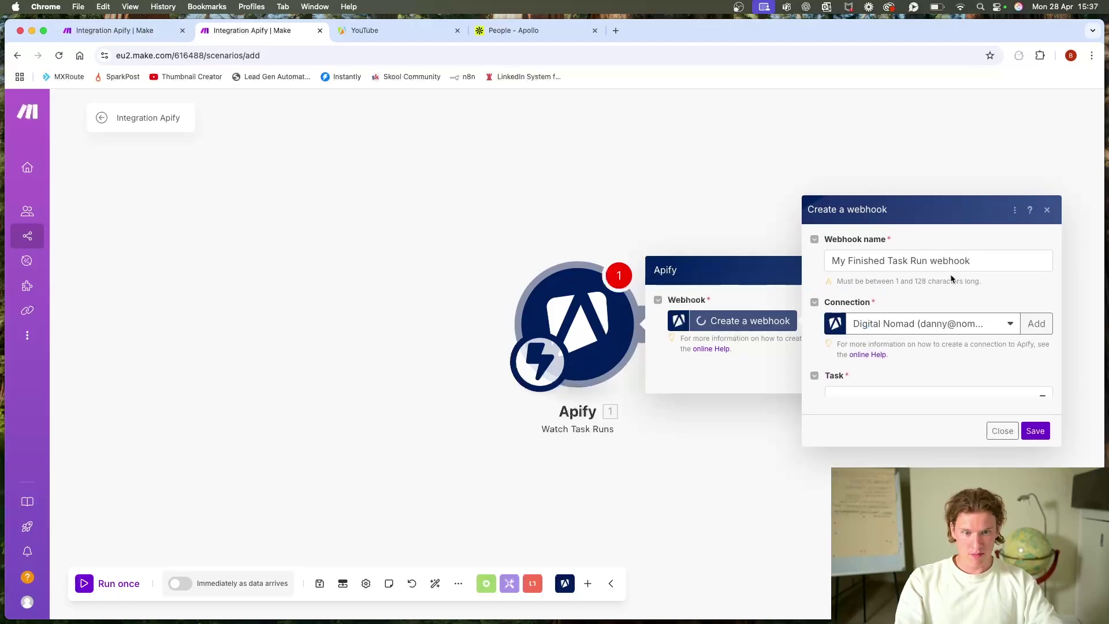
left_click(948, 322)
left_click(928, 375)
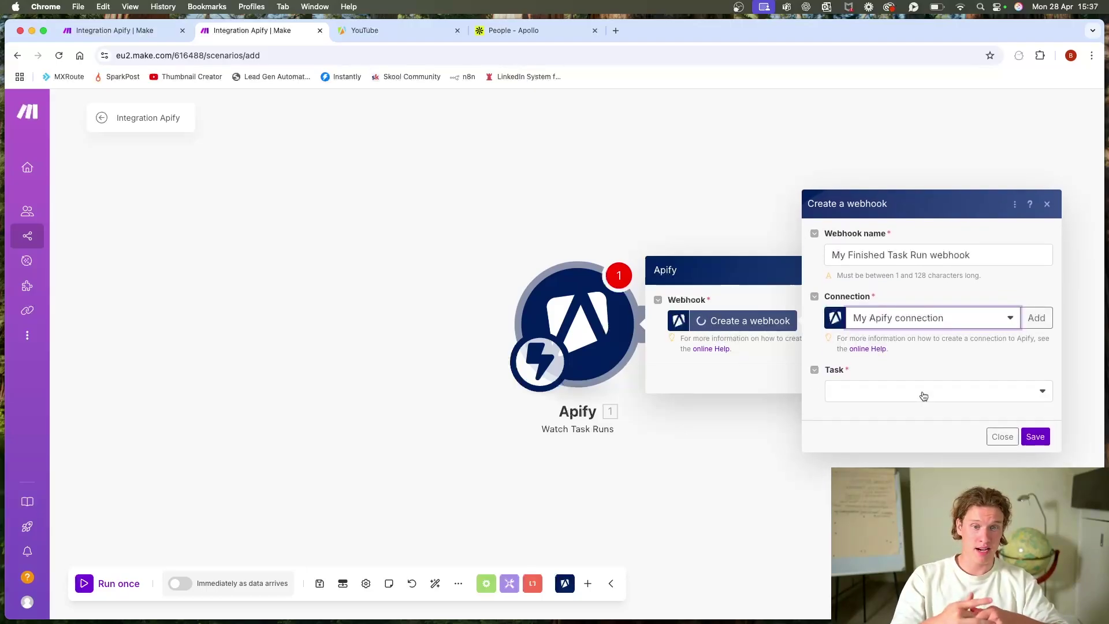
left_click(945, 391)
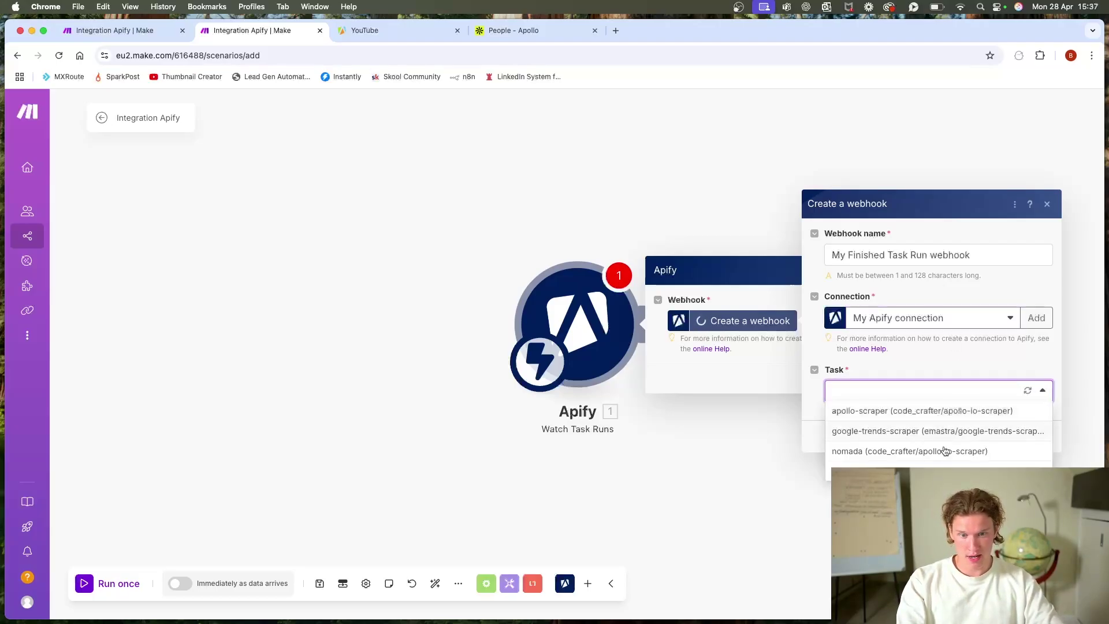
left_click(924, 471)
left_click(1035, 437)
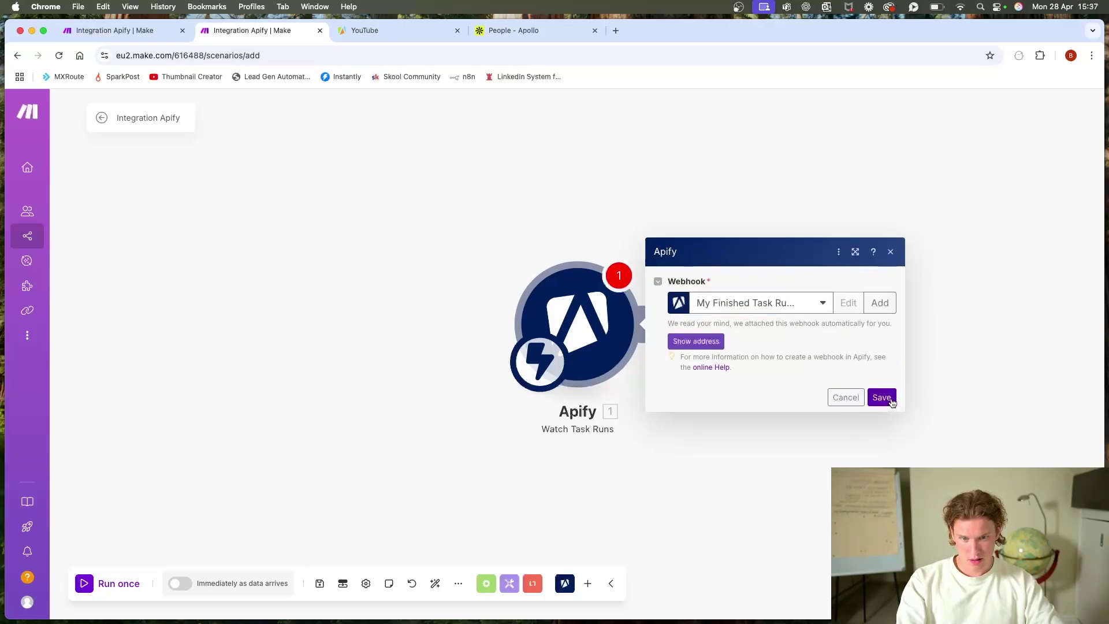
left_click(882, 398)
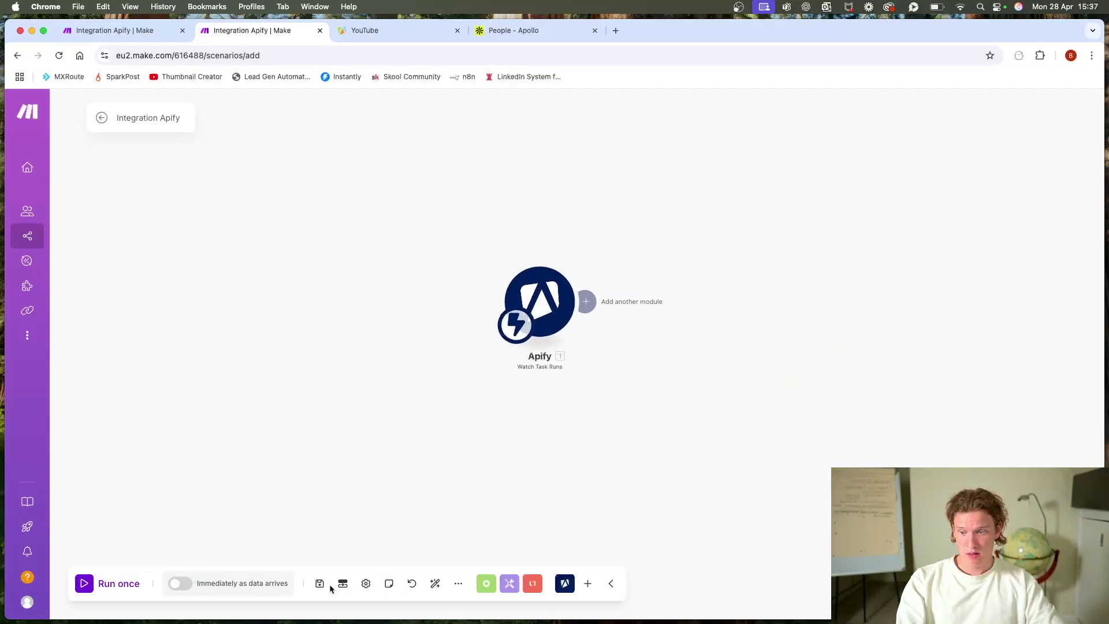
left_click(176, 583)
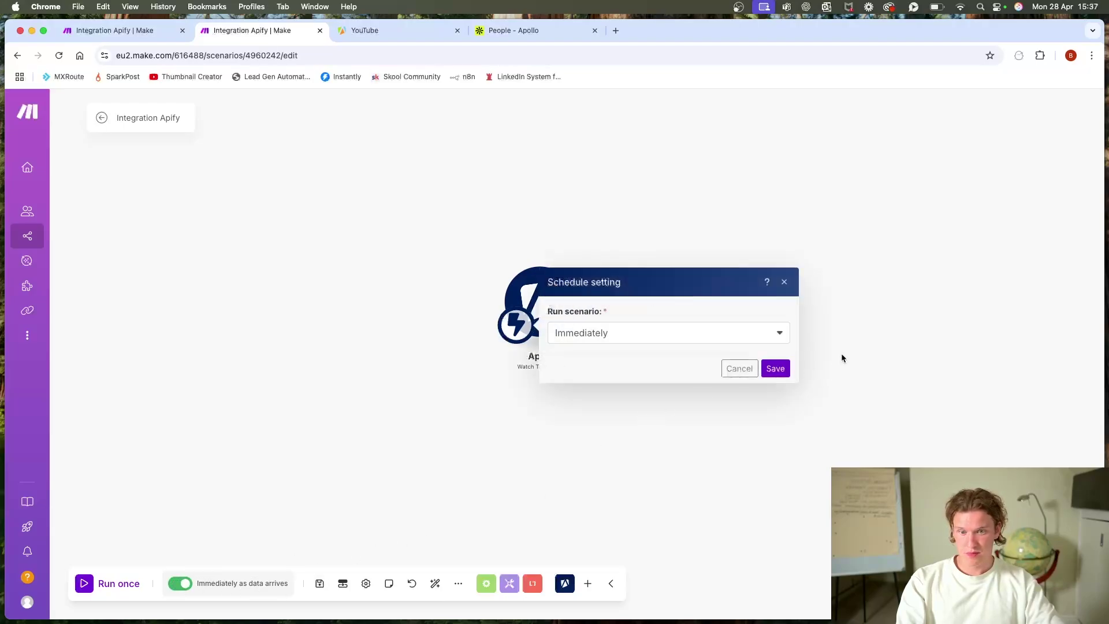
Step: Save the trigger's schedule and delete the empty placeholder module
left_click(776, 370)
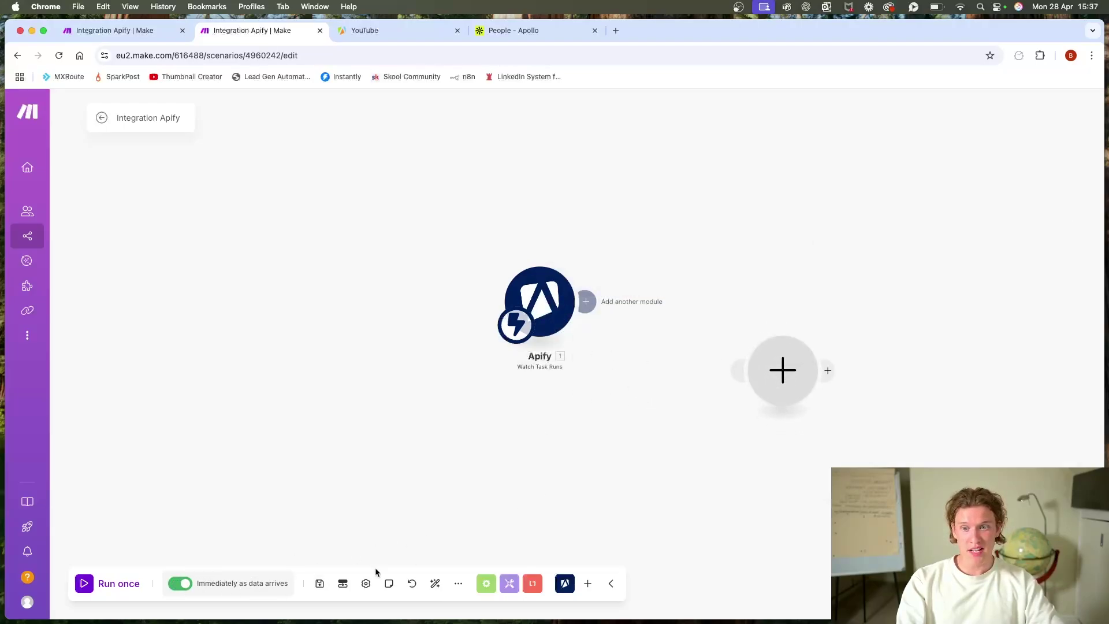
right_click(796, 378)
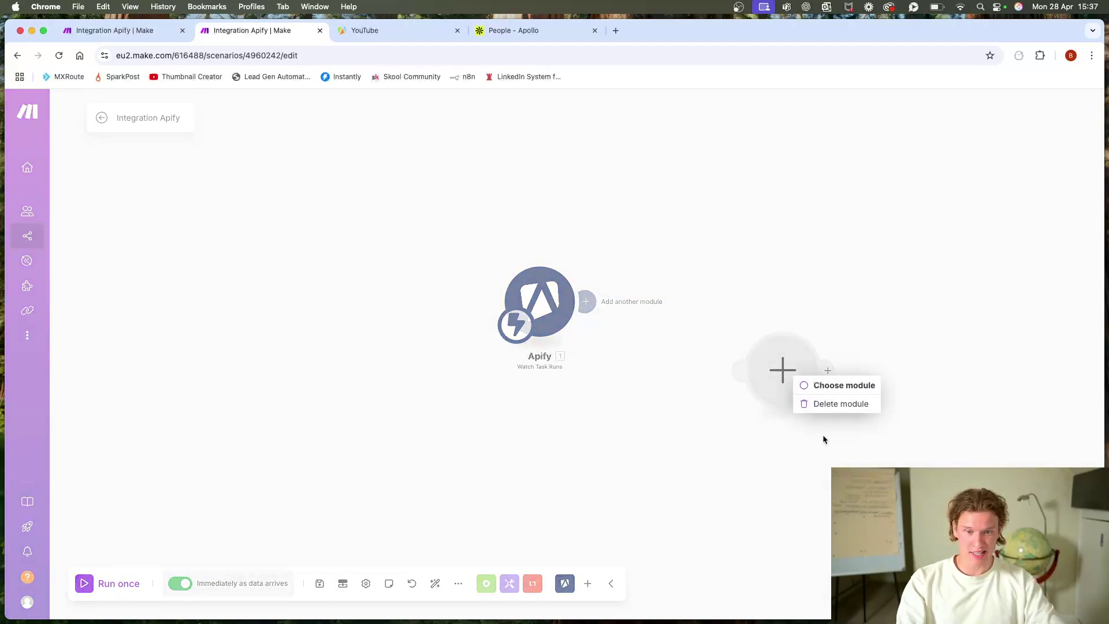
left_click(826, 404)
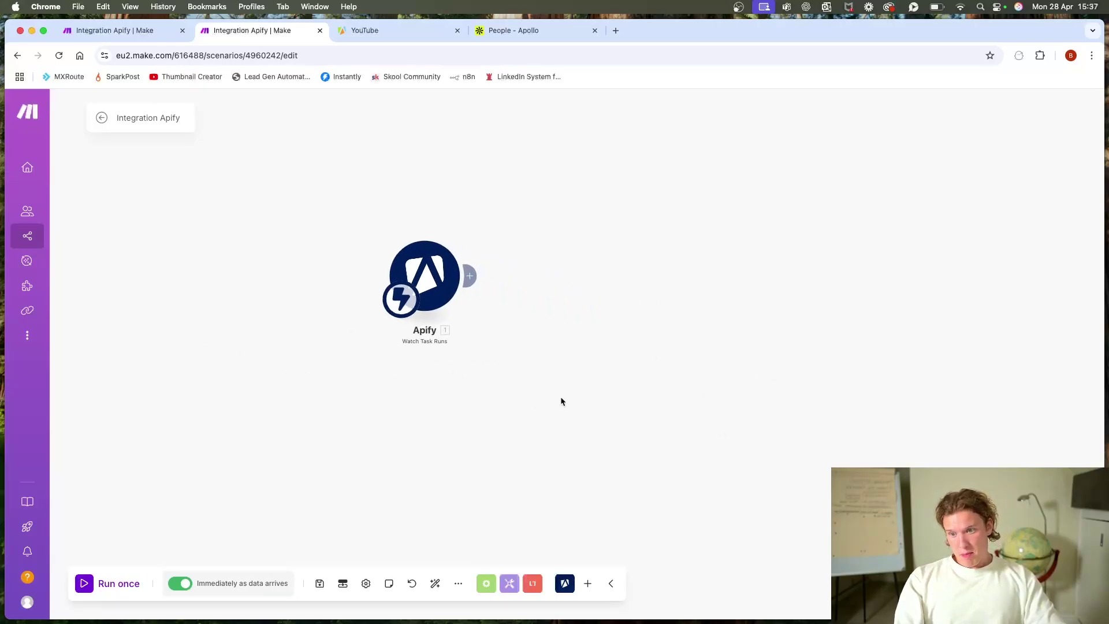
scroll(588, 367, "up", 3)
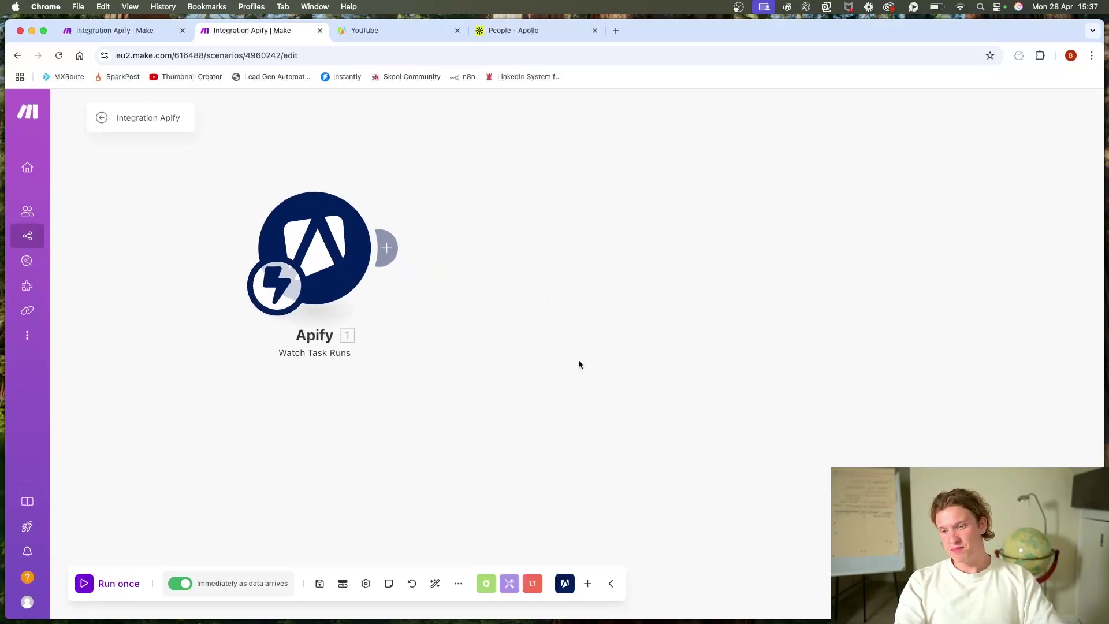
left_click_drag(579, 364, 780, 335)
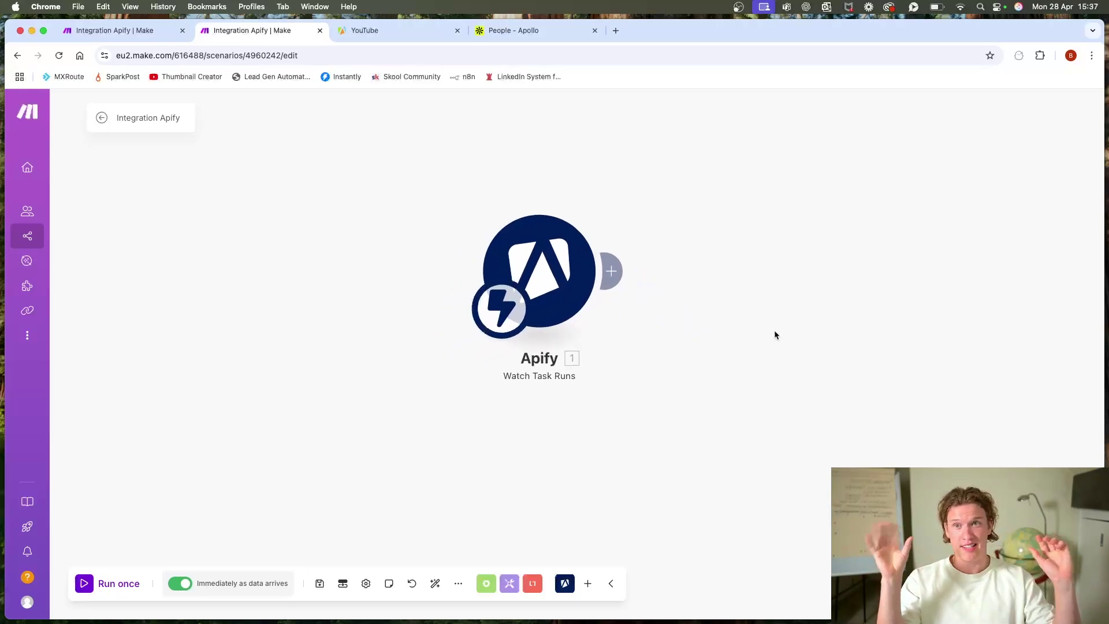
Step: Add an Apify Get Dataset Items module after the trigger using My Apify connection
left_click(611, 279)
left_click(880, 173)
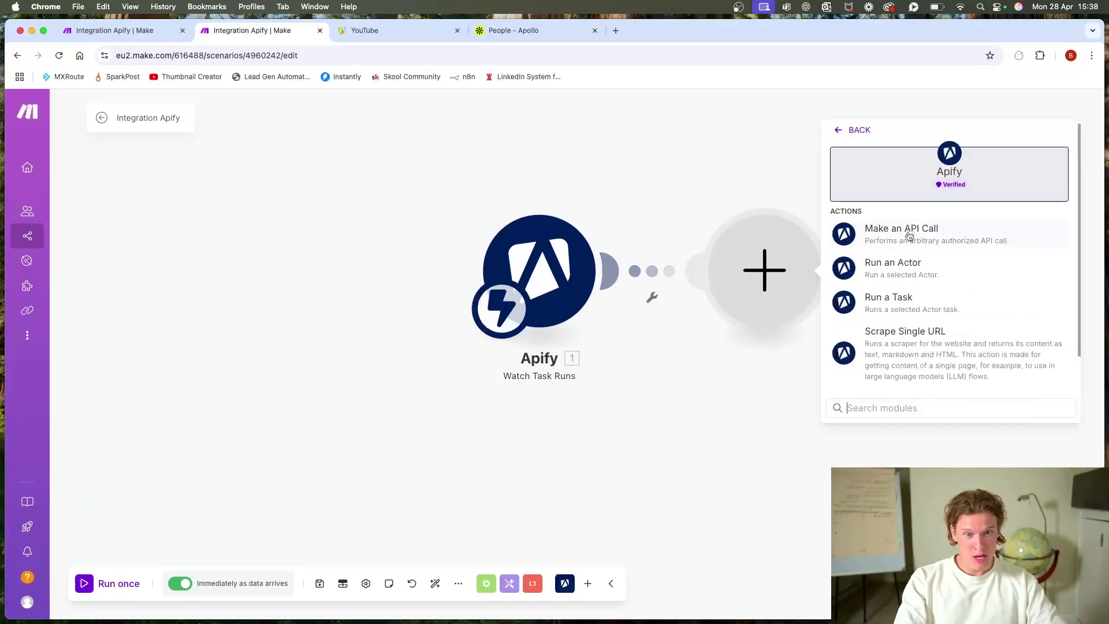
scroll(918, 277, "down", 1)
left_click(928, 381)
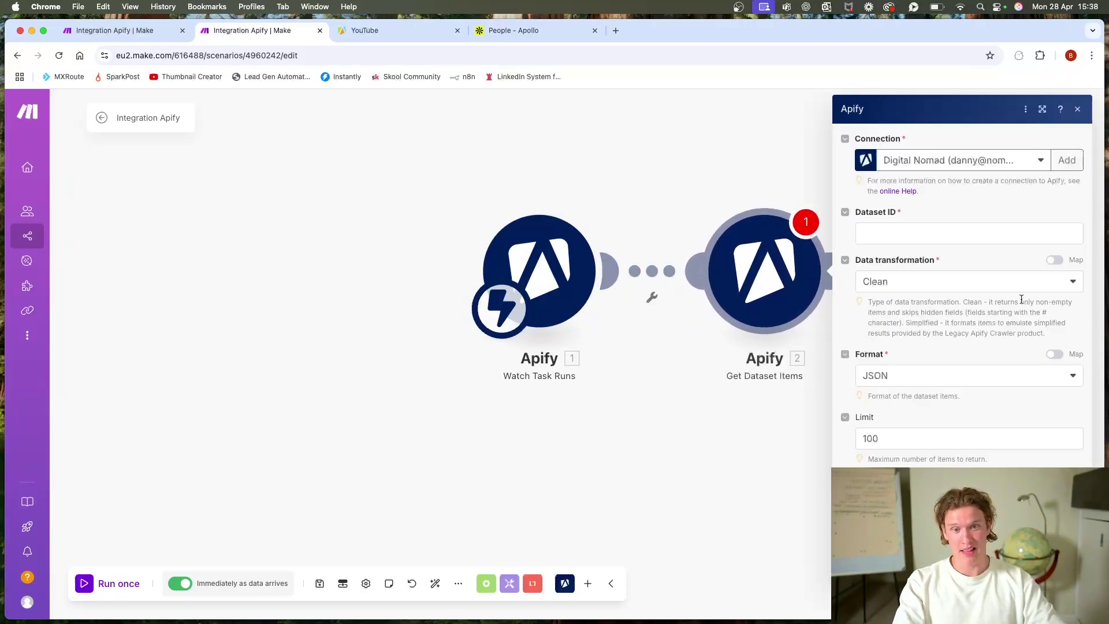
left_click(1008, 168)
left_click(974, 235)
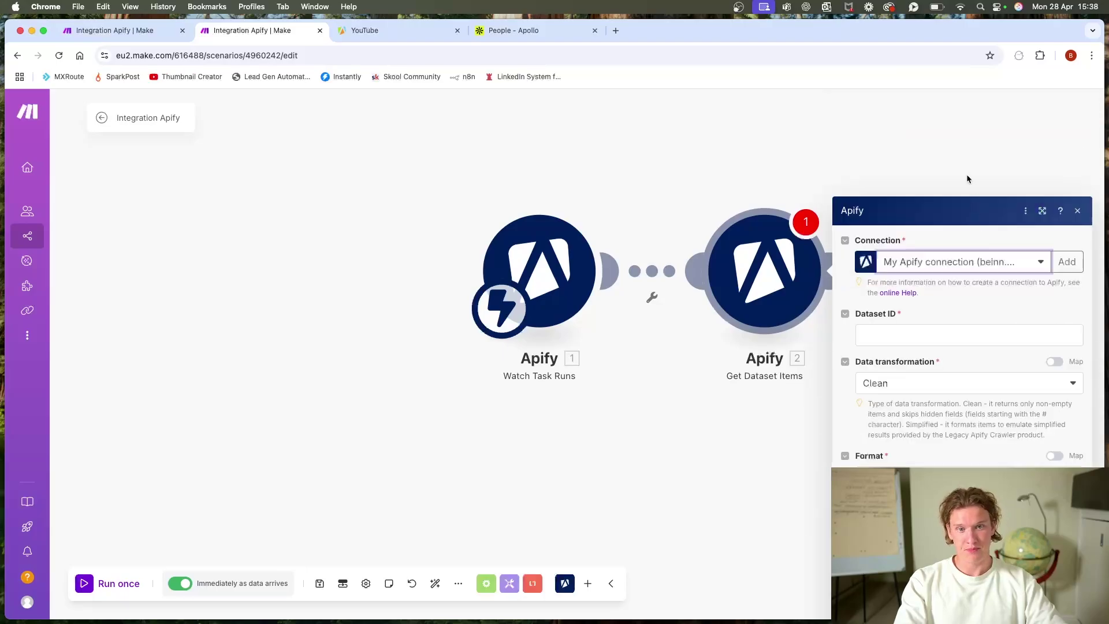
left_click(951, 160)
left_click(935, 220)
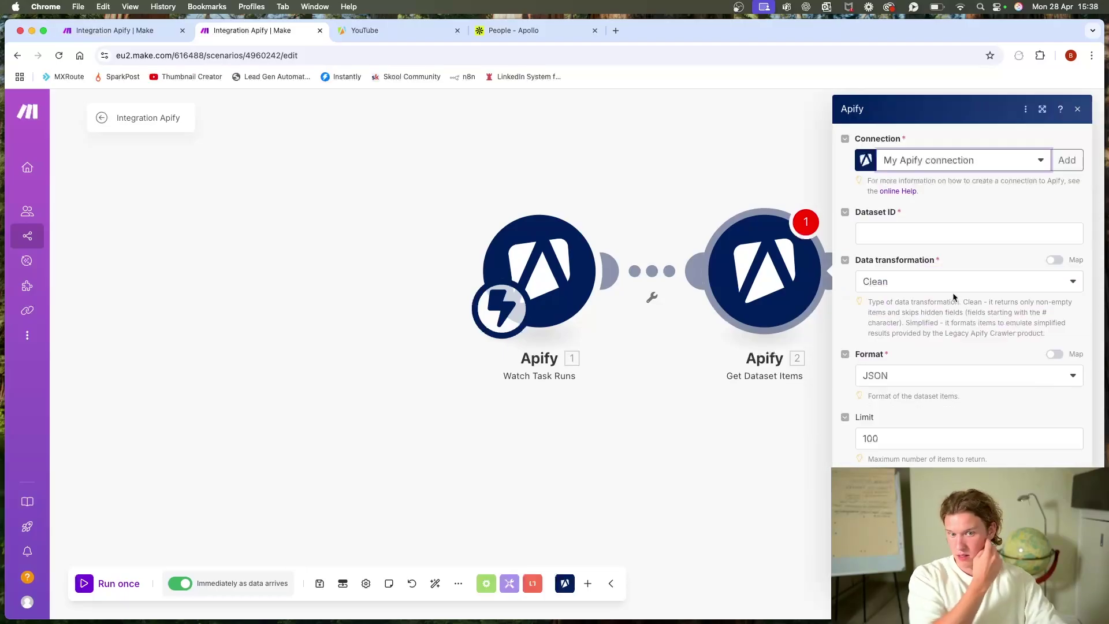
Step: Map defaultDatasetId into the Dataset ID, then reopen the Run Task scenario's Run a Task module
left_click(888, 224)
scroll(772, 275, "down", 3)
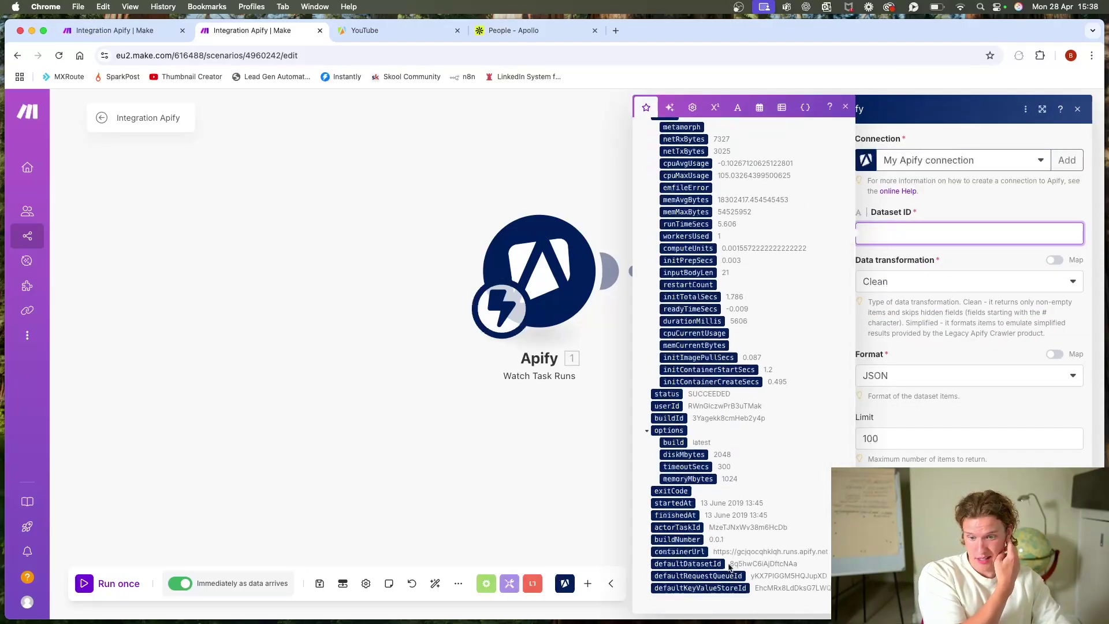
left_click(693, 563)
left_click(897, 335)
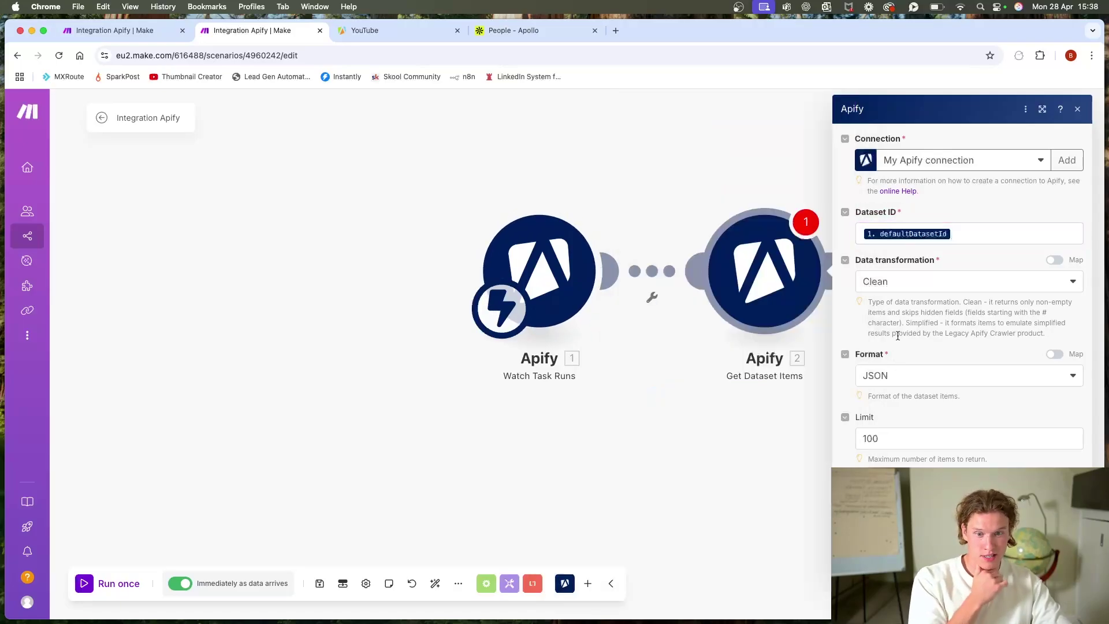
left_click(885, 439)
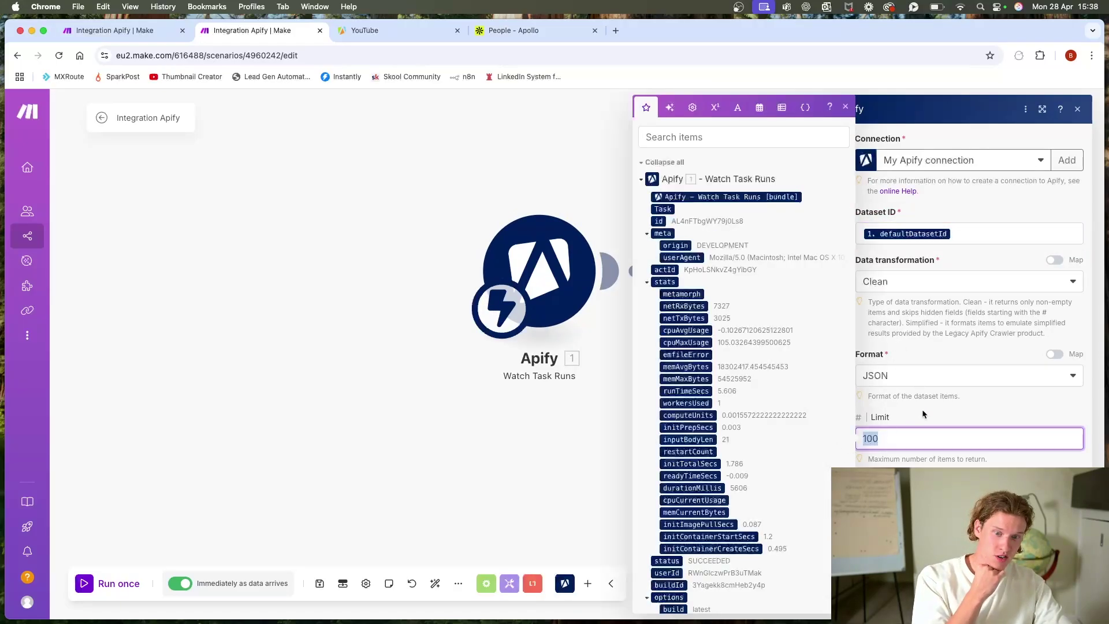
left_click(923, 406)
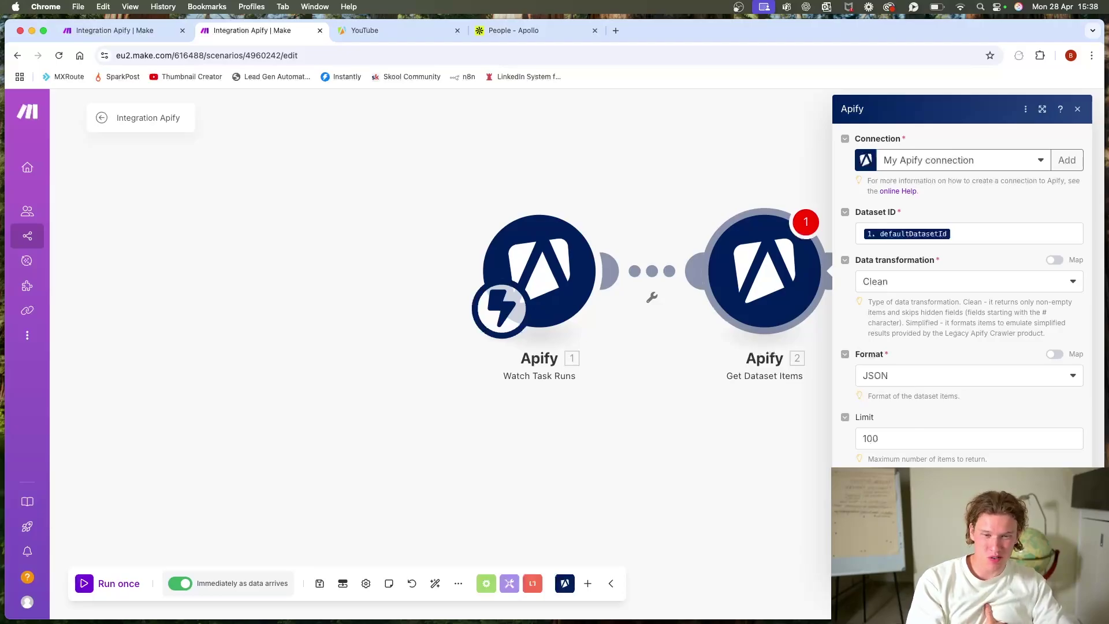
key("Escape")
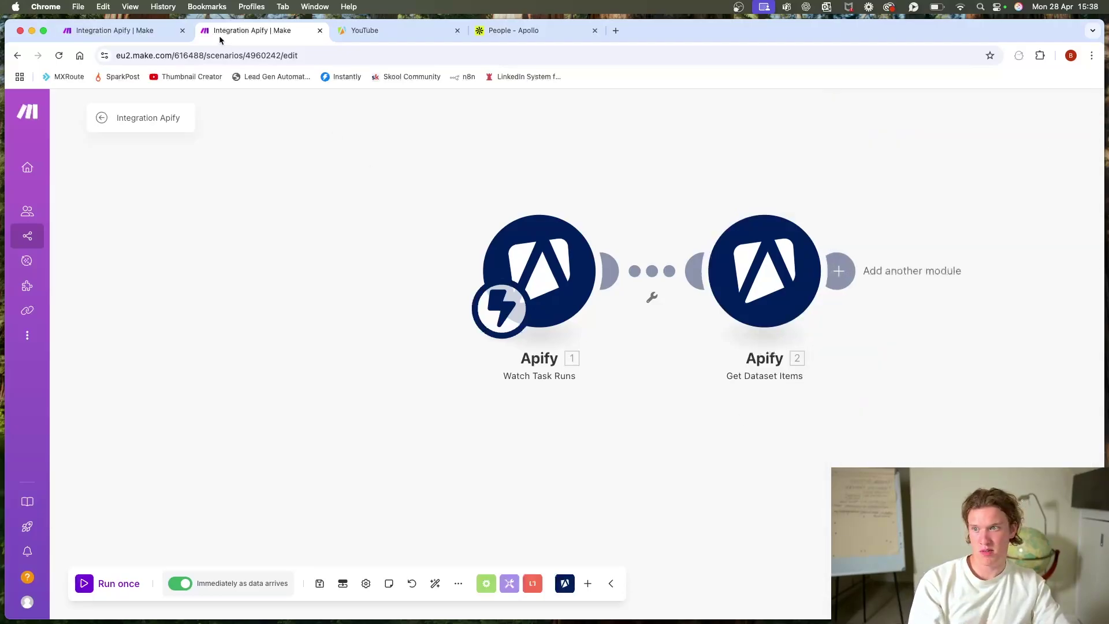
left_click(107, 31)
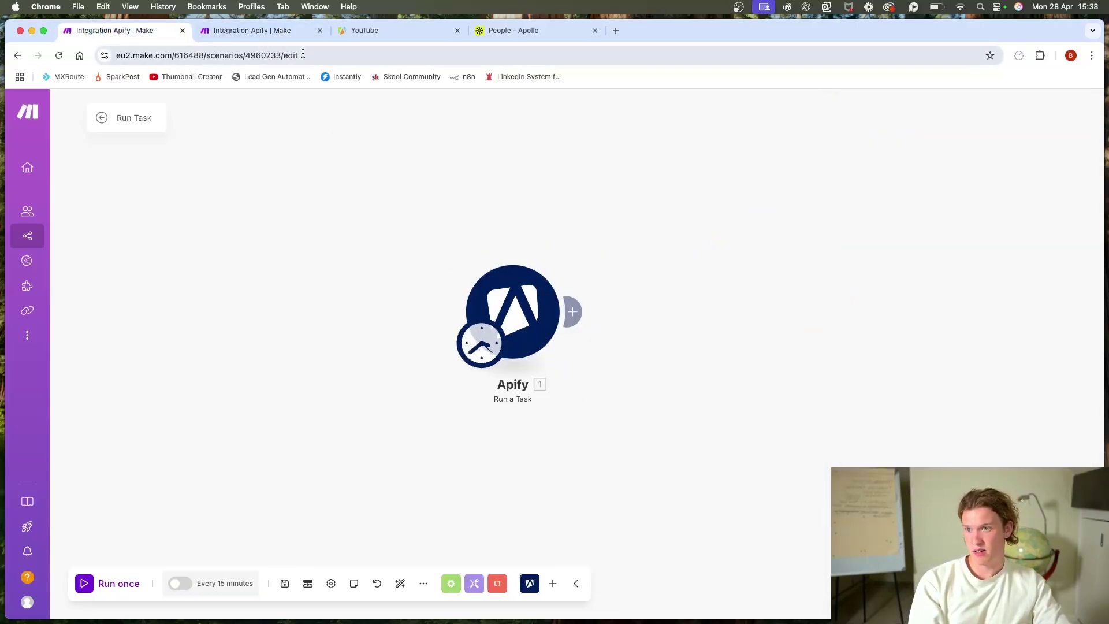
left_click(507, 312)
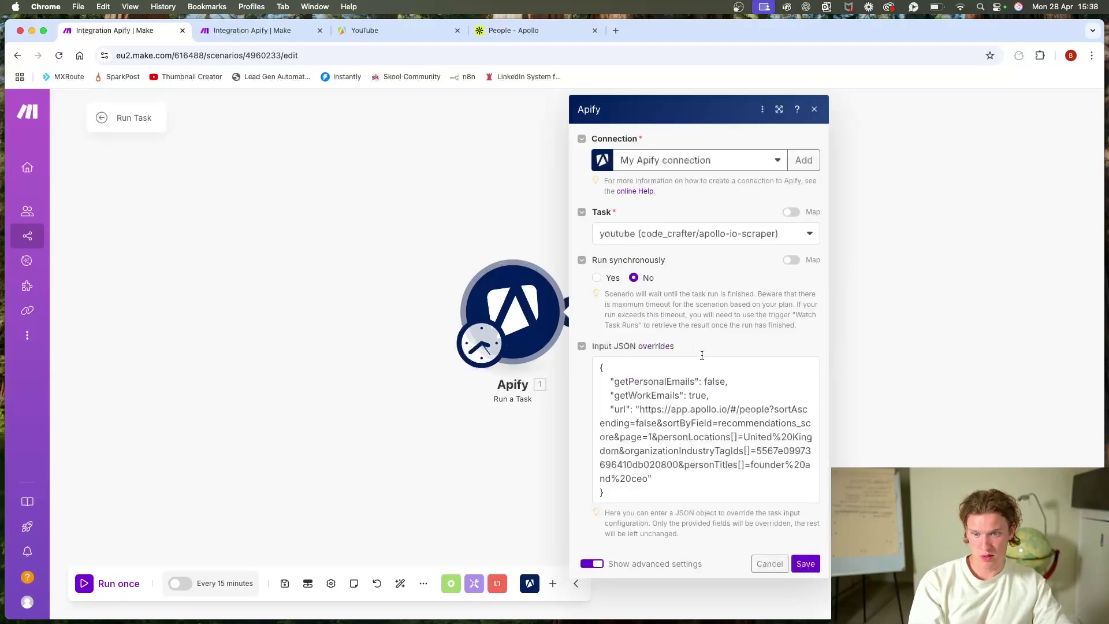
Step: Set the YouTube task's maximum charged results to 500 and save it
left_click(266, 34)
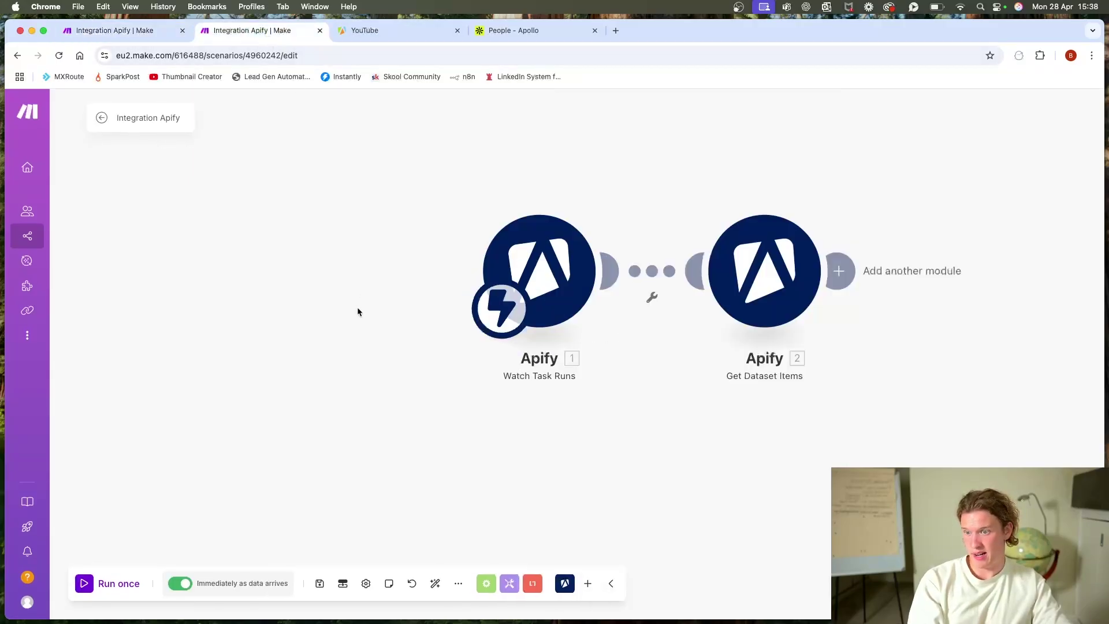
left_click(395, 32)
scroll(384, 324, "down", 2)
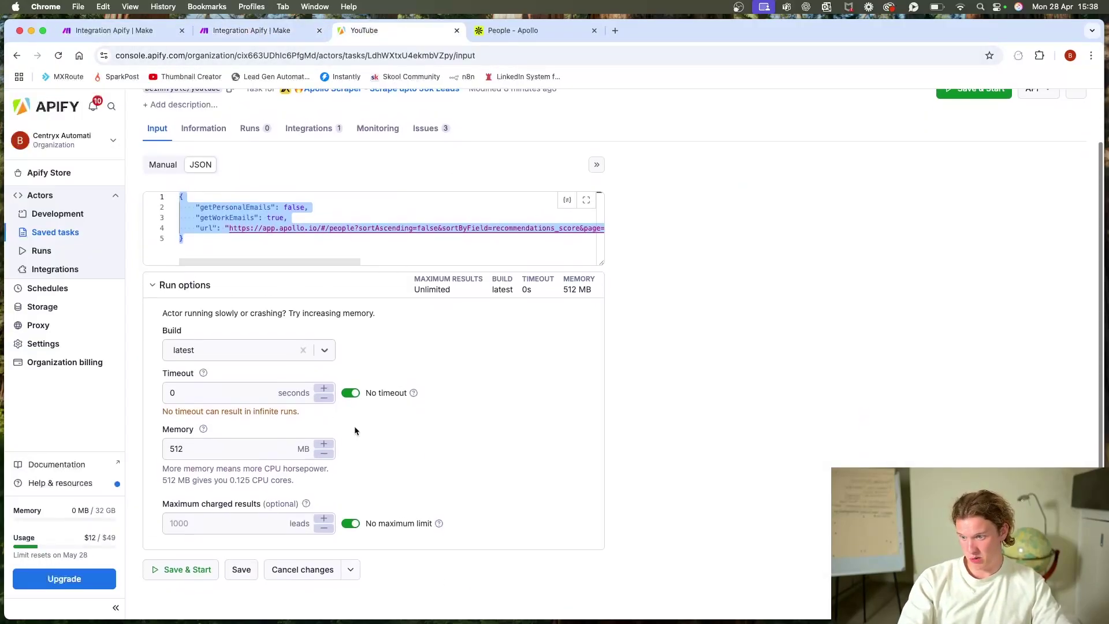
left_click(237, 529)
type("500")
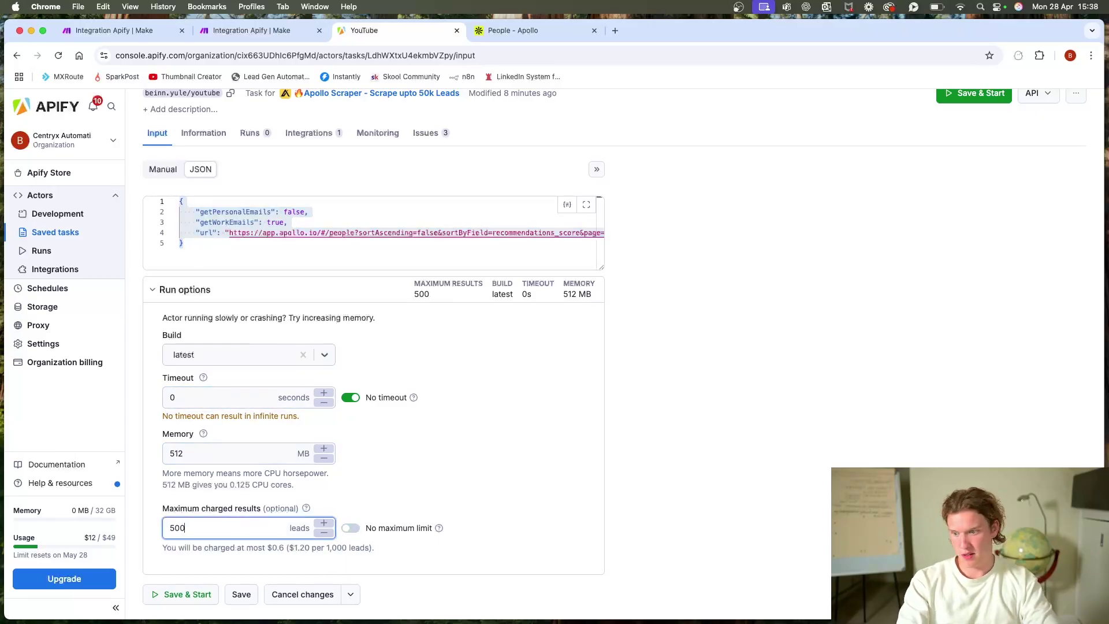
left_click(437, 445)
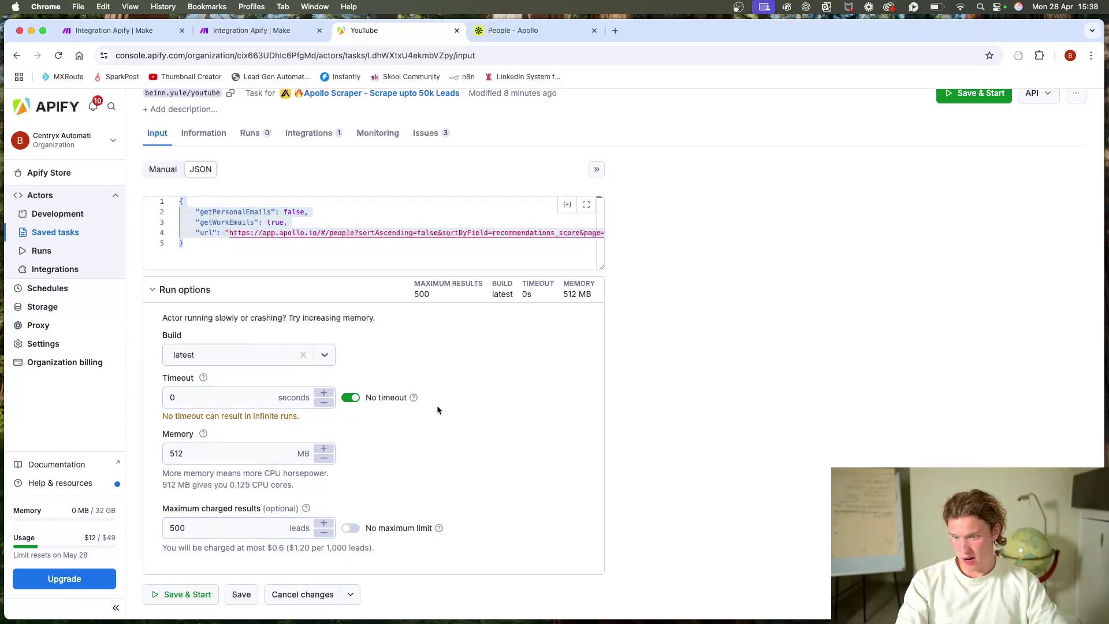
scroll(437, 404, "up", 2)
scroll(228, 428, "down", 3)
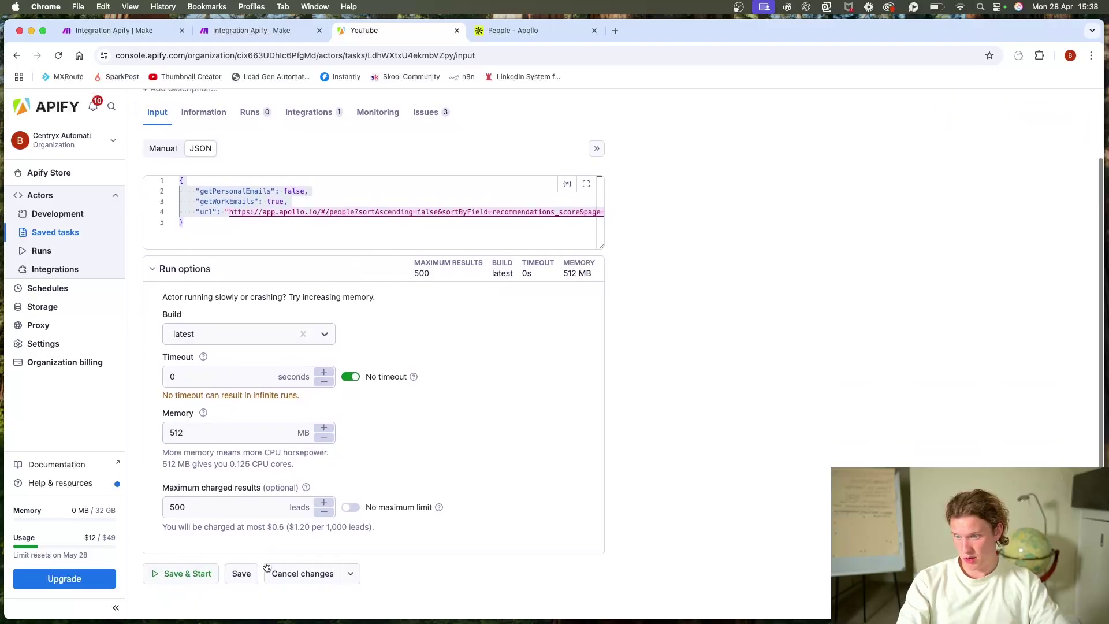
left_click(240, 572)
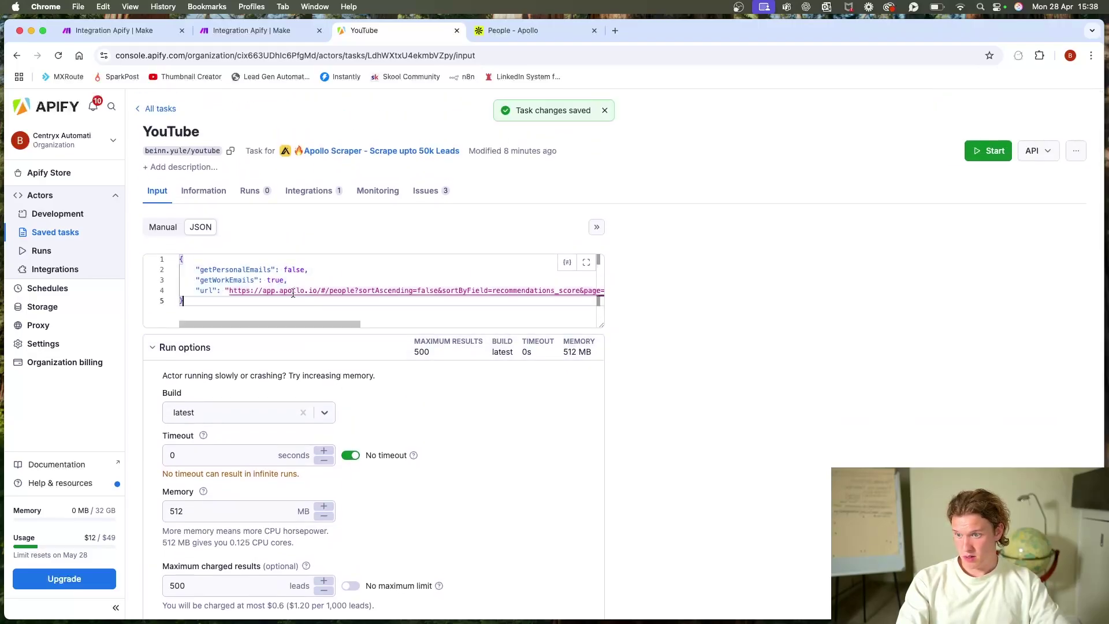
Step: Set the task input's total records required to 500 in the form view
left_click(162, 226)
scroll(280, 496, "down", 1)
scroll(281, 496, "down", 1)
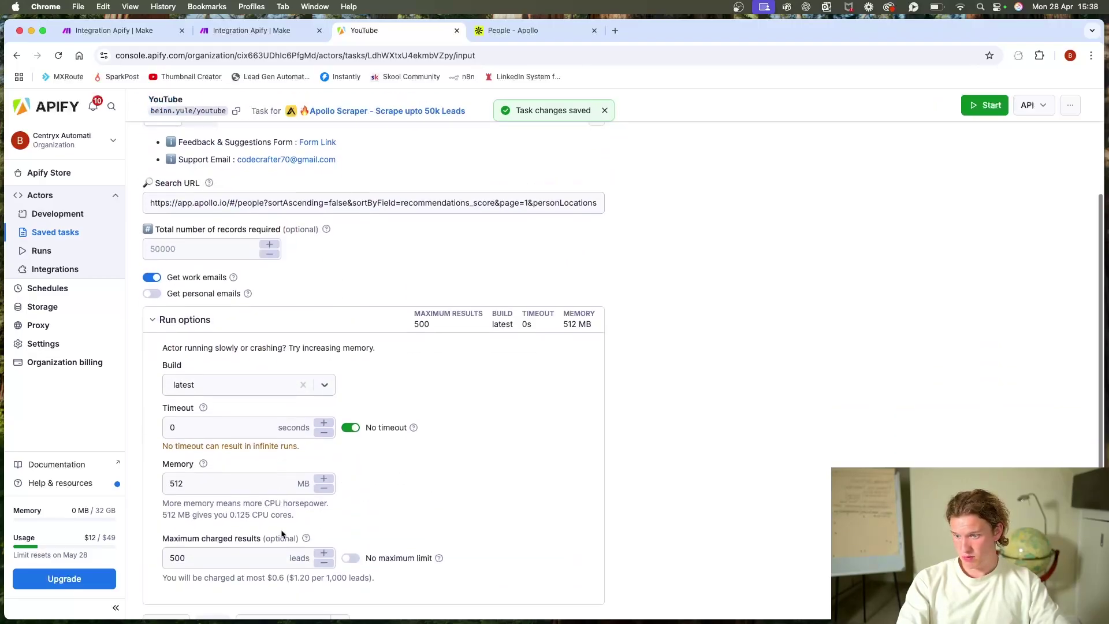
scroll(285, 531, "up", 3)
left_click(196, 361)
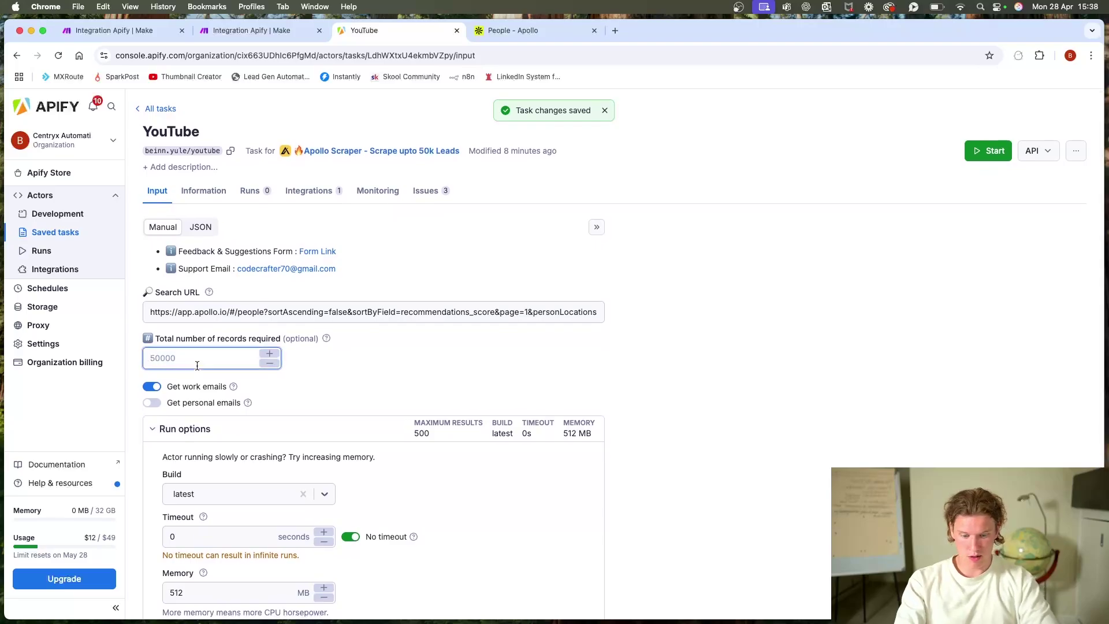
type("500")
left_click(354, 368)
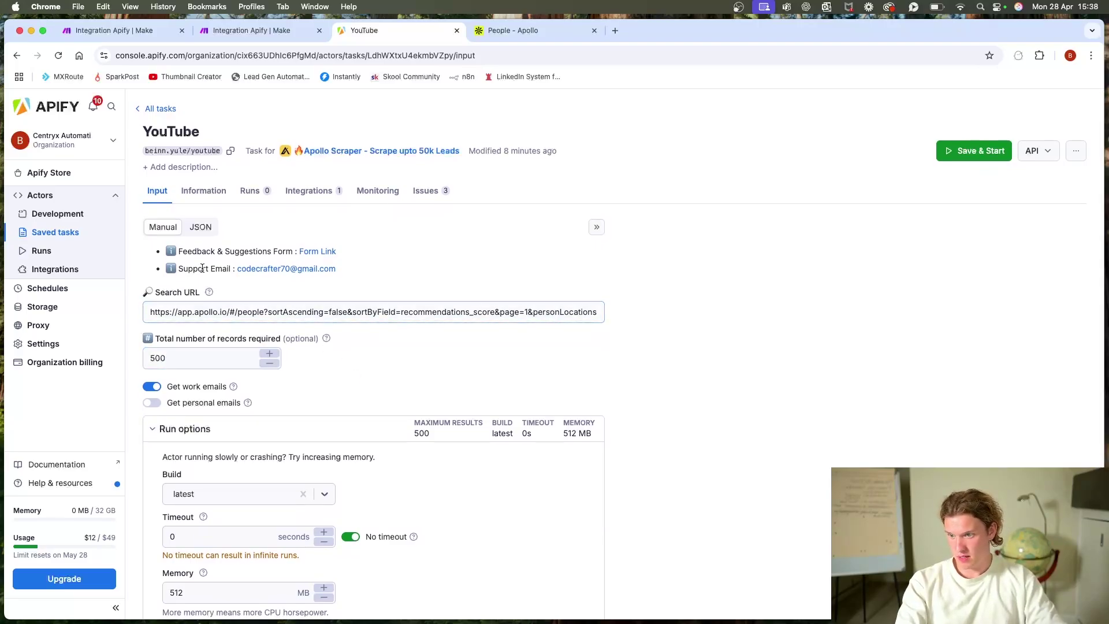
Step: Copy the task's full input JSON for use in Make
left_click(201, 227)
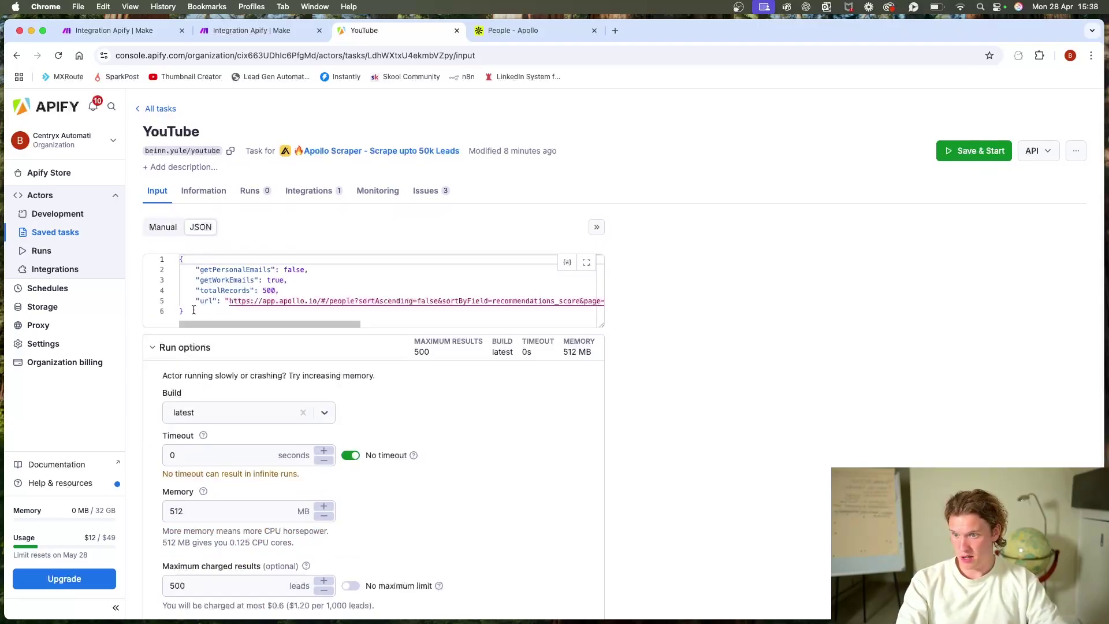
key("cmd+a")
key("cmd+c")
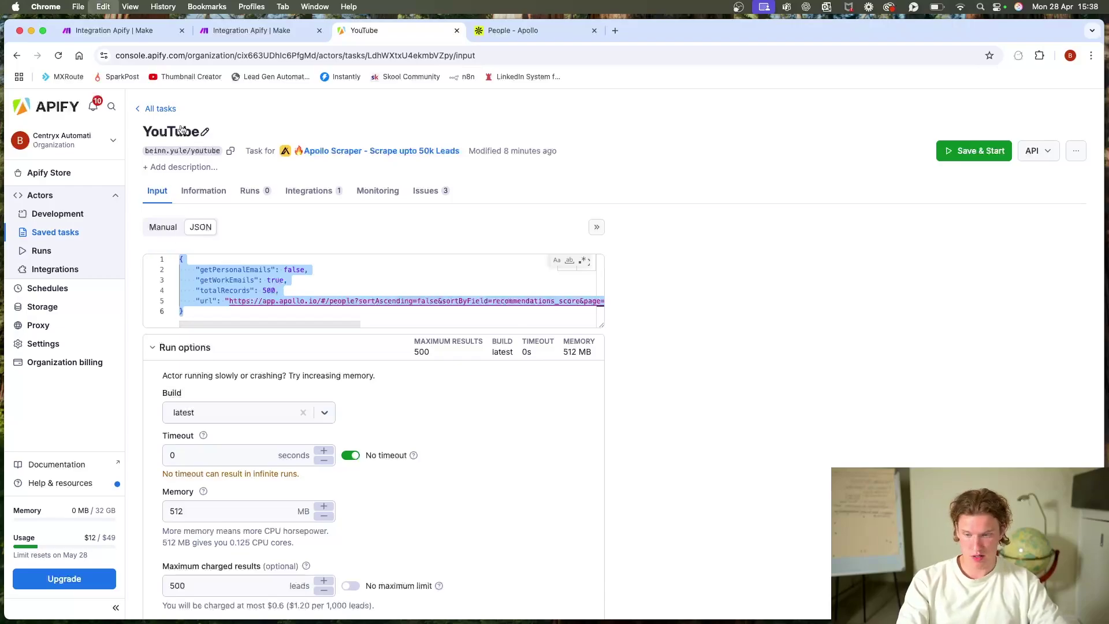
left_click(170, 33)
Step: Replace the overrides with the totalRecords 500 JSON, save, and run the Run Task scenario once
left_click(606, 475)
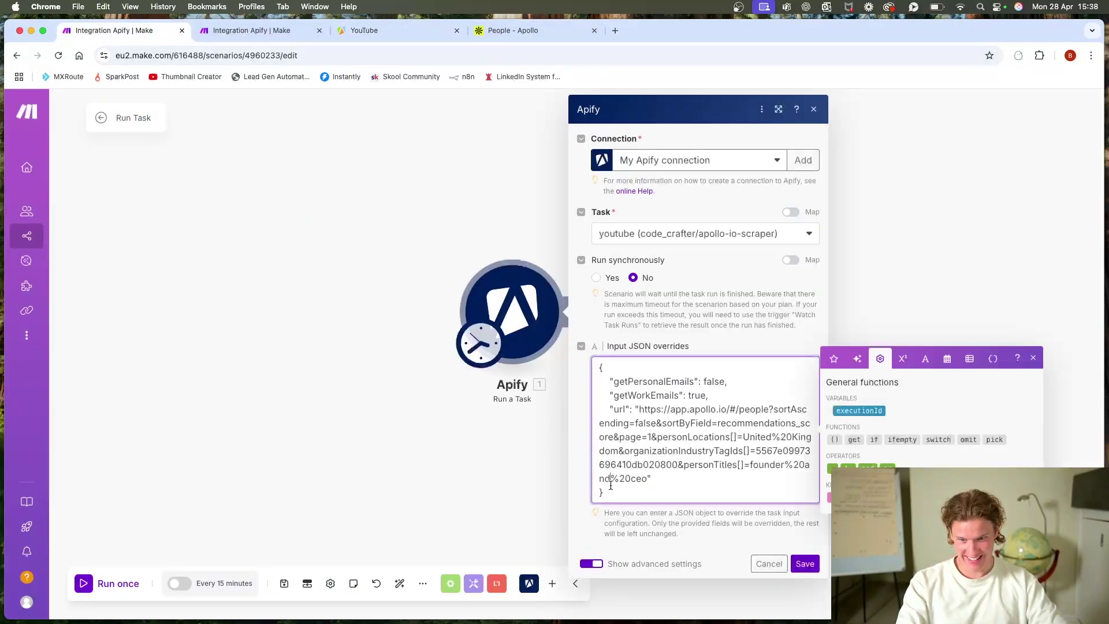
key("cmd+a")
key("cmd+v")
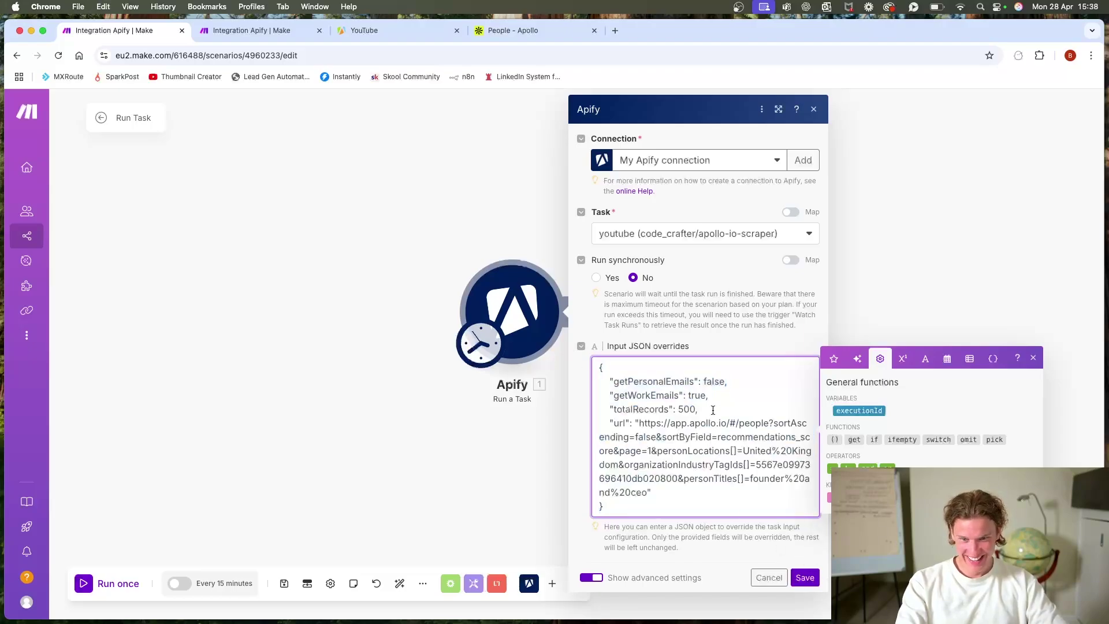
left_click(804, 577)
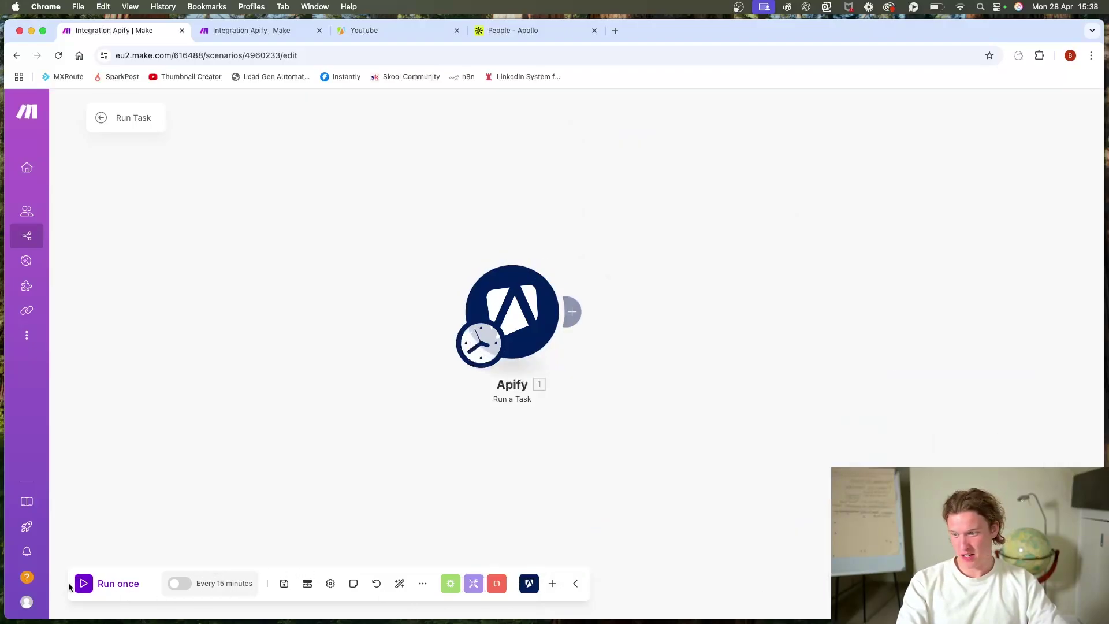
left_click(92, 592)
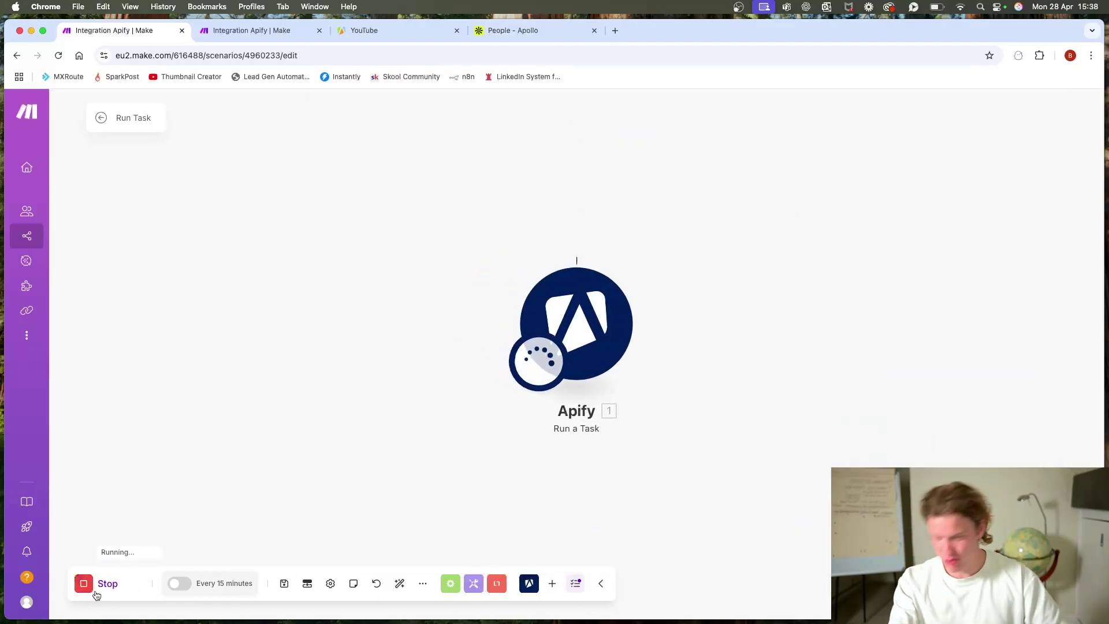
Step: Bring up the Watch Task Runs scenario and open n8n in a new tab
left_click(251, 30)
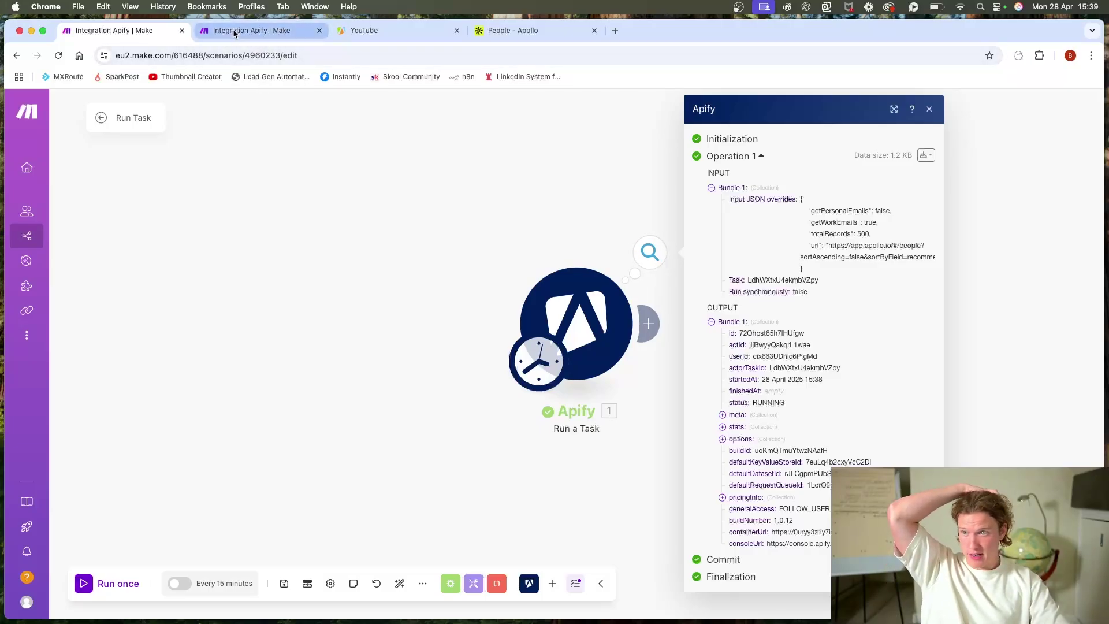
scroll(442, 265, "down", 5)
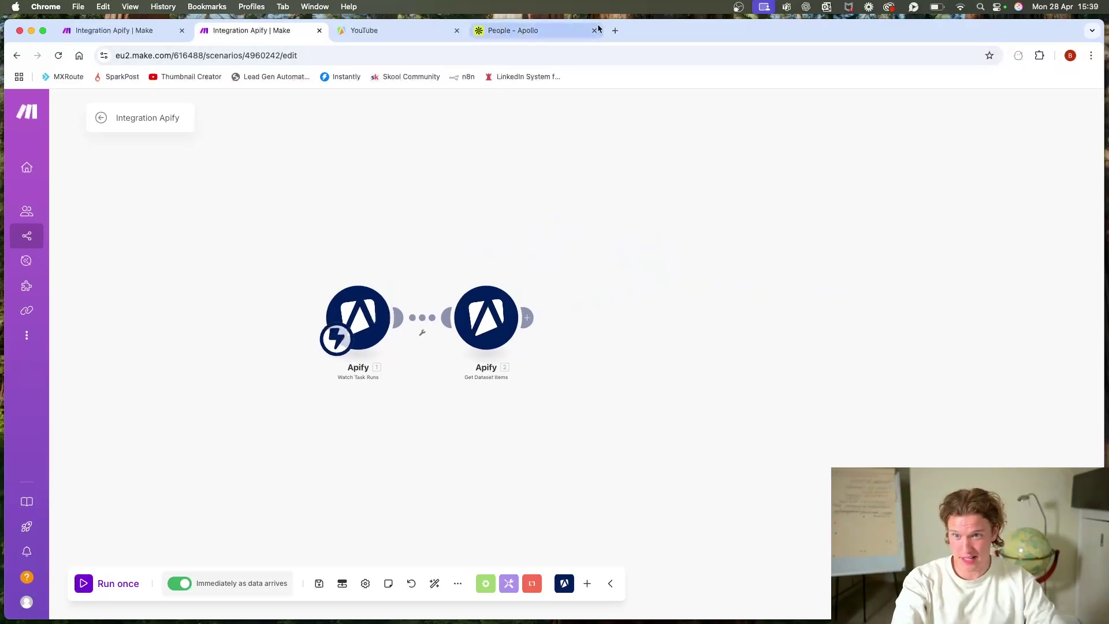
left_click(615, 30)
Step: Create a new n8n workflow whose first step is an On webhook call trigger using POST
left_click(465, 76)
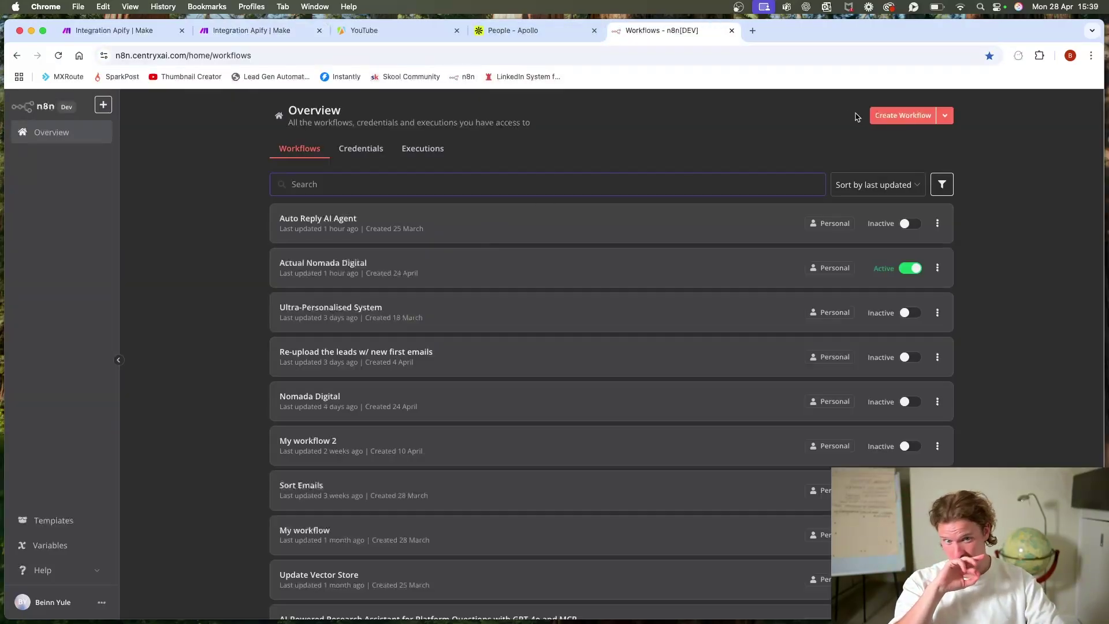
left_click(901, 116)
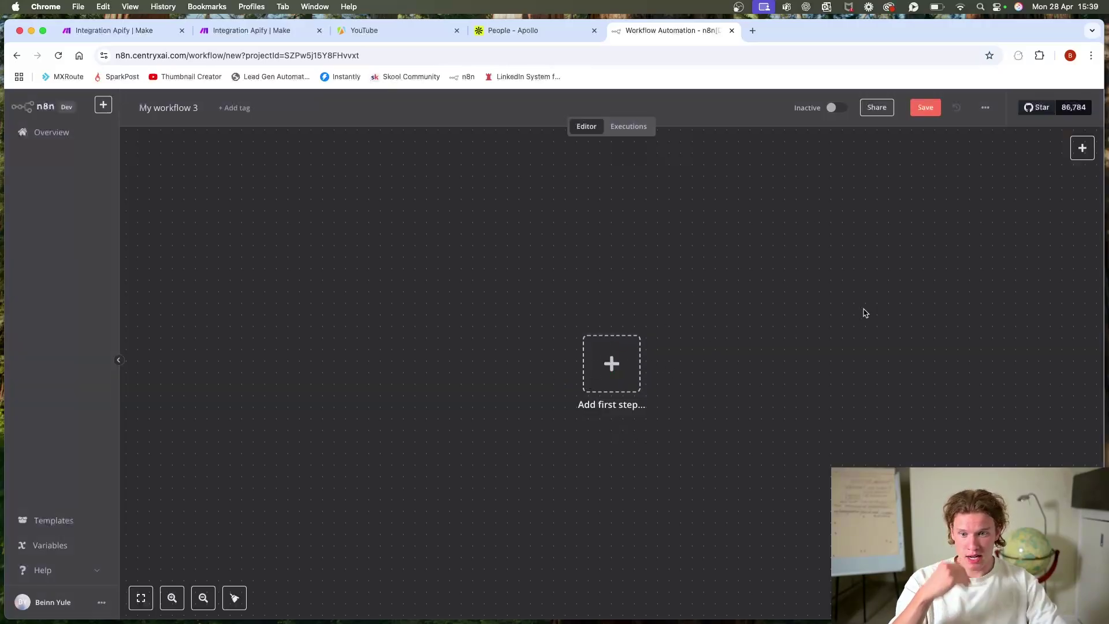
left_click(595, 383)
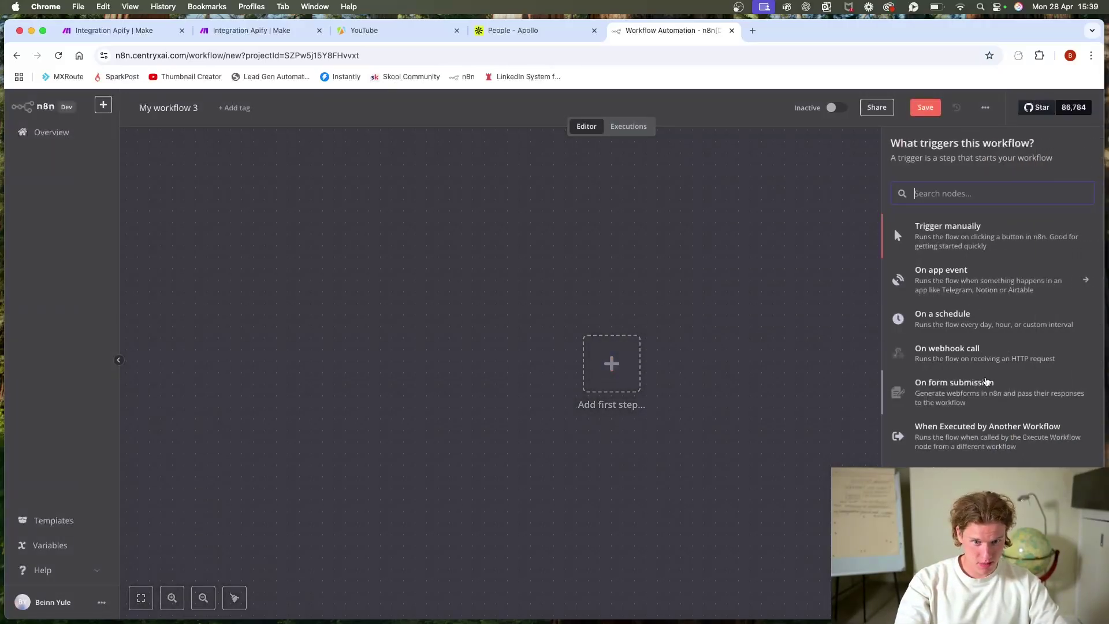
left_click(989, 349)
left_click(317, 261)
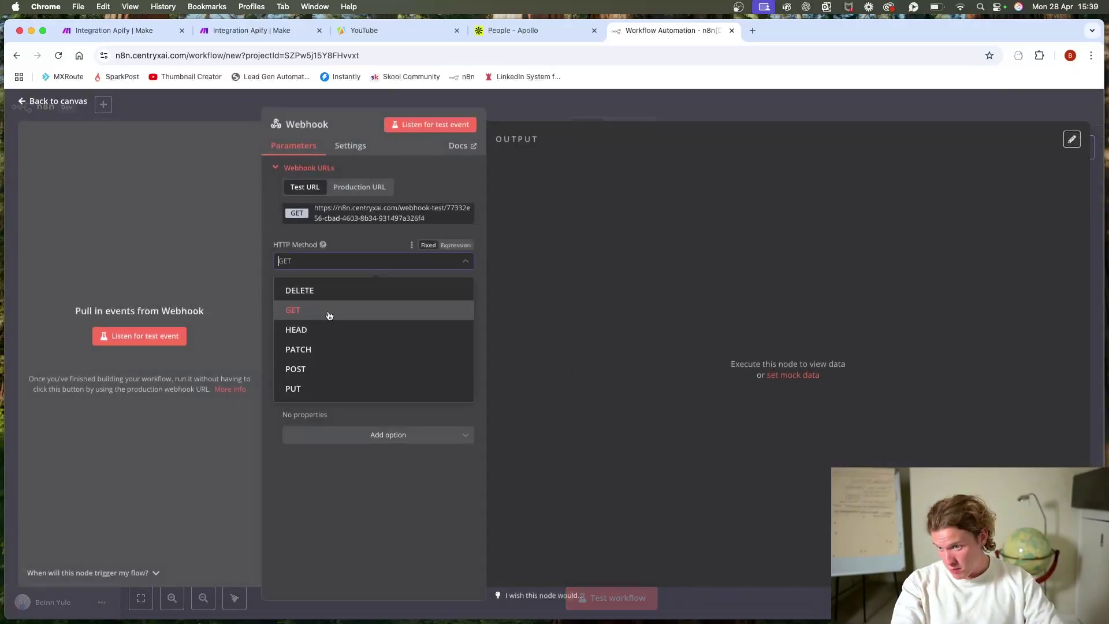
left_click(324, 368)
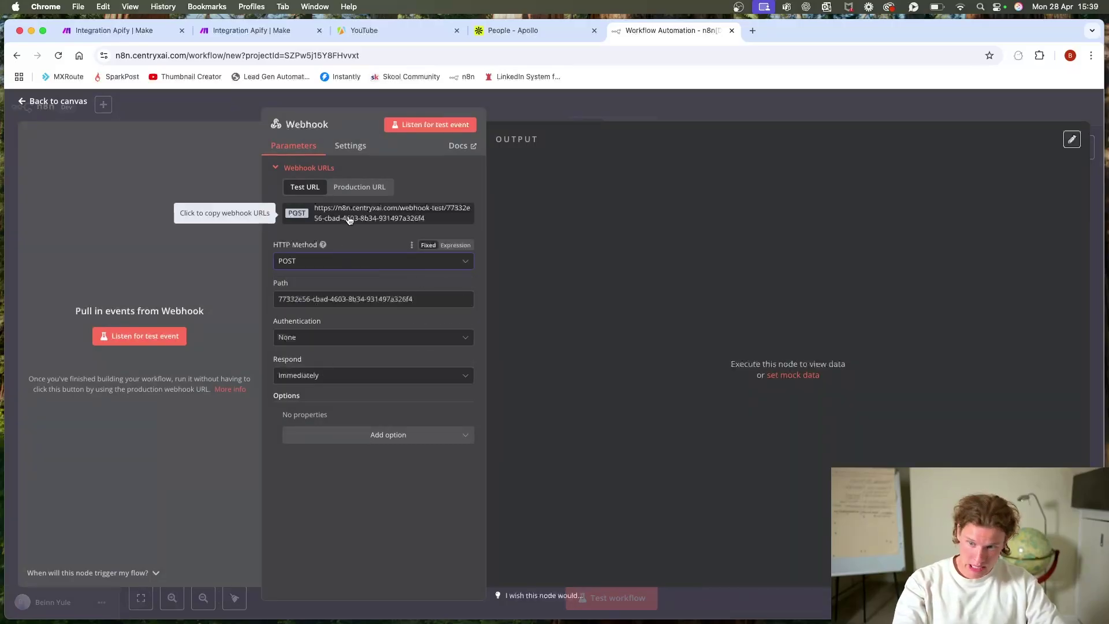
left_click(375, 35)
Step: Add an HTTP webhook integration to the YouTube task that fires on Run succeeded
left_click(309, 190)
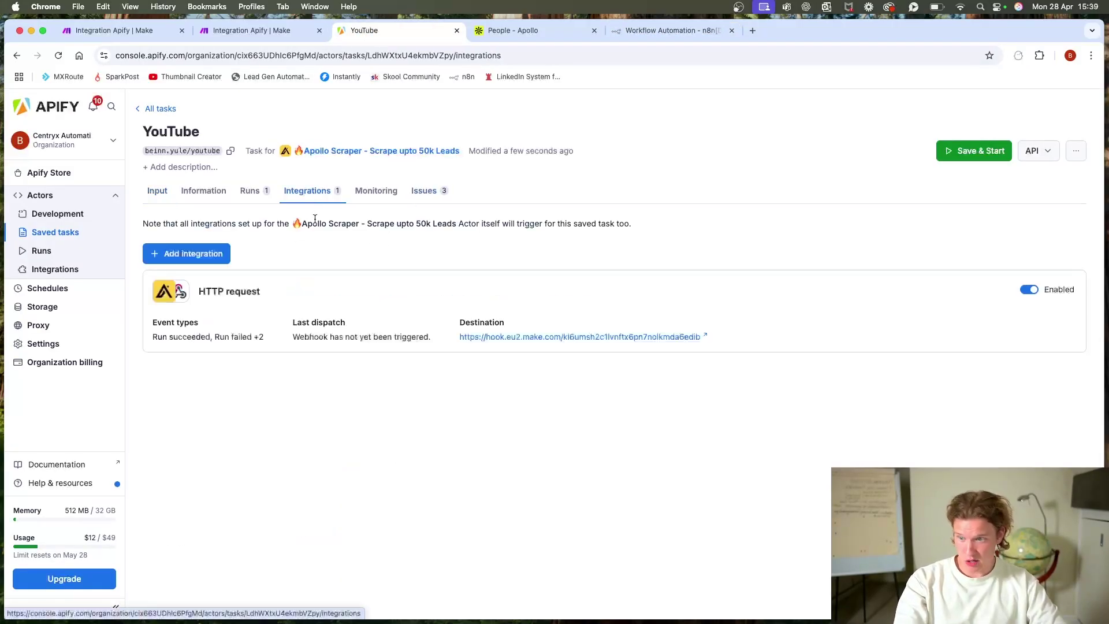
left_click(199, 253)
scroll(428, 477, "down", 4)
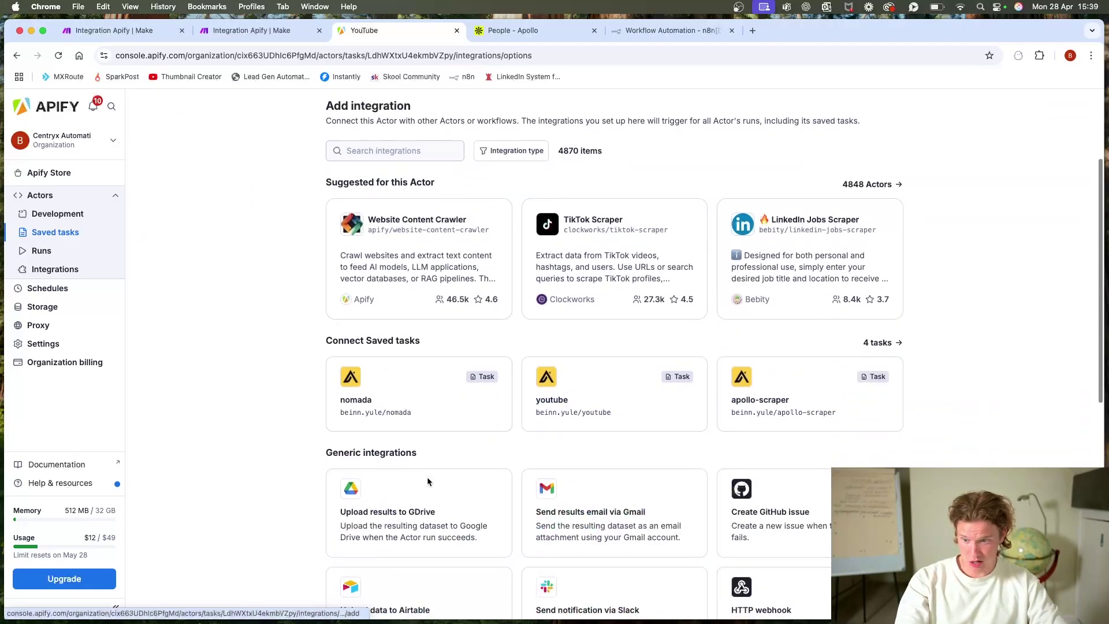
scroll(405, 284, "up", 3)
left_click(413, 273)
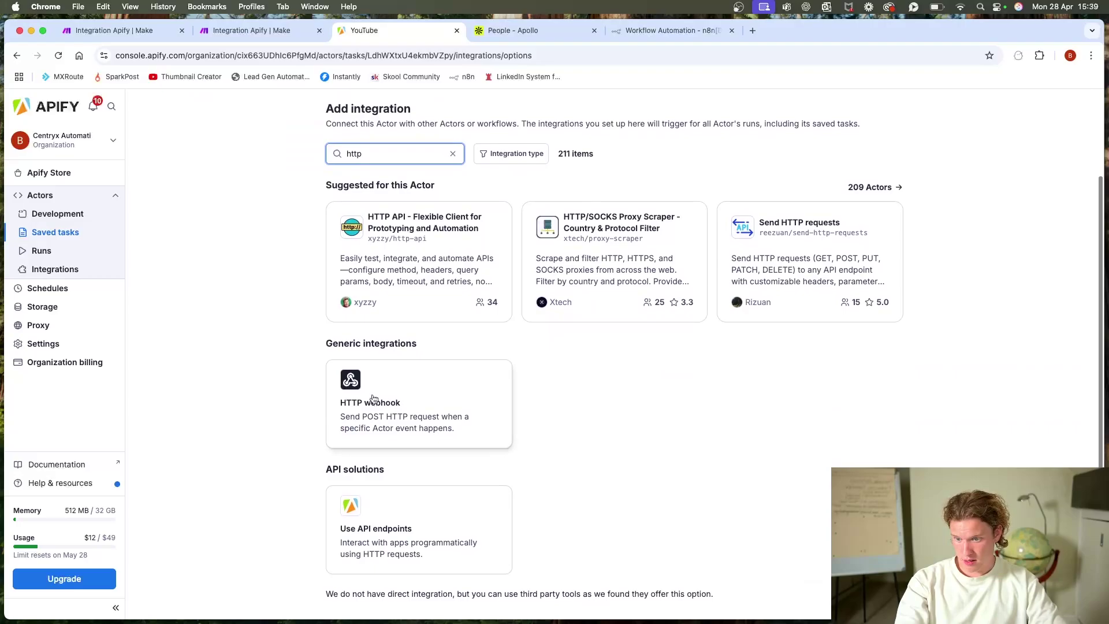
left_click(372, 393)
left_click(399, 370)
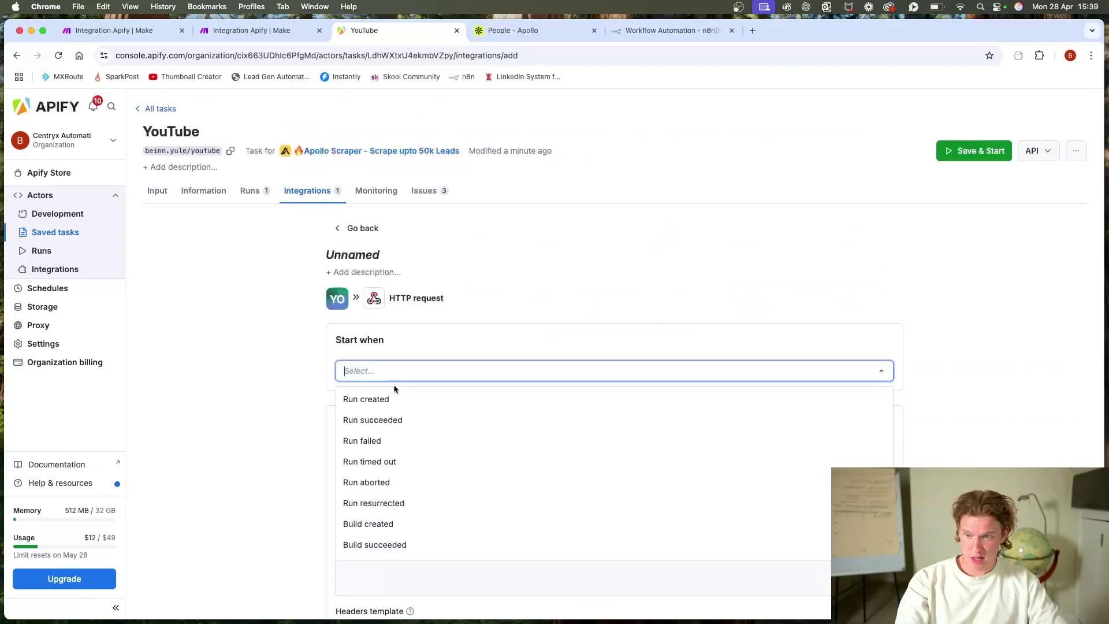
left_click(374, 420)
left_click(327, 407)
Step: Paste the n8n webhook test URL as the integration's URL, then return to the n8n canvas
left_click(384, 448)
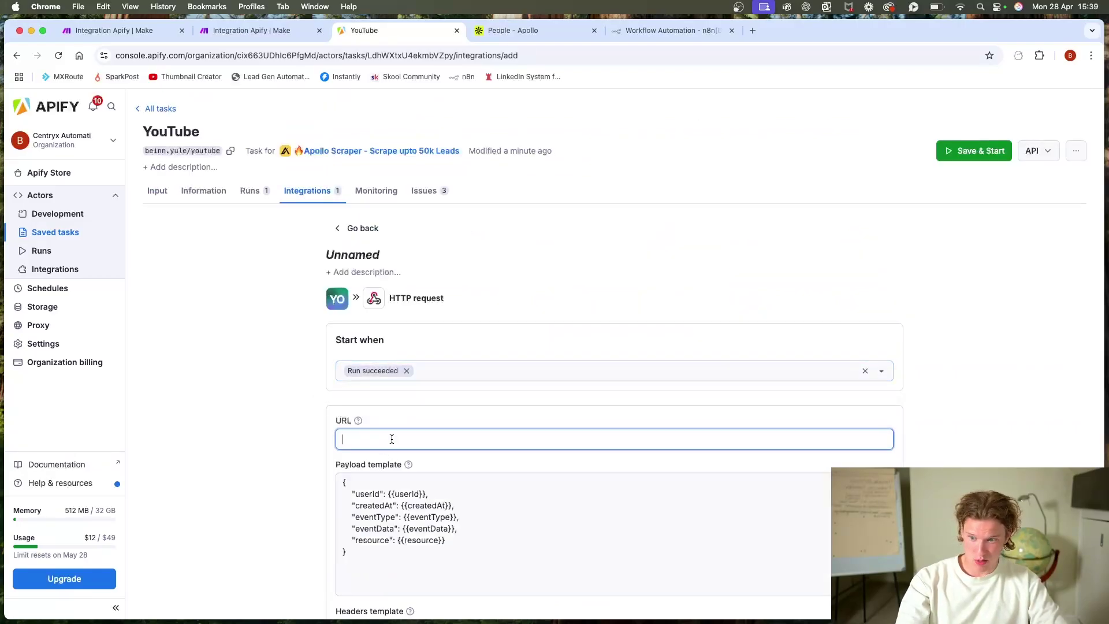
key("super+v")
scroll(596, 275, "down", 3)
scroll(596, 275, "down", 3)
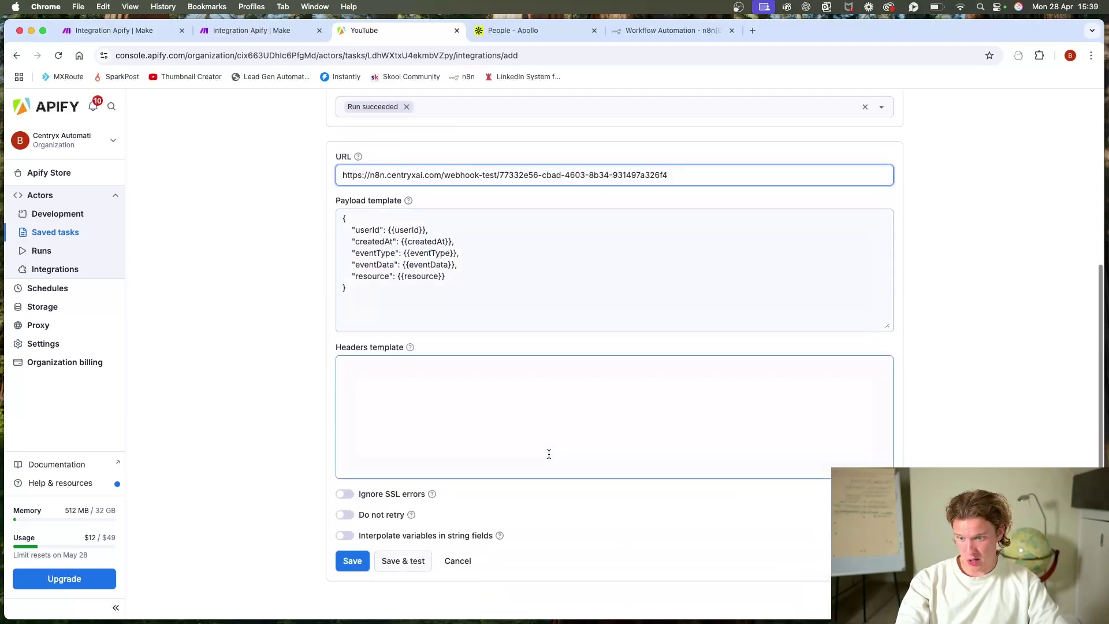
left_click(664, 30)
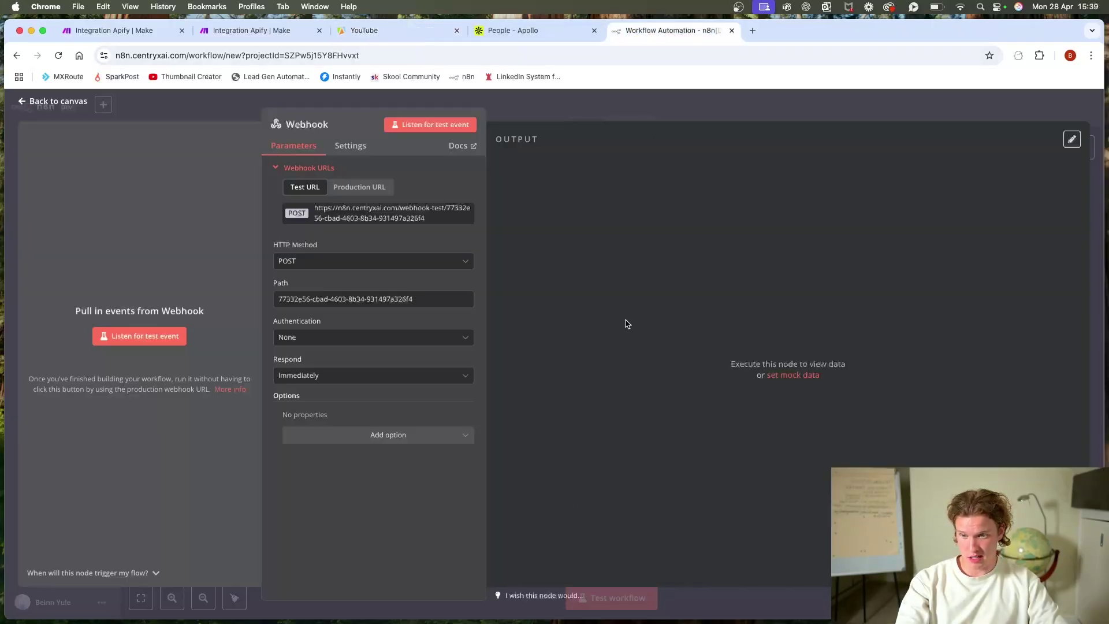
left_click(537, 99)
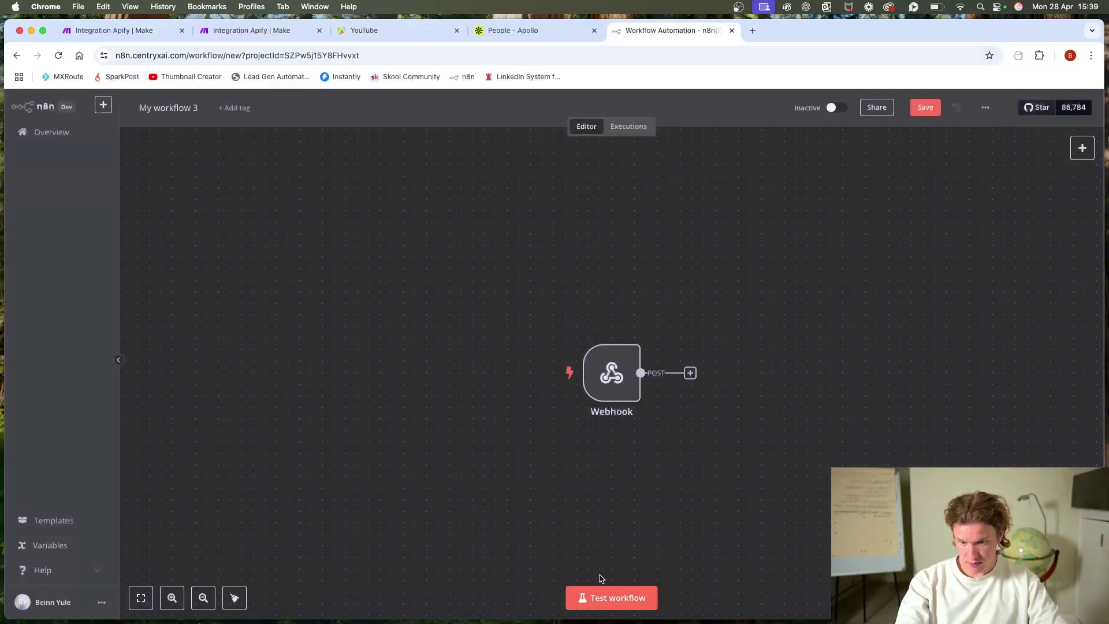
Step: Catch Apify's Save & test call as one item in n8n's Webhook node, then listen again
left_click(612, 598)
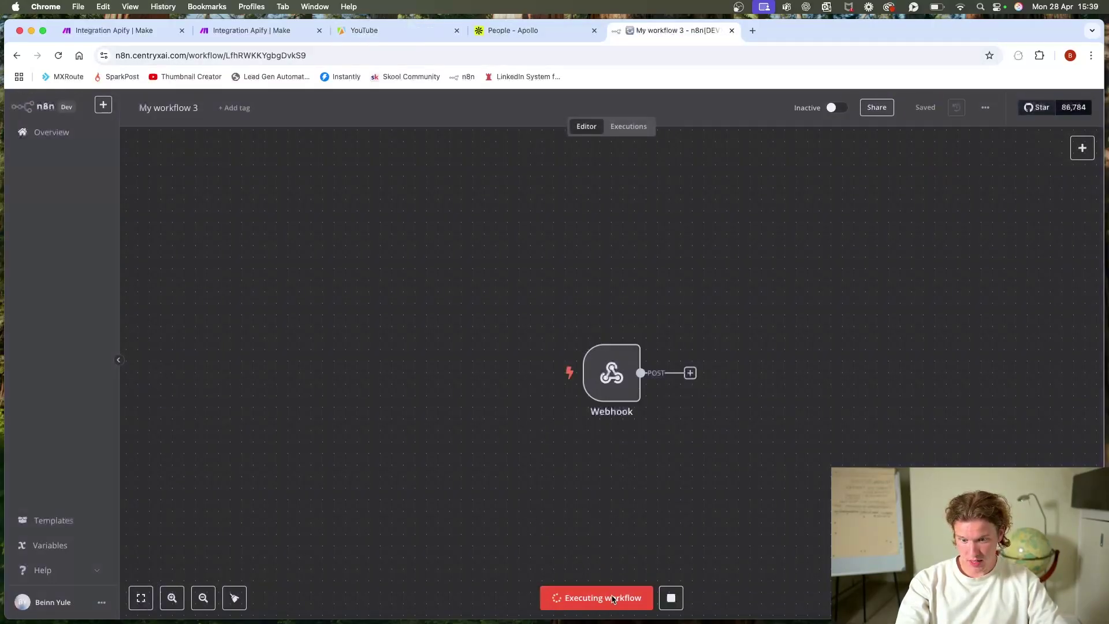
double_click(609, 382)
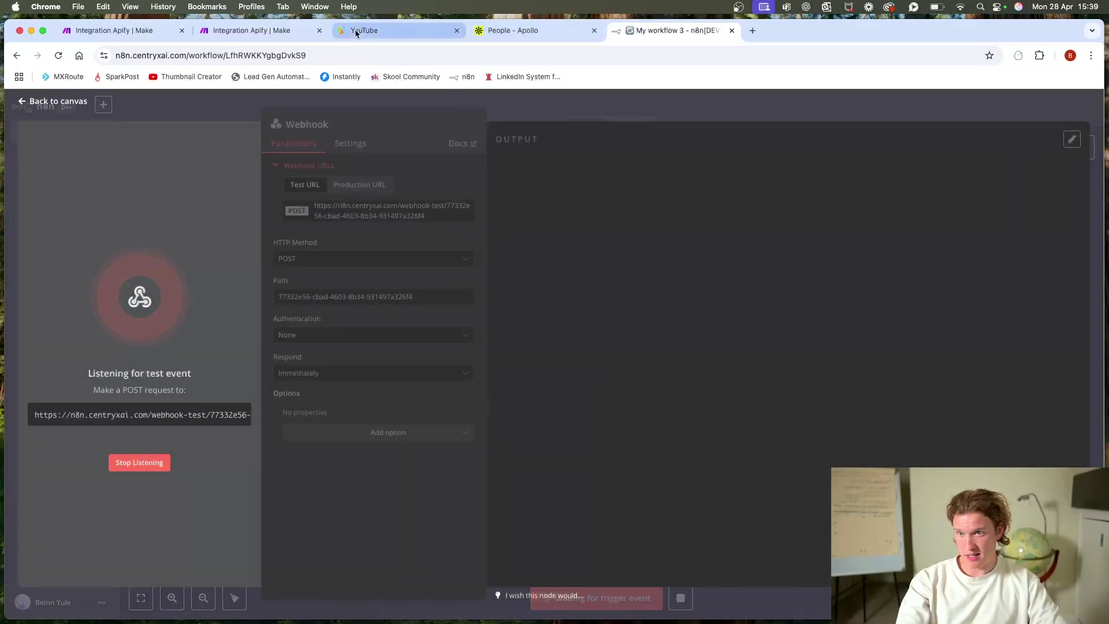
left_click(356, 33)
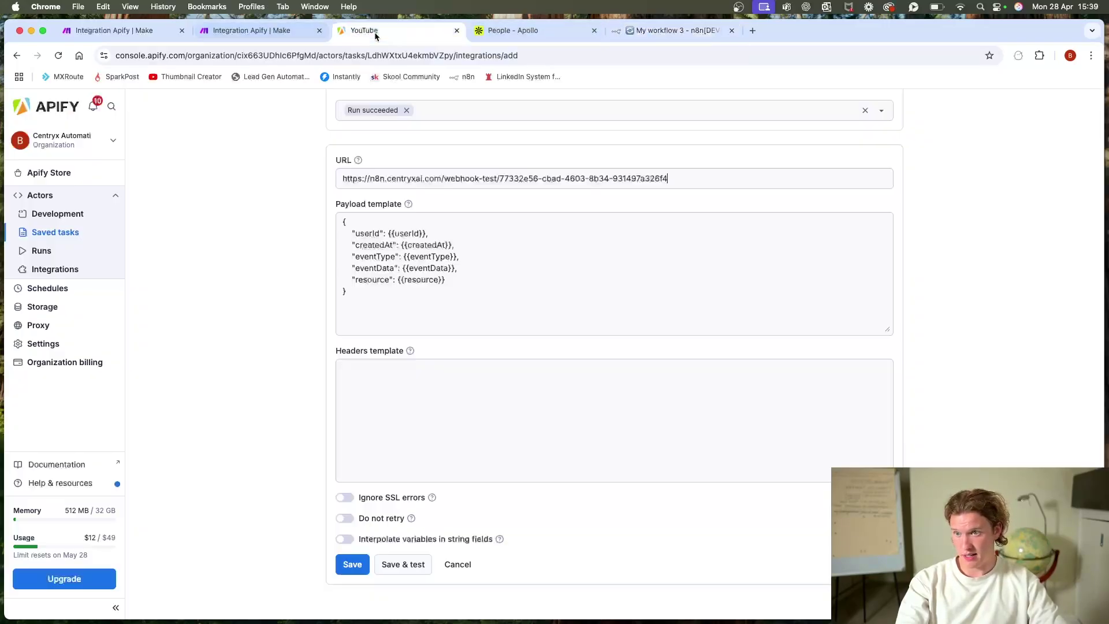
left_click(405, 565)
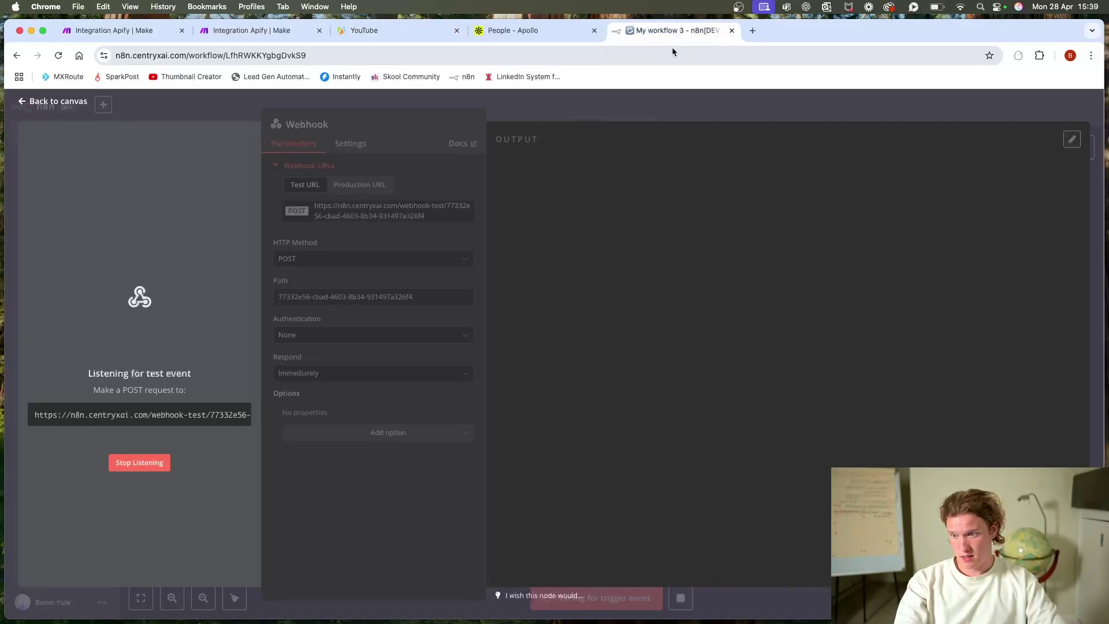
left_click(627, 105)
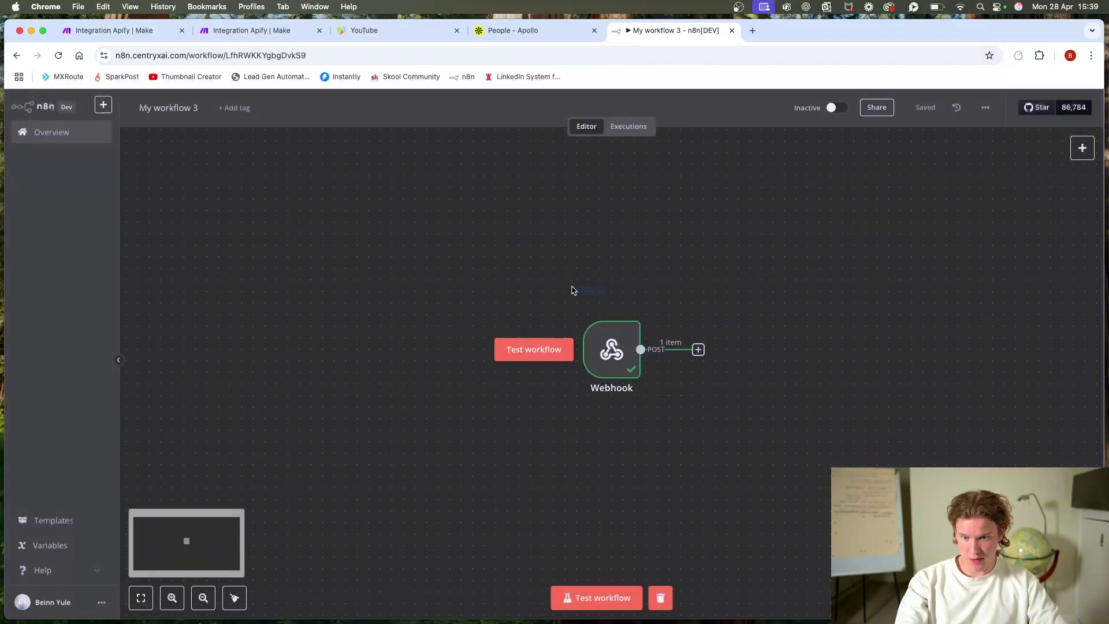
left_click(601, 597)
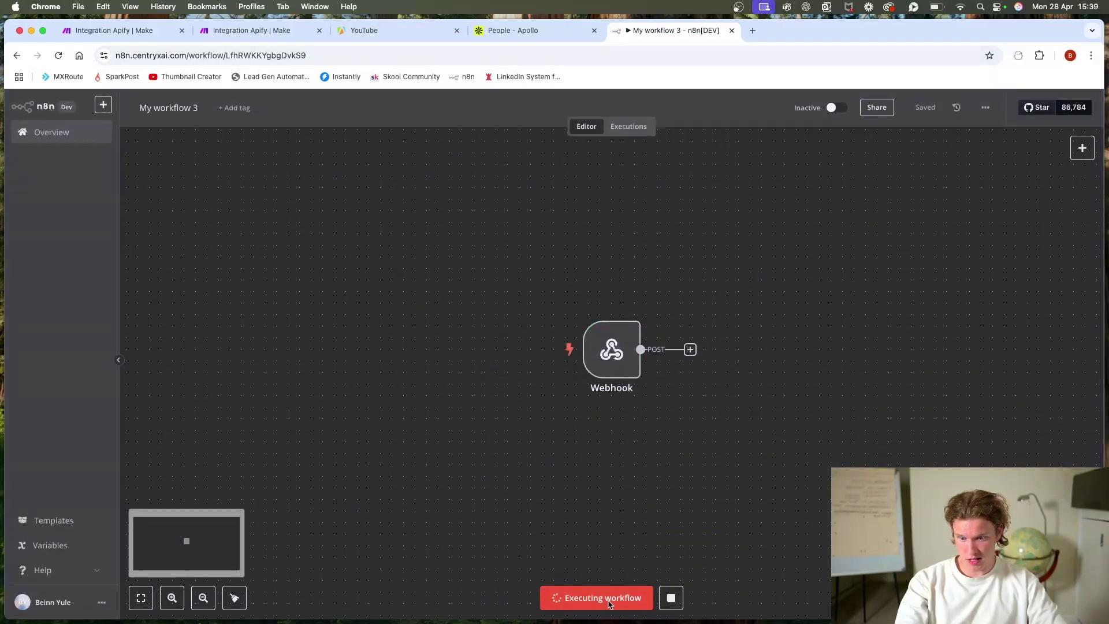
left_click(411, 33)
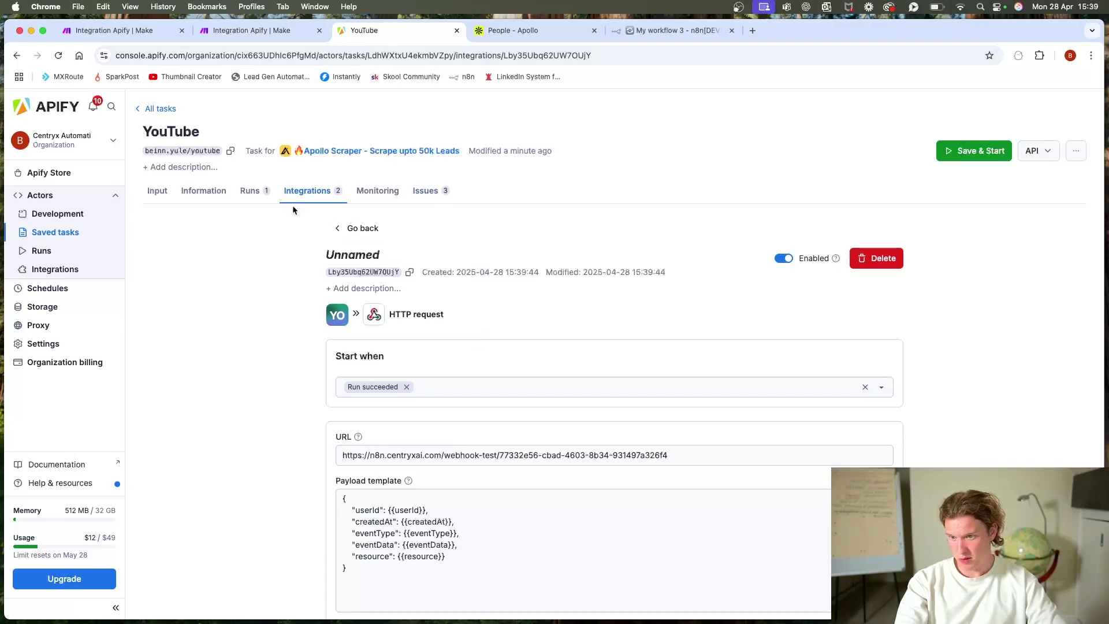
left_click(255, 35)
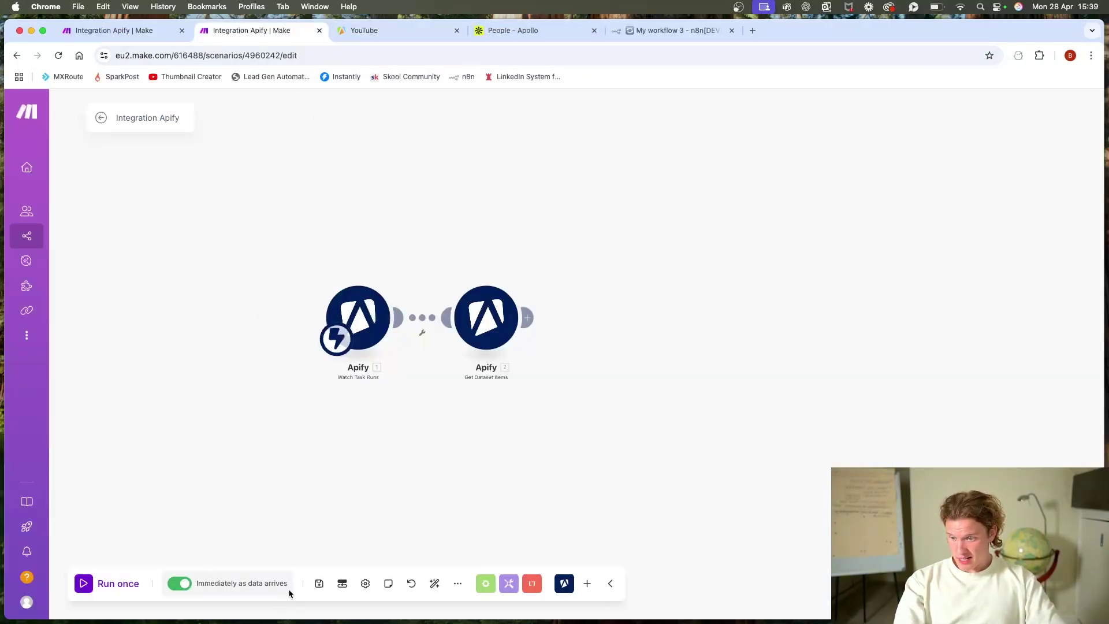
Step: Review the Make scenario and n8n workflow, then view the YouTube task's runs showing the 477-result success
left_click(101, 117)
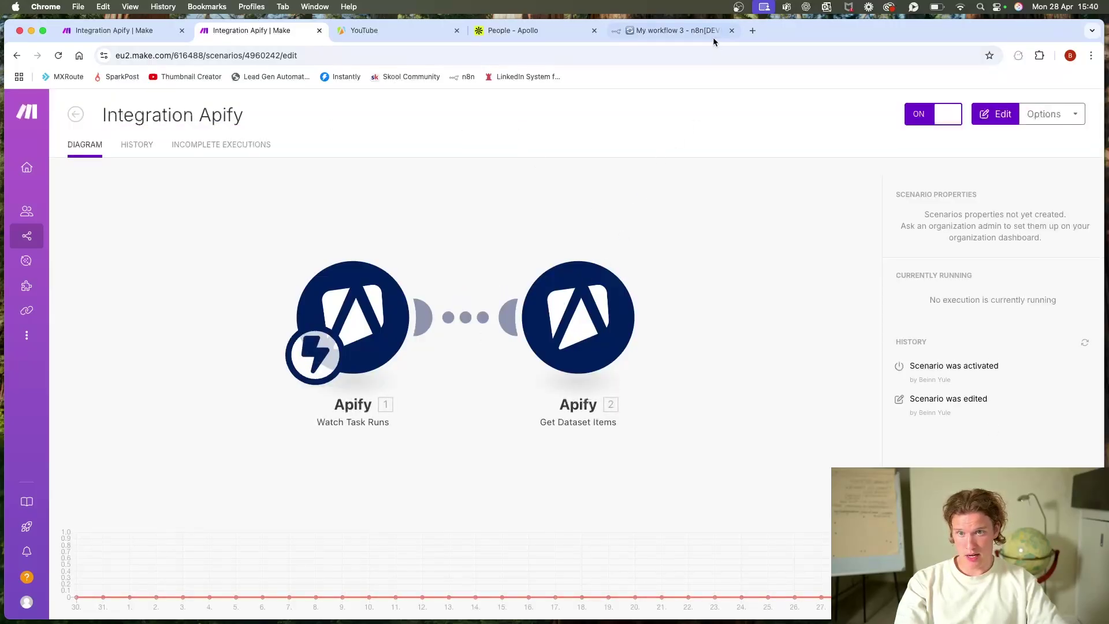
left_click(687, 32)
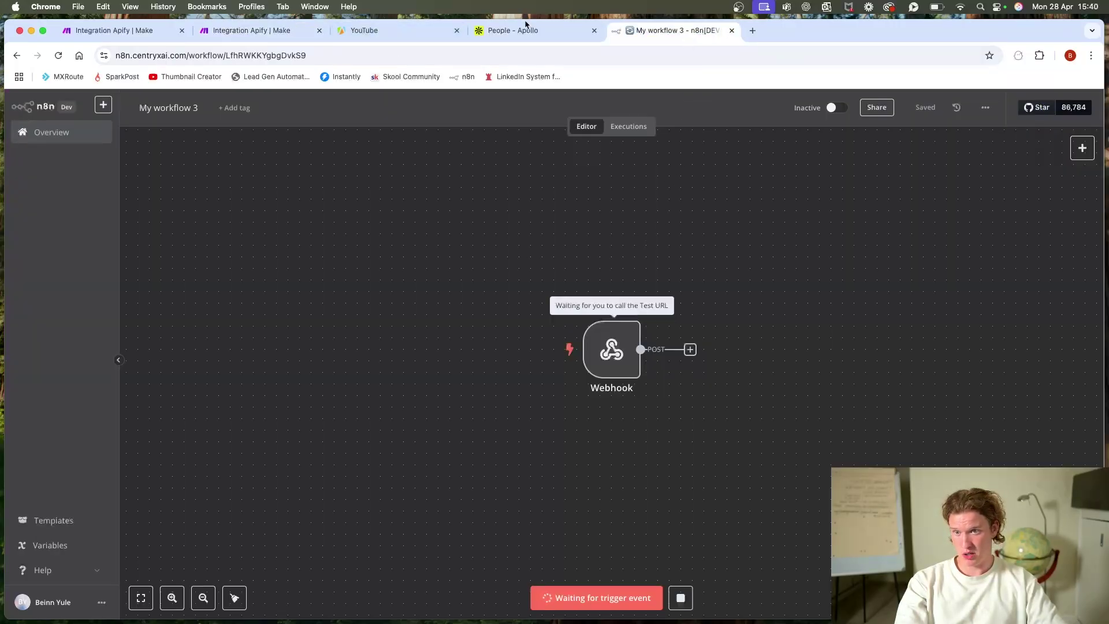
left_click(381, 30)
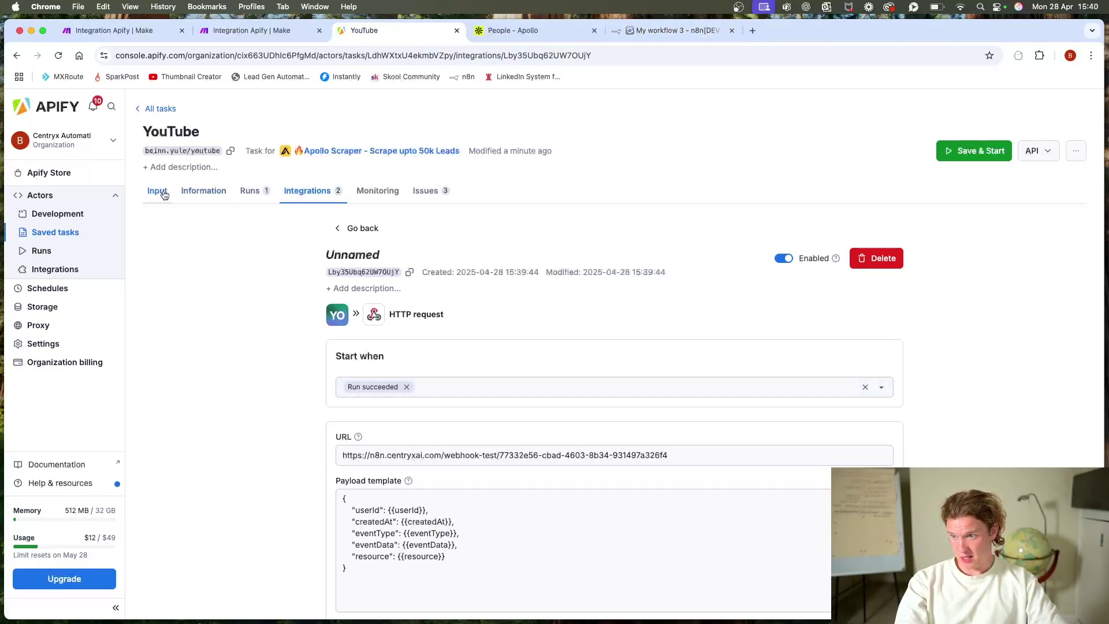
left_click(248, 191)
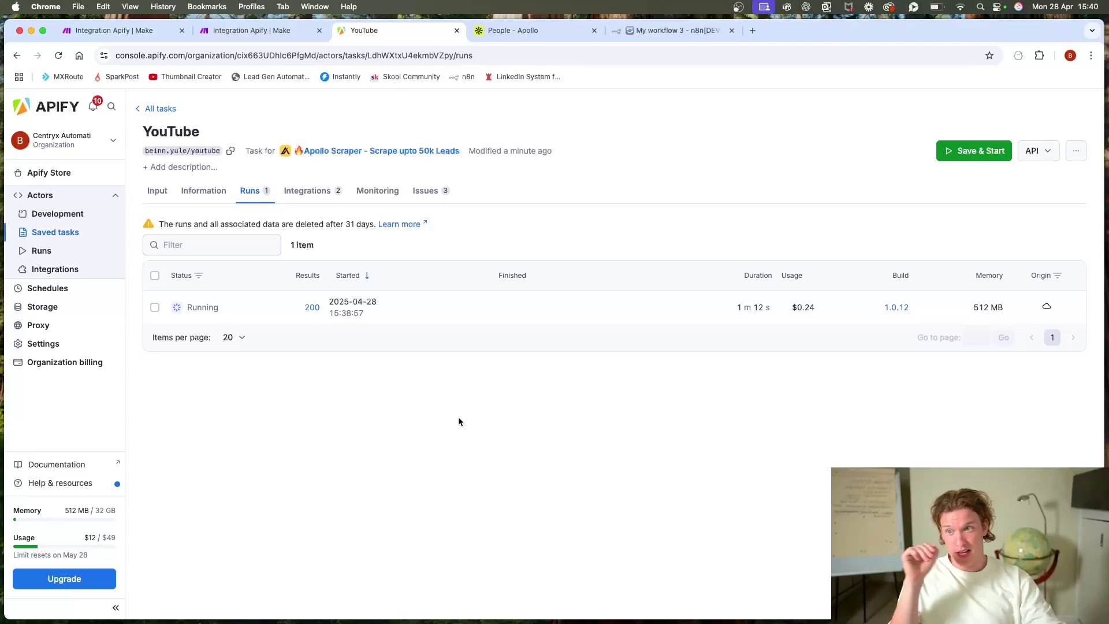
left_click_drag(657, 32, 417, 34)
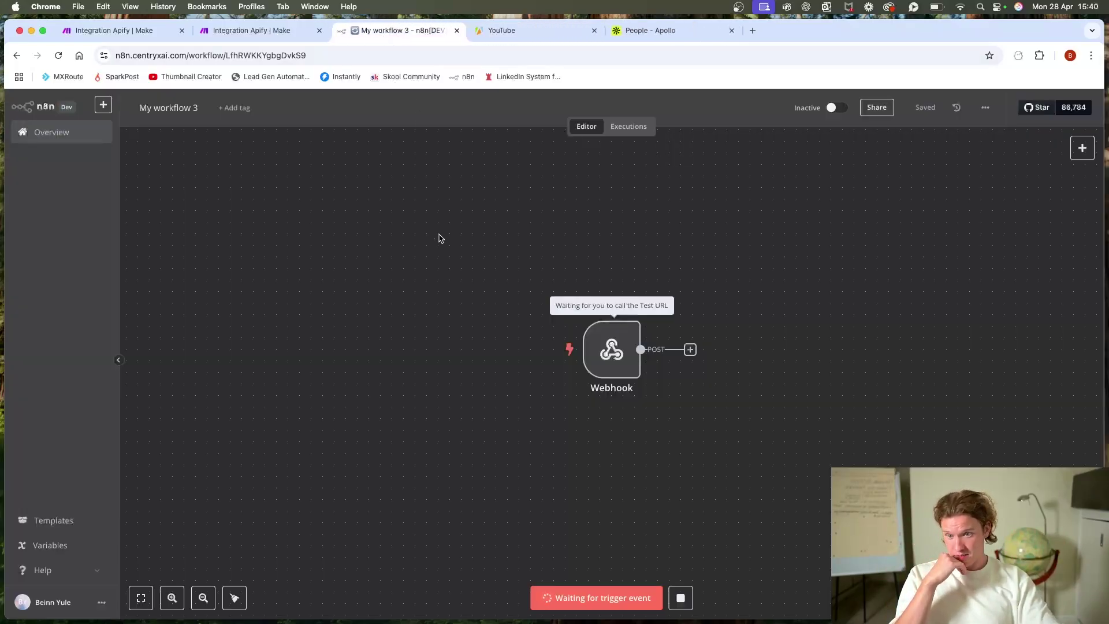
left_click(236, 30)
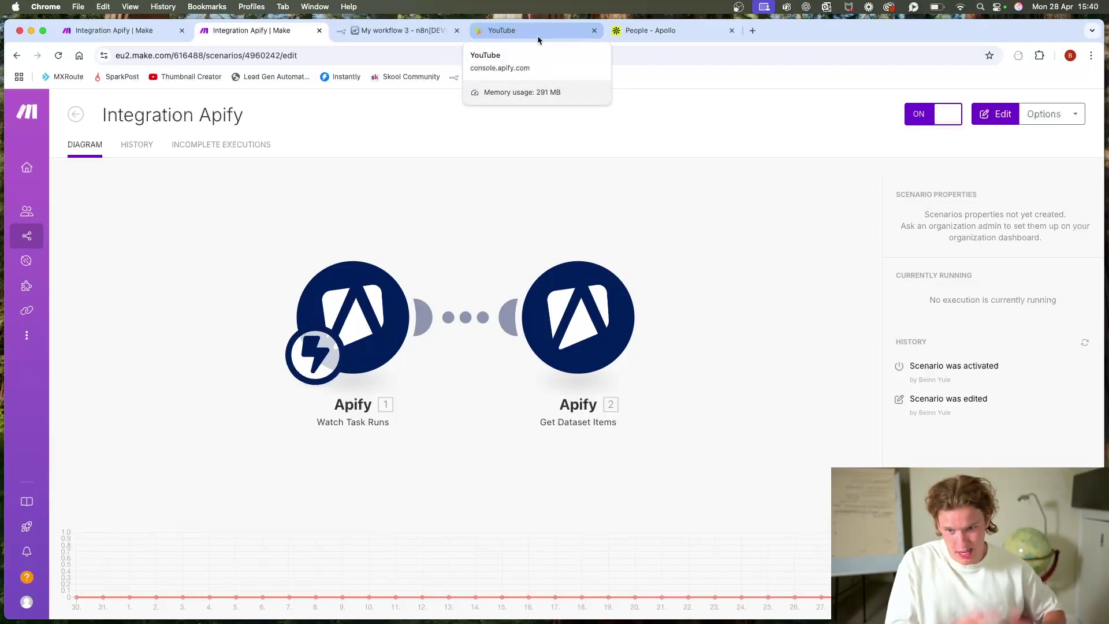
left_click(417, 34)
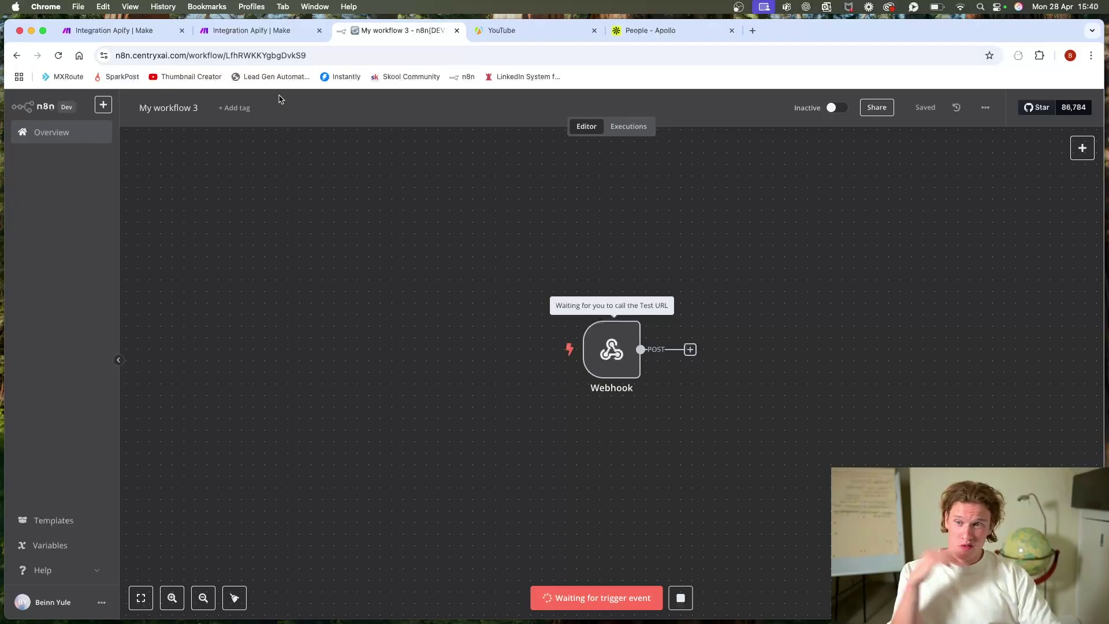
left_click(257, 34)
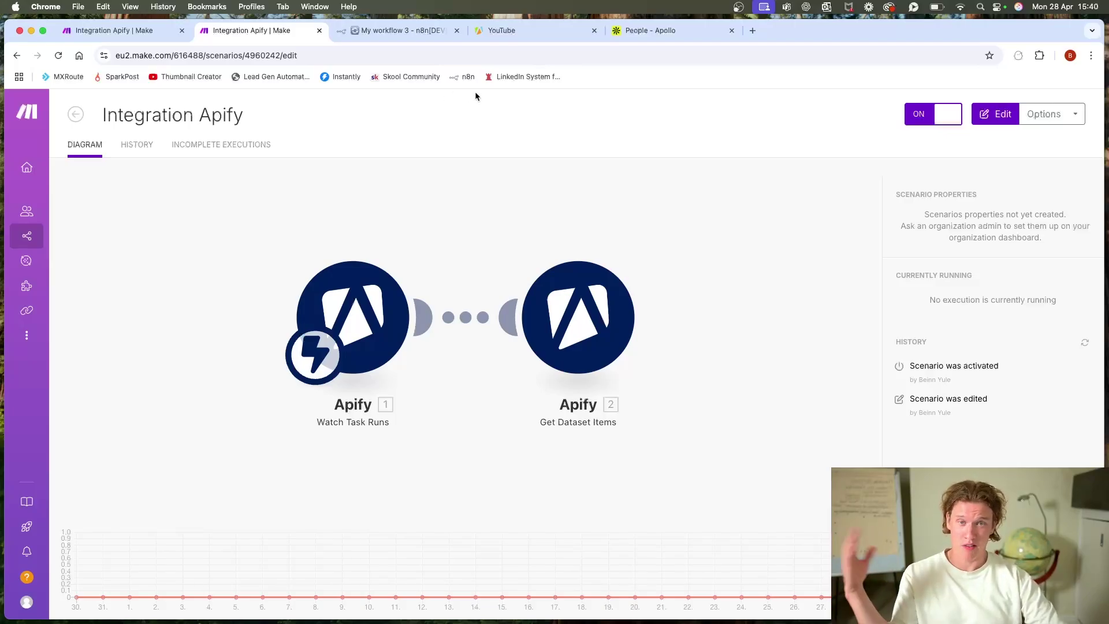
left_click(535, 33)
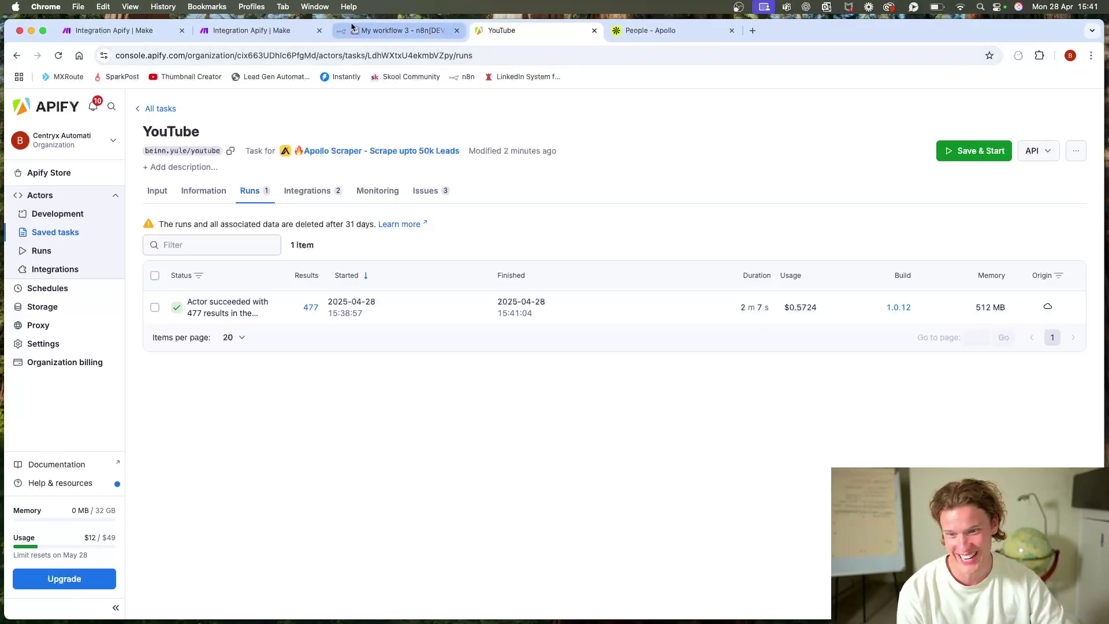
Step: Check the Make scenario's latest run, then go back to the n8n workflow
left_click(283, 31)
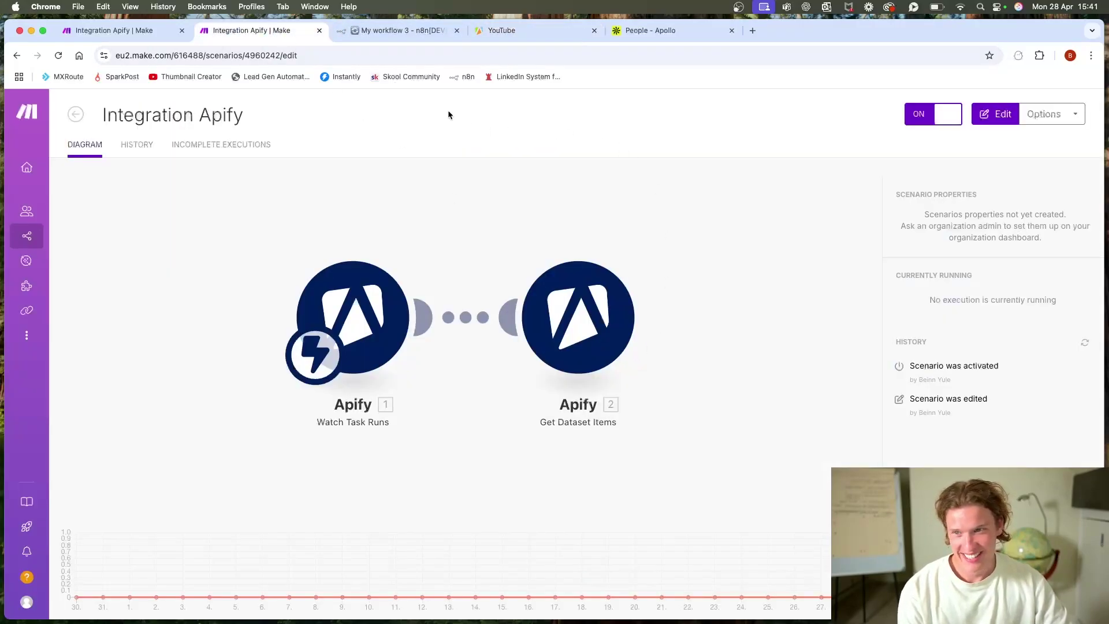
left_click(407, 33)
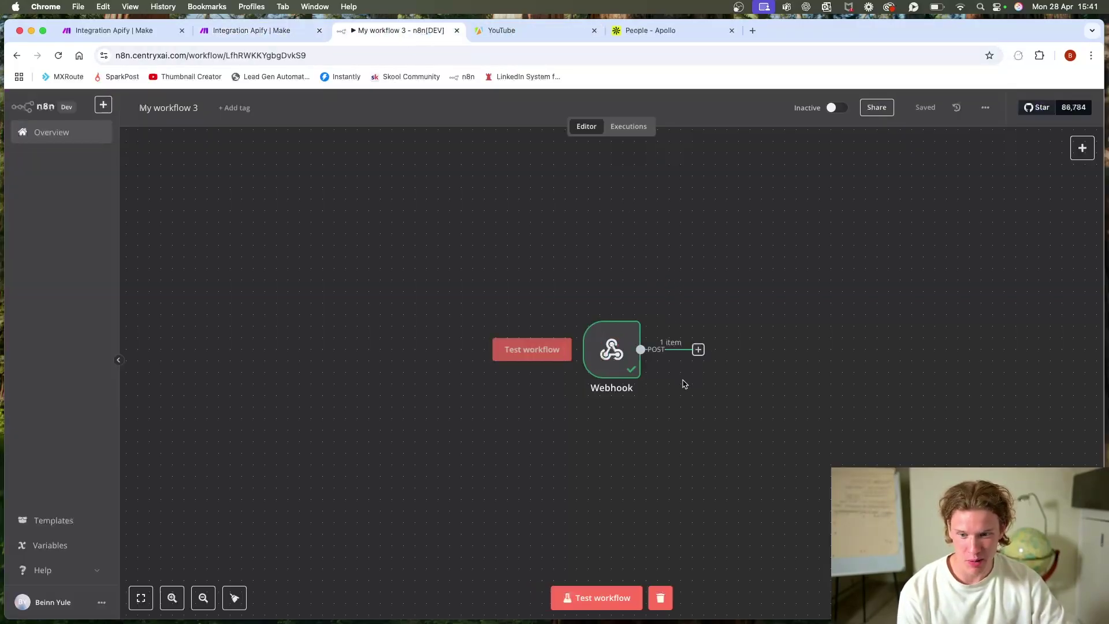
left_click(242, 30)
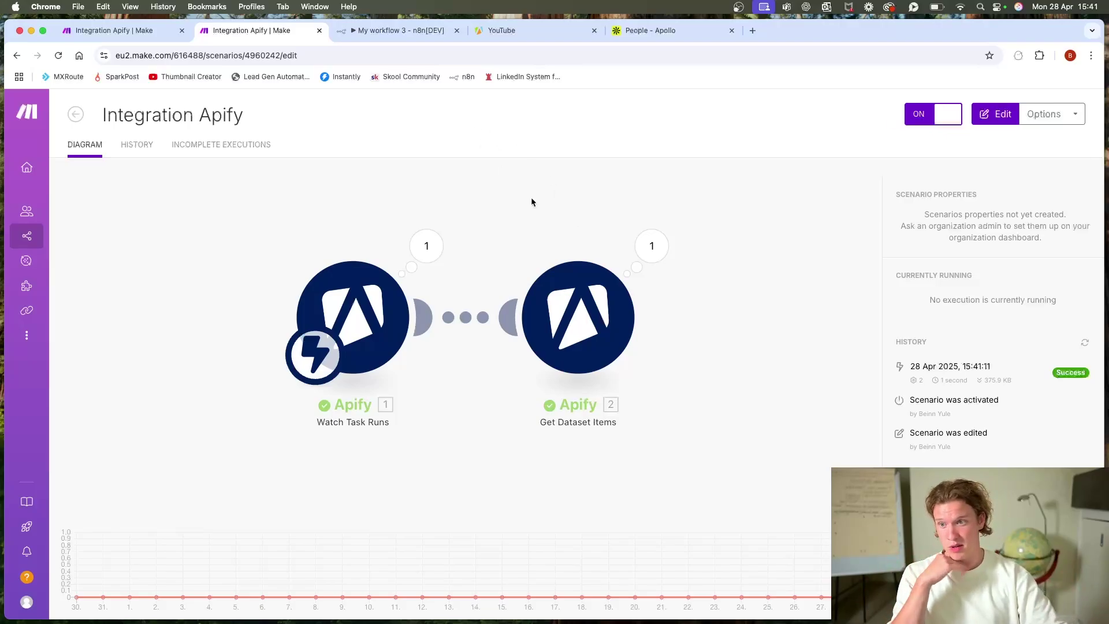
left_click(392, 30)
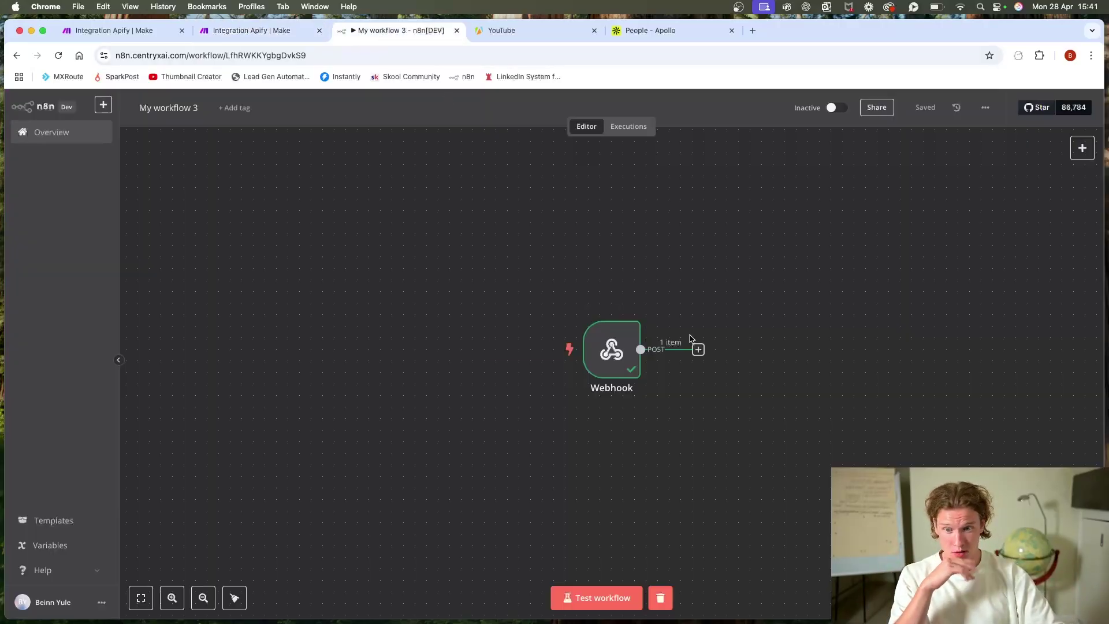
Step: Inspect the Webhook node's received Apify run event, highlighting the details up to defaultDatasetId
double_click(585, 348)
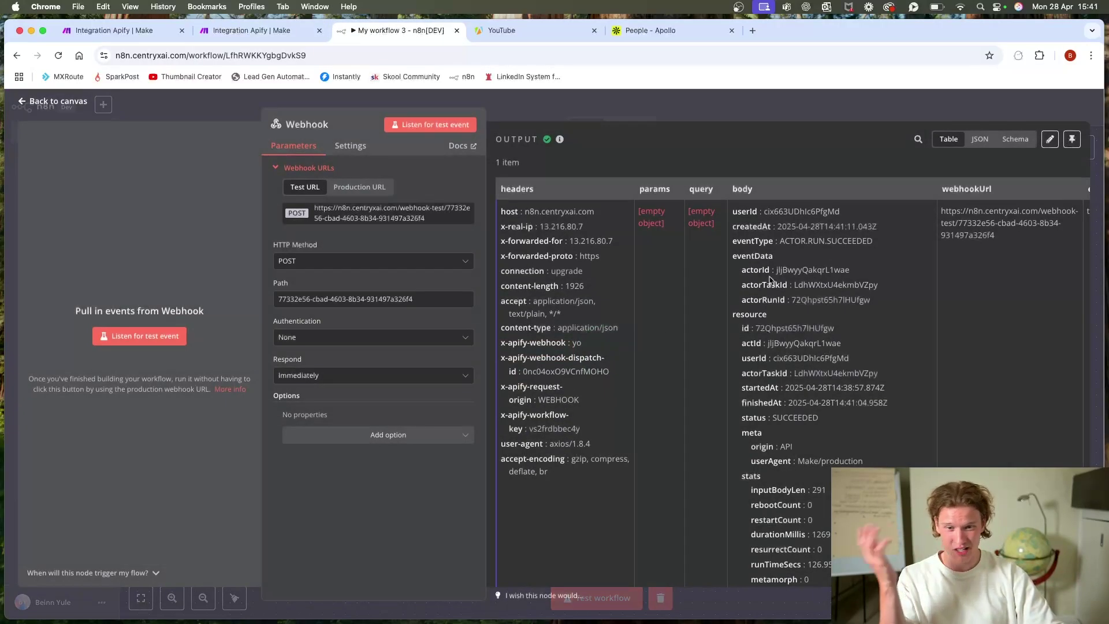
scroll(849, 264, "down", 10)
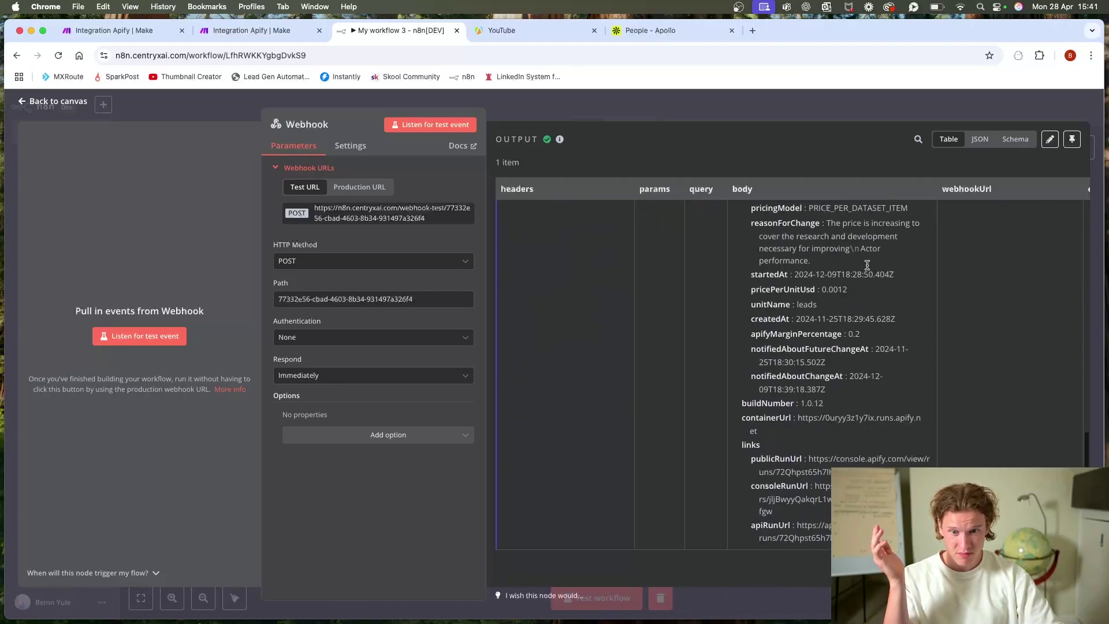
scroll(854, 266, "up", 10)
left_click(690, 115)
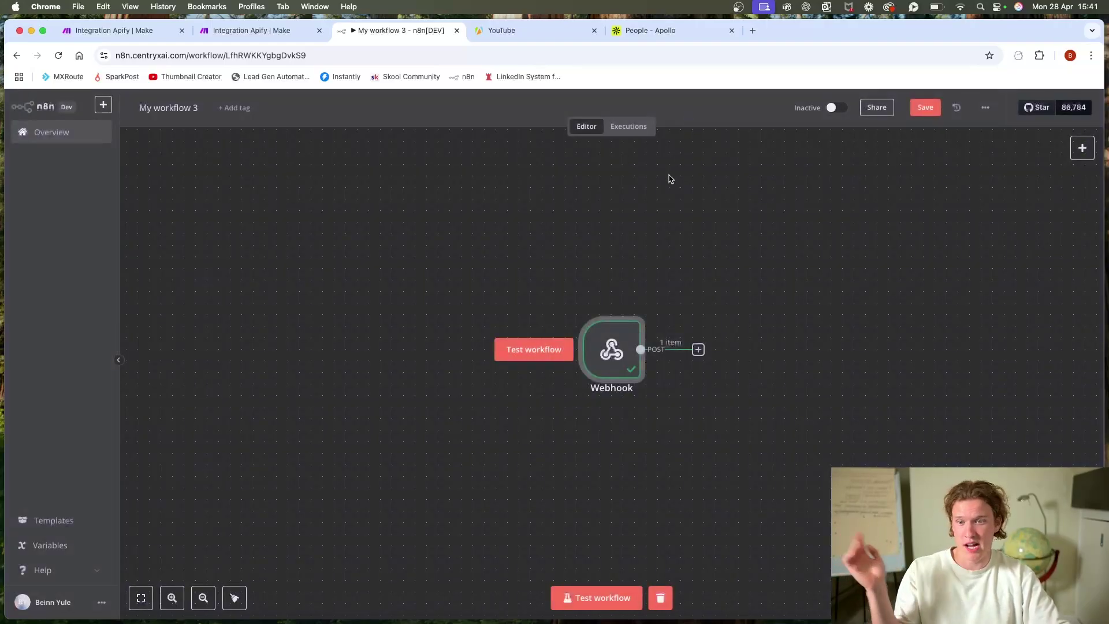
double_click(493, 350)
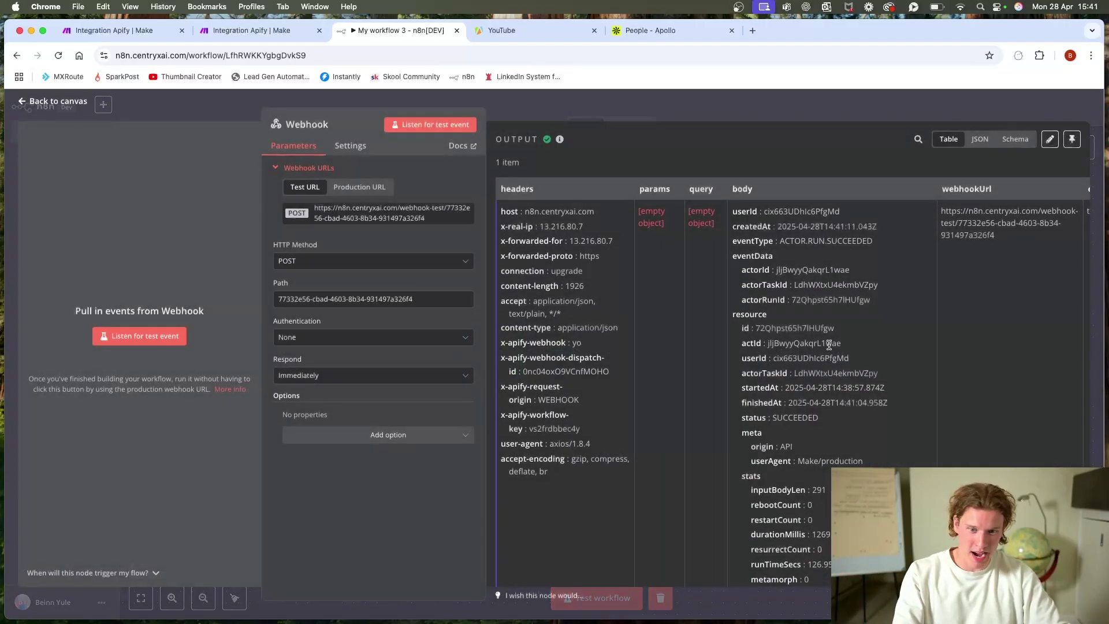
scroll(831, 344, "down", 8)
scroll(831, 345, "down", 6)
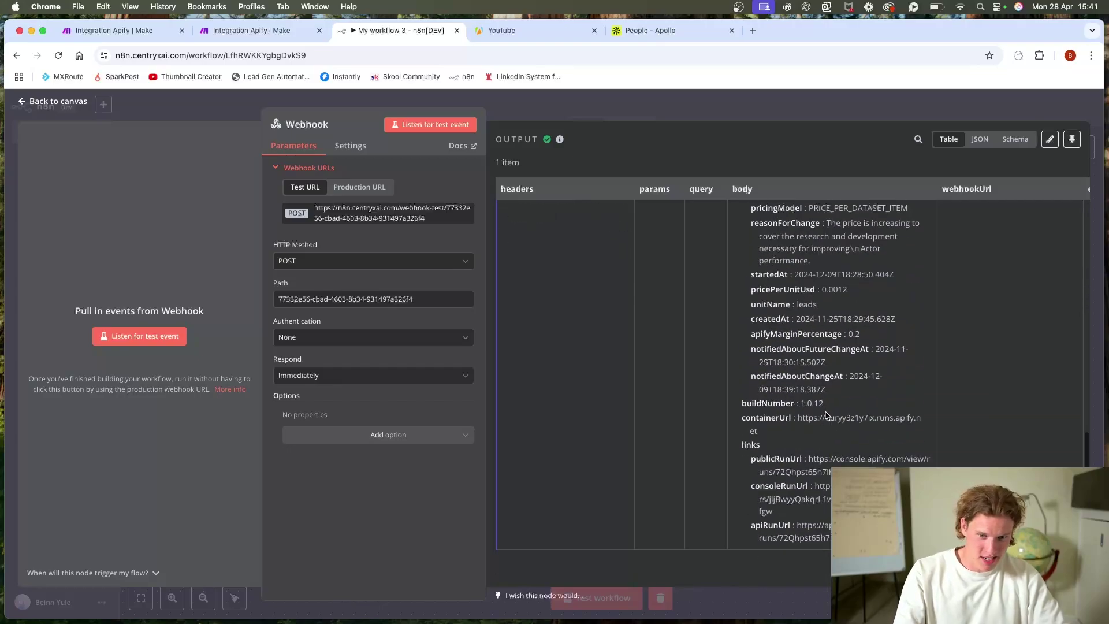
scroll(827, 422, "up", 1)
scroll(827, 422, "down", 2)
scroll(832, 414, "up", 5)
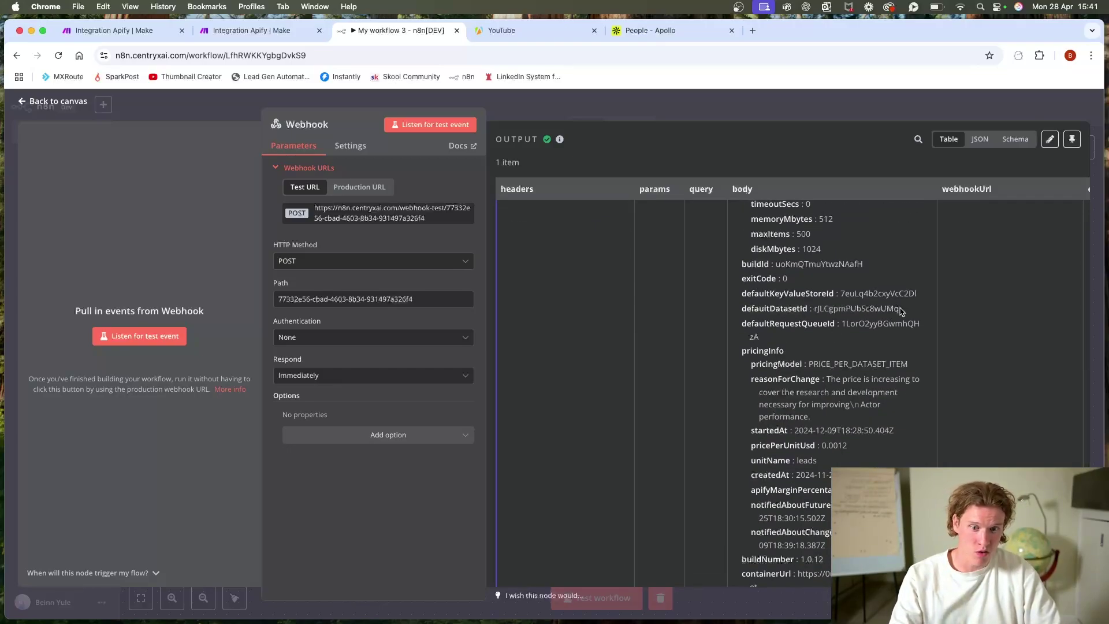
left_click_drag(899, 308, 740, 132)
left_click(740, 115)
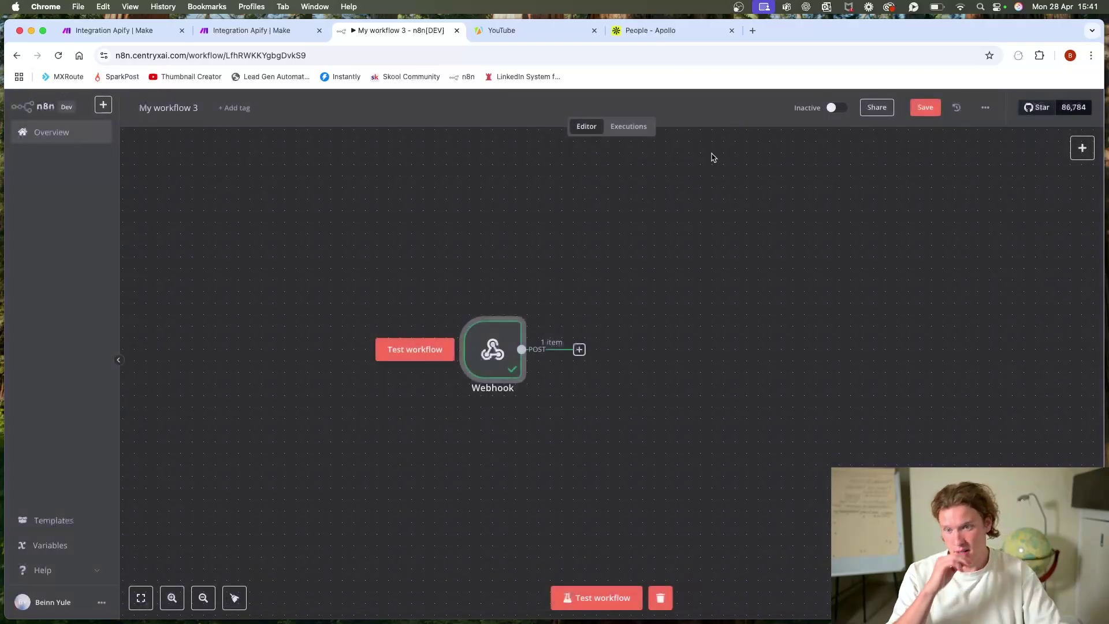
Step: From the YouTube task's Input page, browse the API endpoints and open the Get last run reference
left_click(545, 32)
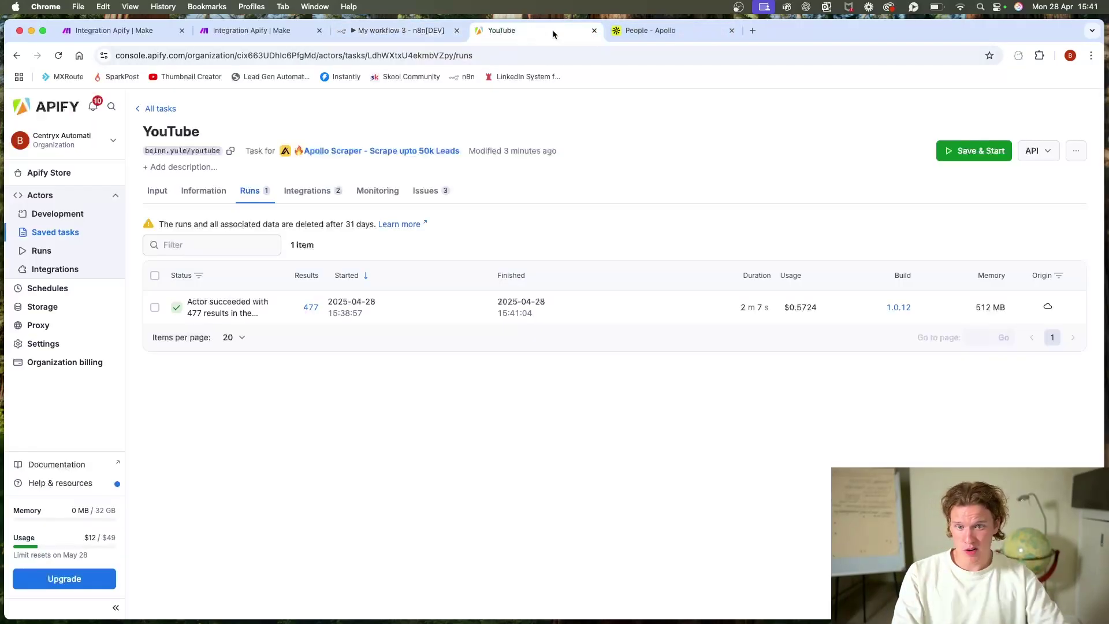
left_click(166, 191)
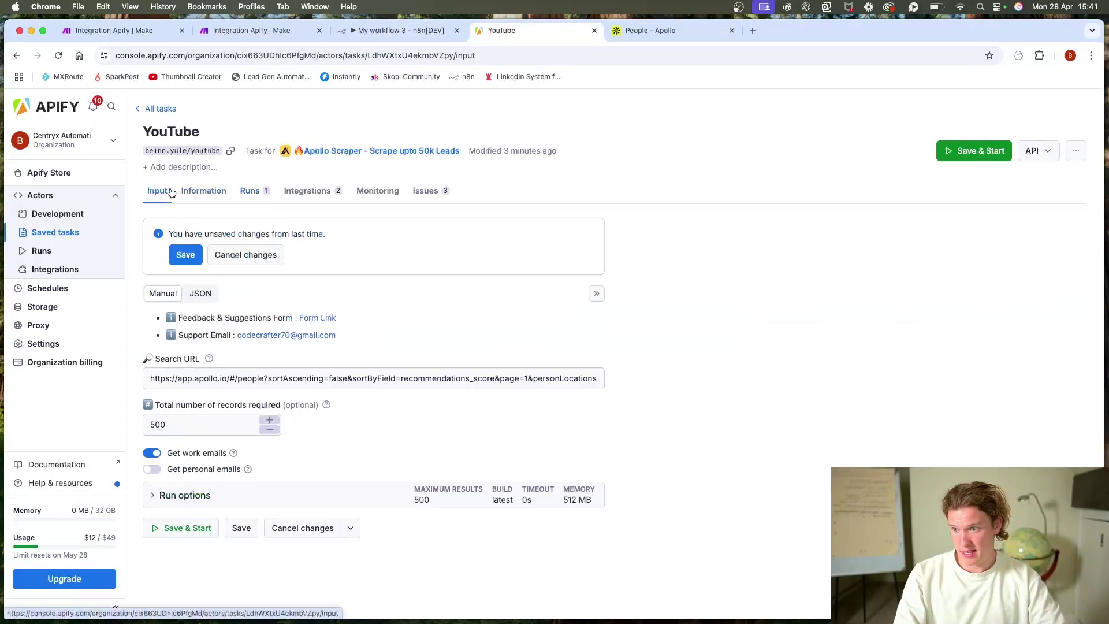
left_click(1032, 151)
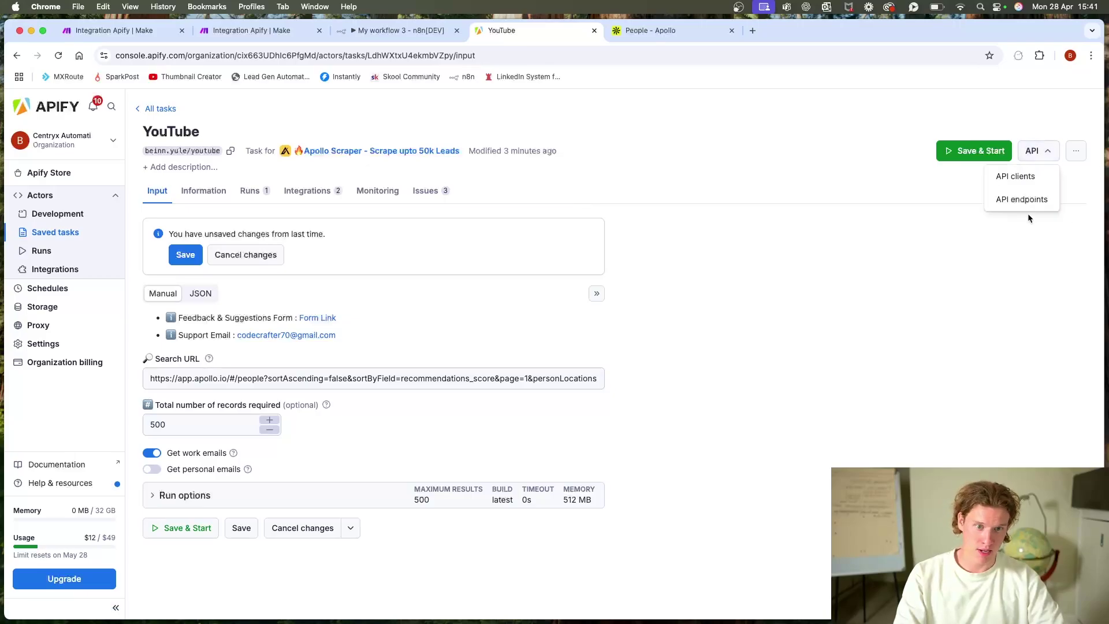
left_click(1025, 199)
scroll(444, 307, "down", 1)
scroll(444, 306, "down", 15)
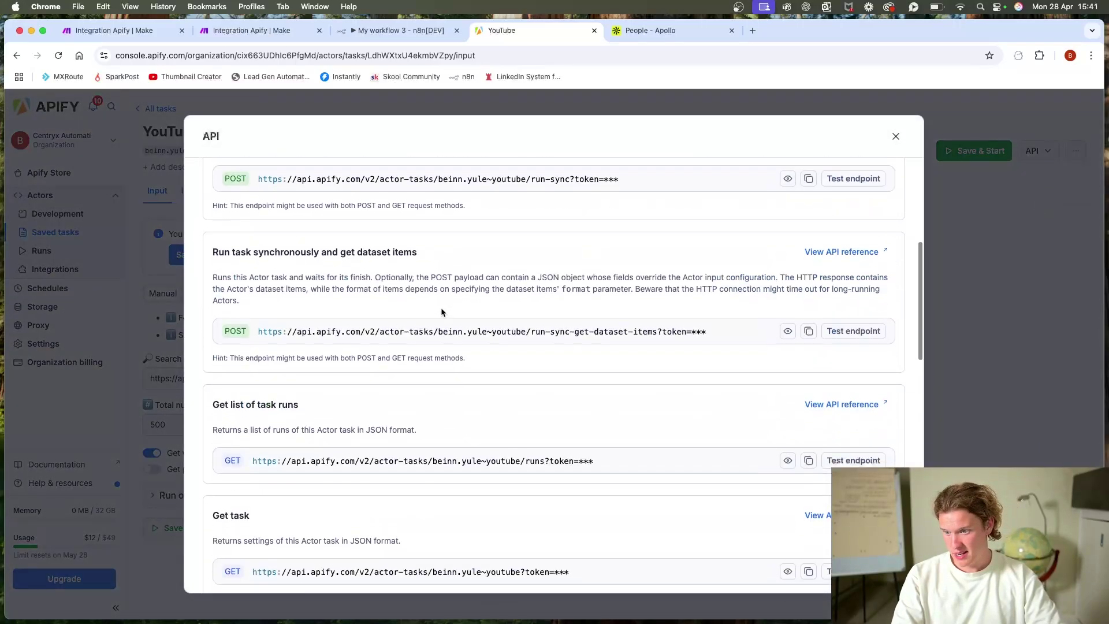
scroll(438, 315, "down", 6)
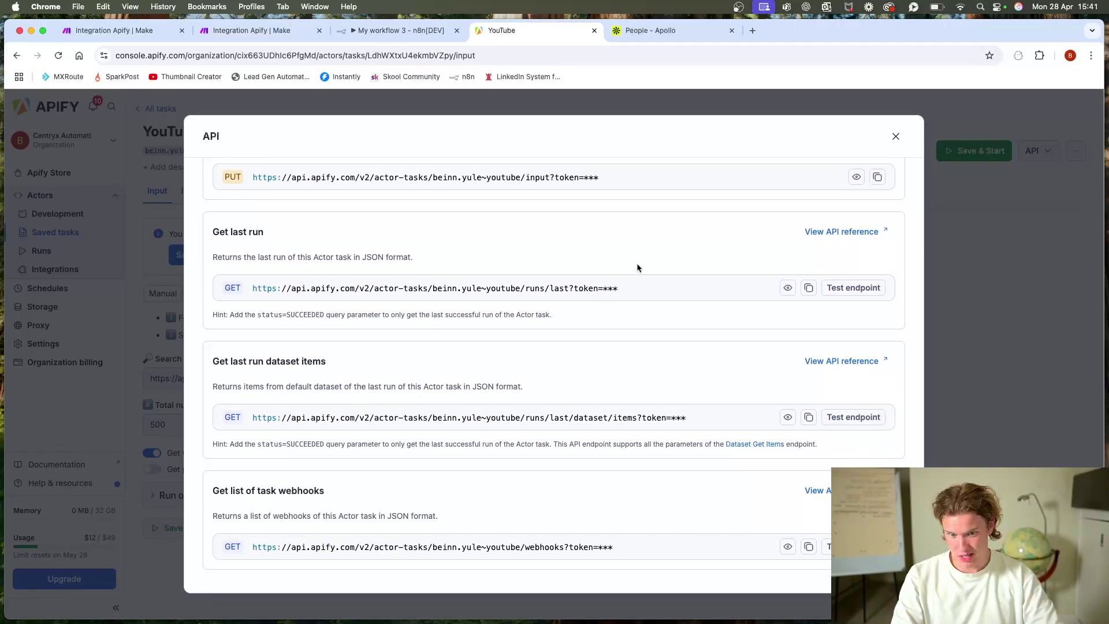
left_click(849, 360)
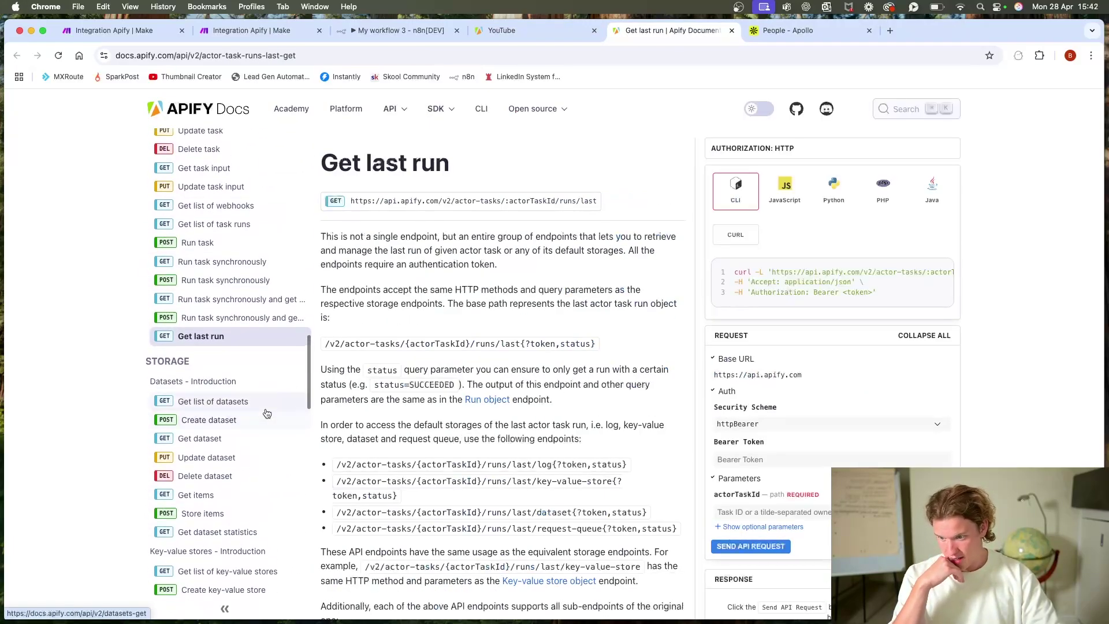
Step: Select the dataset Get items GET endpoint URL in Apify Docs, then return to n8n
left_click(244, 496)
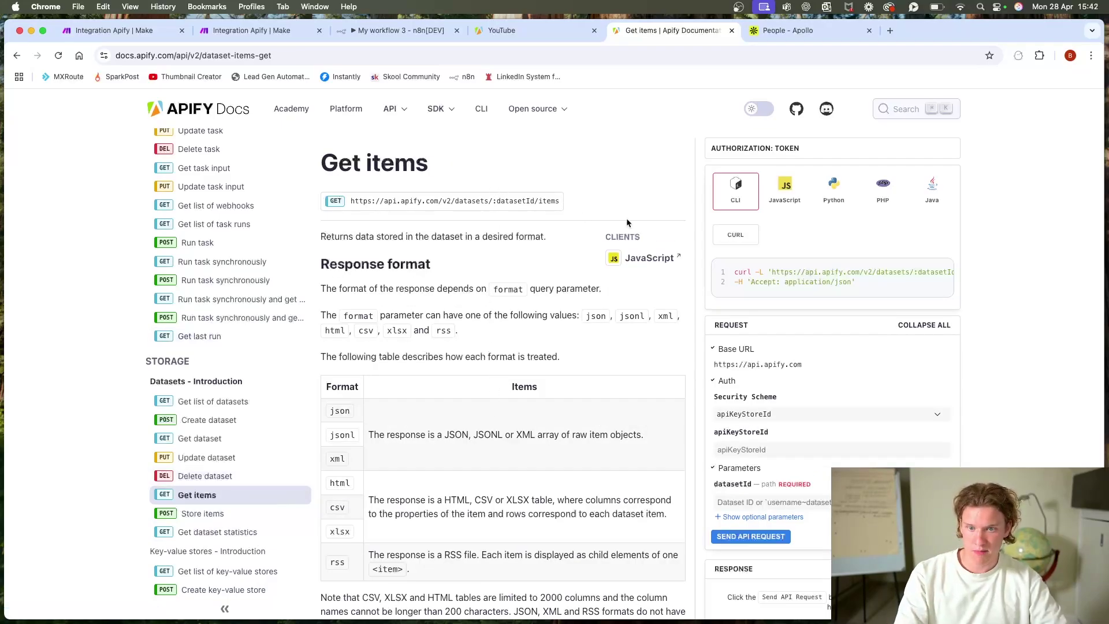
left_click_drag(349, 201, 590, 208)
key("super+c")
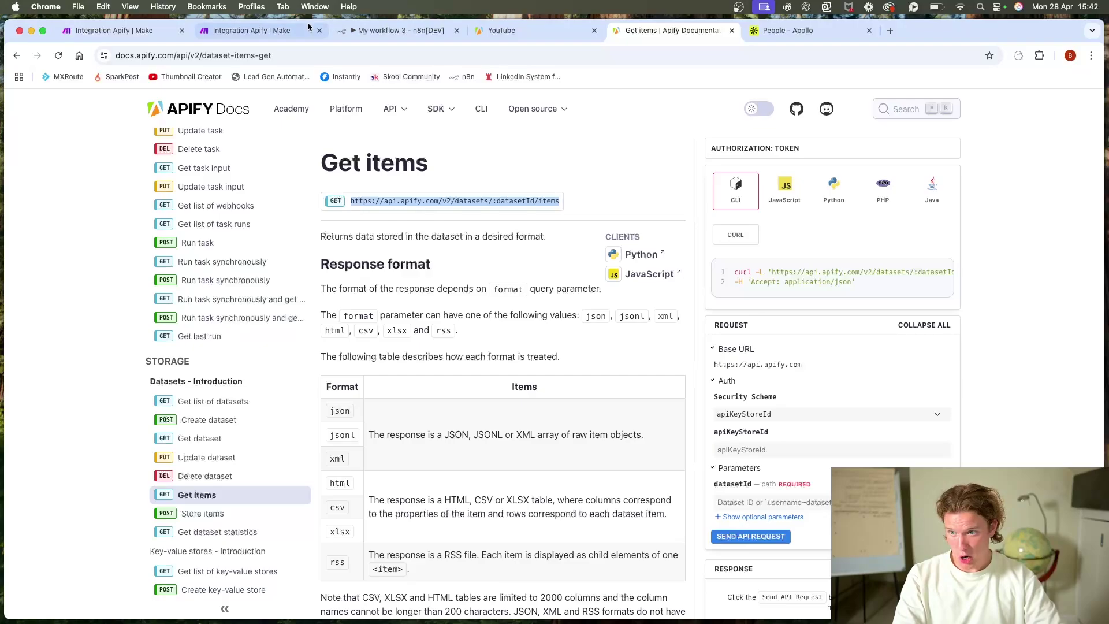
left_click(355, 34)
Step: Add an HTTP Request node after the Webhook using GET and the pasted dataset items URL
left_click(579, 349)
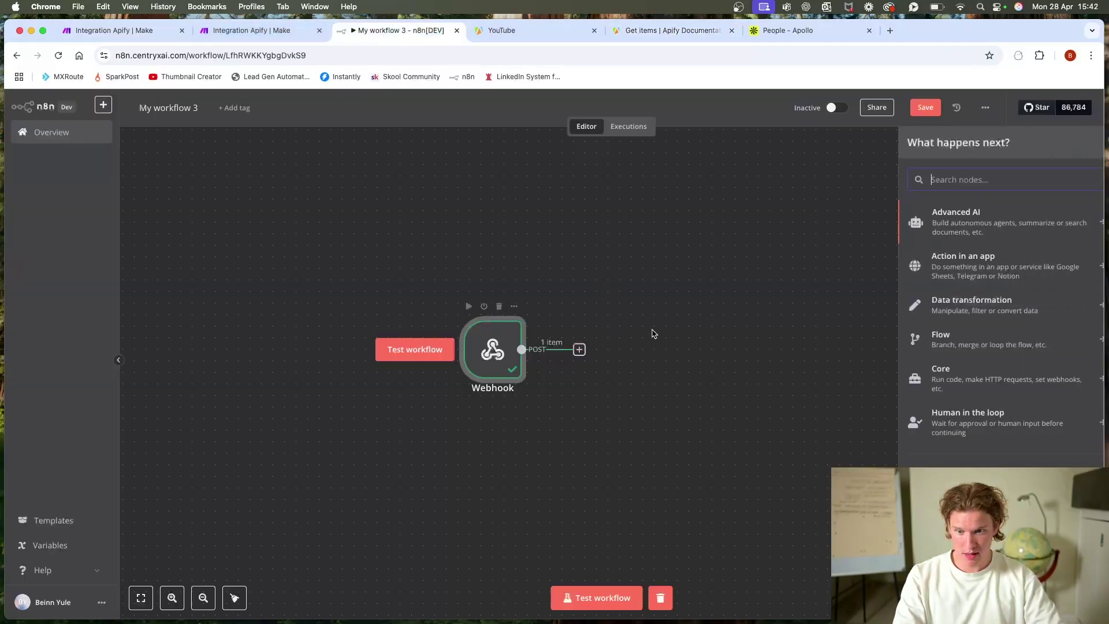
type("http")
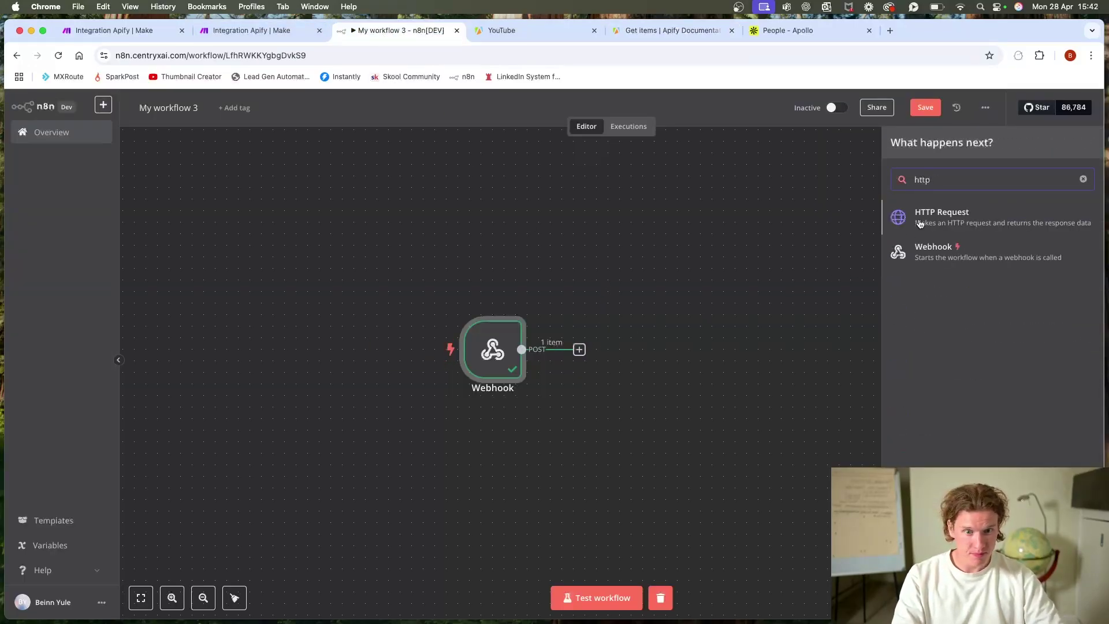
left_click(919, 224)
left_click(522, 206)
left_click(512, 181)
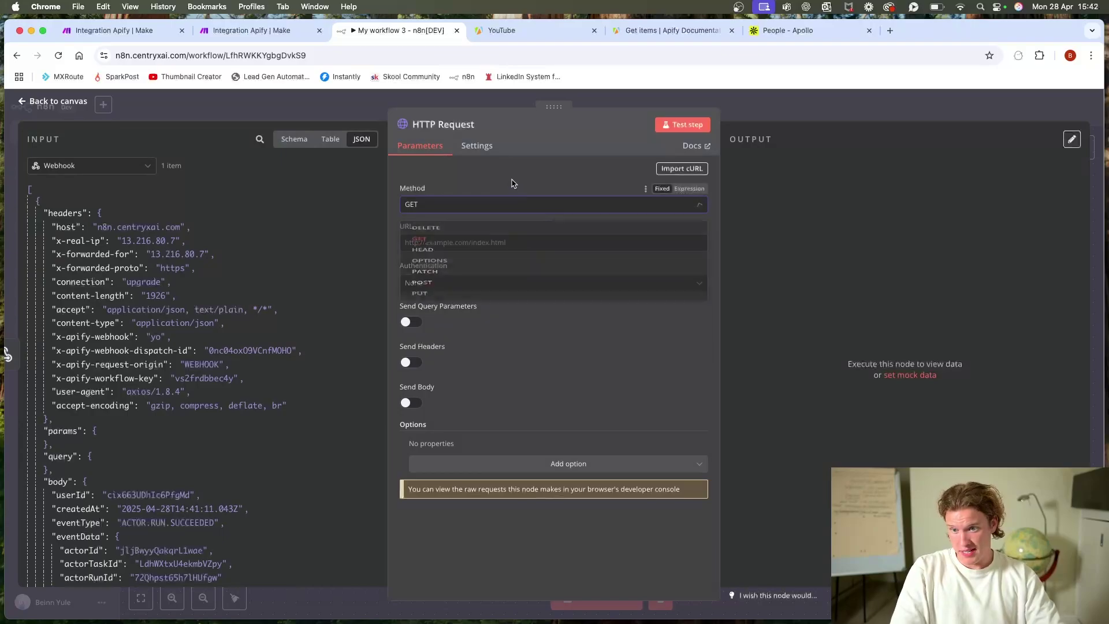
left_click(514, 244)
key("super+v")
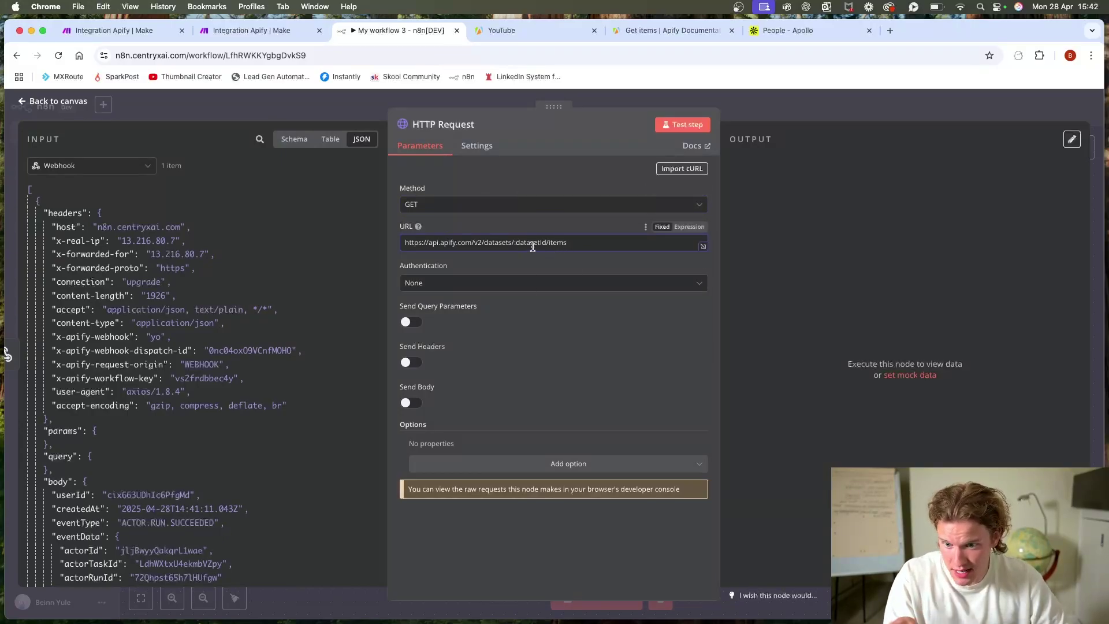
Step: Replace the :datasetId placeholder with defaultDatasetId and remove the leftover expression after /items
left_click_drag(546, 242, 520, 243)
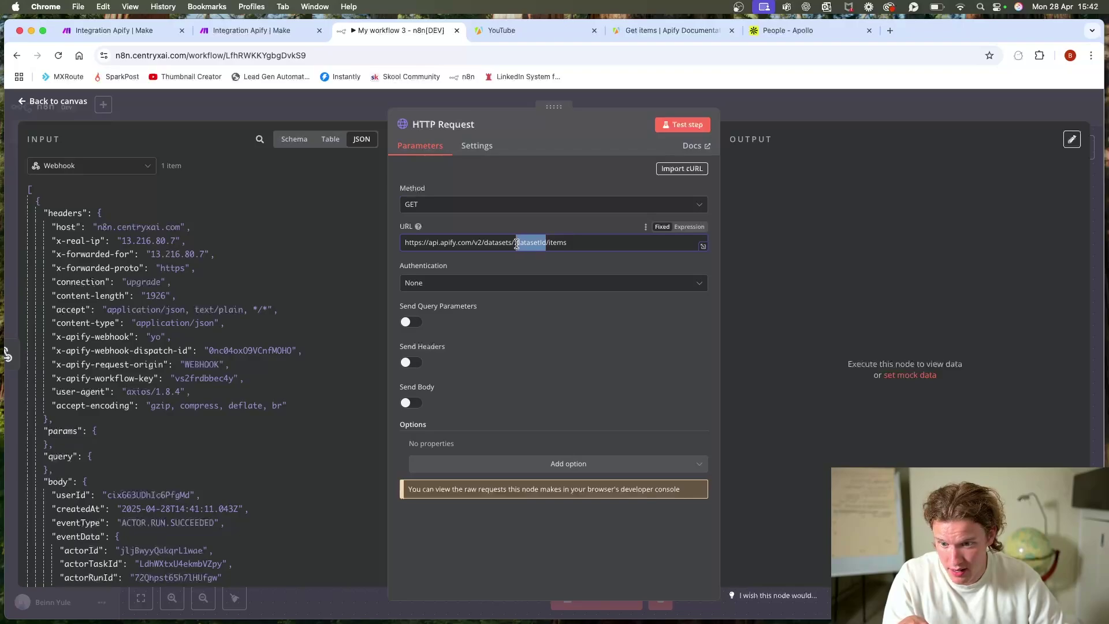
key("BackSpace")
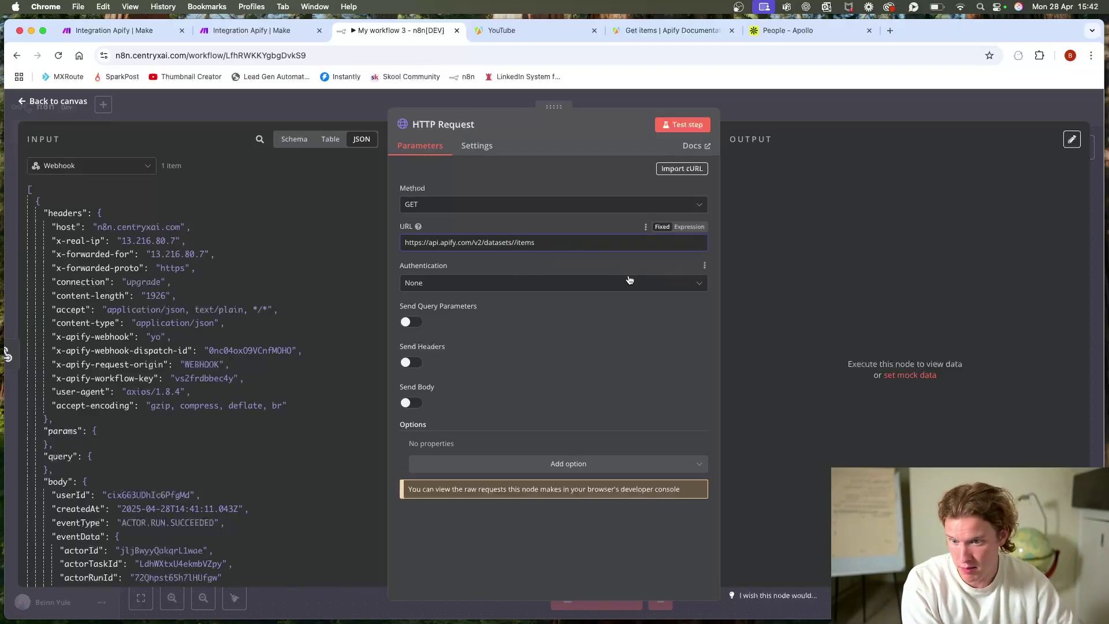
scroll(139, 450, "down", 10)
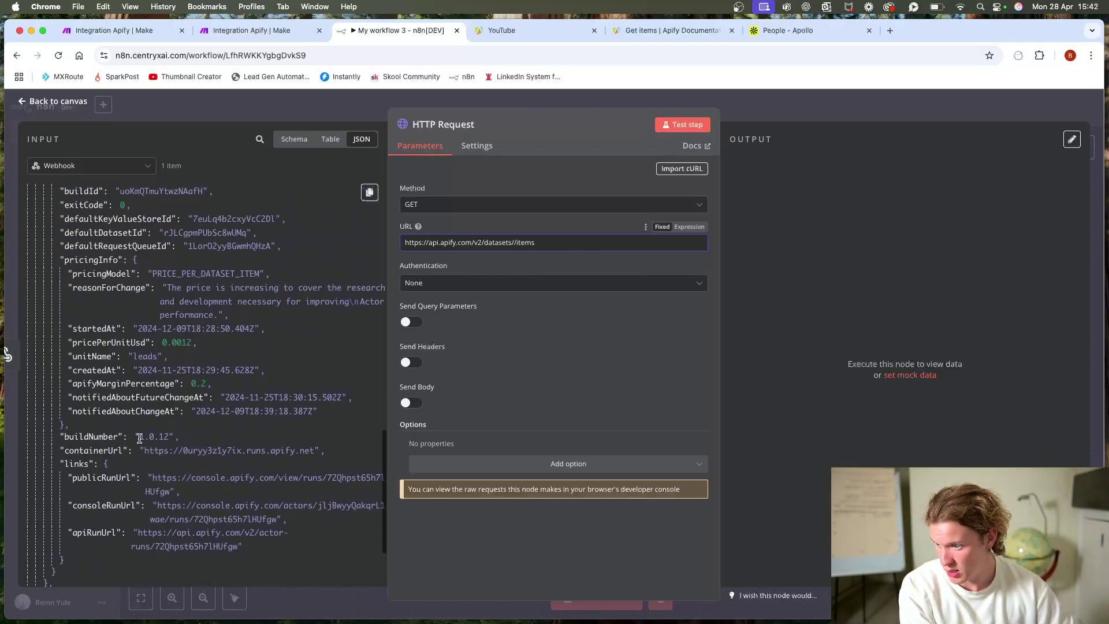
scroll(139, 438, "up", 3)
left_click_drag(115, 364, 516, 243)
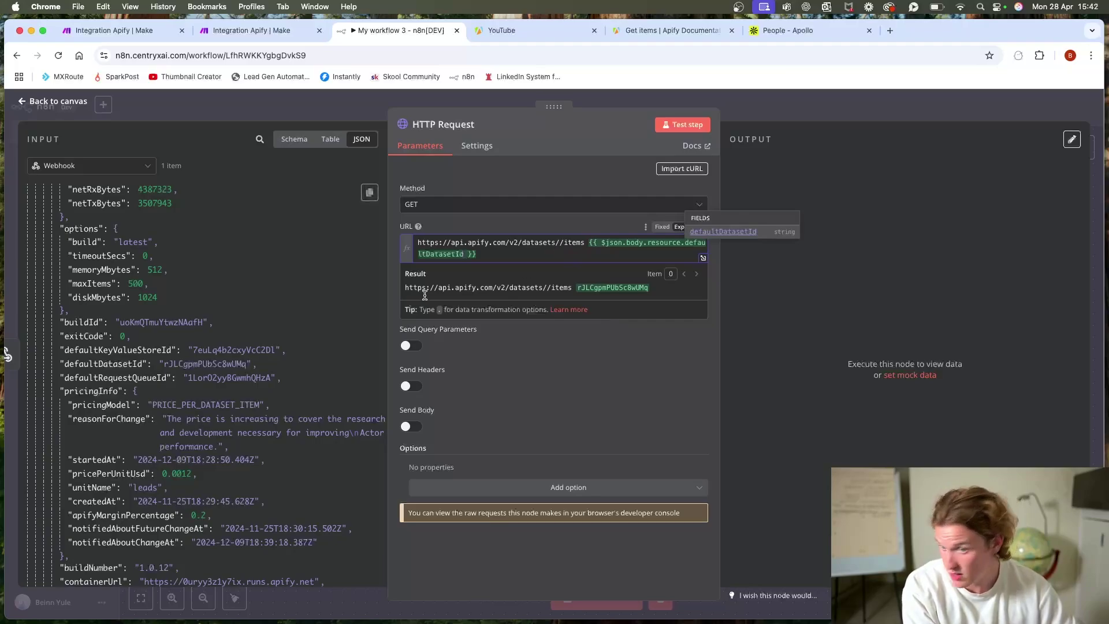
left_click(556, 243)
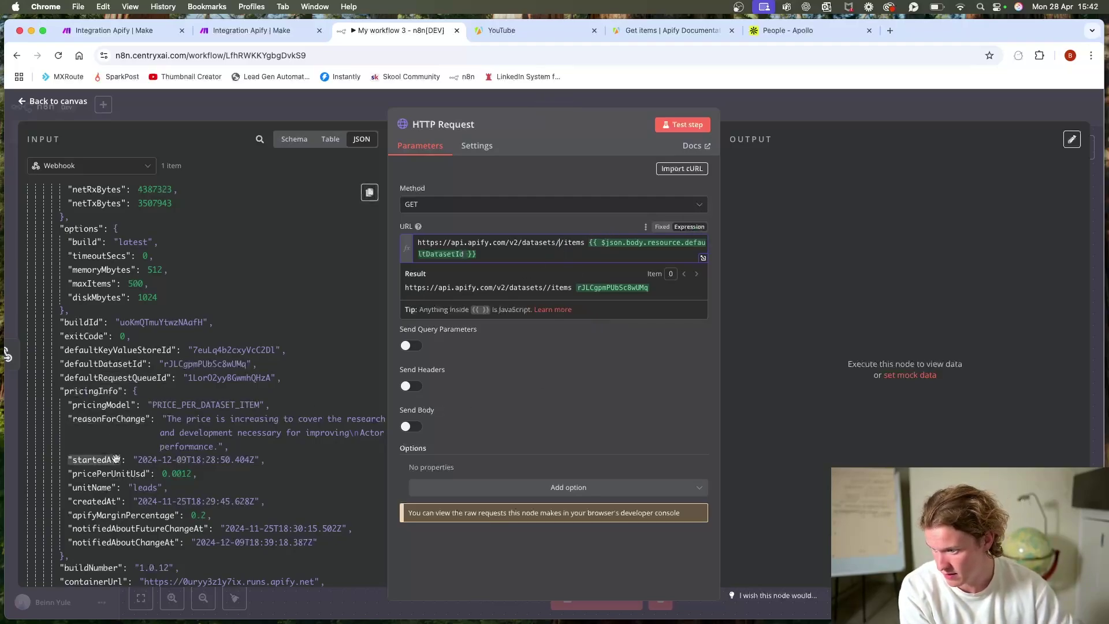
left_click_drag(101, 363, 559, 243)
left_click_drag(658, 255, 472, 254)
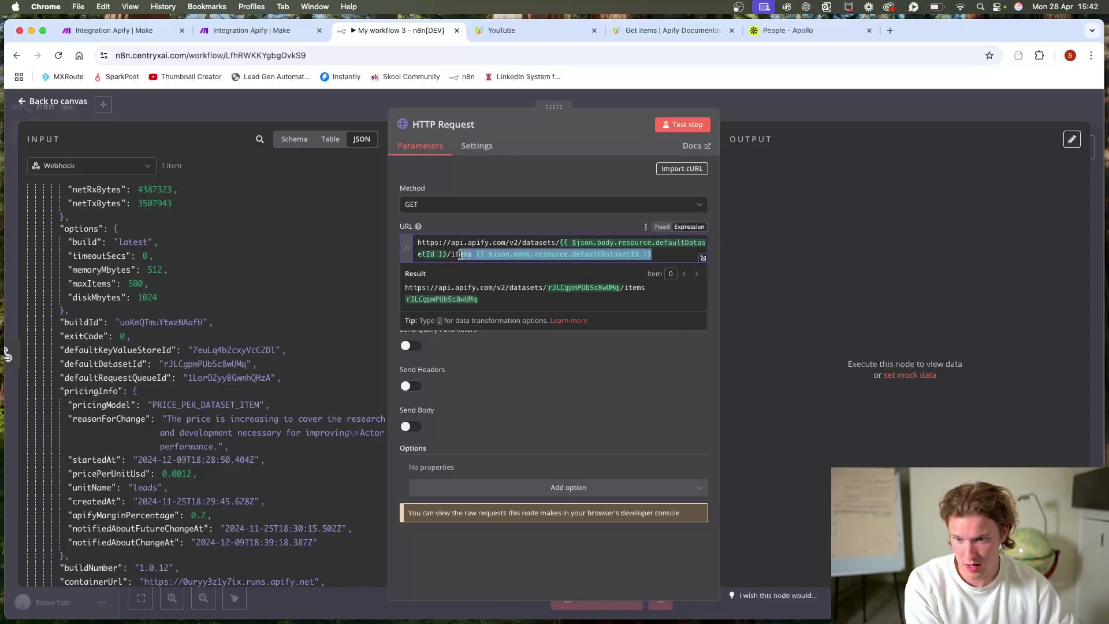
key("BackSpace")
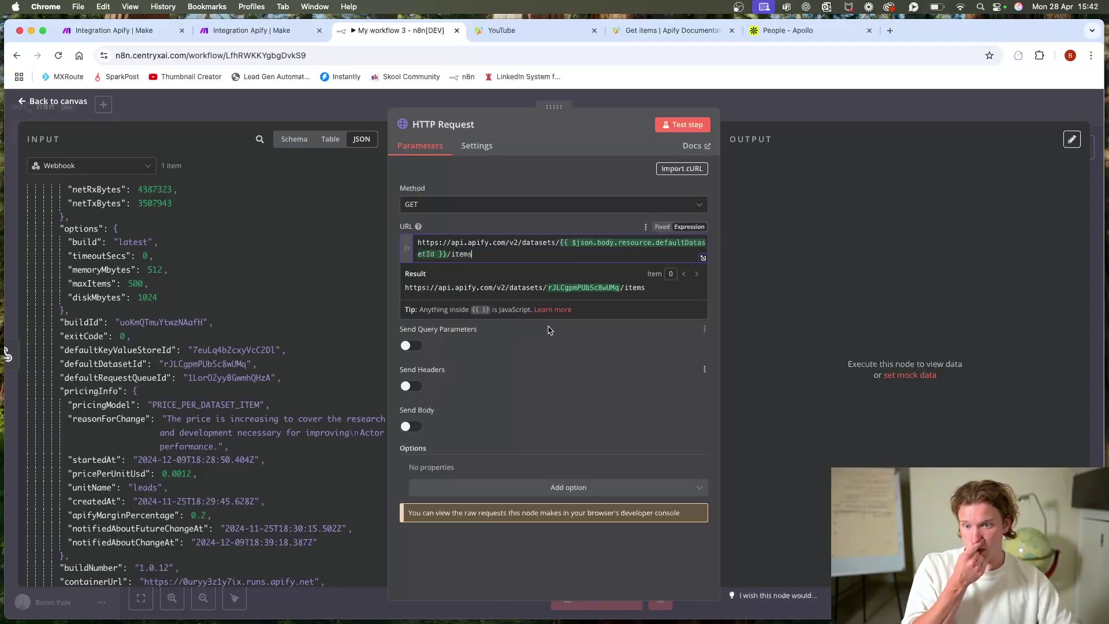
left_click(571, 379)
Step: Run the request and review the 477 fetched dataset items
left_click(700, 127)
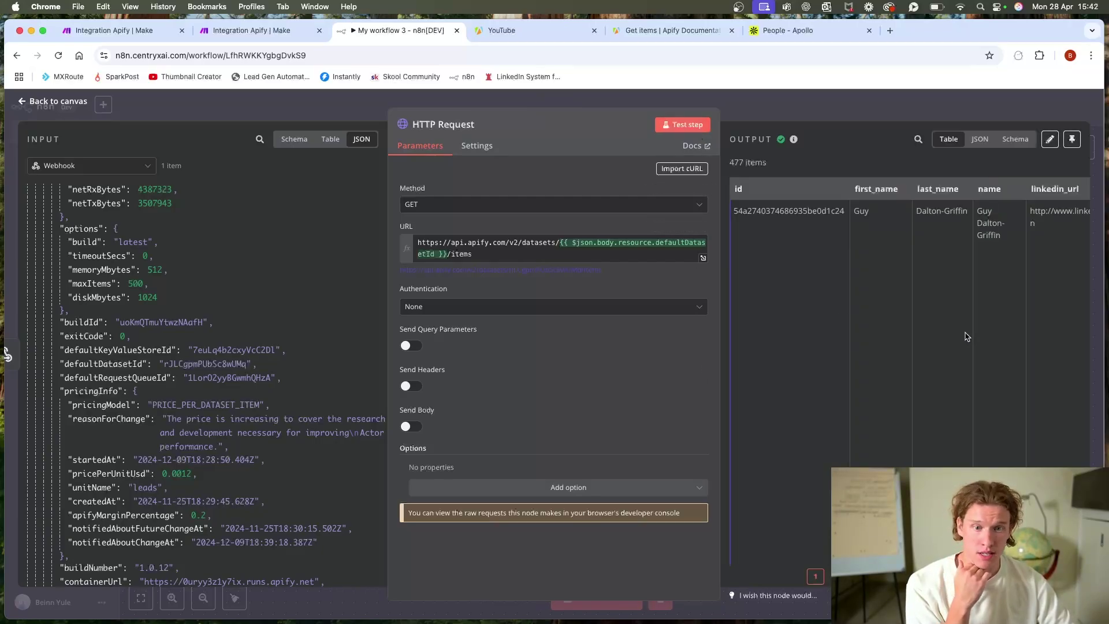
scroll(934, 322, "right", 10)
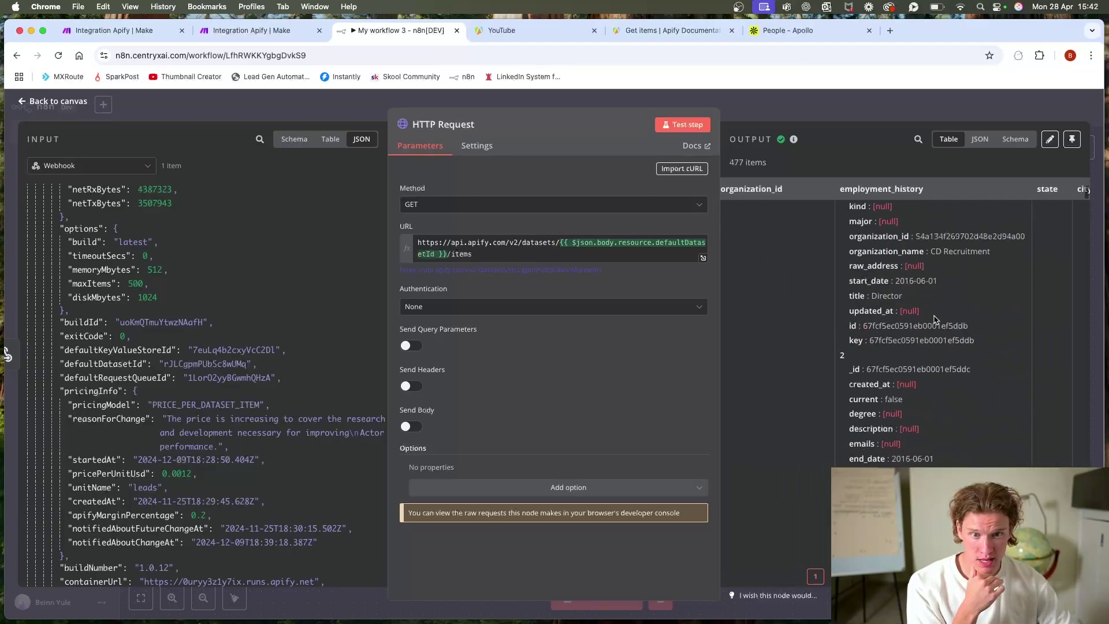
scroll(787, 299, "down", 10)
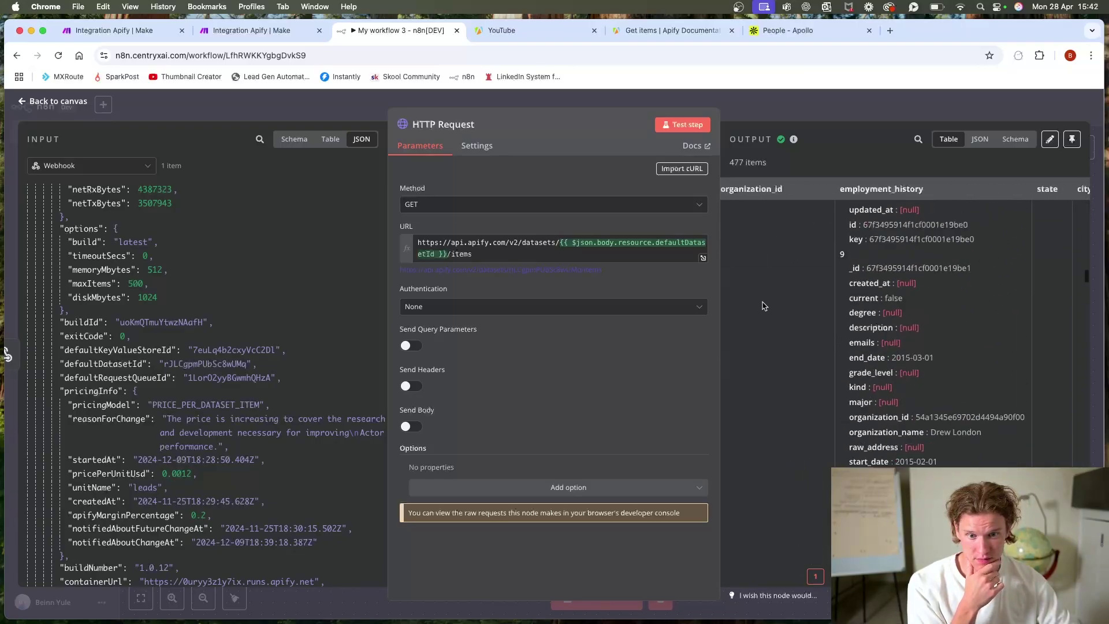
scroll(765, 306, "right", 15)
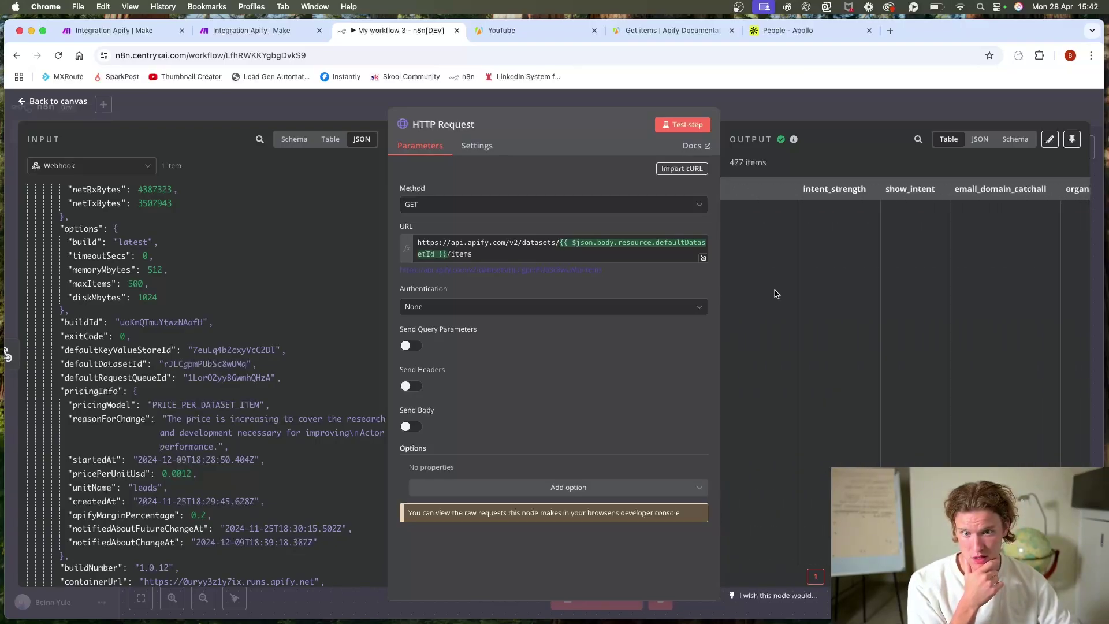
left_click(768, 103)
Step: Rename the HTTP Request node to Get Dataset ID
right_click(622, 361)
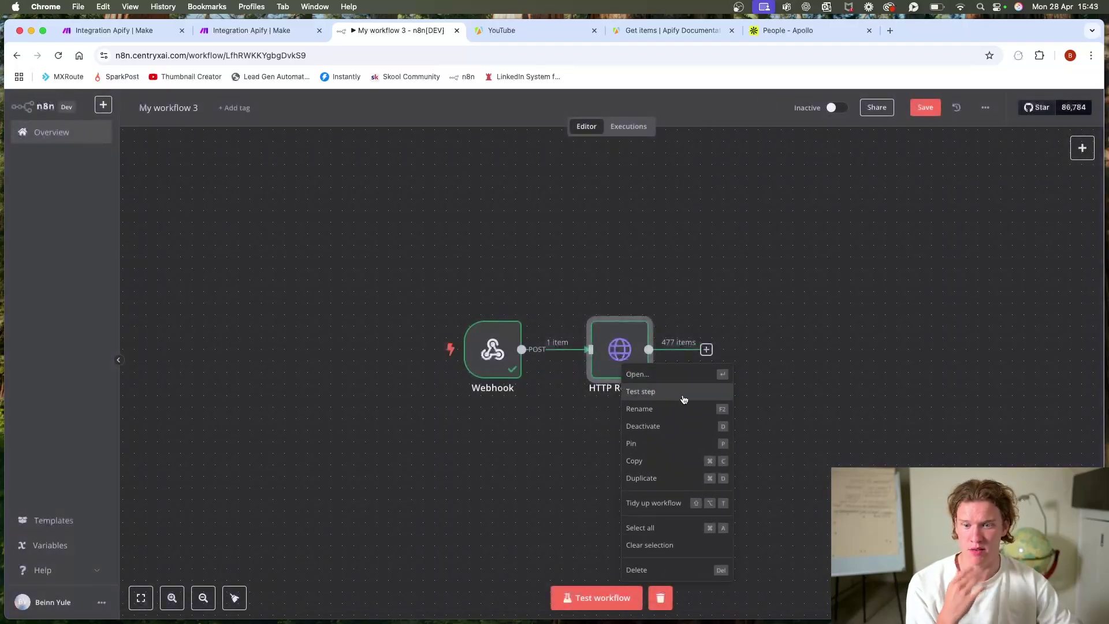
left_click(690, 411)
type("Get Dataset ID")
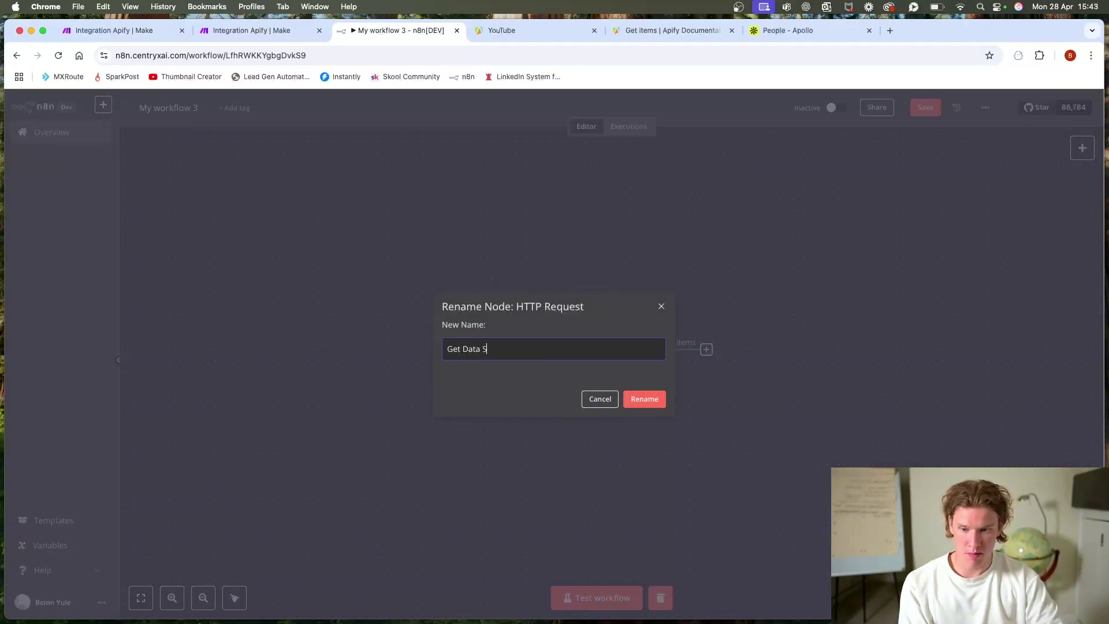
left_click(656, 402)
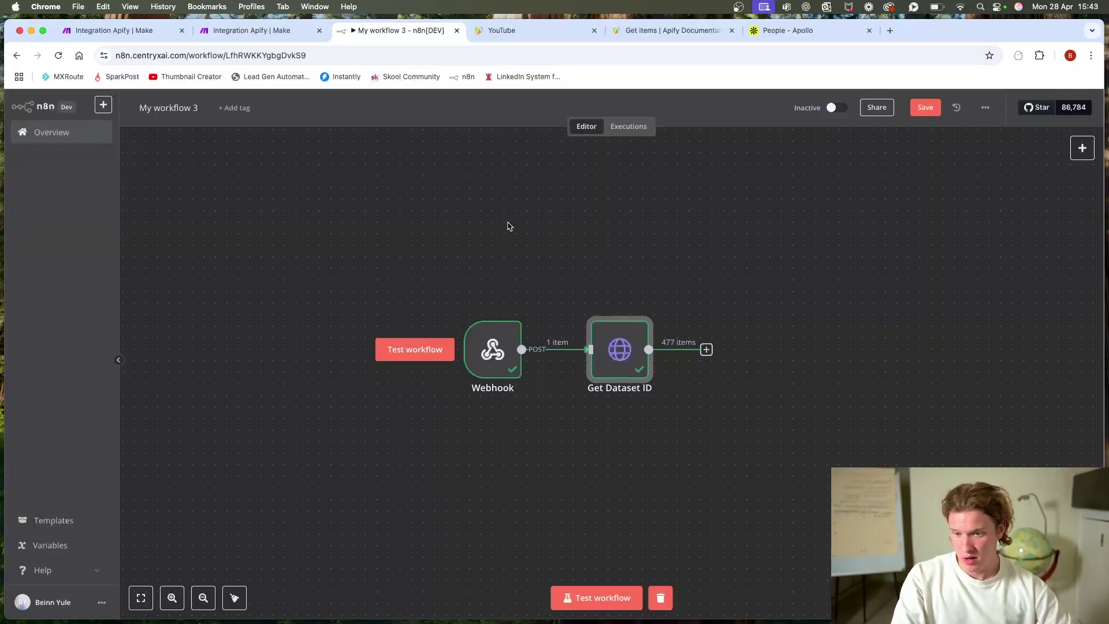
left_click(566, 283)
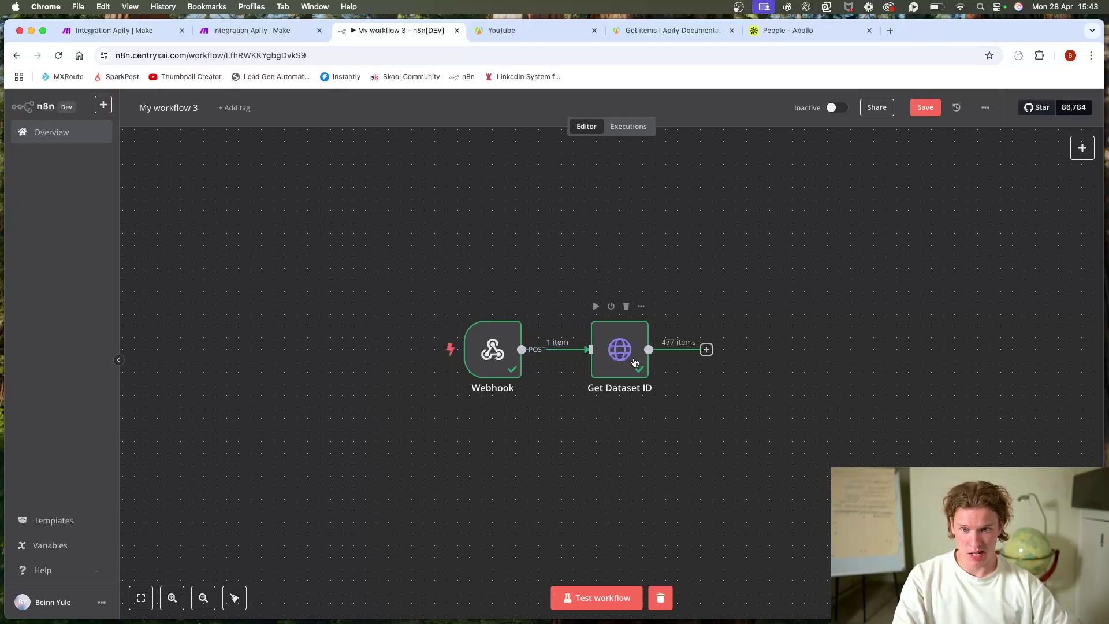
key("ctrl+shift+Tab")
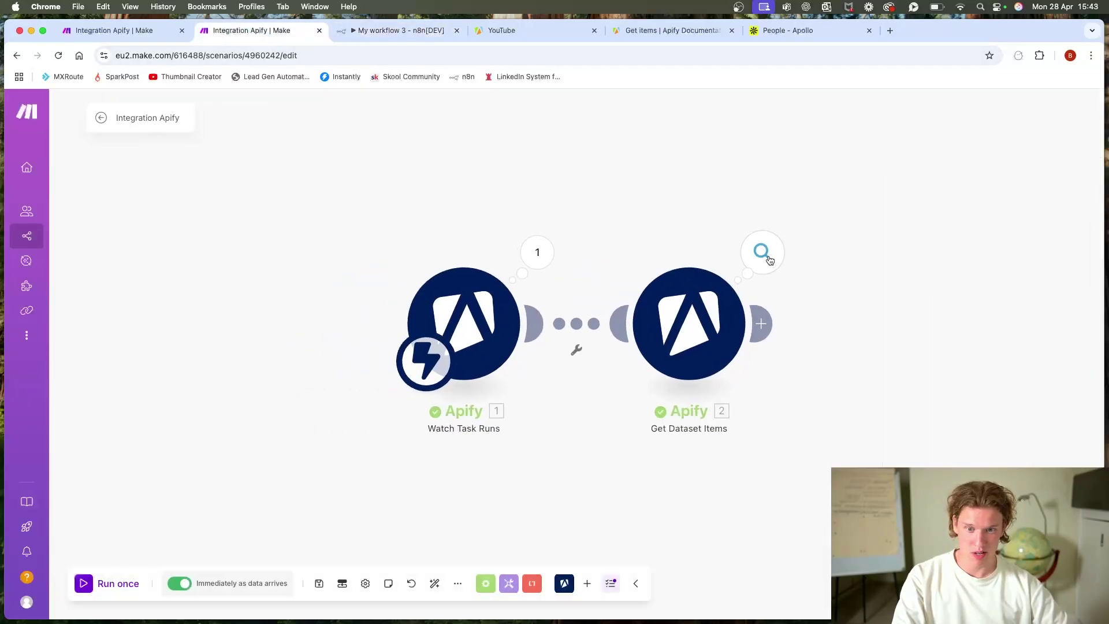
Step: Review the 100 lead bundles in Get Dataset Items' output and check its module settings
left_click(762, 252)
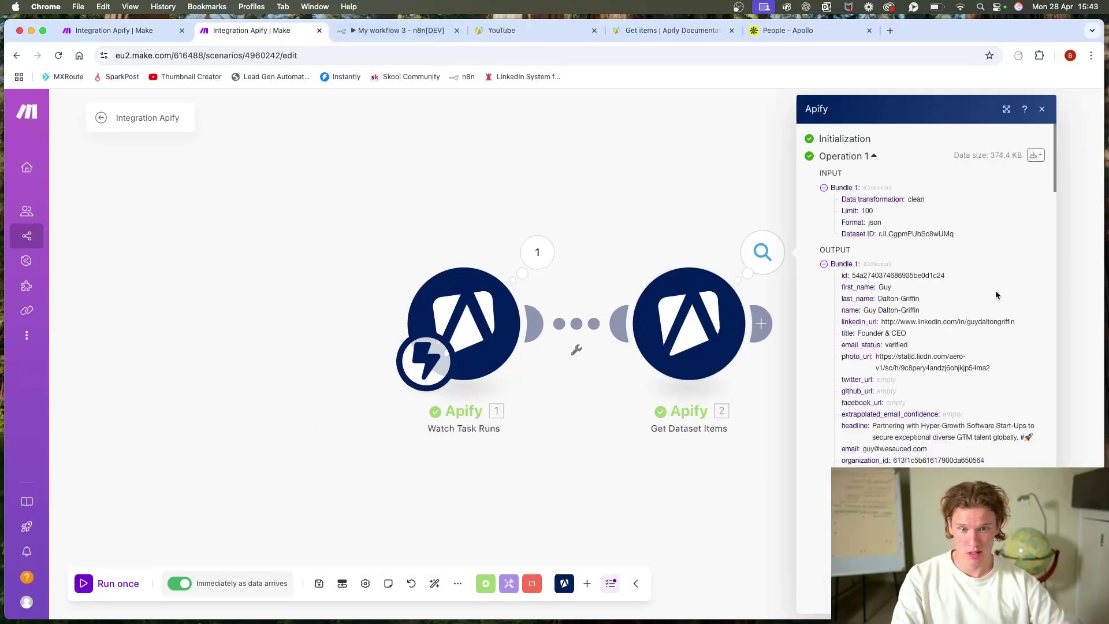
scroll(905, 296, "down", 3)
left_click(1005, 109)
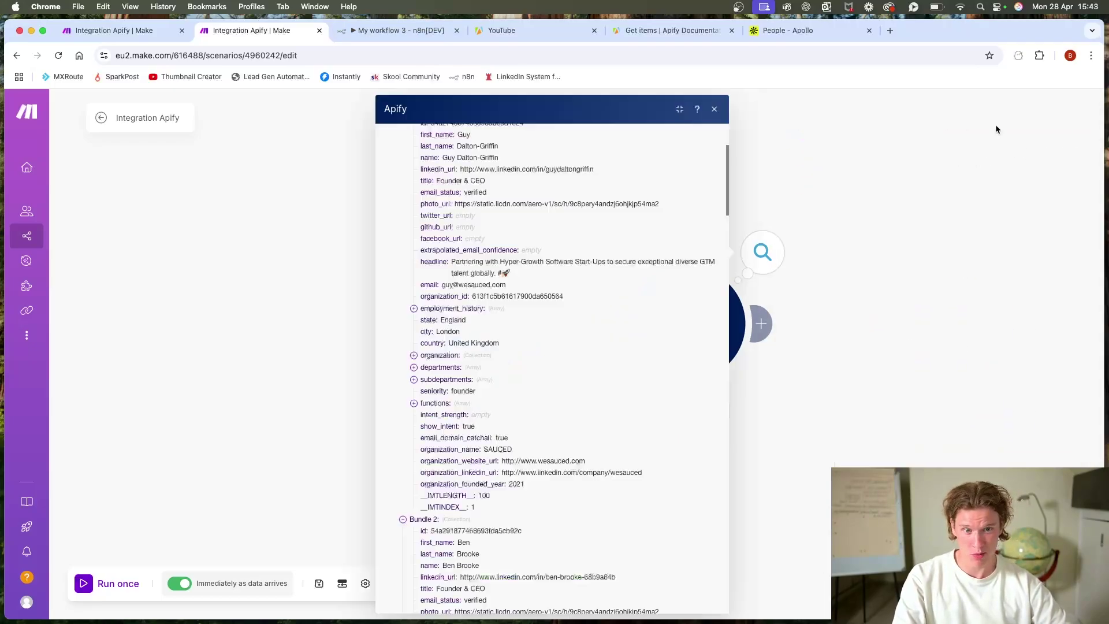
scroll(560, 329, "down", 20)
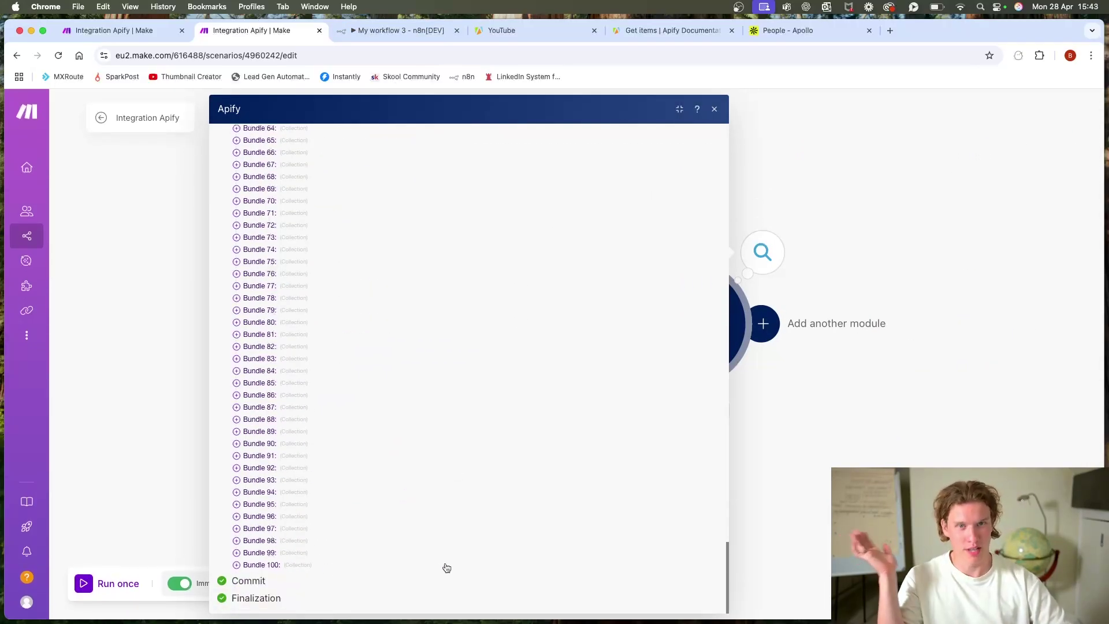
left_click(760, 413)
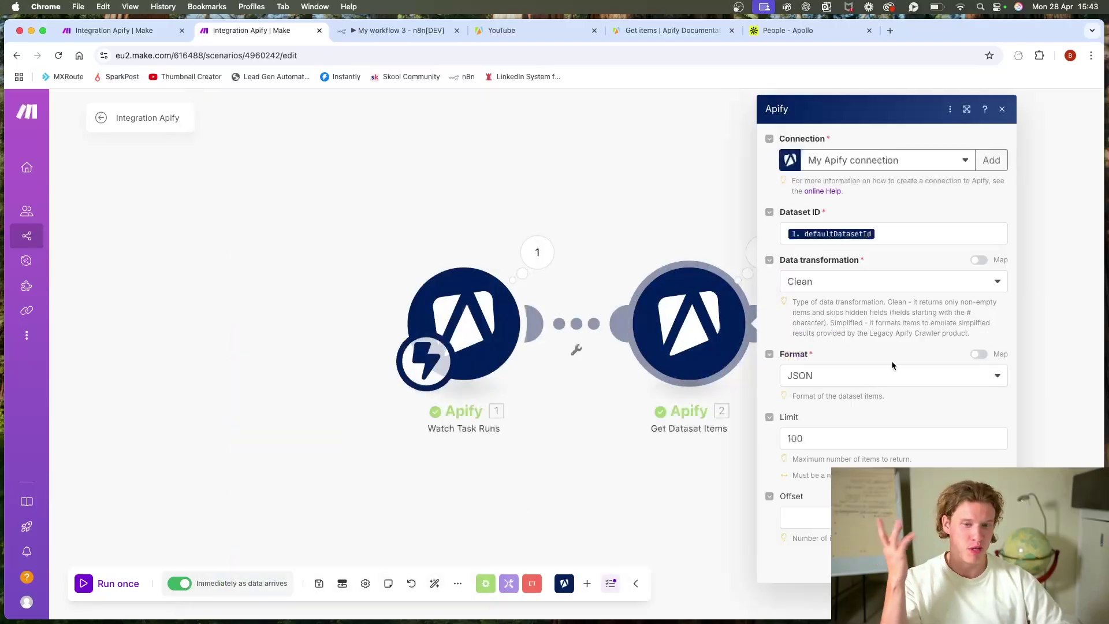
left_click(649, 473)
left_click(380, 36)
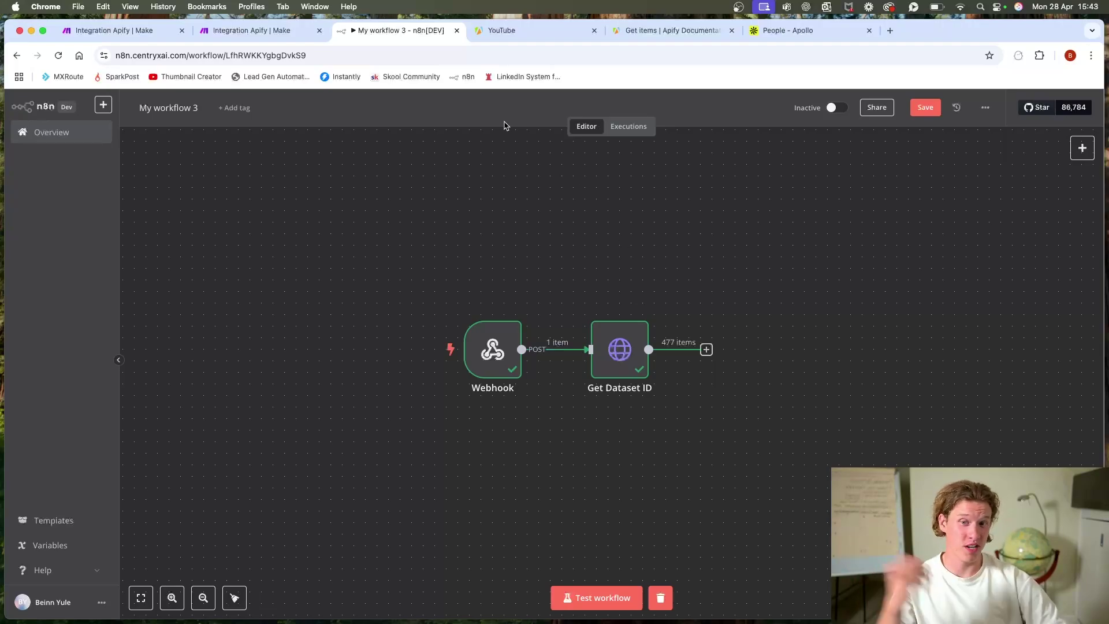
Step: Zoom out the Make canvas, glance at the Apollo people list, then open Scenario settings
left_click(252, 30)
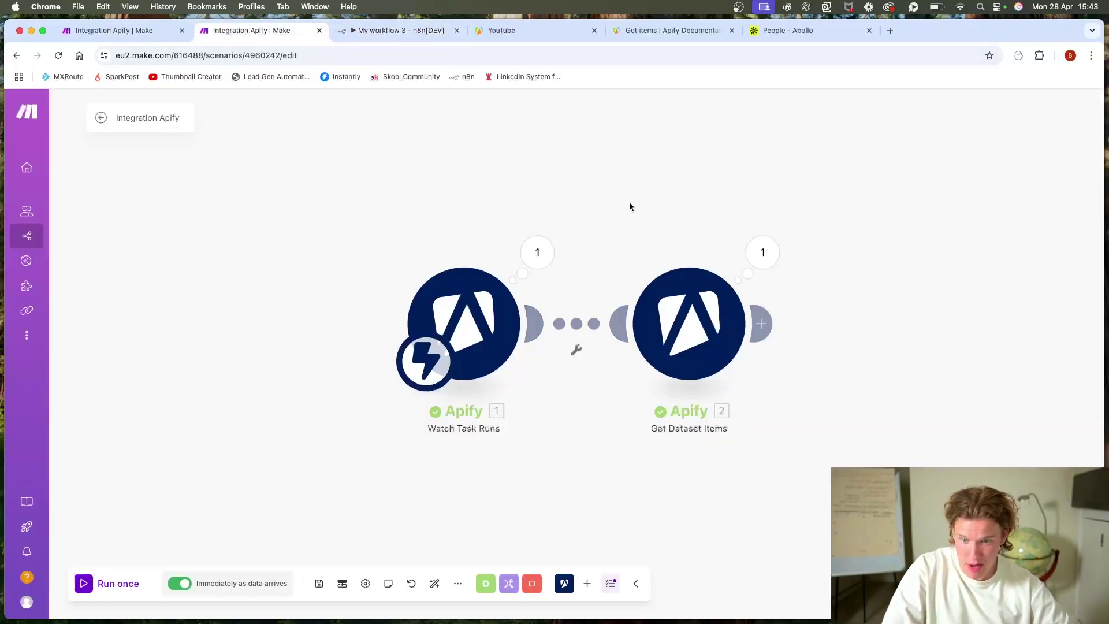
scroll(629, 204, "down", 5)
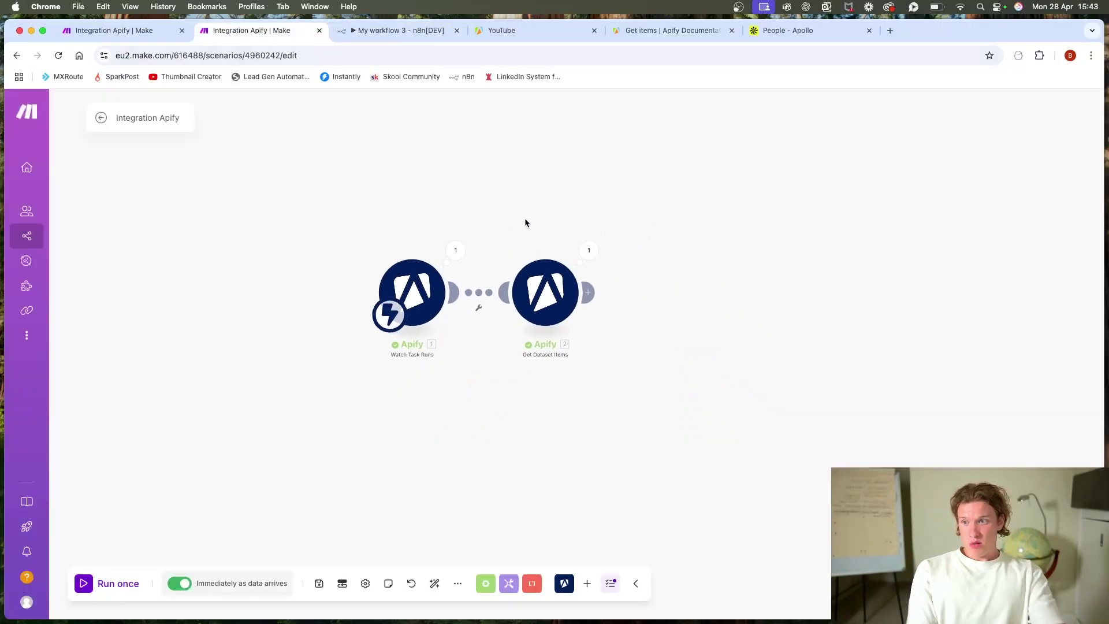
scroll(522, 209, "down", 3)
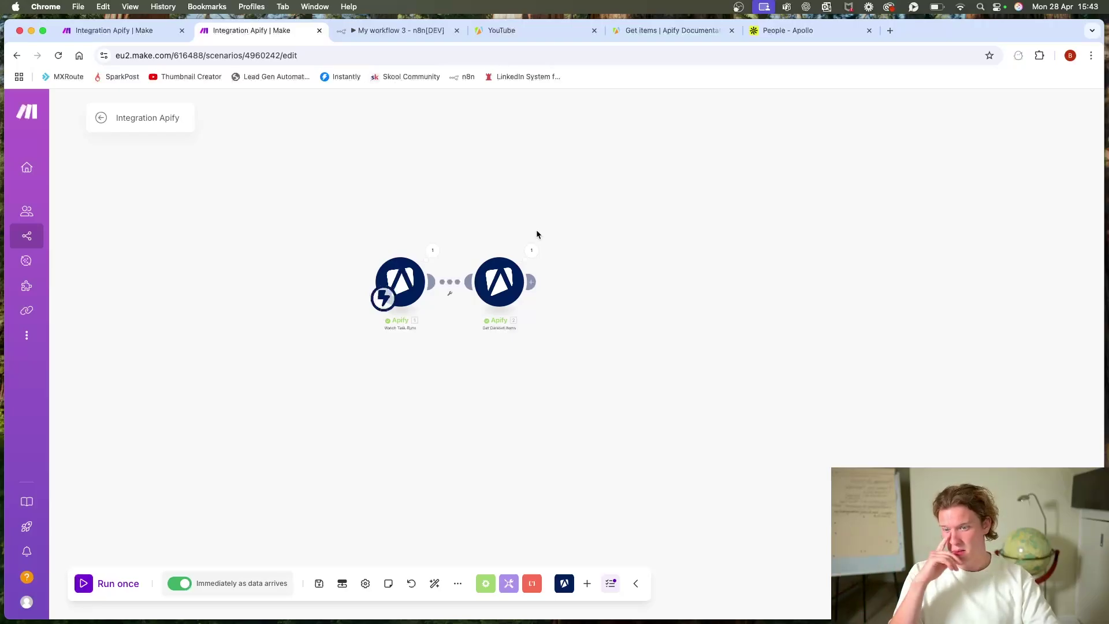
left_click(780, 31)
left_click(254, 32)
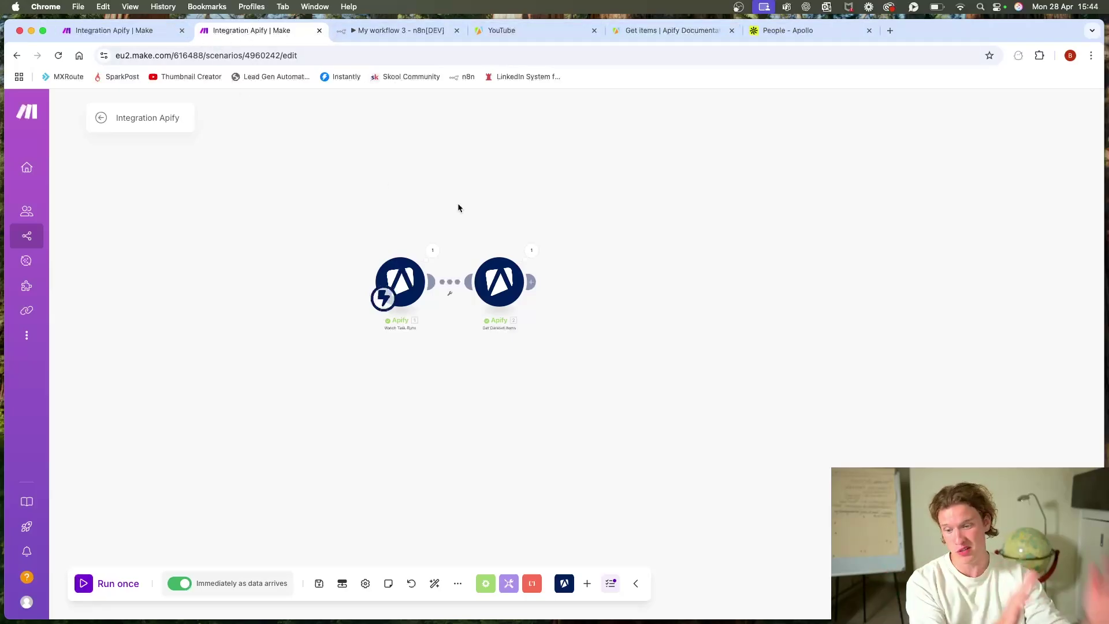
left_click(365, 583)
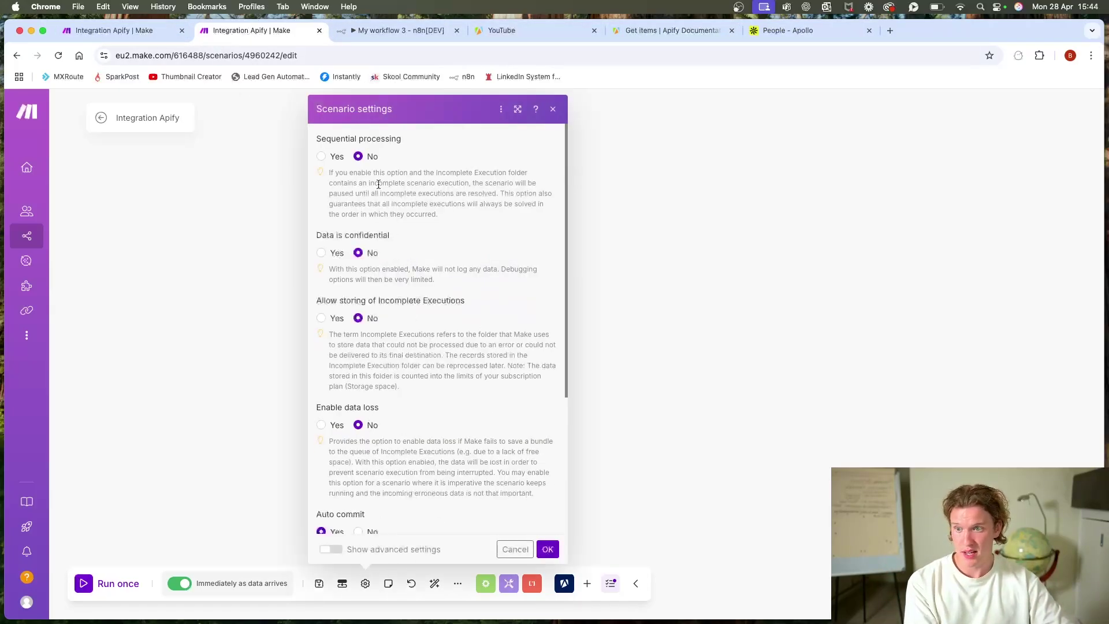
Step: Try Sequential processing Yes, set it back to No, read its explanation, and close the dialog
left_click(328, 159)
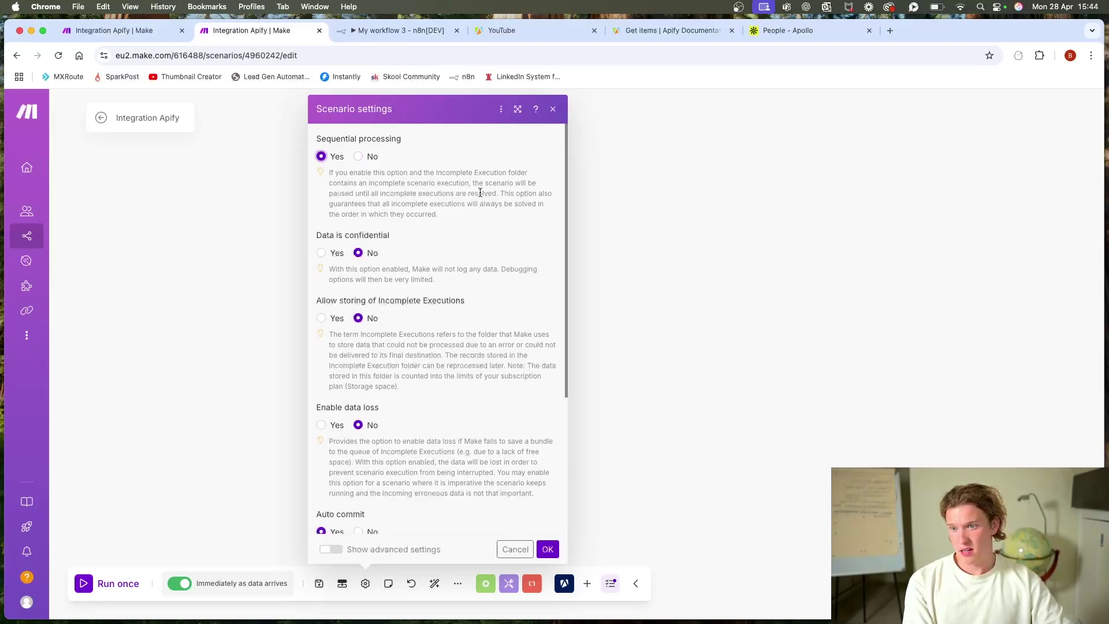
left_click(359, 157)
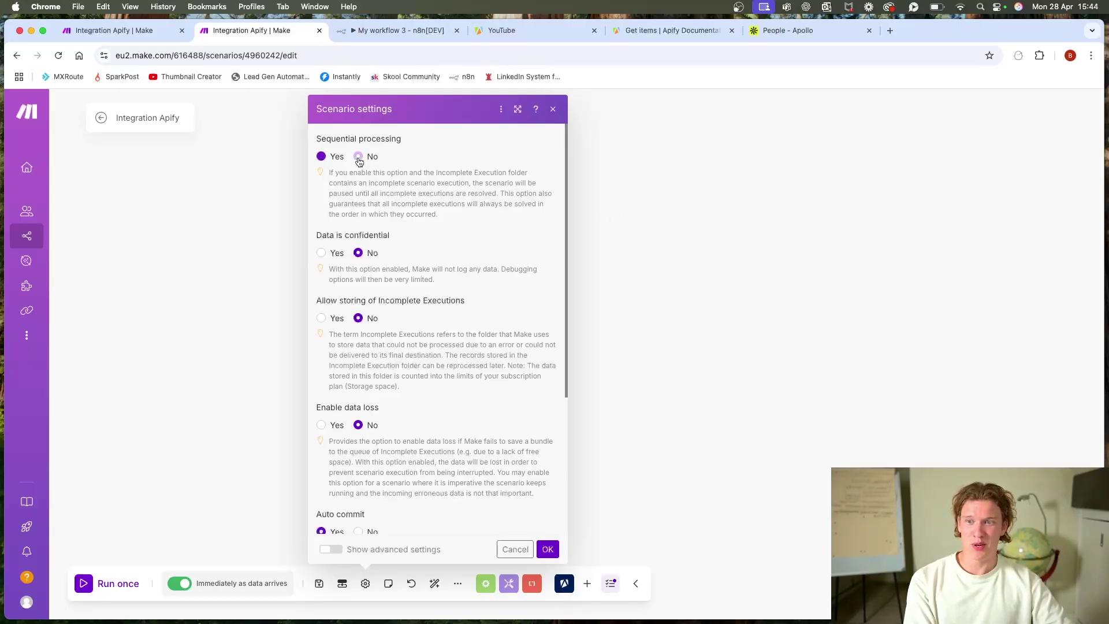
left_click_drag(348, 173, 452, 189)
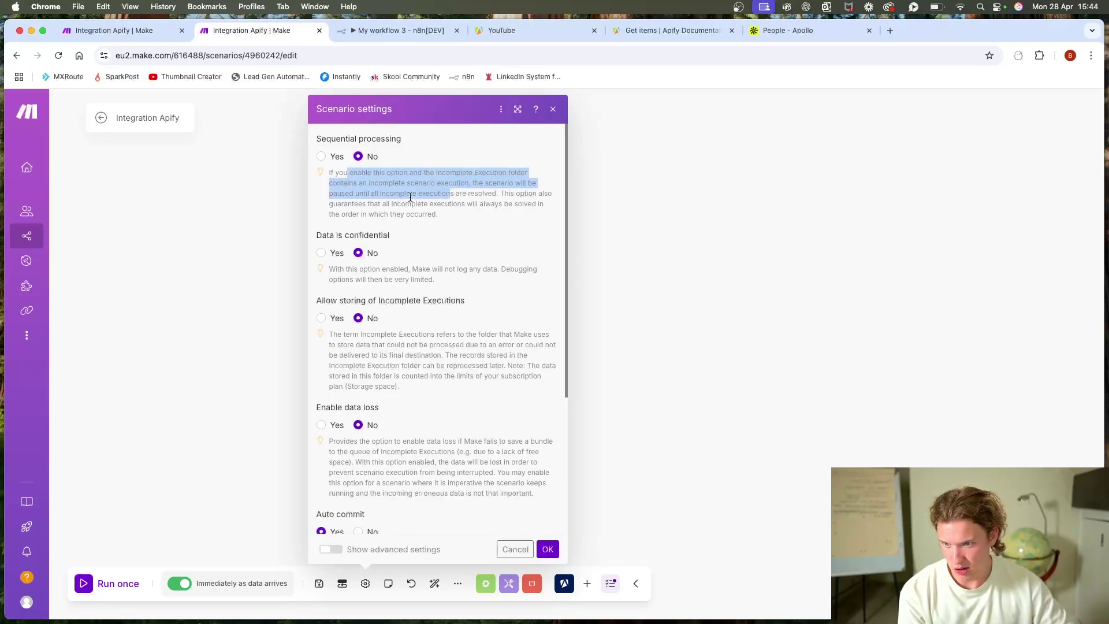
left_click_drag(334, 204, 454, 215)
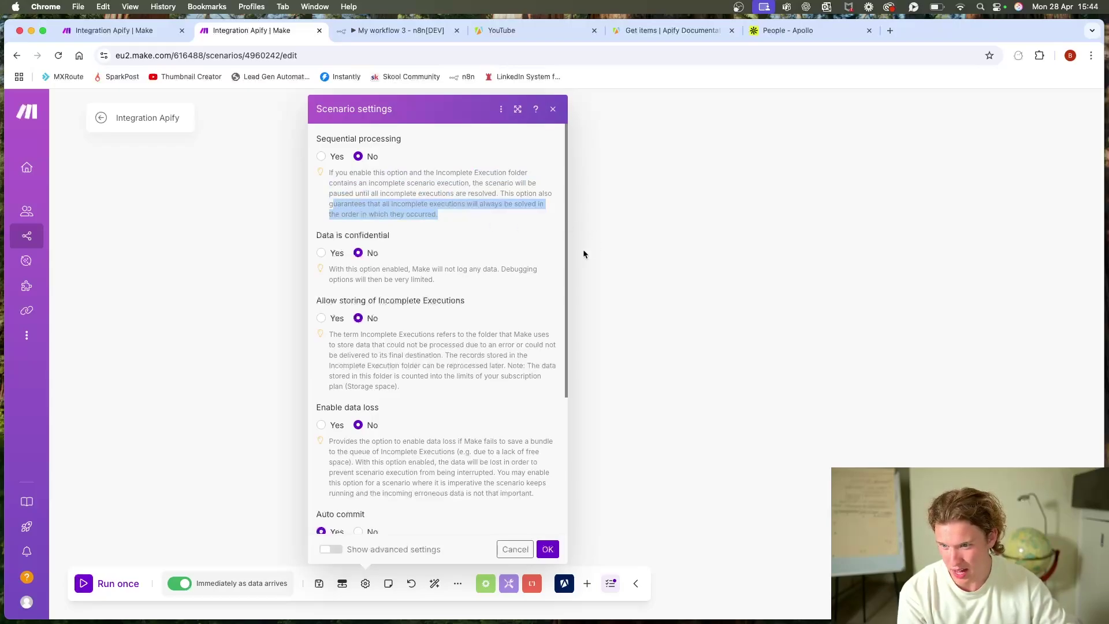
left_click(641, 275)
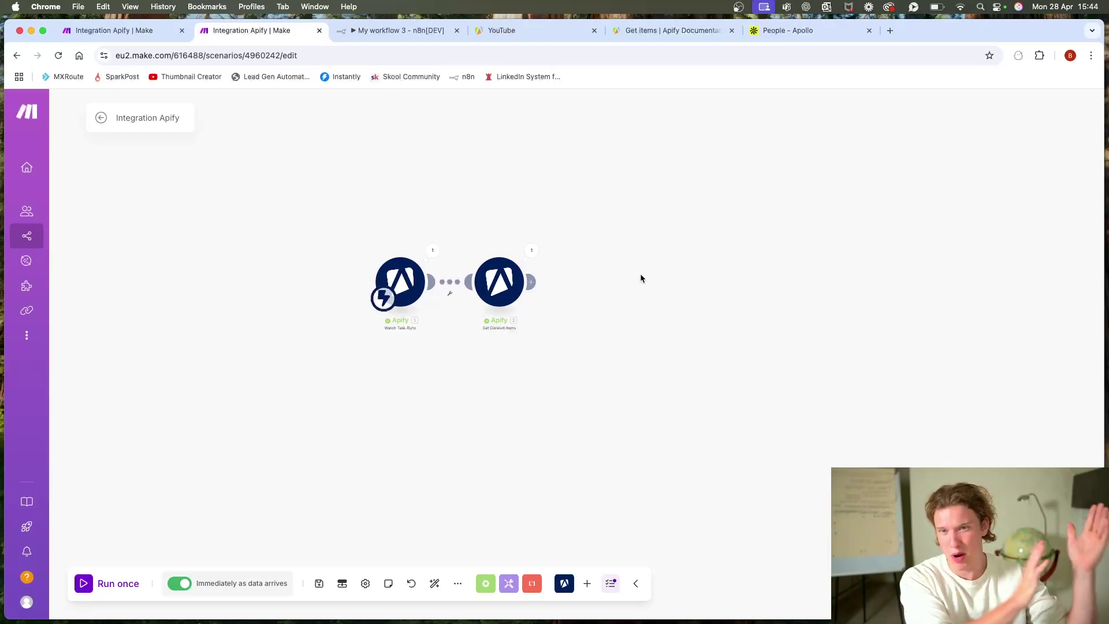
Step: Glance at n8n, then back in Make select both Apify modules
left_click(369, 31)
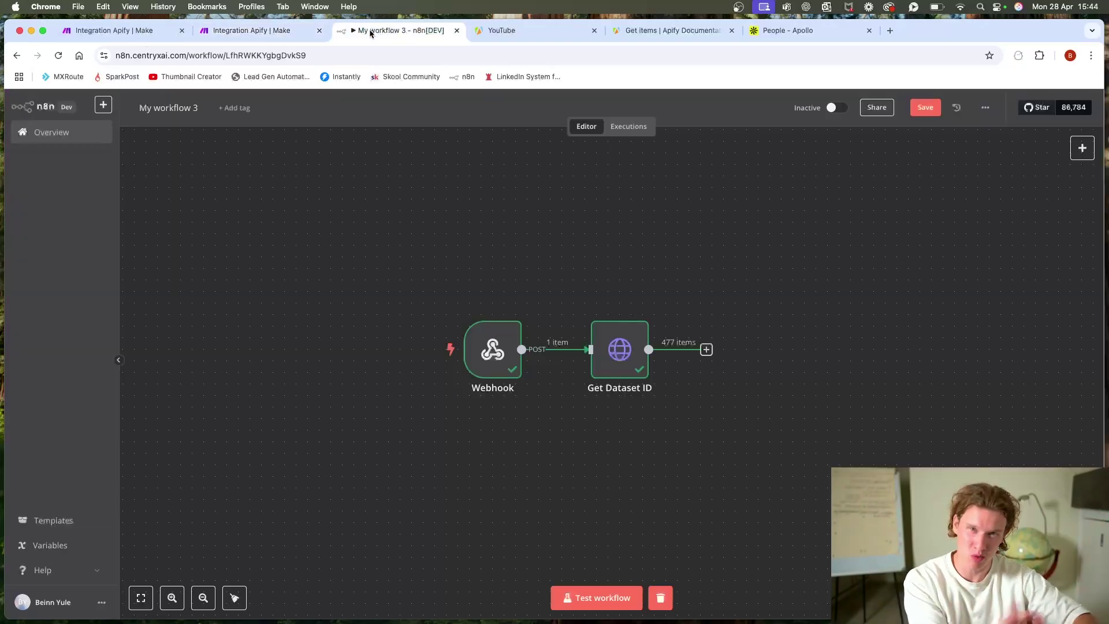
mouse_move(441, 295)
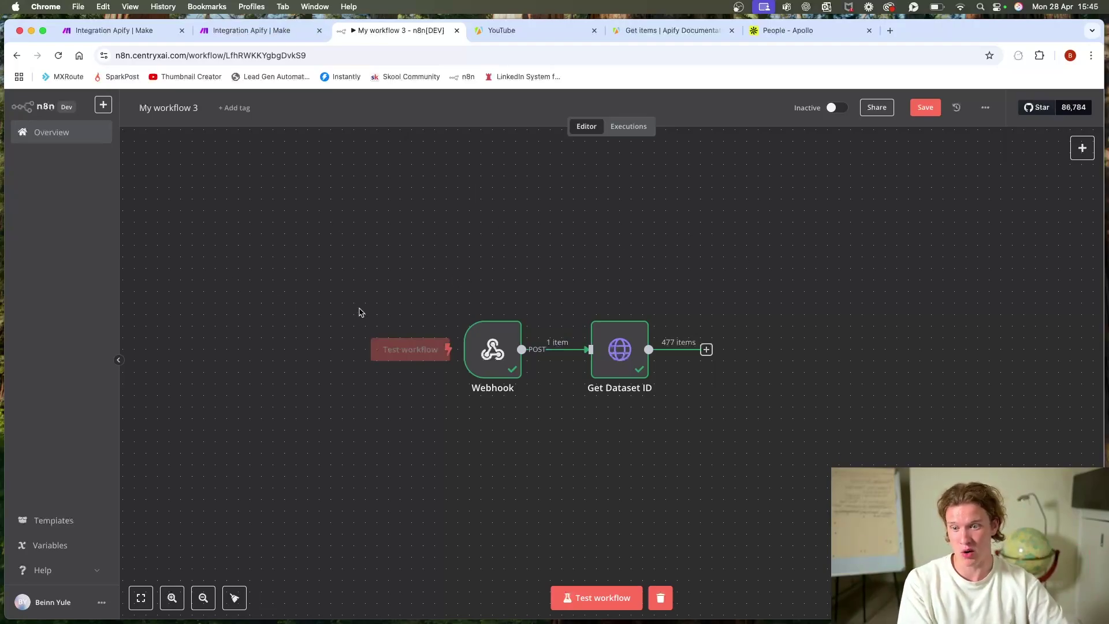
left_click(245, 30)
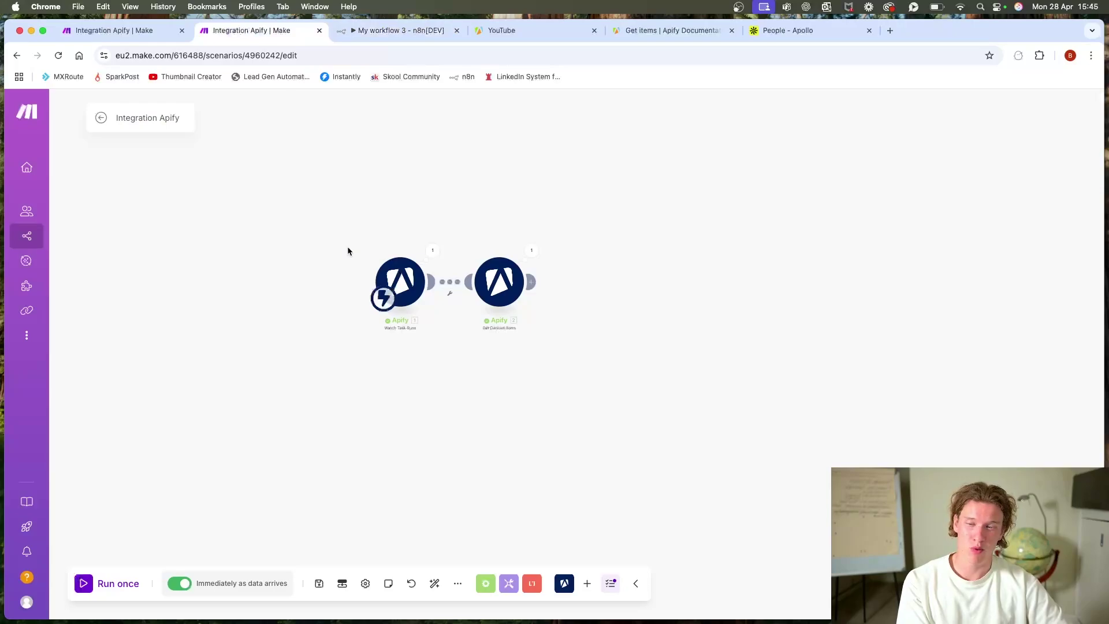
left_click_drag(302, 240, 702, 416)
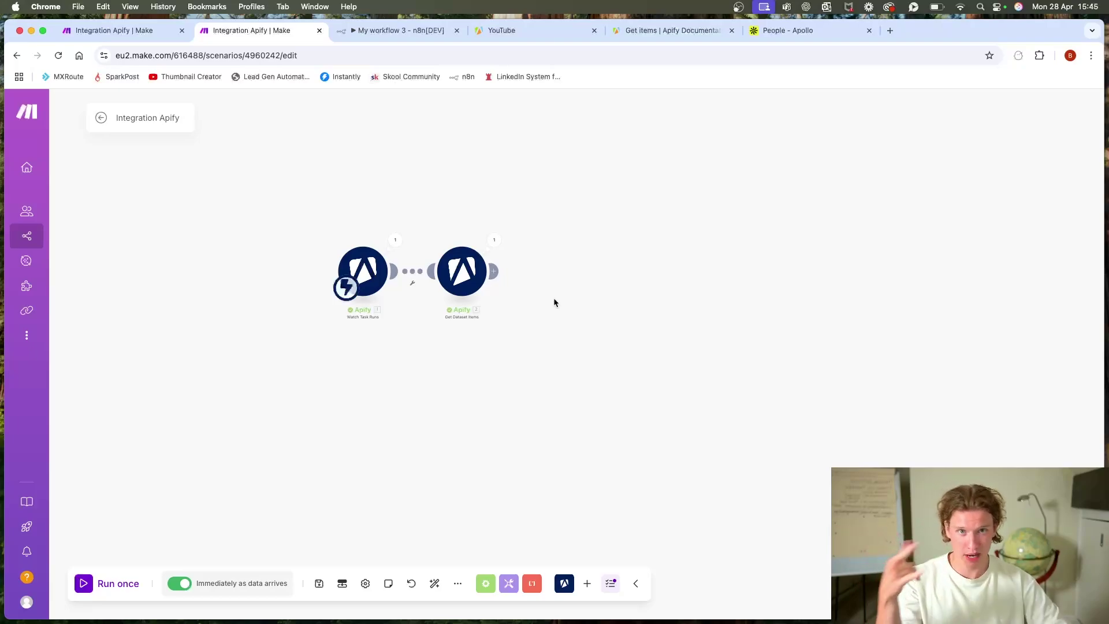
Step: Add an HTTP Make a request module after Get Dataset Items
left_click(494, 271)
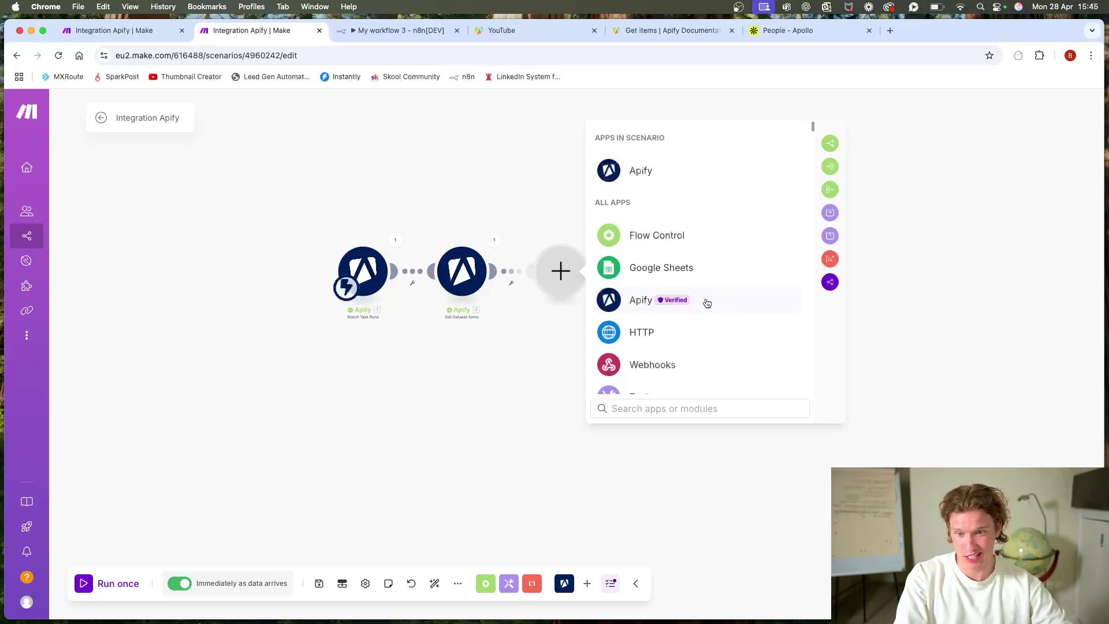
left_click(692, 330)
scroll(700, 288, "down", 3)
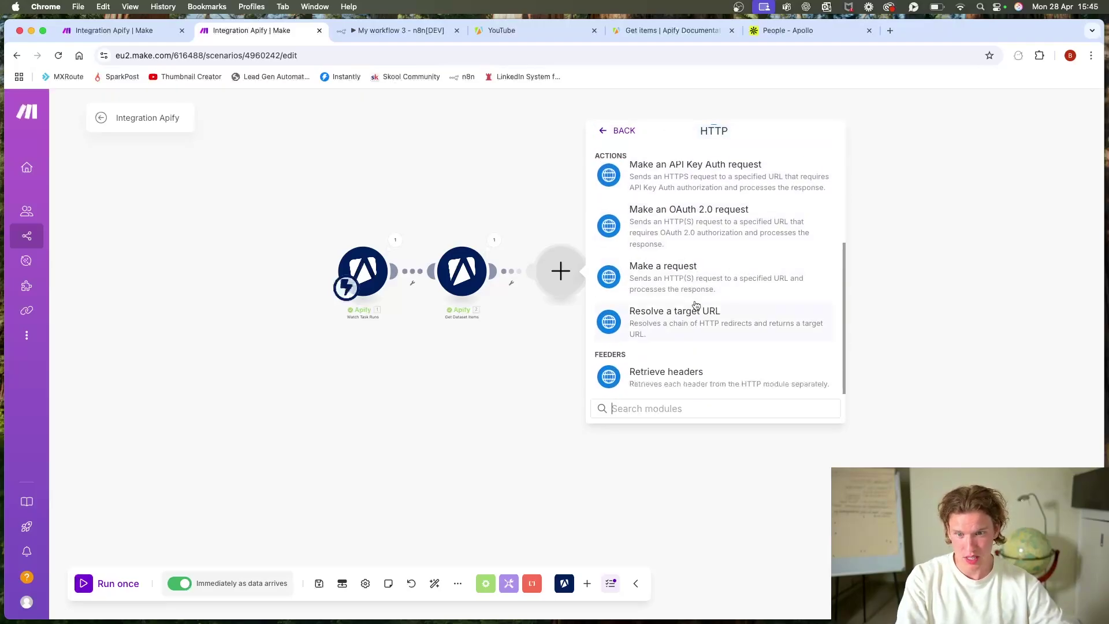
left_click(696, 267)
left_click(637, 198)
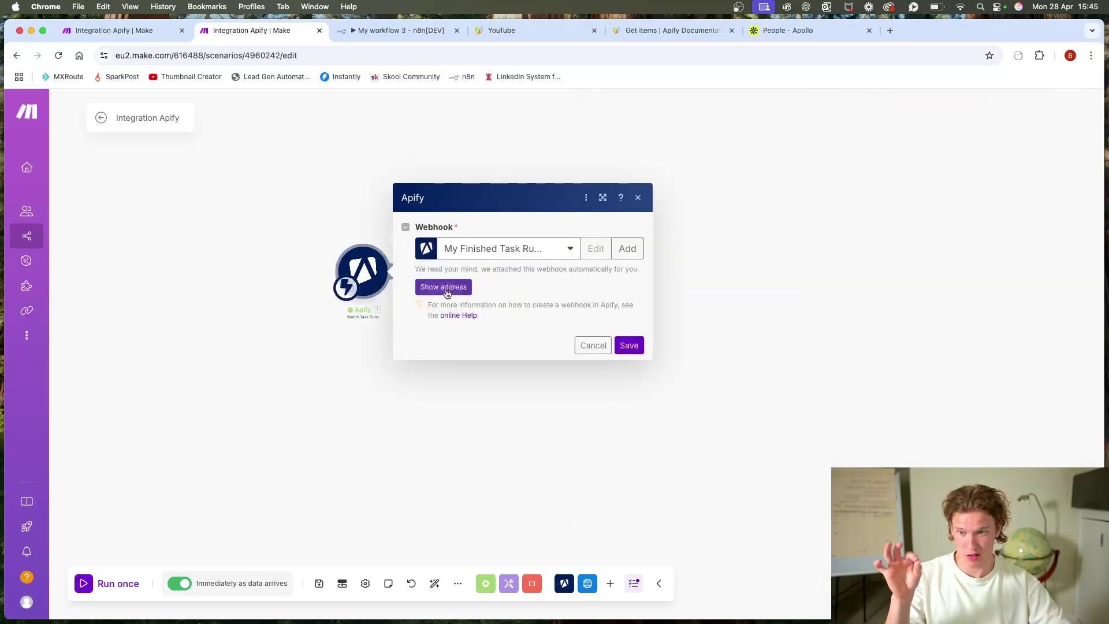
Step: Reveal and copy the Watch Task Runs webhook address
left_click(446, 292)
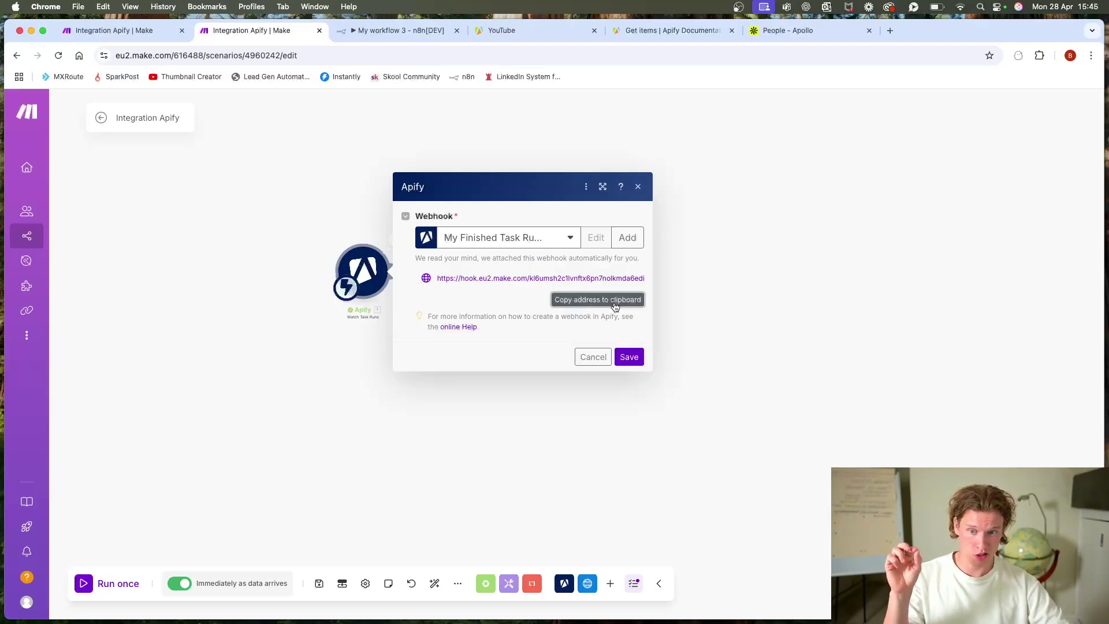
left_click(615, 299)
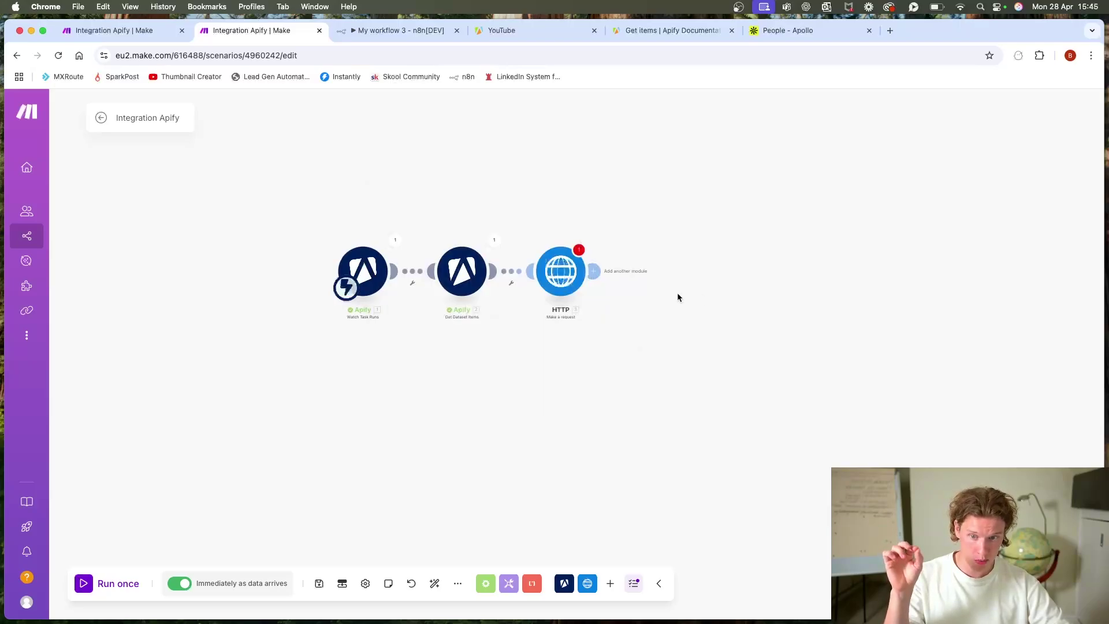
left_click(560, 269)
Step: Paste the webhook URL and set method POST, body type Raw, content type JSON
left_click(696, 198)
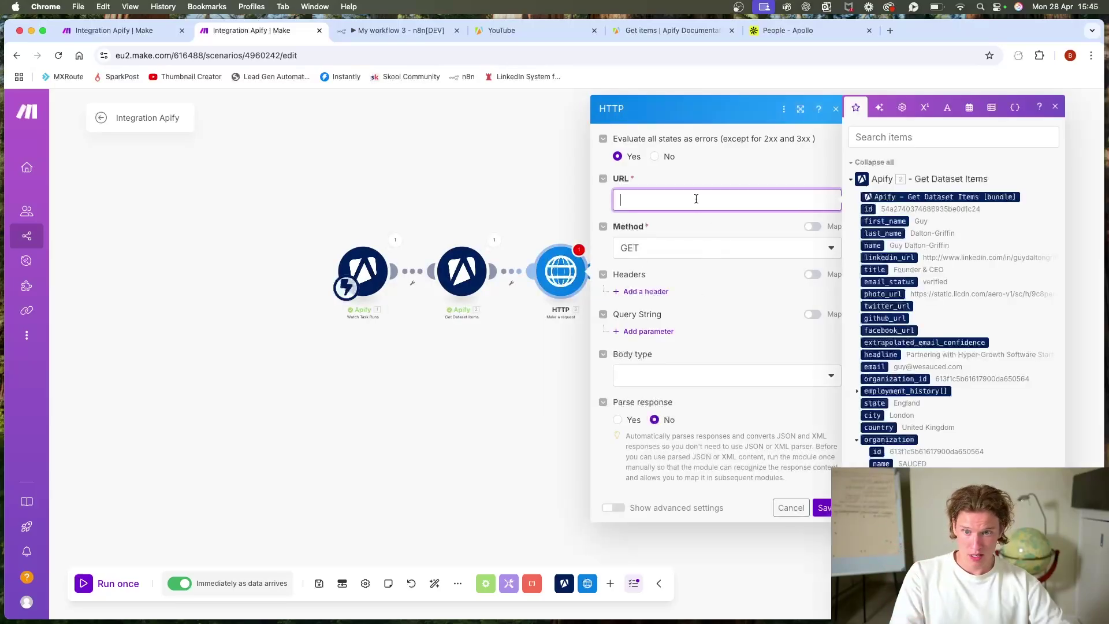
key("super+v")
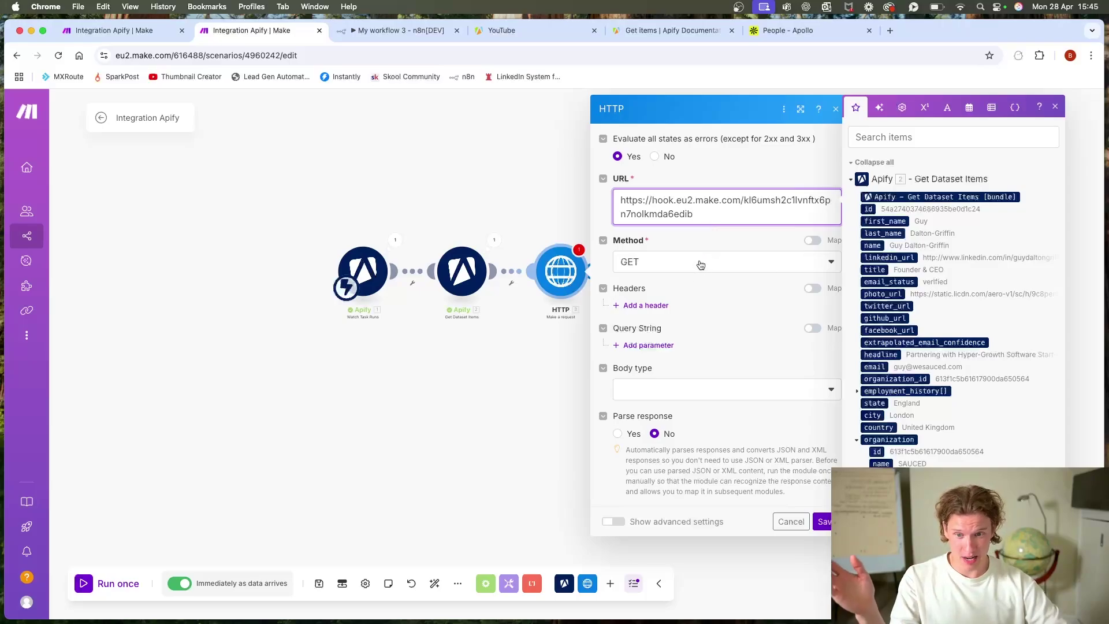
left_click(722, 261)
left_click(671, 321)
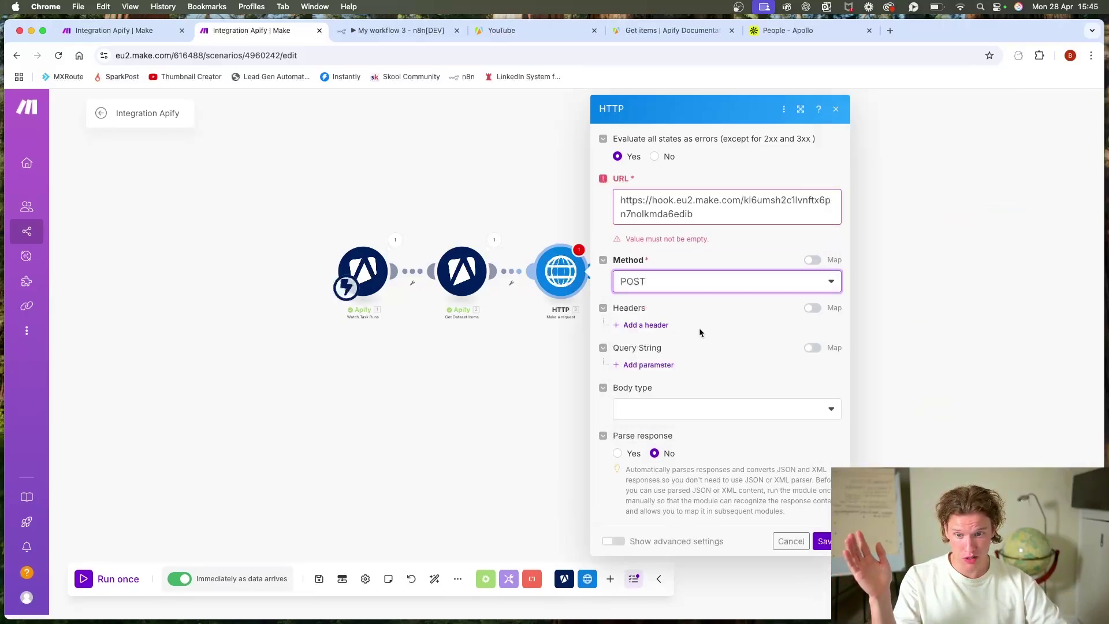
left_click(716, 410)
left_click(684, 457)
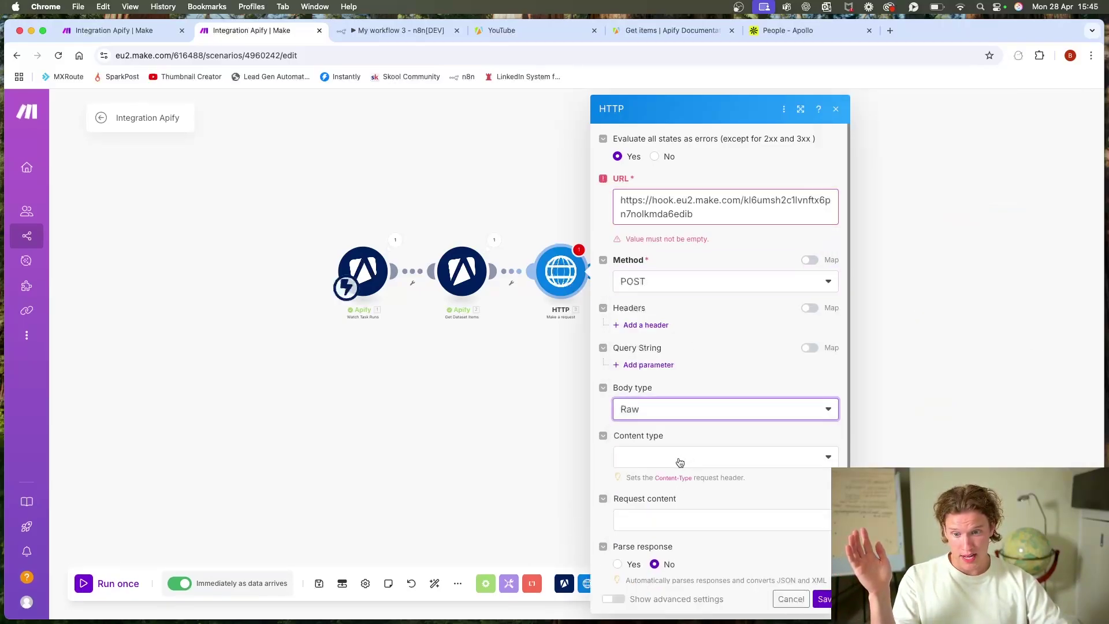
left_click(683, 461)
left_click(716, 518)
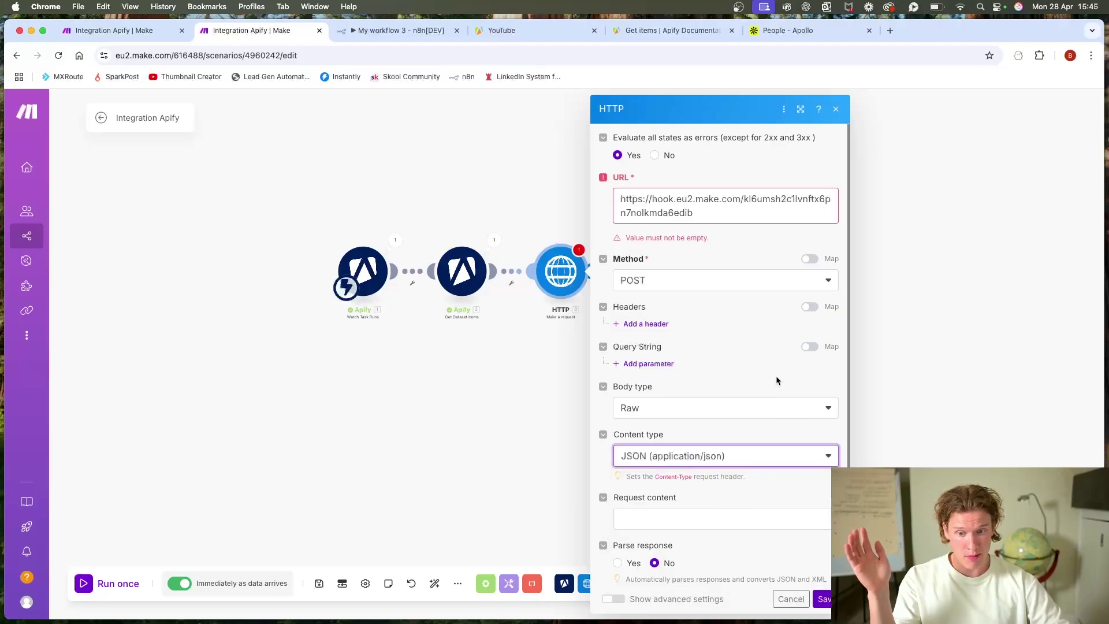
Step: Start the JSON body with a firstName field mapped to first_name
scroll(777, 378, "down", 2)
left_click(716, 467)
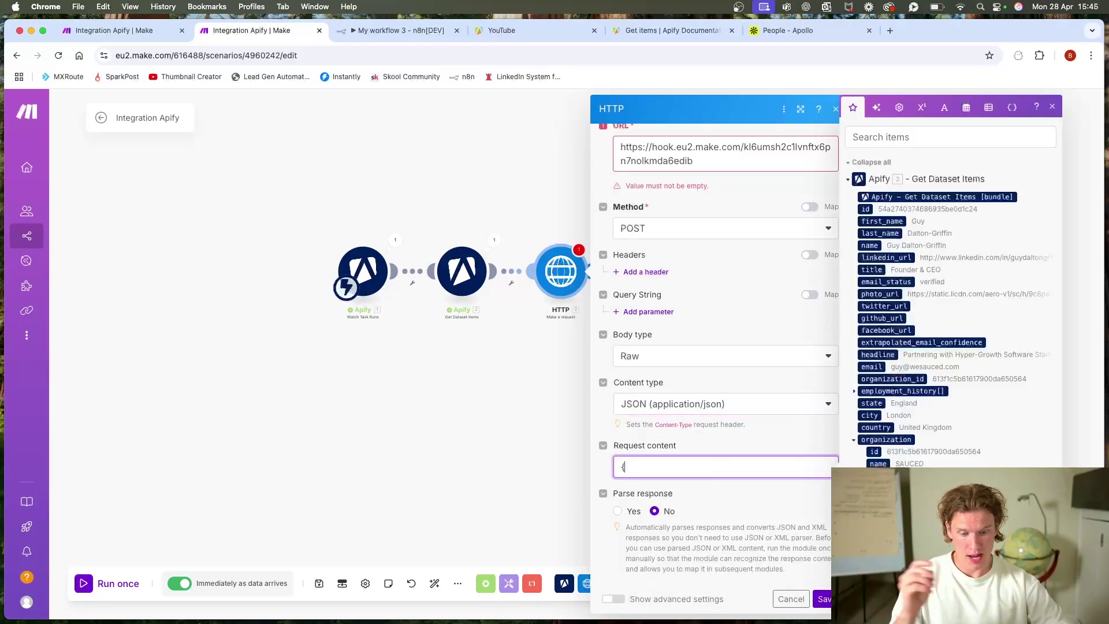
type("{")
key("Return")
key("Return")
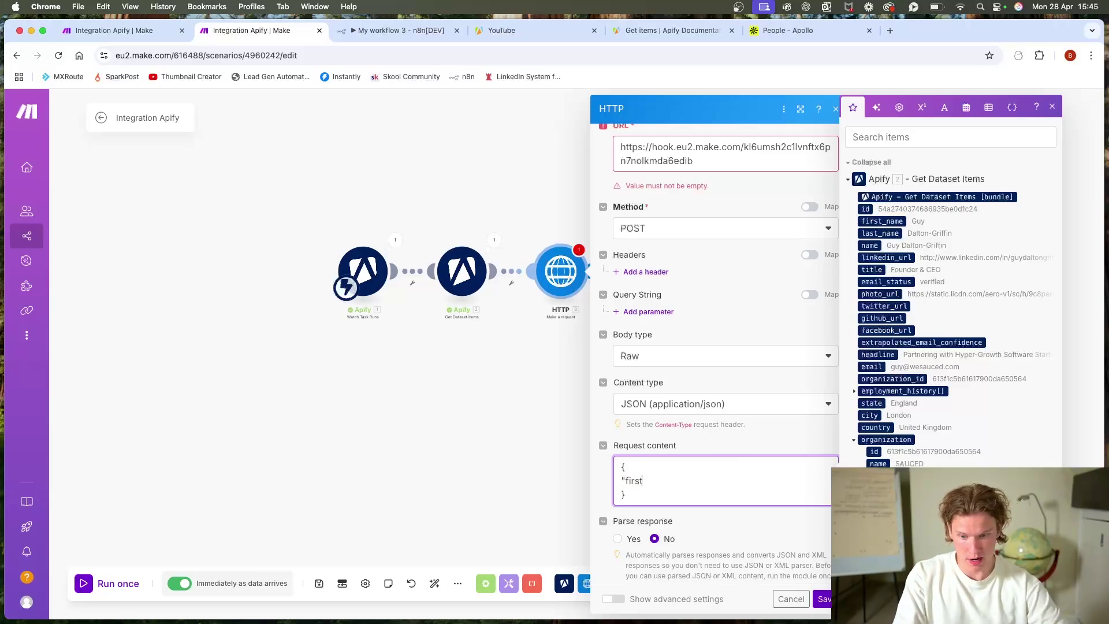
type("\"firstName")
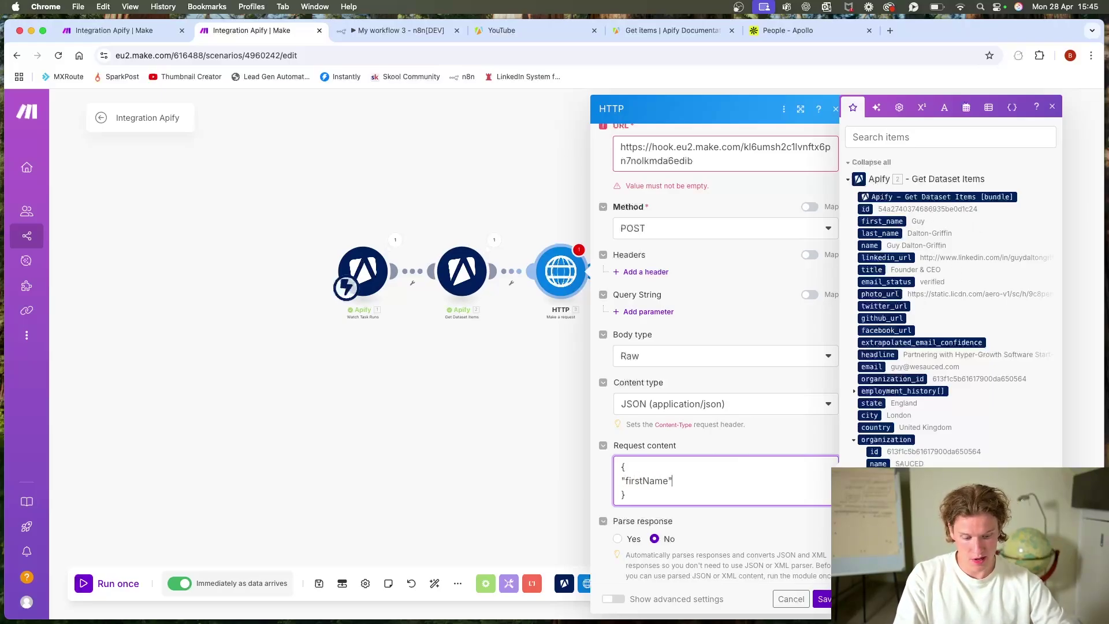
type("\": \"\",")
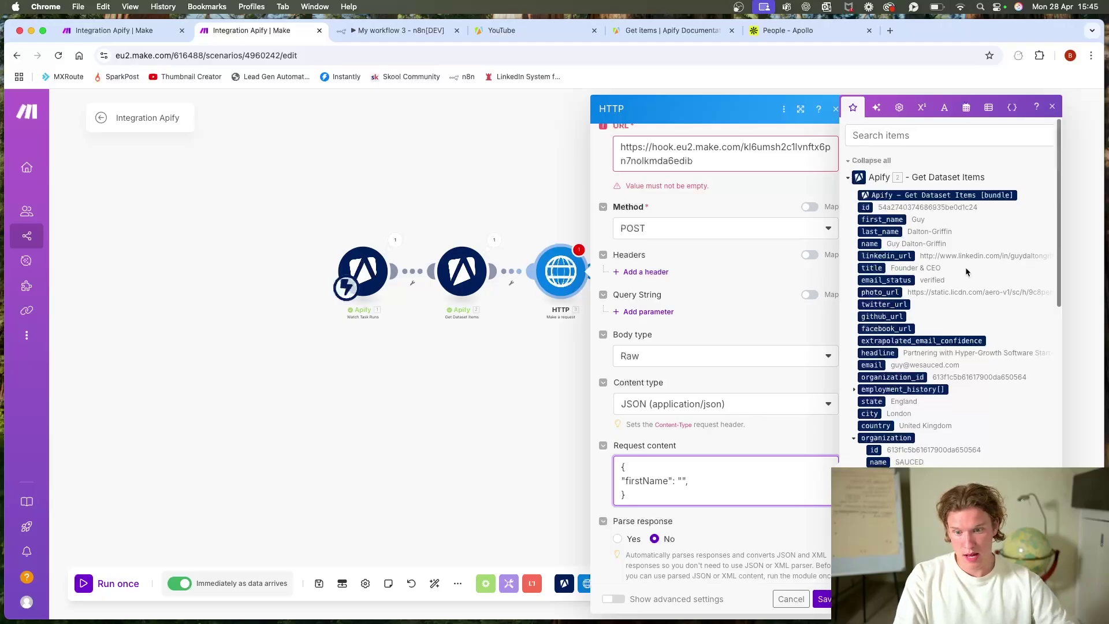
key("Left")
key("Left")
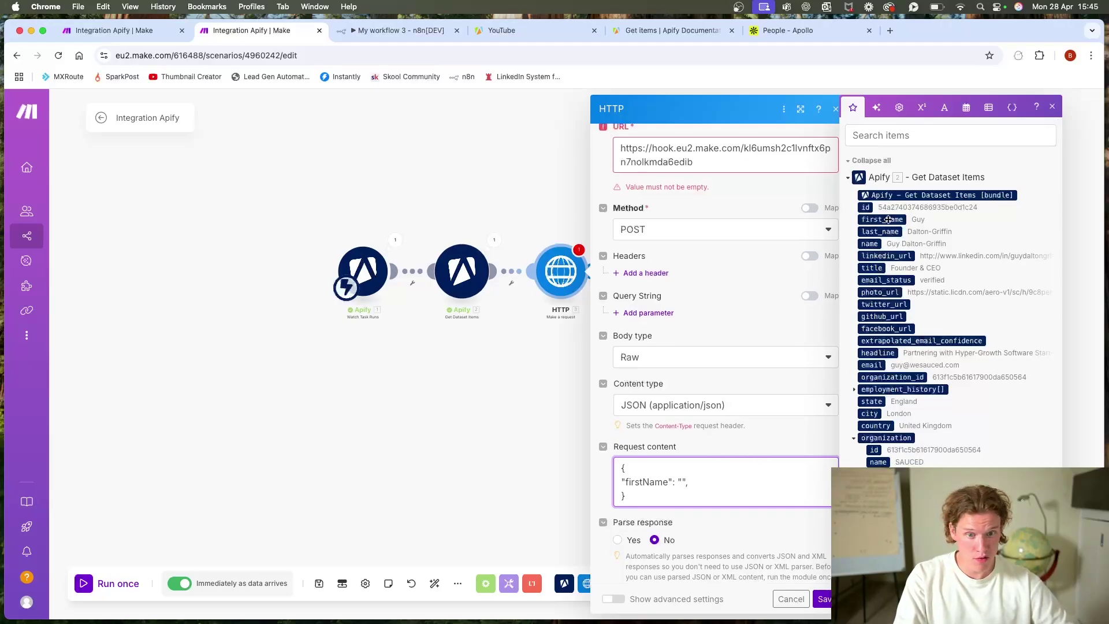
left_click_drag(882, 220, 680, 485)
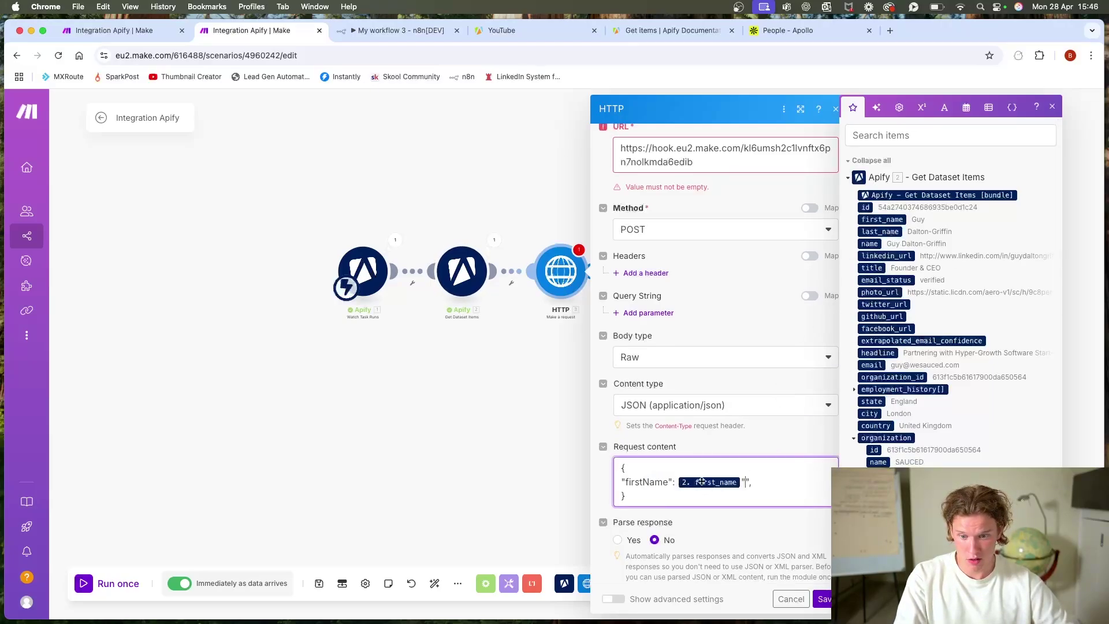
key("BackSpace")
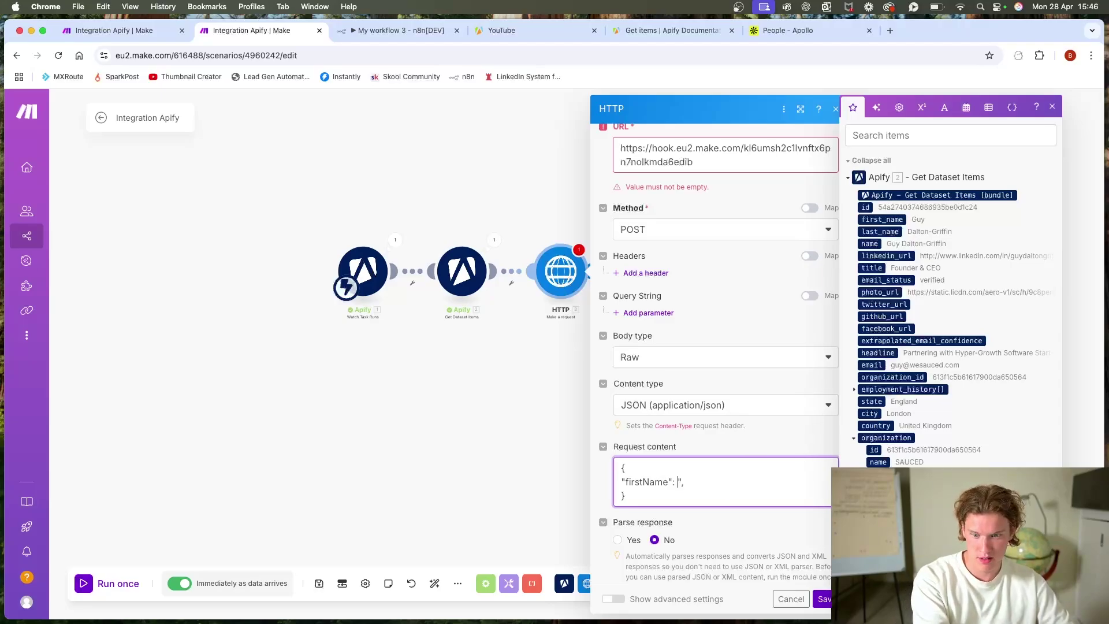
left_click(881, 220)
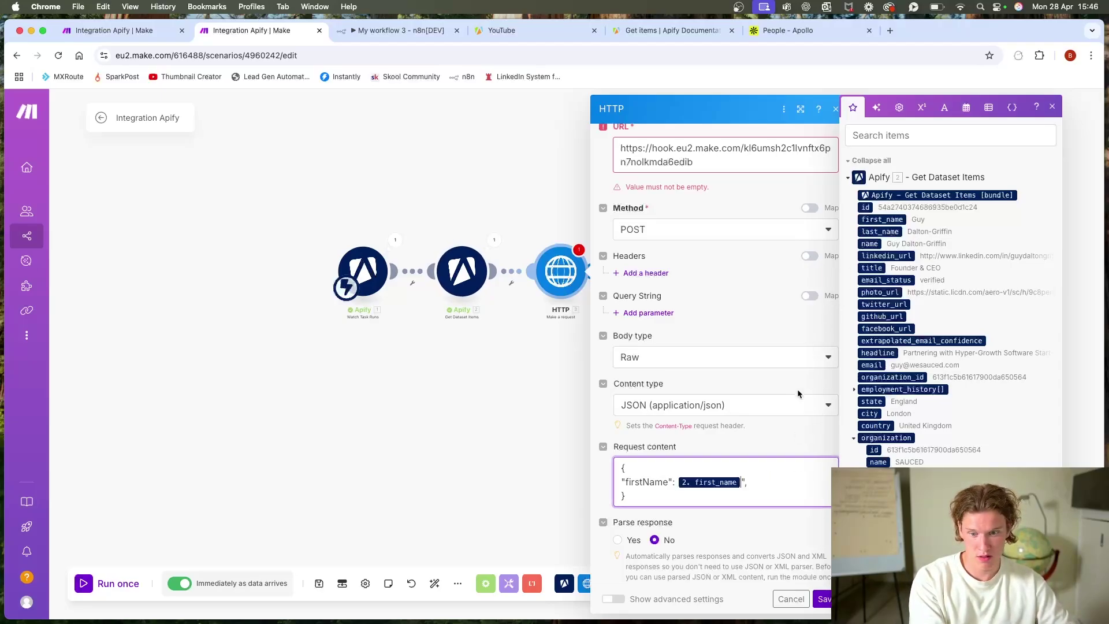
type("\"")
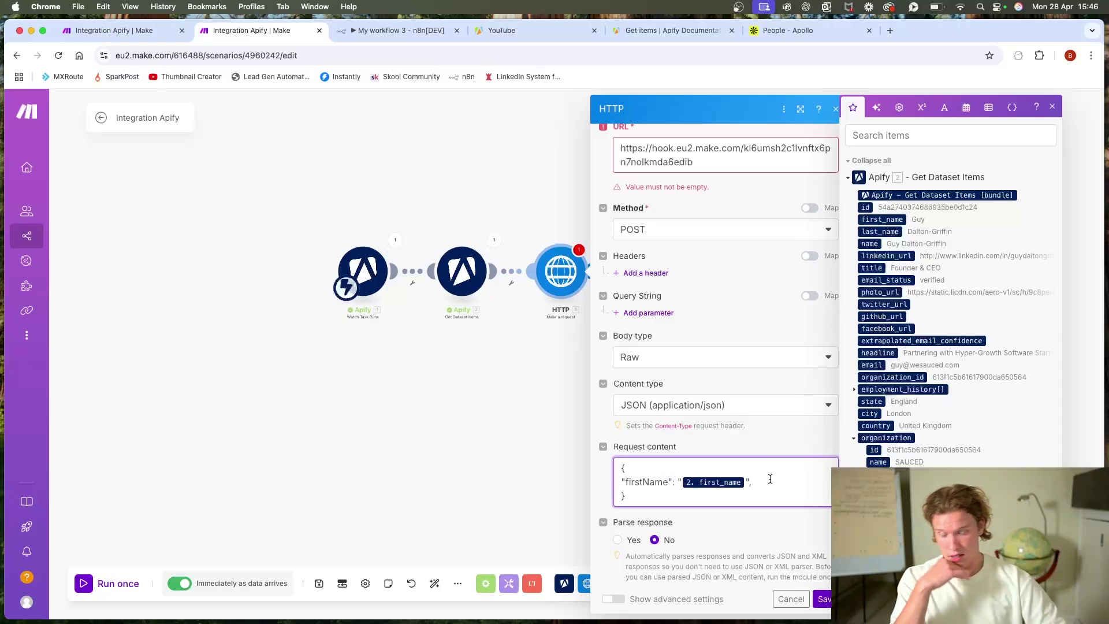
left_click(771, 477)
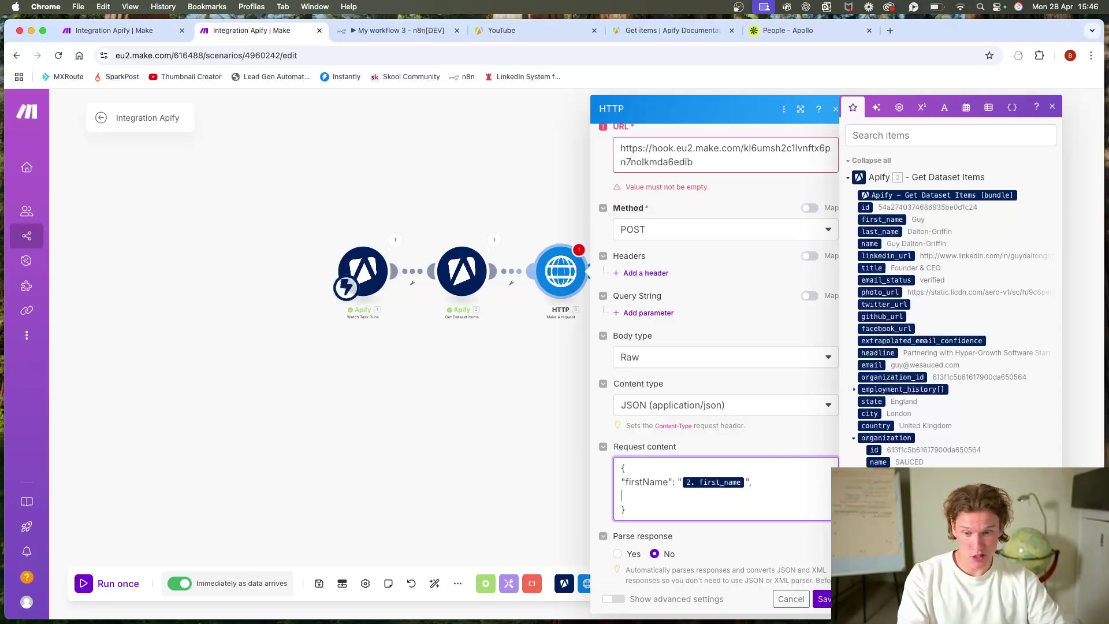
key("Return")
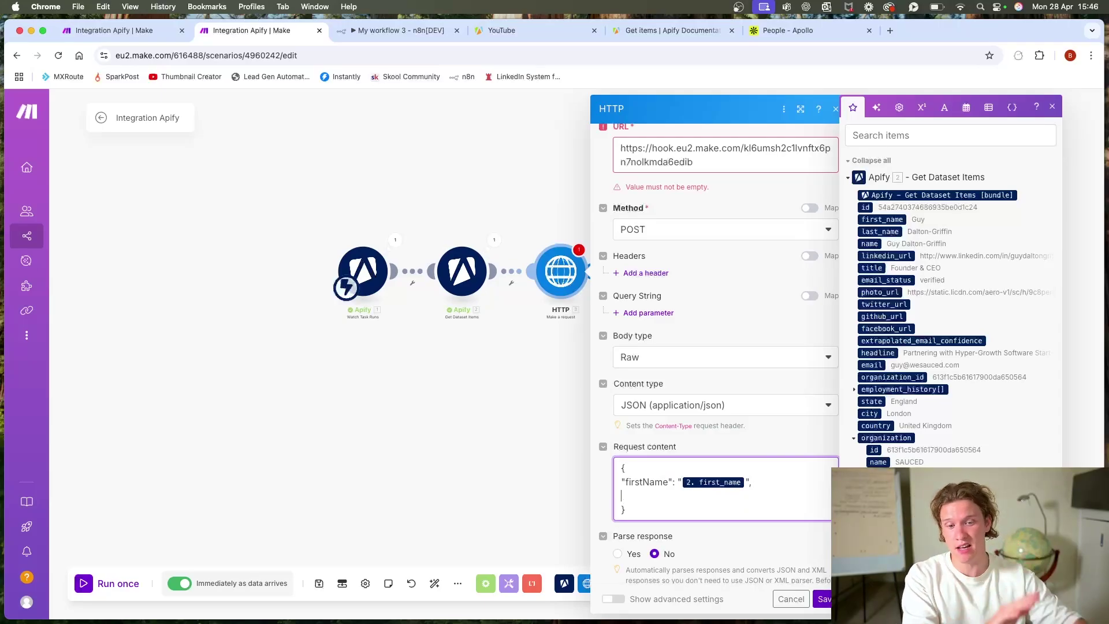
Step: Add a lastName field mapped to last_name and close the HTTP module settings
scroll(971, 358, "down", 5)
scroll(972, 358, "down", 1)
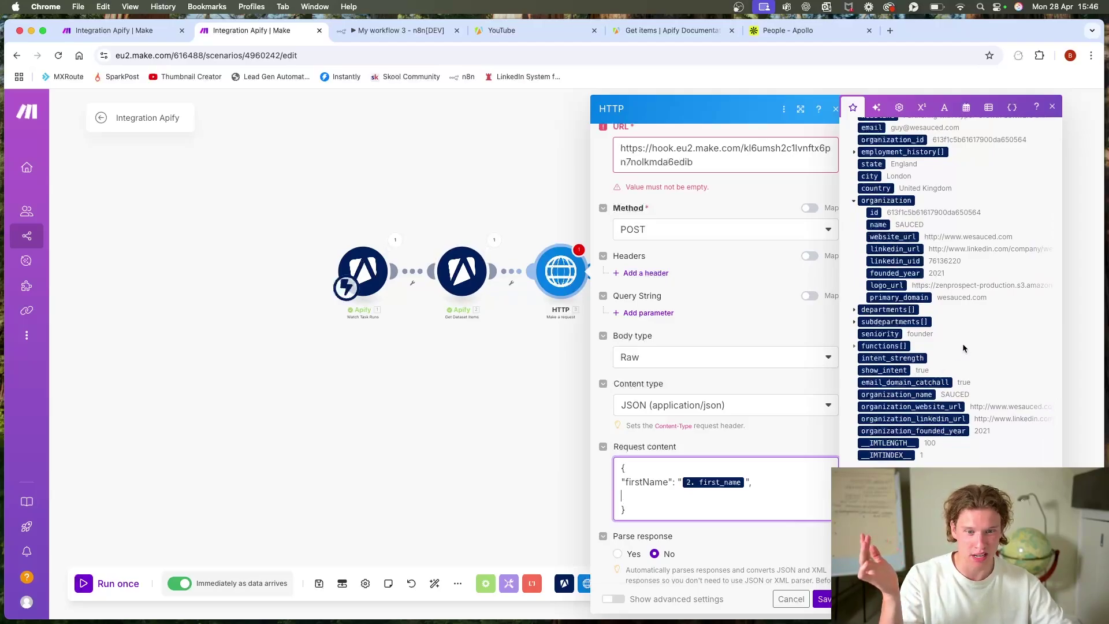
scroll(976, 358, "down", 1)
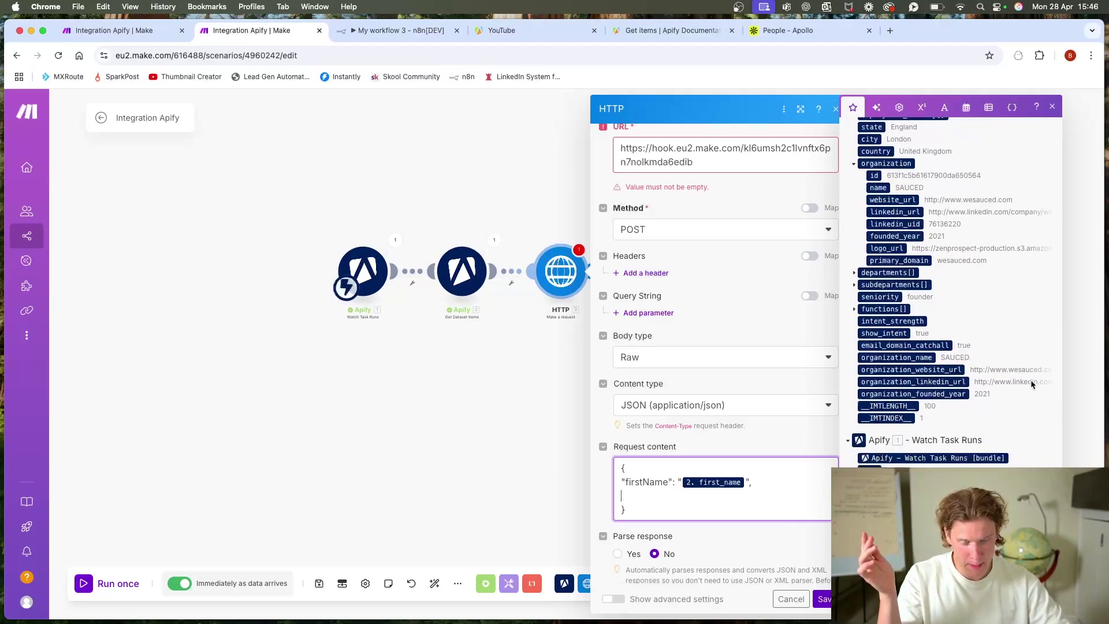
scroll(1018, 390, "down", 1)
scroll(1005, 404, "up", 3)
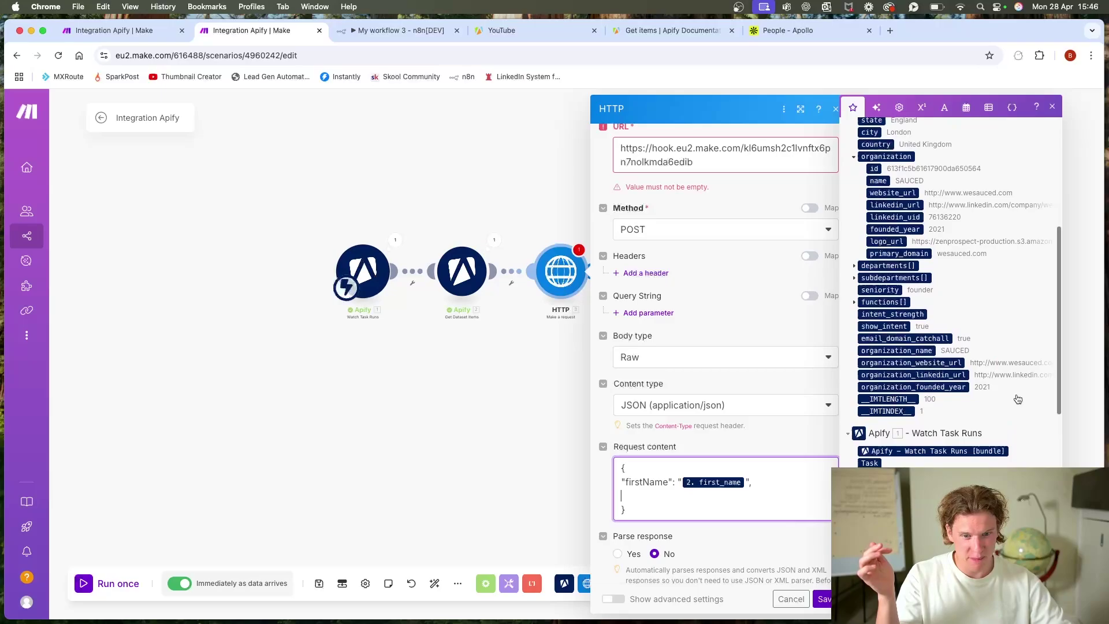
scroll(891, 240, "up", 3)
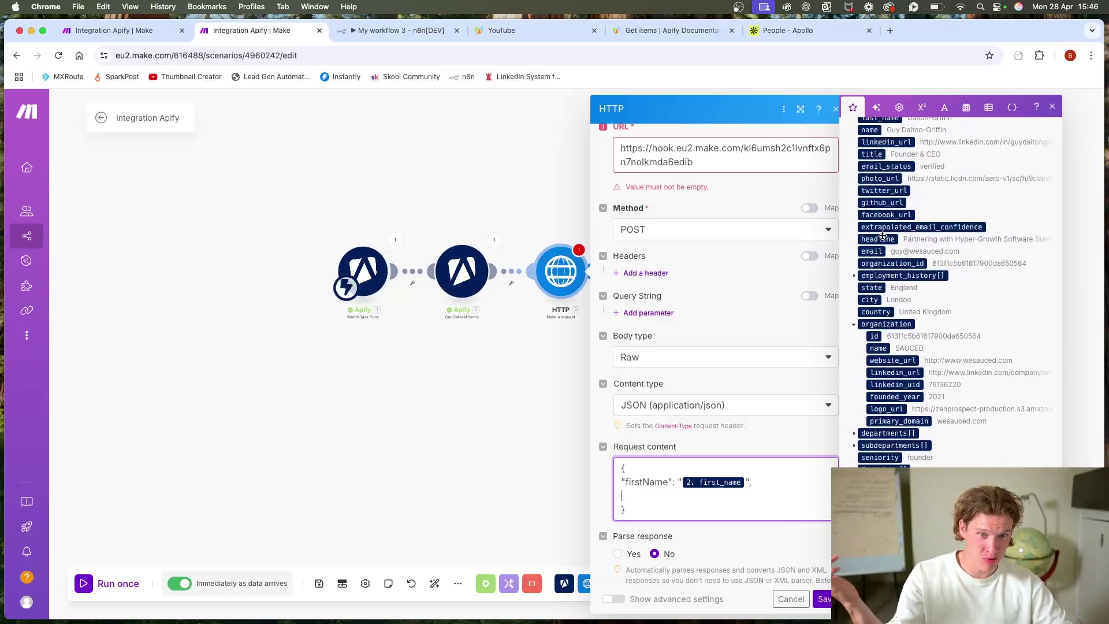
scroll(891, 240, "up", 3)
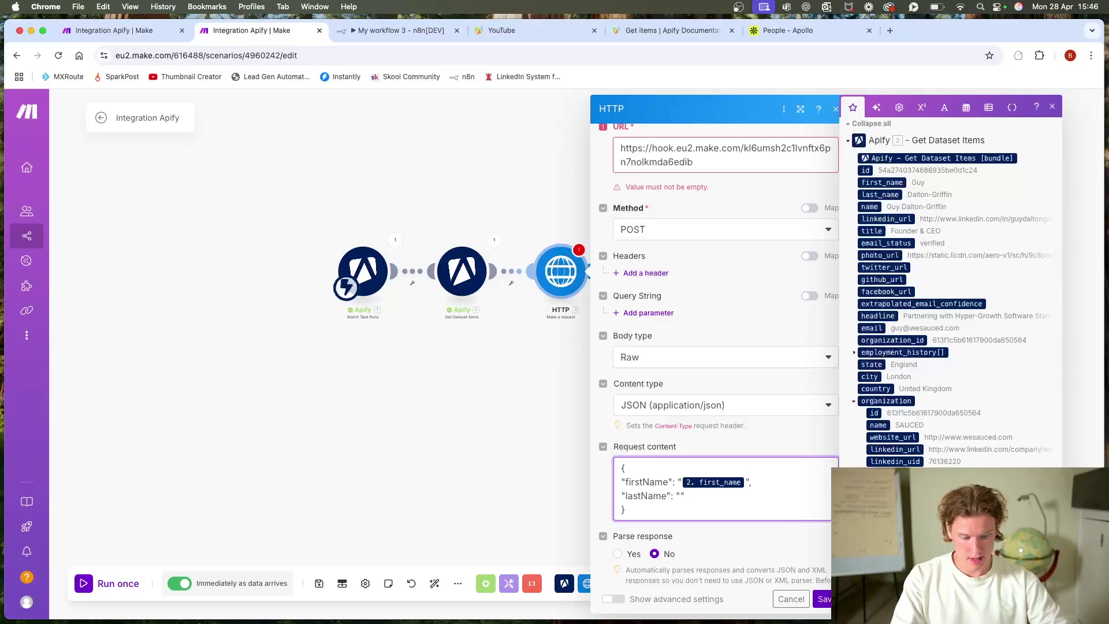
type(",")
key("Return")
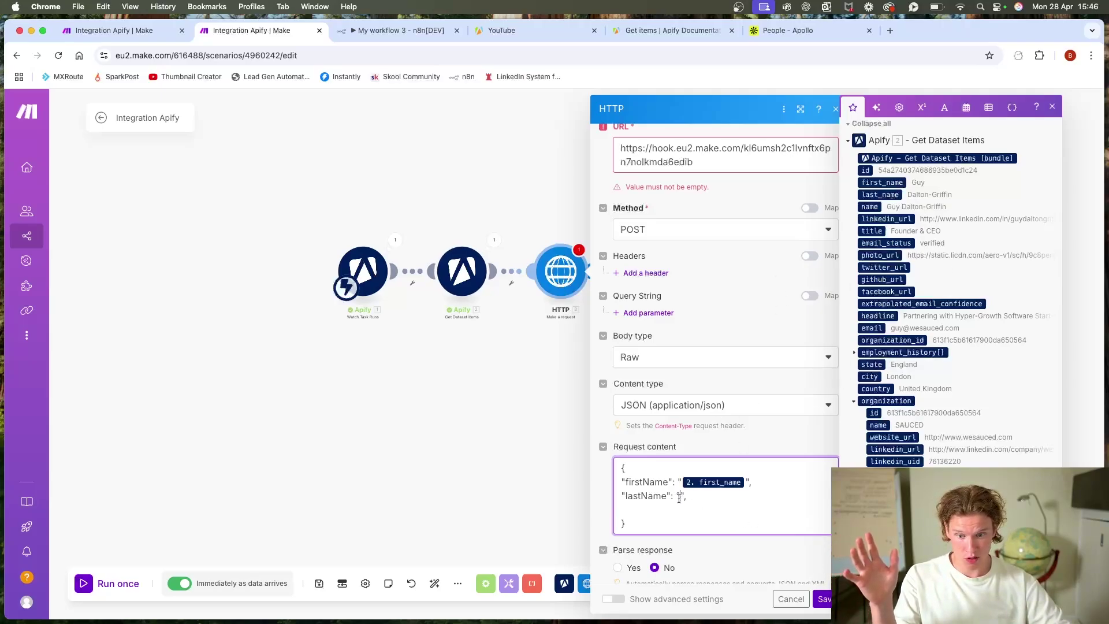
left_click_drag(879, 194, 683, 495)
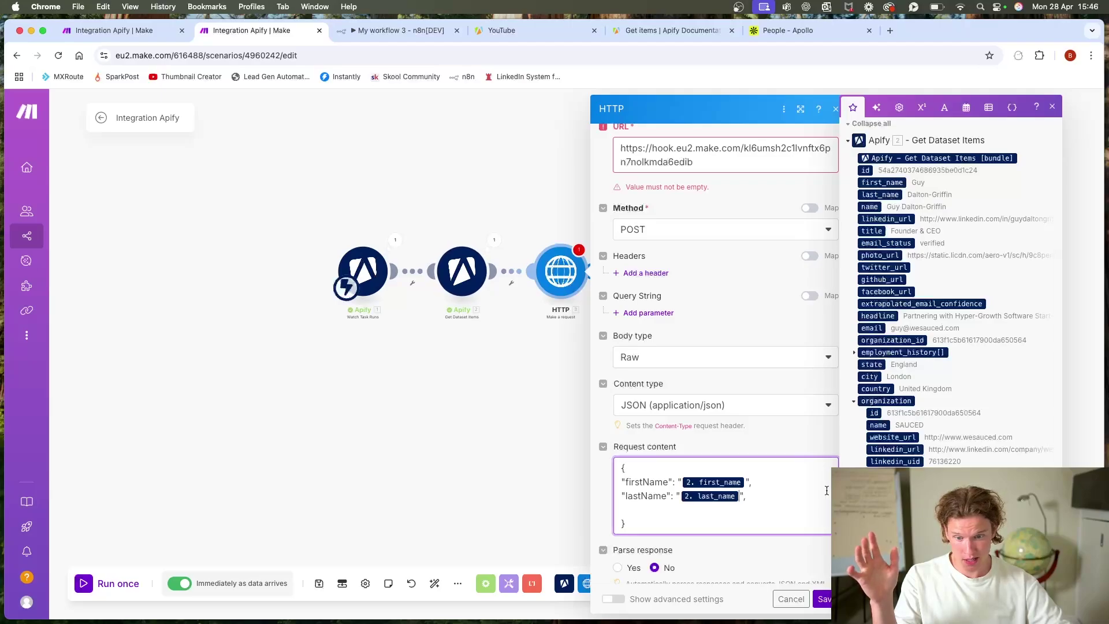
left_click(482, 432)
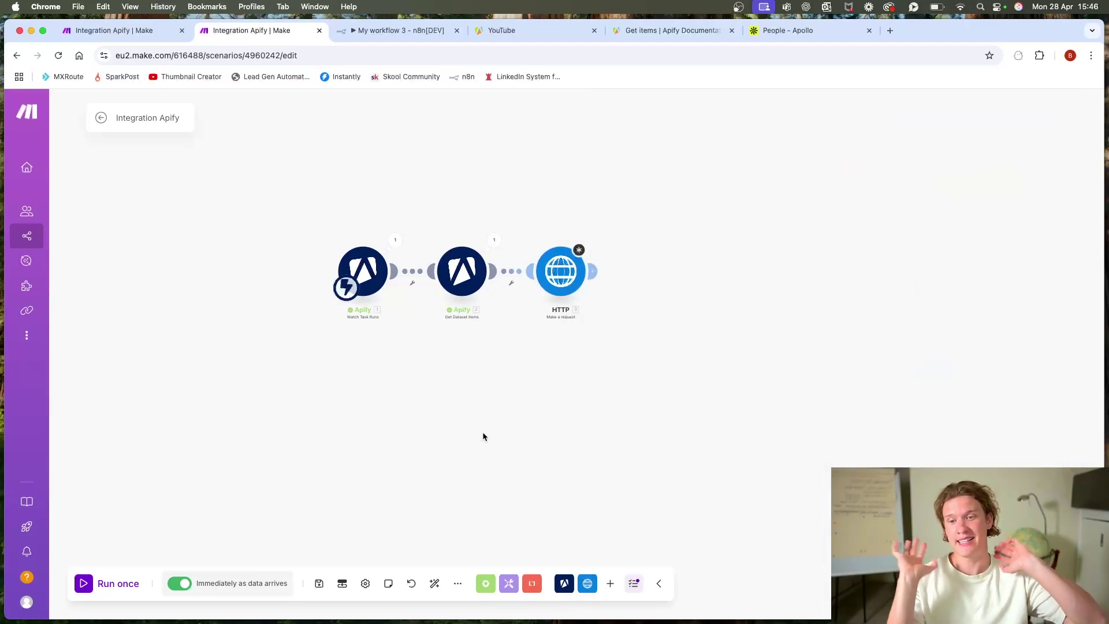
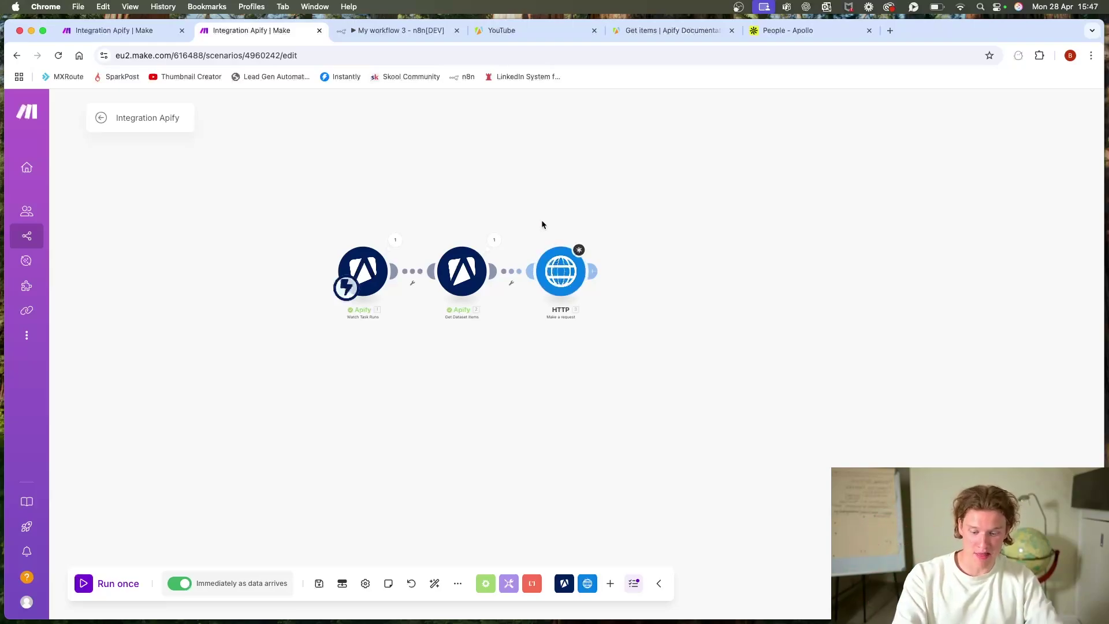
Step: Delete the HTTP module and add NeverBounce 'Get an Email Verification' after Get Dataset Items
key("Delete")
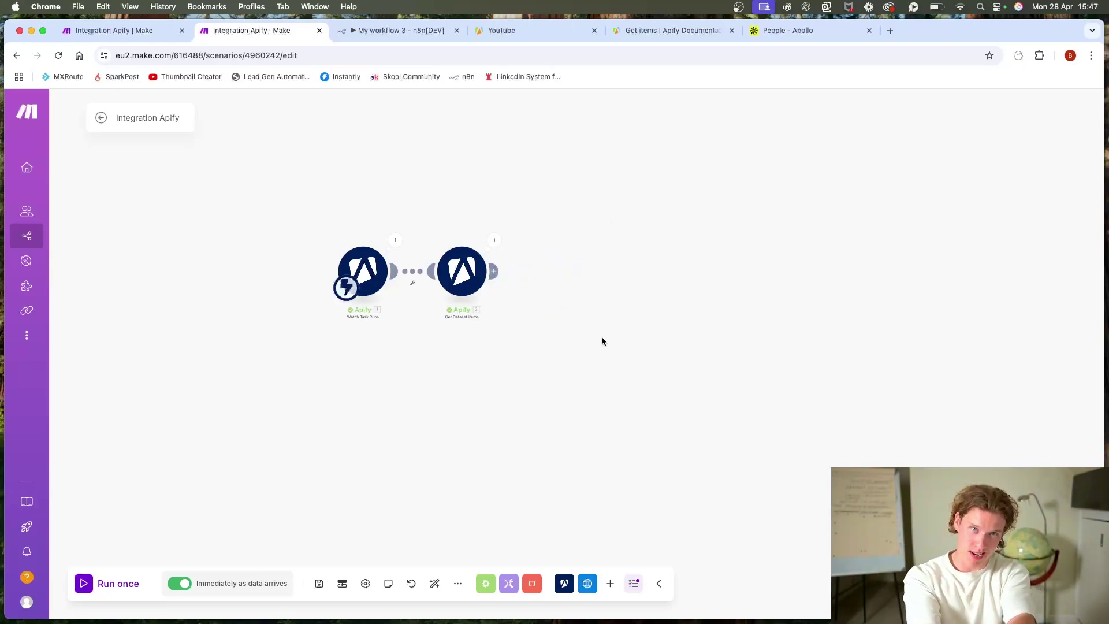
left_click(493, 271)
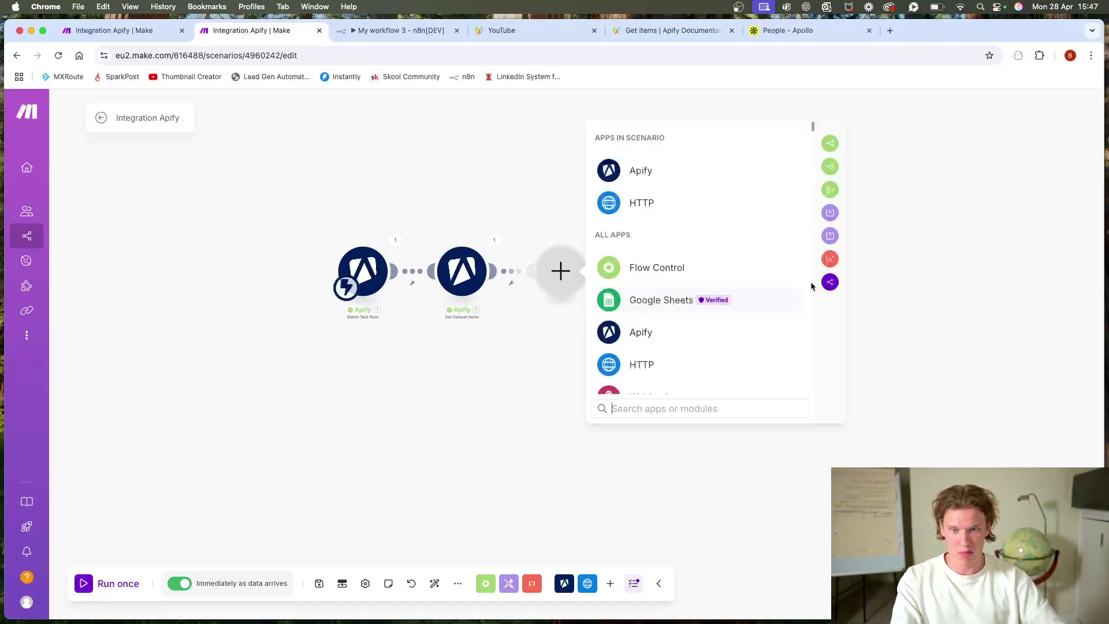
left_click(691, 203)
scroll(709, 279, "down", 5)
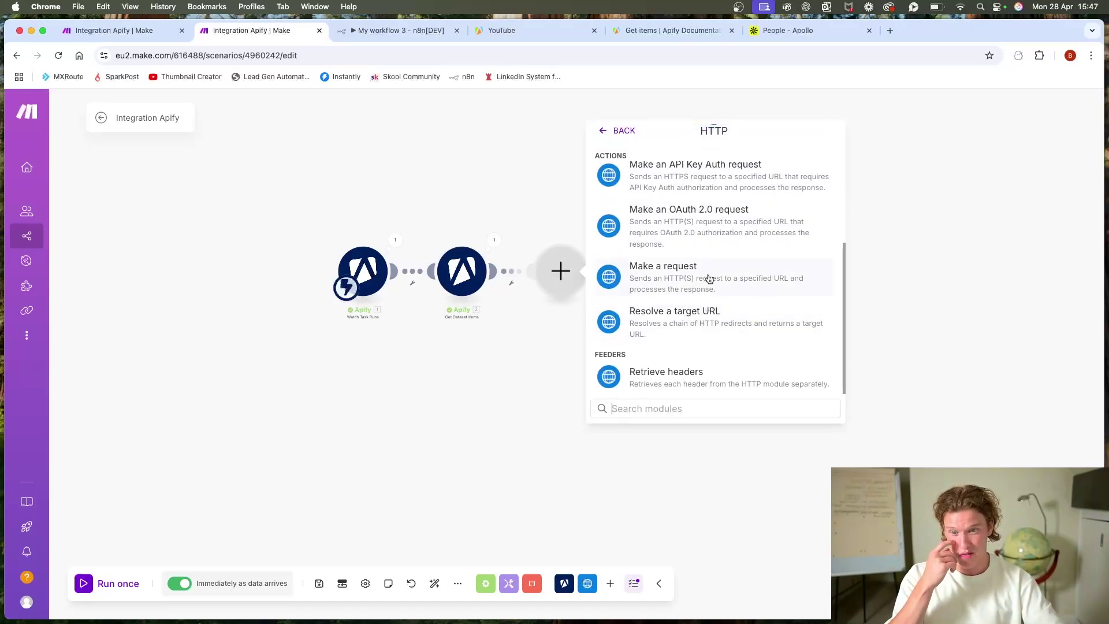
left_click(504, 306)
left_click(493, 271)
type("ne")
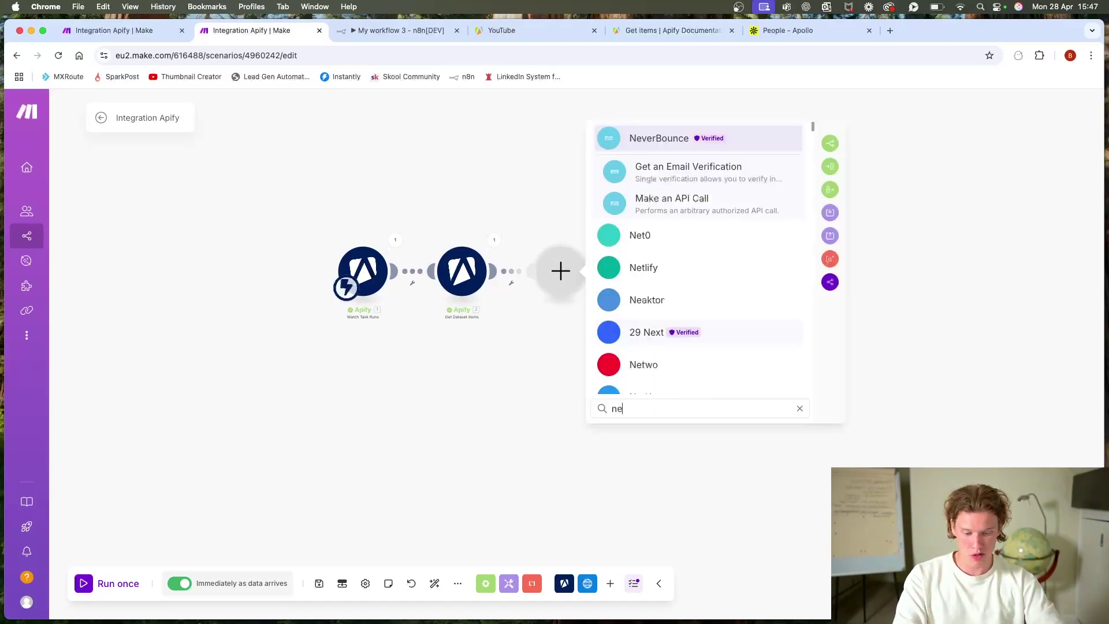
type("ver")
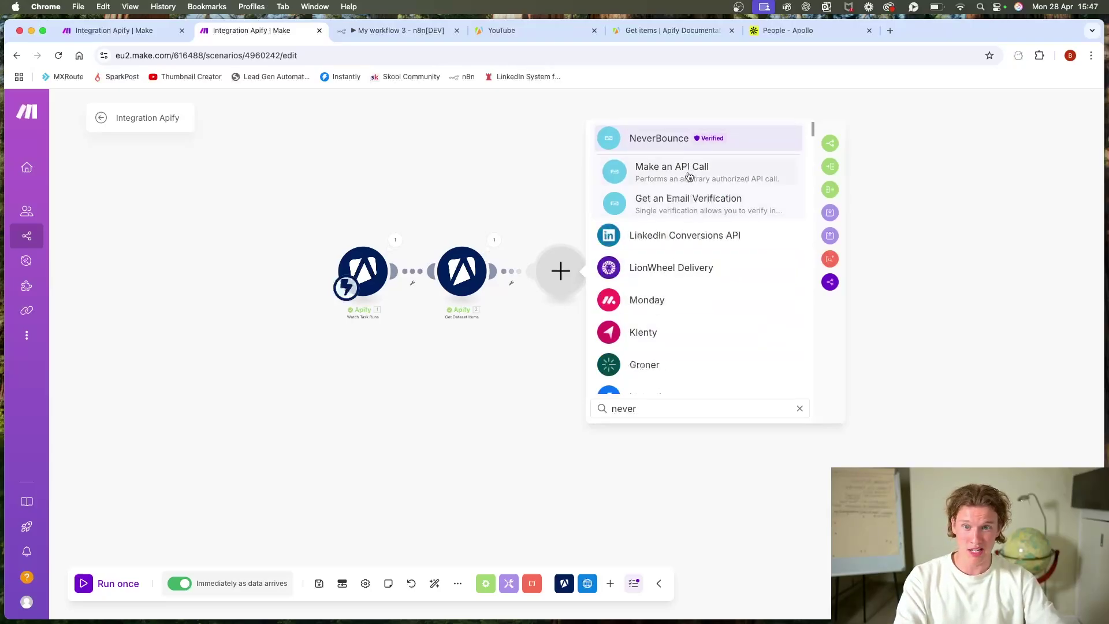
left_click(716, 209)
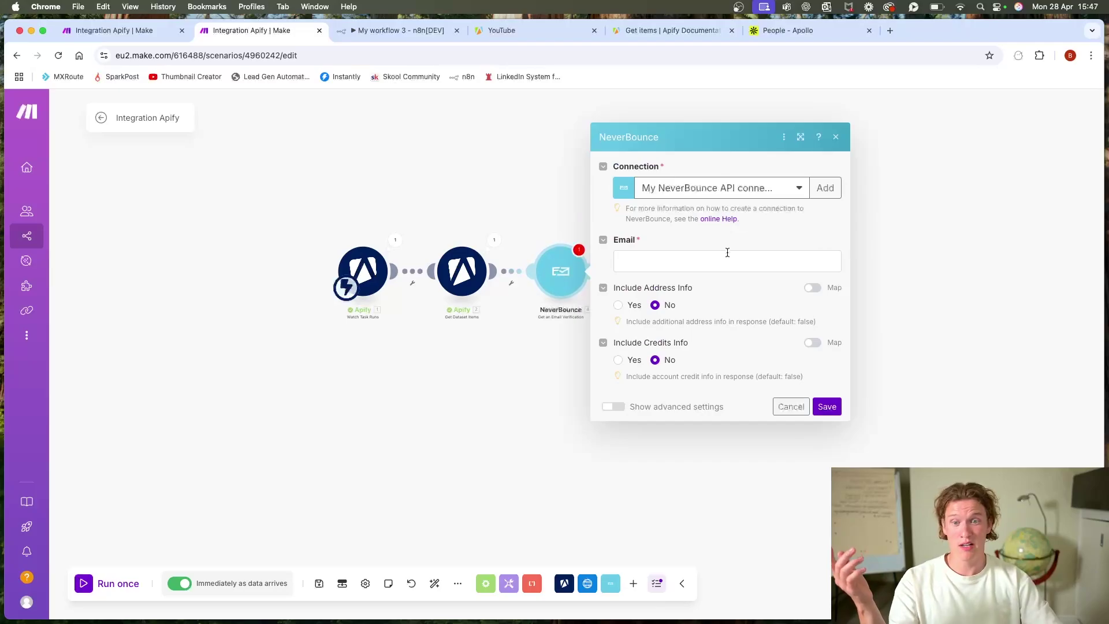
Step: Map the dataset item's email into the NeverBounce Email field and save the module
left_click(825, 188)
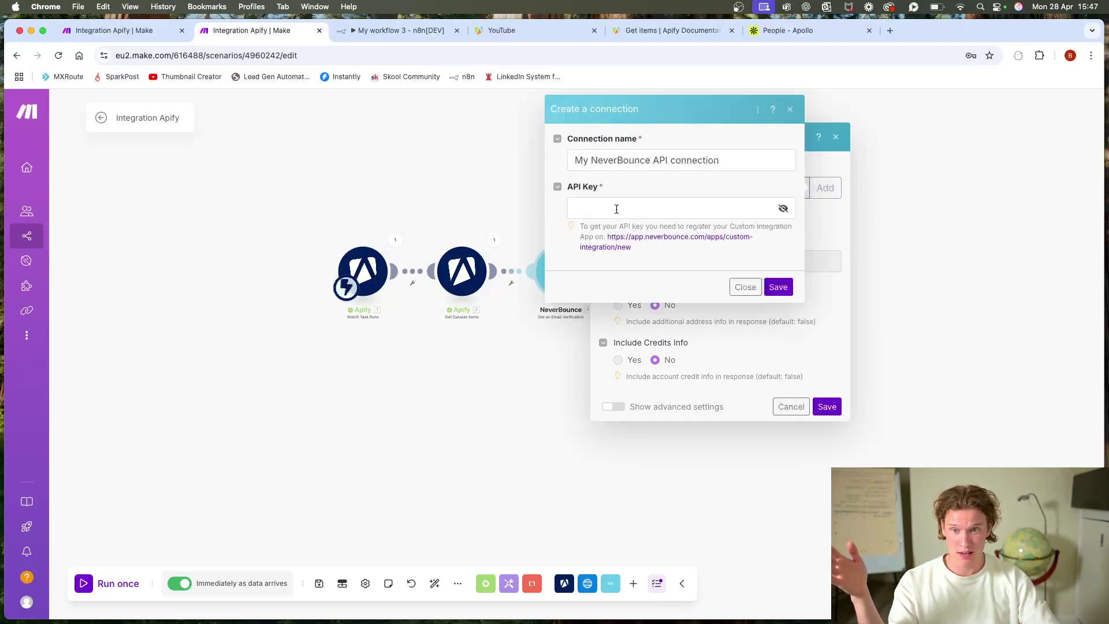
left_click(735, 286)
left_click(718, 259)
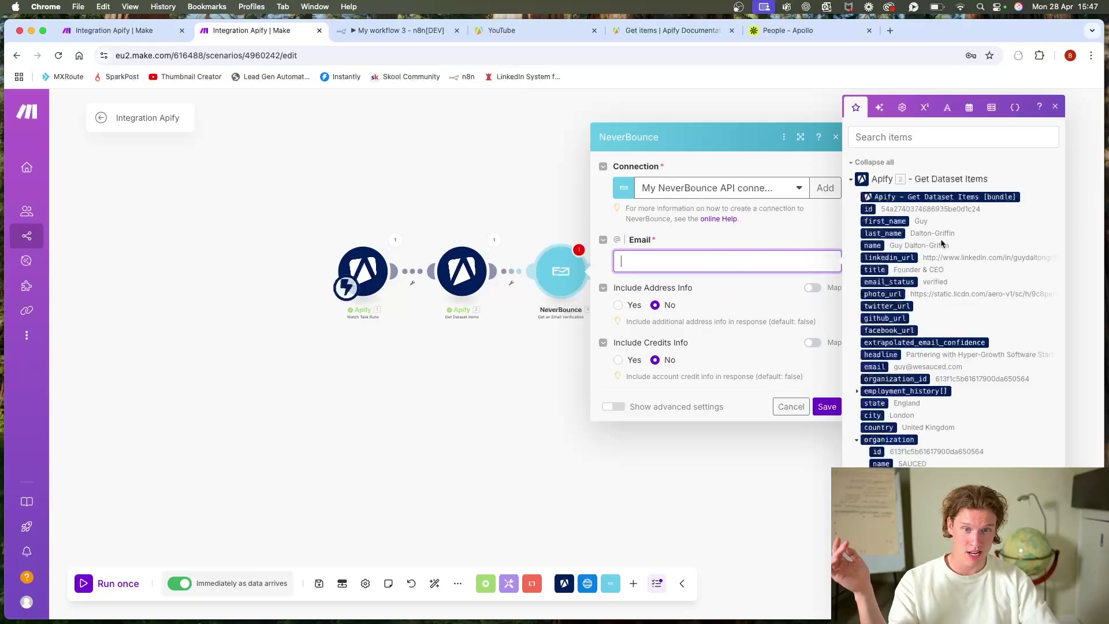
scroll(952, 231, "down", 5)
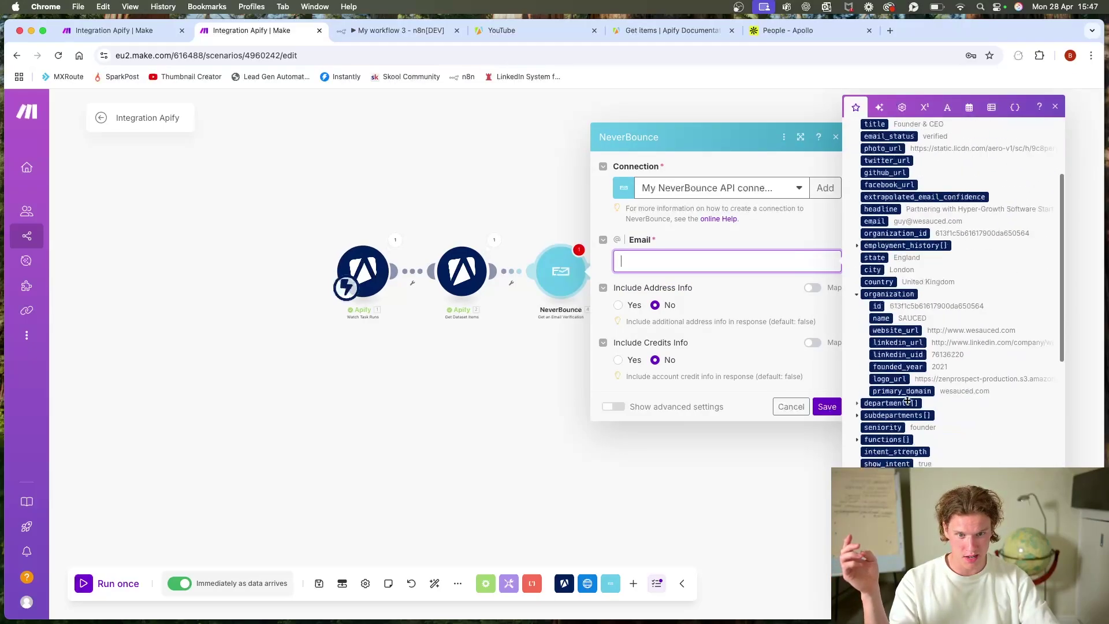
scroll(909, 375, "up", 5)
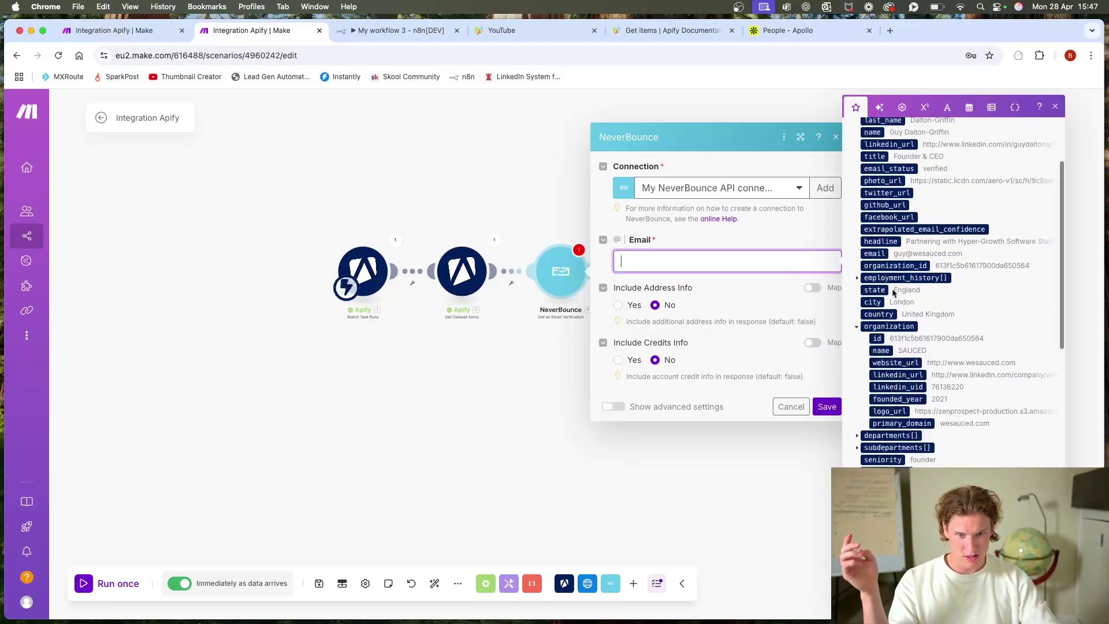
scroll(915, 339, "up", 1)
left_click(875, 343)
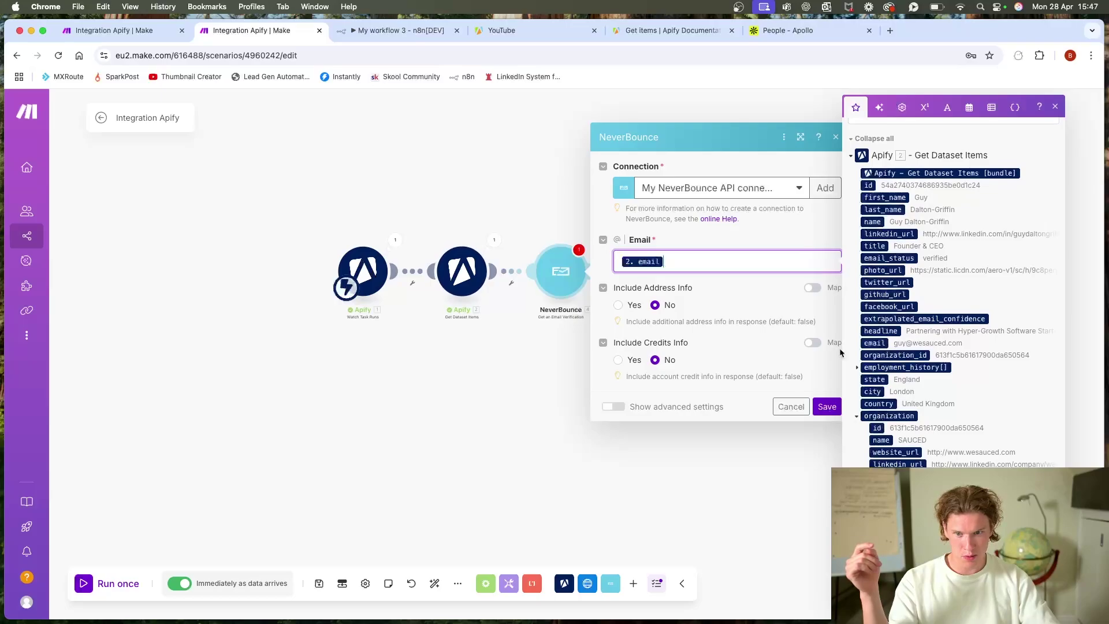
left_click(720, 378)
left_click(826, 406)
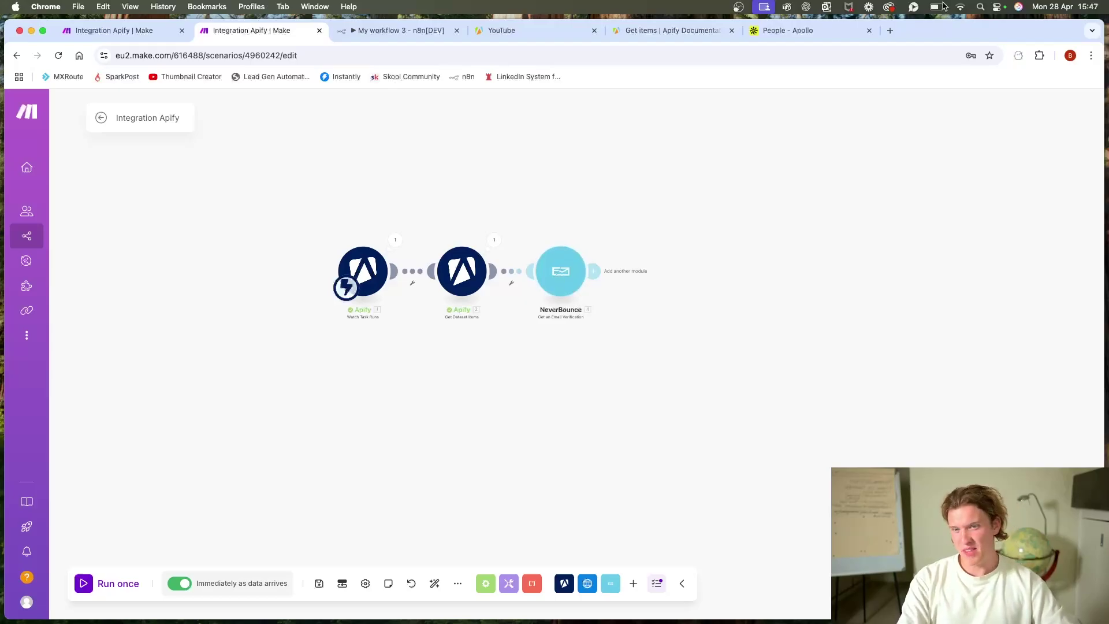
Step: Google 'neverbounce' and open NeverBounce's pricing page, with plans from $8 per 1,000 credits
left_click(889, 30)
type("neverbiync")
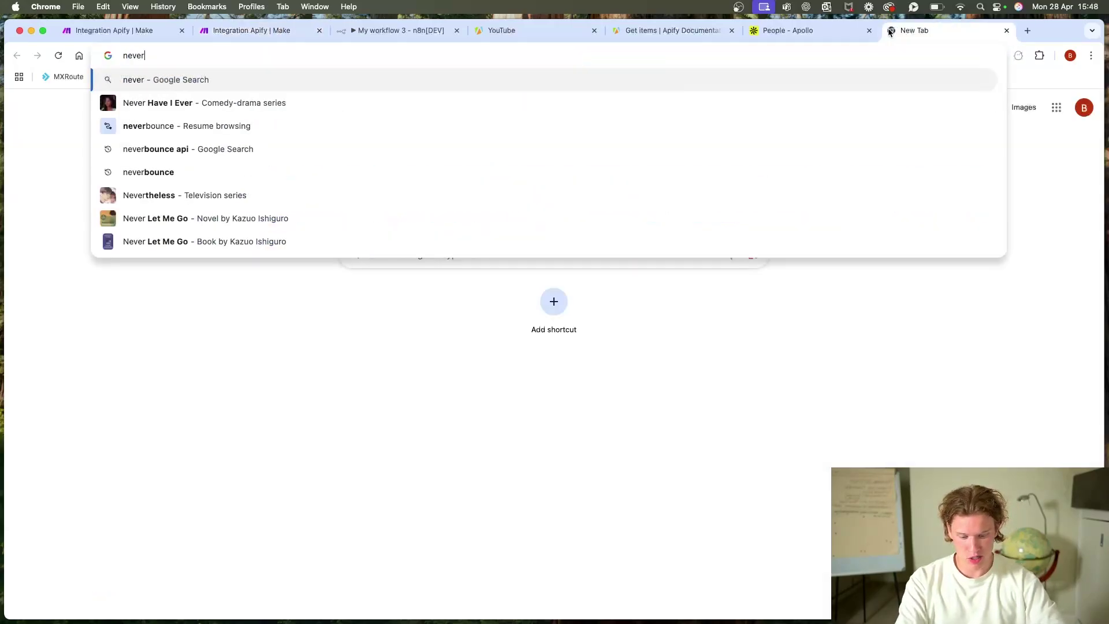
key("BackSpace")
key("BackSpace")
key("BackSpace")
key("BackSpace")
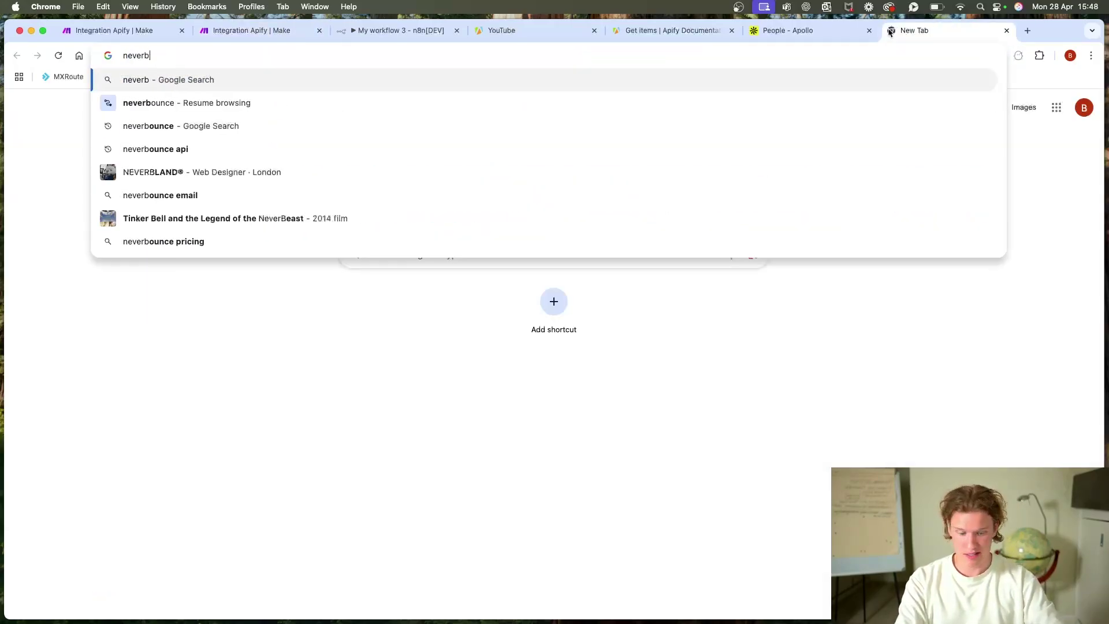
type("ounce")
key("Return")
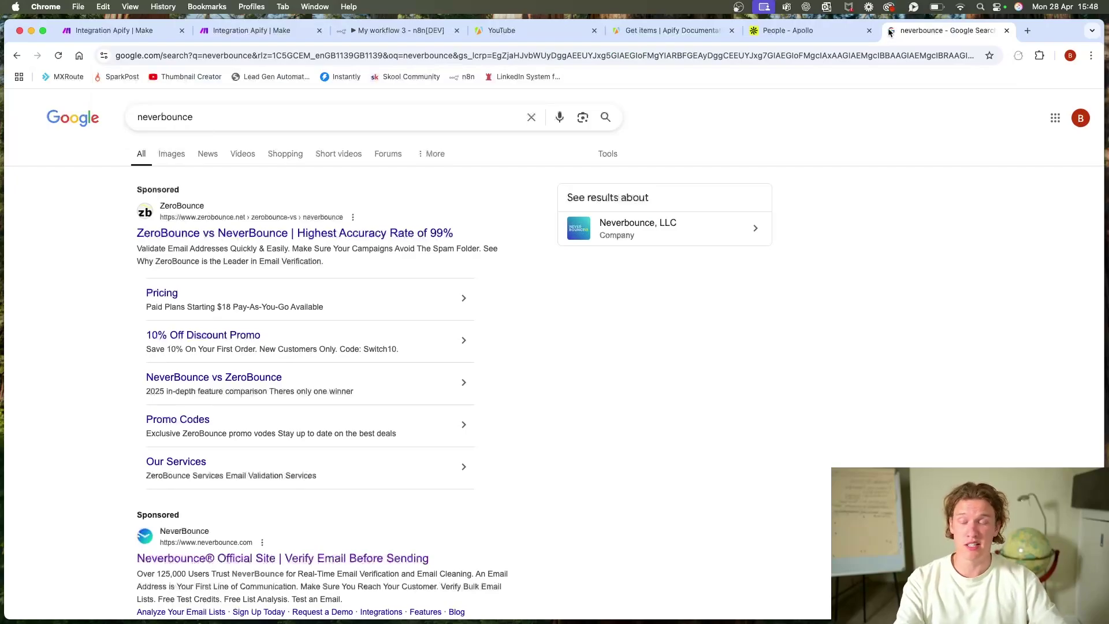
scroll(866, 260, "down", 5)
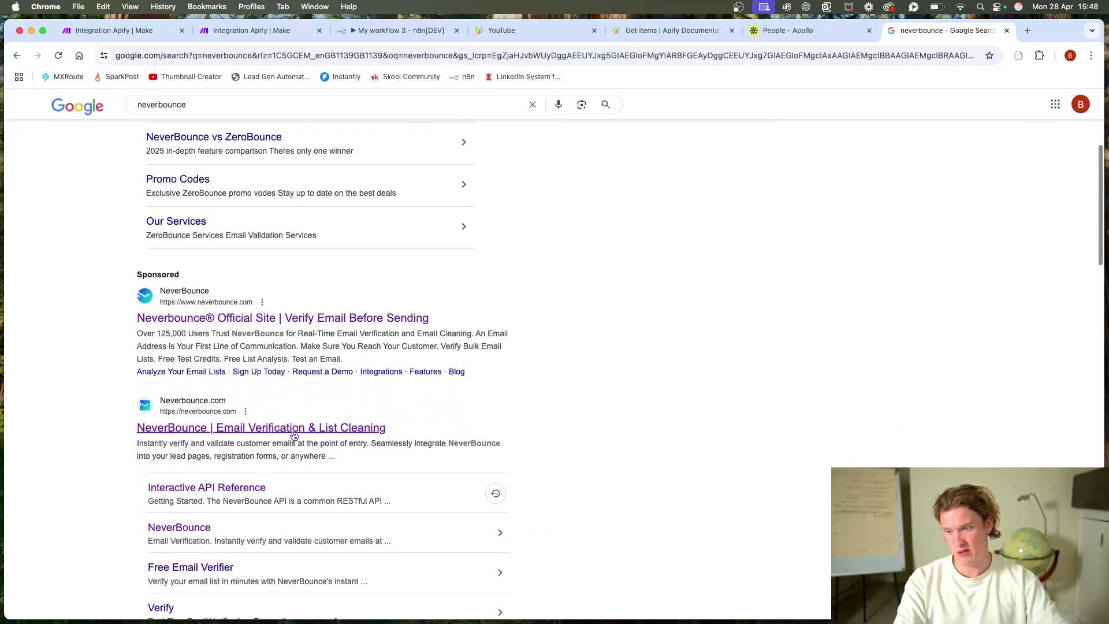
left_click(294, 434)
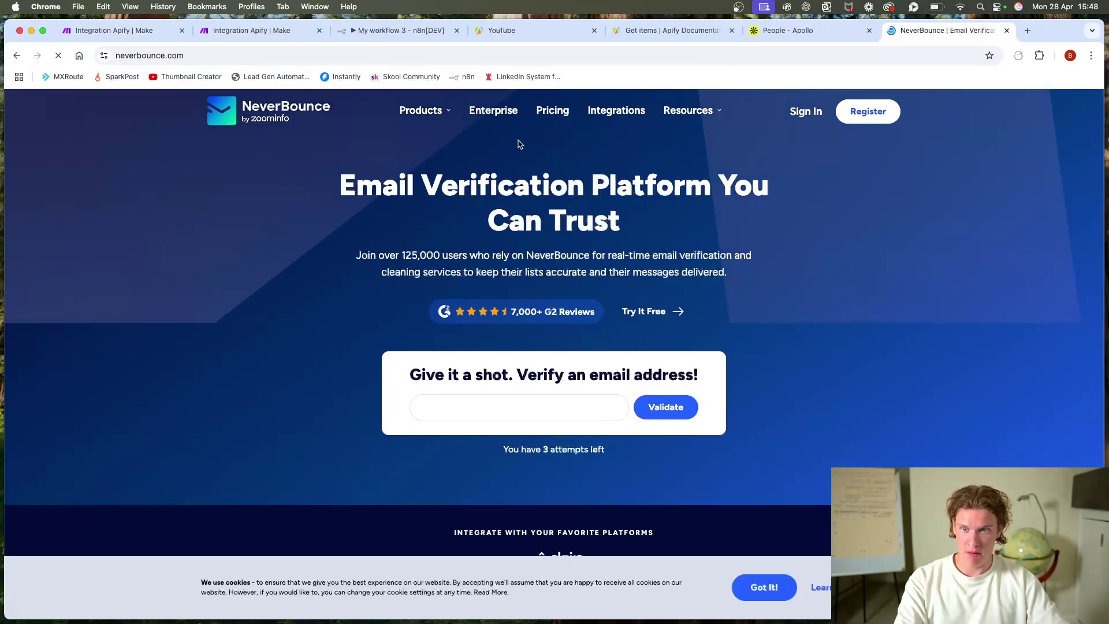
left_click(552, 112)
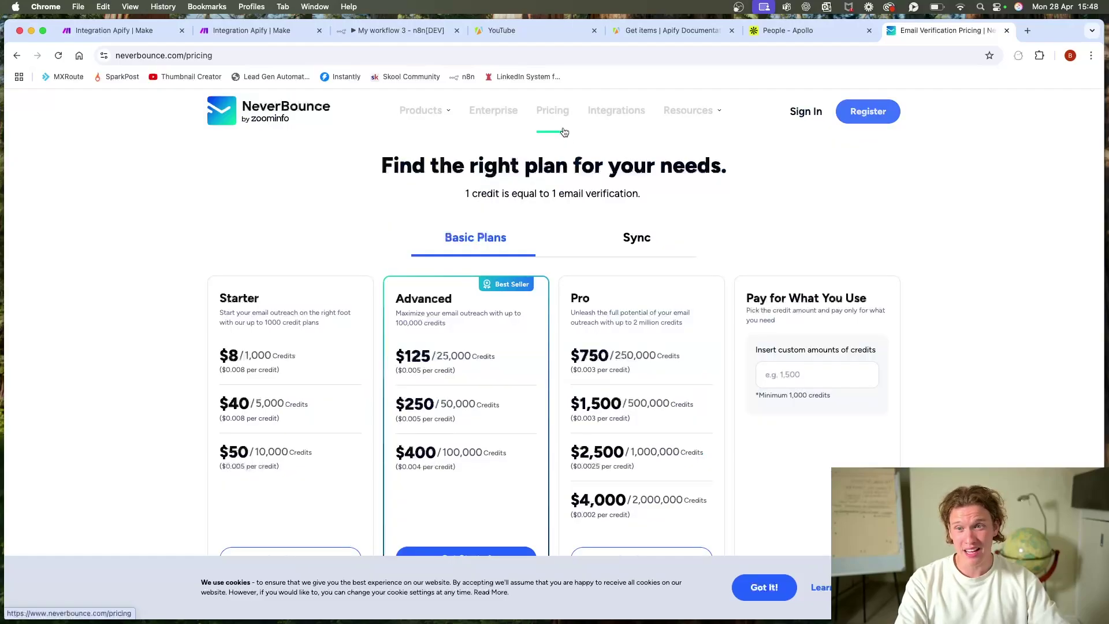
left_click(1028, 31)
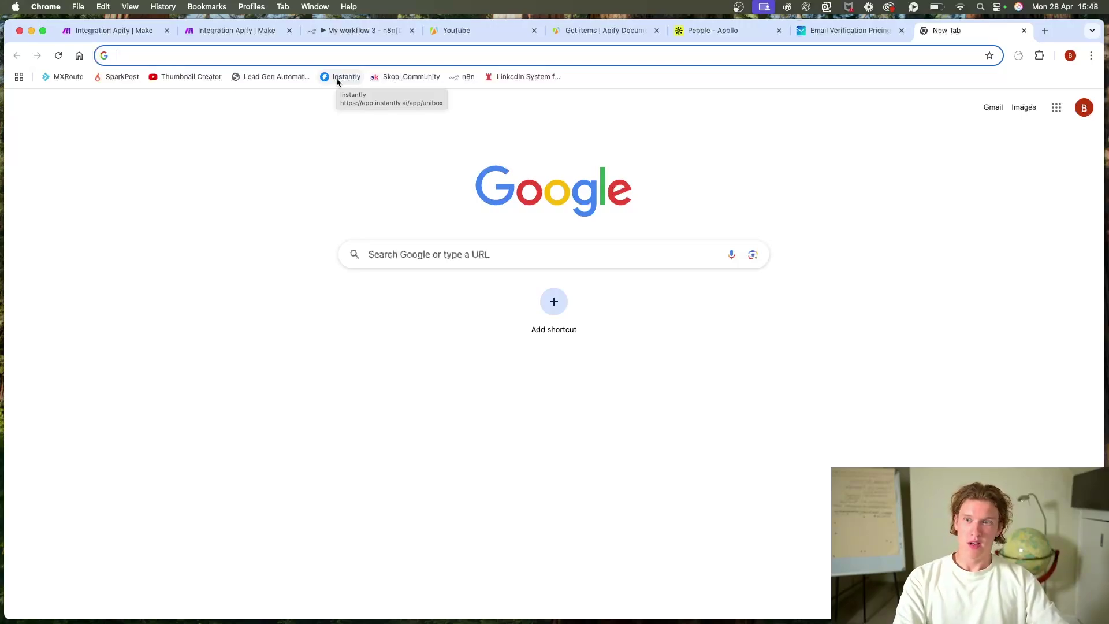
Step: Compare NeverBounce's $50 for 10,000 credits with Instantly's one-time 10,000-credit price
left_click(337, 80)
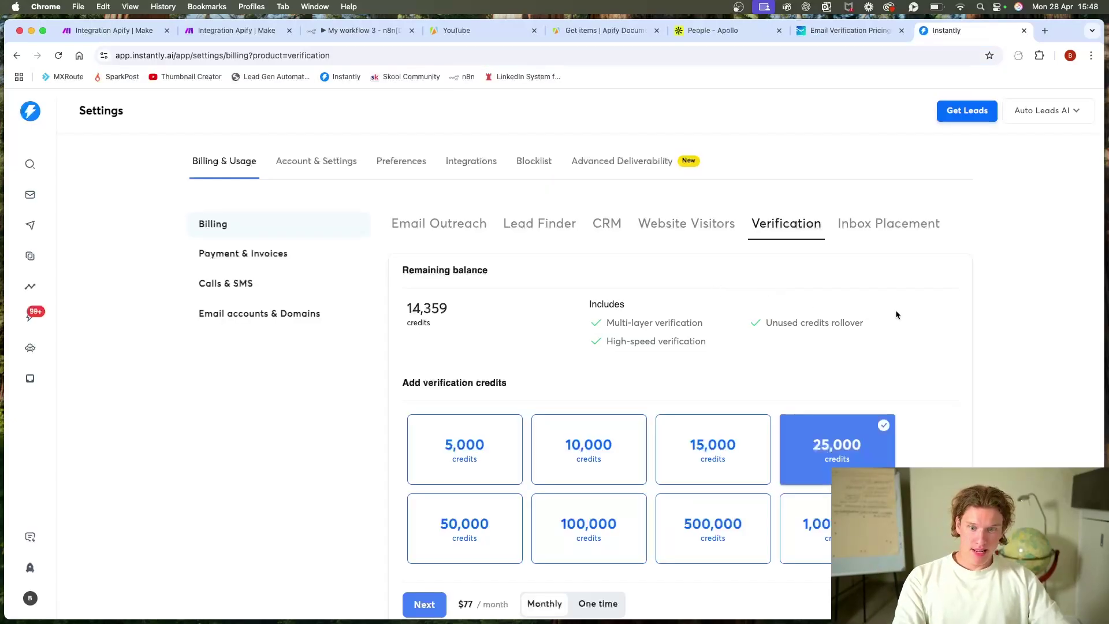
left_click(847, 31)
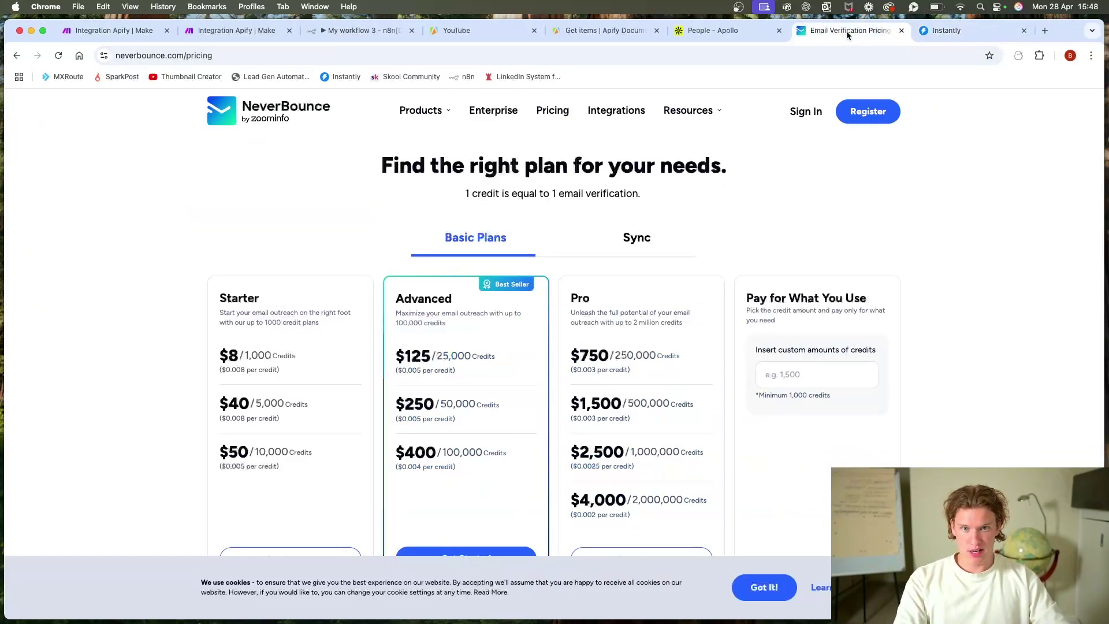
scroll(515, 346, "down", 1)
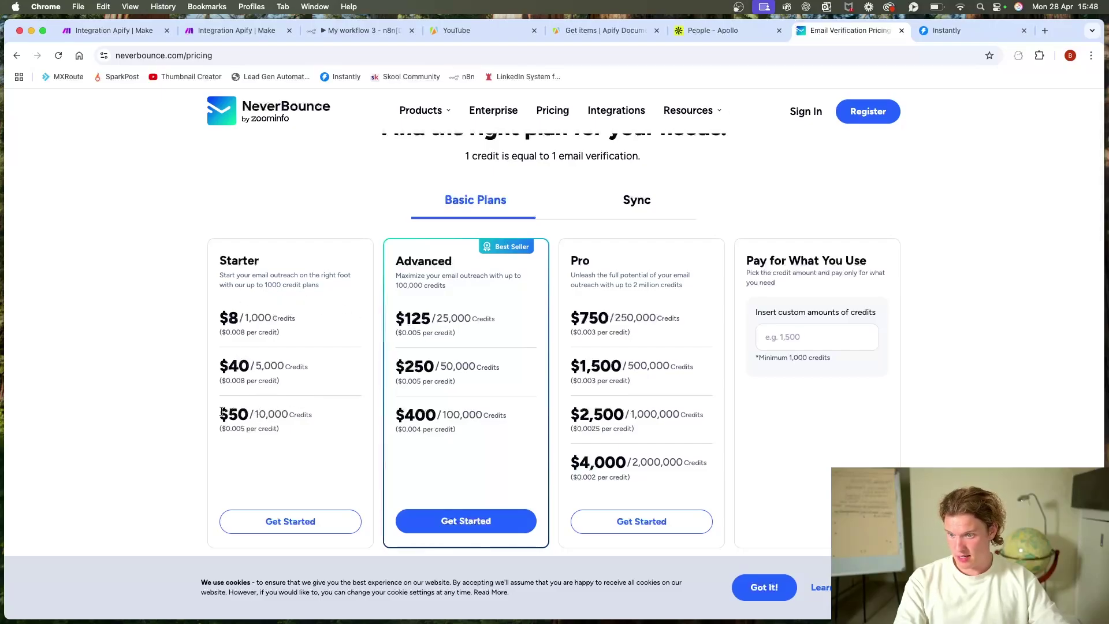
left_click_drag(214, 416, 329, 426)
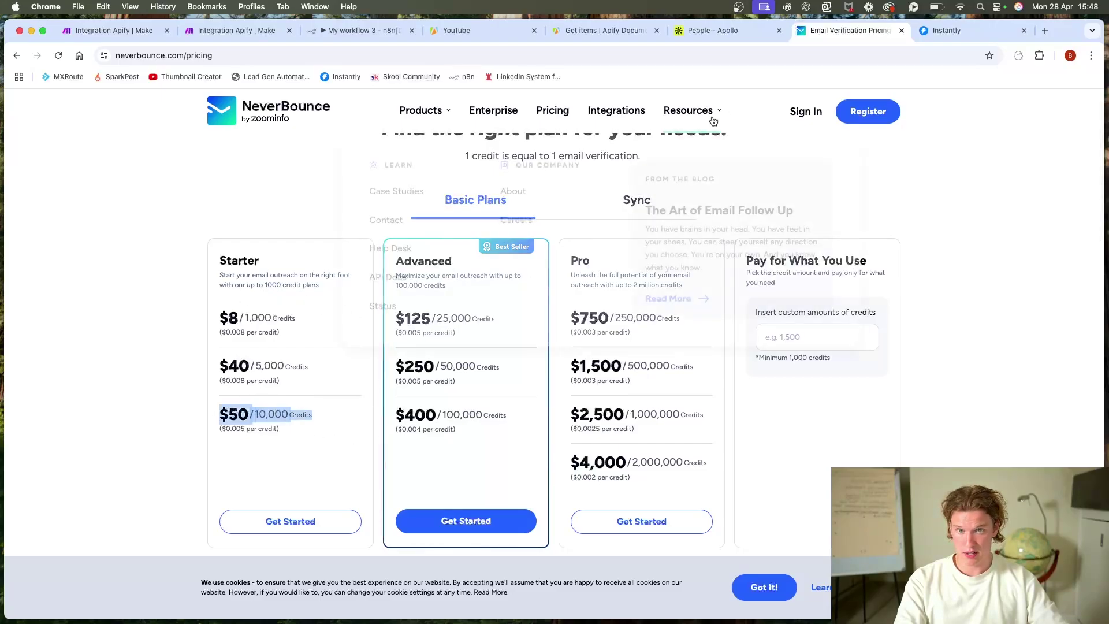
left_click(953, 30)
left_click(595, 383)
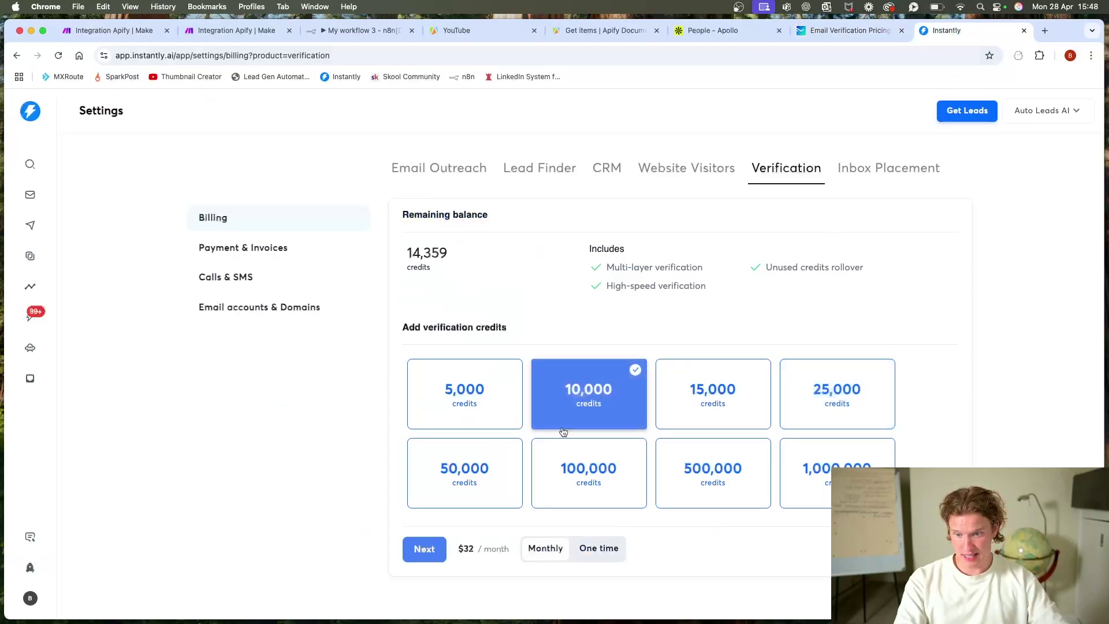
left_click(575, 554)
left_click_drag(463, 548, 488, 550)
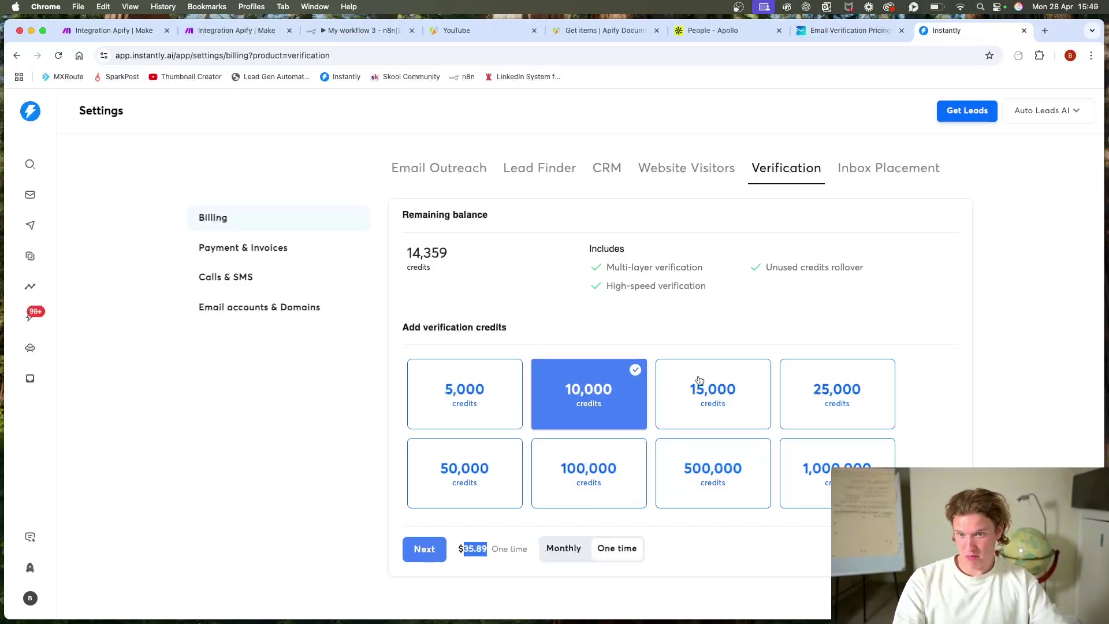
Step: Compare 100,000 credits: Instantly's $290 one-time price versus NeverBounce's $400
left_click(699, 468)
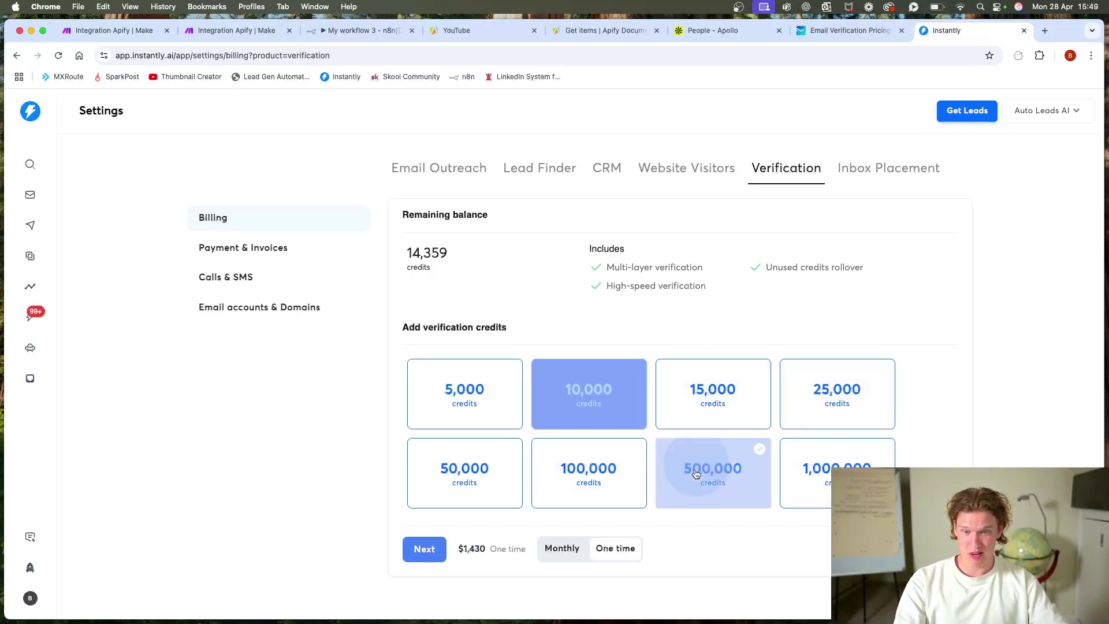
left_click(589, 488)
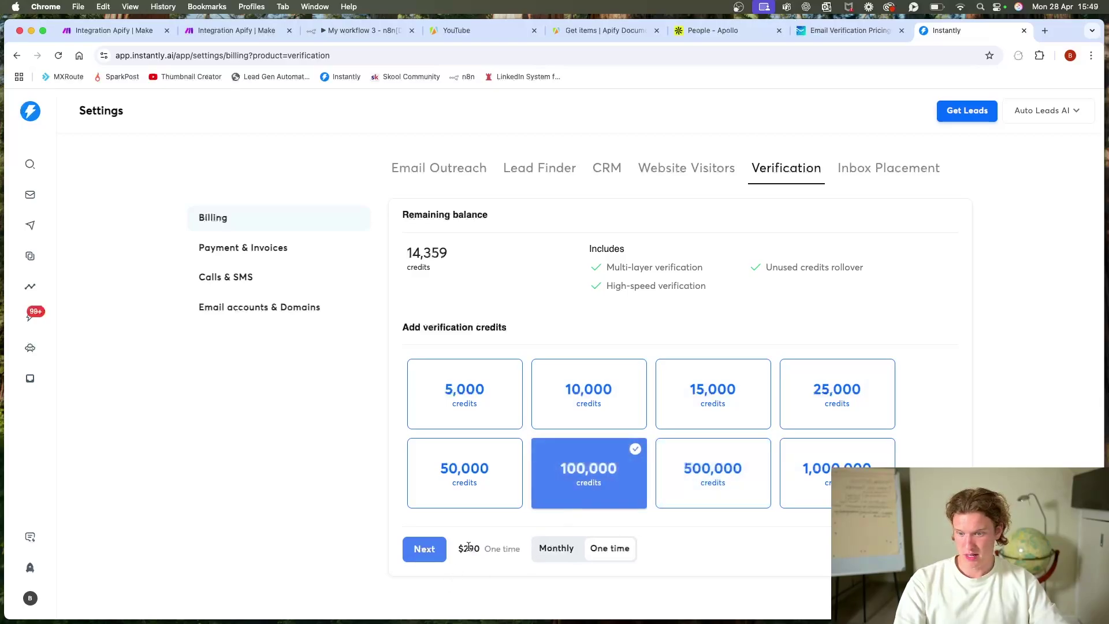
left_click_drag(456, 550, 539, 556)
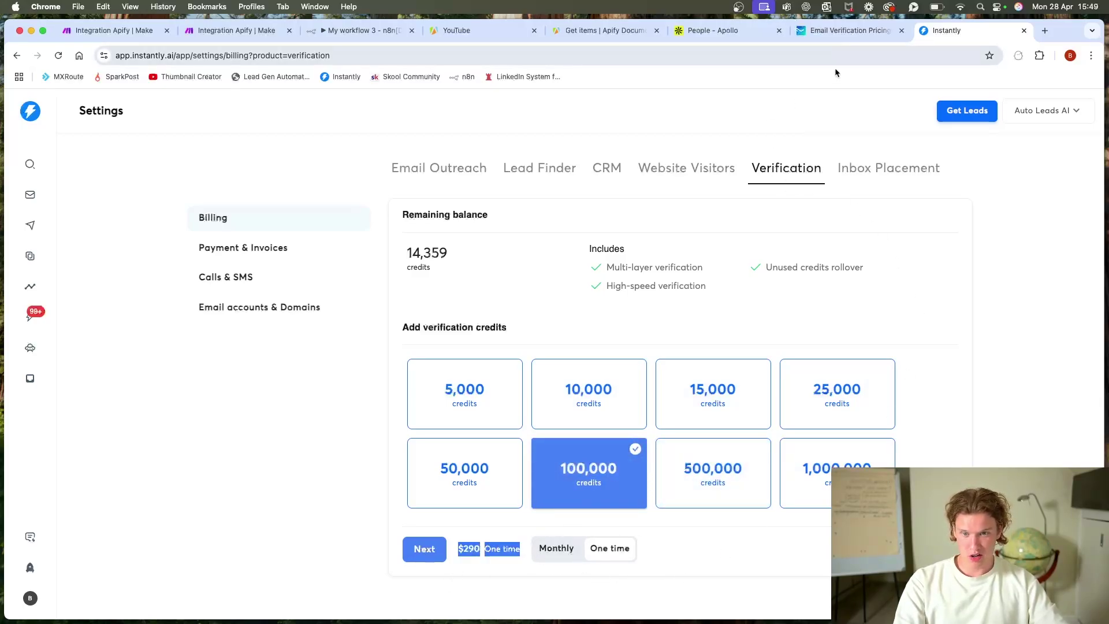
left_click(830, 36)
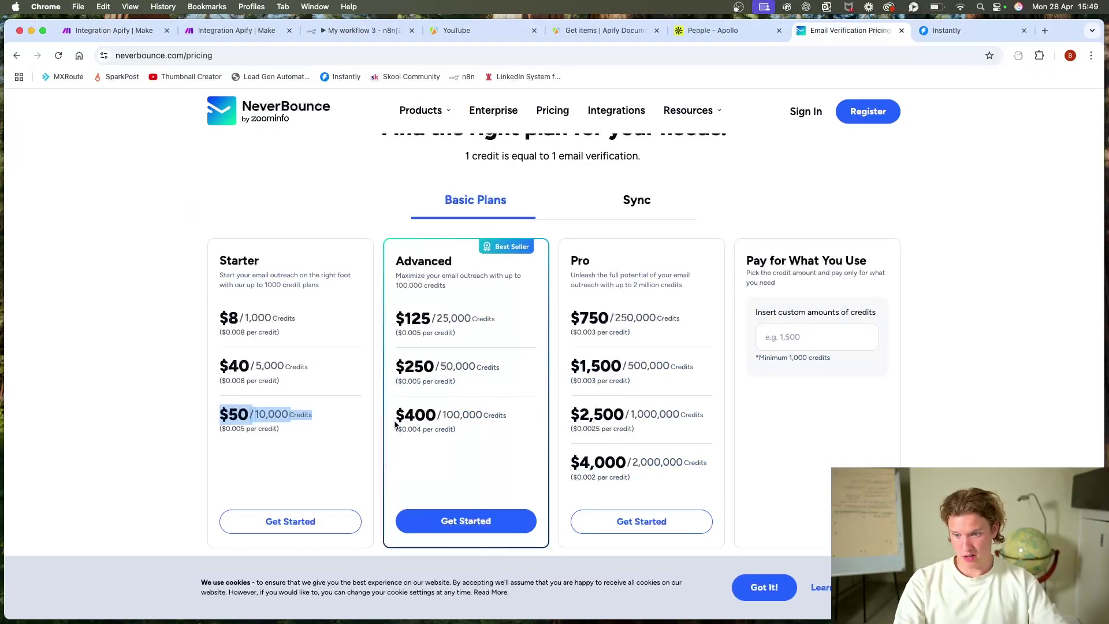
left_click_drag(396, 419, 505, 443)
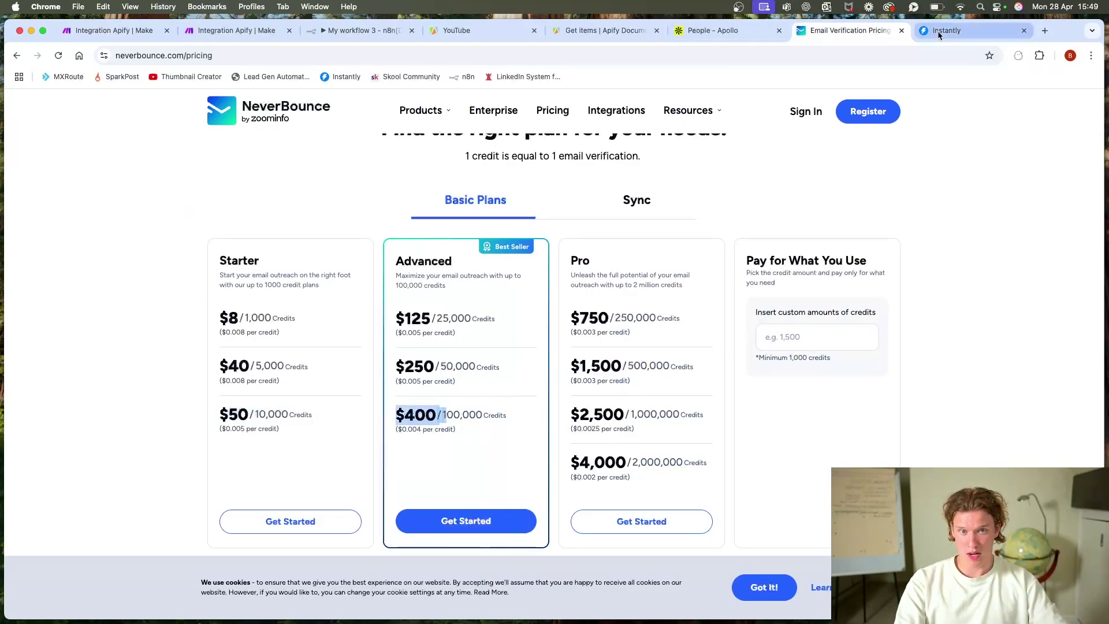
left_click(952, 33)
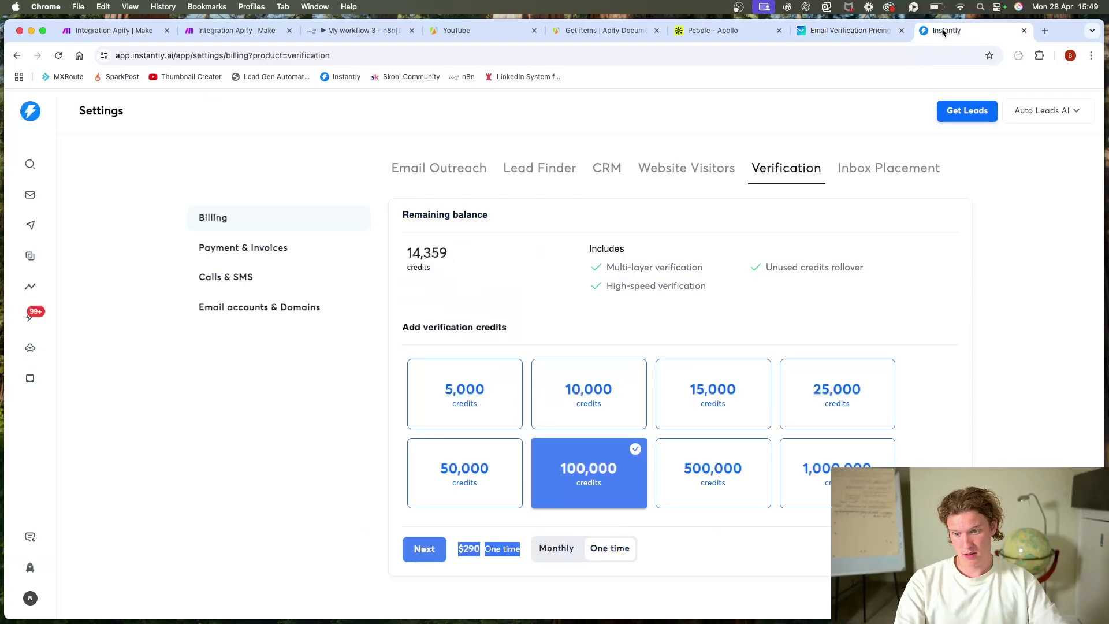
left_click(855, 37)
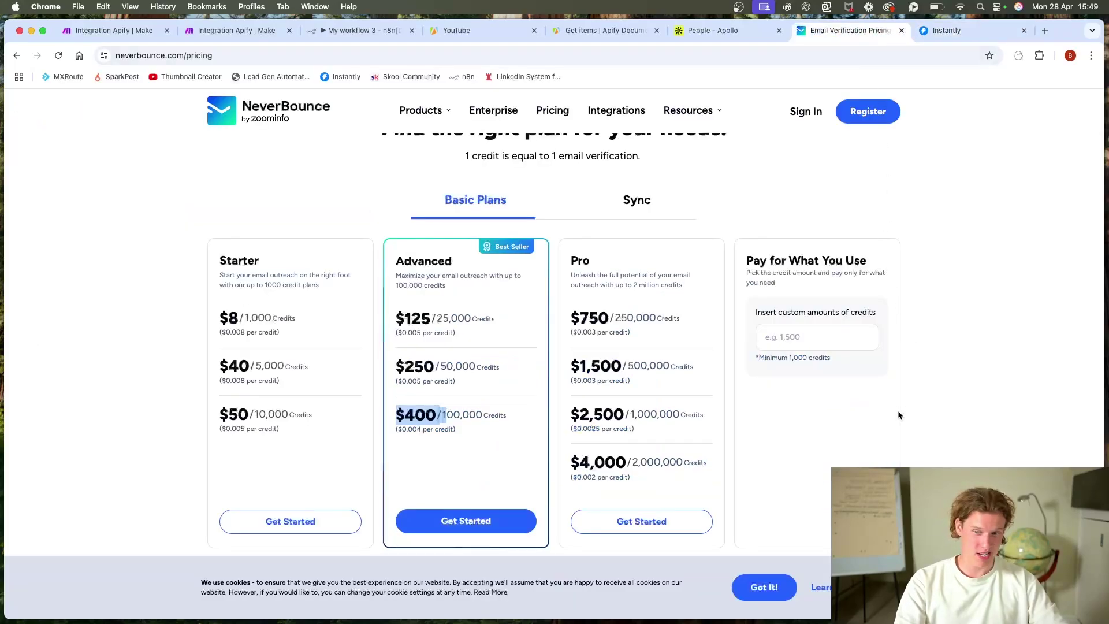
left_click(1017, 396)
scroll(924, 115, "up", 2)
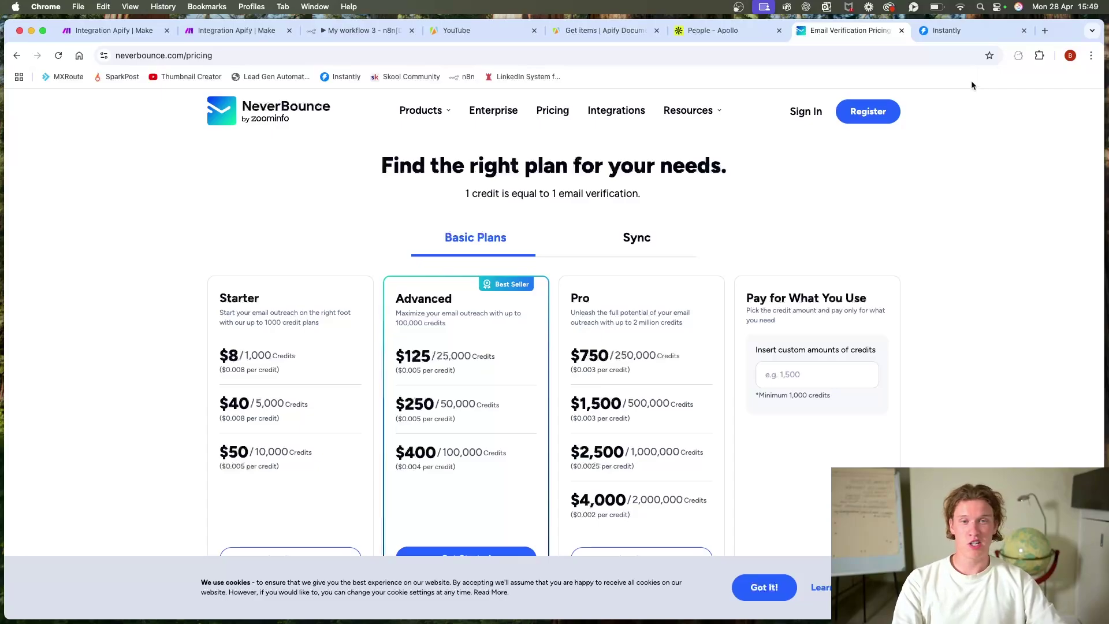
Step: Price Instantly's 25,000, 50,000 and 15,000 credit packs, settle on 15,000 for $52.79, and close NeverBounce
left_click(935, 32)
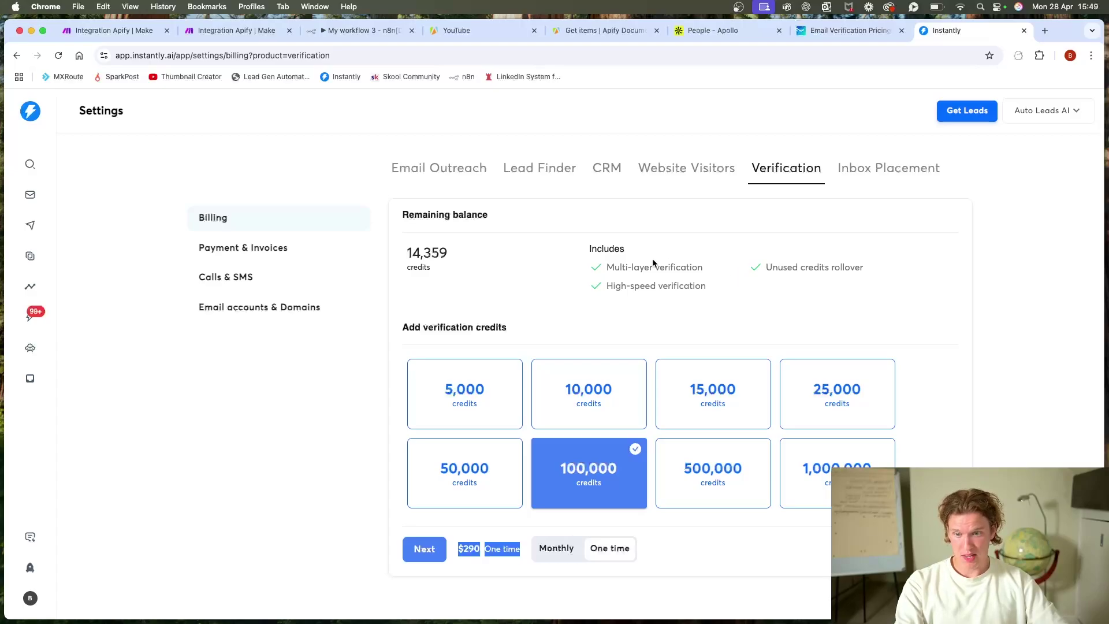
left_click(878, 269)
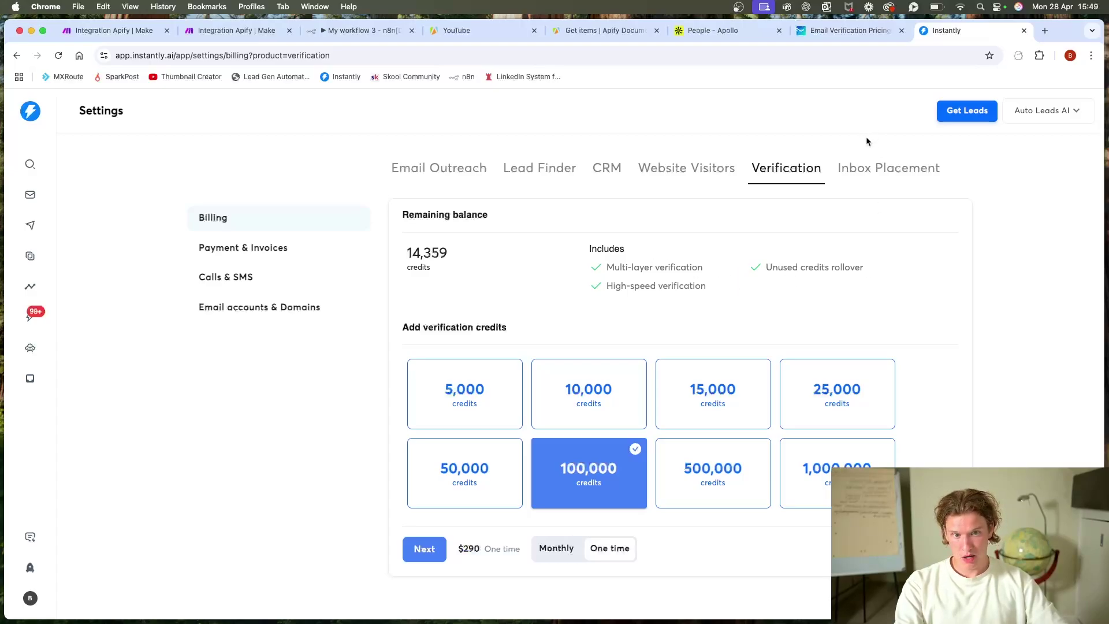
left_click(796, 423)
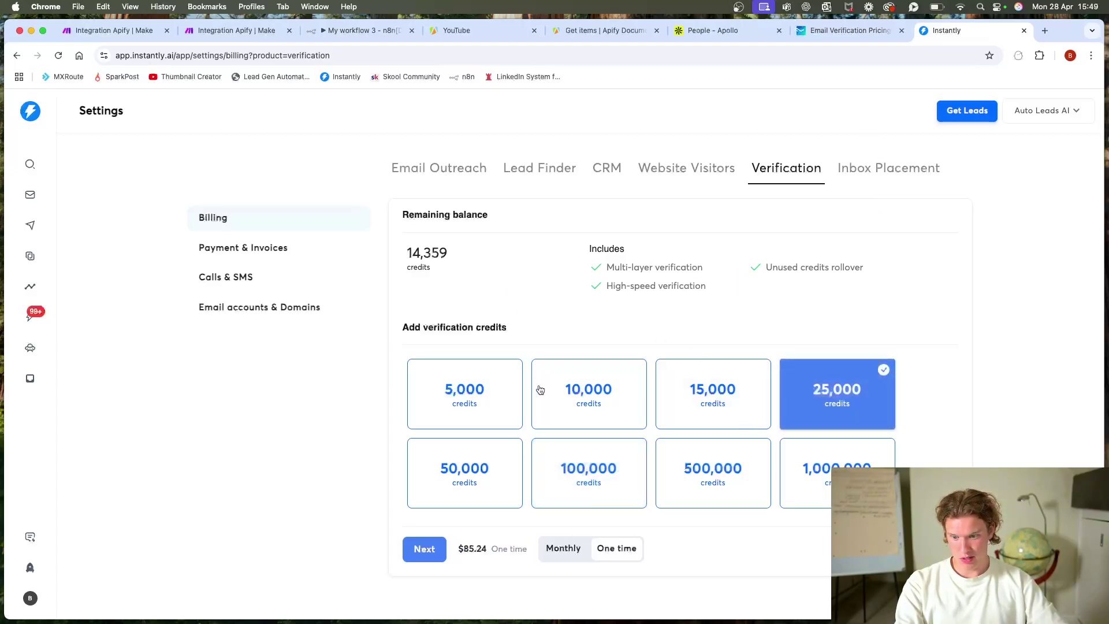
left_click(476, 473)
left_click_drag(453, 254, 369, 280)
left_click(847, 287)
left_click(670, 413)
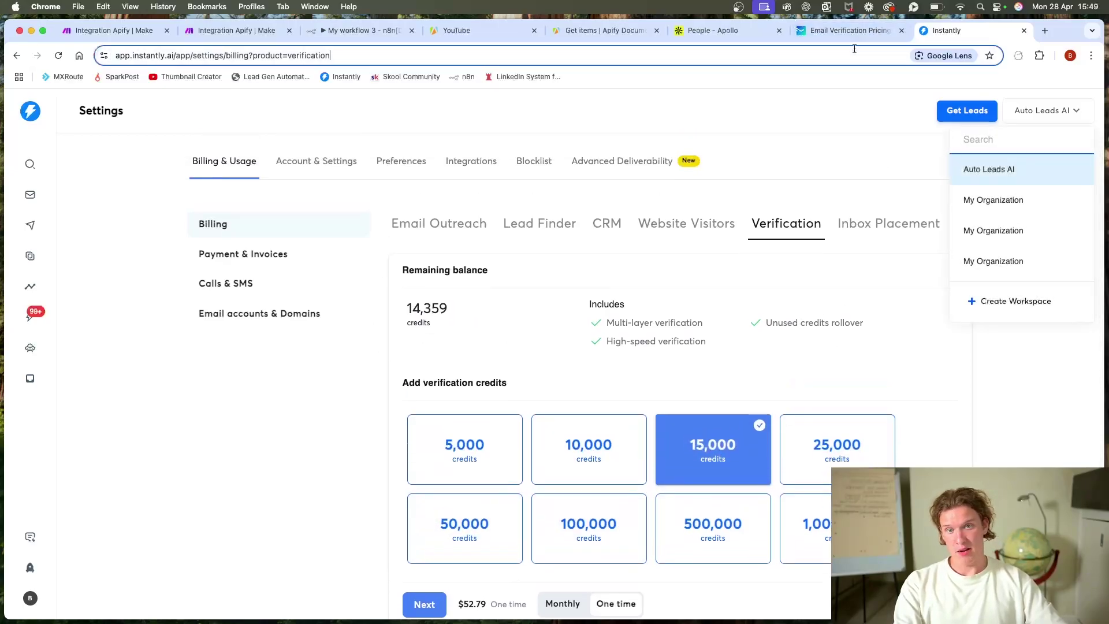
left_click(854, 30)
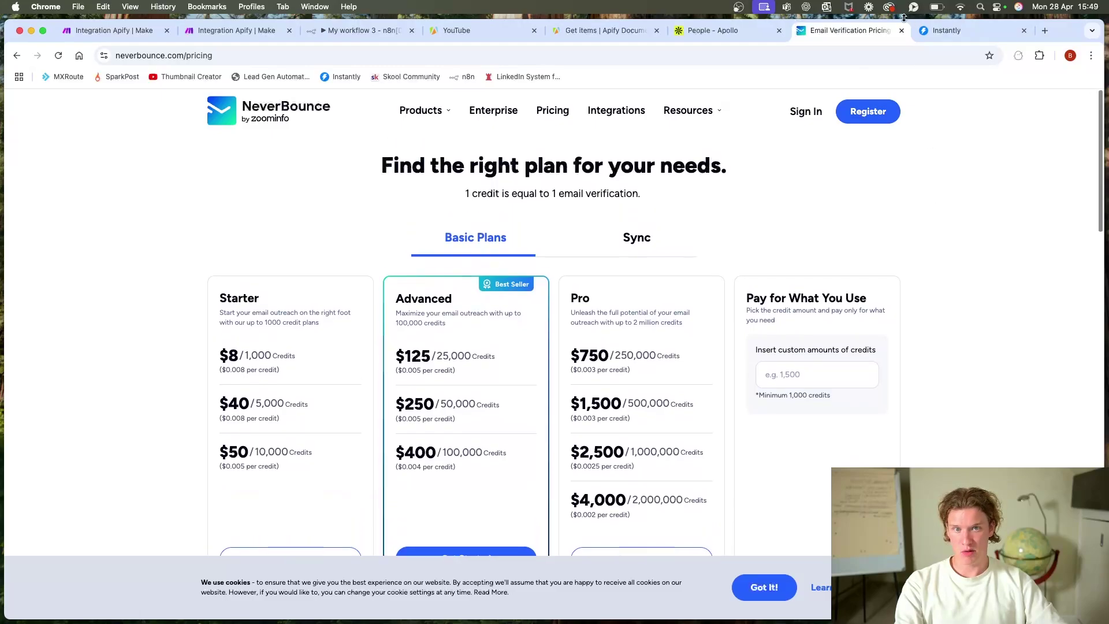
left_click(901, 30)
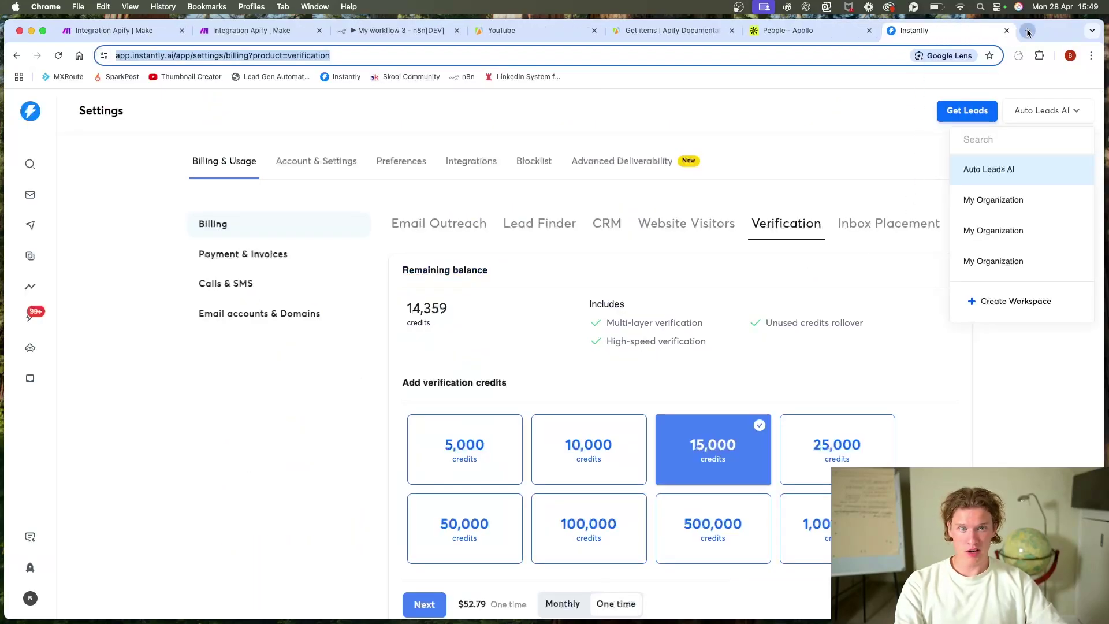
left_click(1027, 30)
Step: Find Instantly's Create email verification endpoint (POST /api/v2/email-verification) in the API docs and copy its URL
type("instantly api")
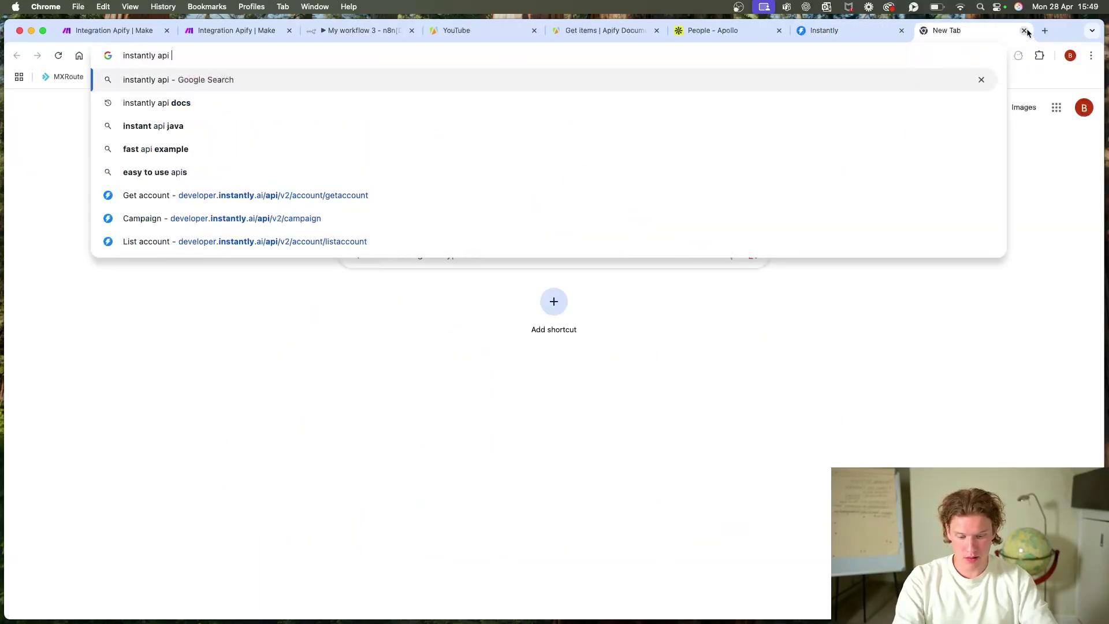
type(" docs")
key("Return")
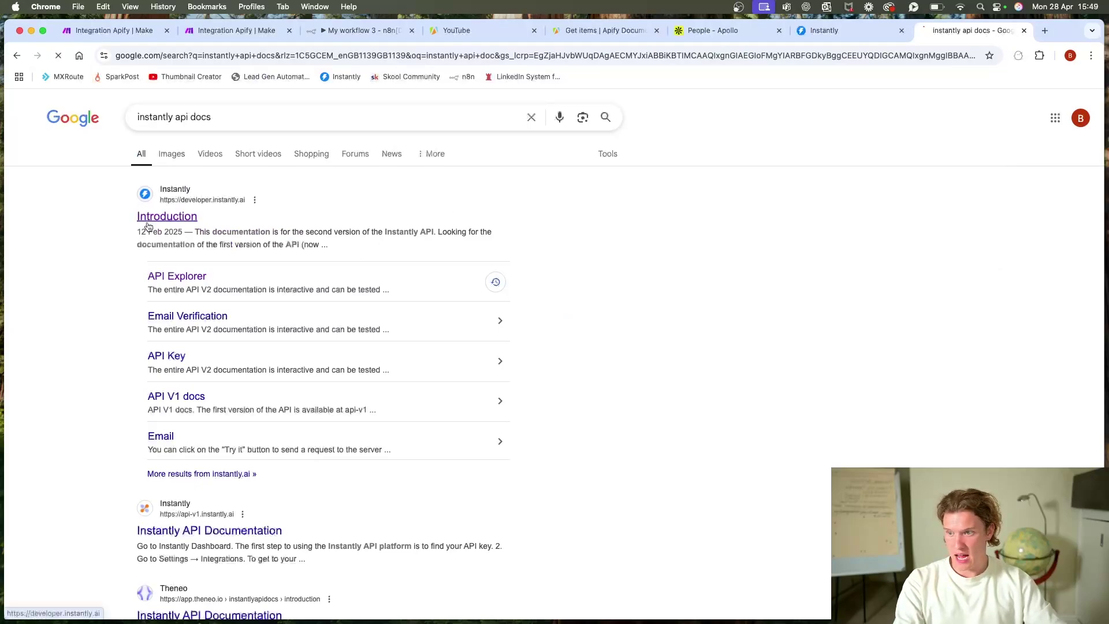
left_click(150, 221)
scroll(516, 222, "down", 3)
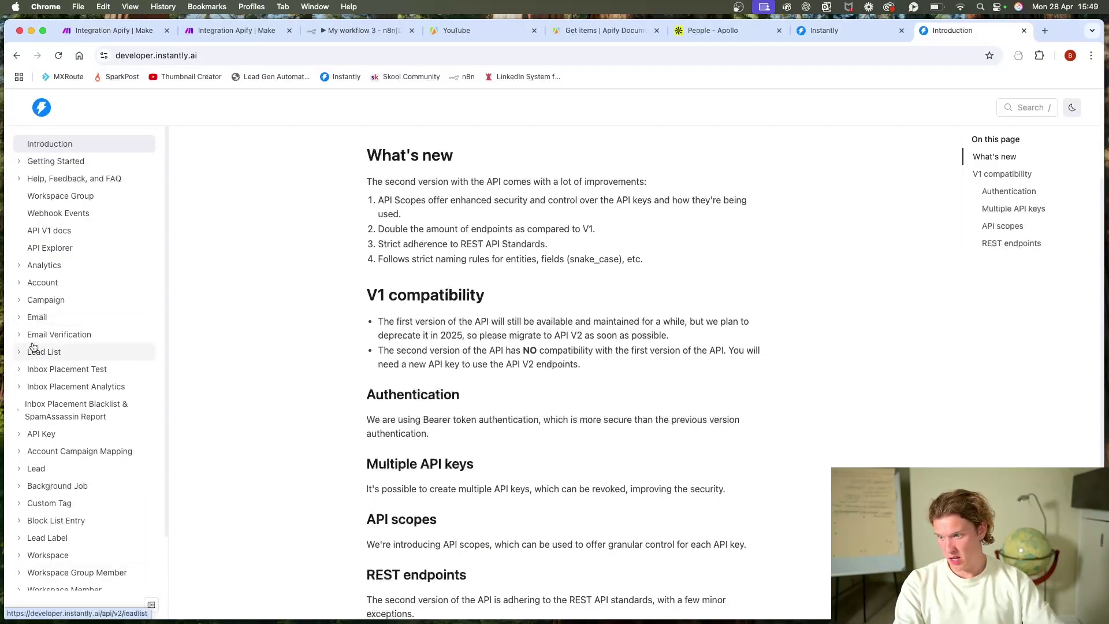
left_click(85, 333)
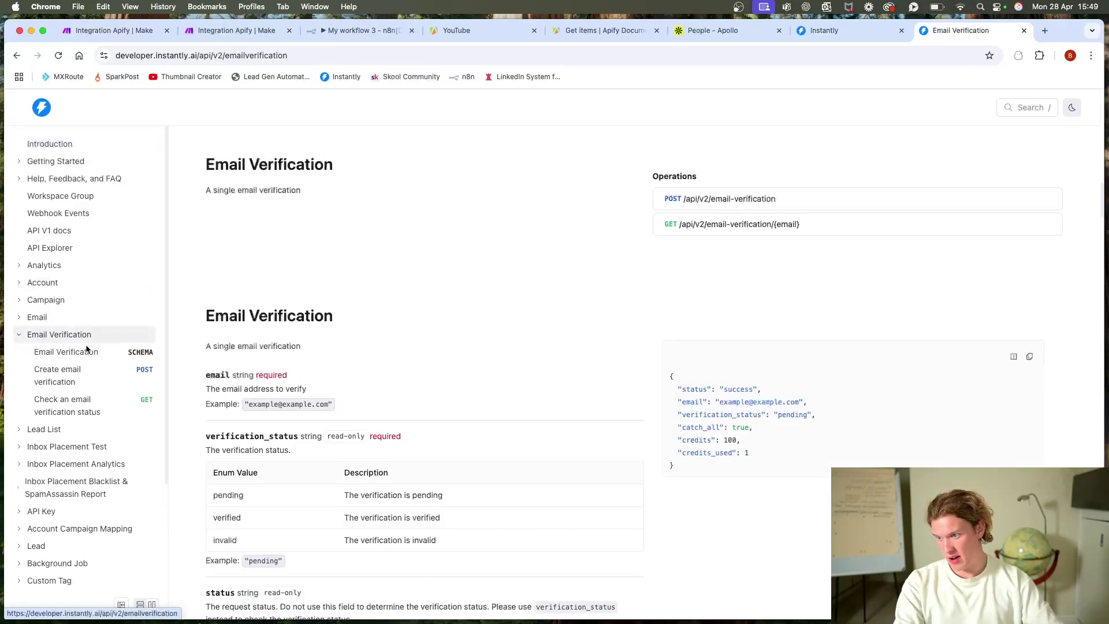
left_click(103, 378)
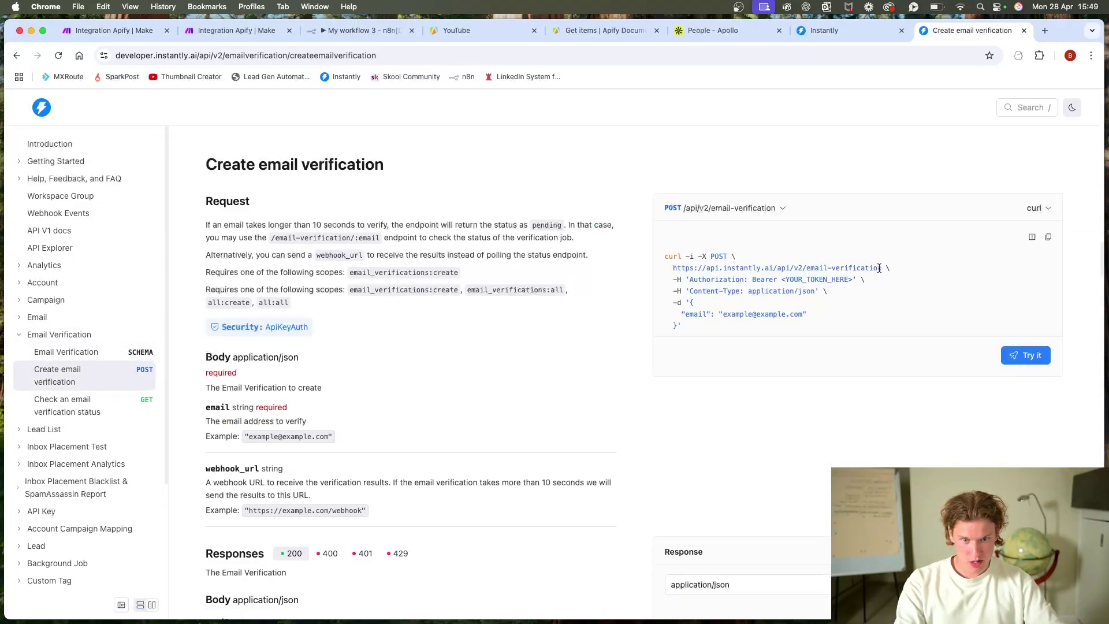
left_click_drag(877, 268, 674, 270)
key("super+c")
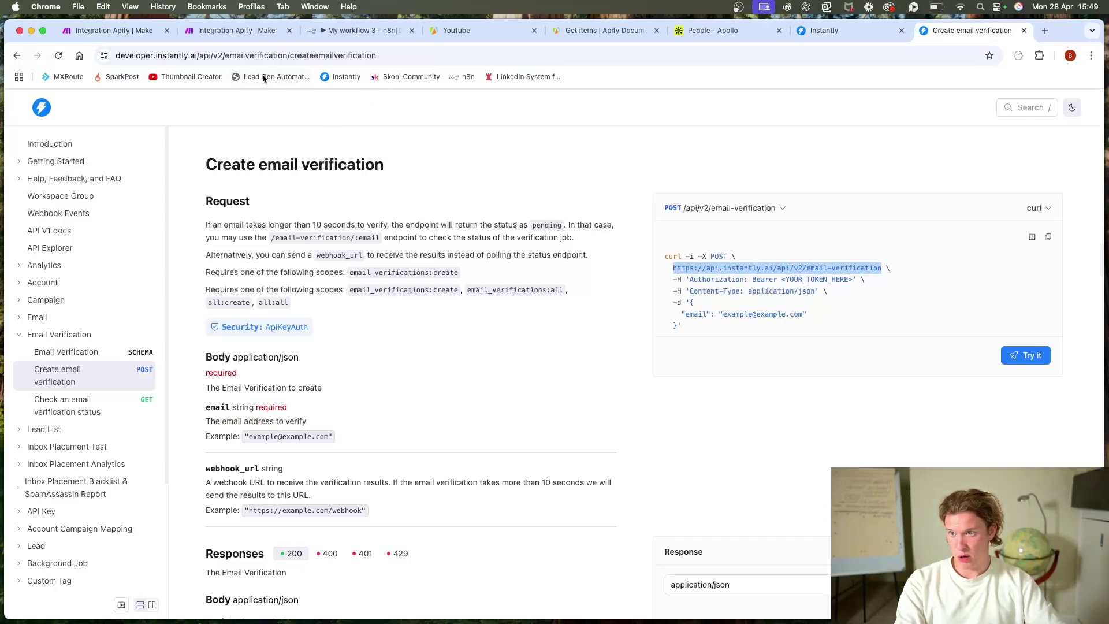
left_click(236, 31)
Step: Swap the NeverBounce module for an HTTP 'Make a request' that POSTs to the copied Instantly URL
right_click(573, 274)
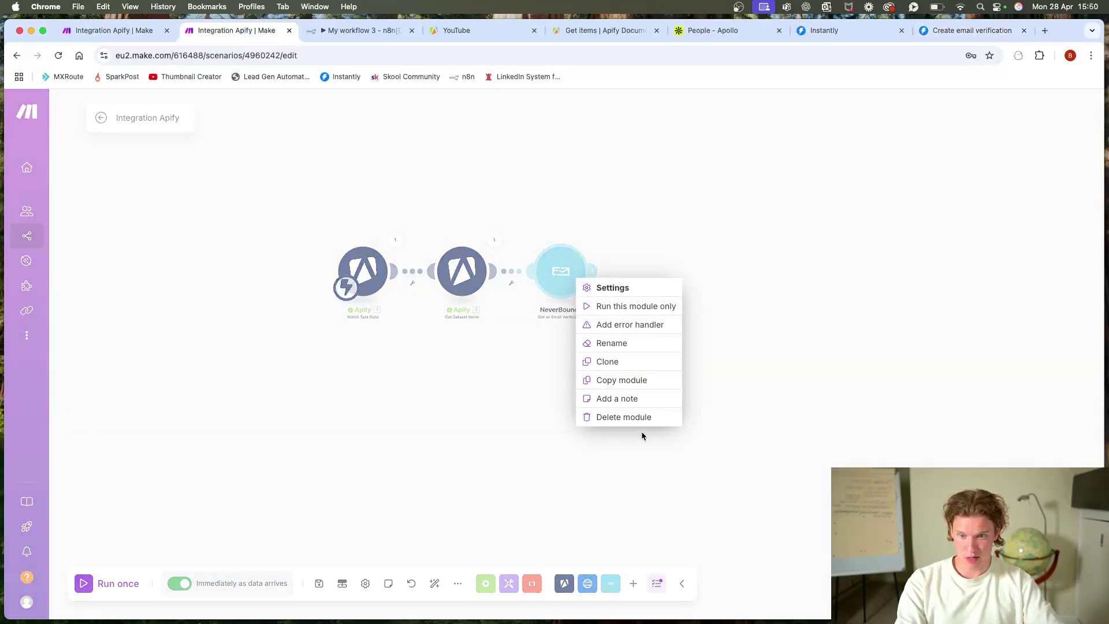
left_click(624, 417)
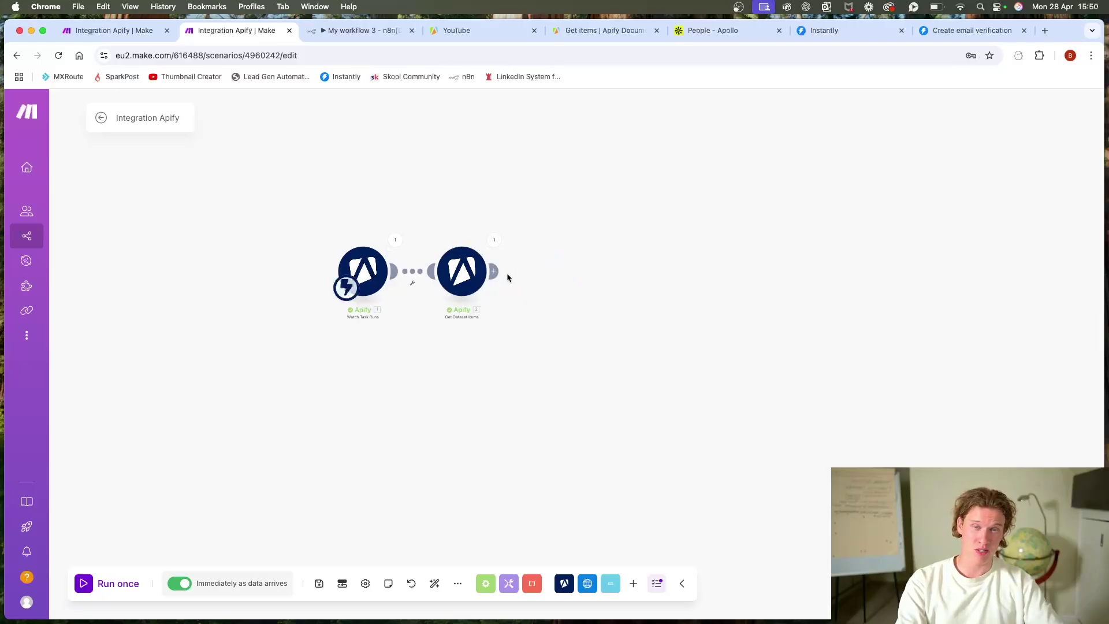
left_click(560, 271)
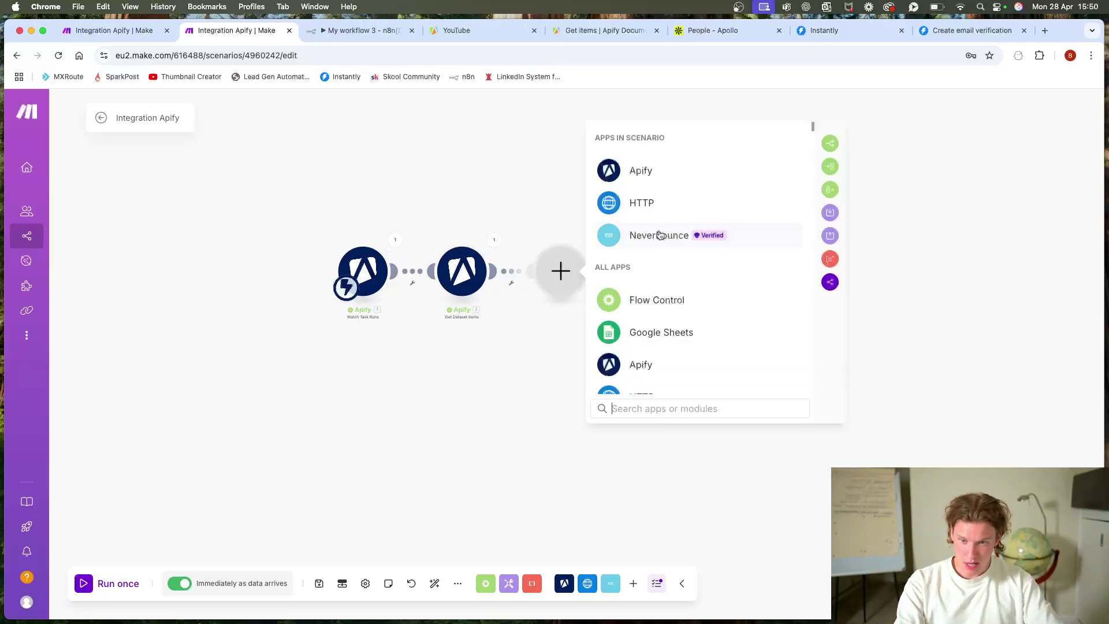
left_click(652, 202)
scroll(658, 289, "down", 5)
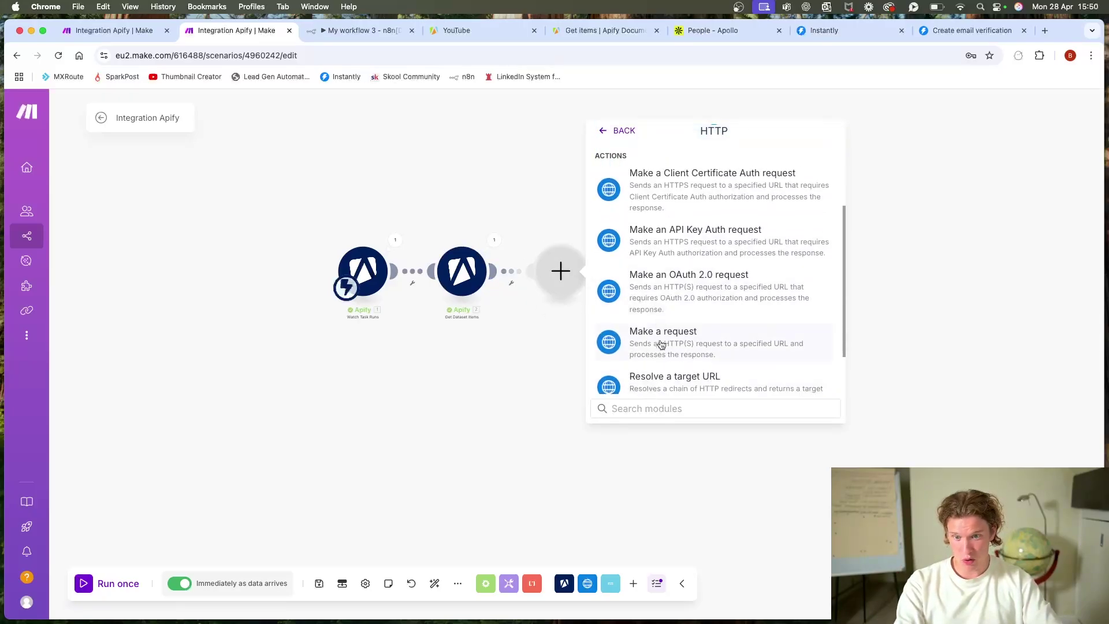
left_click(658, 344)
left_click(668, 198)
key("super+v")
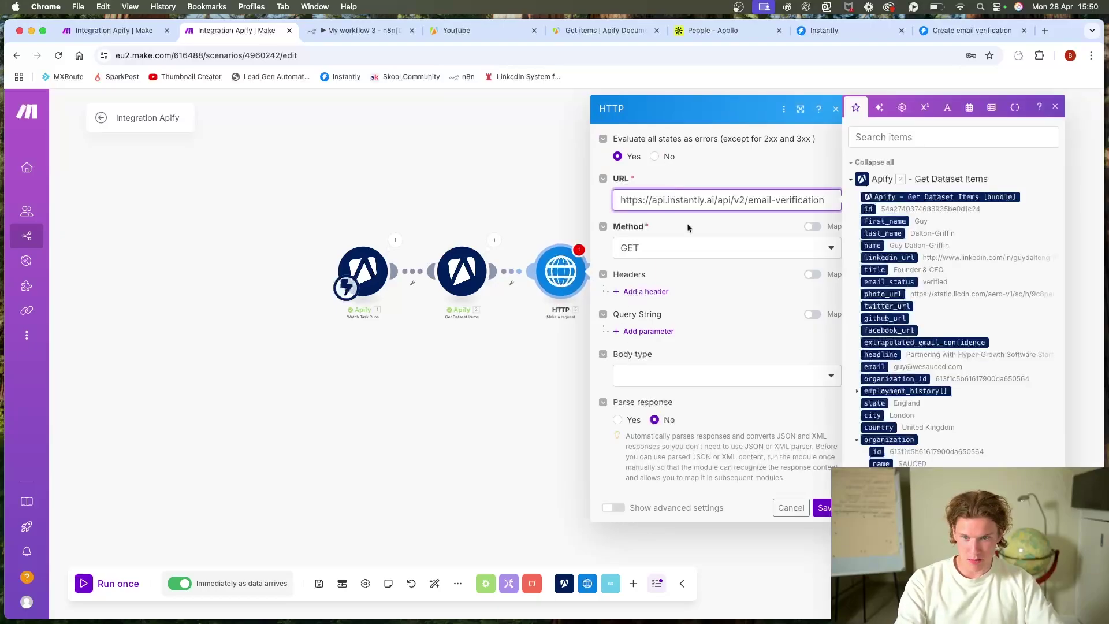
left_click(722, 248)
left_click(703, 311)
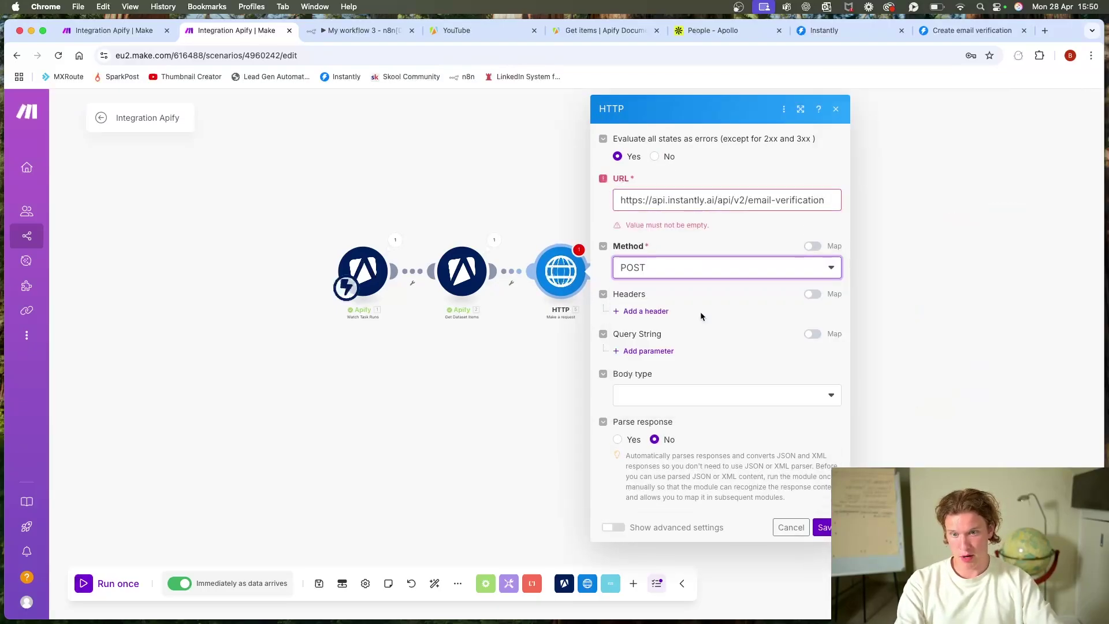
Step: Add an Authorization header starting with 'Bearer', checking the docs' curl header format
left_click(667, 309)
left_click(664, 344)
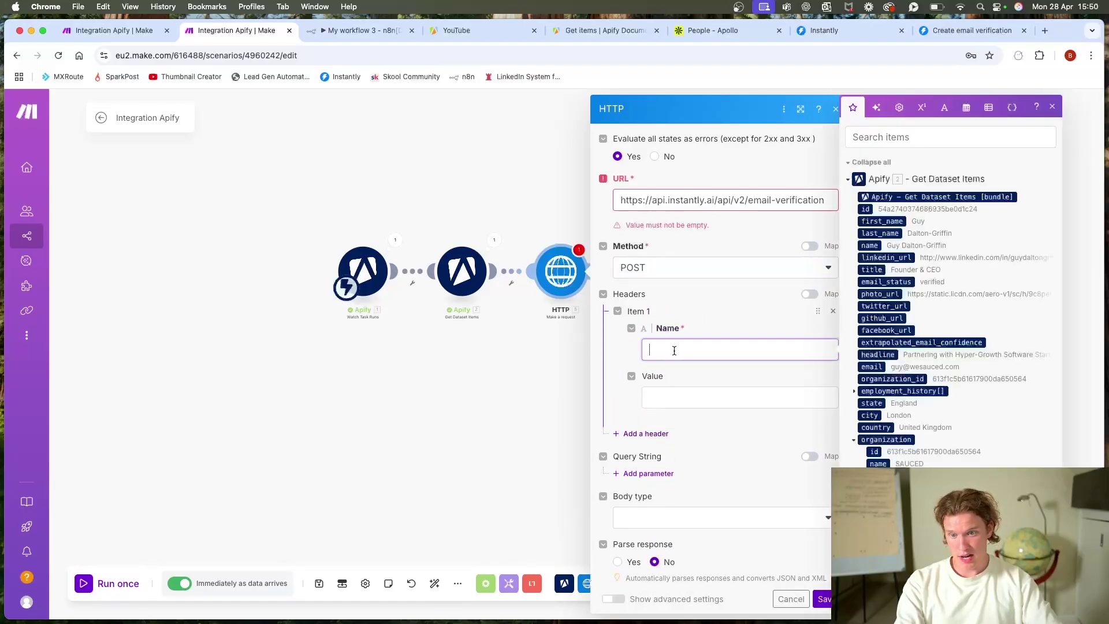
type("Authoriza")
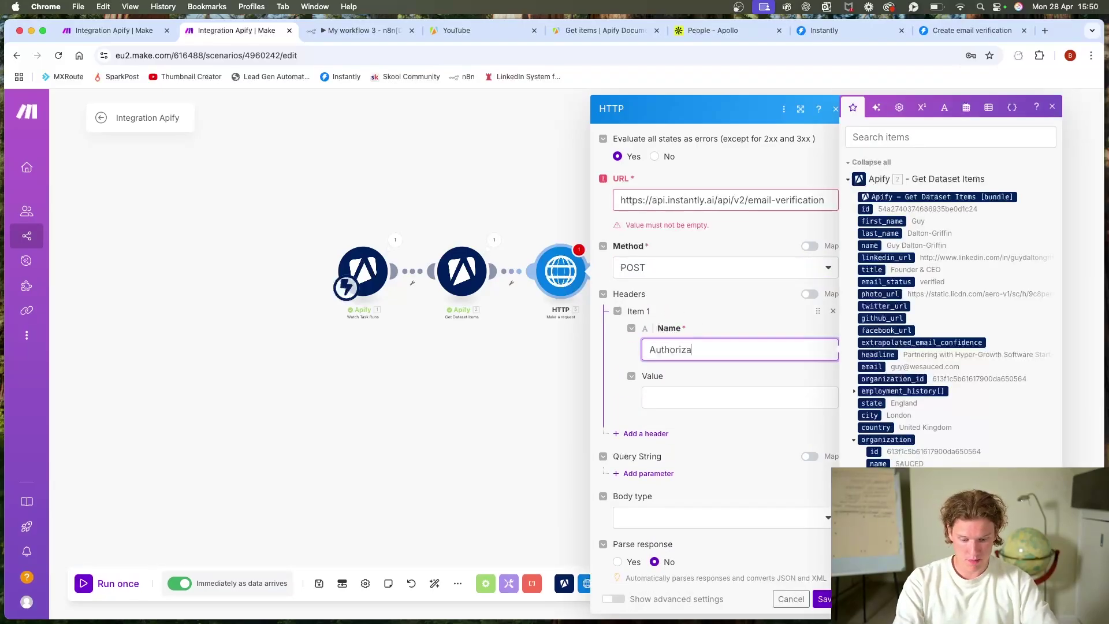
type("tion")
left_click(739, 397)
type("b")
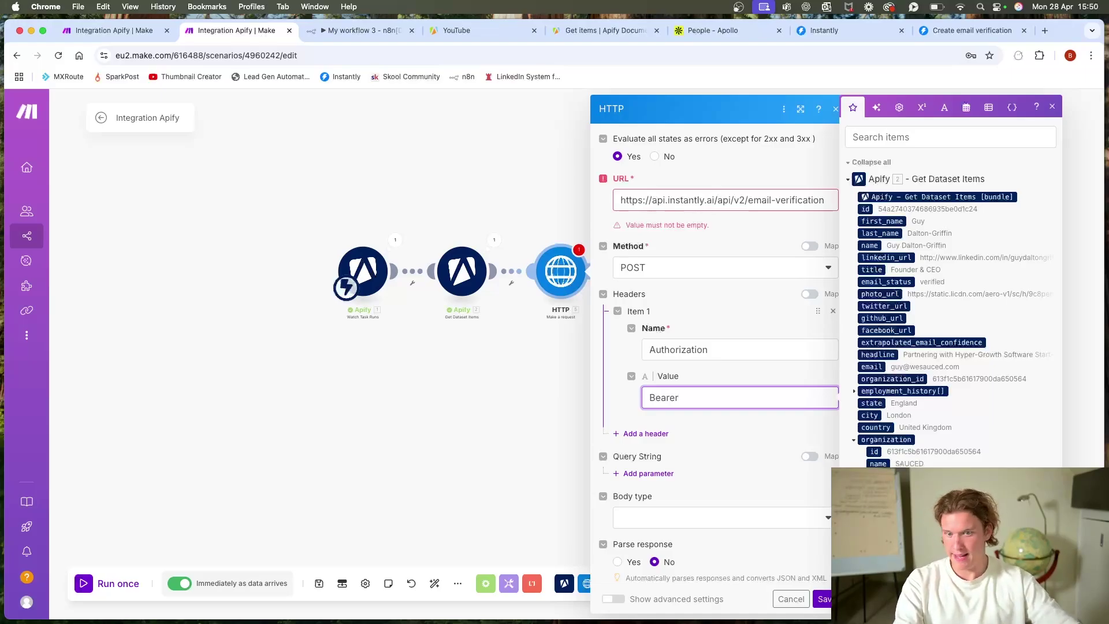
left_click(971, 30)
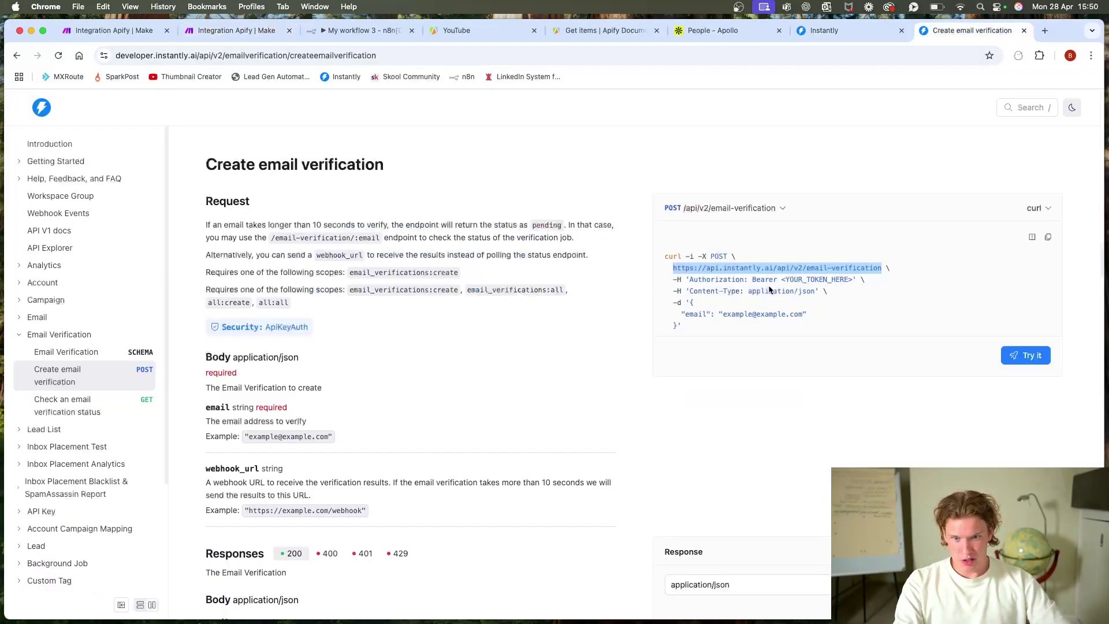
left_click_drag(752, 282, 855, 283)
left_click_drag(691, 293, 822, 291)
left_click(234, 31)
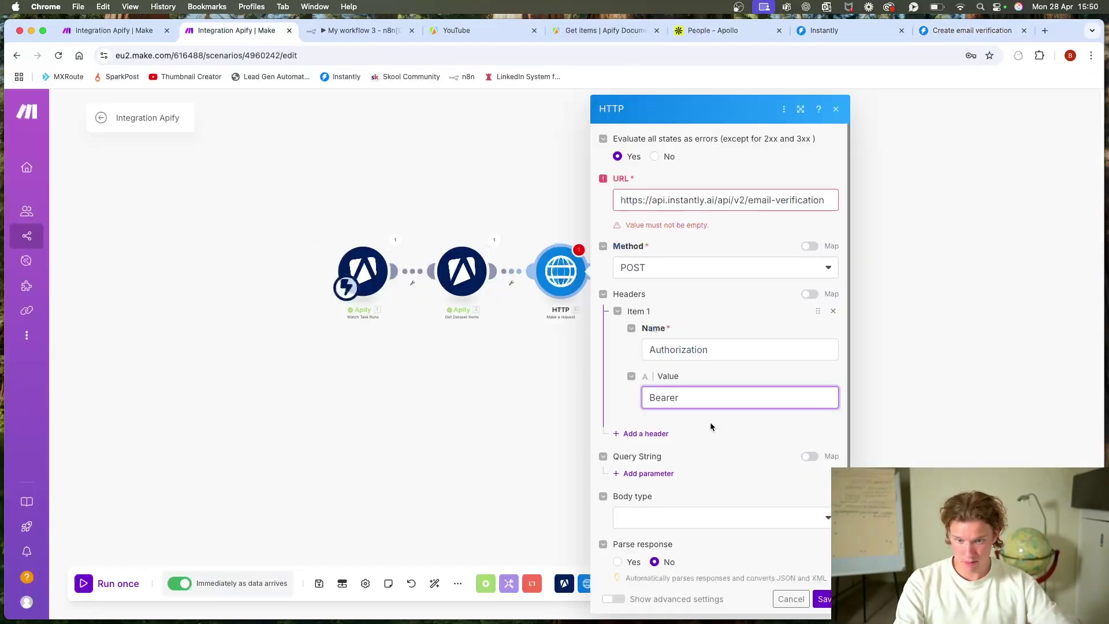
Step: Set the HTTP request body type to Raw with JSON content type
left_click(685, 515)
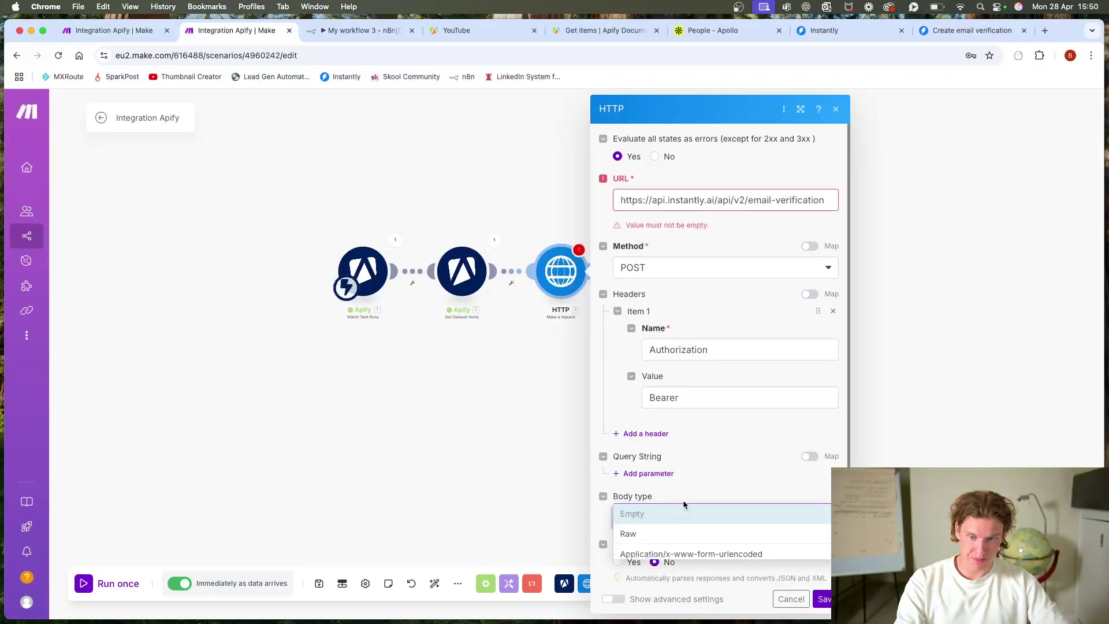
left_click(652, 406)
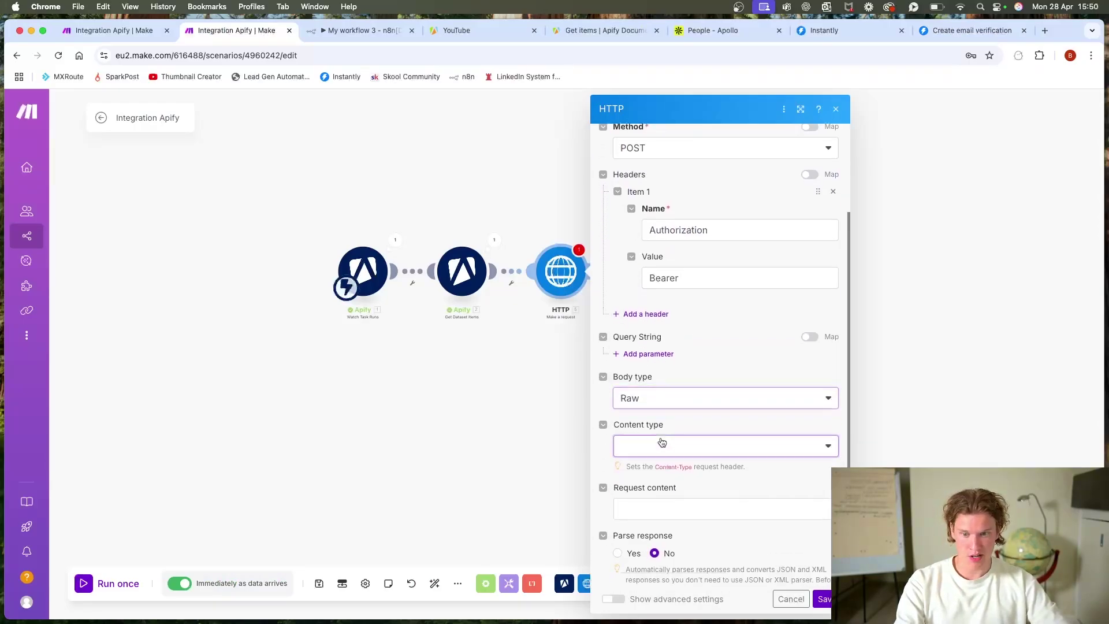
left_click(701, 446)
triple_click(624, 426)
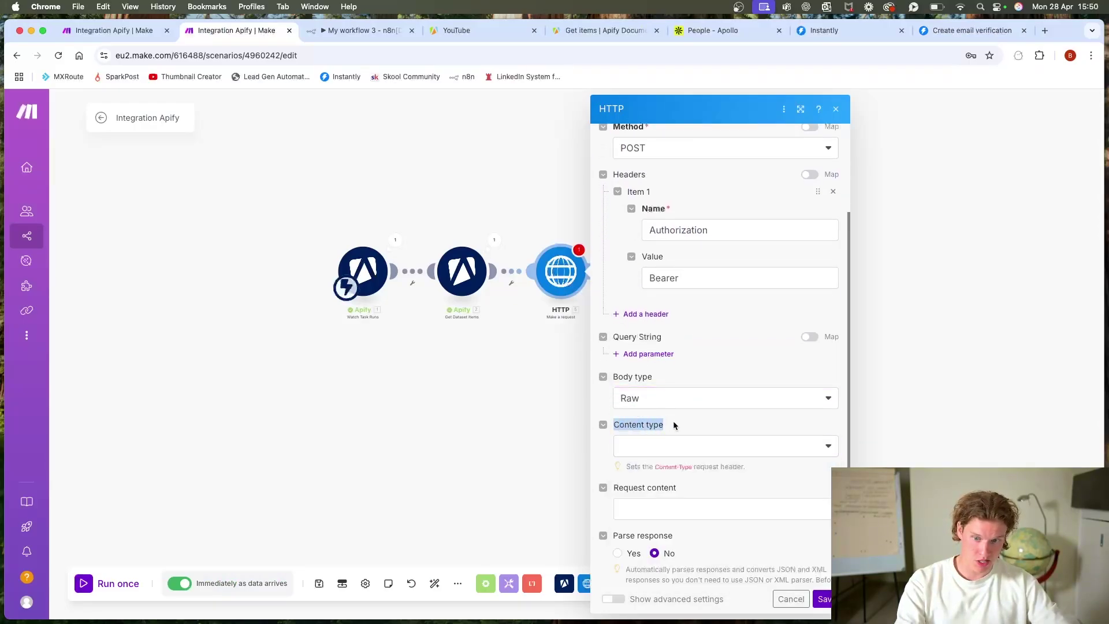
left_click(668, 450)
left_click(689, 499)
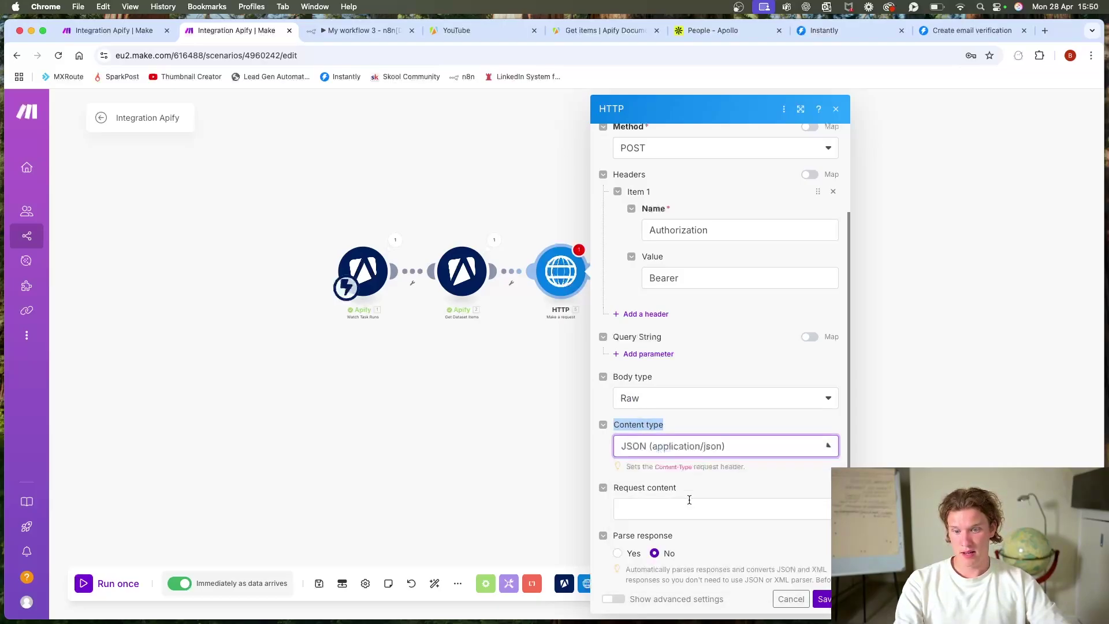
left_click(695, 432)
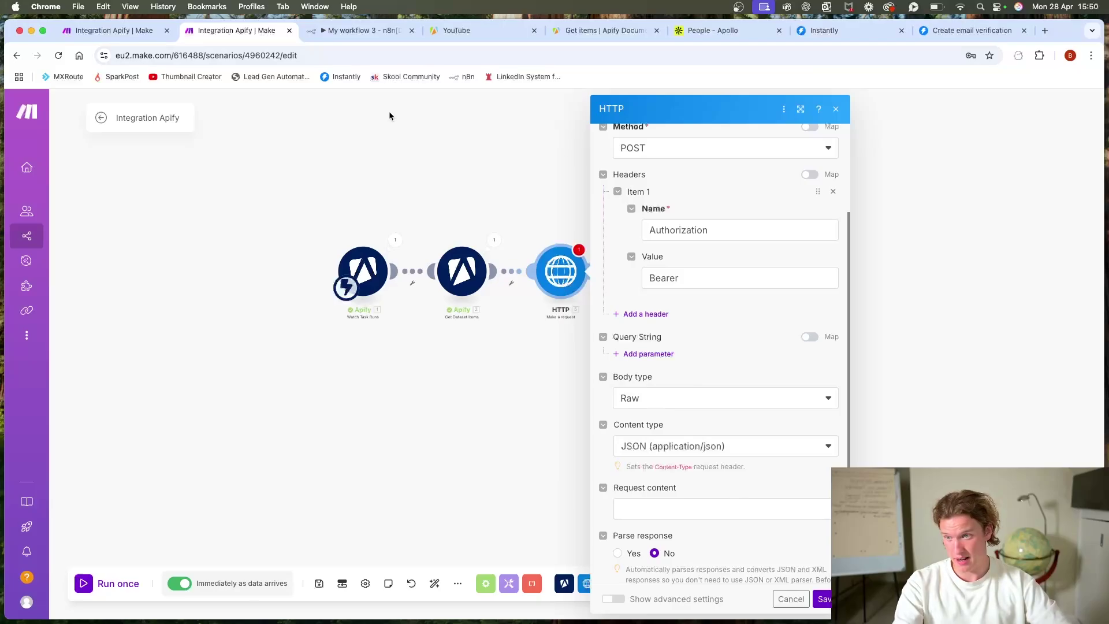
left_click(972, 32)
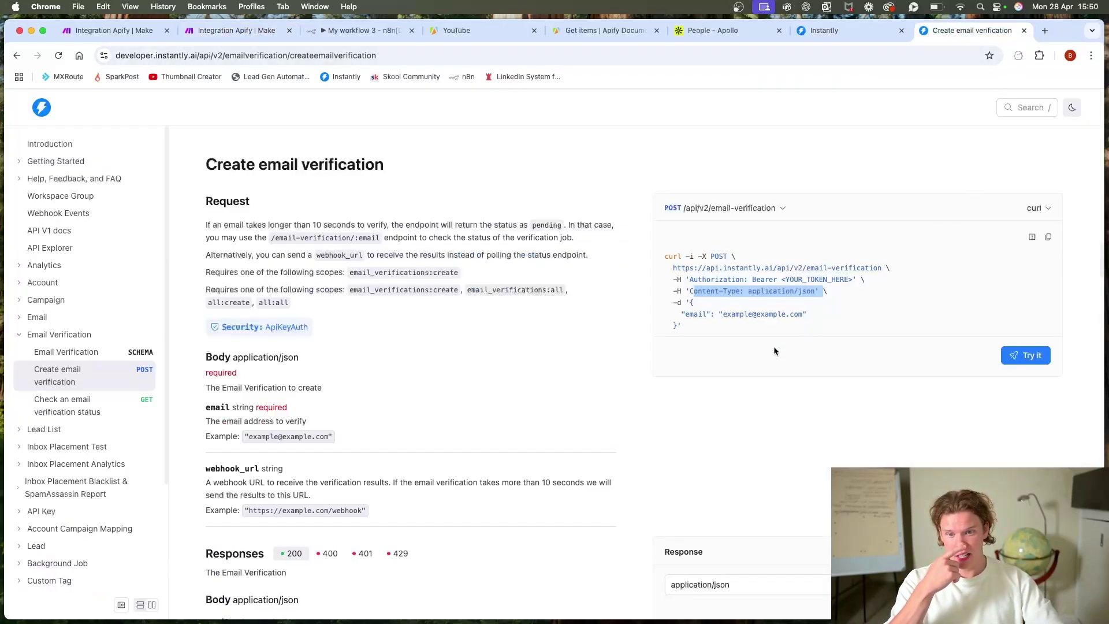
left_click_drag(691, 302, 696, 327)
key("super+c")
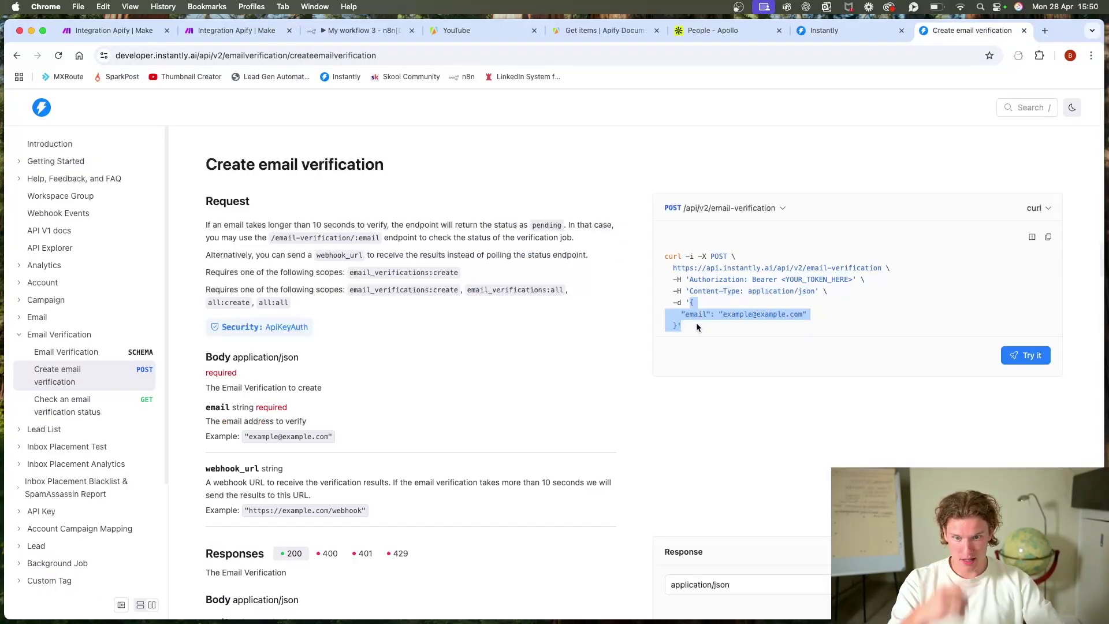
left_click(234, 30)
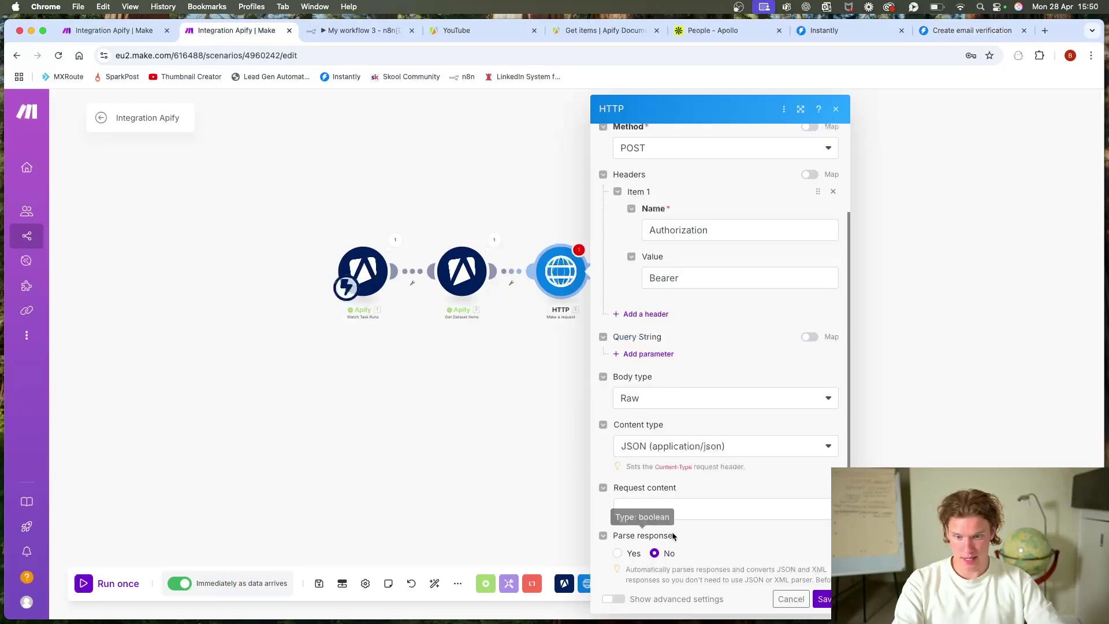
left_click(680, 509)
key("super+v")
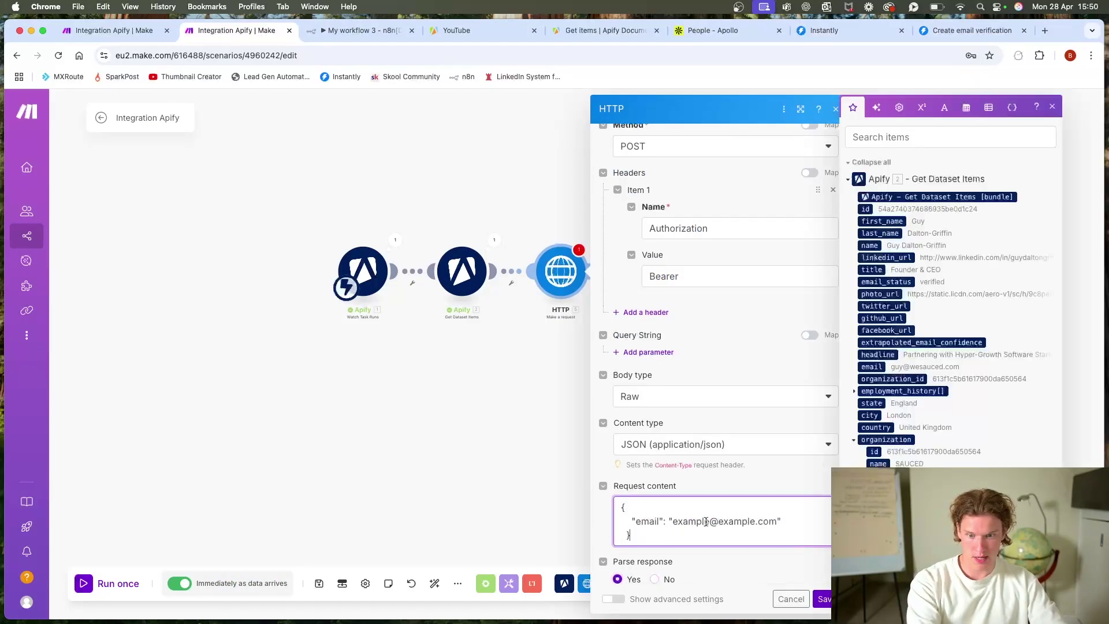
left_click_drag(777, 521, 672, 523)
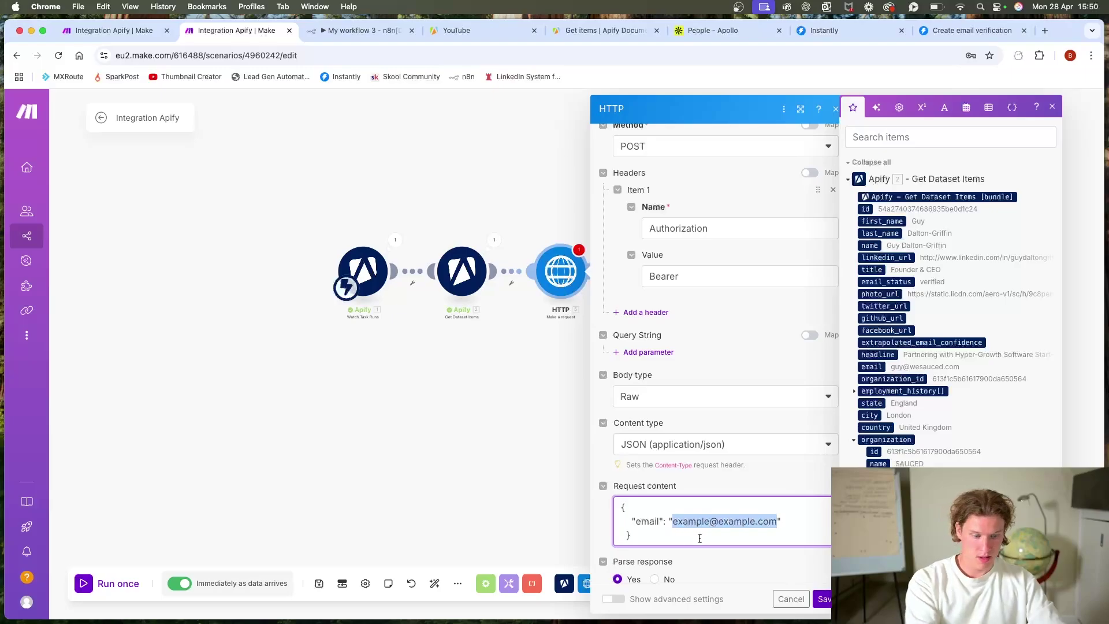
key("BackSpace")
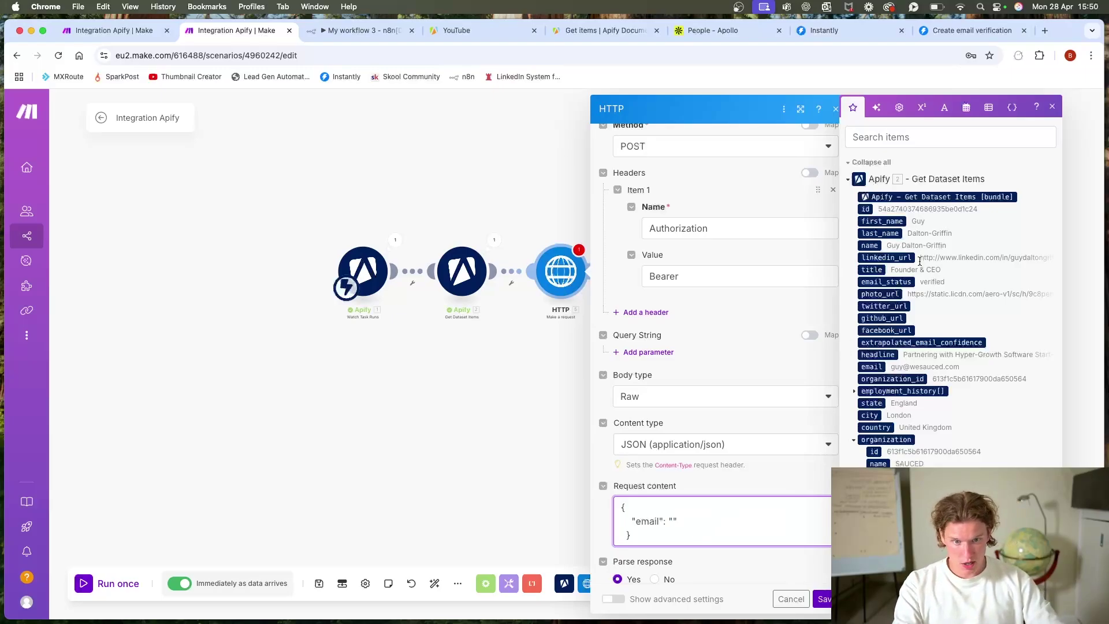
scroll(900, 323, "down", 3)
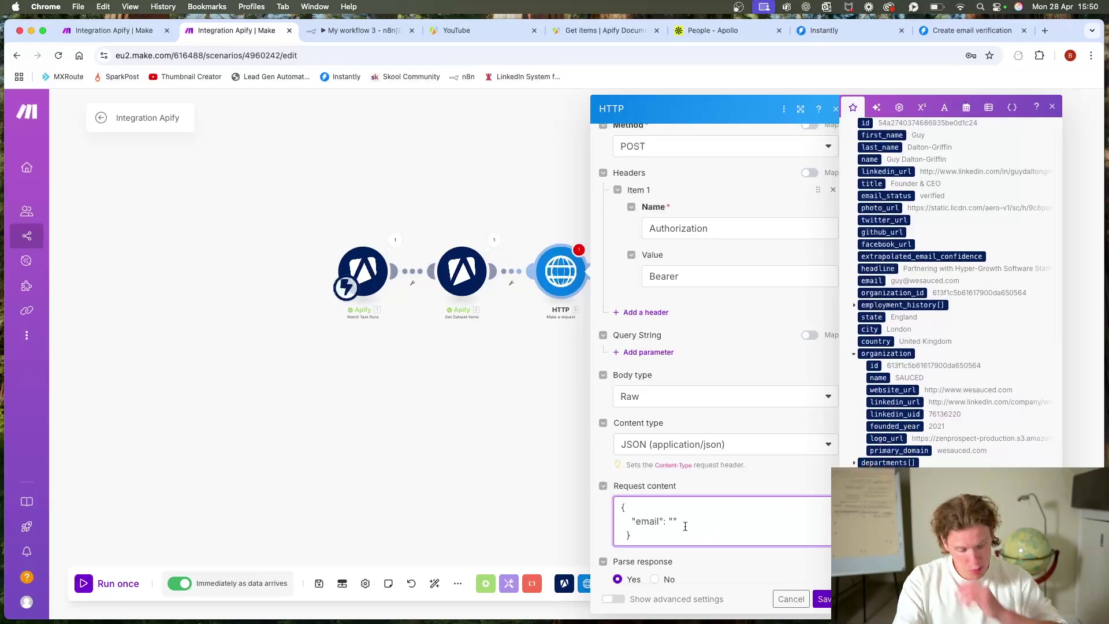
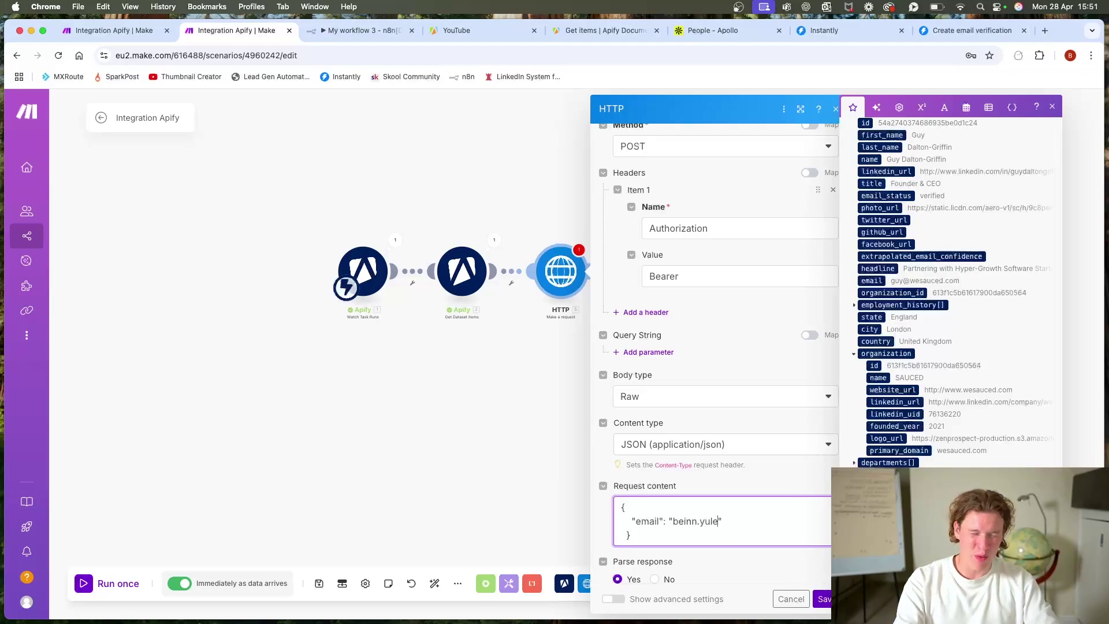
left_click(848, 34)
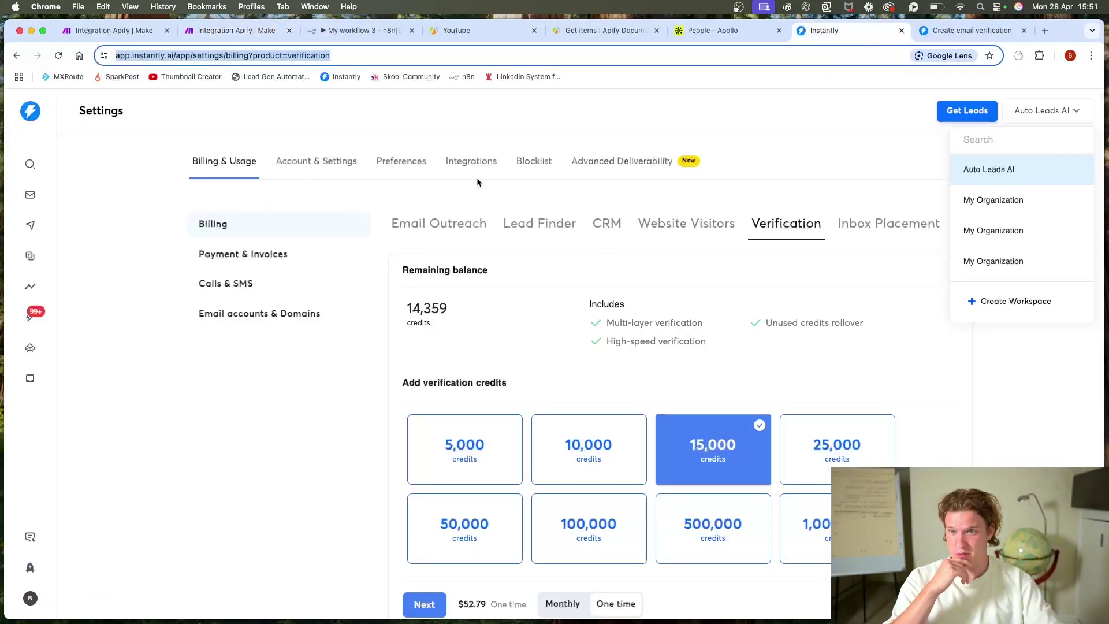
Step: Start a new Instantly API key under Integrations and name it DELETE
left_click(462, 168)
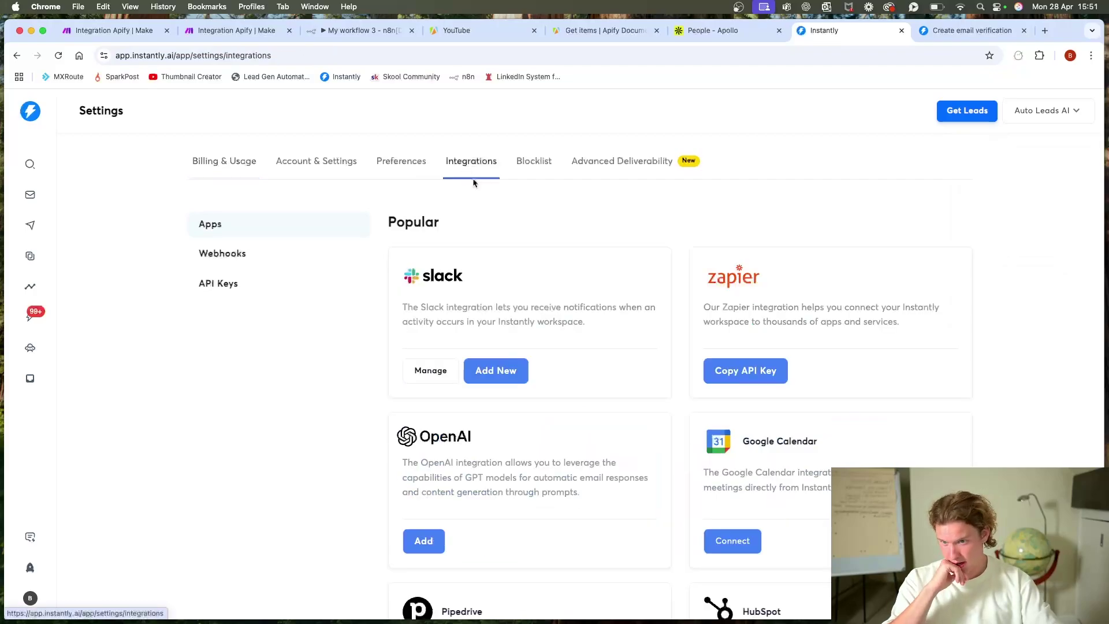
left_click(203, 280)
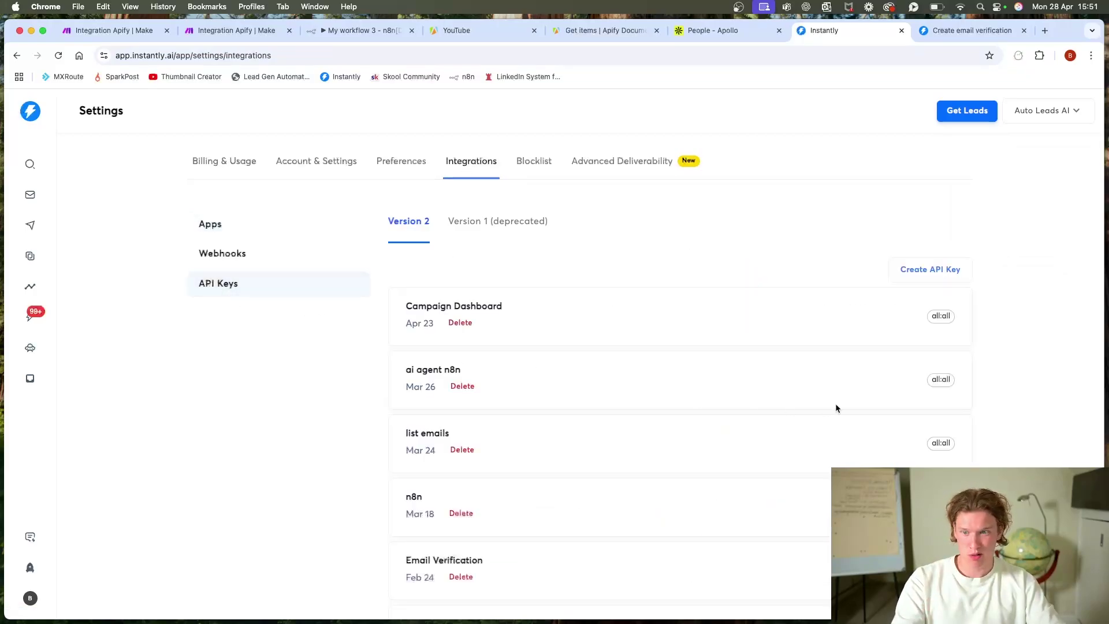
left_click(897, 267)
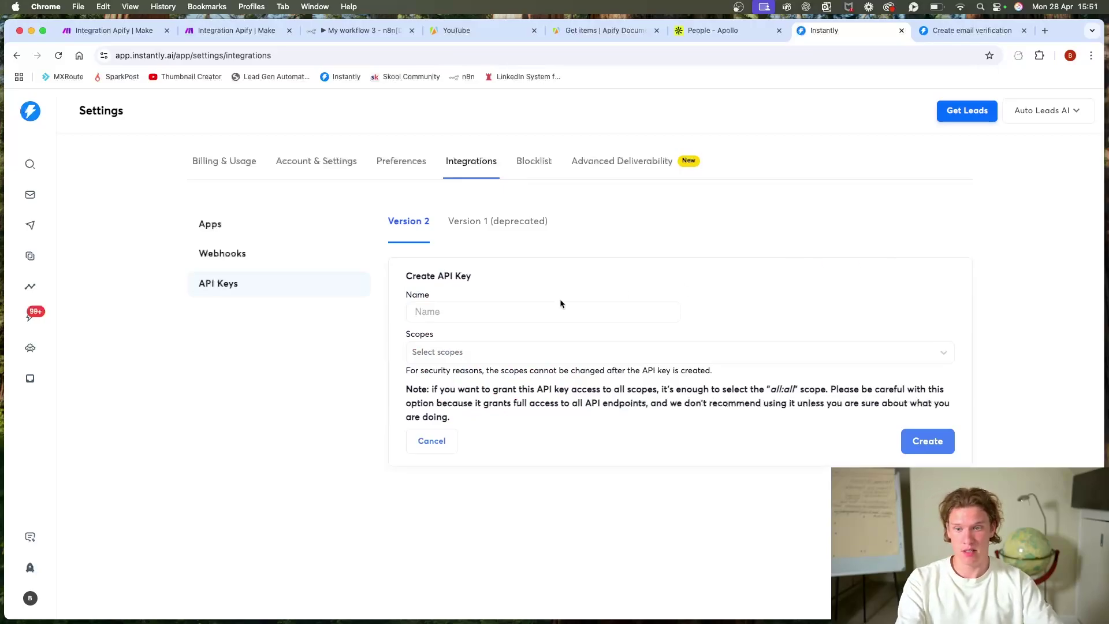
left_click(513, 312)
type("You")
key("BackSpace")
key("BackSpace")
key("BackSpace")
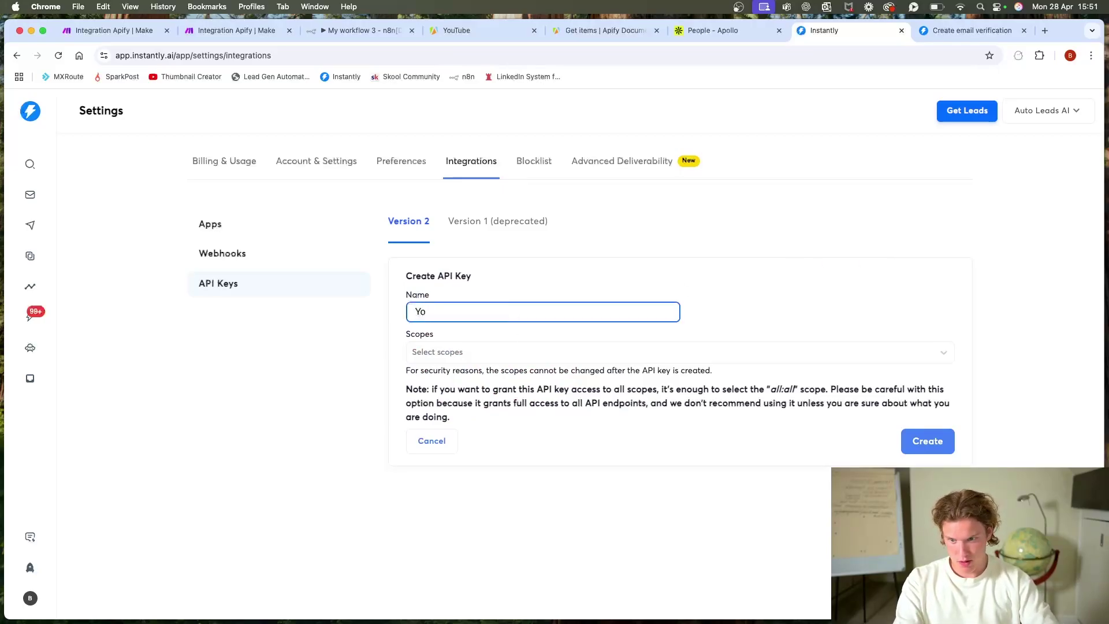
type("DELETE")
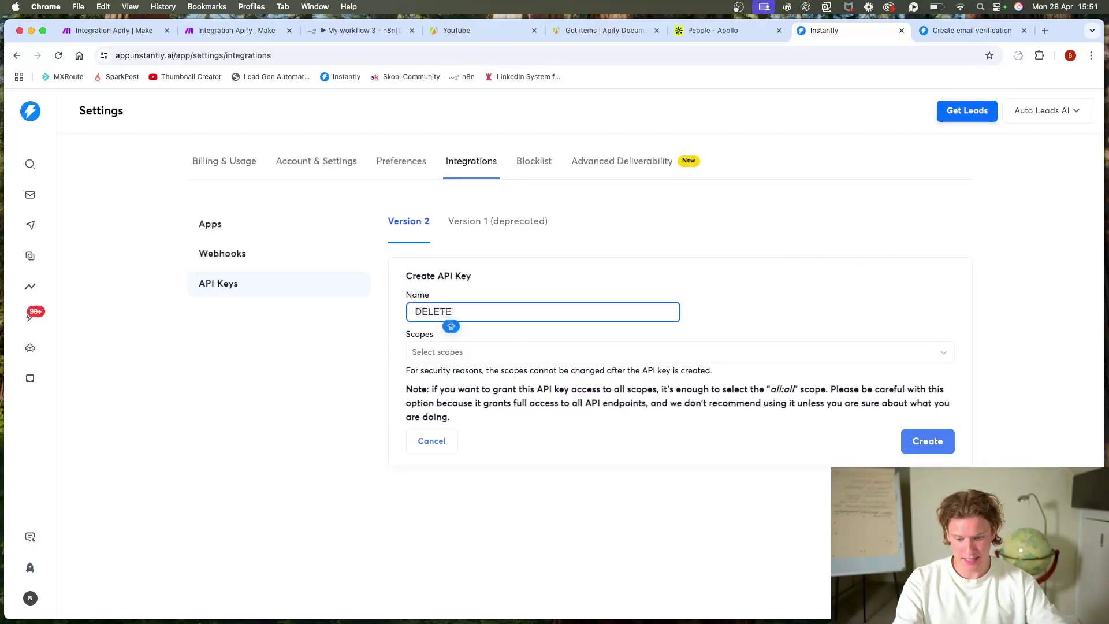
Step: Give the key the all:all scope, create it, and copy the generated key
left_click(502, 352)
left_click(456, 381)
left_click(675, 279)
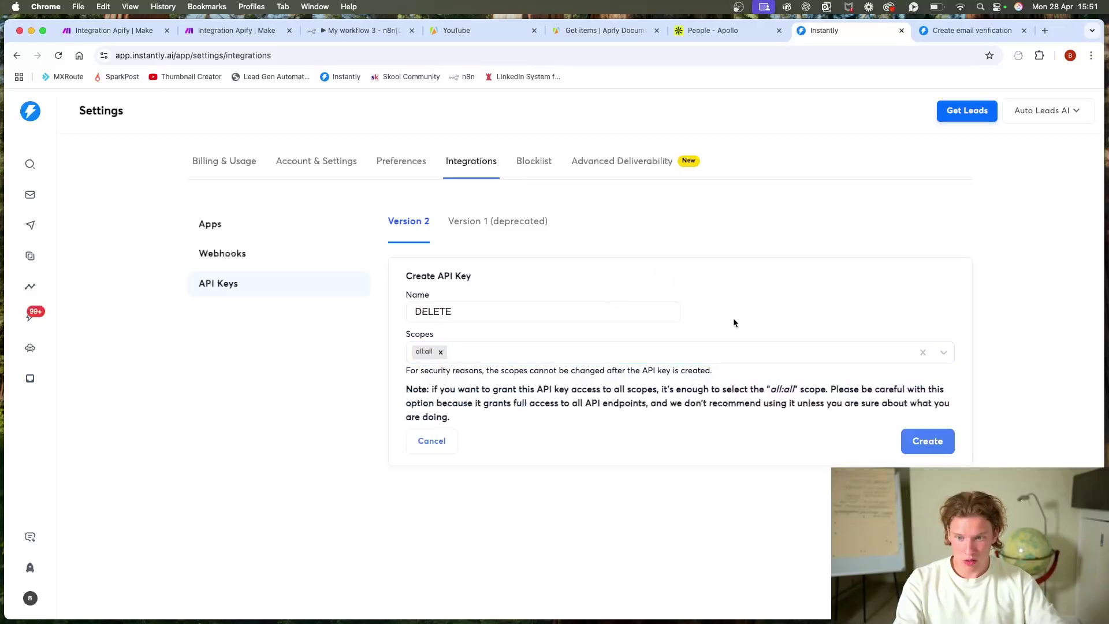
left_click(495, 355)
scroll(565, 494, "down", 3)
scroll(566, 494, "down", 15)
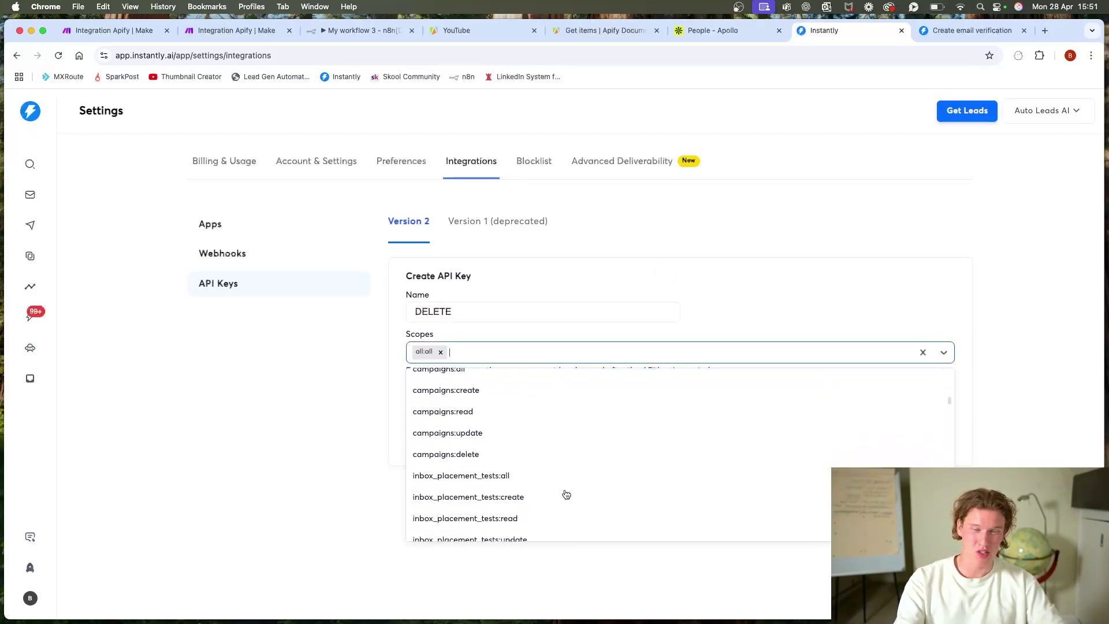
scroll(559, 497, "up", 20)
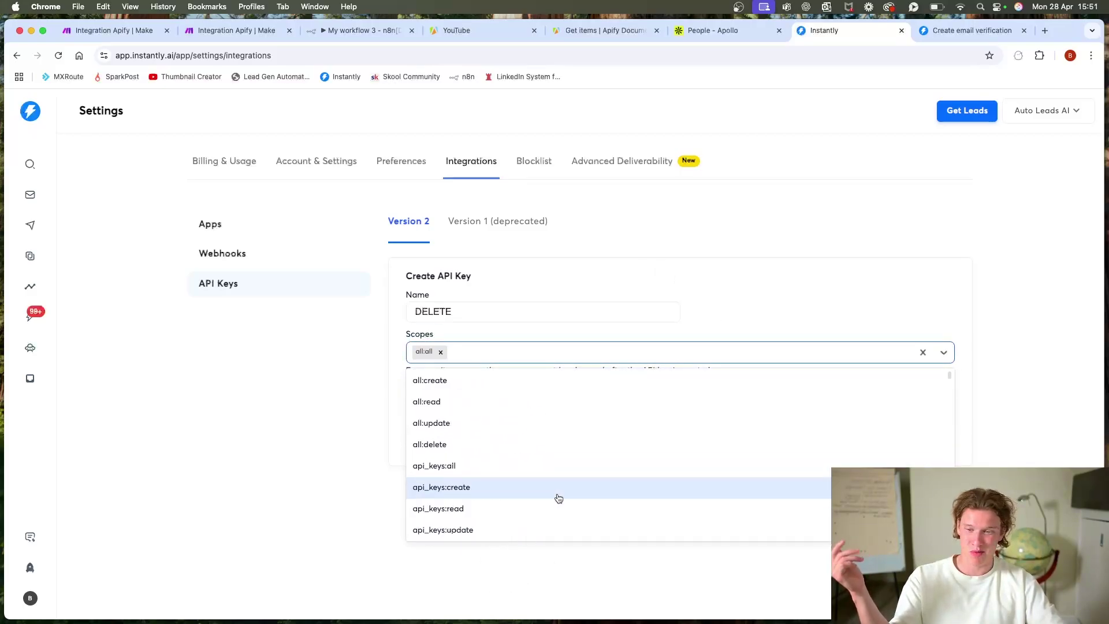
left_click(770, 279)
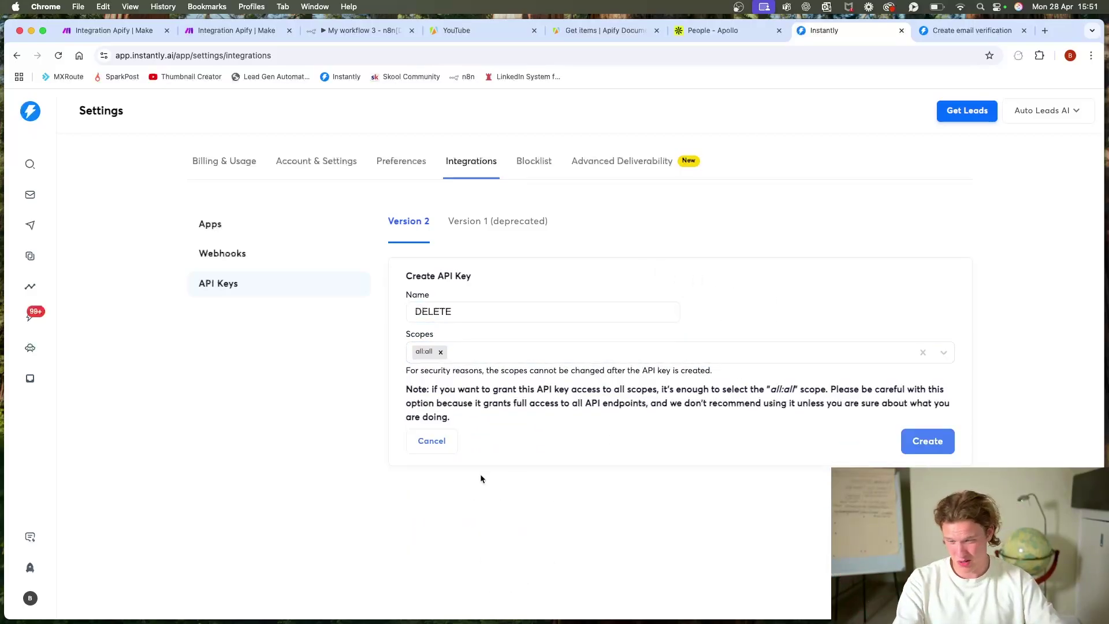
left_click(926, 450)
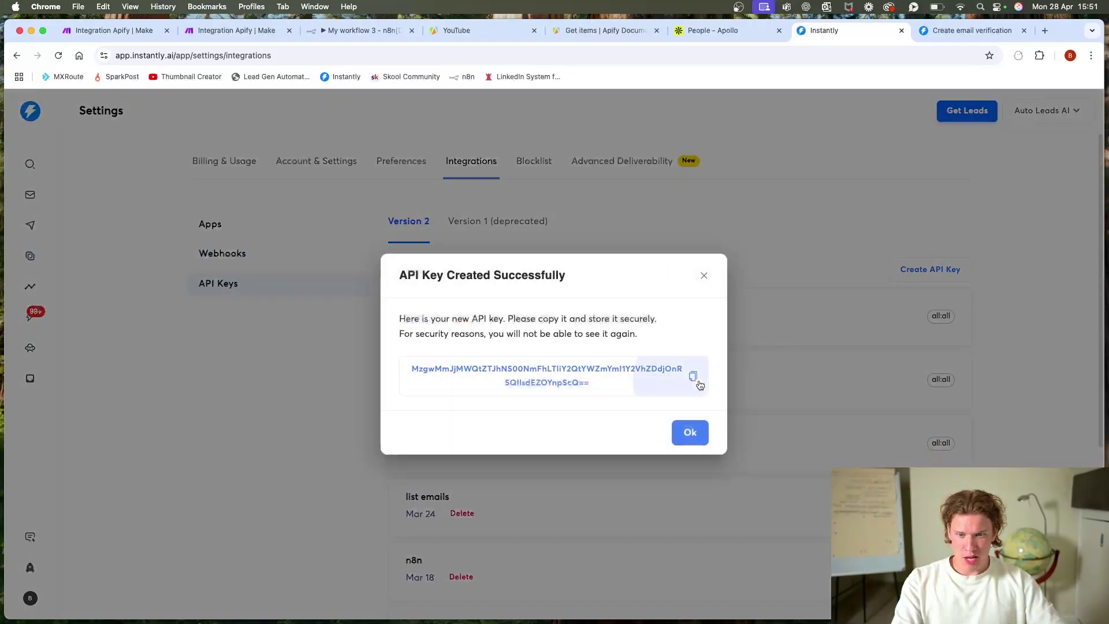
left_click(693, 377)
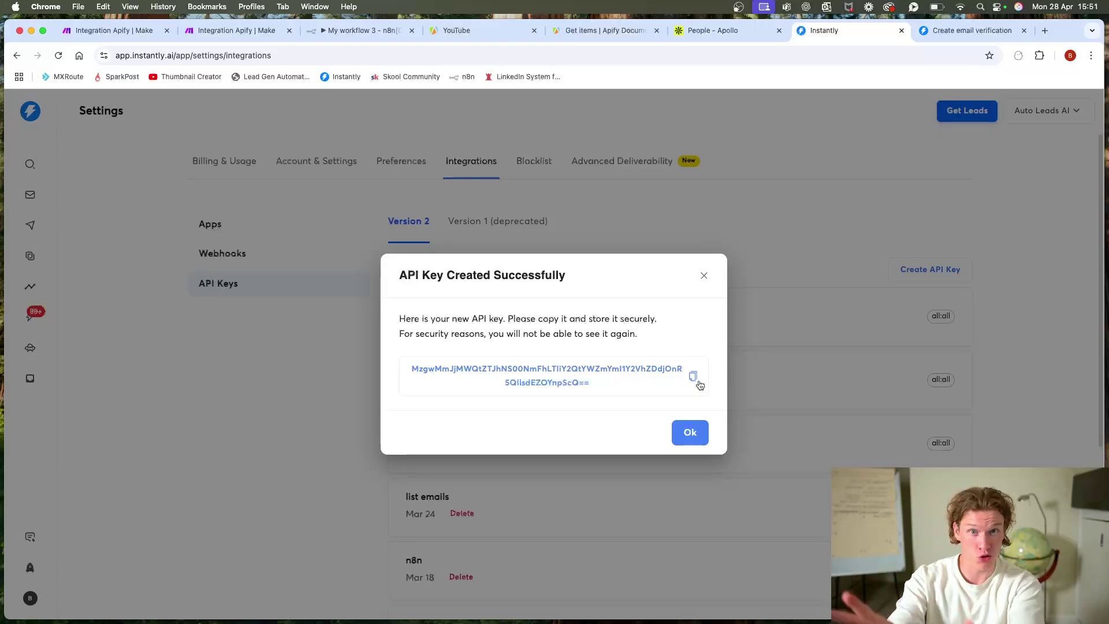
left_click(248, 30)
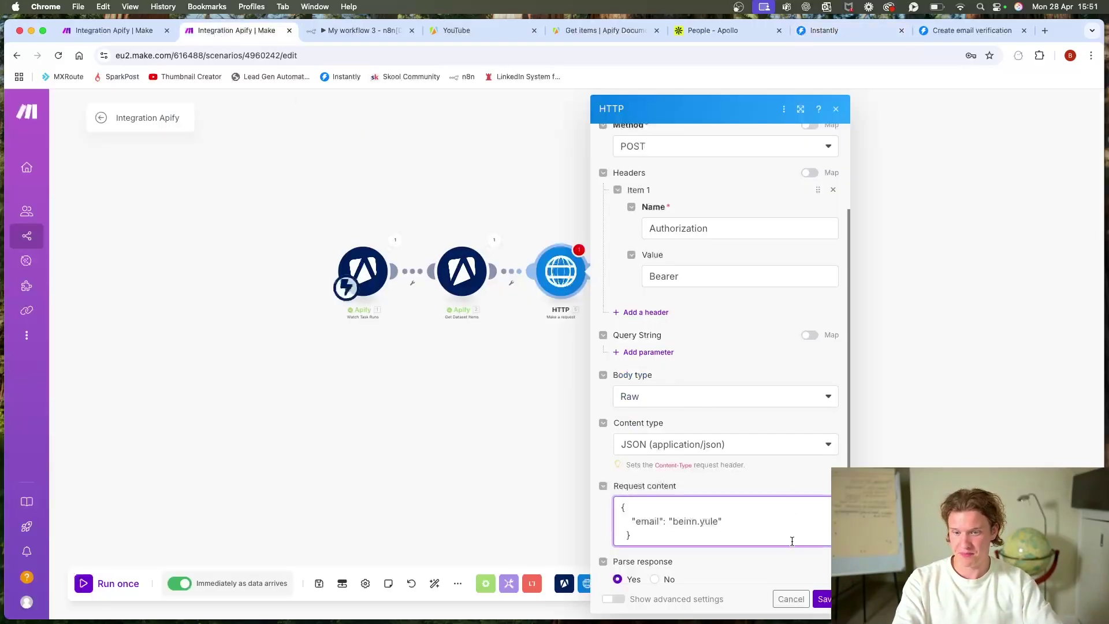
Step: Paste the API key after Bearer, finish the test email address, and save the HTTP module
left_click(711, 277)
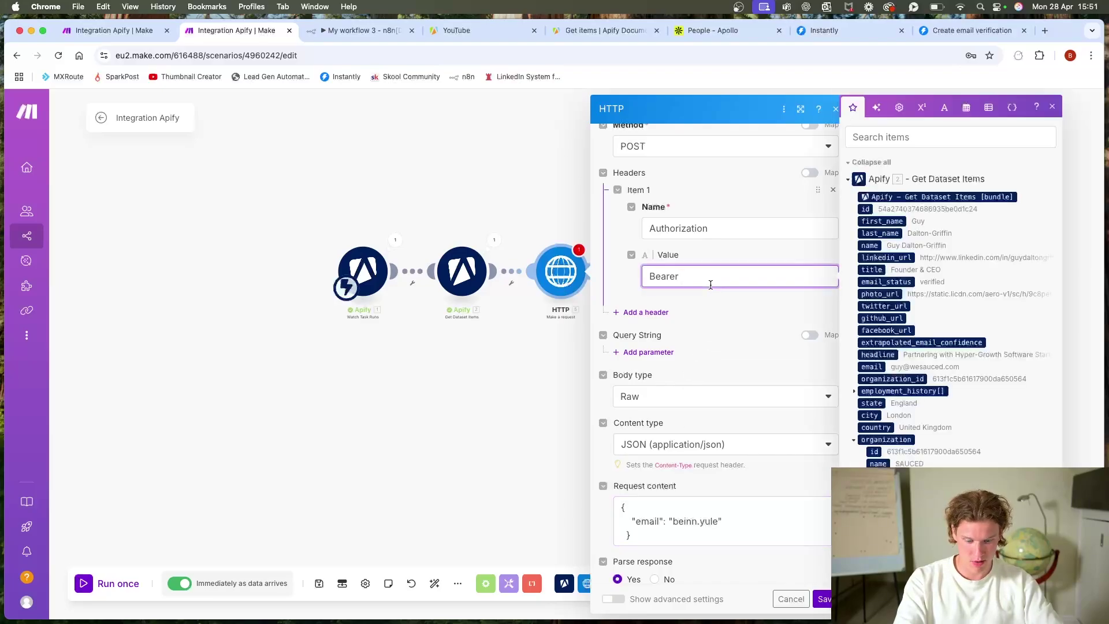
key("cmd+v")
scroll(763, 456, "down", 2)
left_click(718, 465)
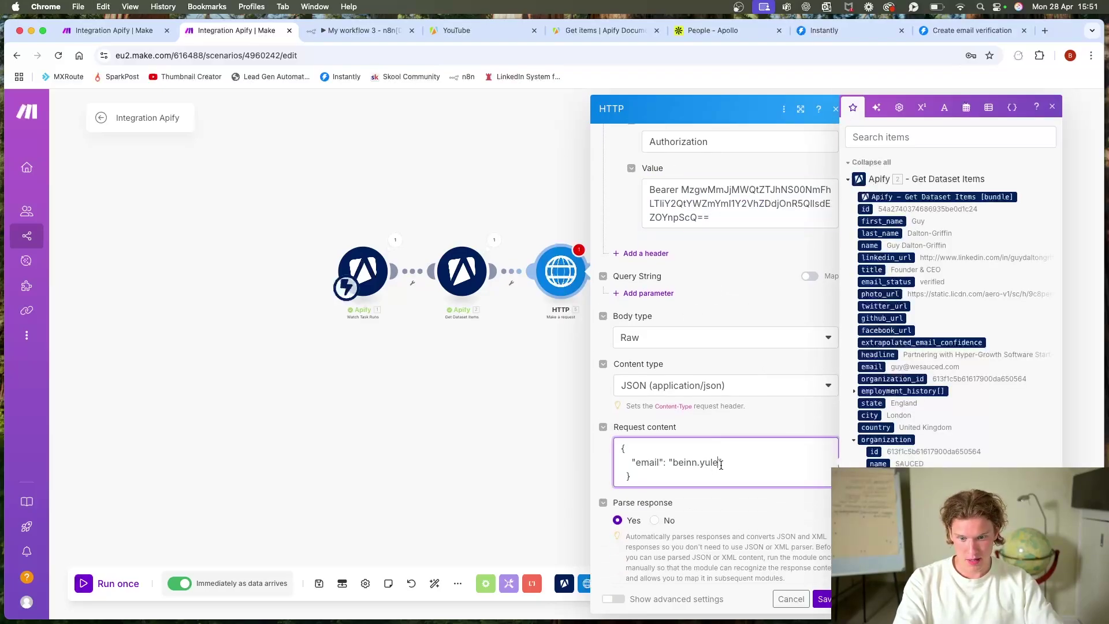
type("@centryx.ai")
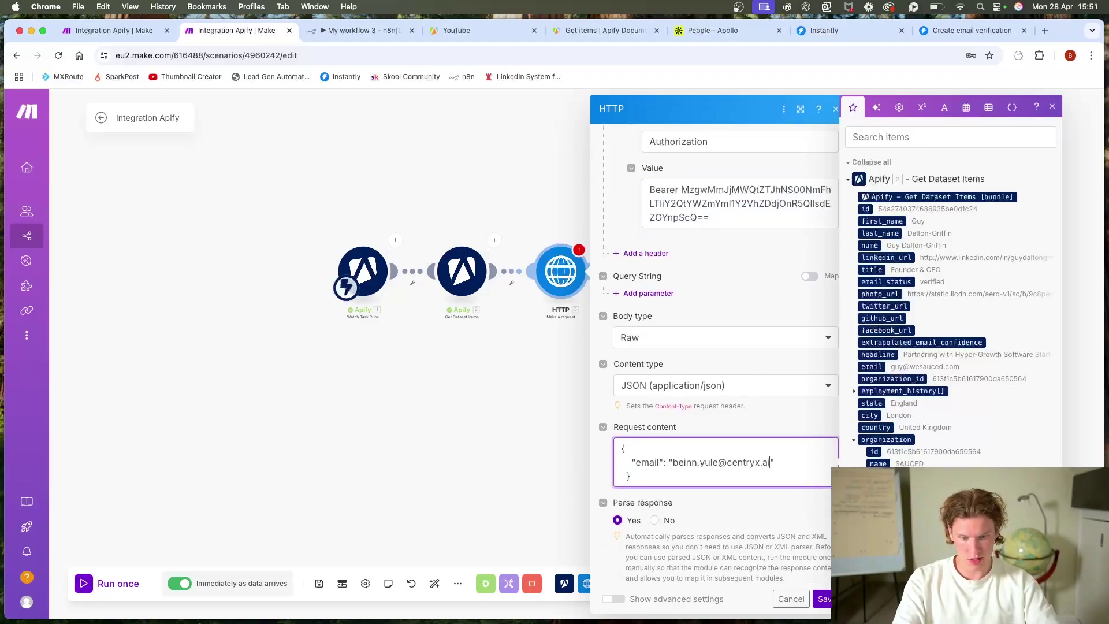
left_click(824, 599)
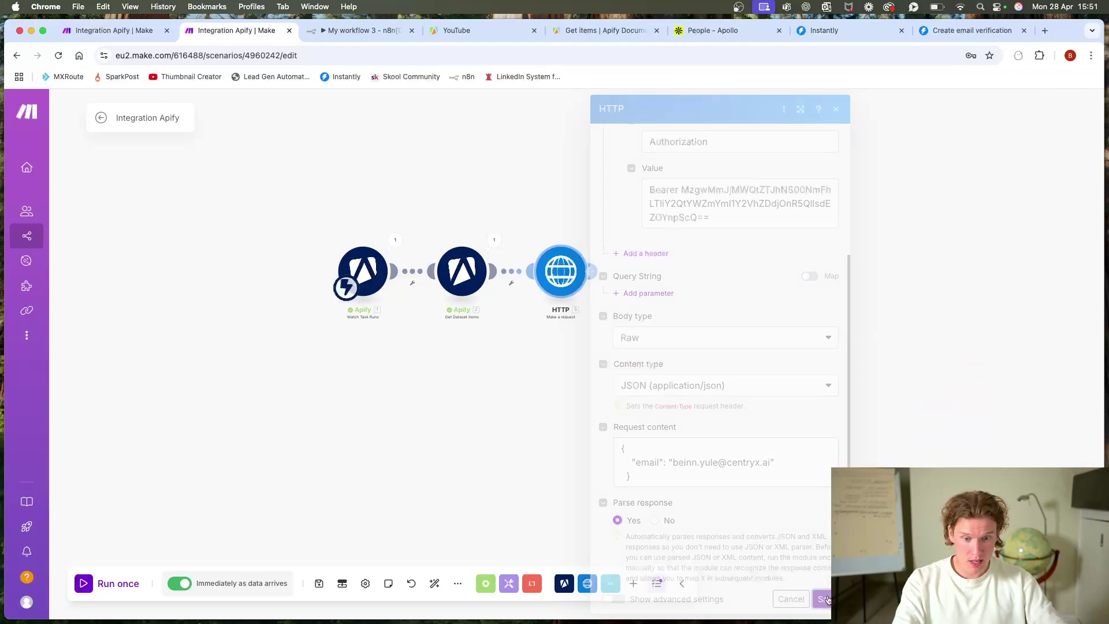
Step: Run the HTTP module alone, confirm status 200 with the email verified and remaining credits, then rerun
right_click(552, 279)
left_click(558, 305)
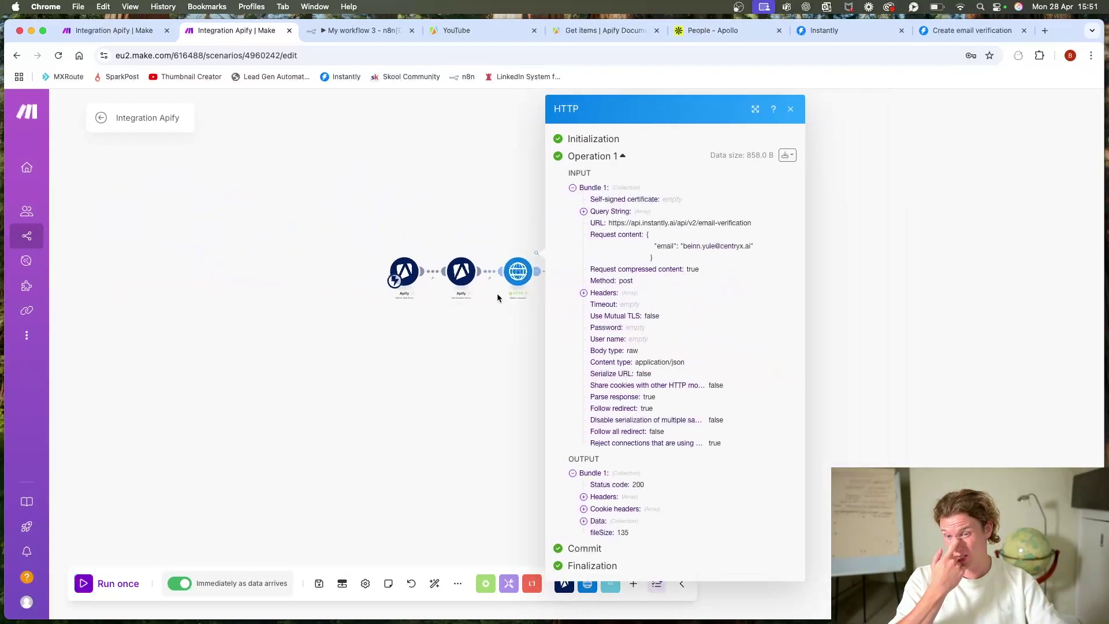
left_click(653, 522)
scroll(653, 521, "down", 2)
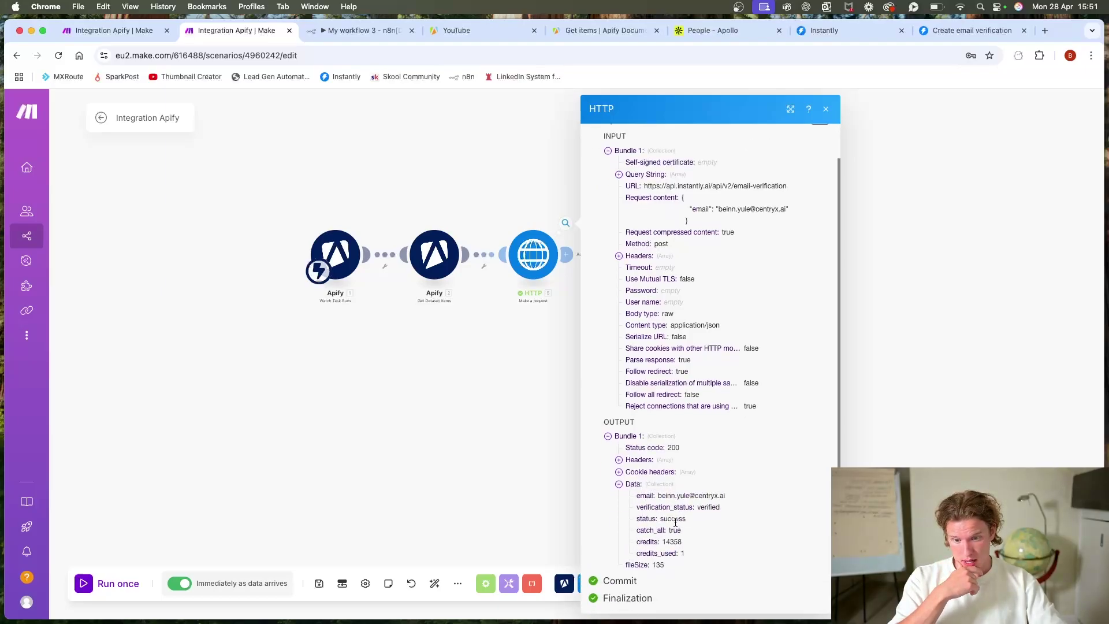
left_click_drag(730, 513, 584, 542)
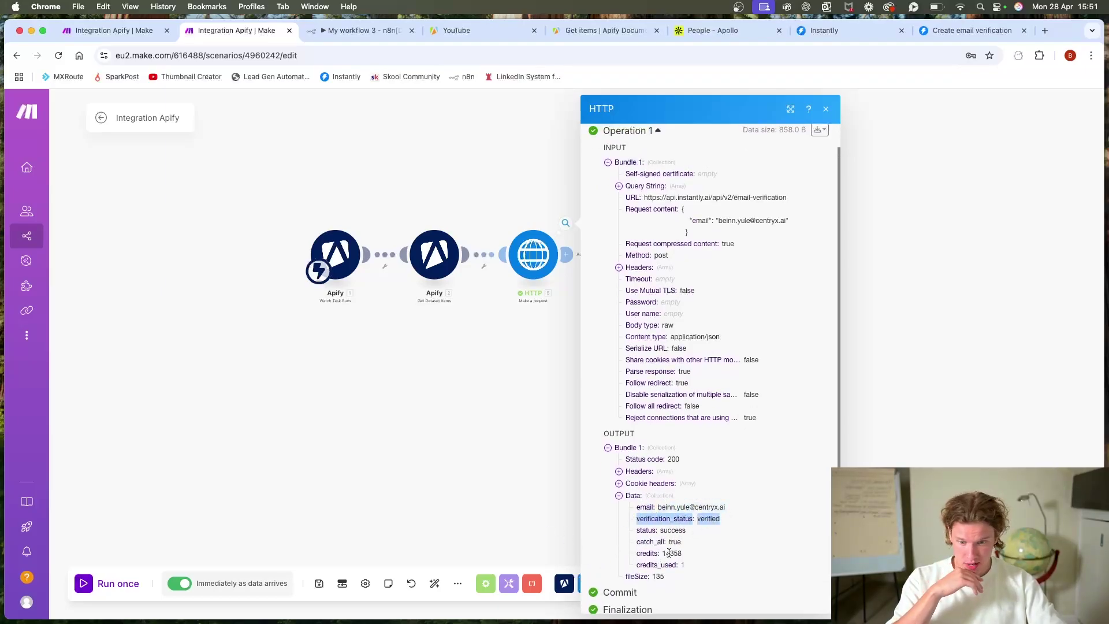
left_click_drag(682, 553, 666, 555)
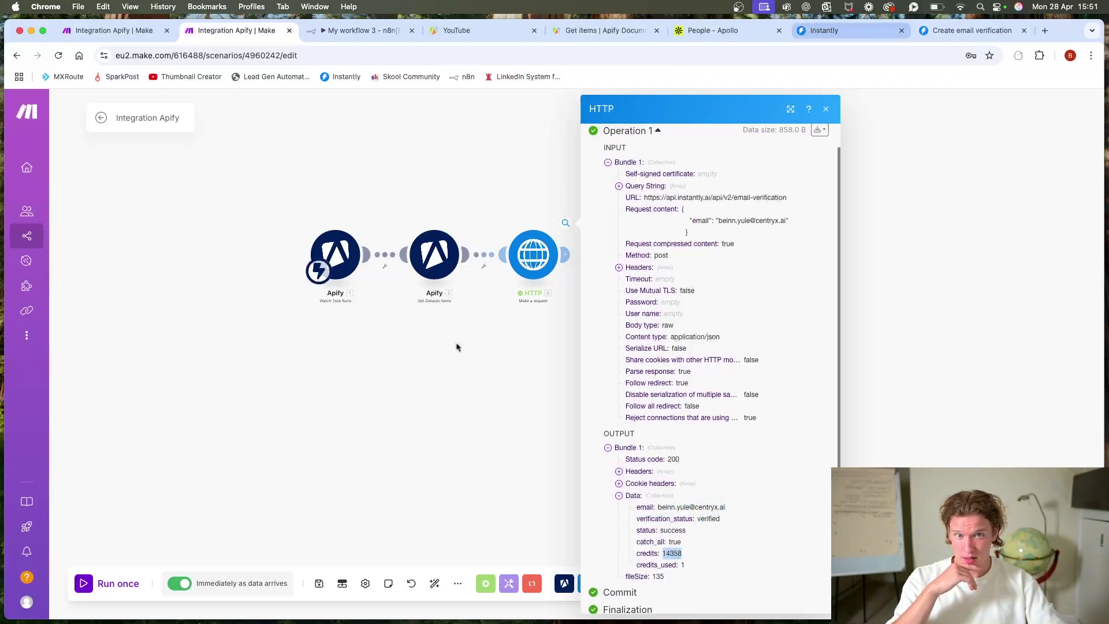
left_click(577, 255)
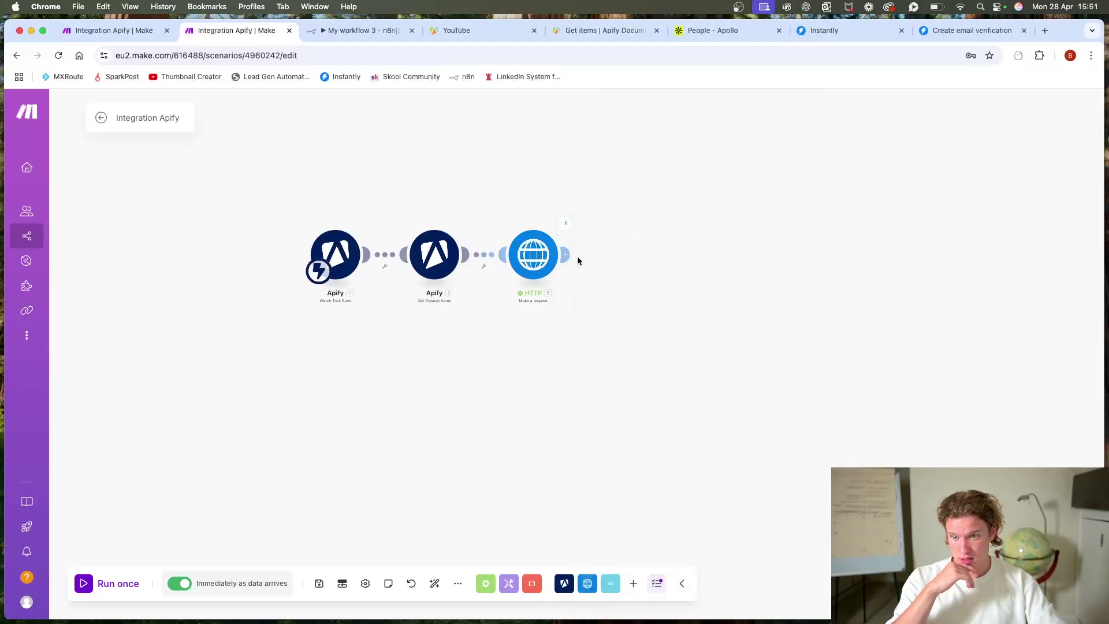
right_click(549, 267)
left_click(571, 295)
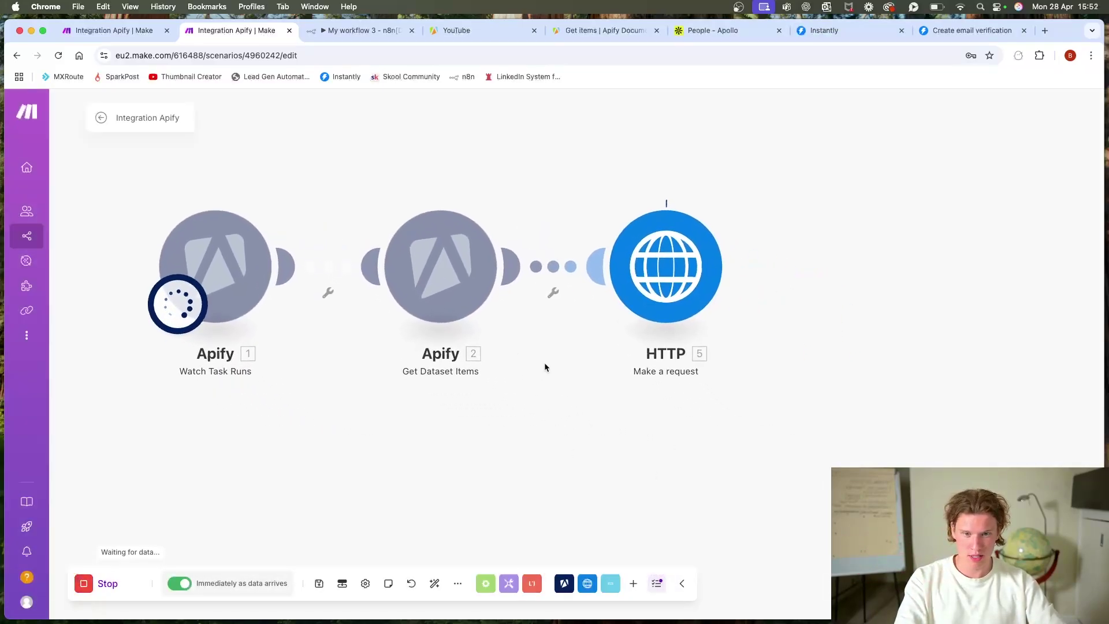
Step: Rename the HTTP module to 'Email verifier' and close its run output
right_click(669, 290)
left_click(700, 345)
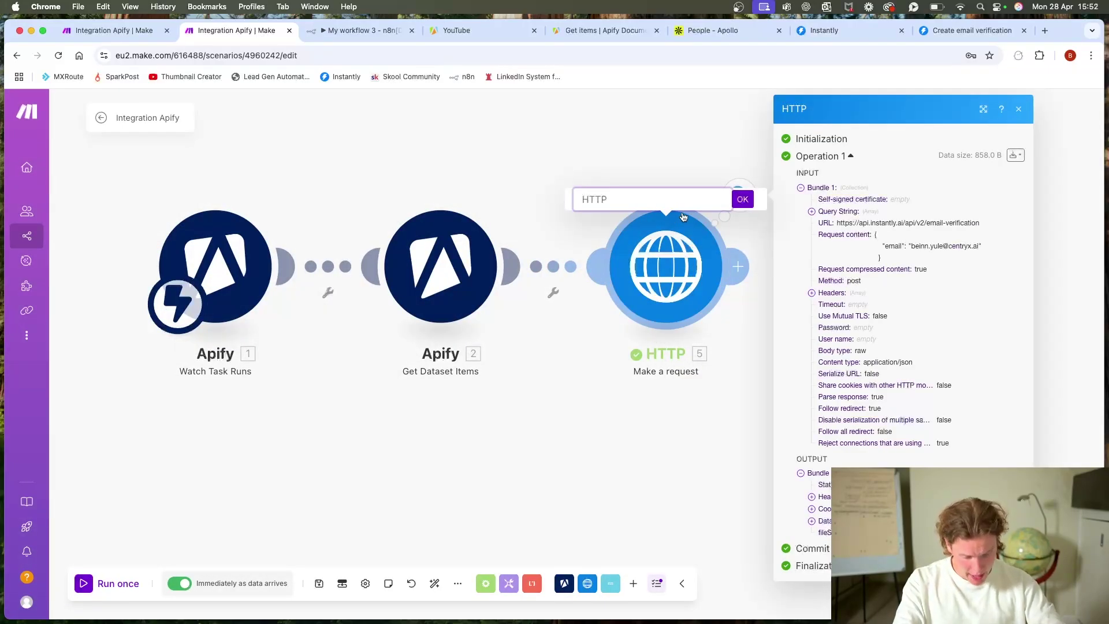
type("In")
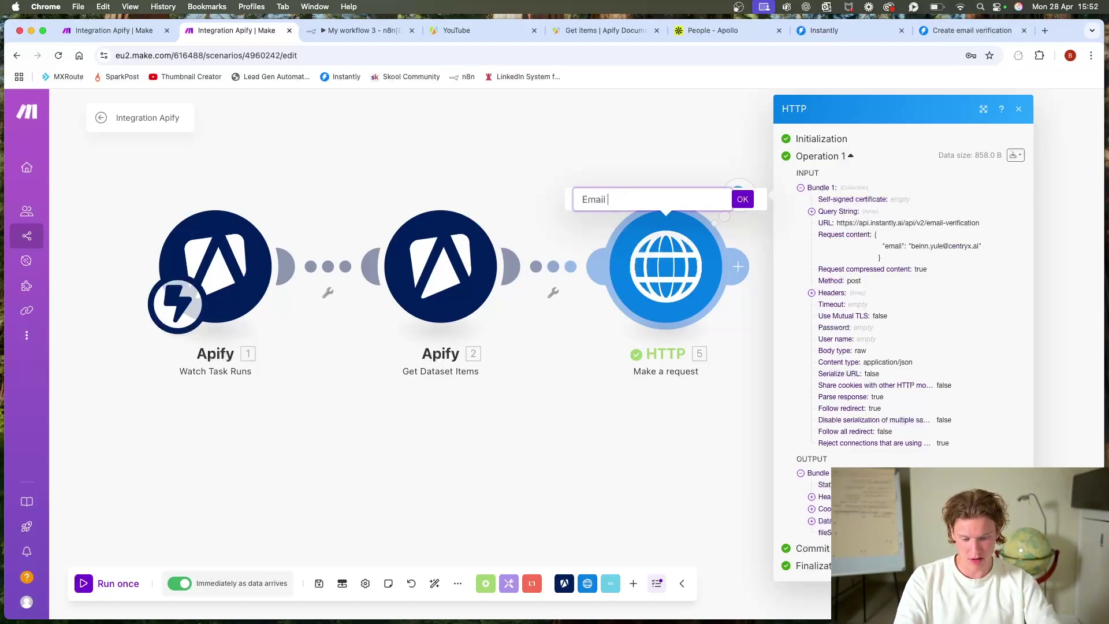
left_click(742, 199)
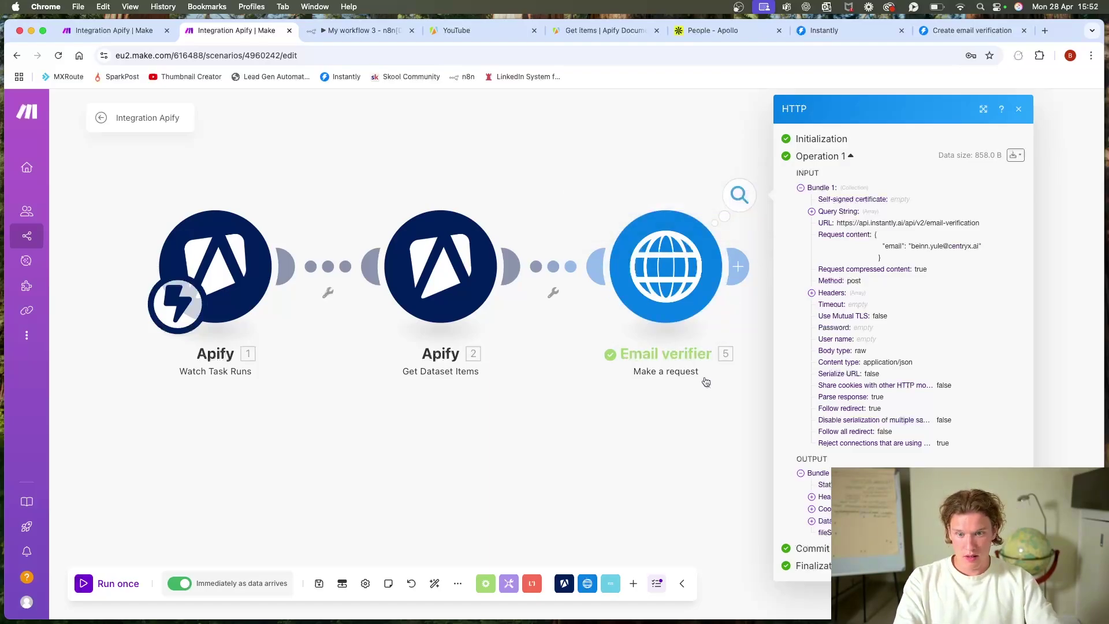
left_click(636, 445)
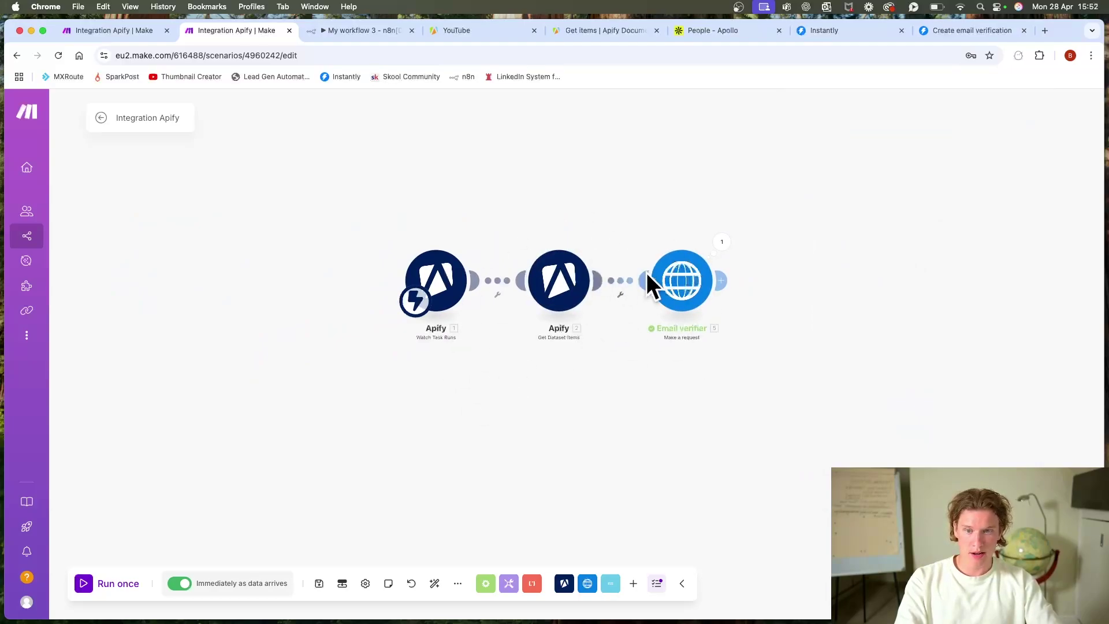
Step: Start setting up a filter on the link leading into the Email verifier
left_click_drag(703, 421, 530, 367)
scroll(530, 368, "down", 1)
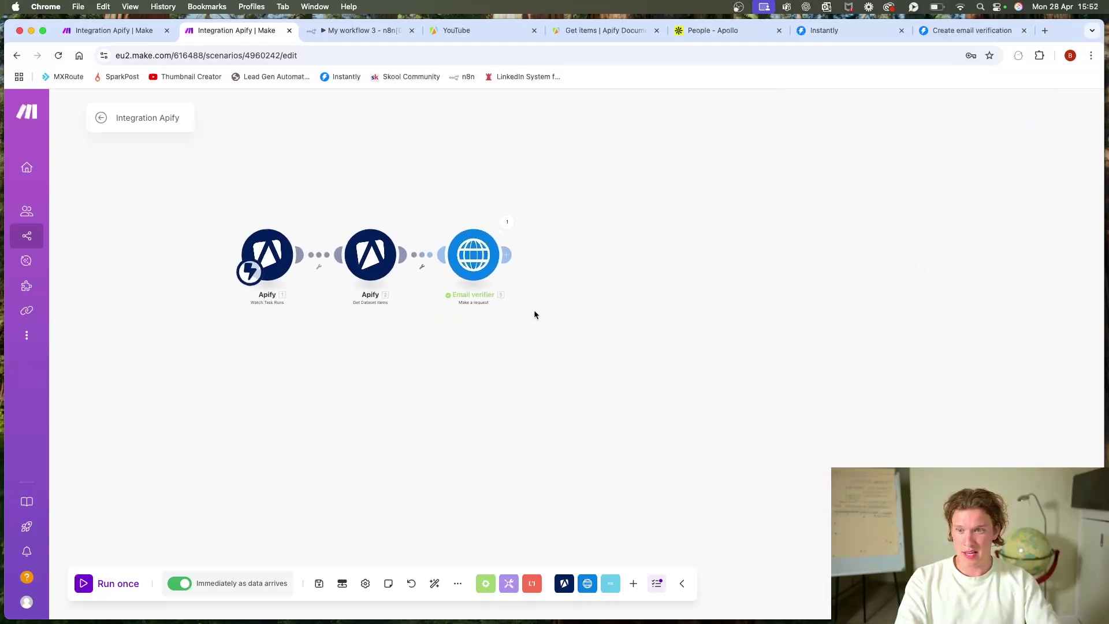
left_click(422, 266)
left_click(450, 280)
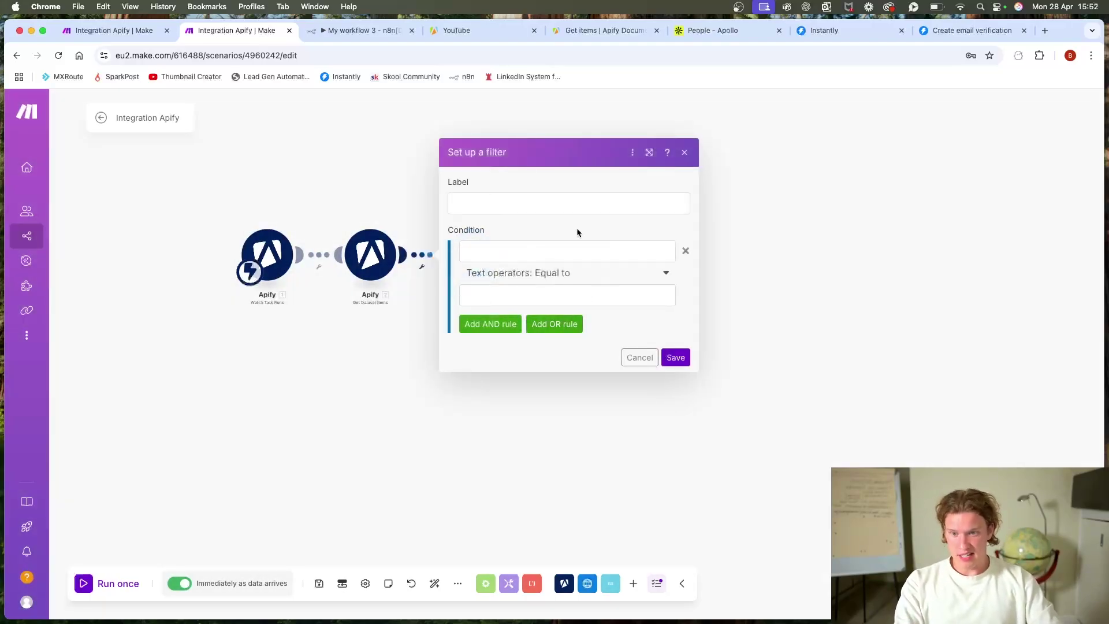
left_click(567, 250)
scroll(731, 236, "down", 15)
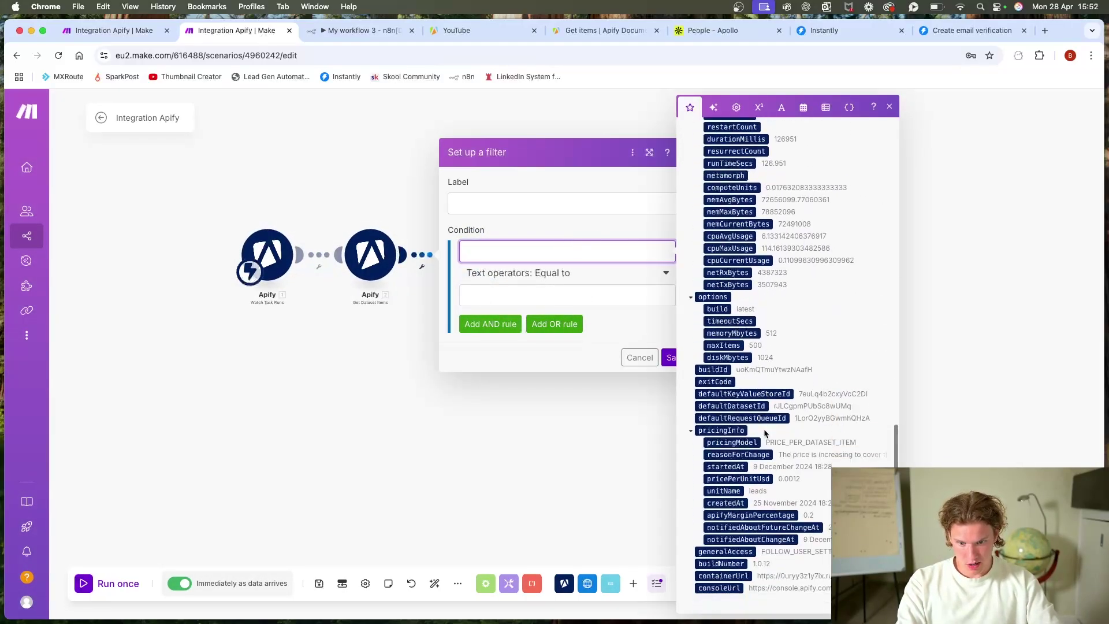
scroll(751, 438, "up", 15)
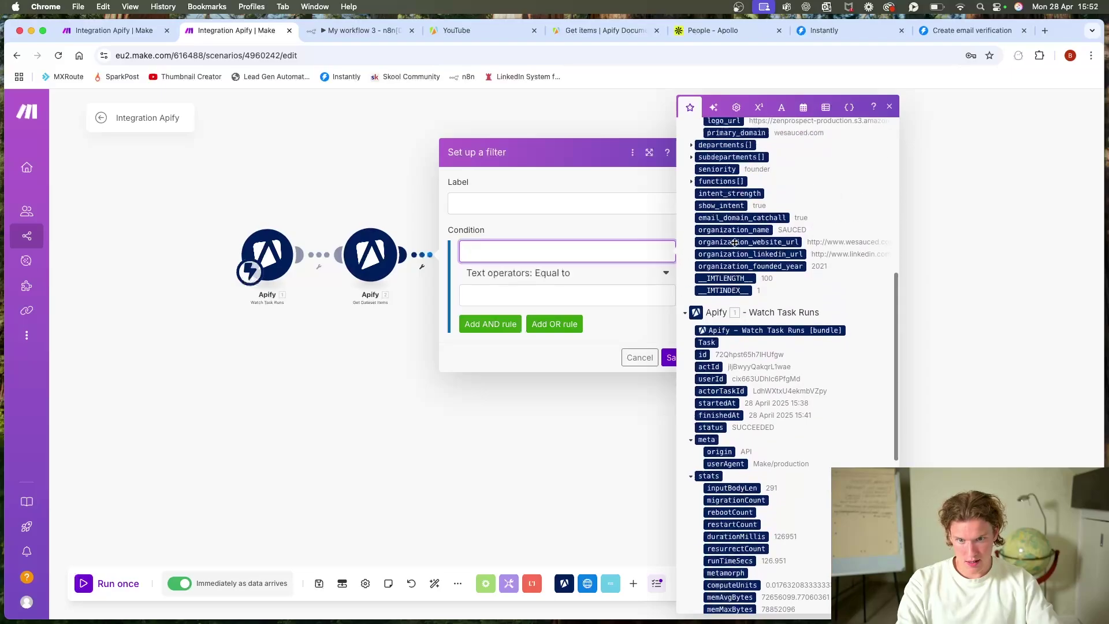
scroll(732, 241, "up", 5)
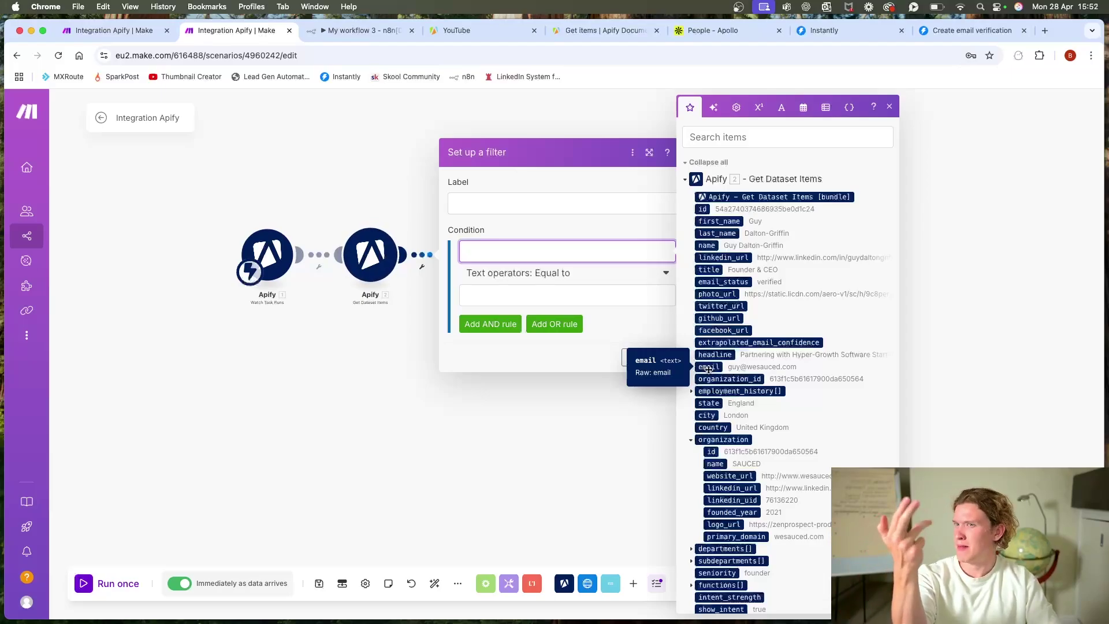
Step: Make the filter check that 2. email exists, label it 'if email exists', and save
left_click(708, 368)
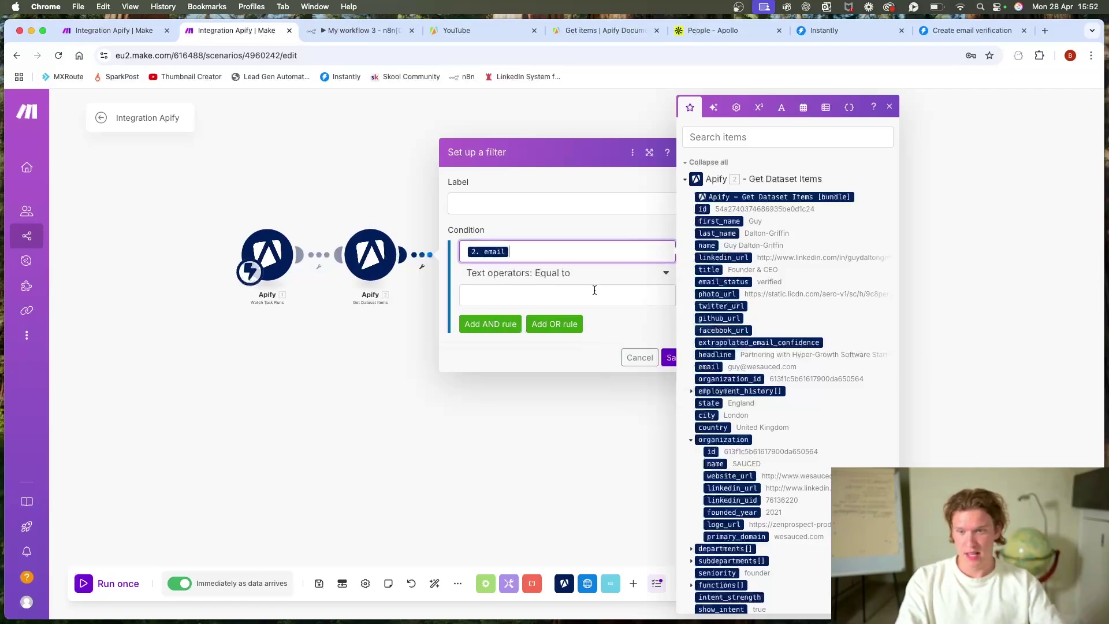
left_click(574, 282)
left_click(532, 329)
left_click(502, 206)
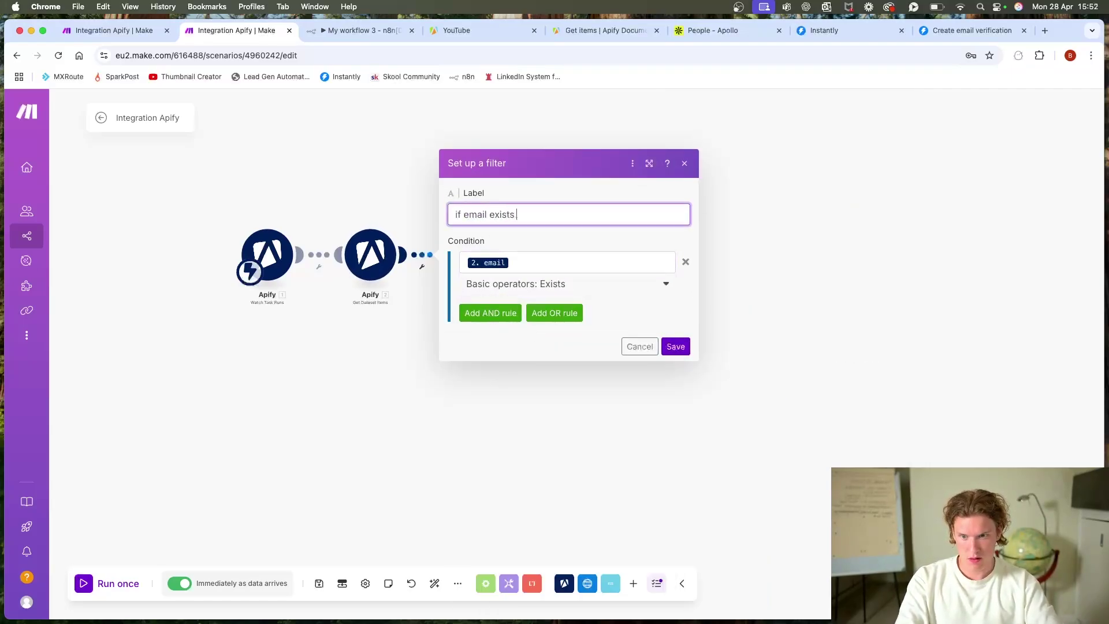
left_click(674, 346)
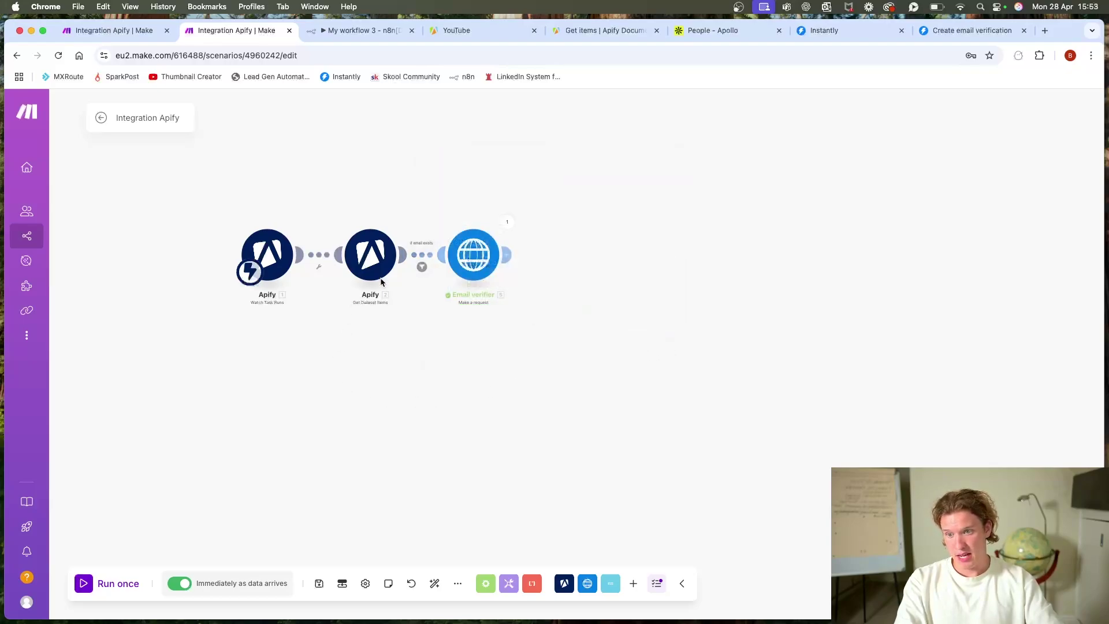
left_click(430, 256)
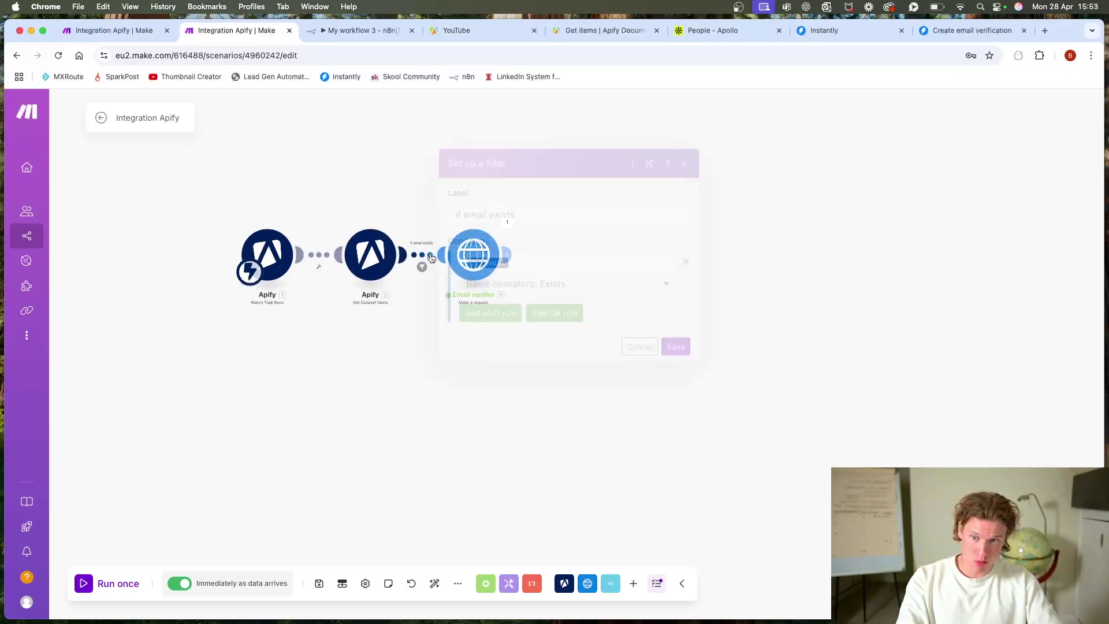
left_click(753, 270)
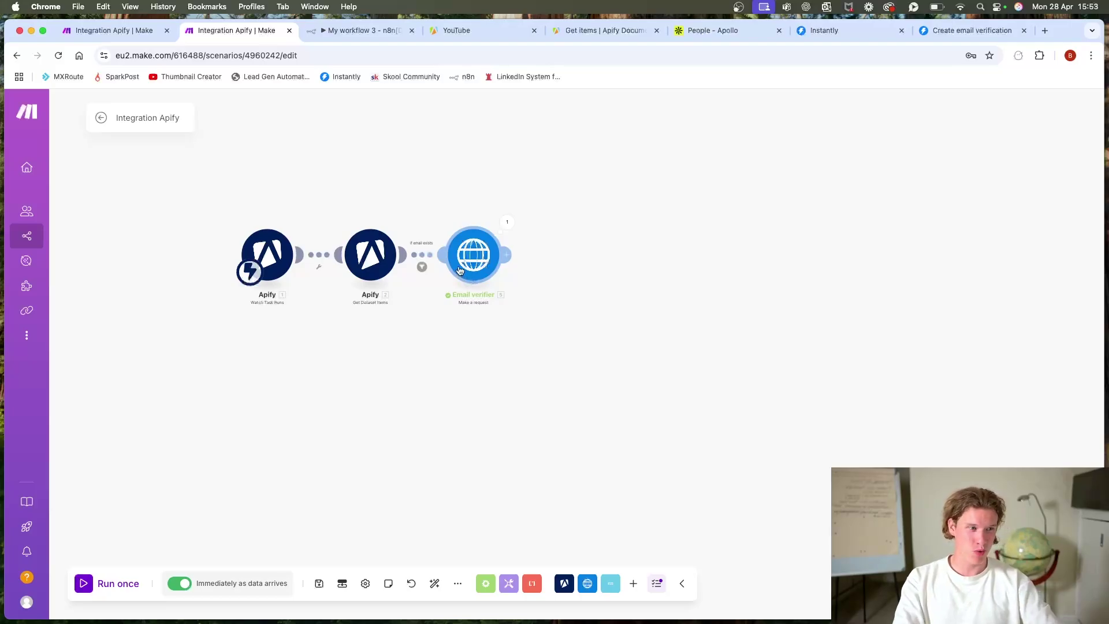
left_click(490, 250)
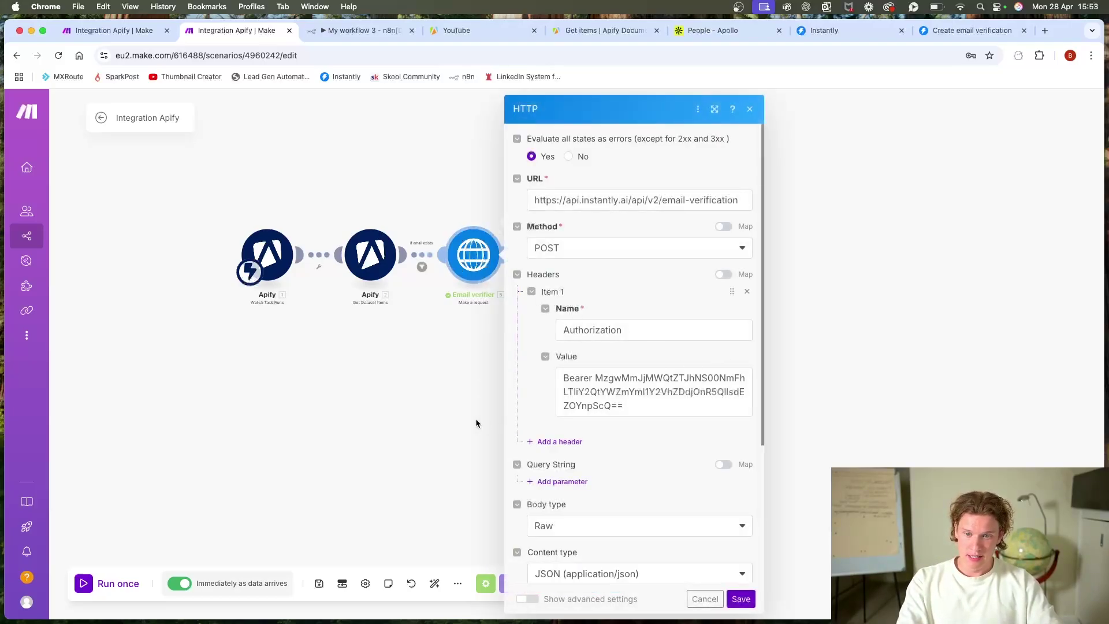
scroll(622, 355, "down", 3)
left_click(461, 383)
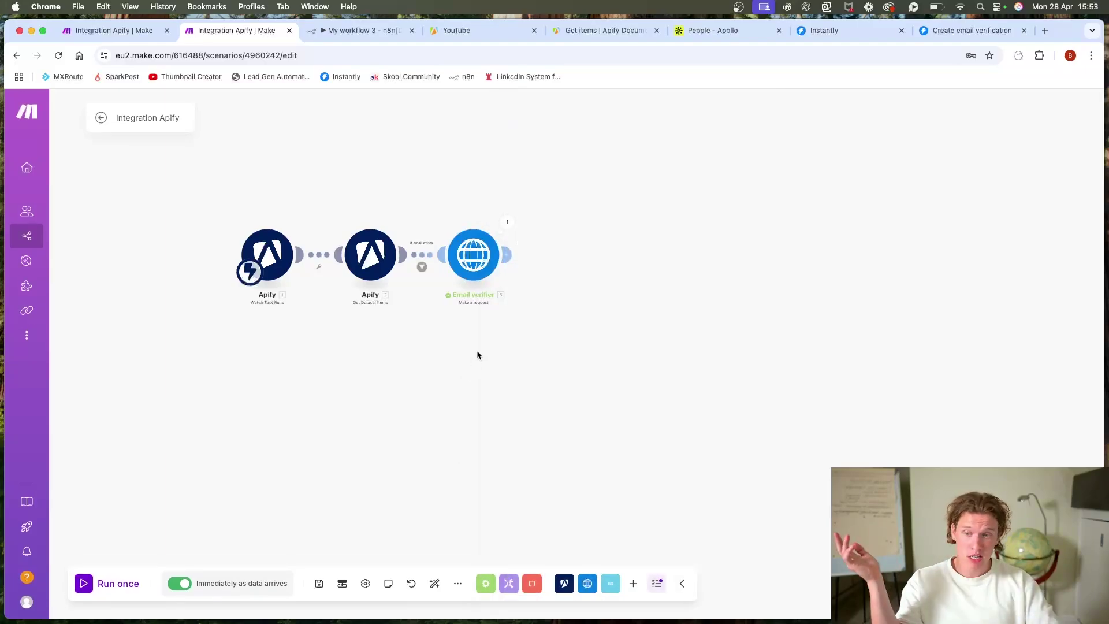
right_click(592, 247)
left_click(617, 258)
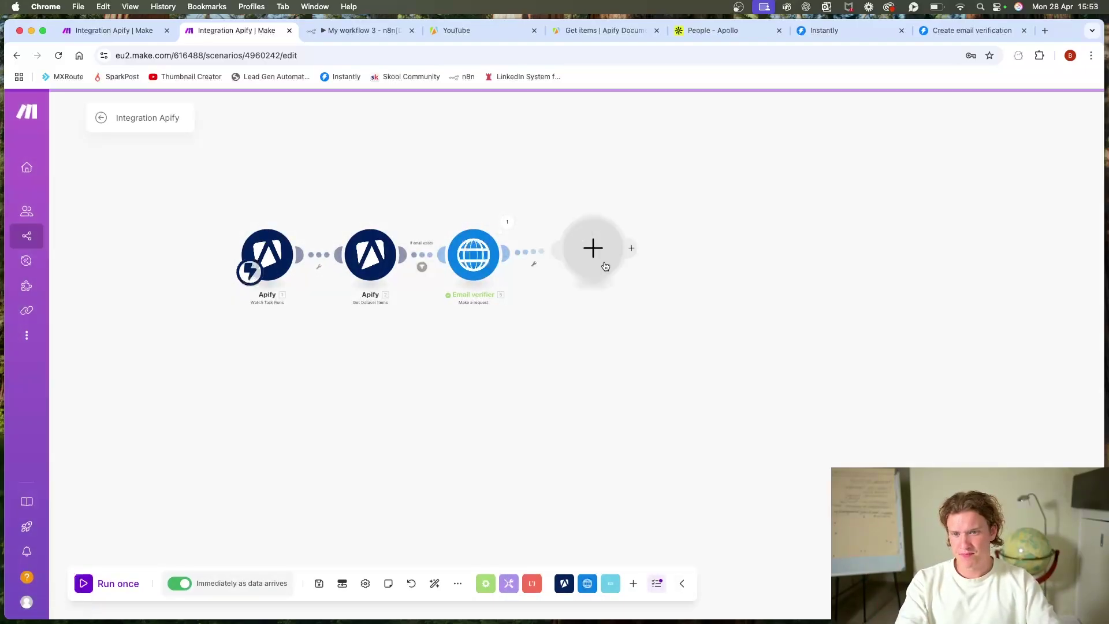
type("inst")
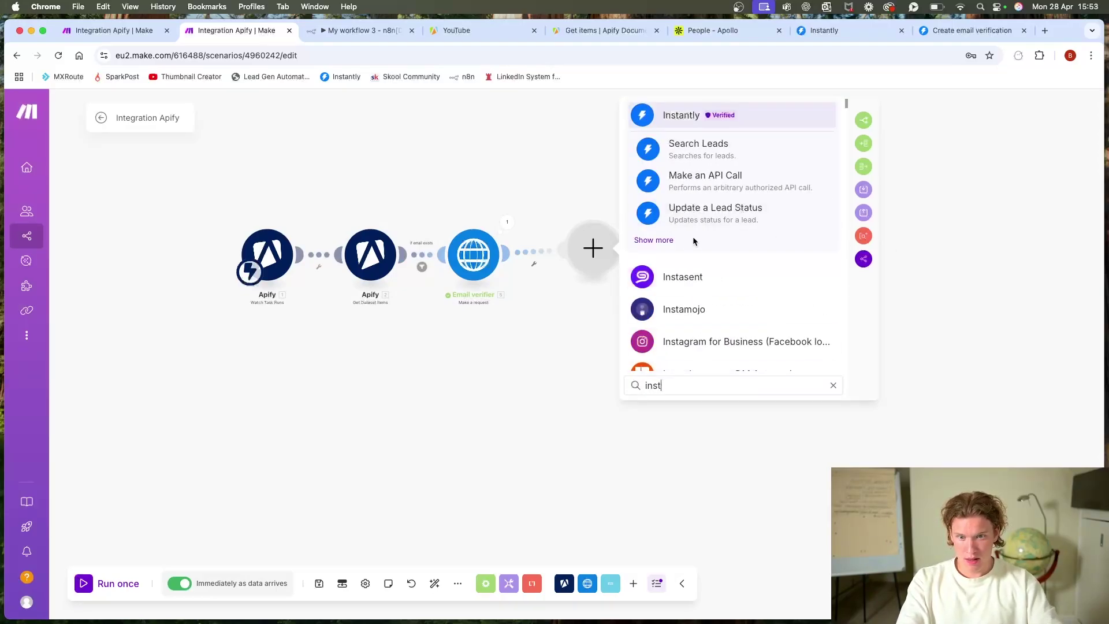
left_click(653, 240)
scroll(703, 257, "down", 5)
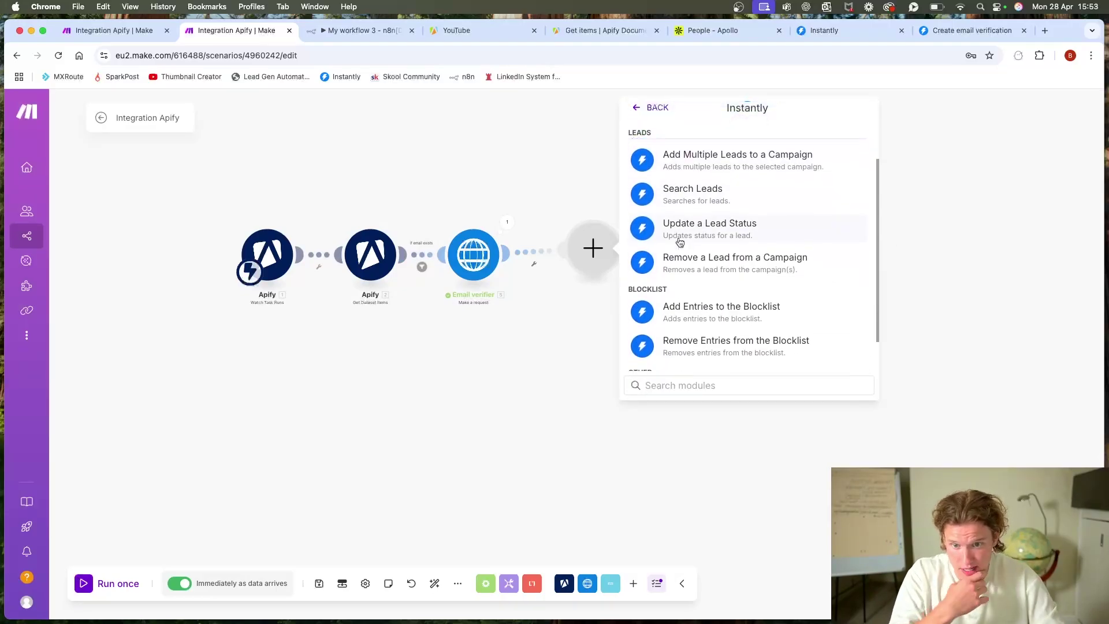
scroll(700, 262, "up", 5)
left_click(711, 211)
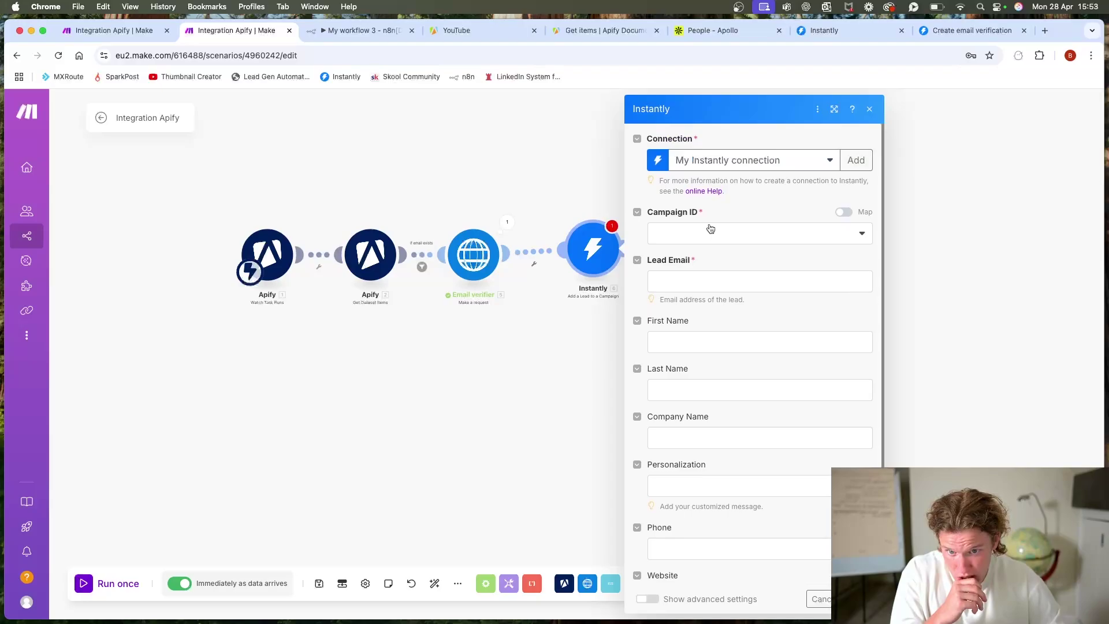
scroll(799, 301, "down", 1)
scroll(788, 298, "up", 1)
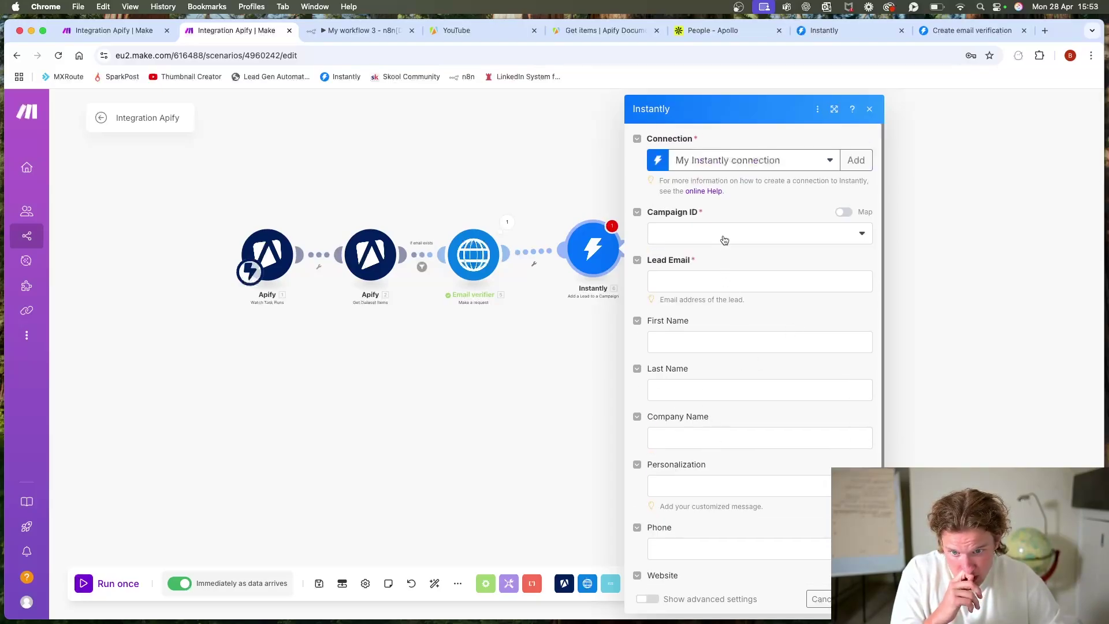
left_click(778, 168)
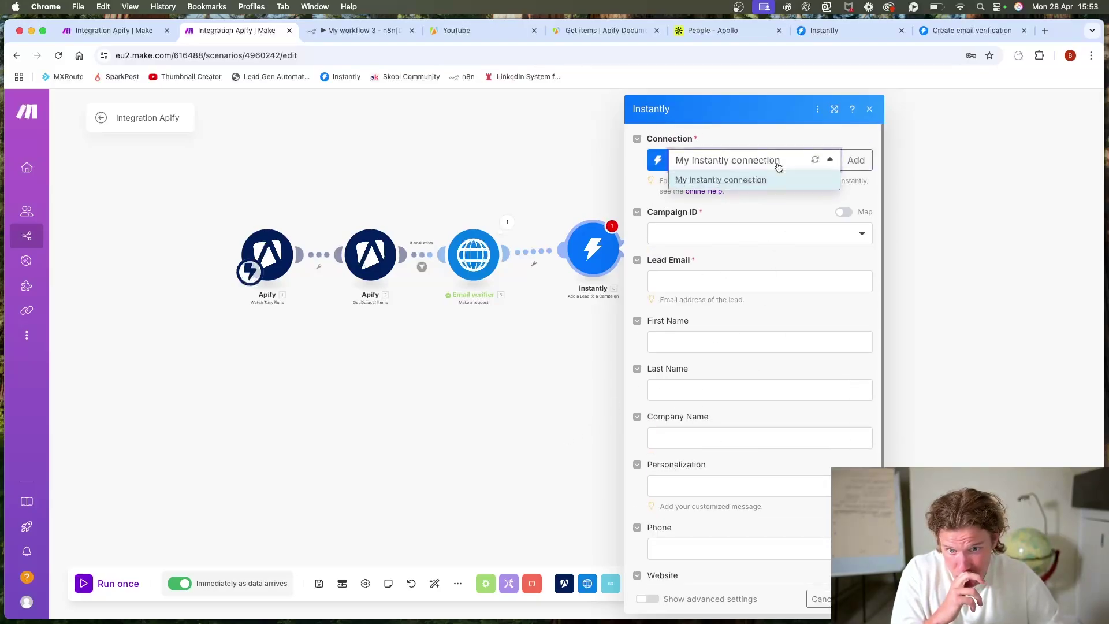
left_click(776, 133)
left_click(561, 329)
right_click(593, 248)
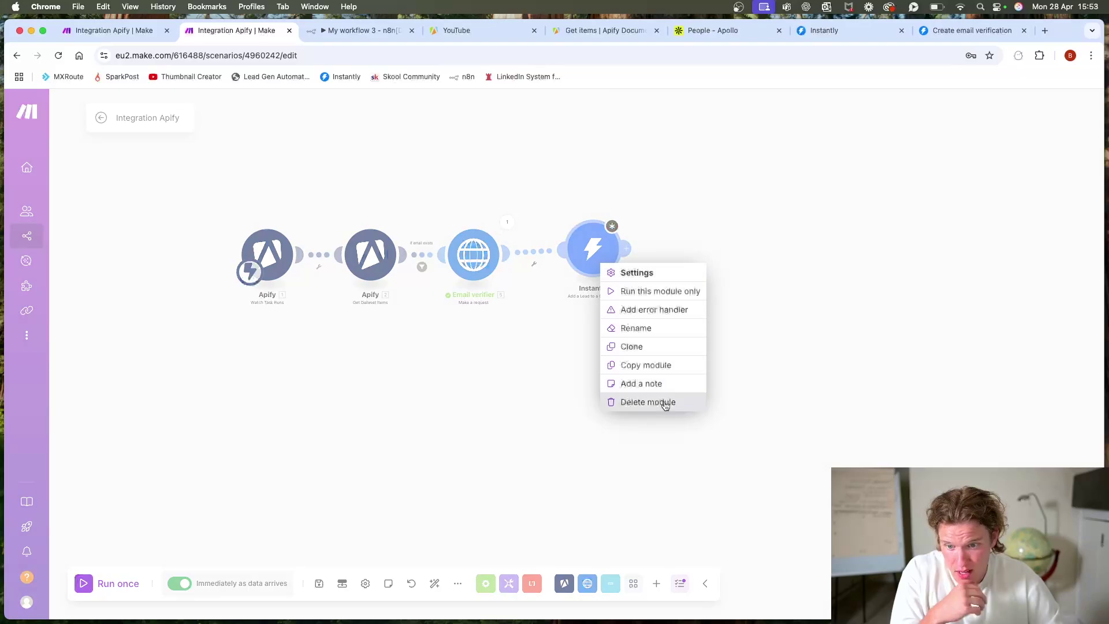
left_click(641, 401)
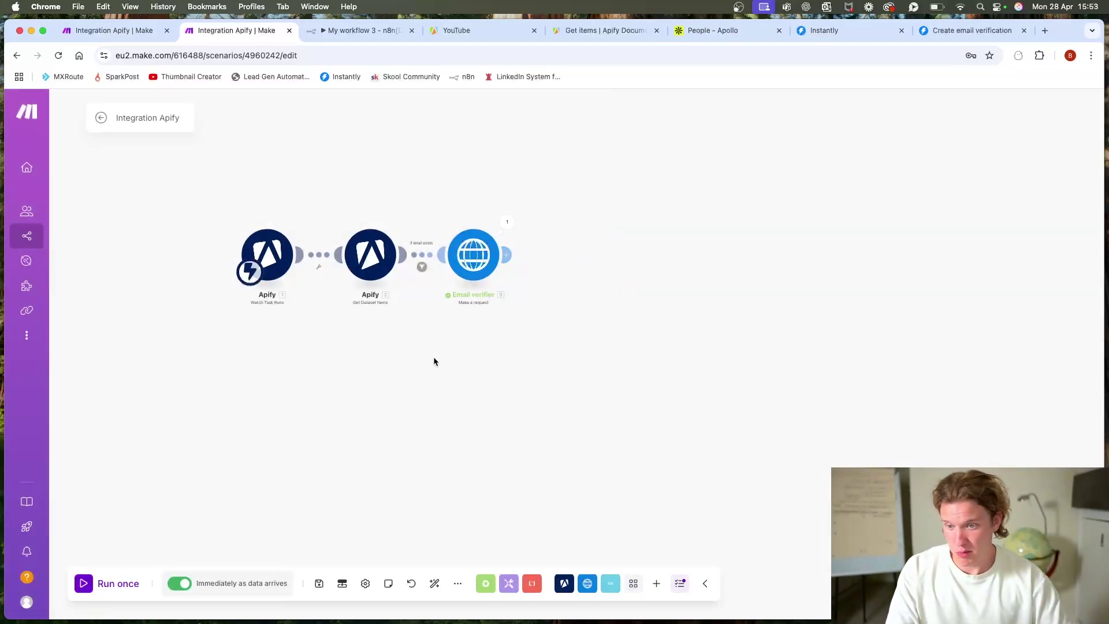
scroll(448, 359, "down", 2)
scroll(590, 350, "up", 3)
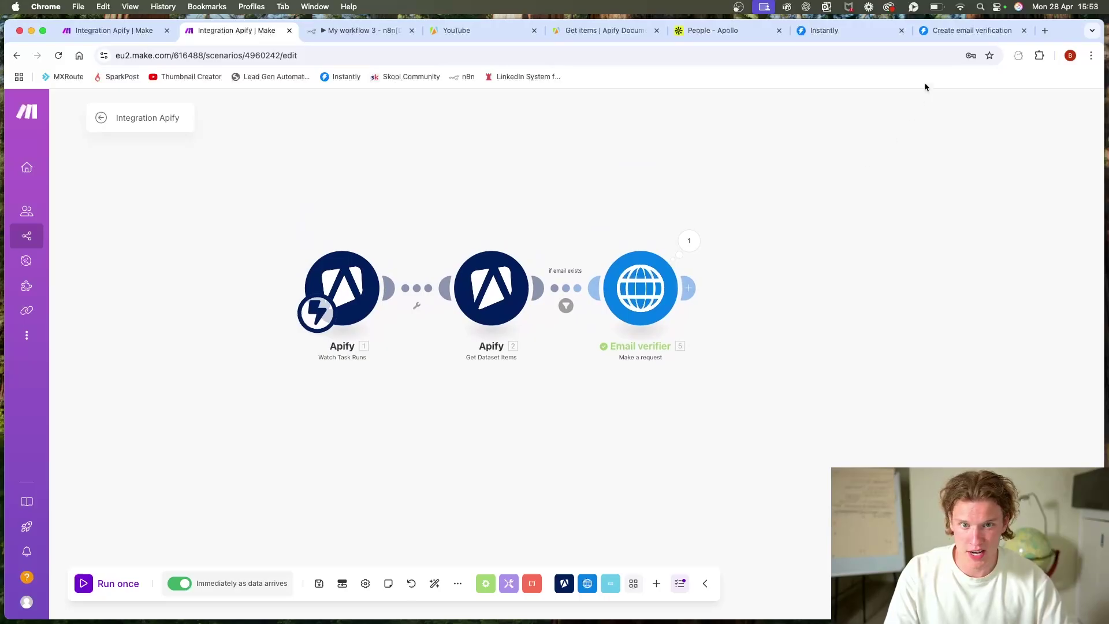
Step: Glance at the Instantly API docs, then move from Make to the n8n workflow My workflow 3
left_click(953, 31)
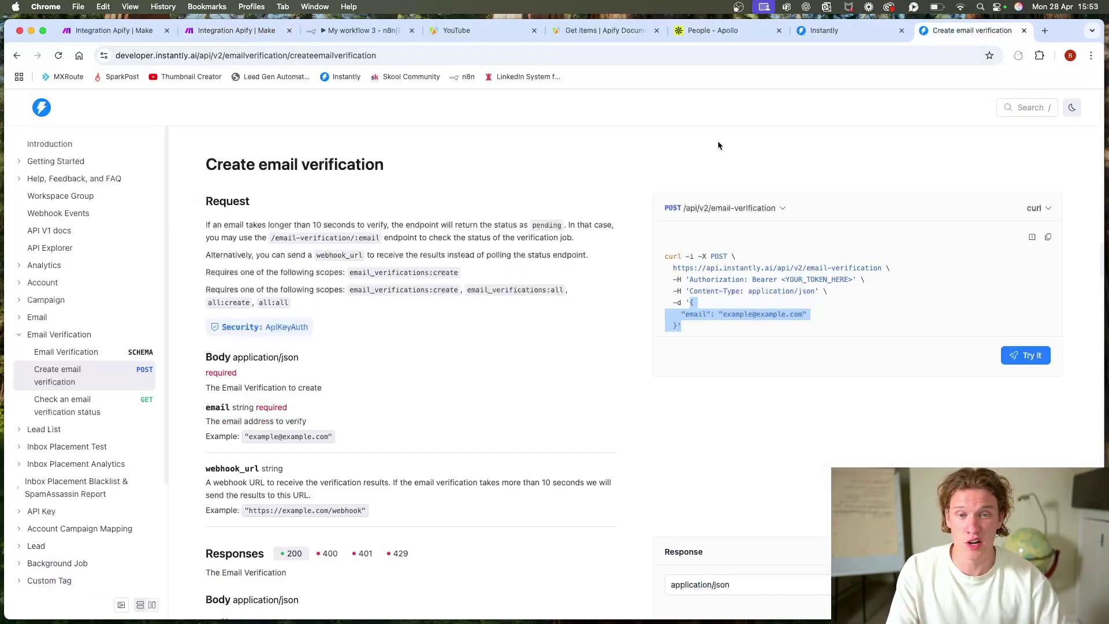
left_click(236, 30)
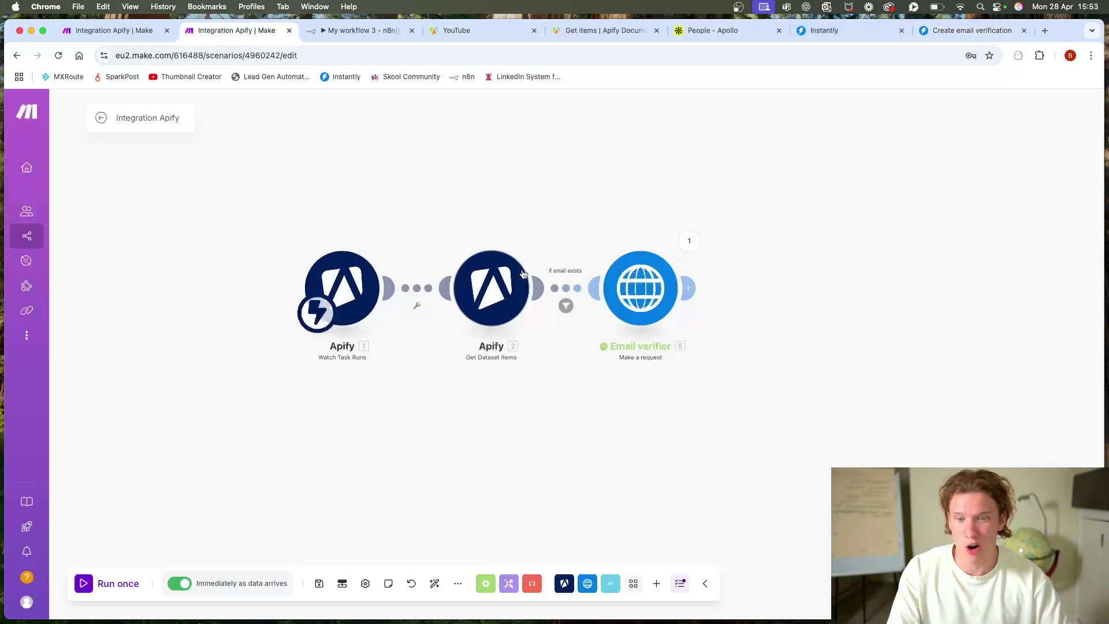
left_click_drag(764, 343, 533, 370)
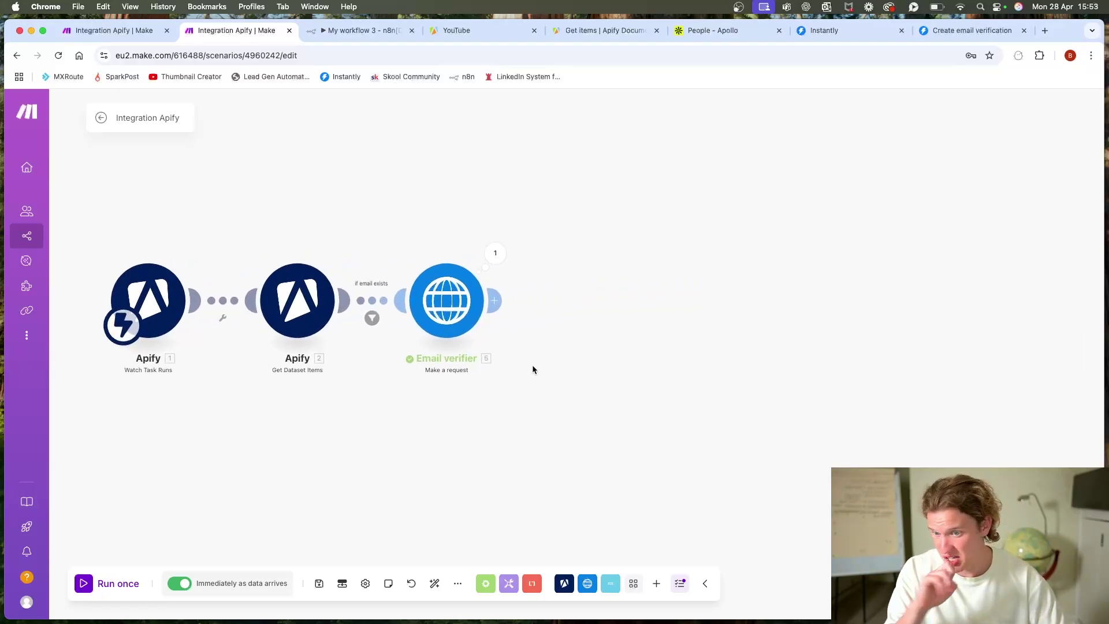
left_click(343, 30)
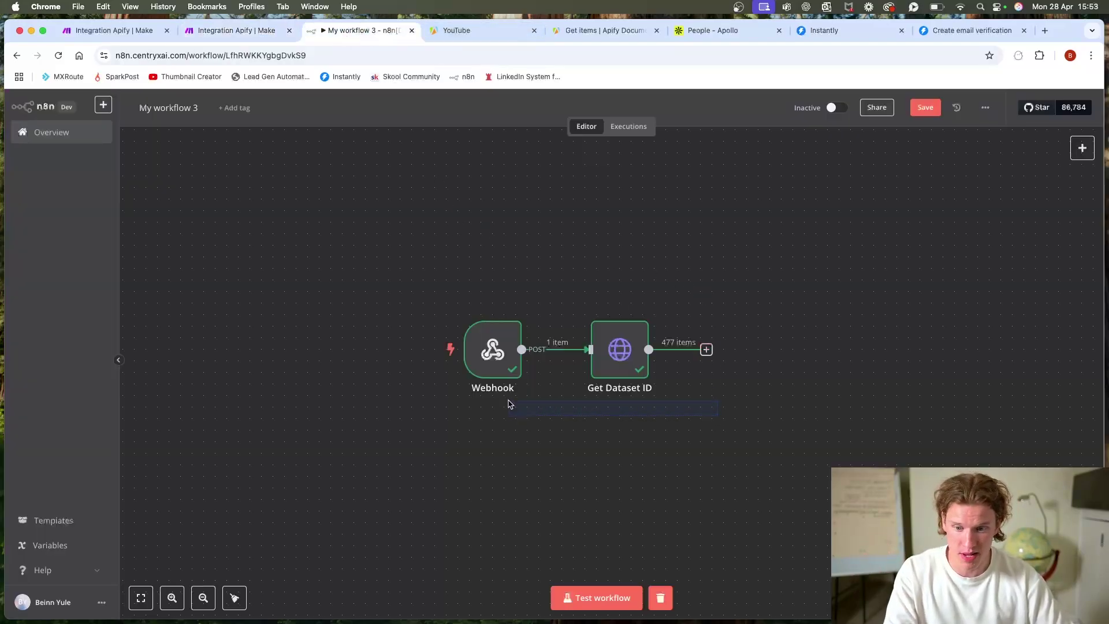
Step: Add an HTTP Request node after the Get Dataset ID node
scroll(672, 362, "right", 3)
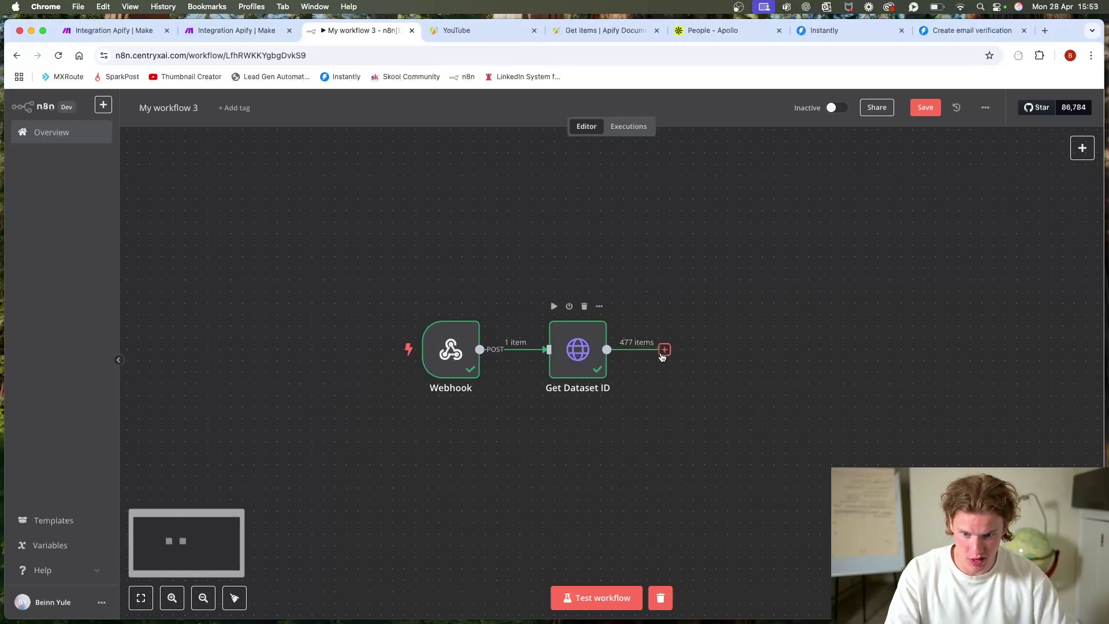
left_click(664, 348)
type("http")
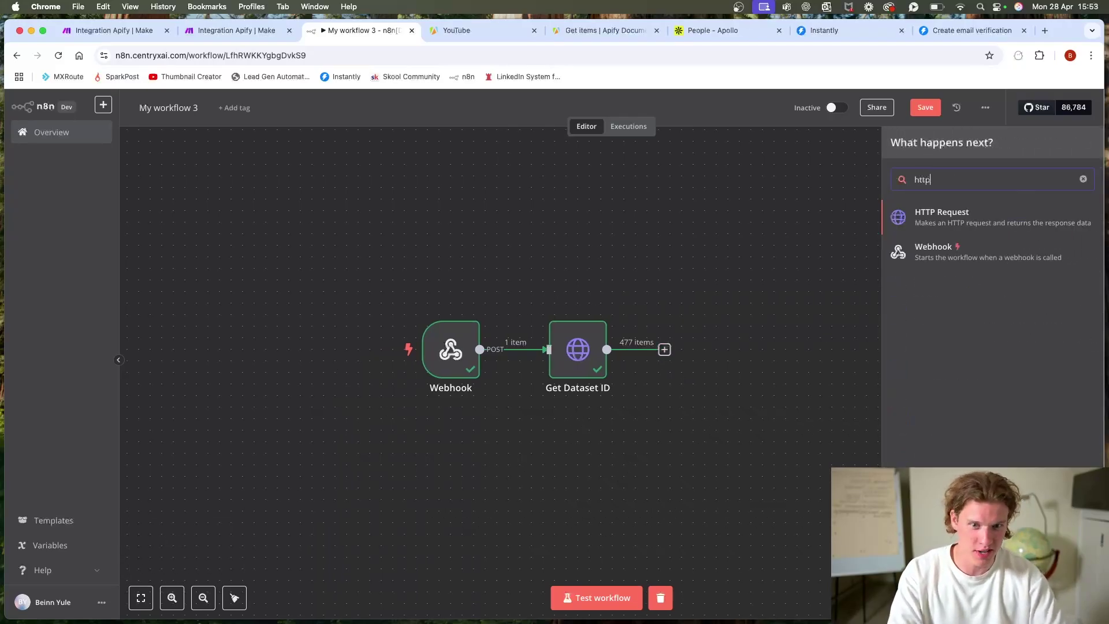
left_click(987, 228)
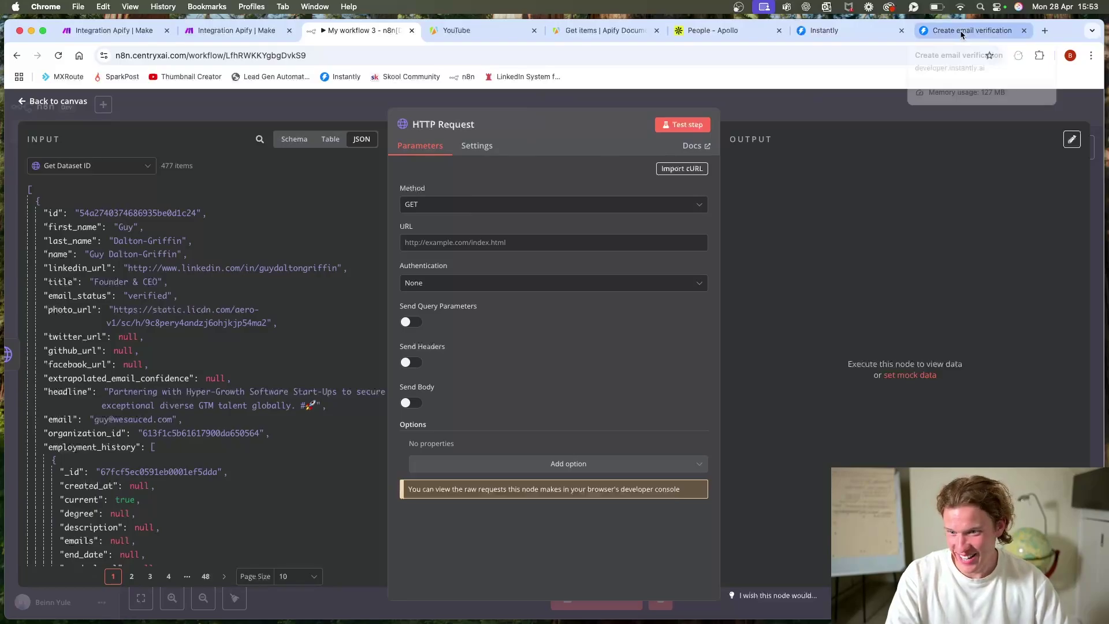
Step: Copy the email-verification endpoint URL from the Instantly API docs
left_click(937, 31)
left_click_drag(674, 267, 884, 269)
key("super+c")
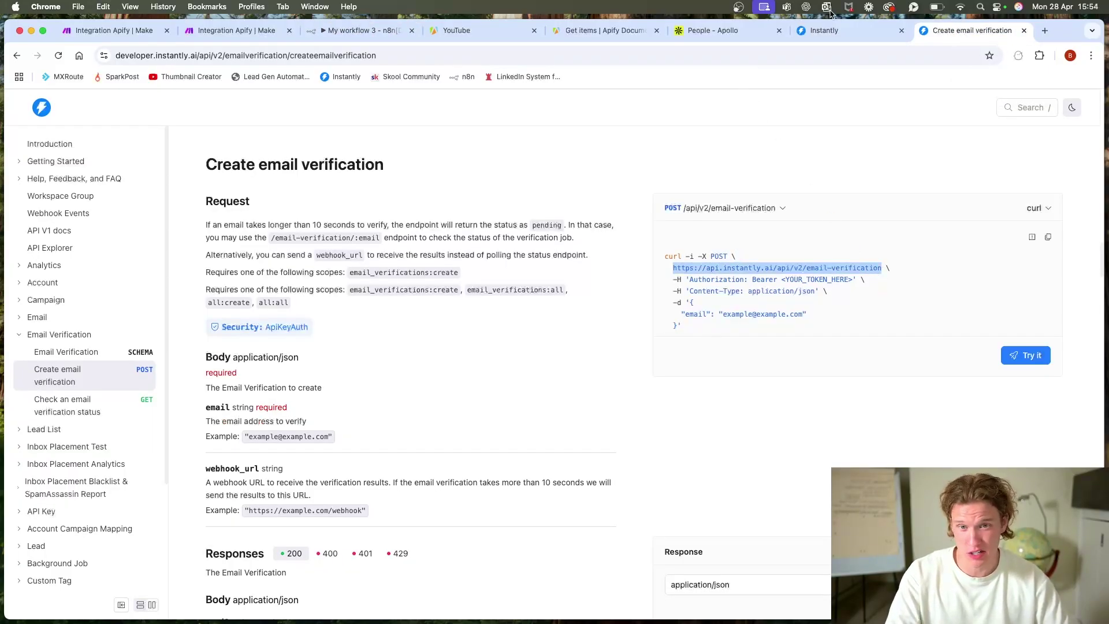
left_click(826, 30)
left_click(262, 31)
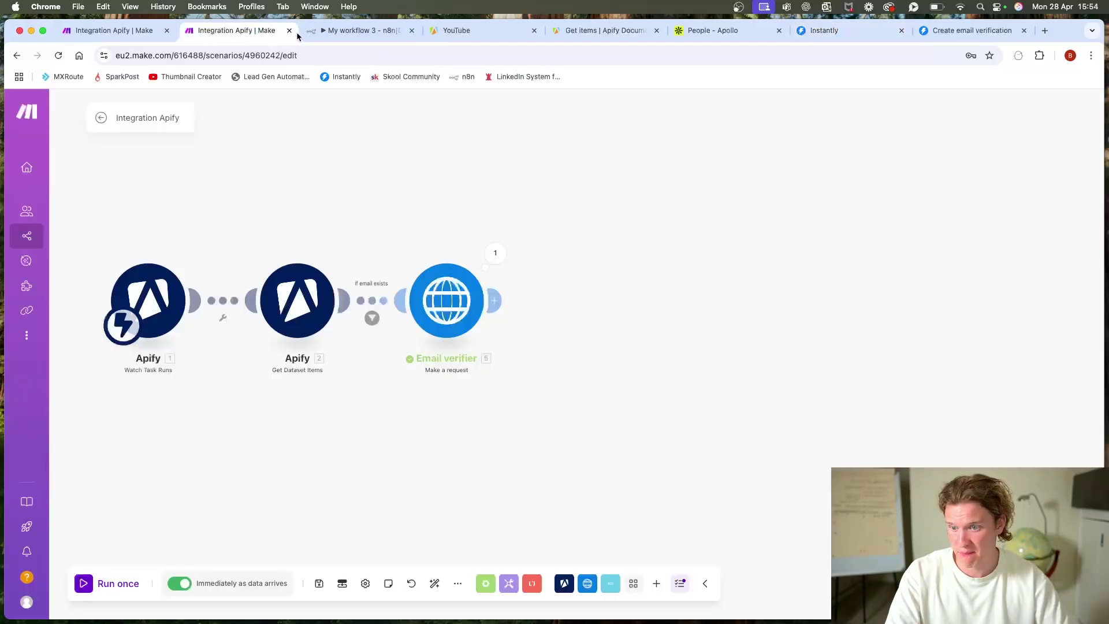
left_click(371, 32)
Step: Set the HTTP Request method to POST and paste in the Instantly endpoint URL
left_click(471, 203)
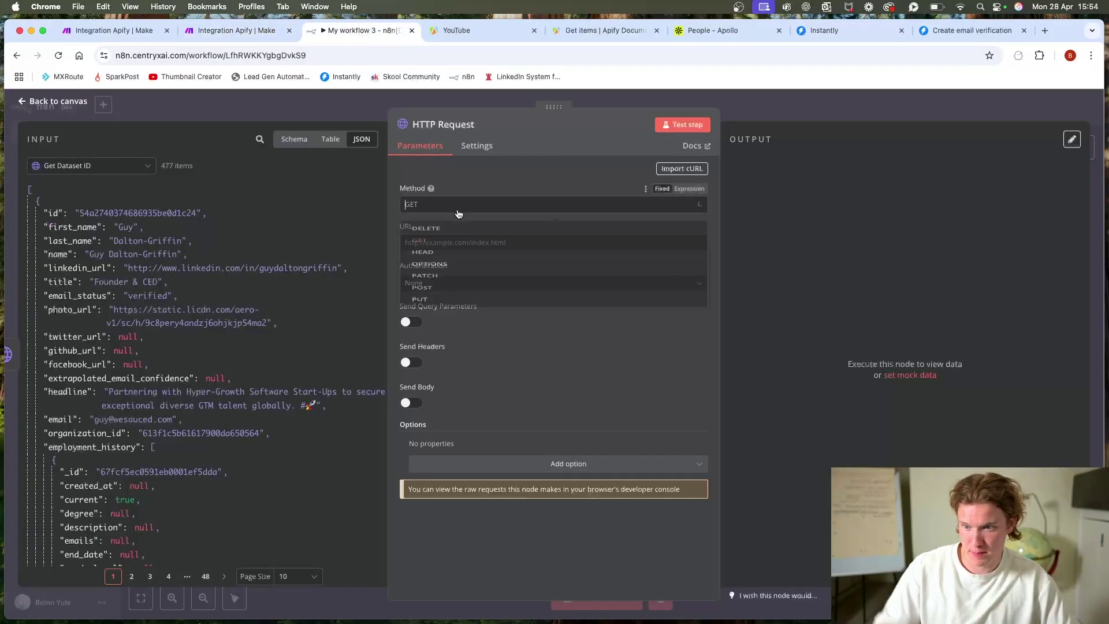
left_click(430, 332)
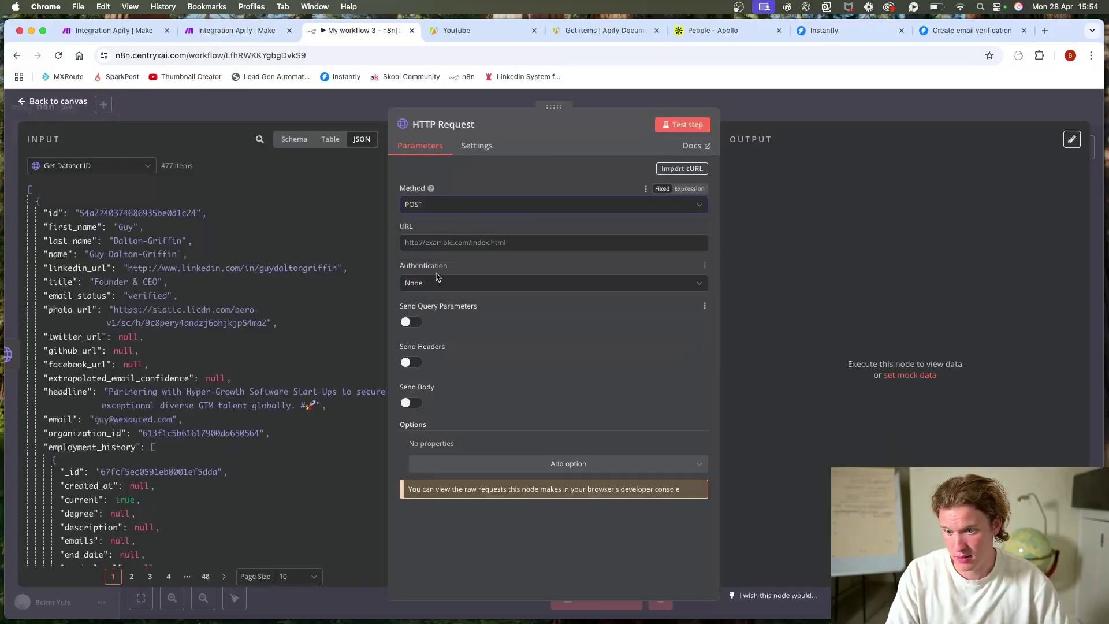
left_click(437, 242)
key("super+v")
left_click(436, 341)
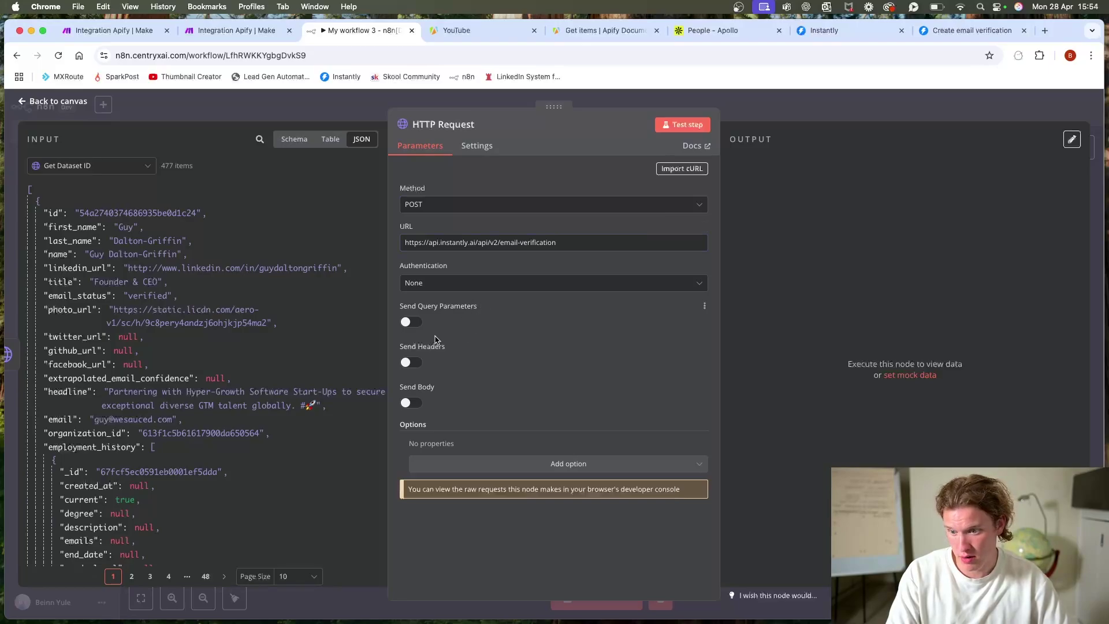
Step: Turn on Send Headers with an Authorization header of Bearer plus the new Instantly API key
left_click(410, 364)
scroll(439, 381, "down", 1)
left_click(464, 409)
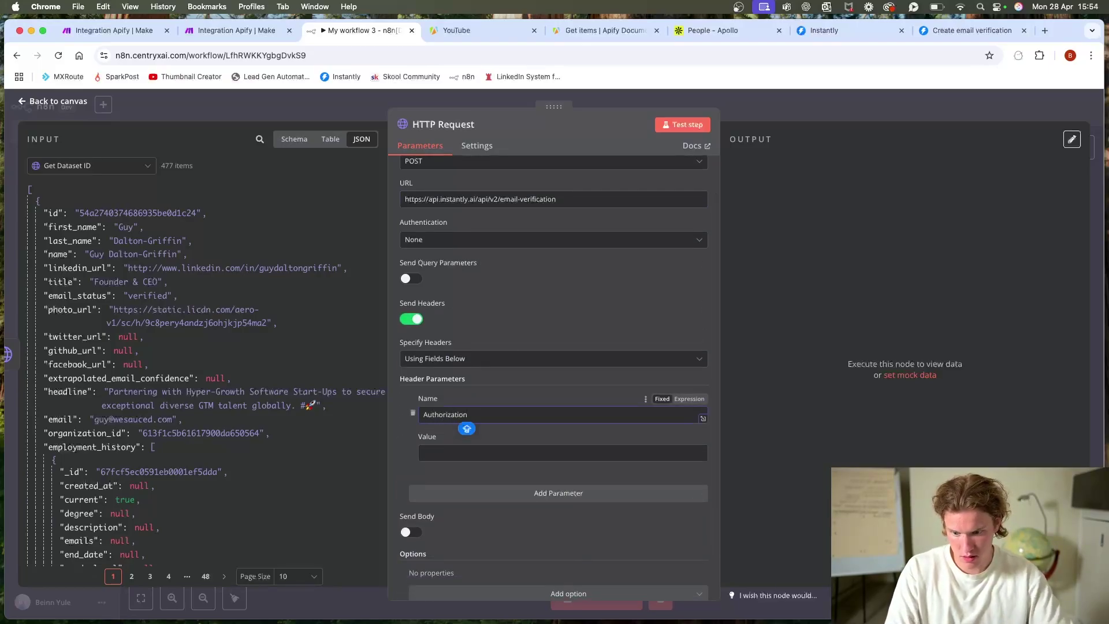
left_click(424, 452)
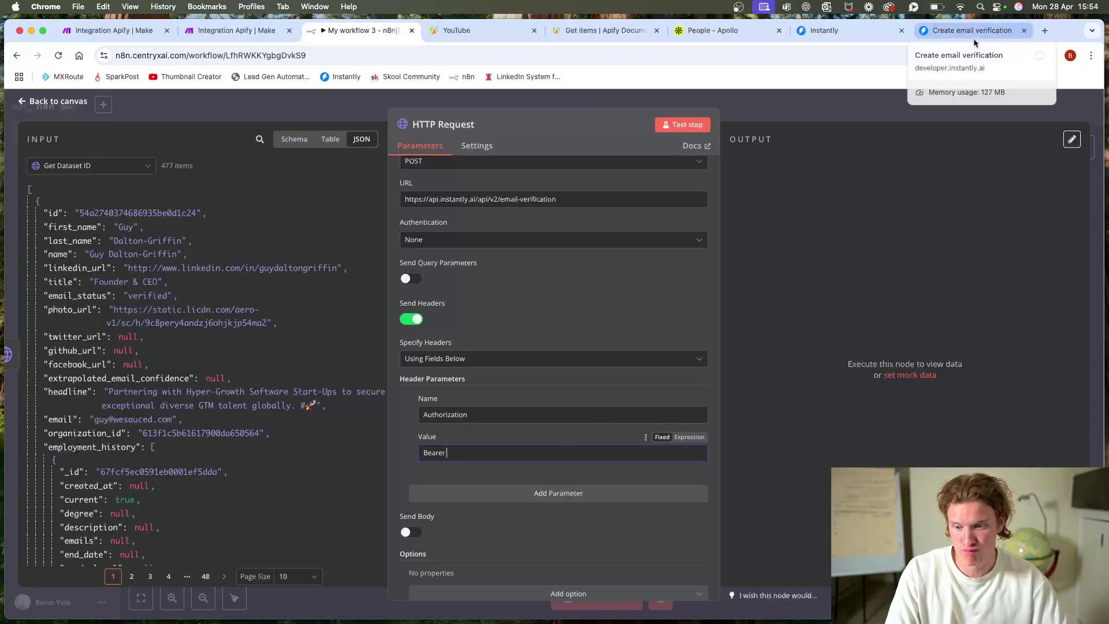
left_click(824, 30)
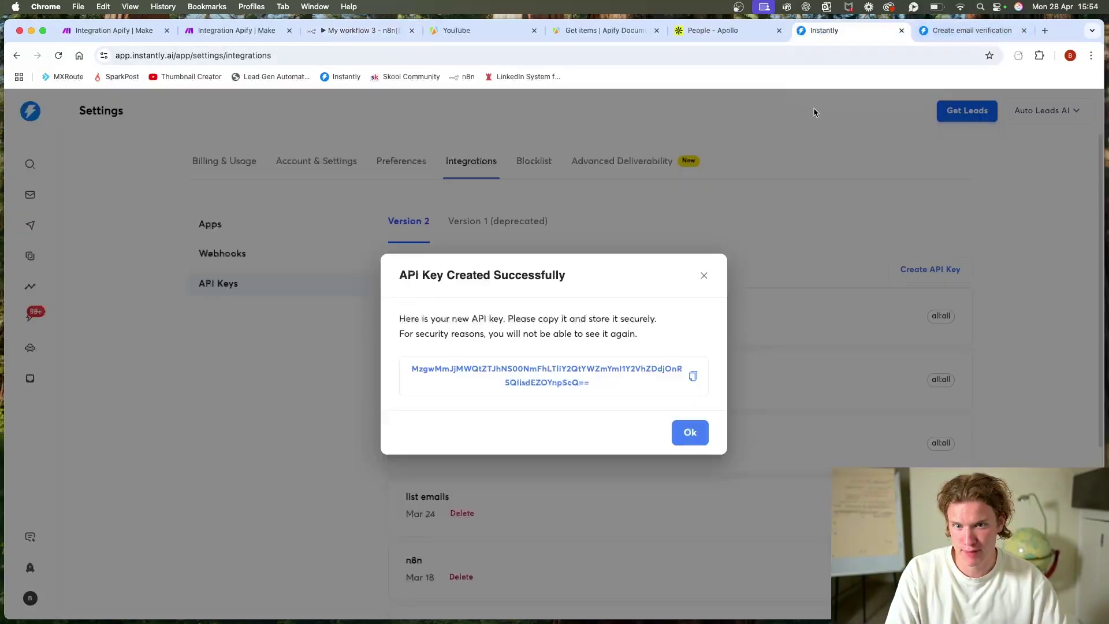
left_click(691, 378)
left_click(363, 30)
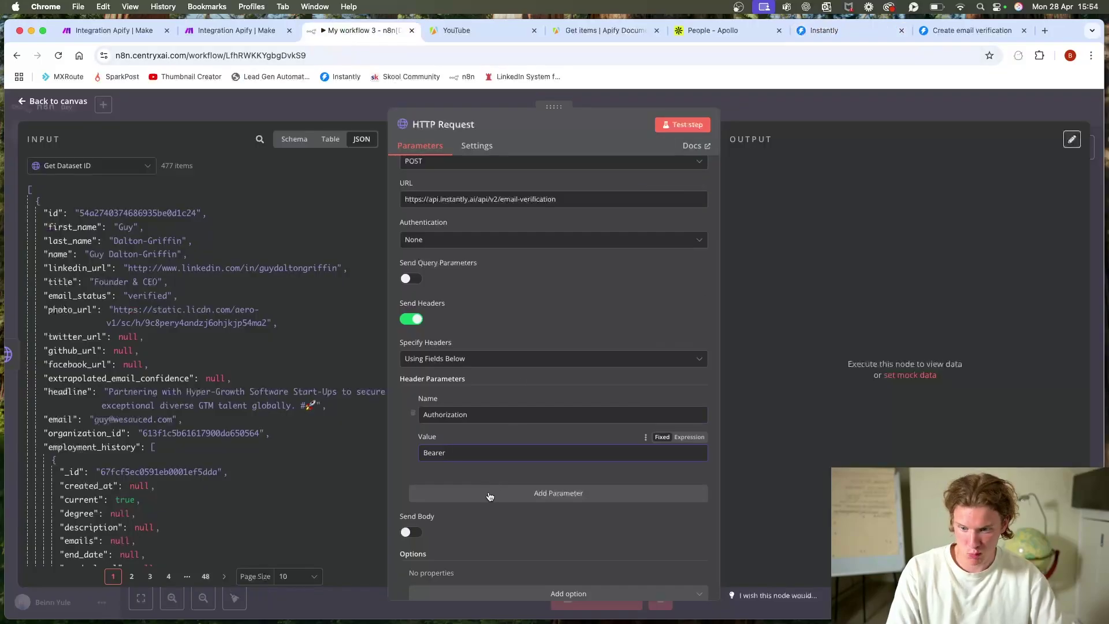
key("super+v")
Step: Turn on Send Body with JSON content type, specified Using JSON
scroll(503, 467, "down", 2)
left_click(412, 484)
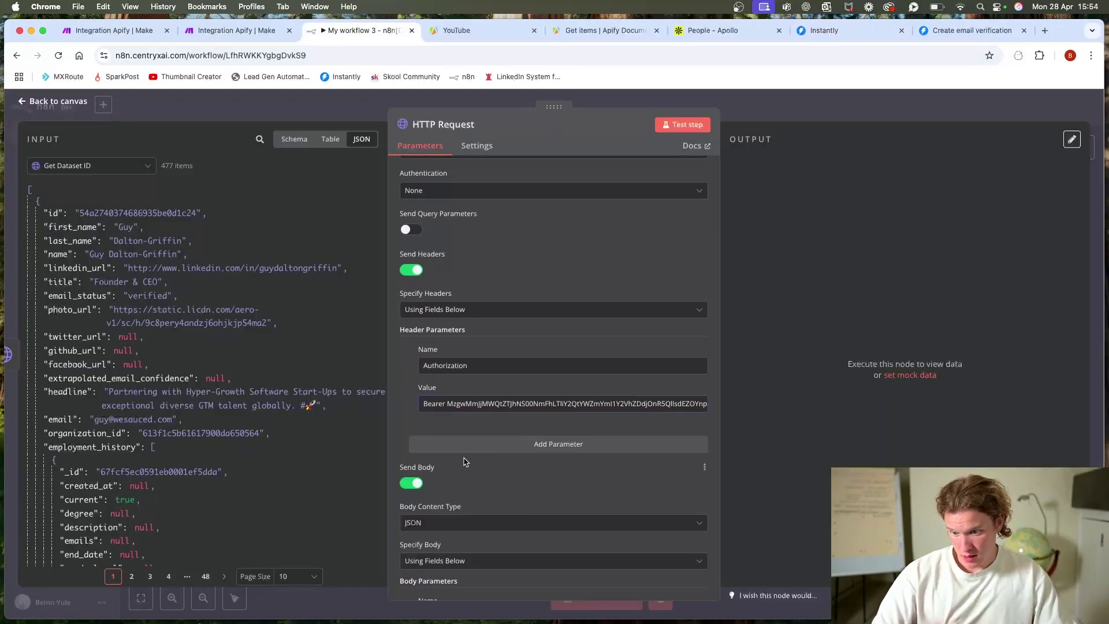
scroll(459, 491, "down", 2)
left_click(448, 447)
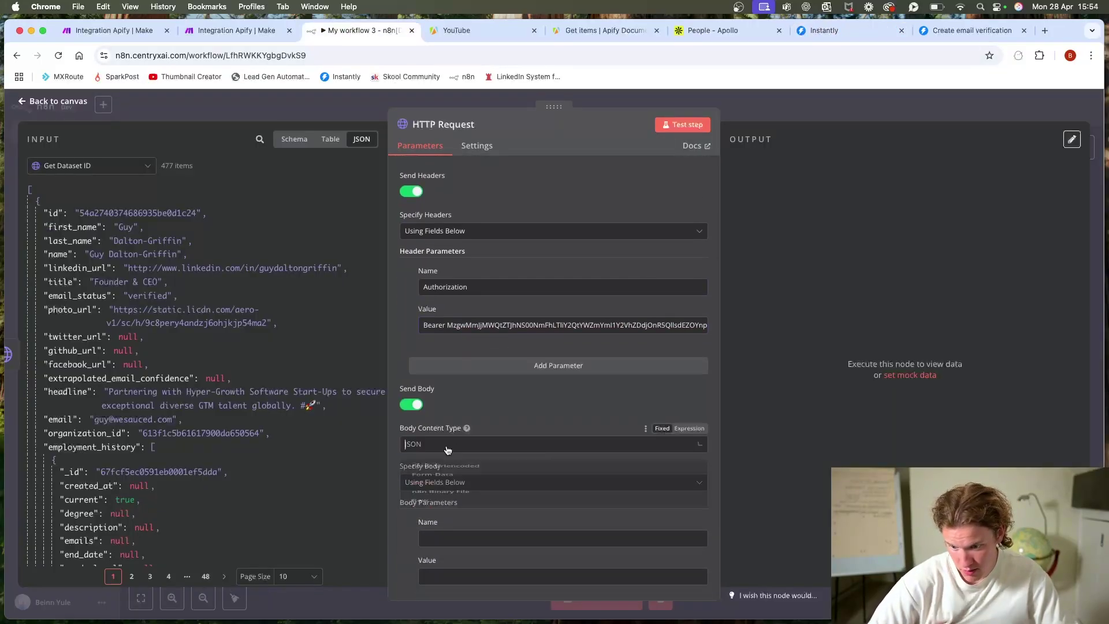
left_click(514, 406)
scroll(515, 406, "down", 2)
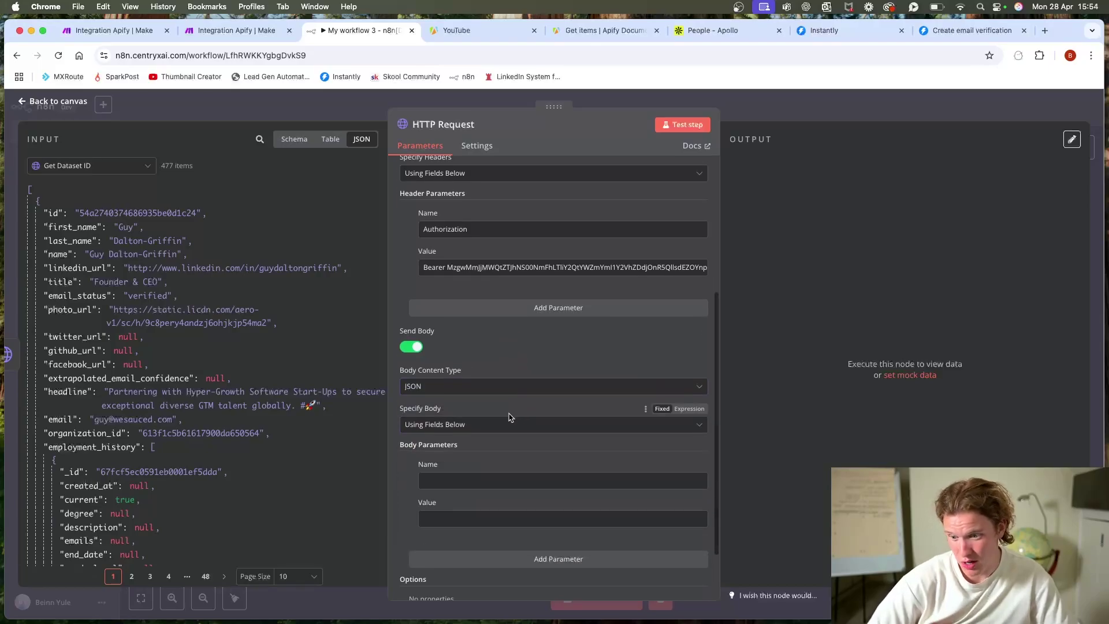
scroll(480, 312, "up", 3)
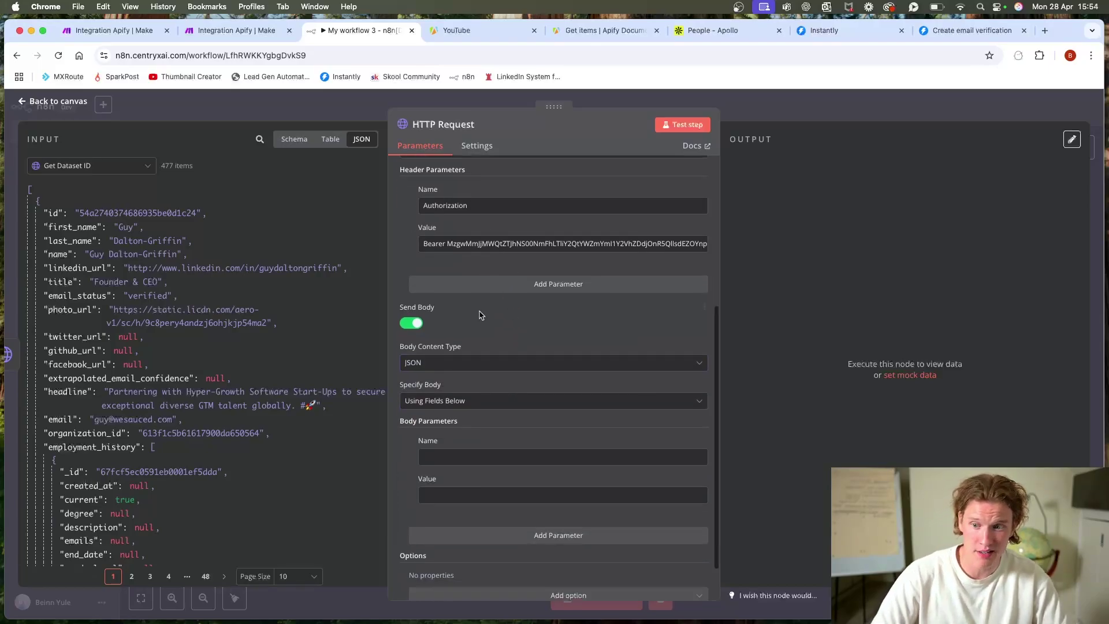
scroll(481, 312, "up", 3)
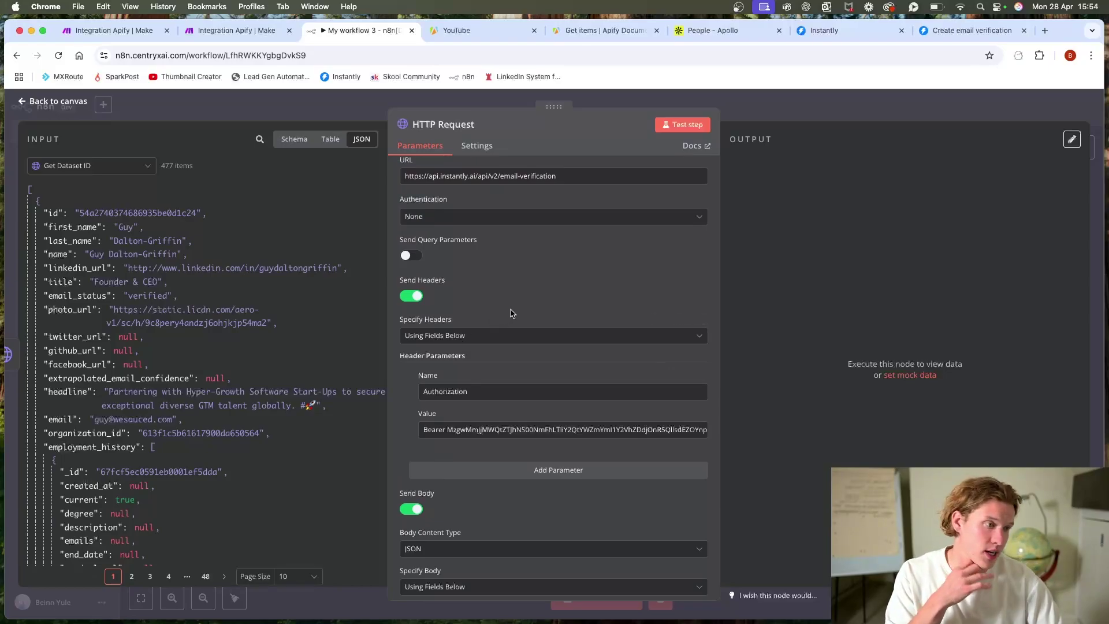
scroll(510, 314, "down", 8)
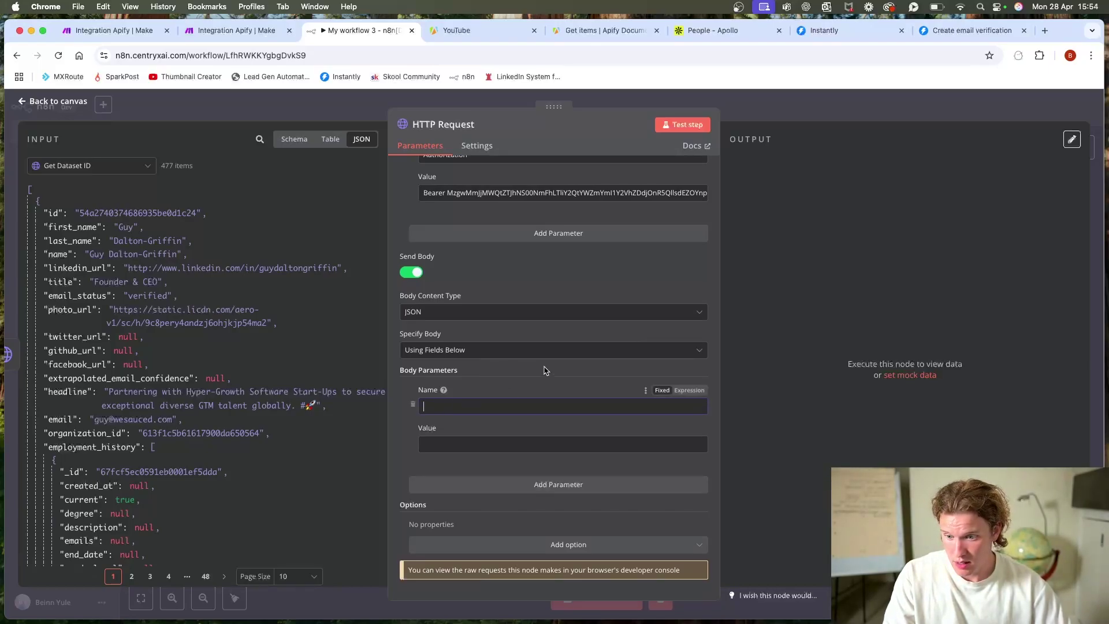
left_click(517, 350)
left_click(462, 394)
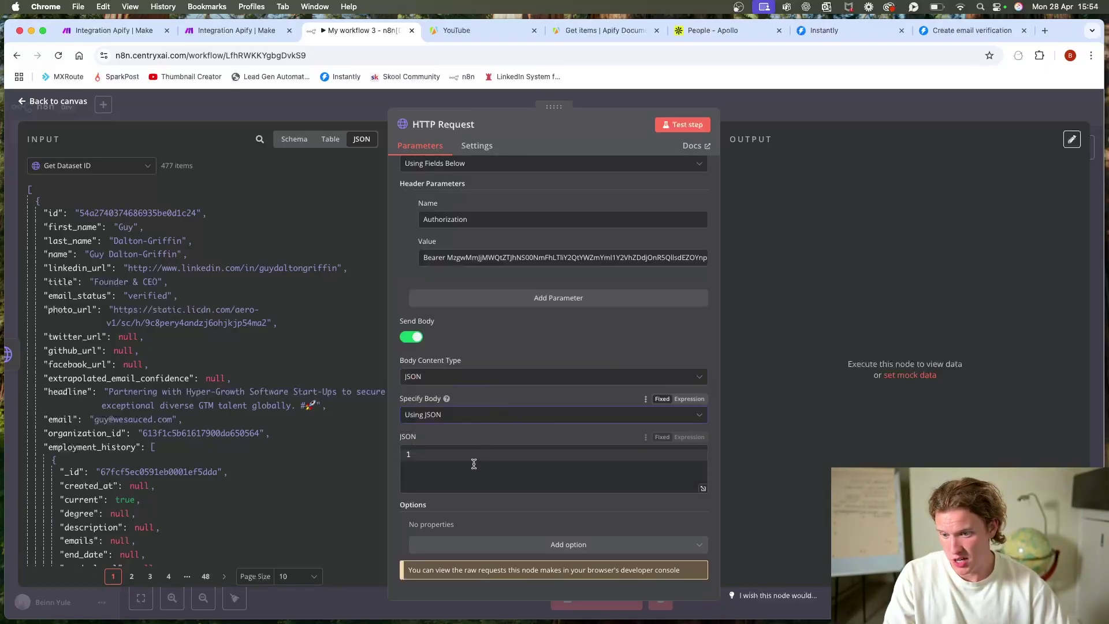
left_click(475, 466)
left_click(237, 30)
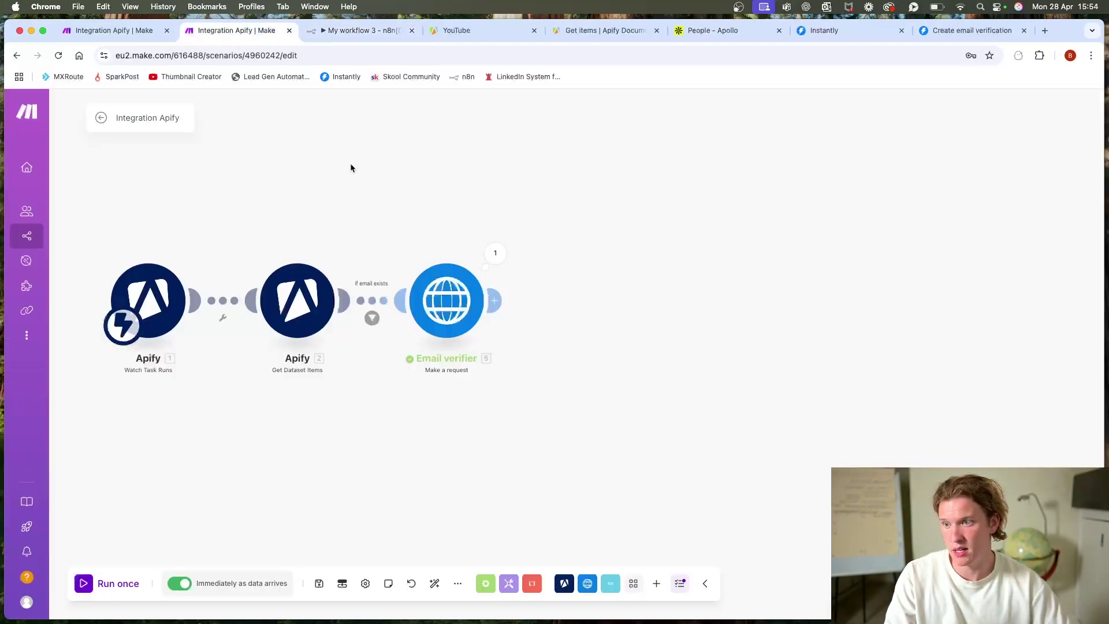
Step: Replace the hardcoded address in the Email verifier's request content with mapped 2. email, then save
left_click(446, 300)
scroll(643, 464, "down", 4)
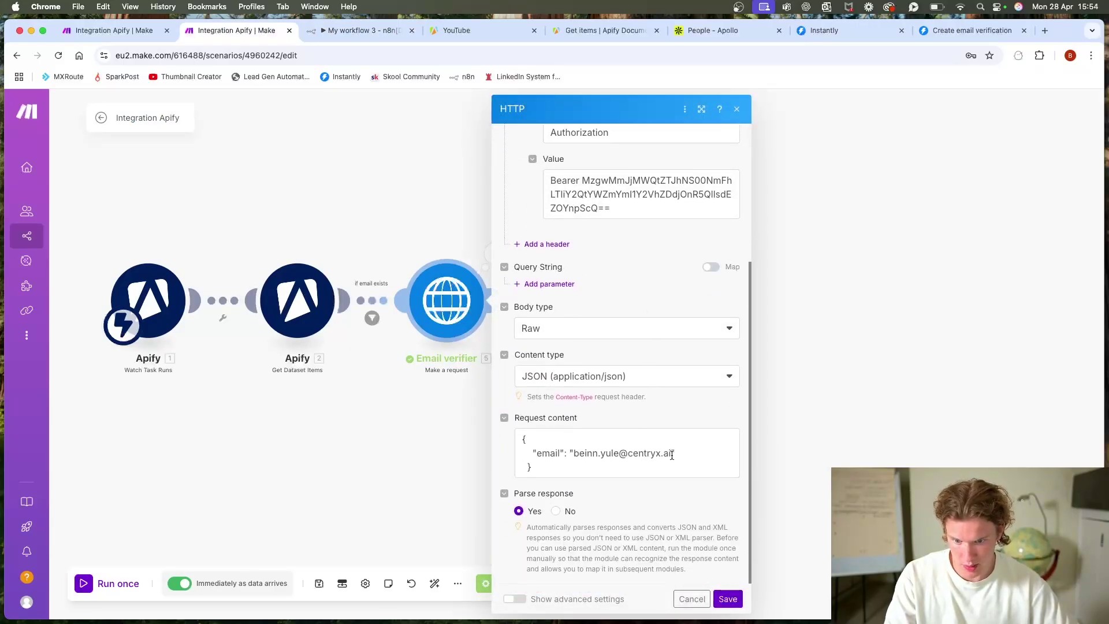
left_click_drag(672, 454, 582, 454)
left_click(576, 454)
key("cmd+a")
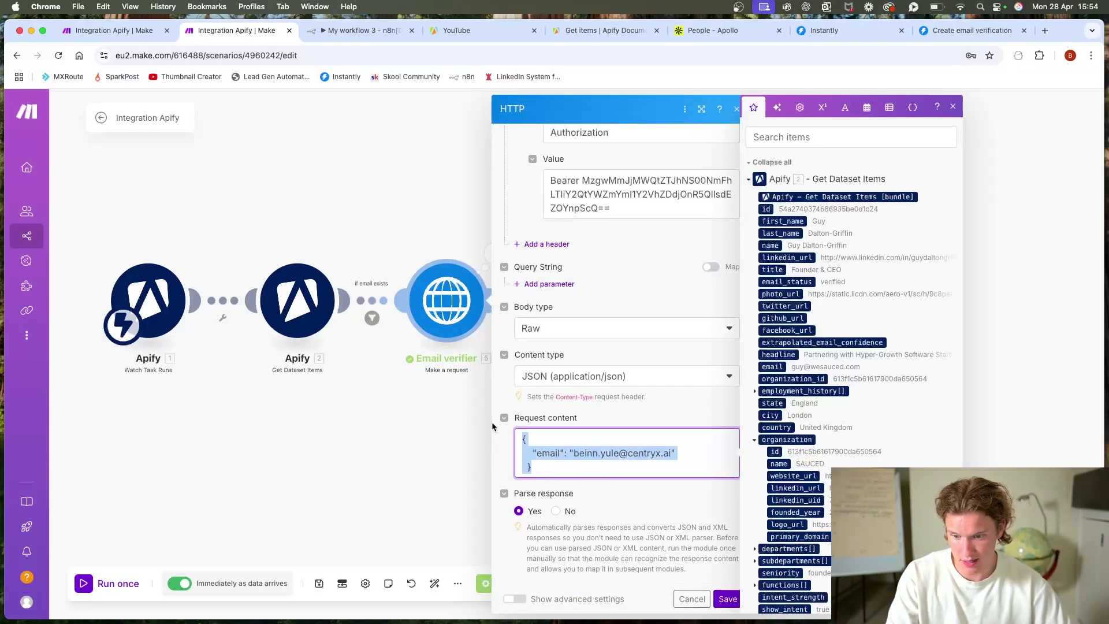
left_click(680, 502)
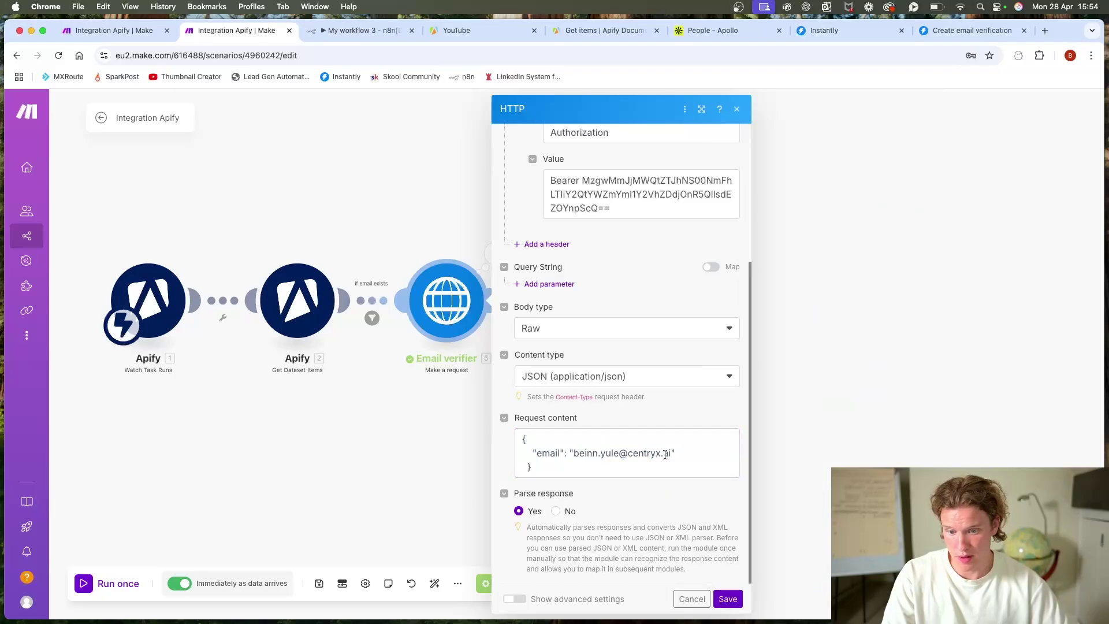
left_click_drag(670, 454, 574, 454)
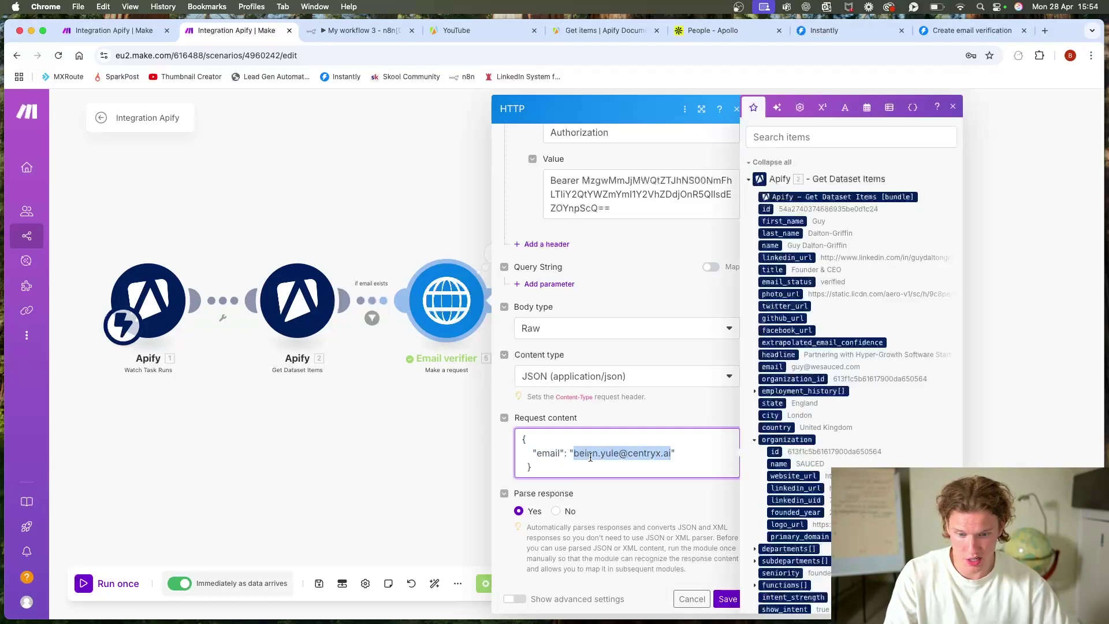
key("BackSpace")
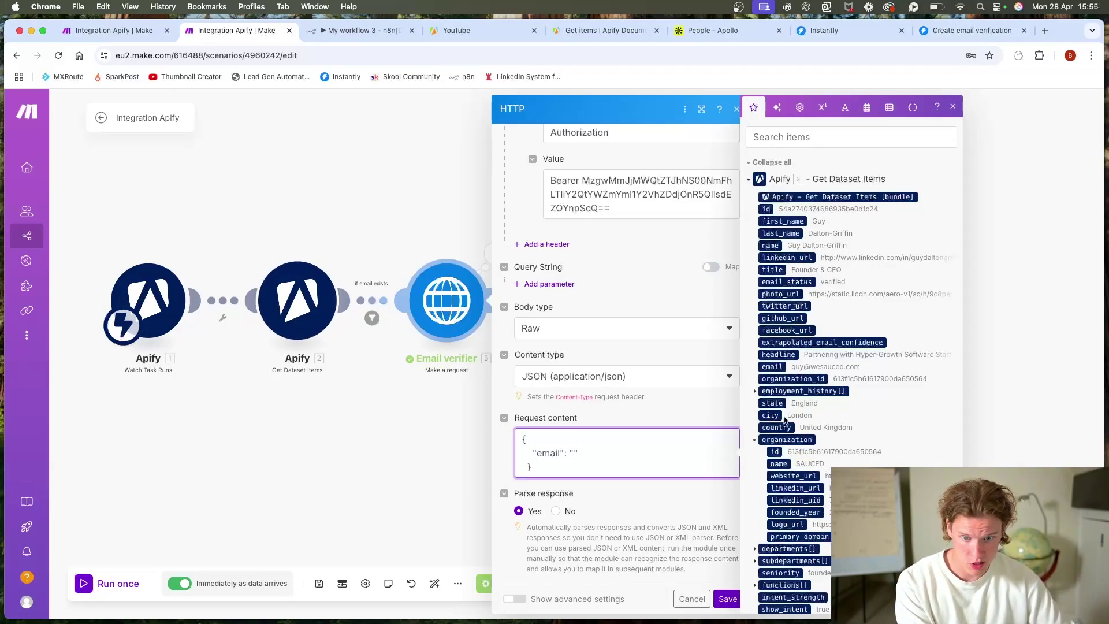
left_click(772, 367)
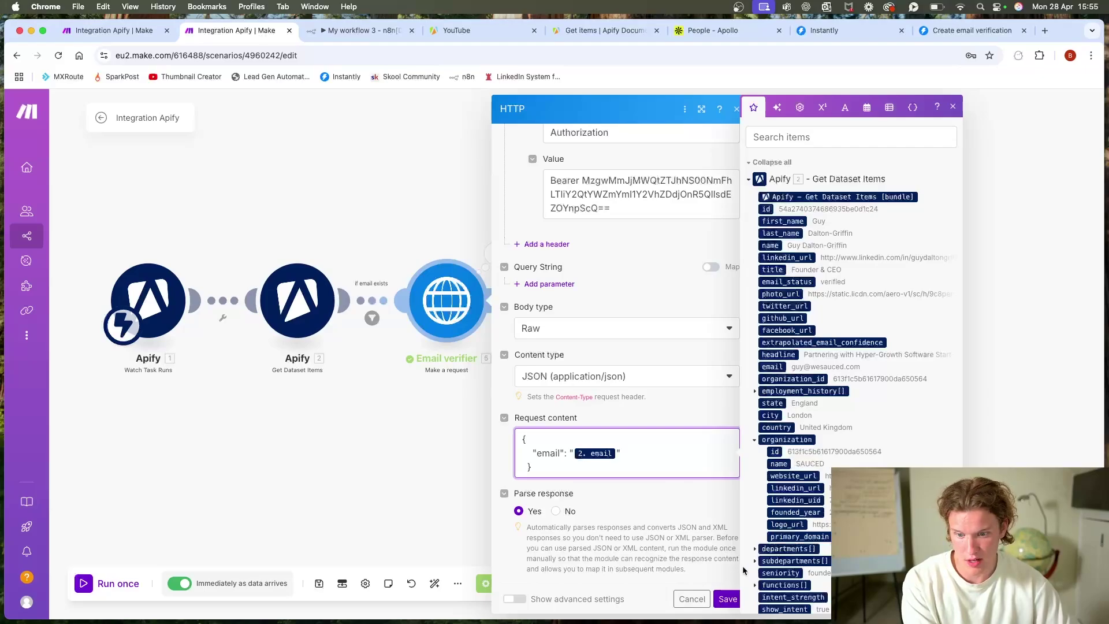
left_click(727, 598)
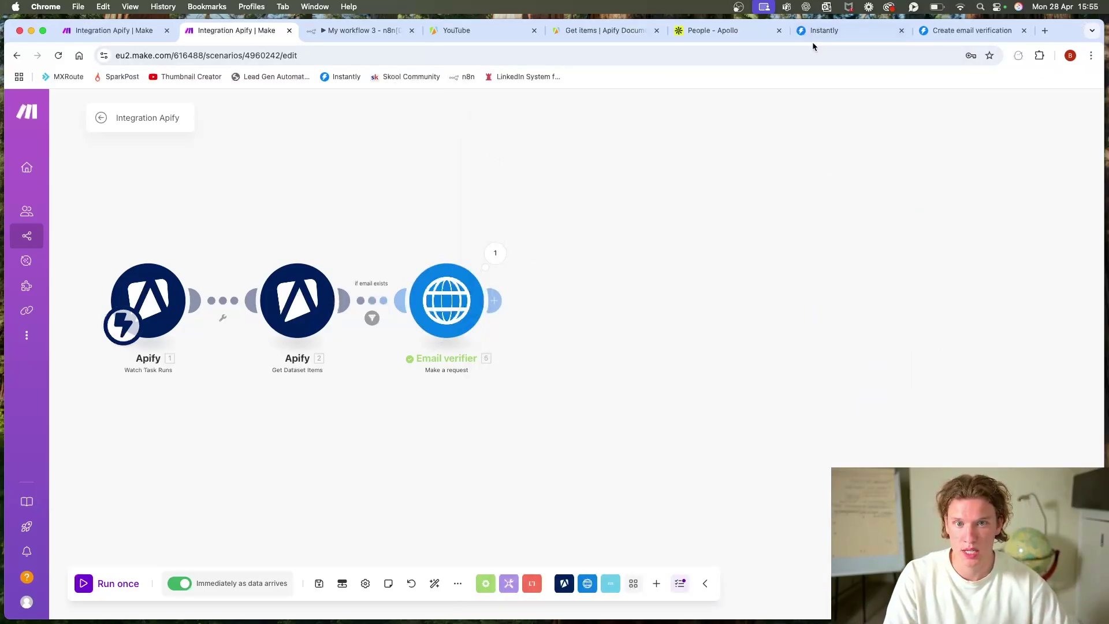
key("ctrl+Tab")
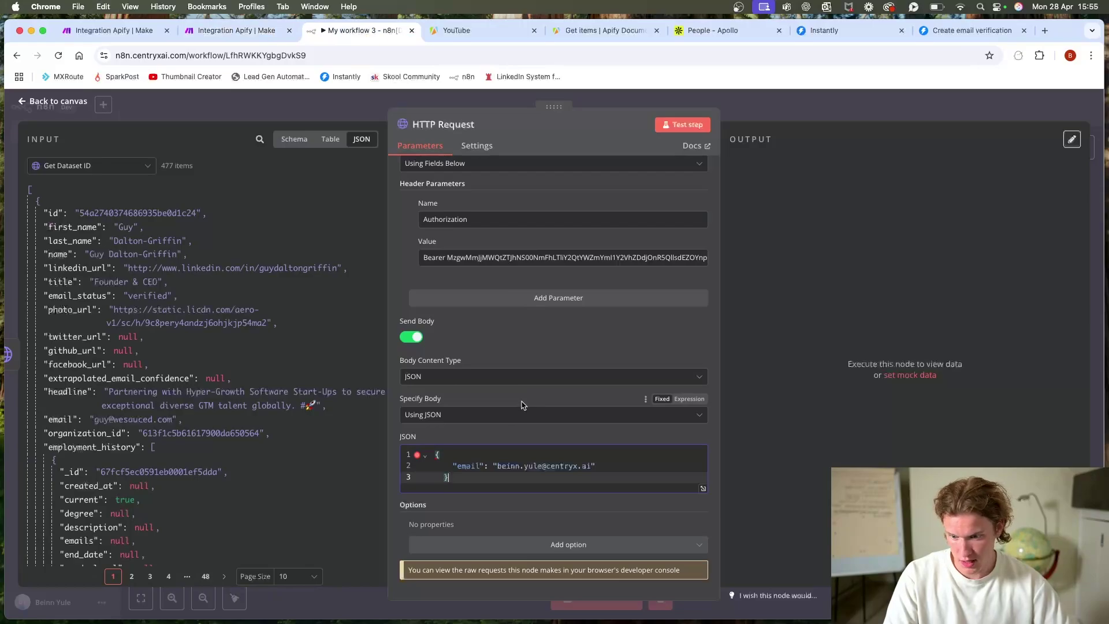
Step: Replace the hardcoded email in the JSON body with the incoming email field
left_click_drag(591, 466, 487, 470)
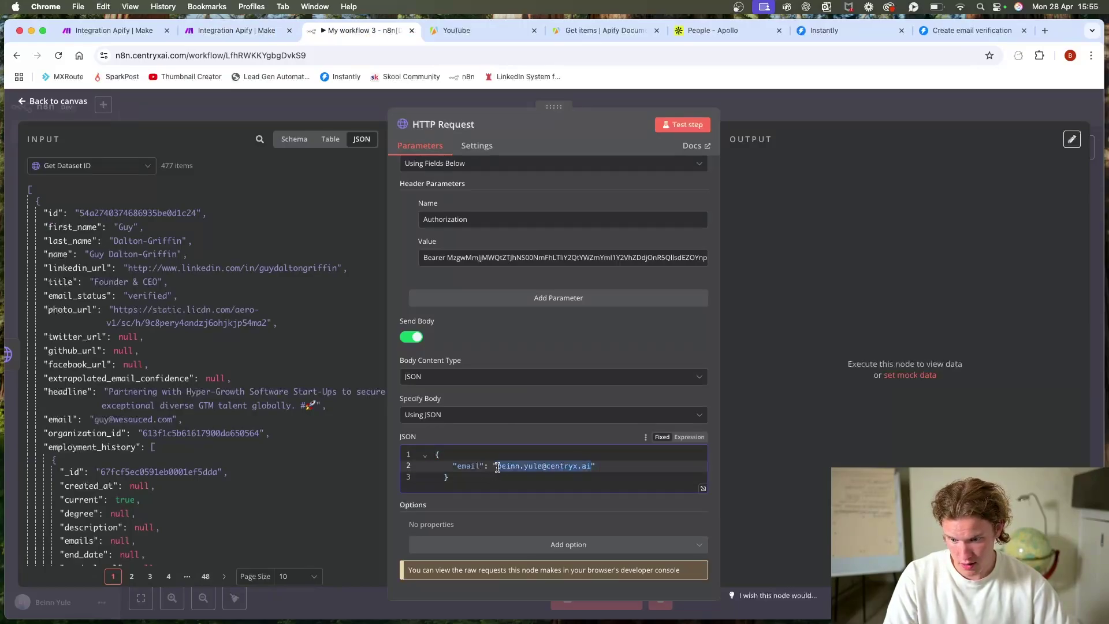
key("BackSpace")
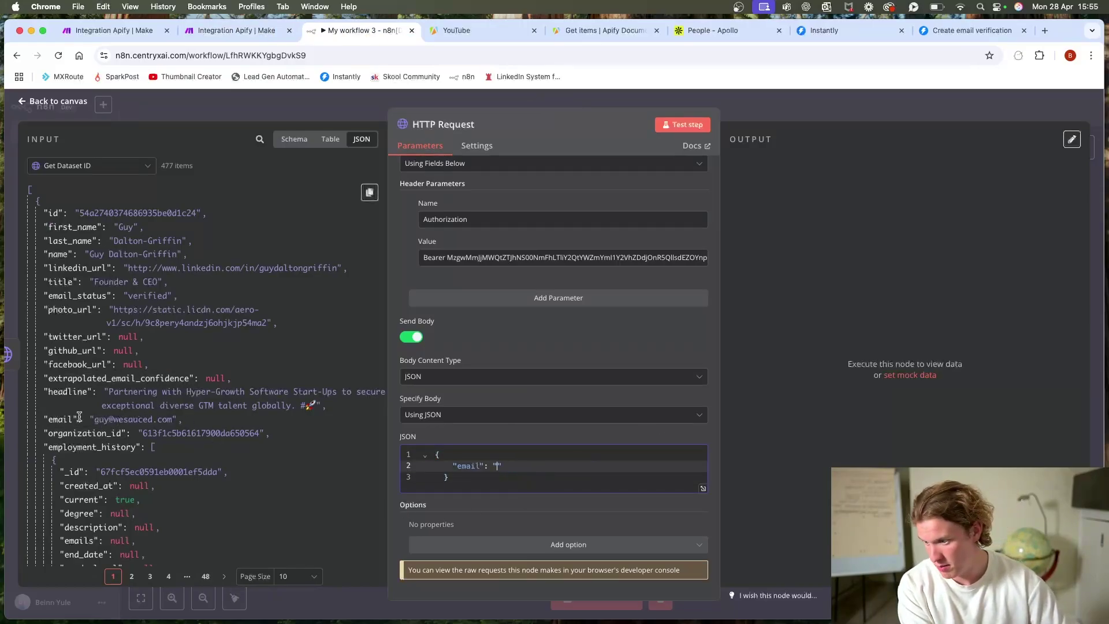
left_click_drag(79, 417, 498, 476)
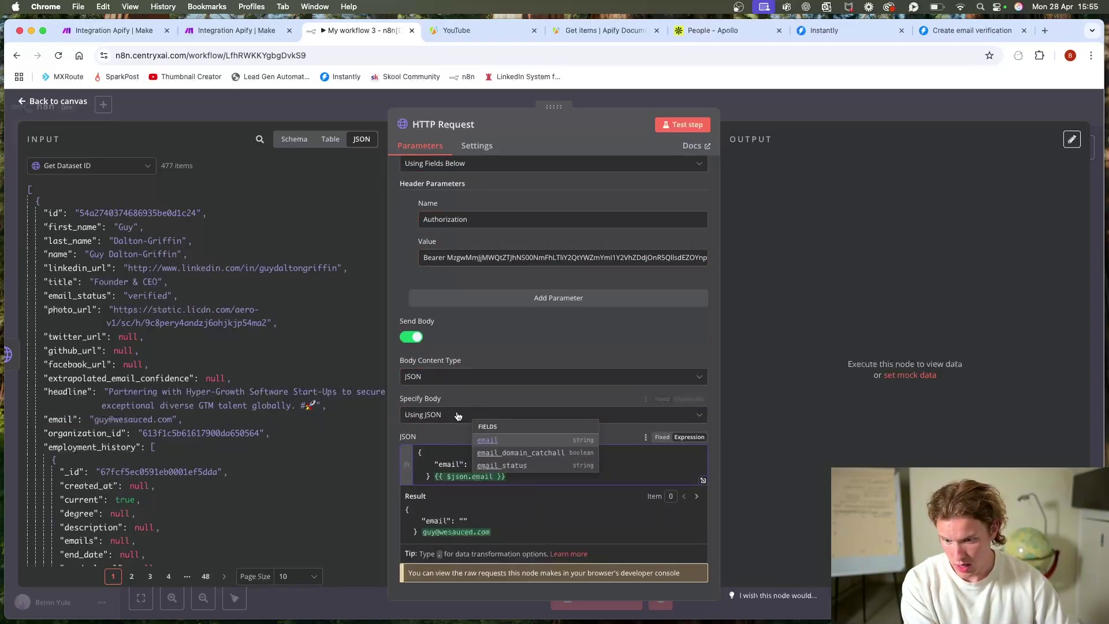
left_click(456, 432)
left_click(445, 478)
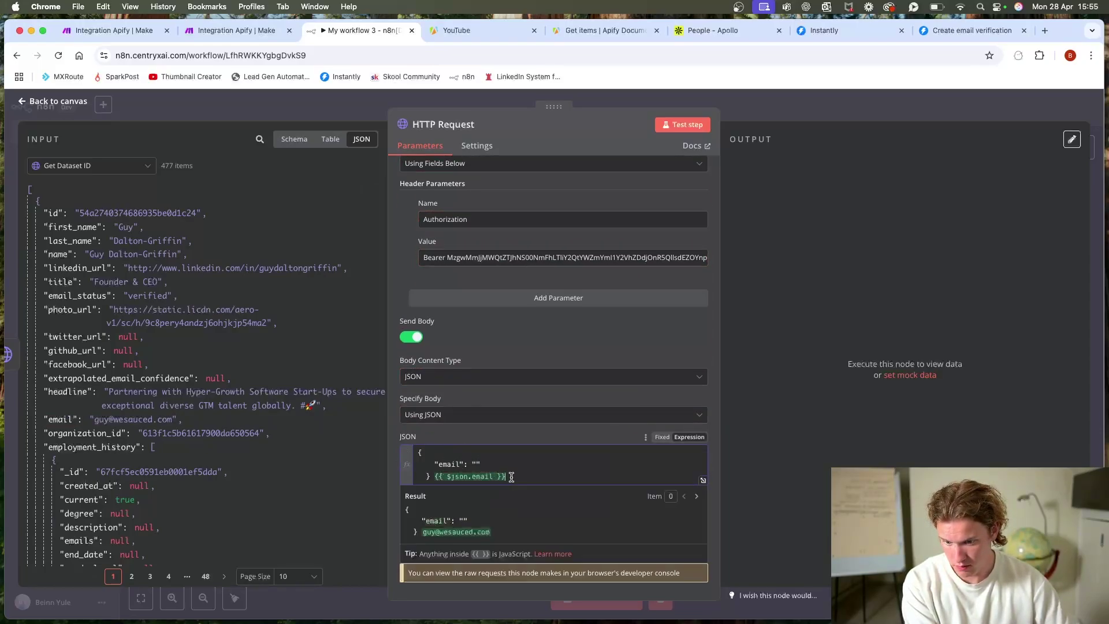
left_click_drag(506, 476, 435, 476)
key("BackSpace")
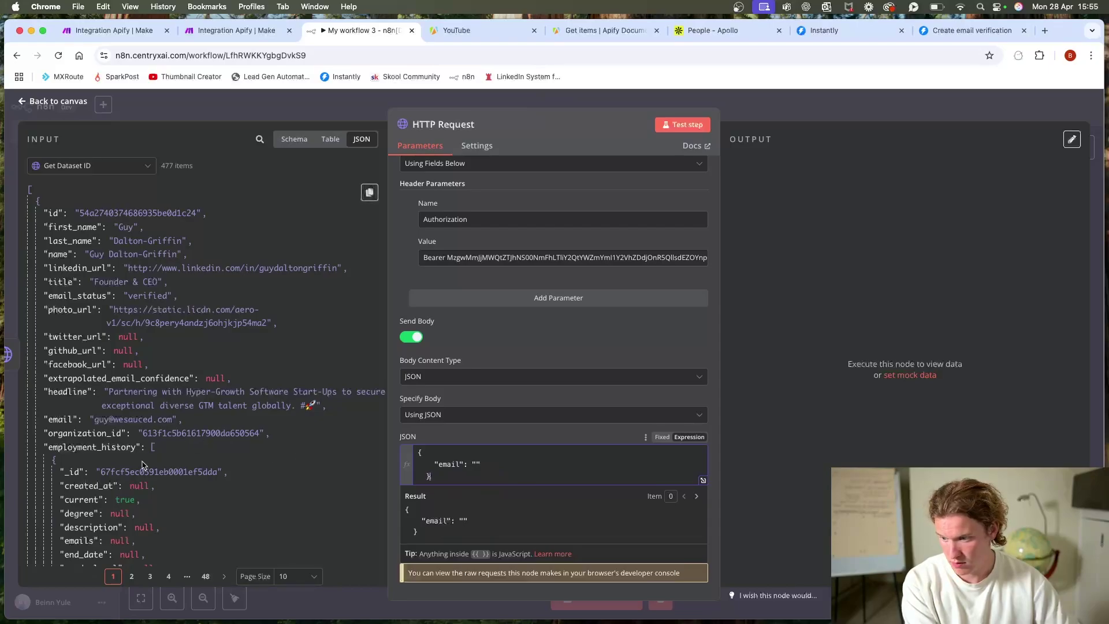
left_click_drag(67, 413, 475, 464)
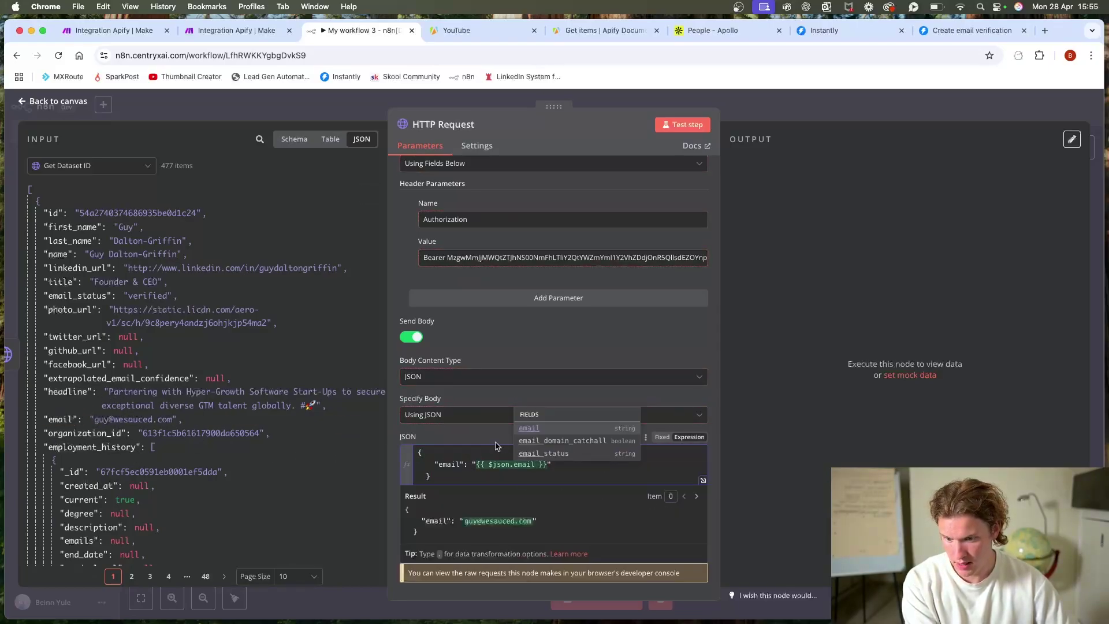
left_click(492, 428)
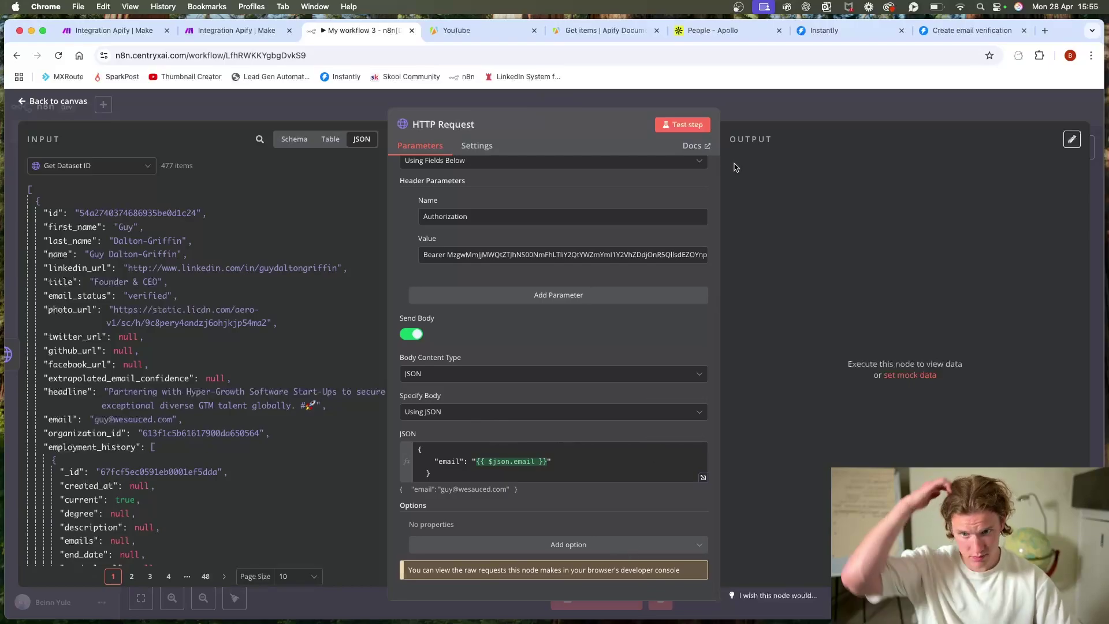
Step: Test the request step, then retest it with a hard-coded email address in the body
left_click(682, 124)
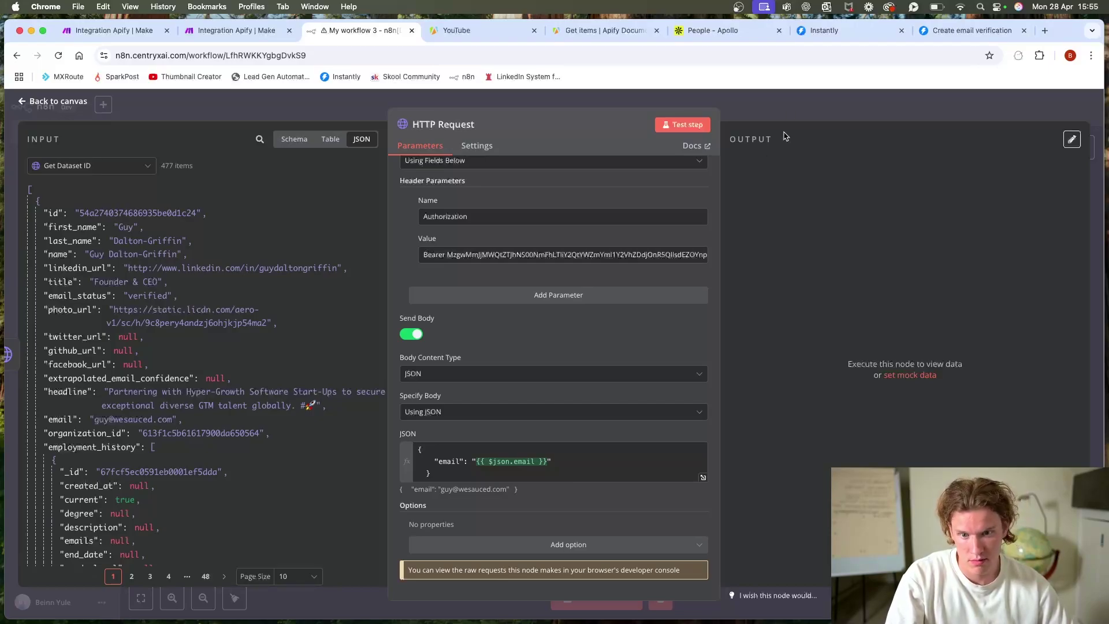
left_click(787, 114)
scroll(701, 398, "right", 2)
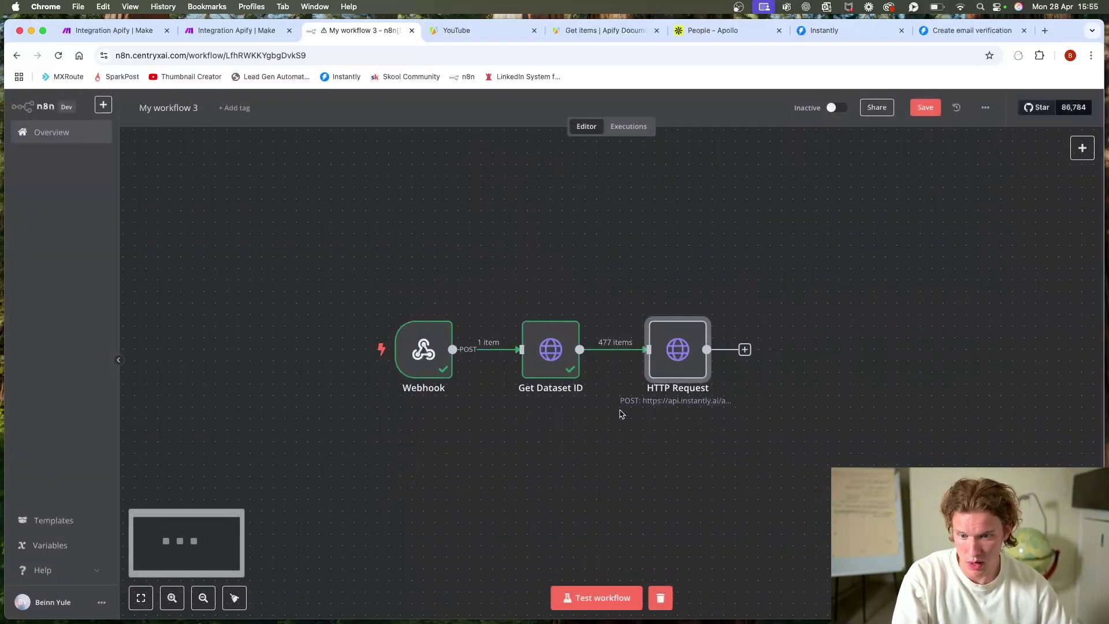
double_click(679, 344)
scroll(550, 474, "down", 5)
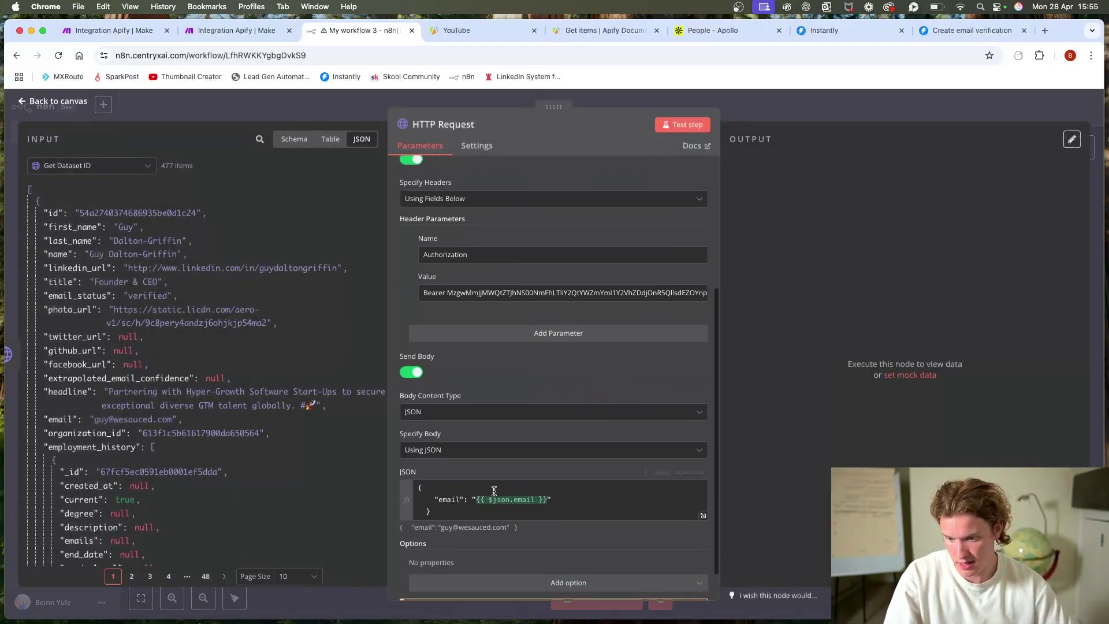
left_click_drag(550, 494, 474, 493)
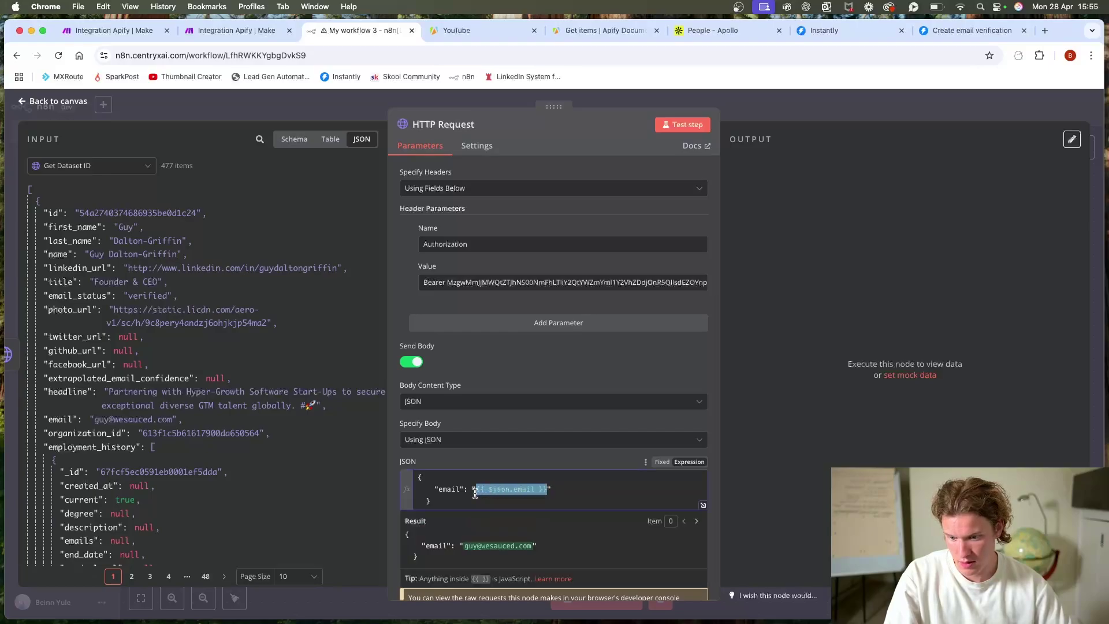
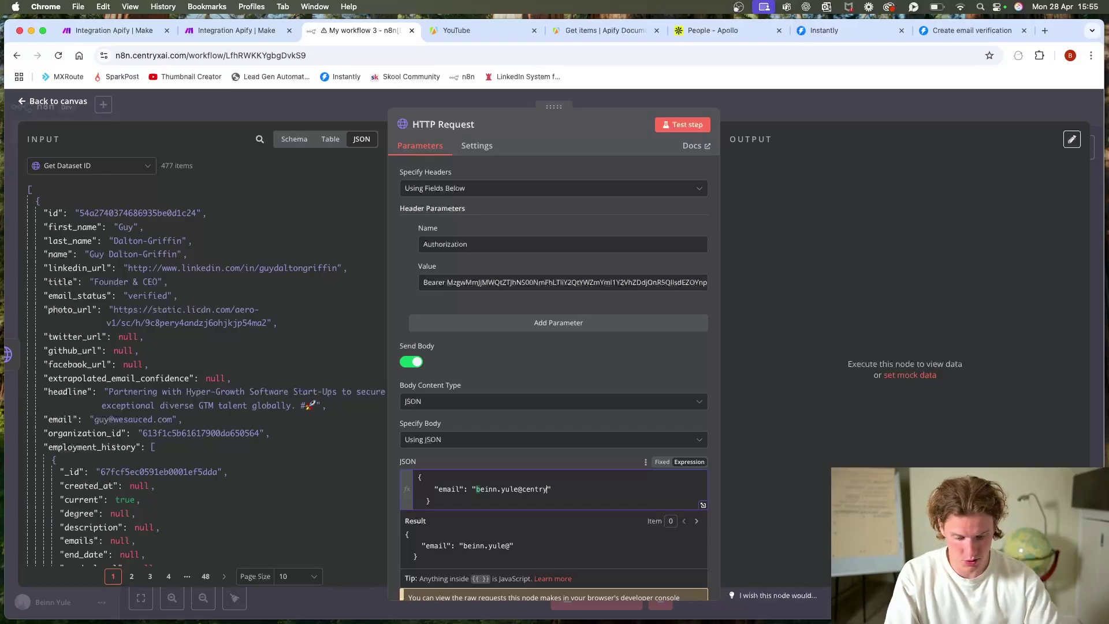
left_click(542, 450)
left_click(522, 359)
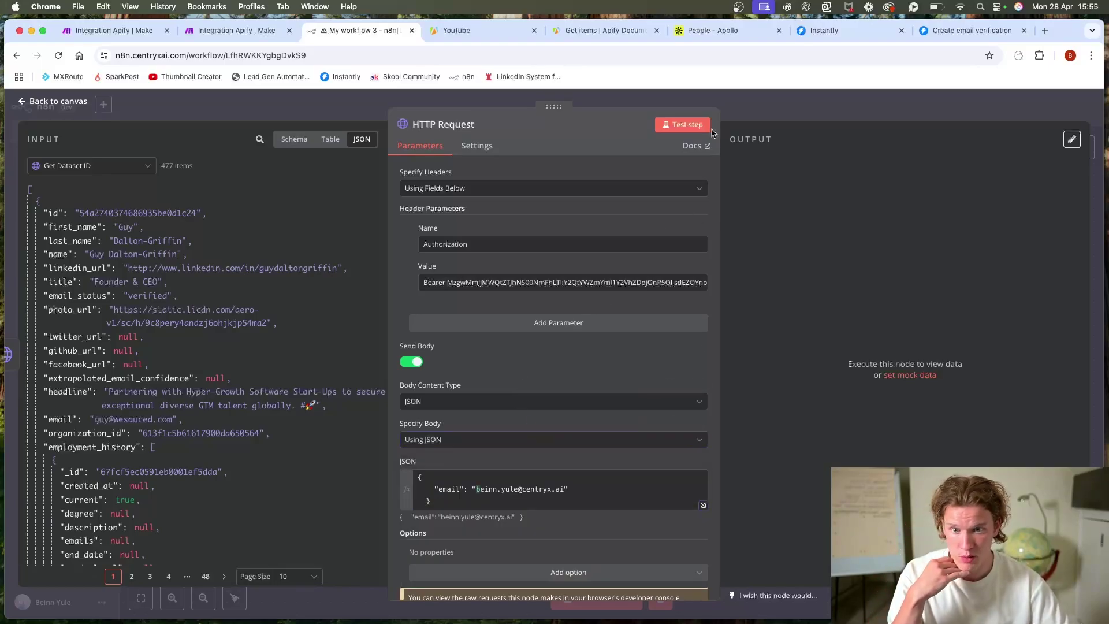
left_click(690, 123)
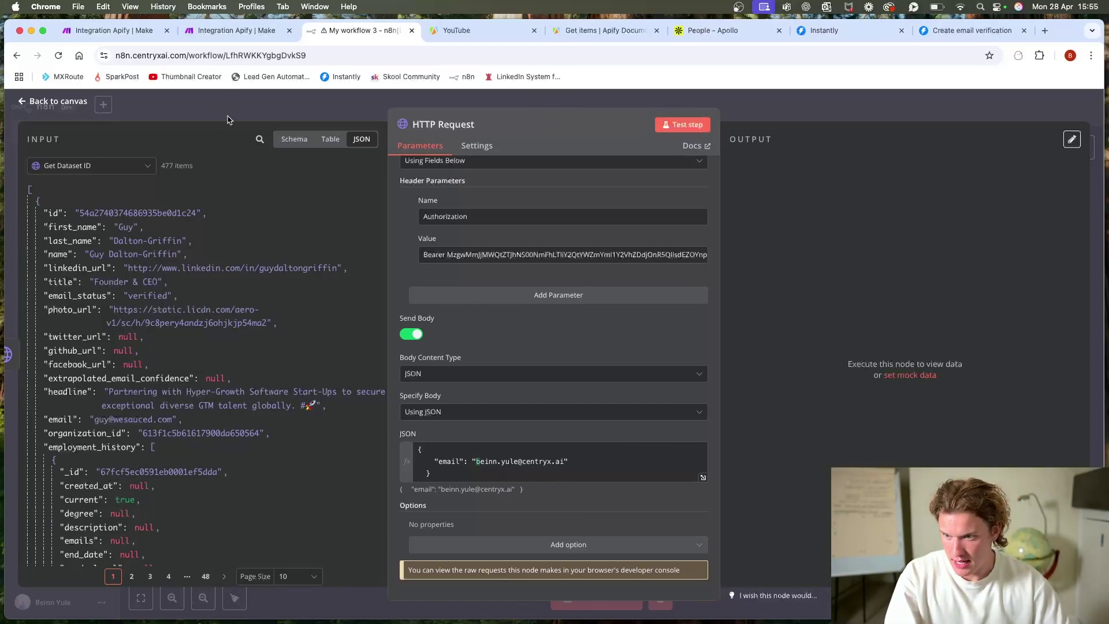
left_click(231, 116)
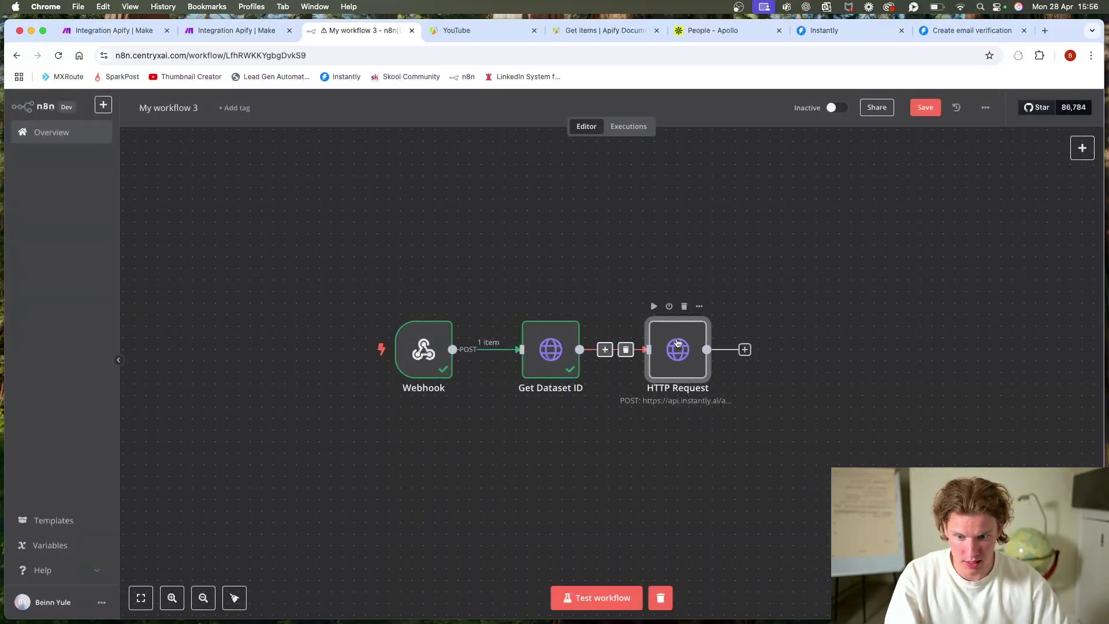
left_click(654, 307)
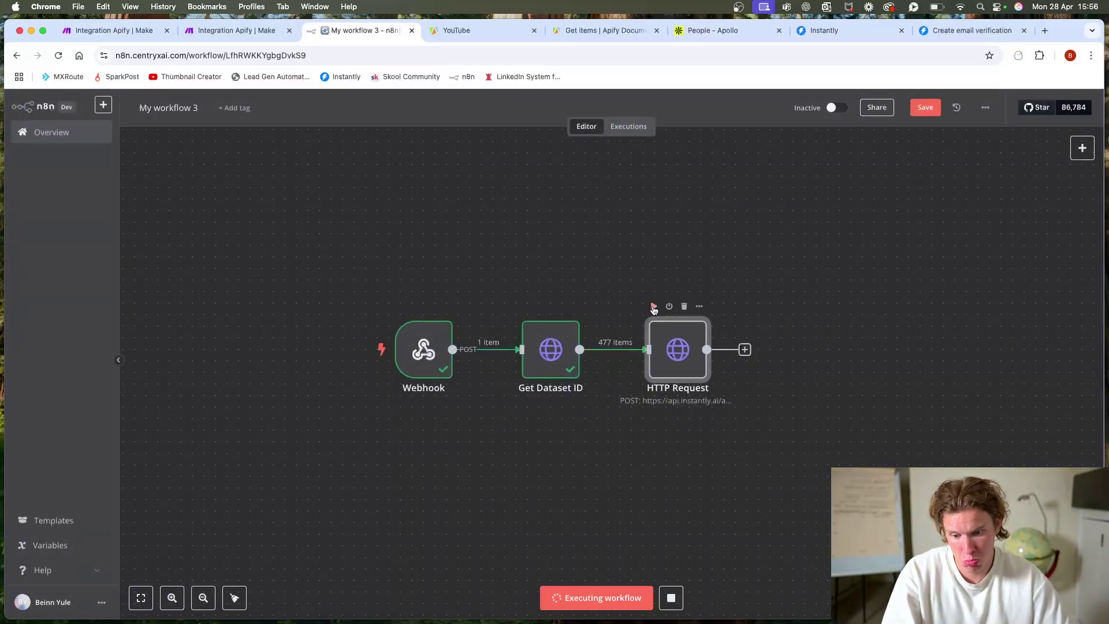
Step: Restore the JSON body's email value to the mapped {{ $json.email }} field
double_click(677, 353)
scroll(565, 464, "down", 5)
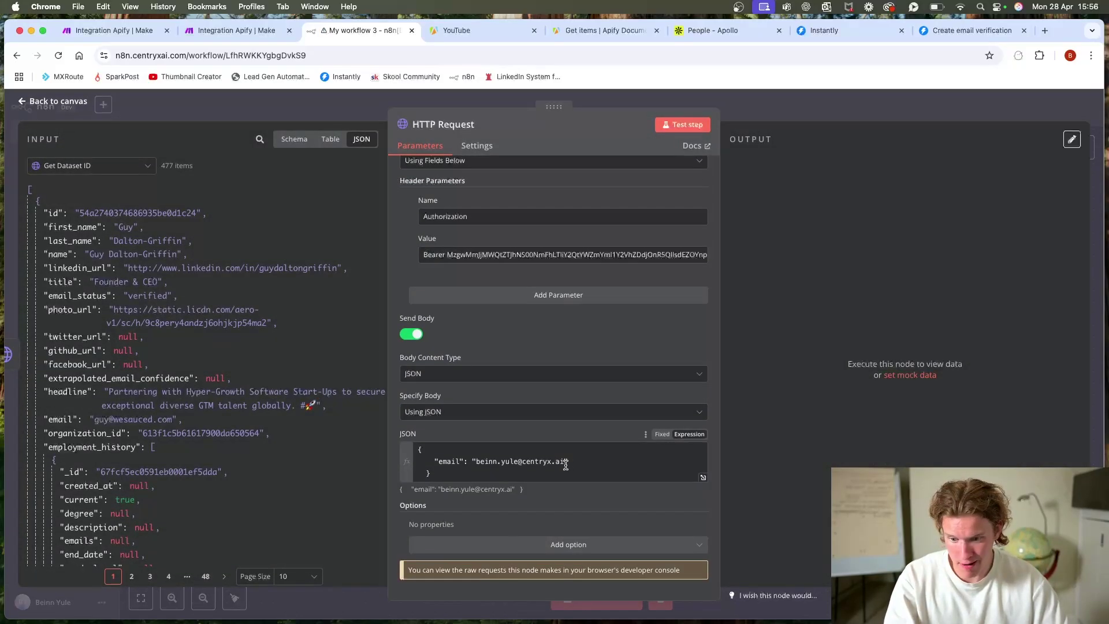
left_click_drag(565, 465, 477, 465)
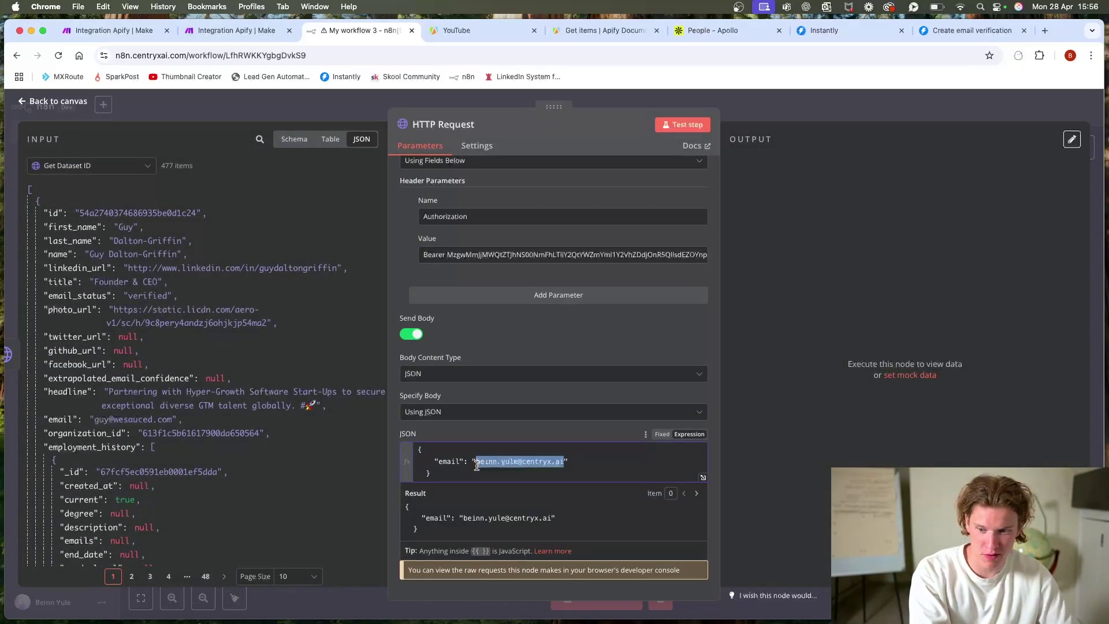
key("BackSpace")
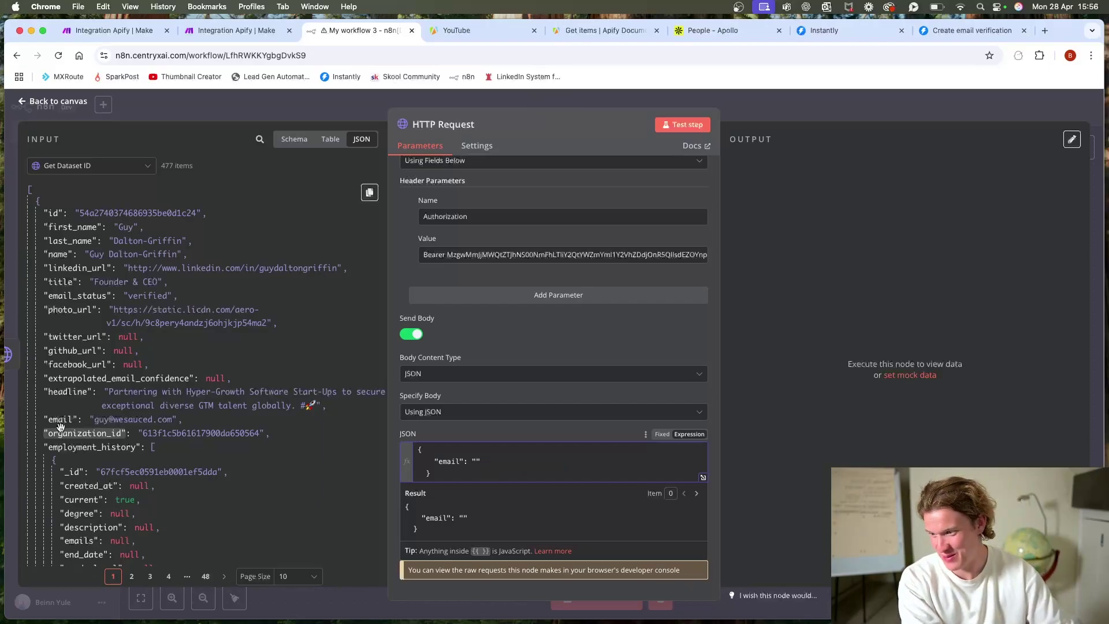
left_click_drag(61, 418, 475, 462)
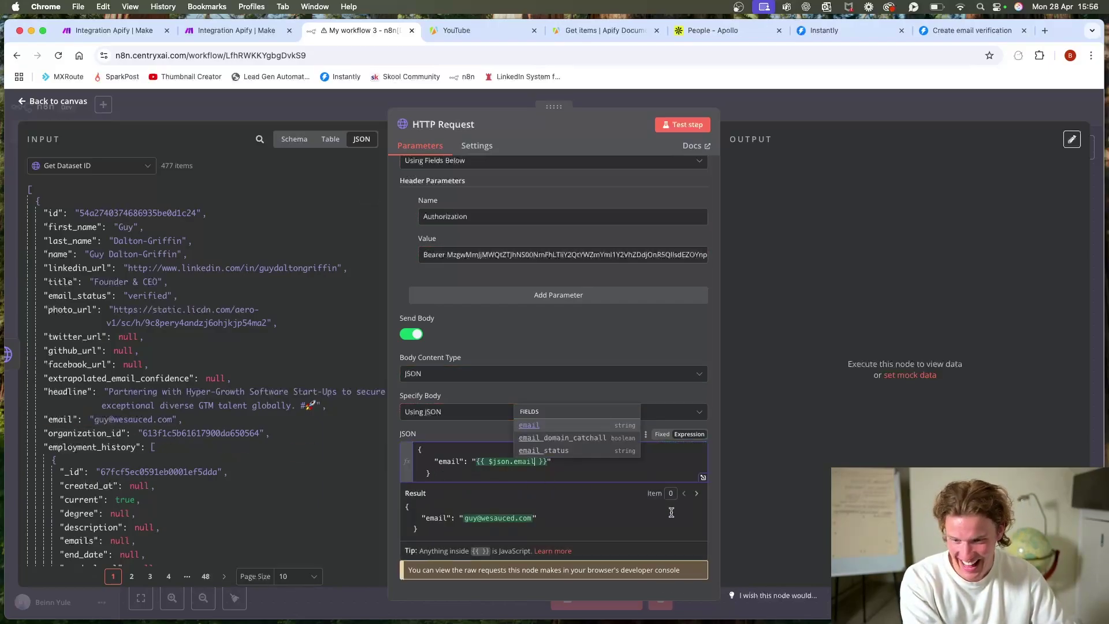
left_click(607, 473)
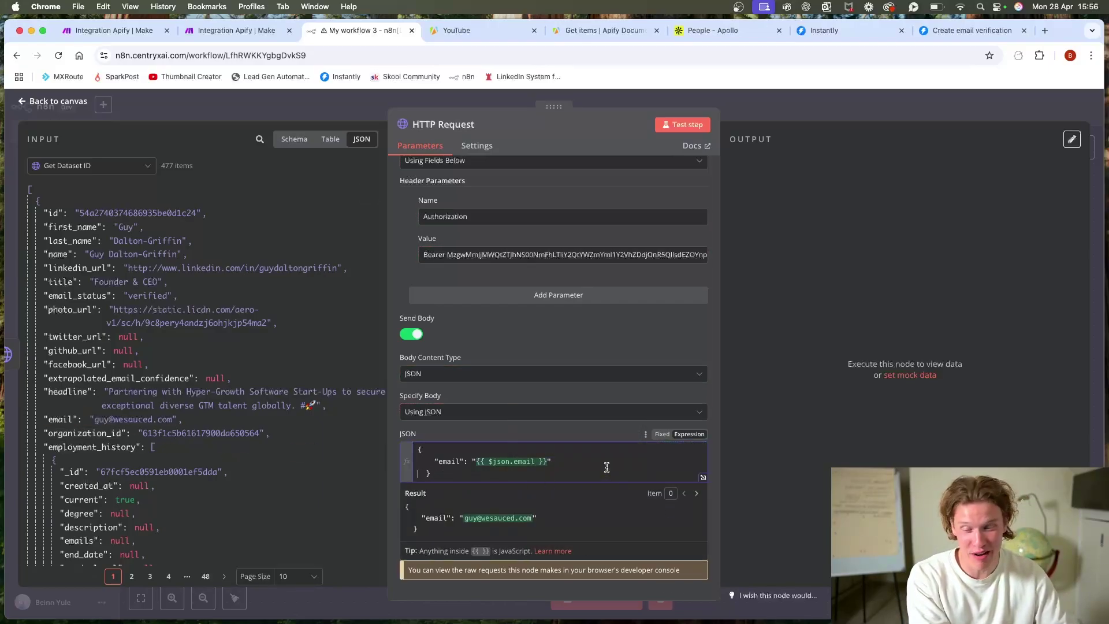
left_click(757, 106)
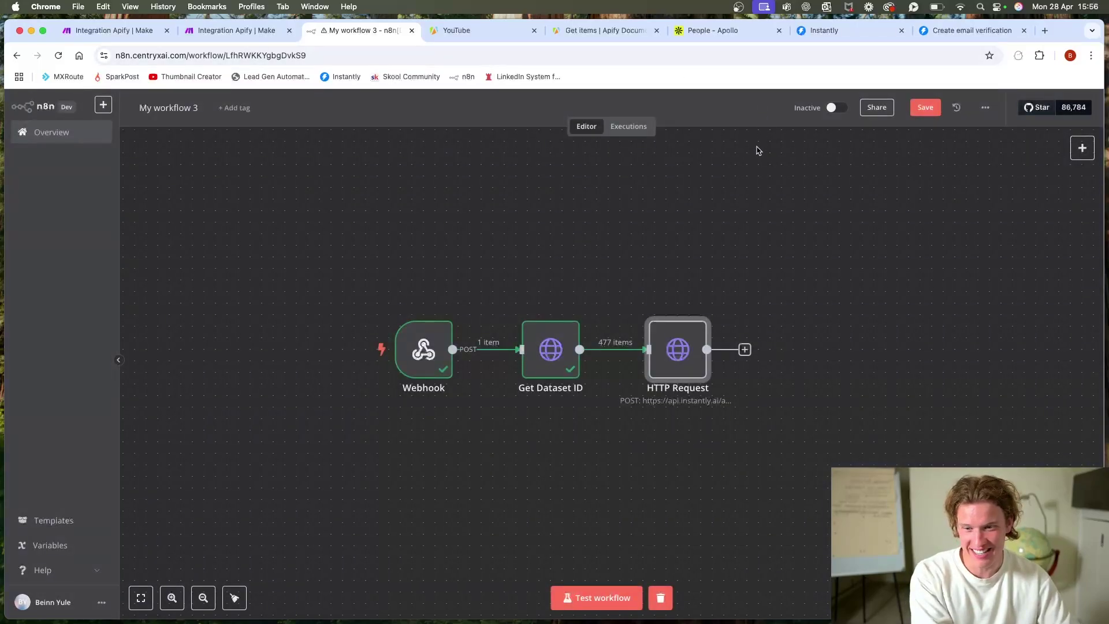
scroll(863, 259, "up", 3)
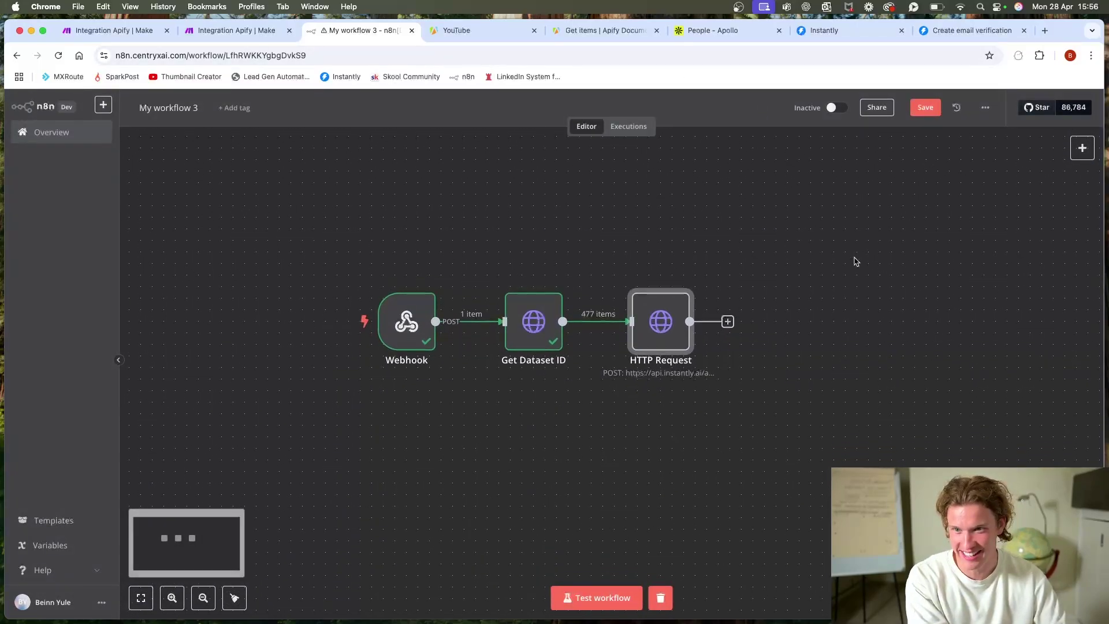
left_click(273, 37)
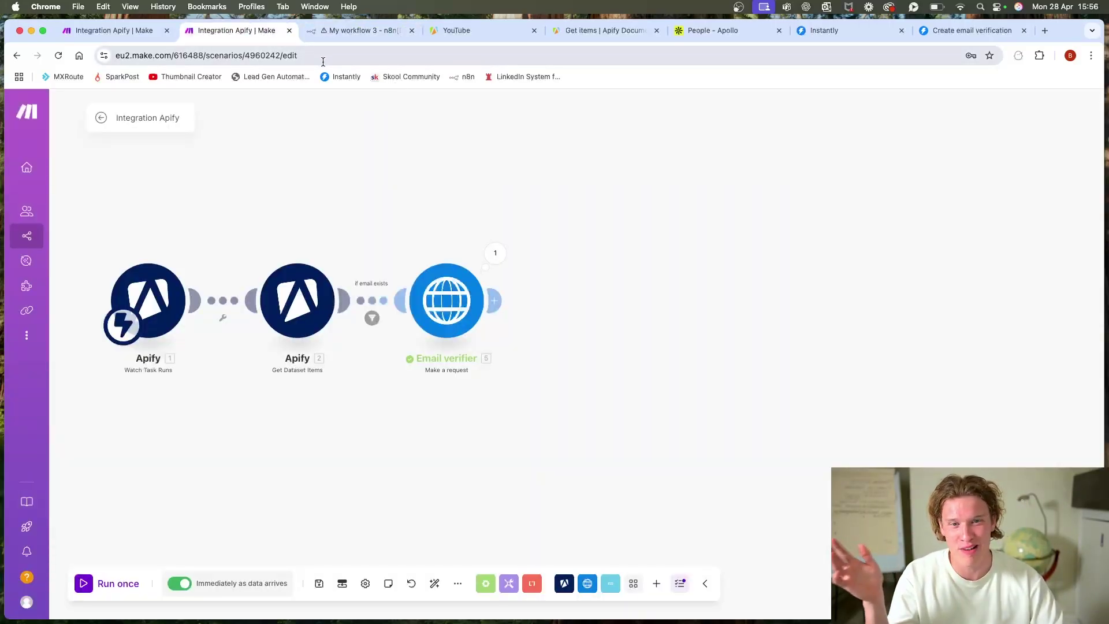
left_click(375, 30)
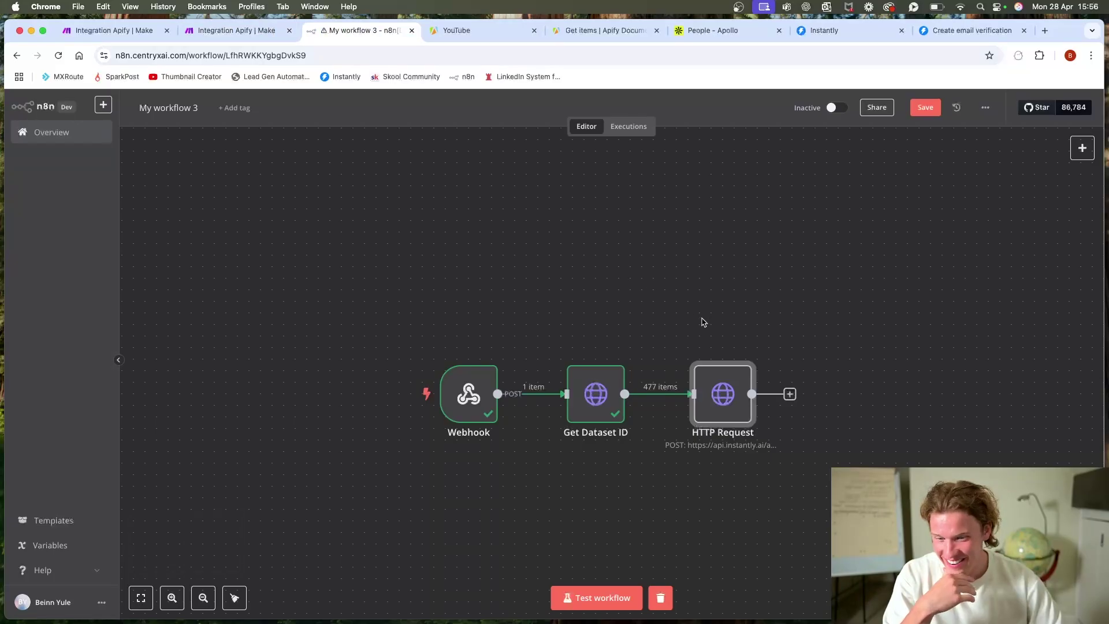
scroll(687, 278, "down", 2)
Step: Rename n8n's HTTP Request node to 'Email Verifier' from its right-click menu
scroll(713, 482, "right", 3)
right_click(669, 368)
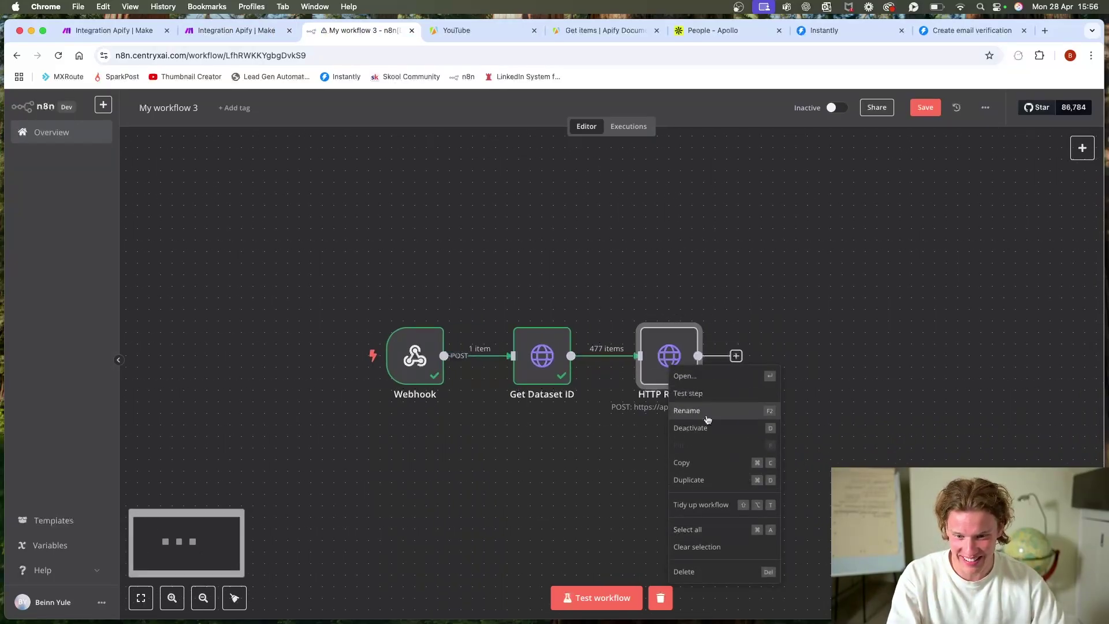
left_click(706, 412)
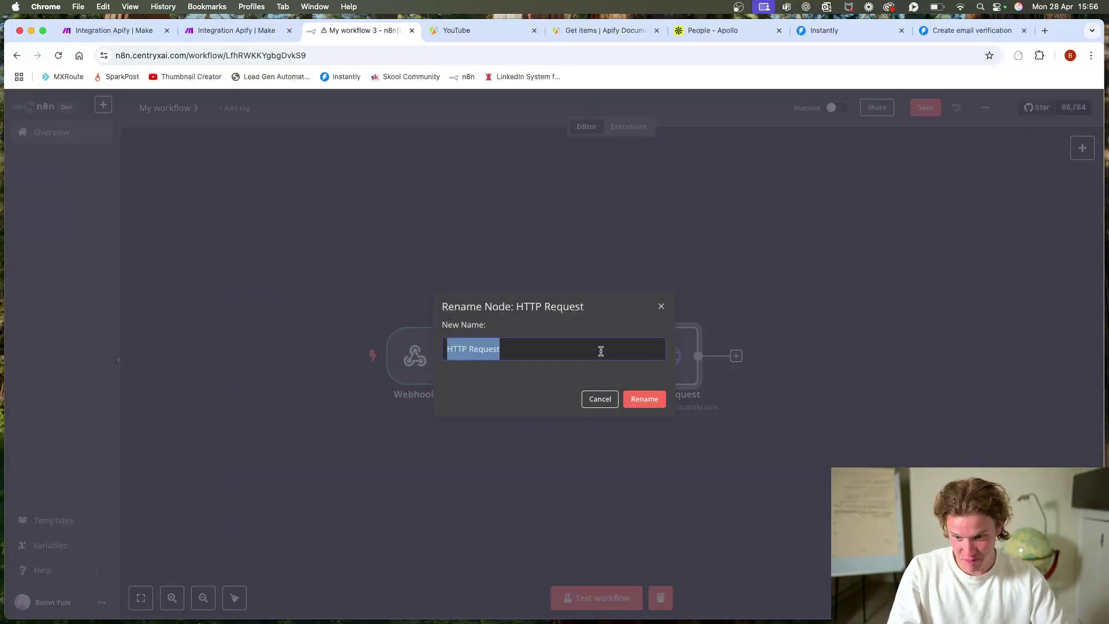
type("Email Verifier")
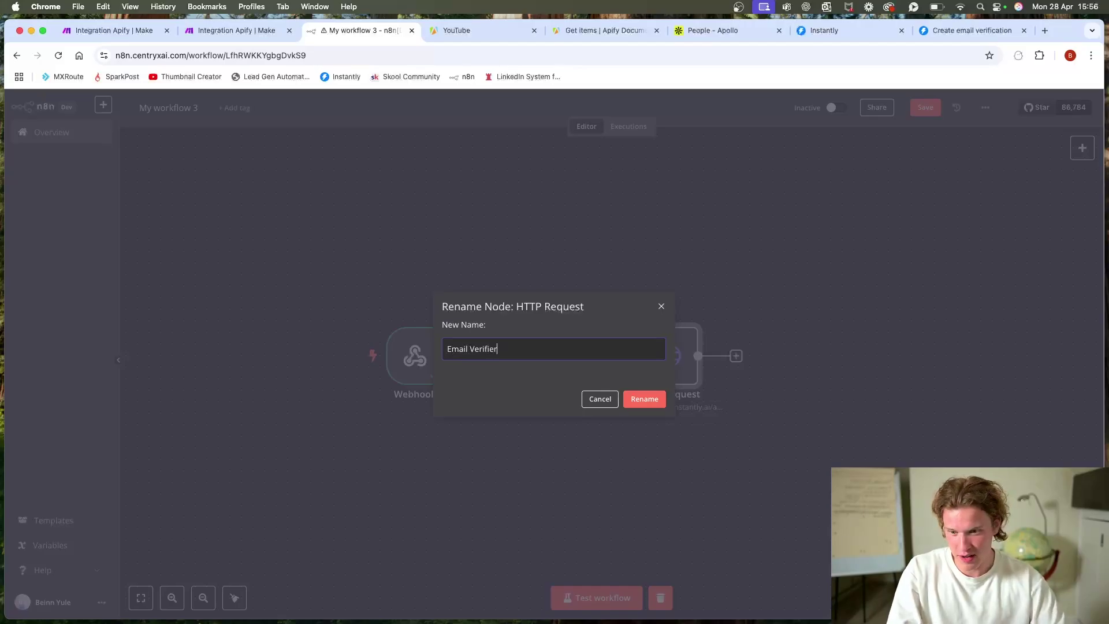
left_click(658, 405)
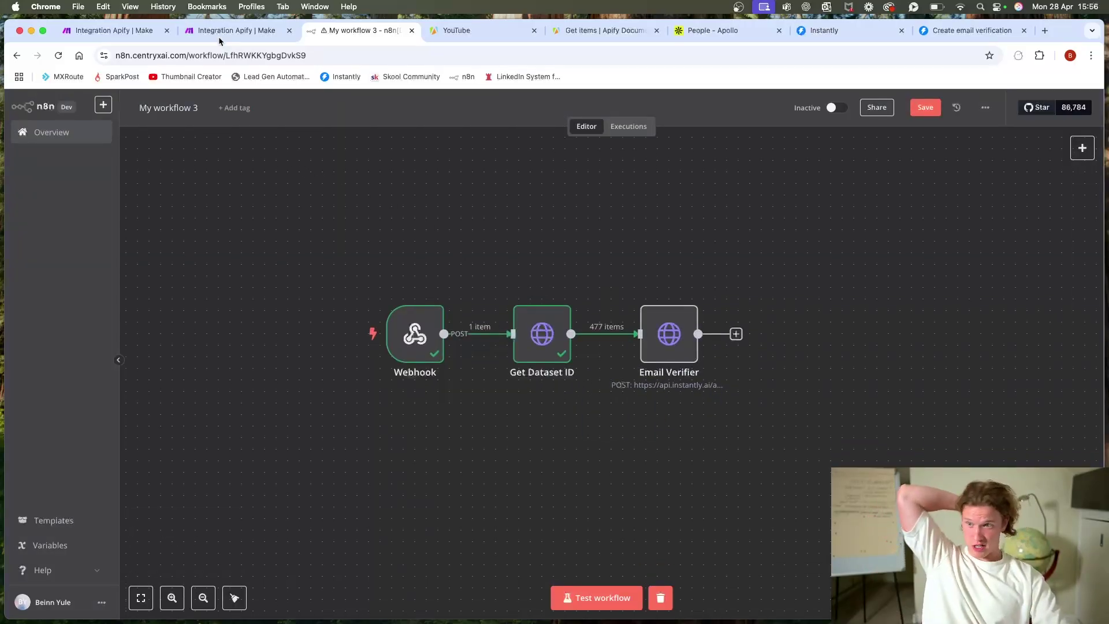
left_click(237, 30)
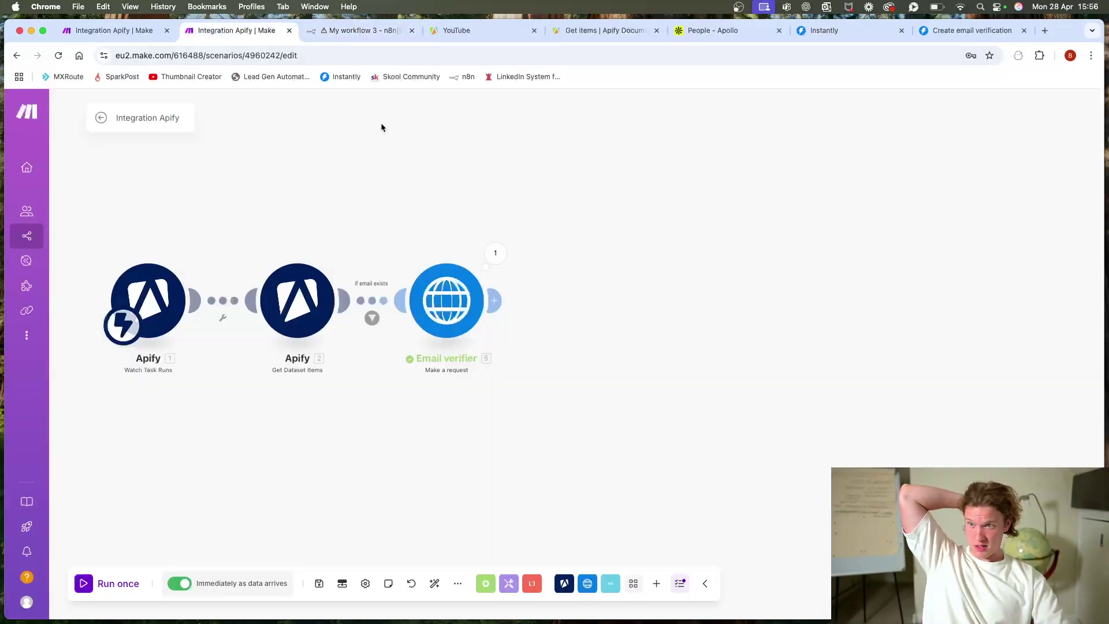
Step: Add Perplexity AI's Create a Chat Completion module using the Updated connection and model sonar
left_click(493, 300)
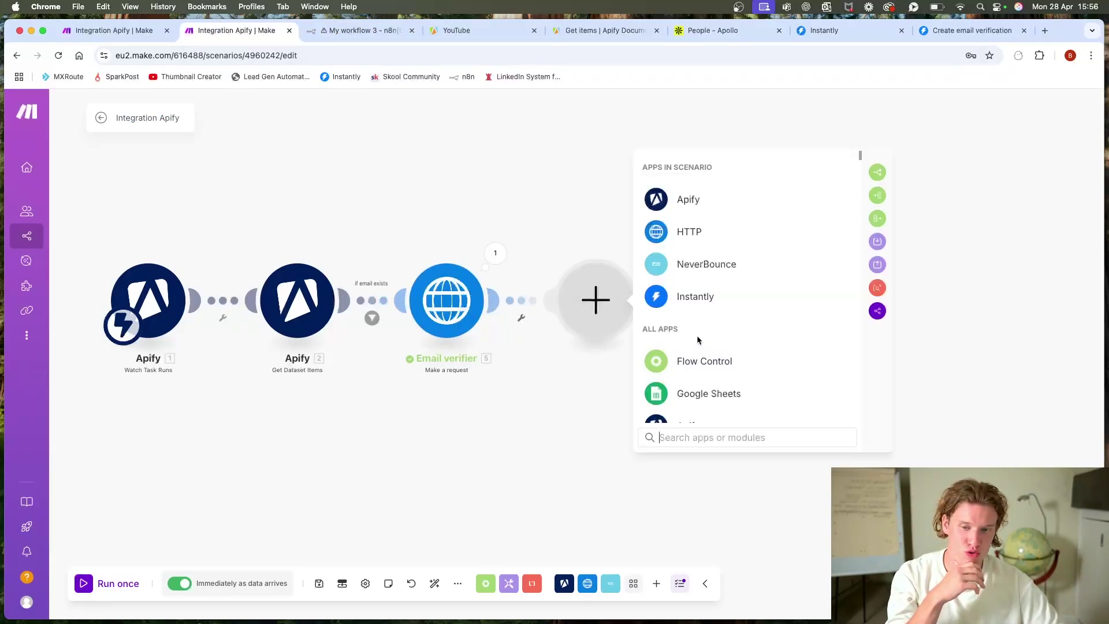
type("perplexity")
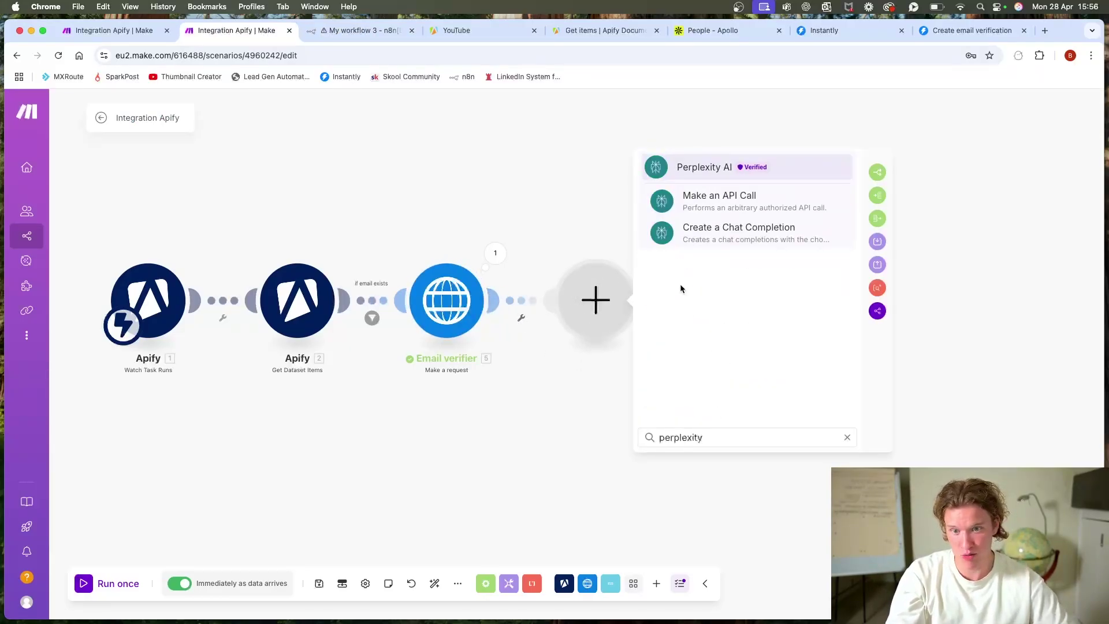
left_click(740, 230)
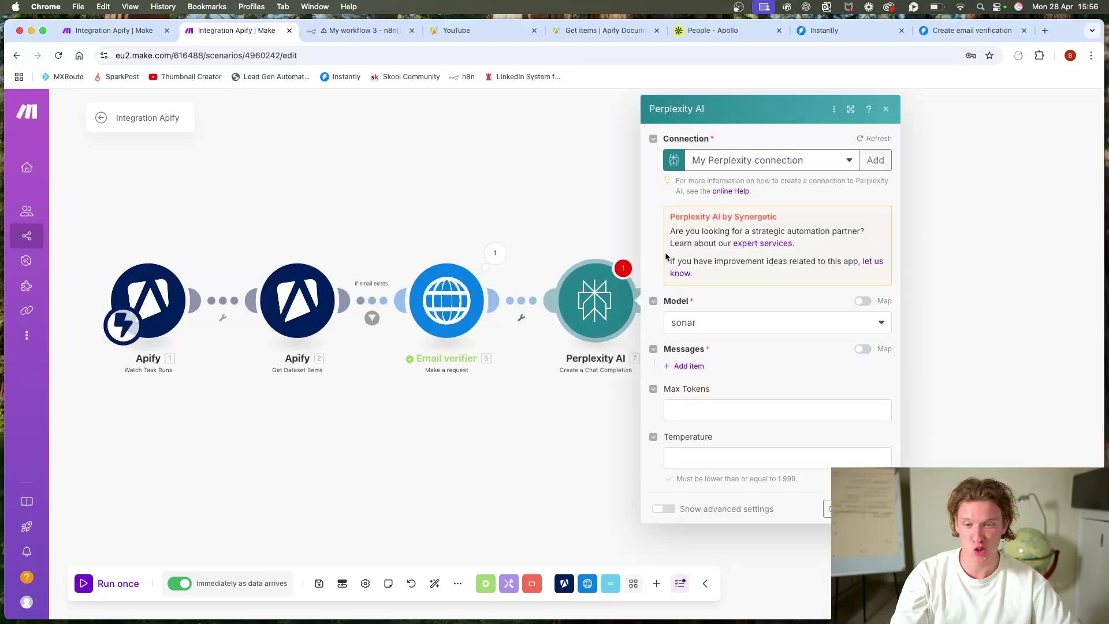
left_click(769, 170)
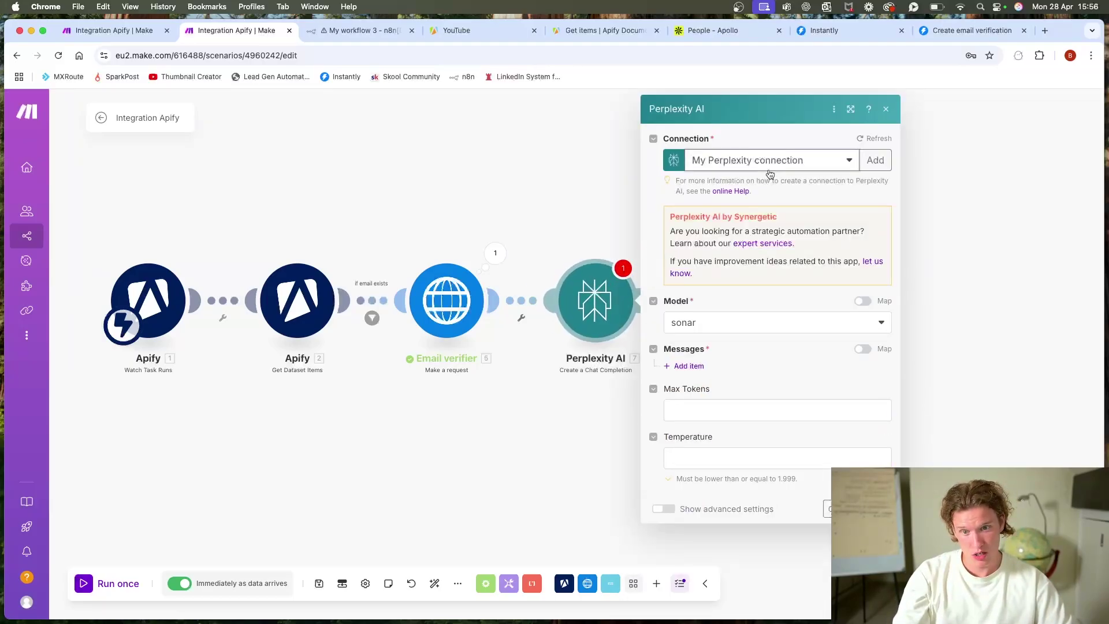
left_click(762, 199)
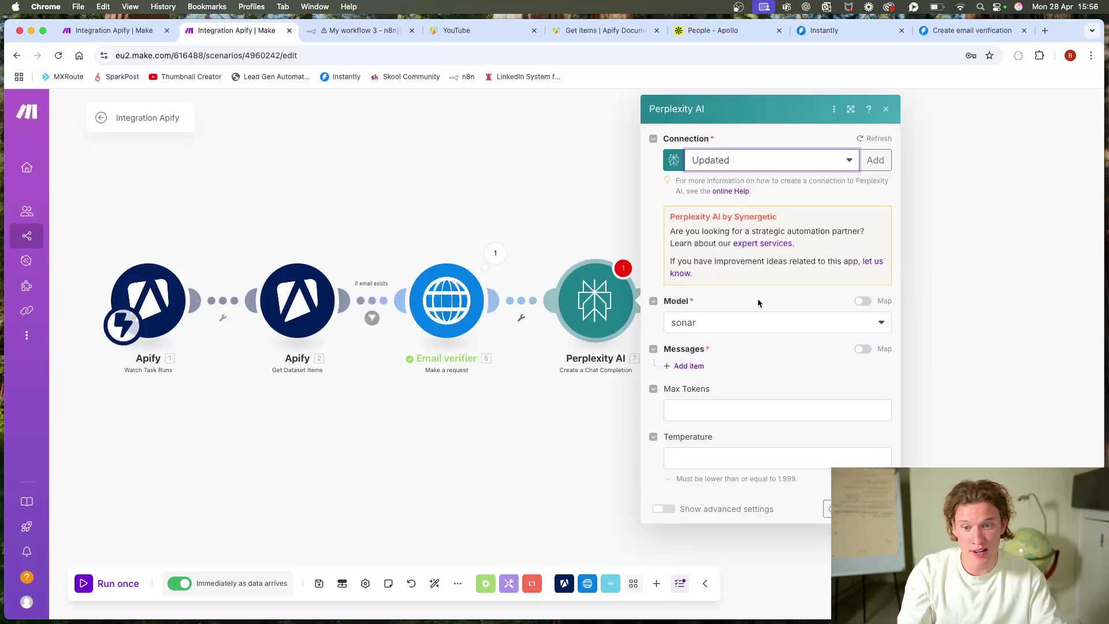
left_click(700, 318)
left_click(720, 299)
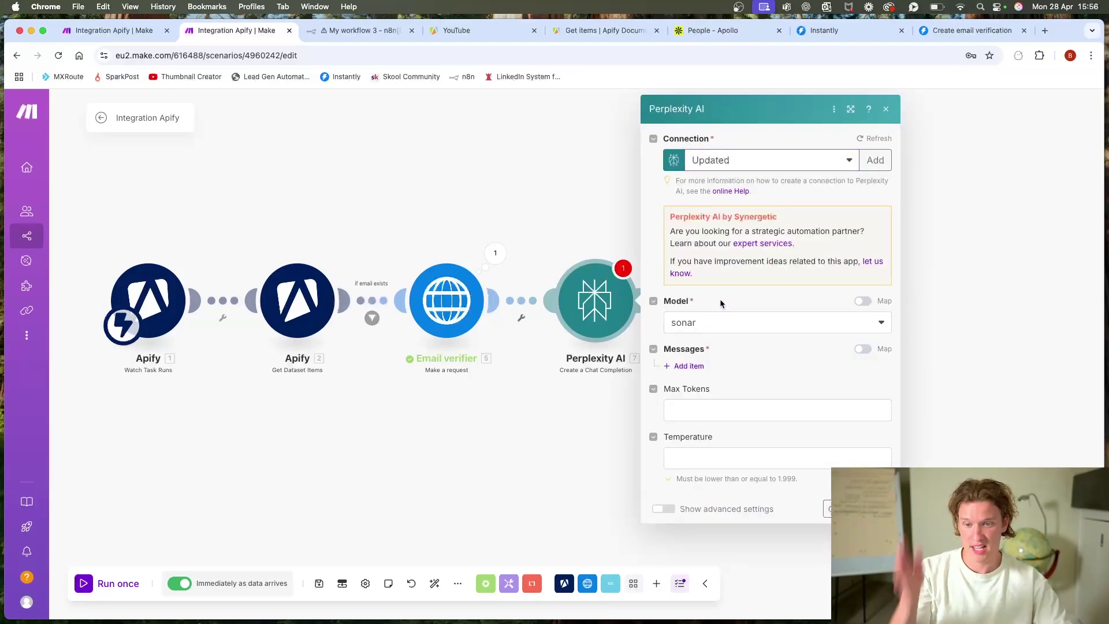
Step: Add a first chat message and set its role to User
left_click(701, 372)
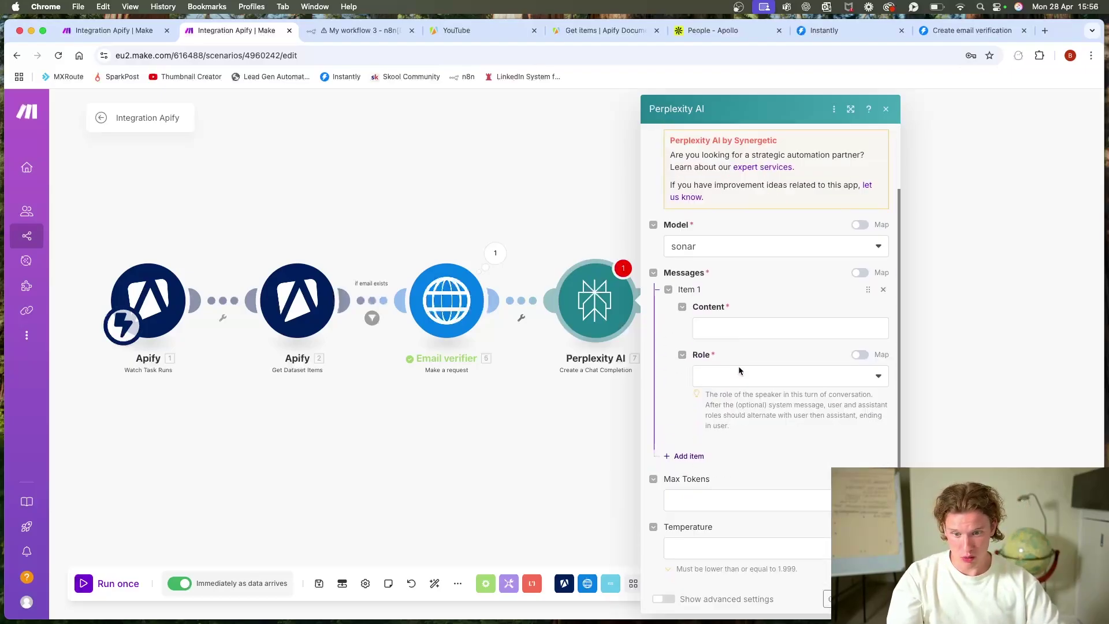
left_click(761, 328)
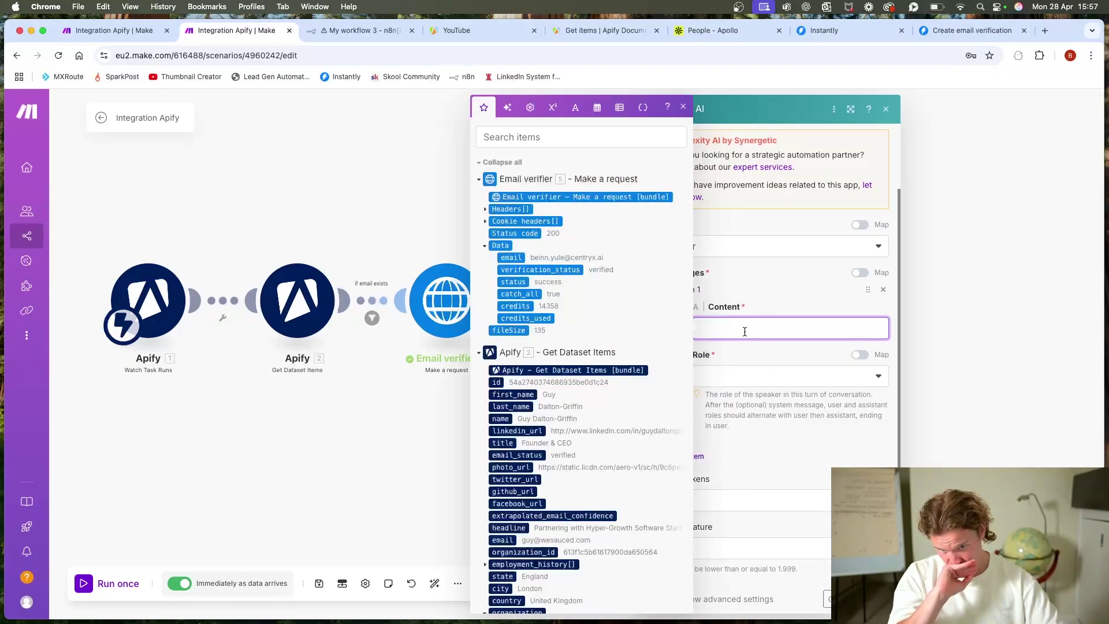
left_click(768, 384)
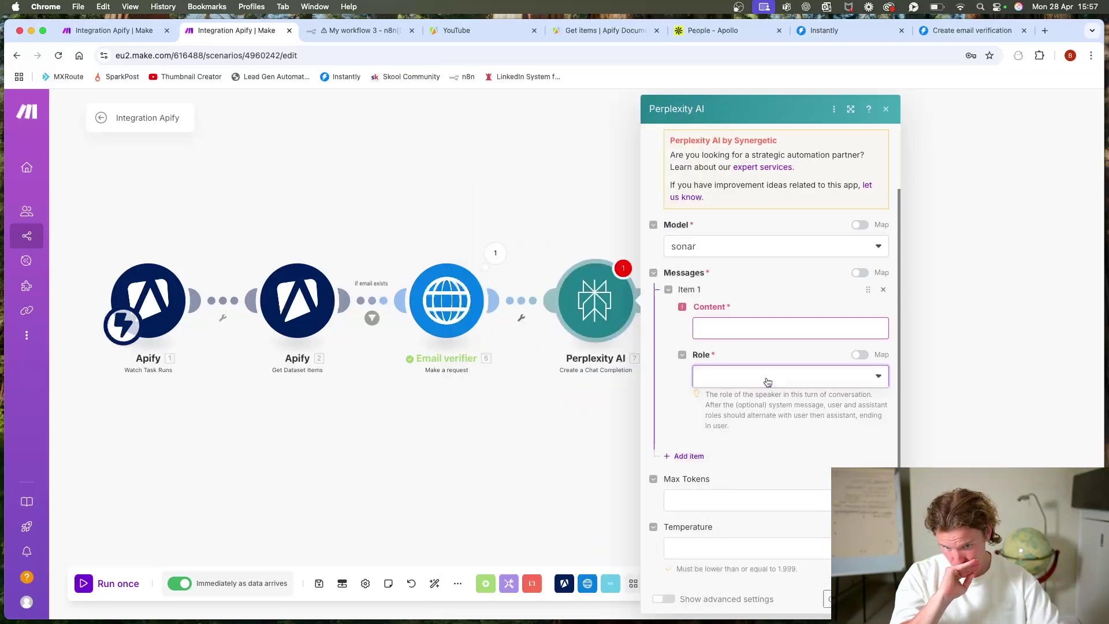
left_click(767, 397)
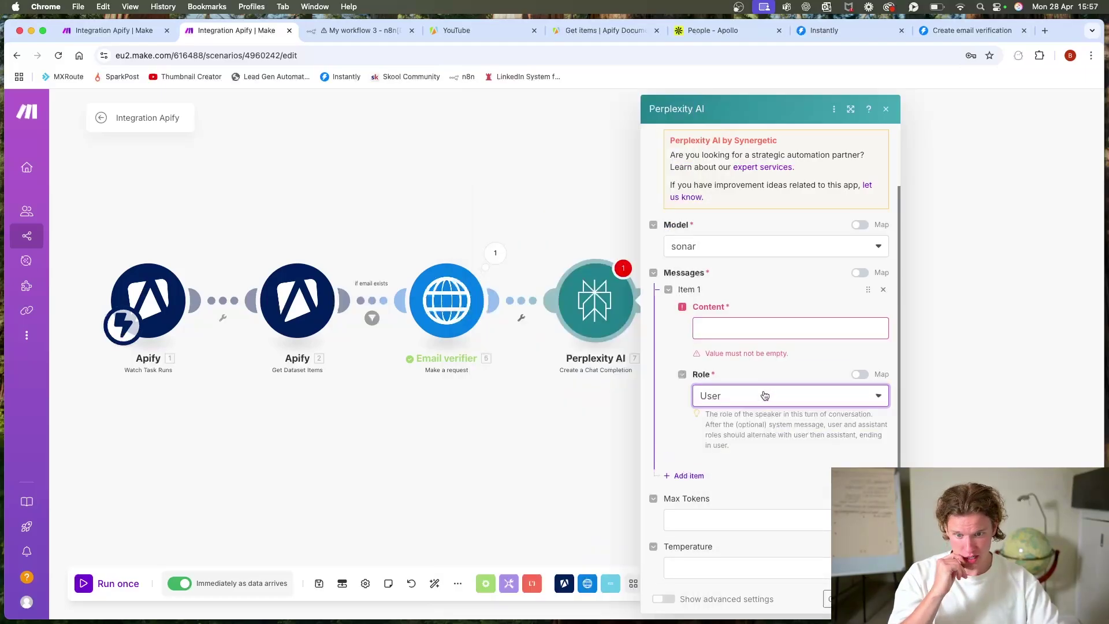
left_click(747, 322)
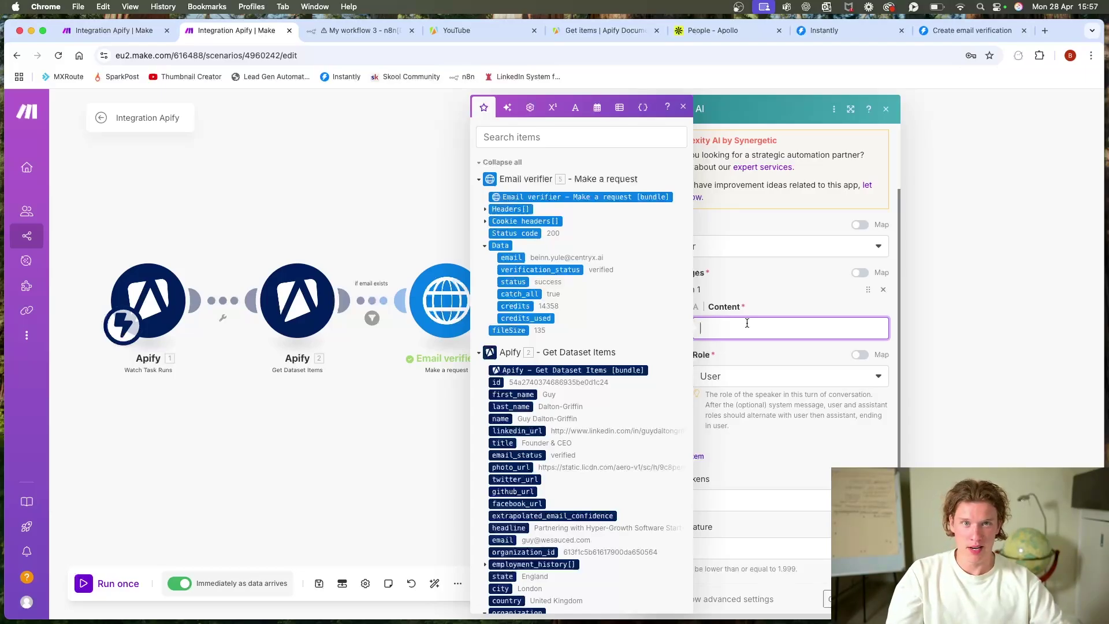
Step: Check the other Make scenario's run output, then return to the Perplexity message content prompt
left_click(106, 32)
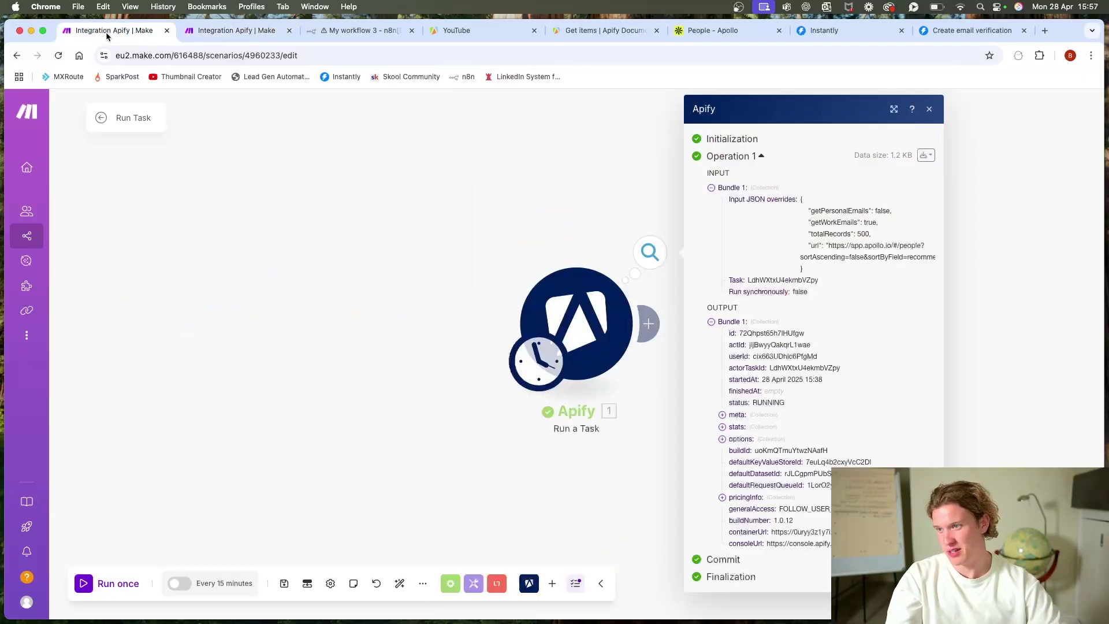
left_click(195, 181)
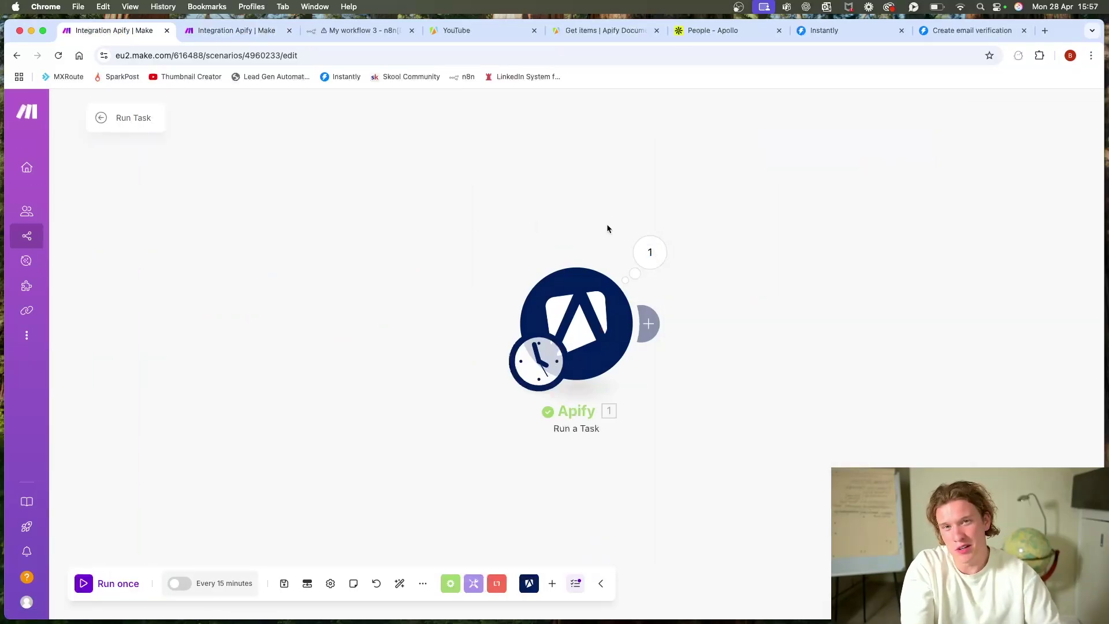
key("ctrl+Tab")
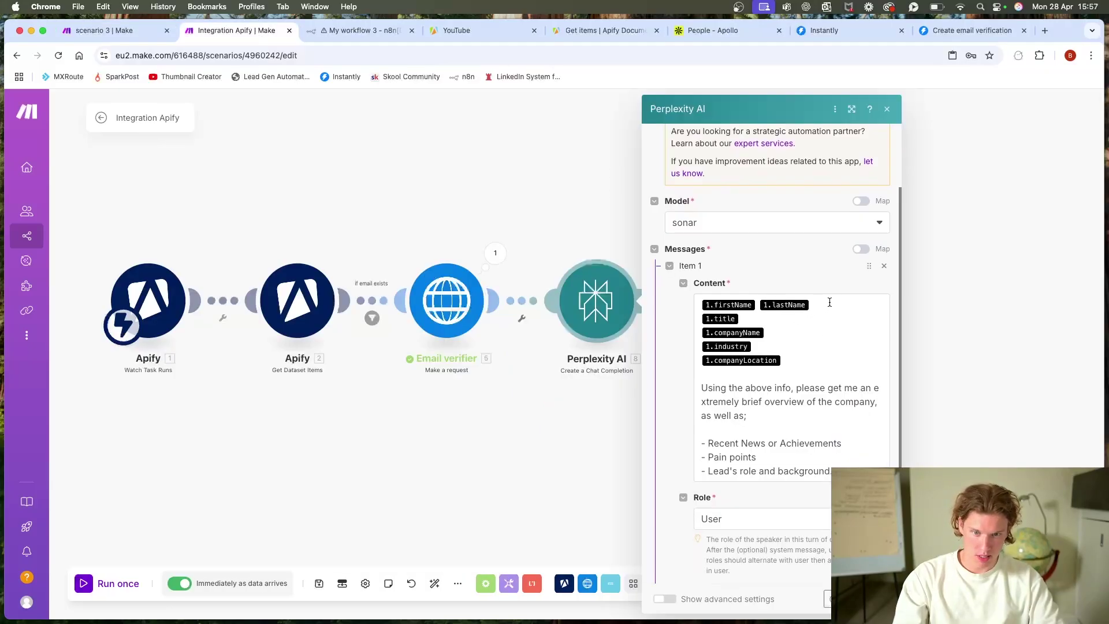
left_click(706, 297)
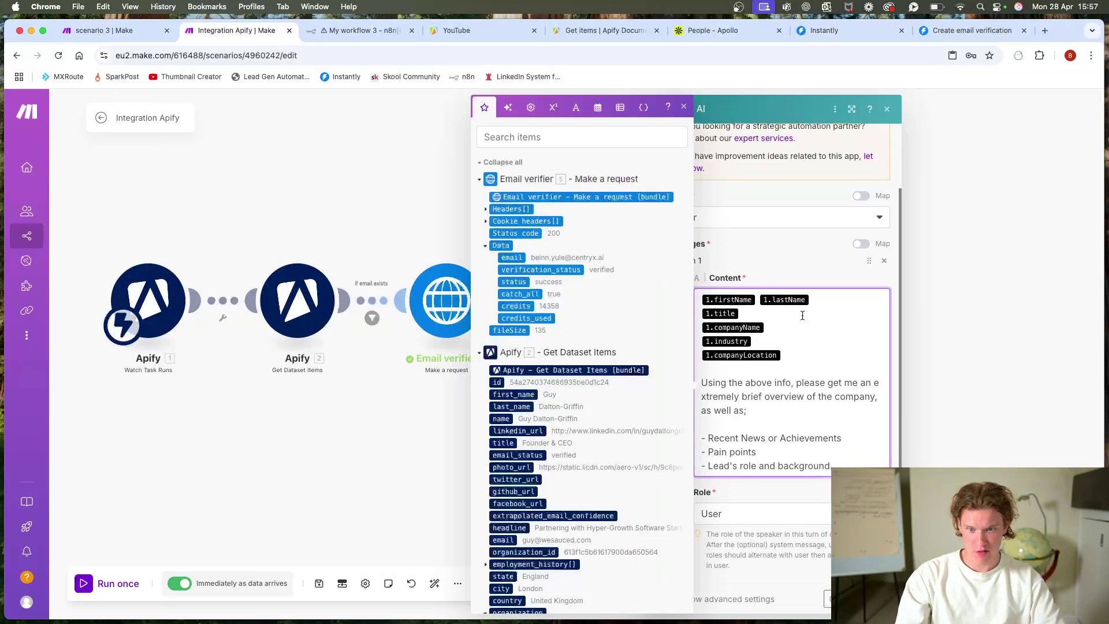
scroll(800, 311, "down", 2)
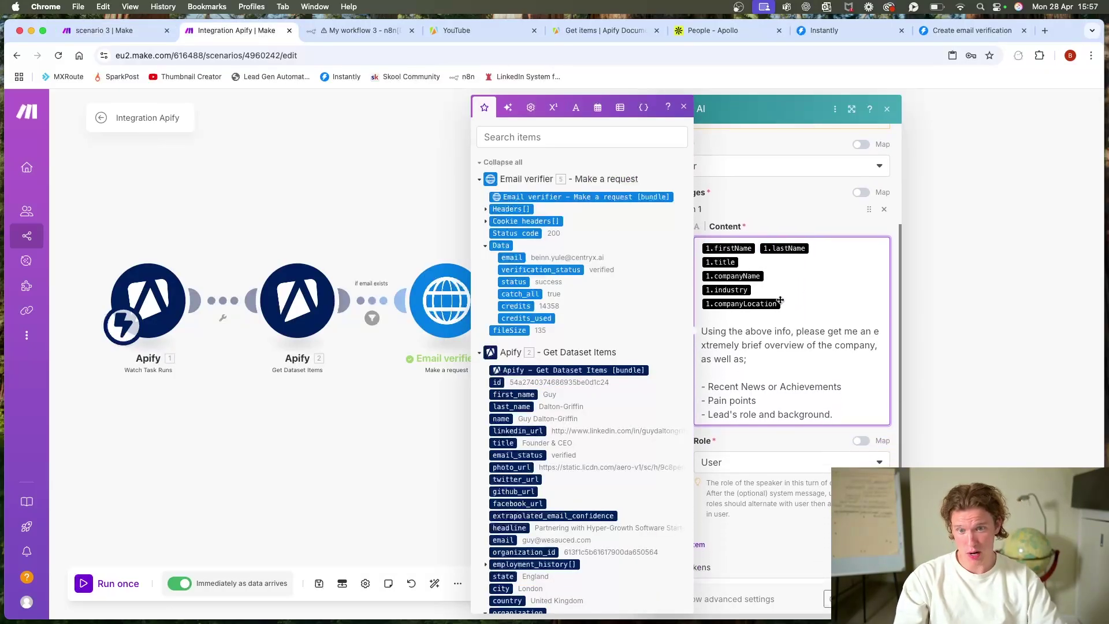
left_click(1045, 31)
Step: Load perplexity.ai in the new browser tab
type("perplexity.ai")
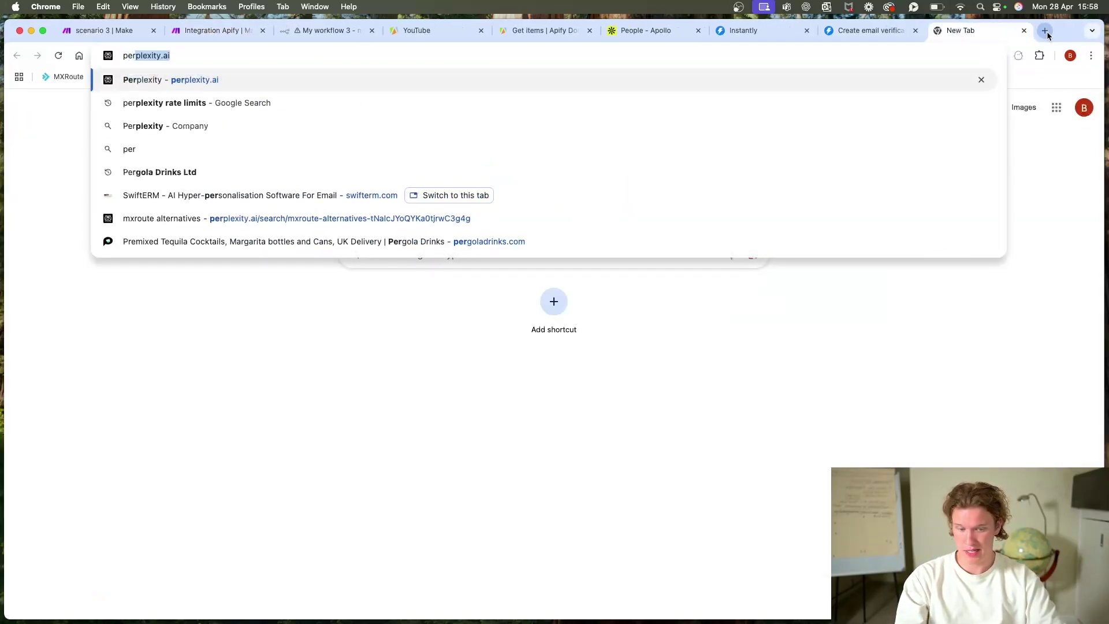
key("Return")
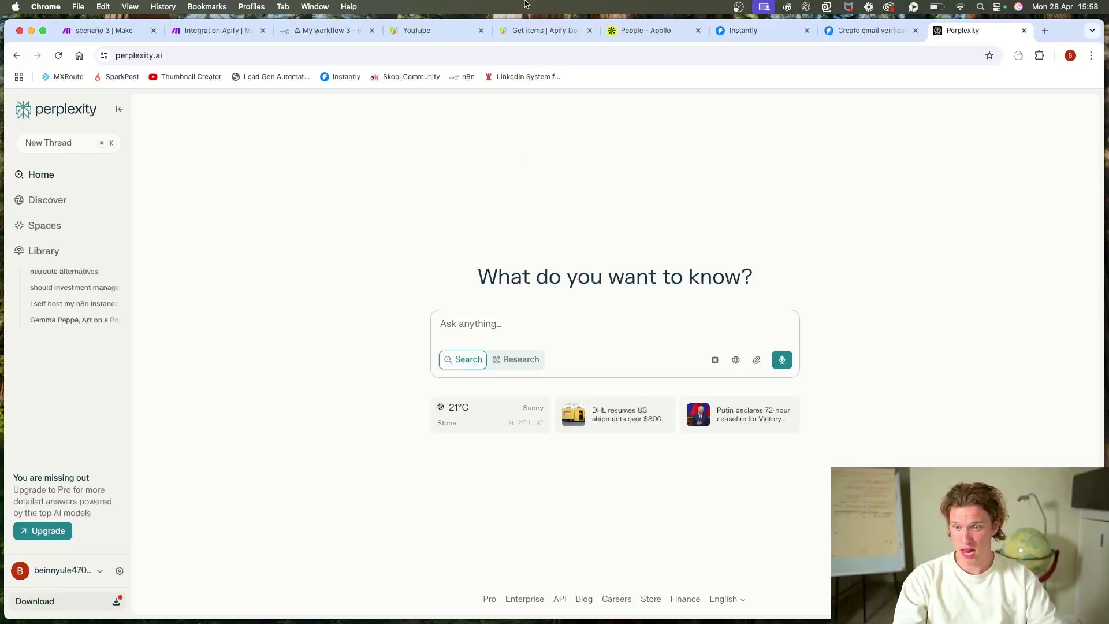
Step: Replace the prompt's old name and title fields with Get Dataset Items first_name, last_name and title
left_click(241, 29)
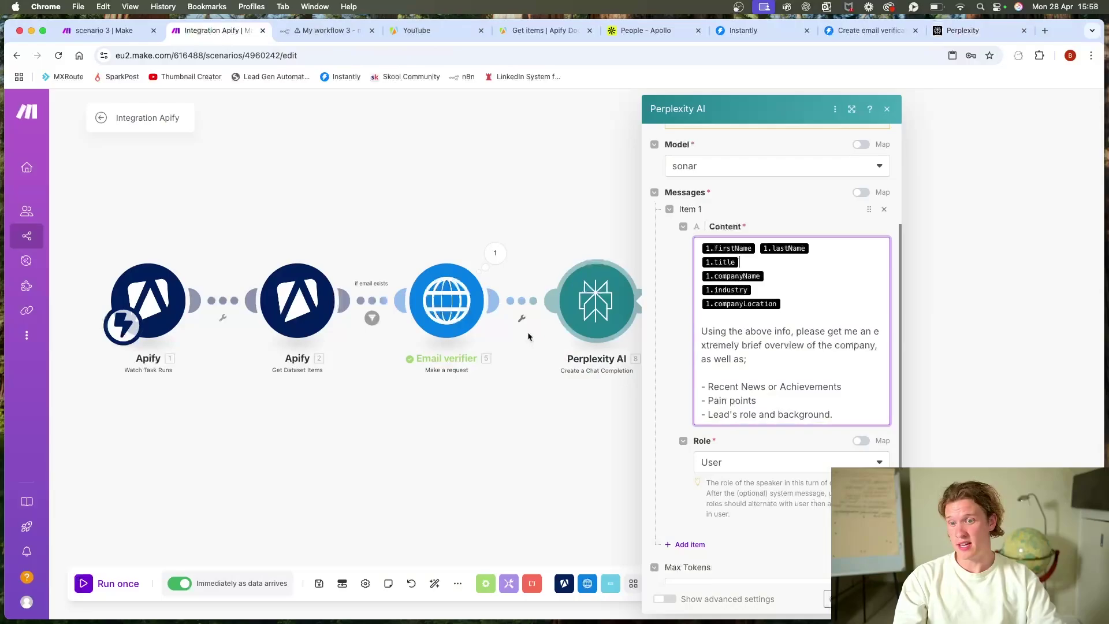
left_click(810, 249)
key("BackSpace")
key("BackSpace")
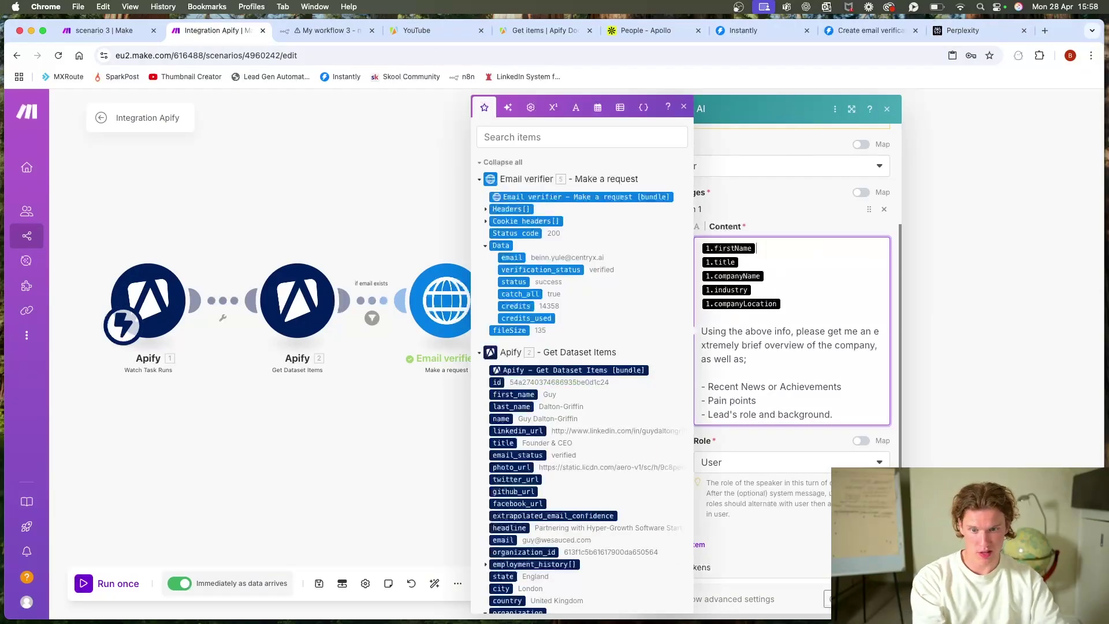
left_click(522, 395)
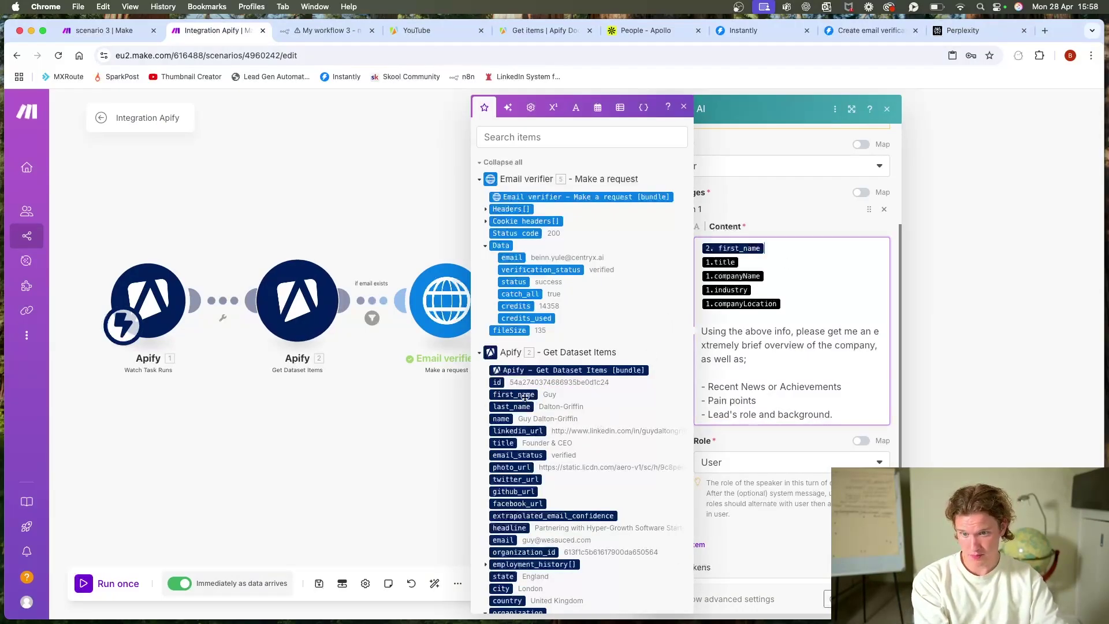
left_click(519, 406)
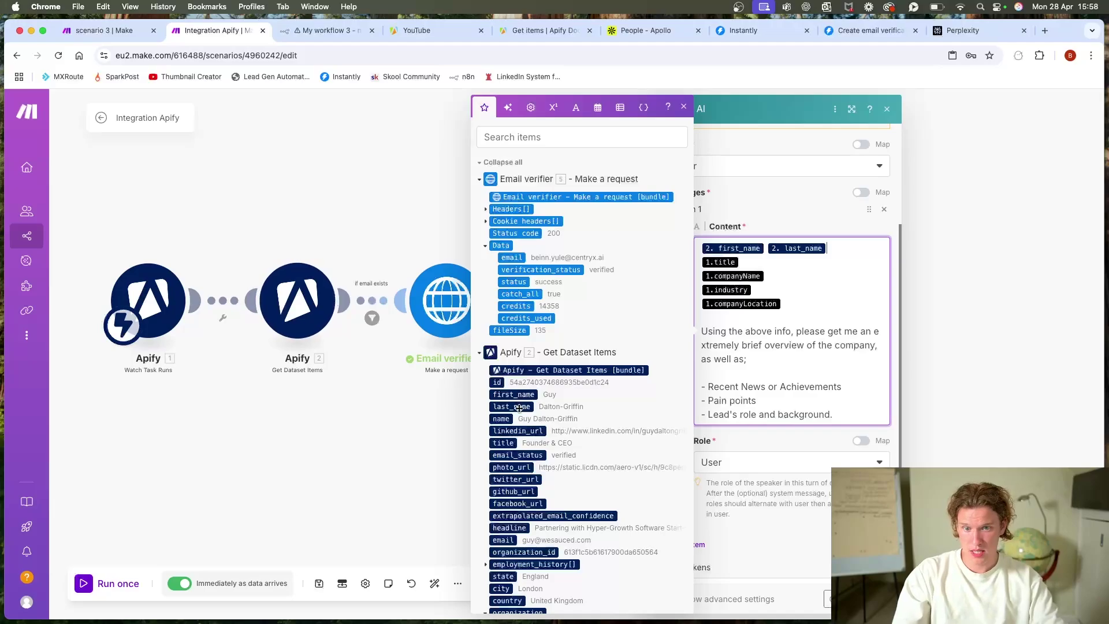
left_click(747, 264)
key("BackSpace")
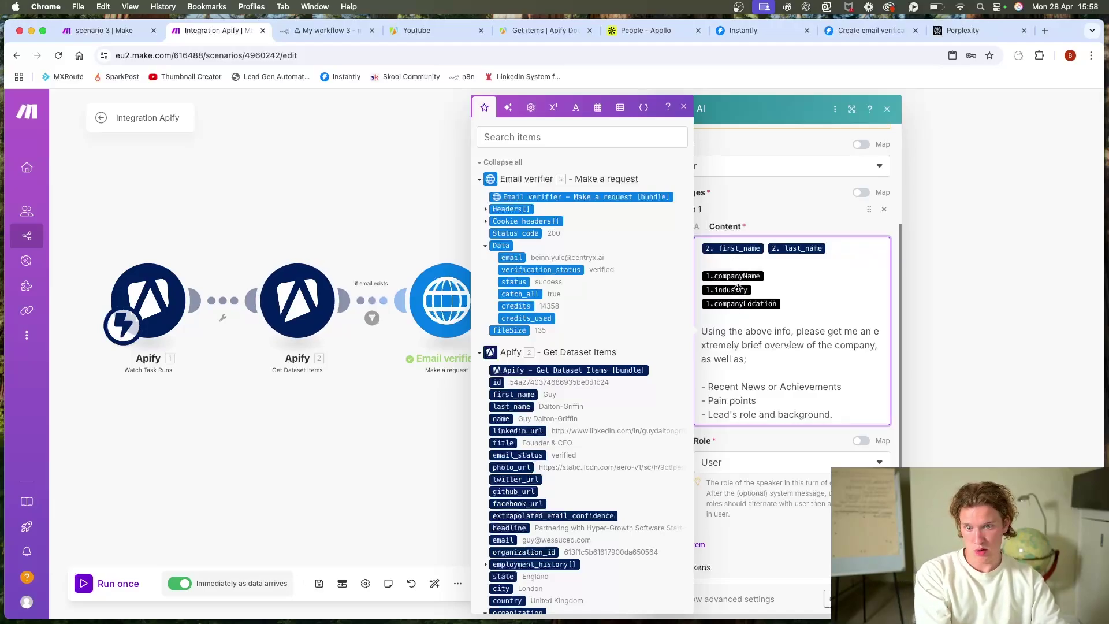
left_click(503, 443)
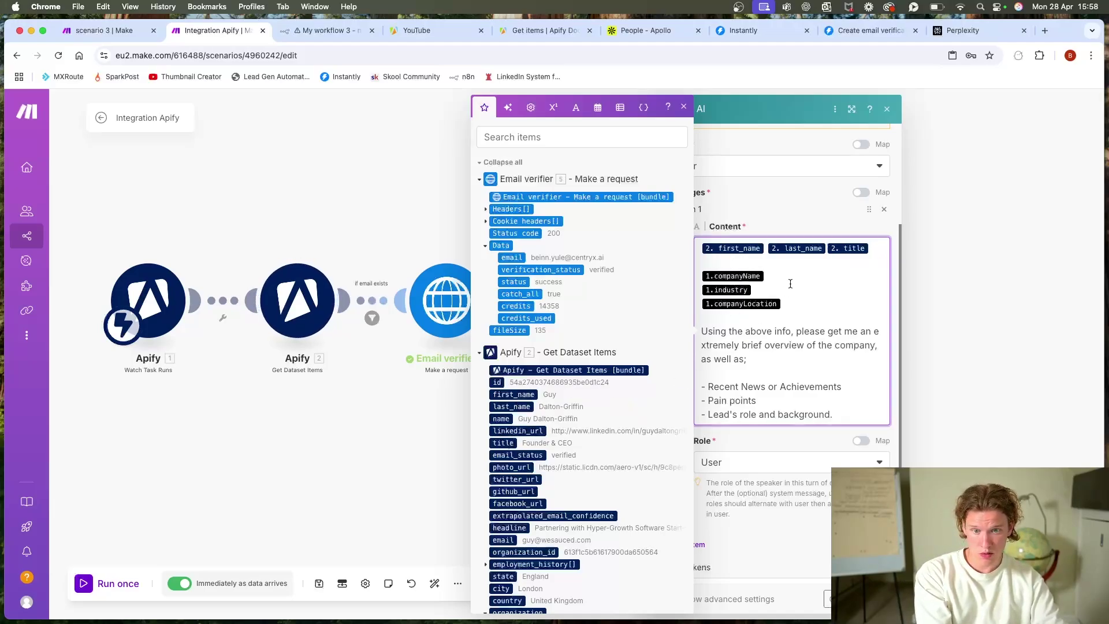
key("BackSpace")
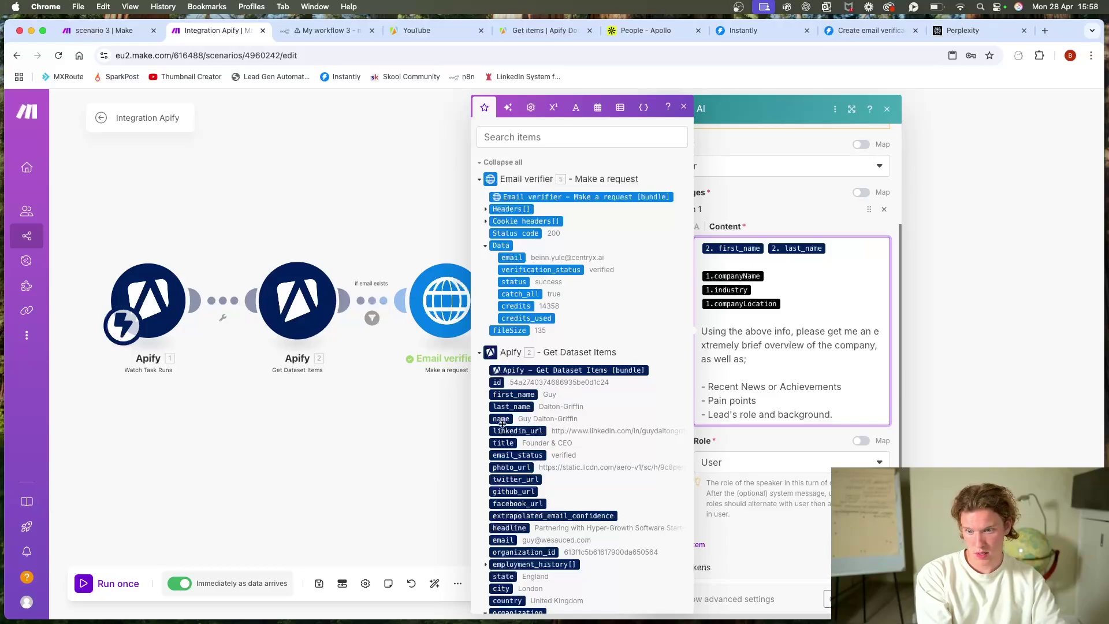
left_click(503, 443)
left_click(783, 275)
key("BackSpace")
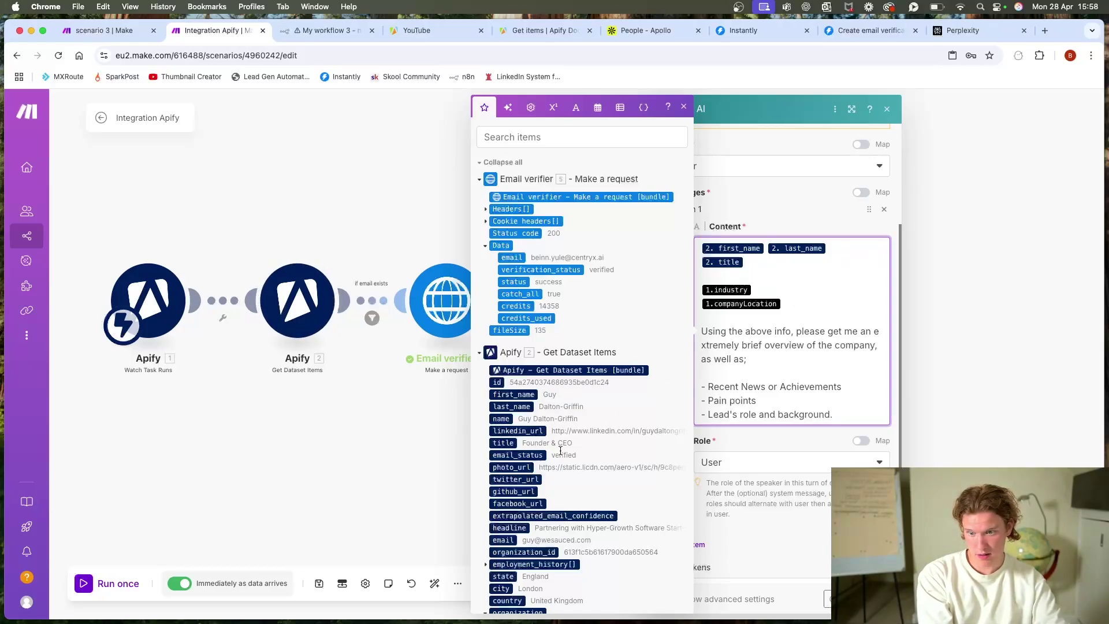
Step: Map the organization name onto the third prompt line and delete the old industry and companyLocation fields
scroll(557, 433, "down", 5)
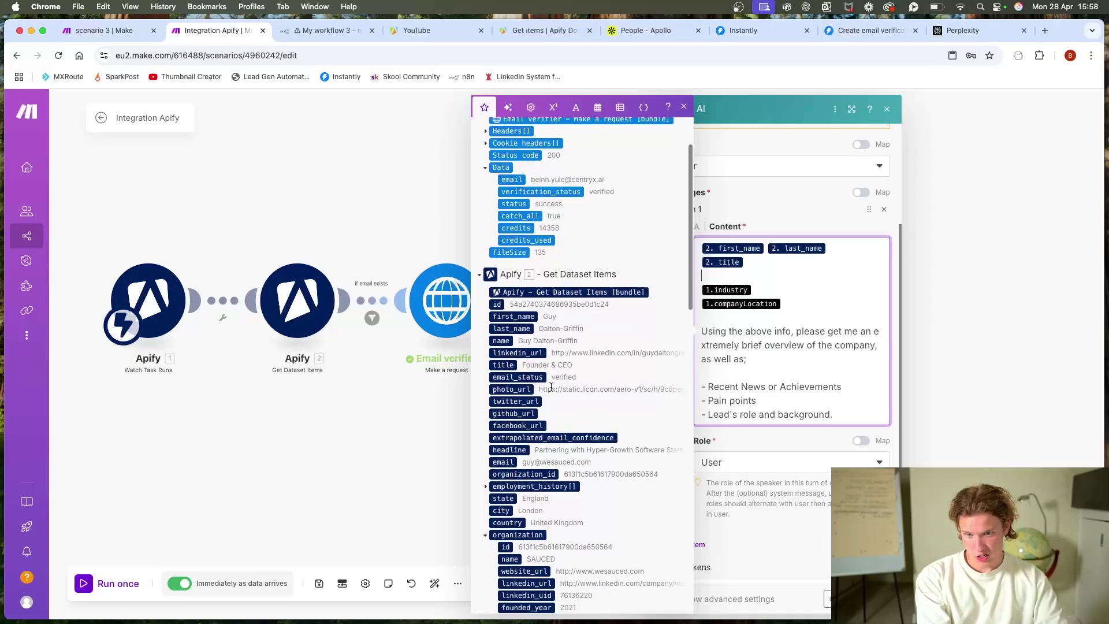
scroll(552, 391, "down", 2)
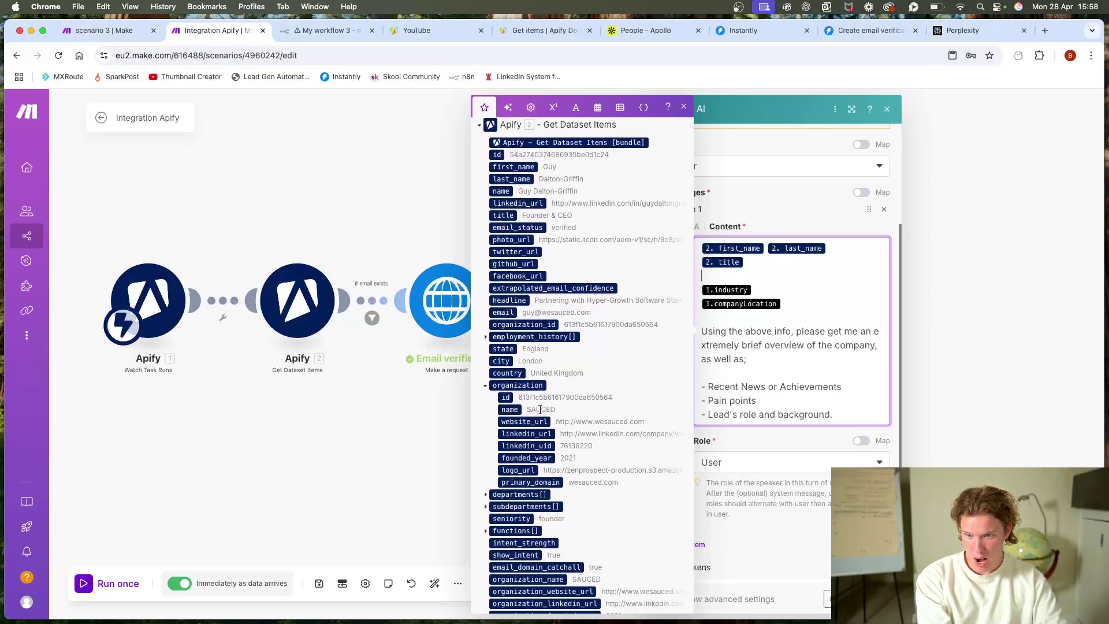
left_click_drag(518, 410, 751, 279)
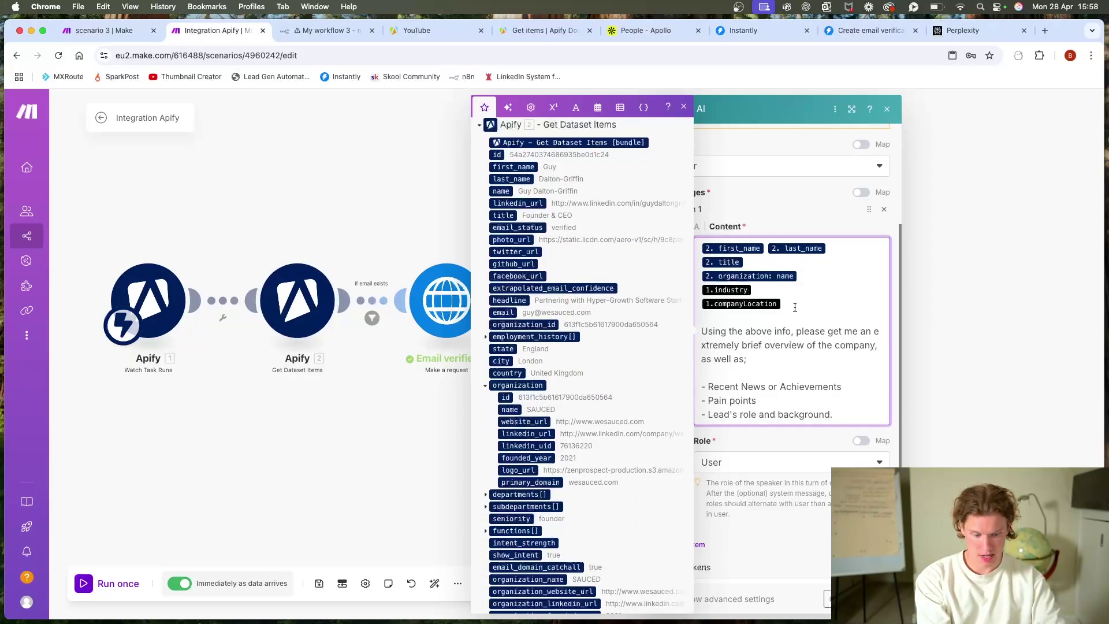
key("BackSpace")
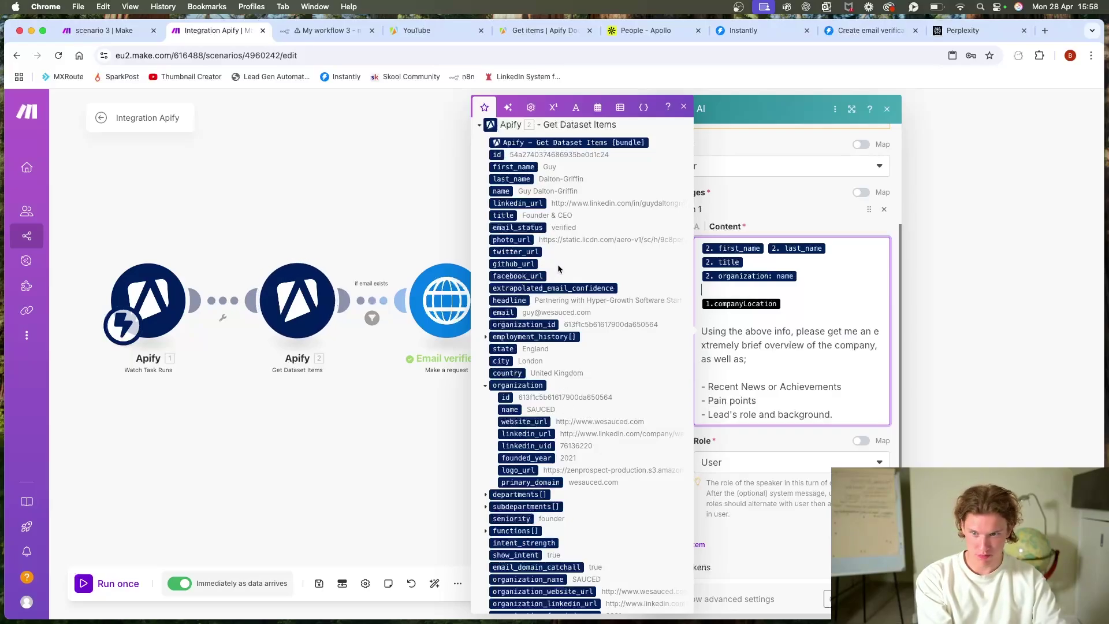
scroll(565, 268, "down", 5)
scroll(566, 268, "down", 1)
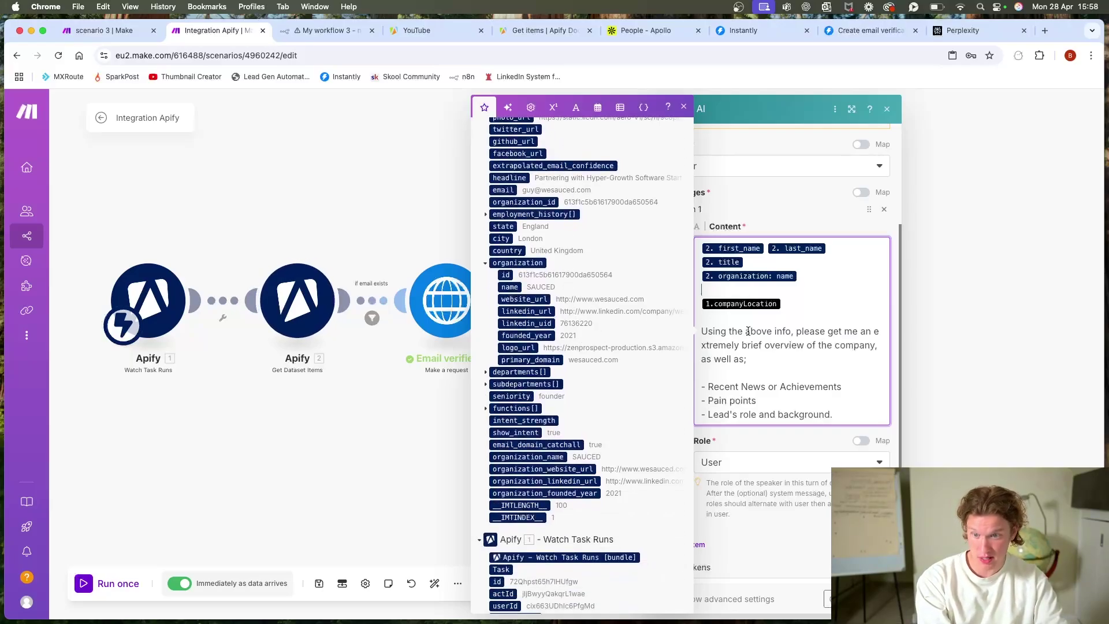
key("BackSpace")
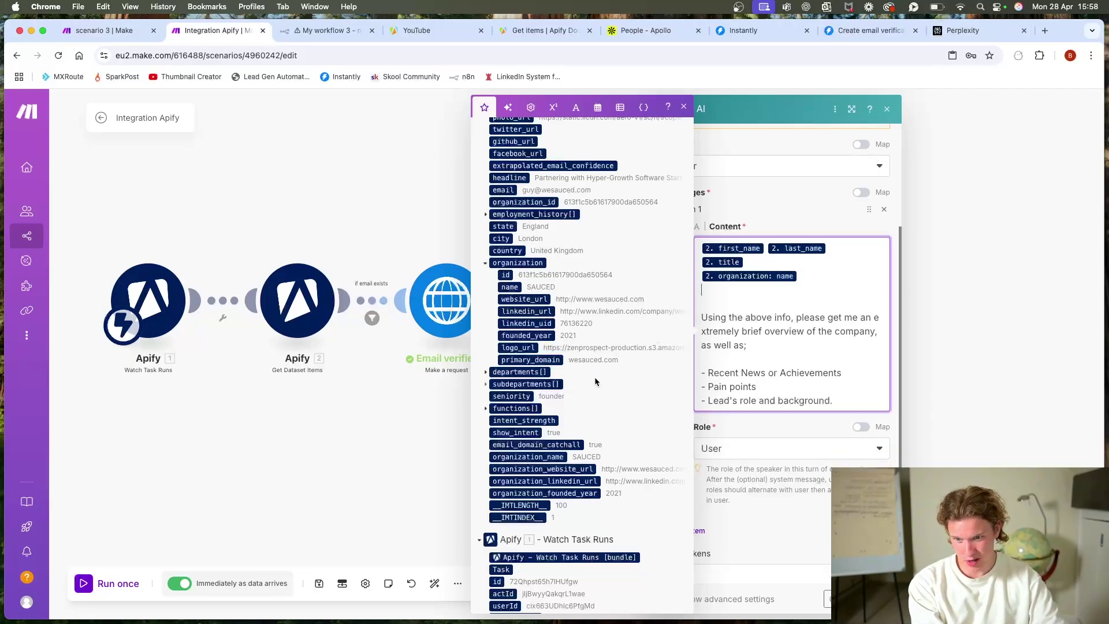
Step: Insert the lead's 2. country and 2. city fields into the prompt
scroll(669, 322, "up", 3)
scroll(649, 329, "up", 4)
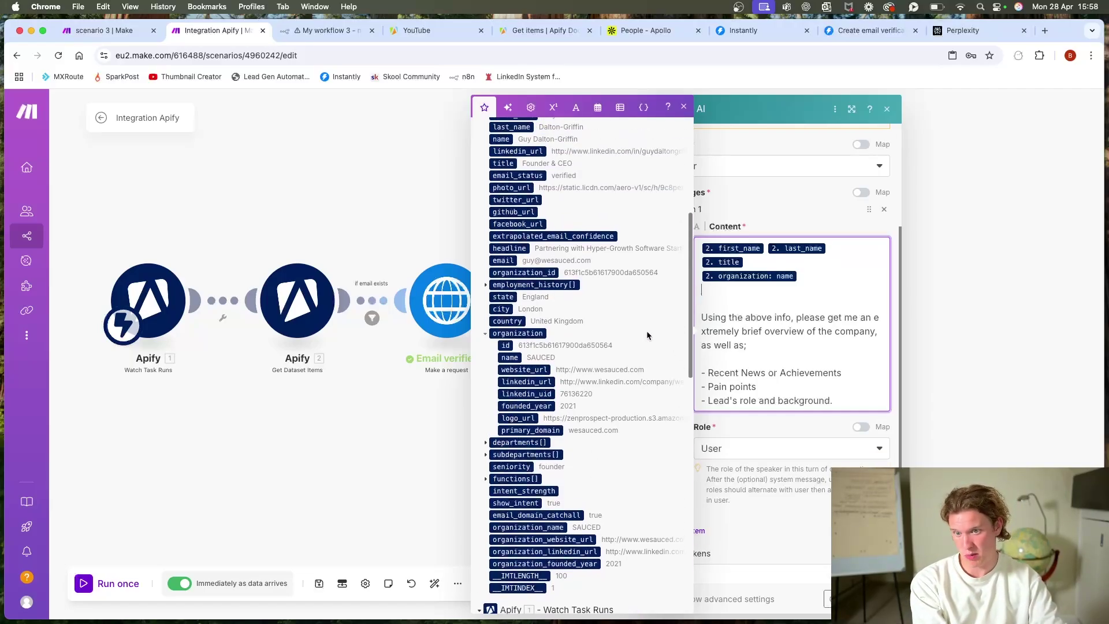
scroll(639, 334, "up", 8)
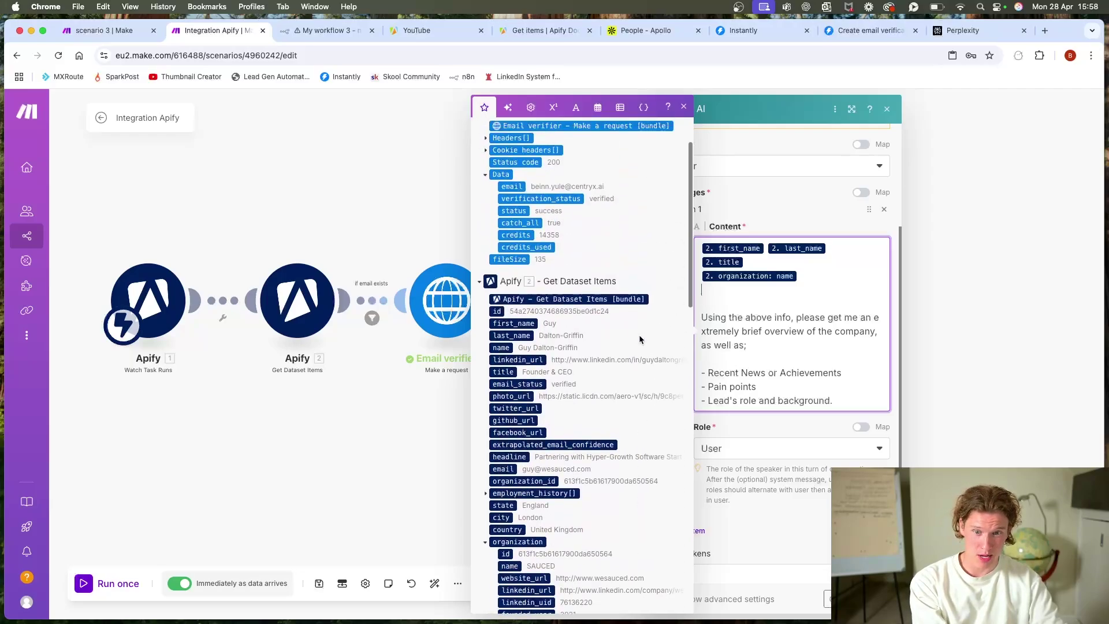
scroll(639, 333, "down", 9)
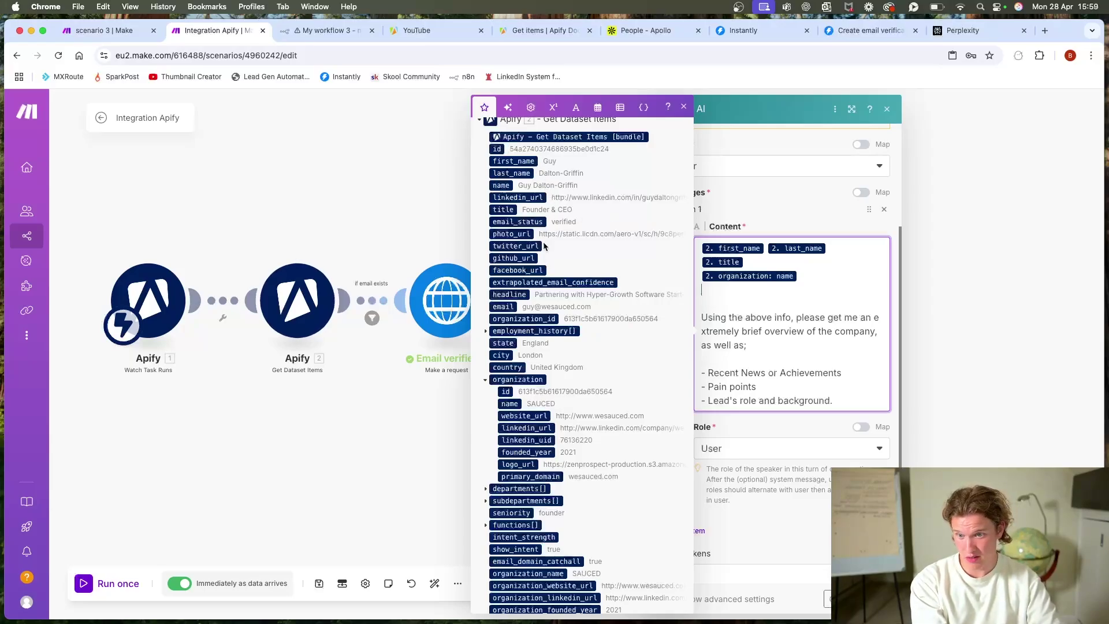
scroll(543, 243, "down", 1)
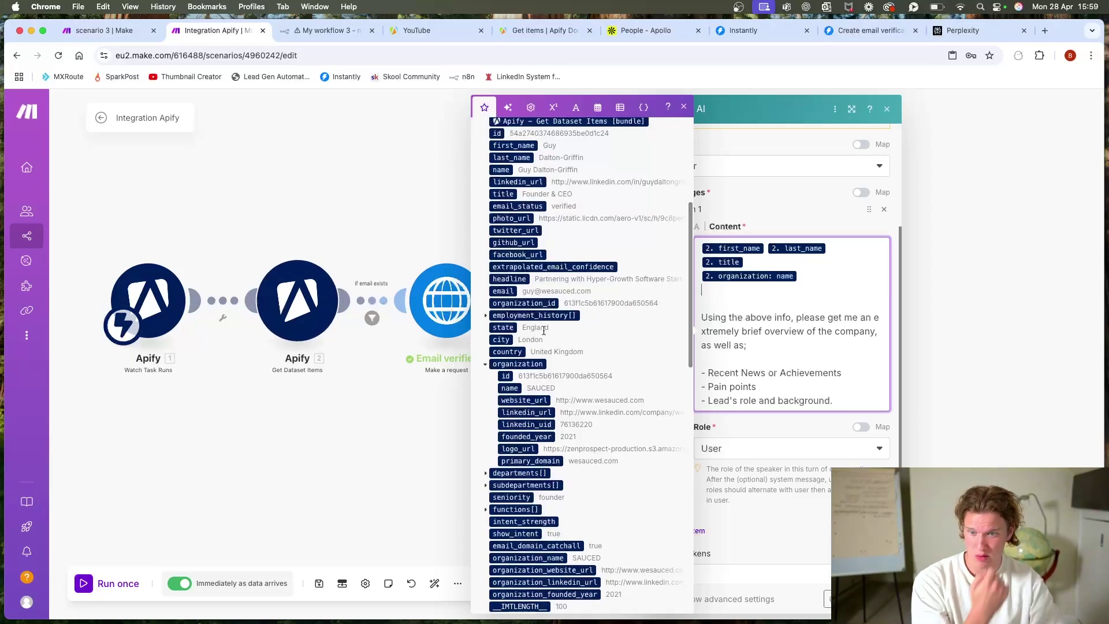
left_click(508, 352)
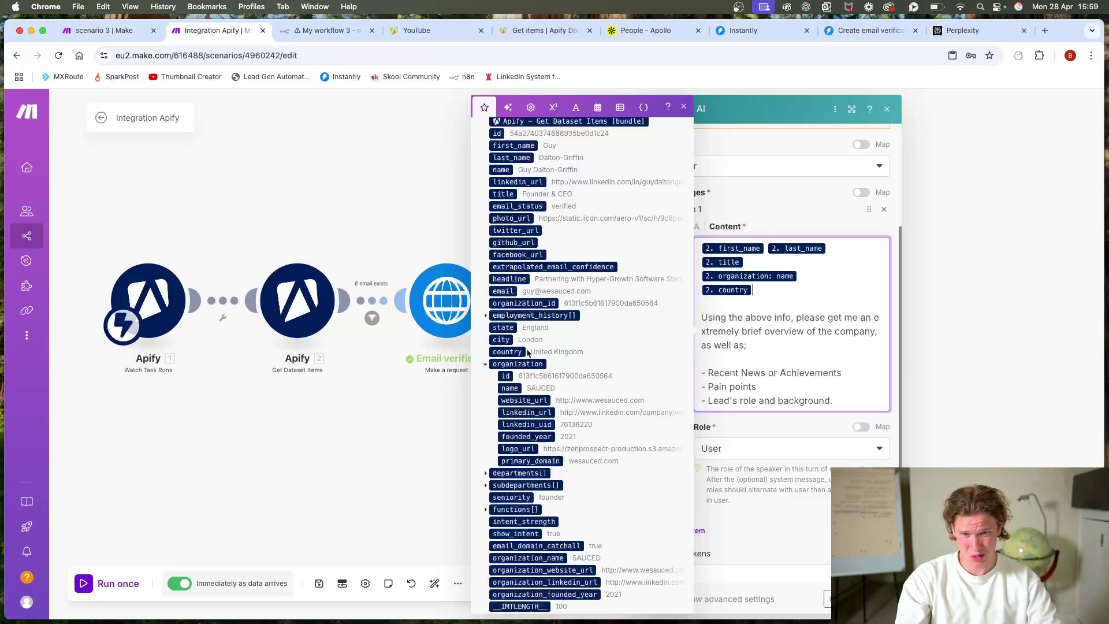
key("Return")
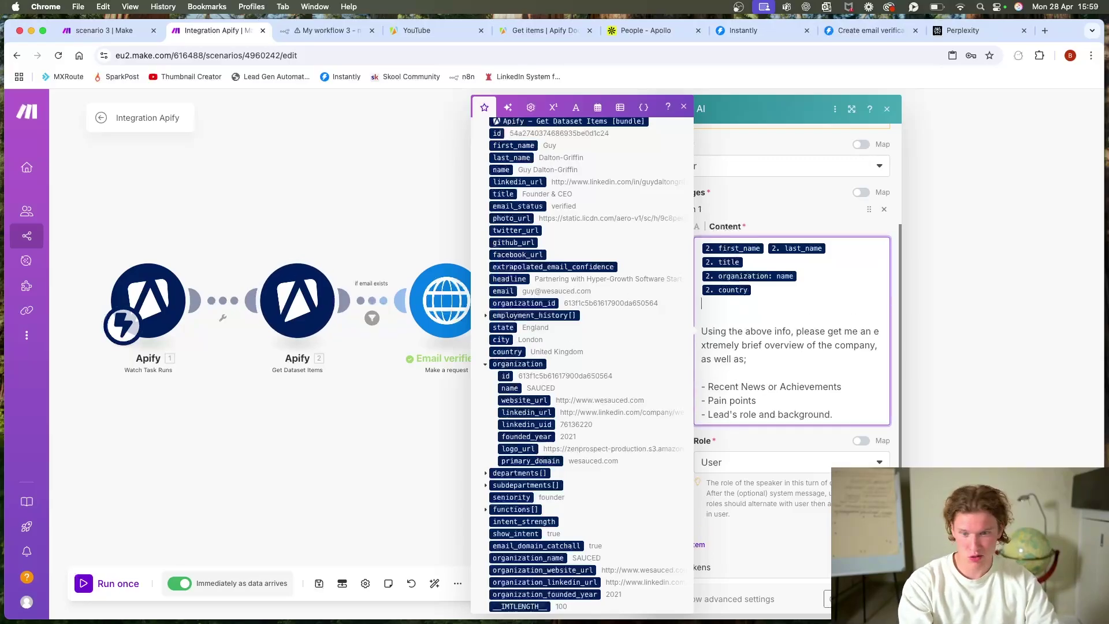
left_click(514, 339)
Step: Add a '- Industry challenges' bullet after Pain points and close the module settings
scroll(577, 347, "down", 3)
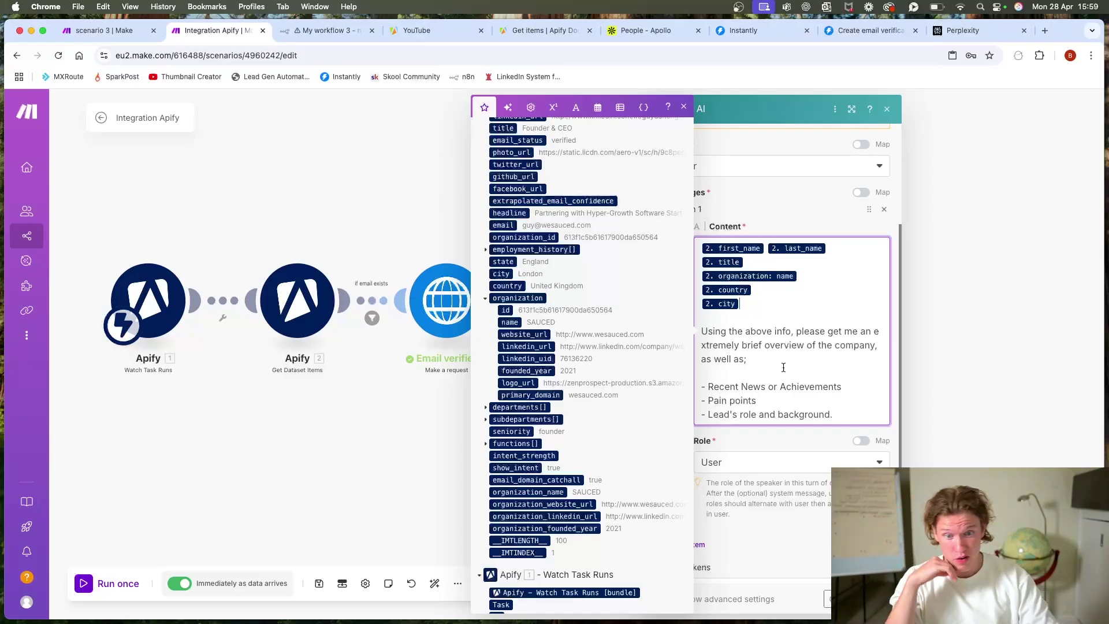
left_click_drag(833, 415, 691, 378)
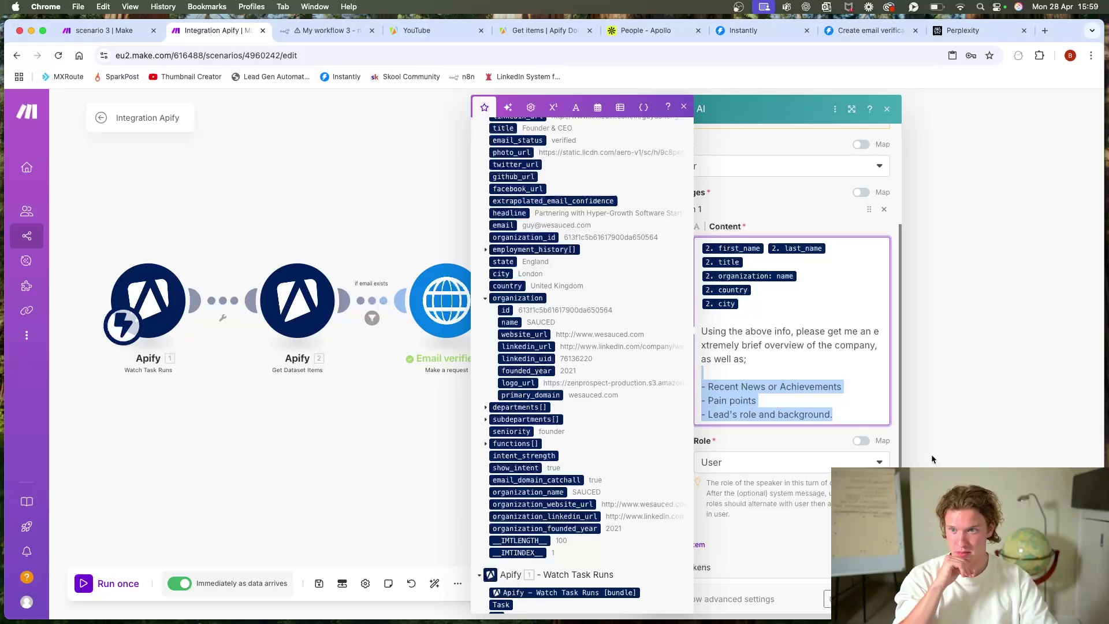
left_click(754, 383)
left_click(757, 400)
key("Return")
type("- ")
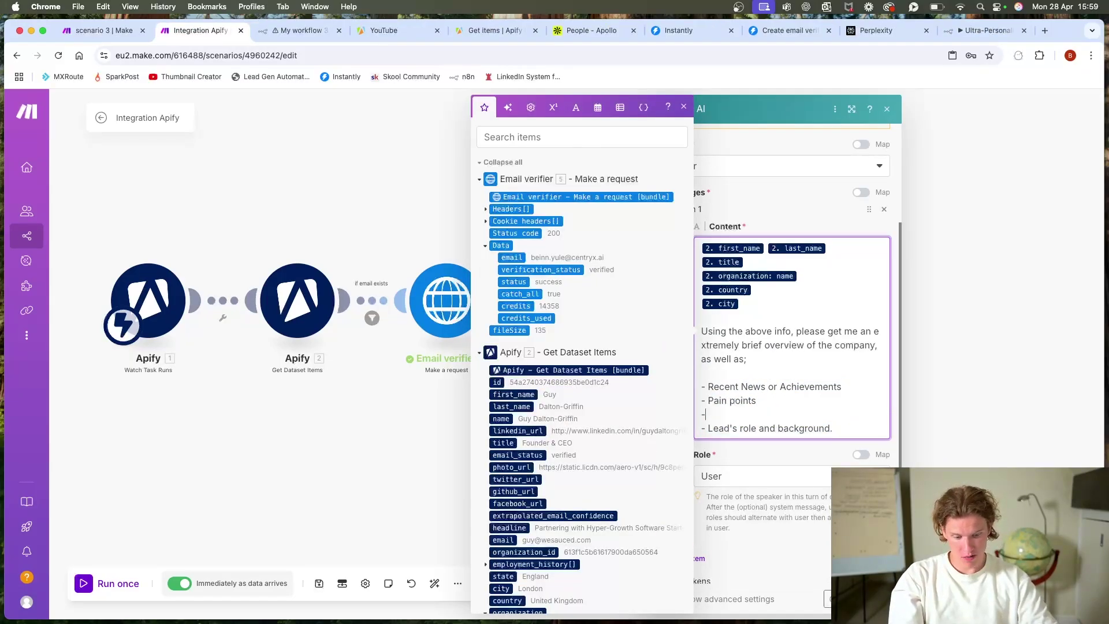
type("Industry")
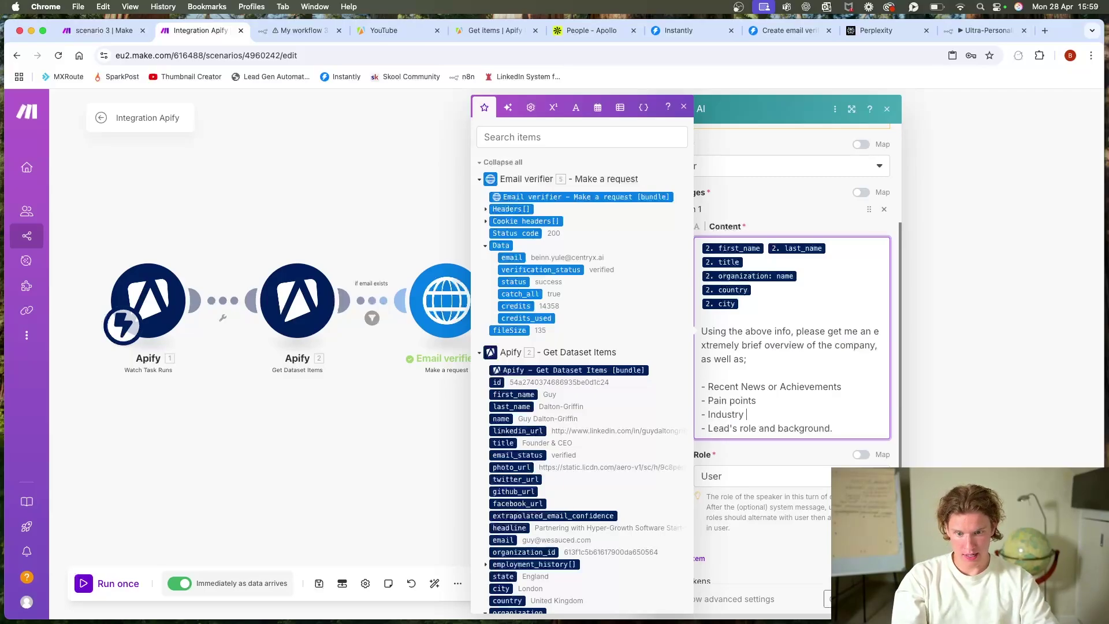
type(" c")
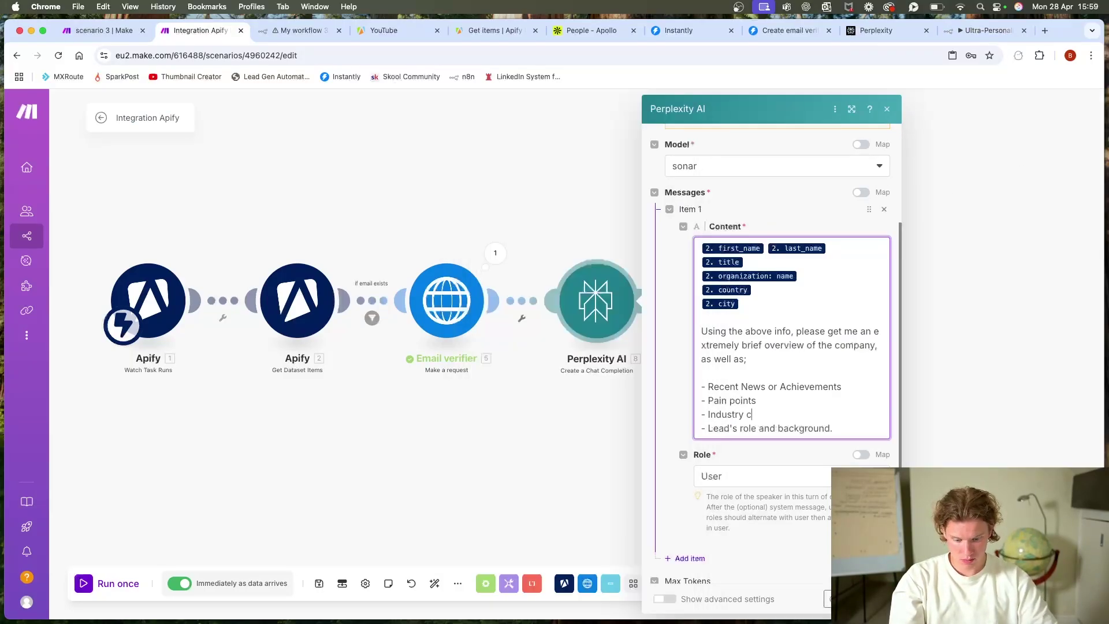
type("hallenges")
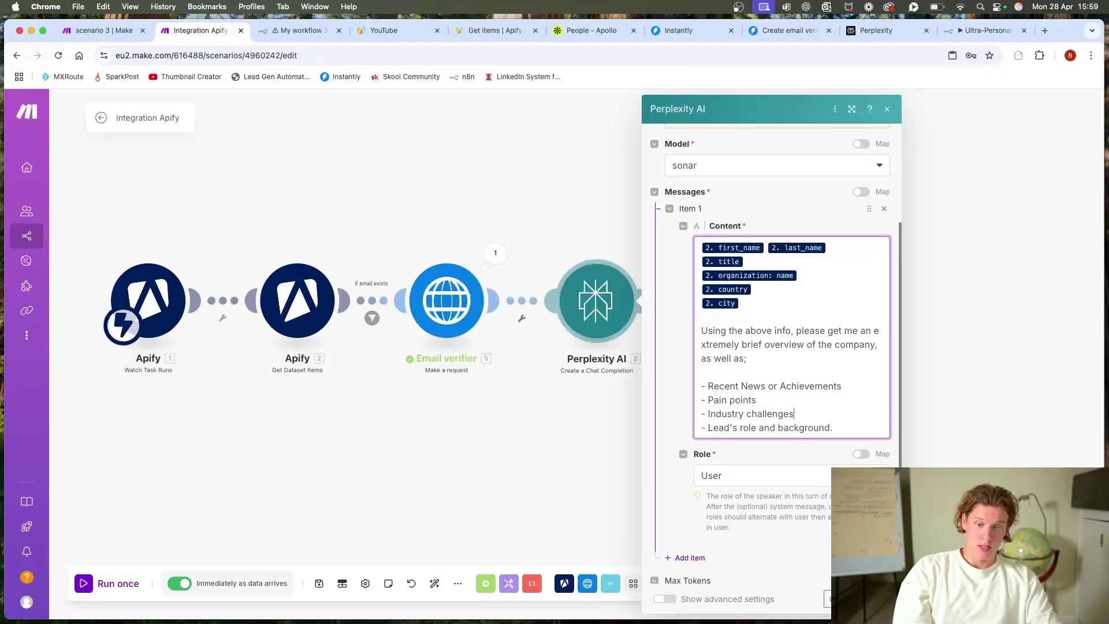
key("Escape")
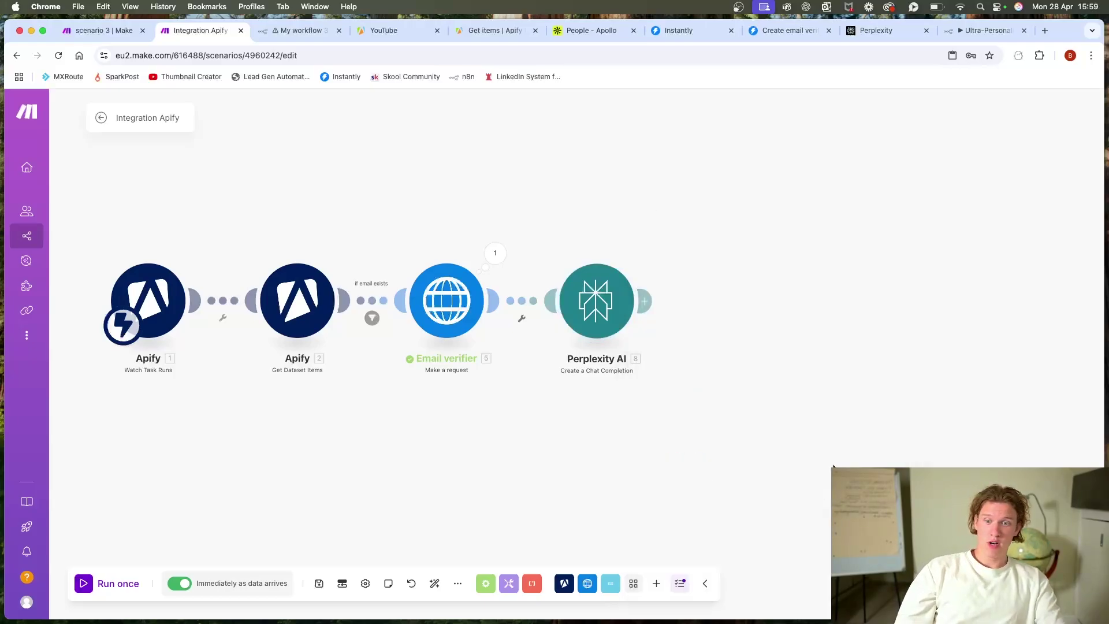
Step: Run only the Perplexity AI module, entering a sample lead's first and last name
right_click(598, 300)
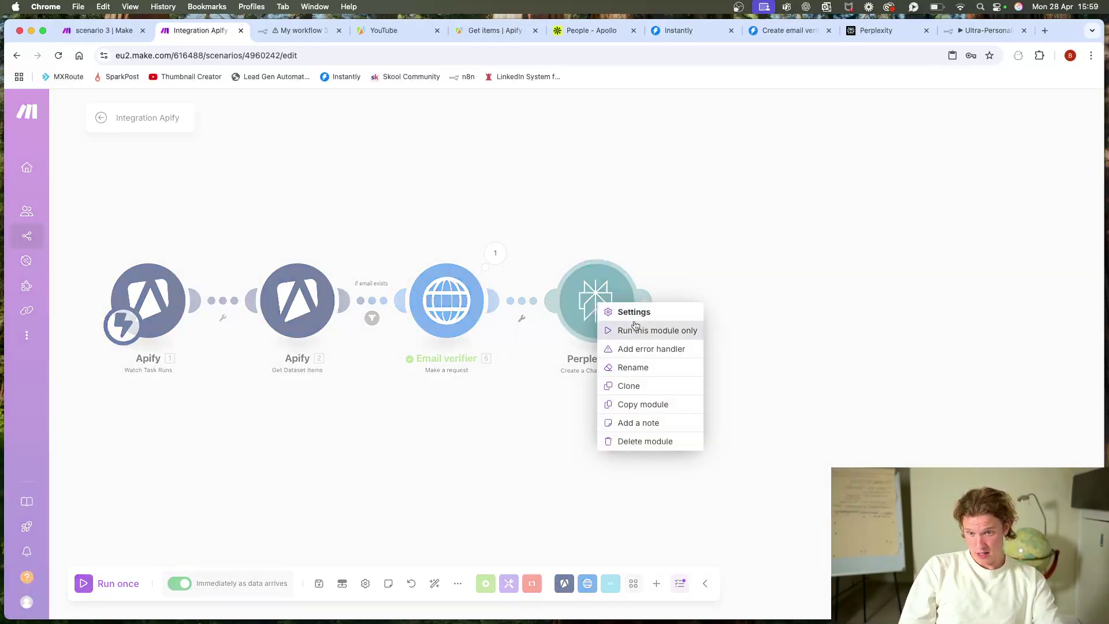
left_click(635, 328)
left_click(735, 271)
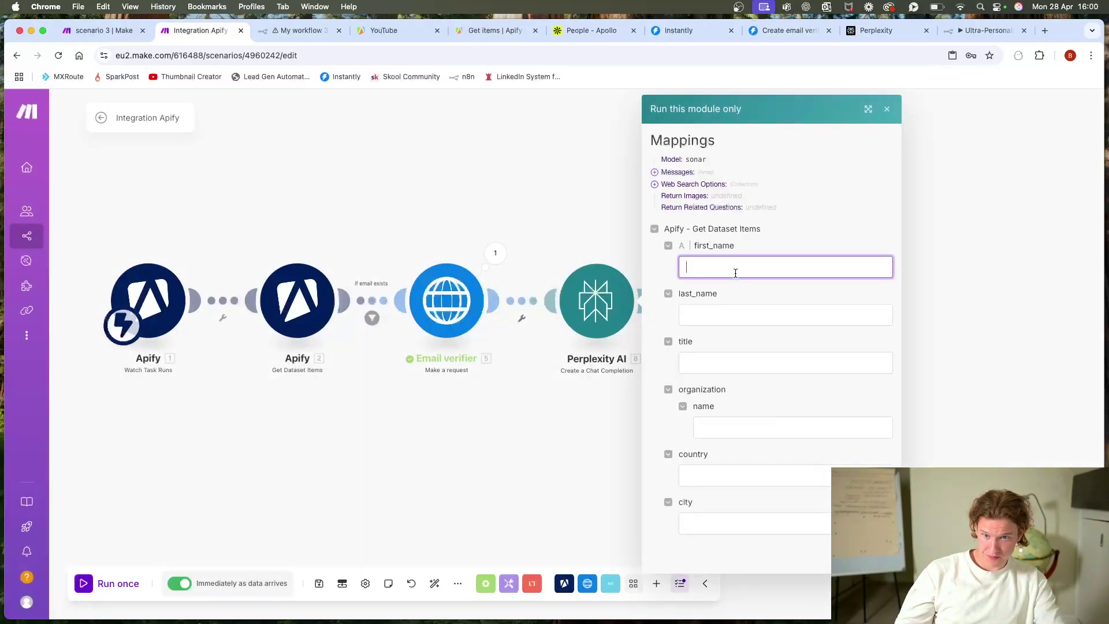
key("Tab")
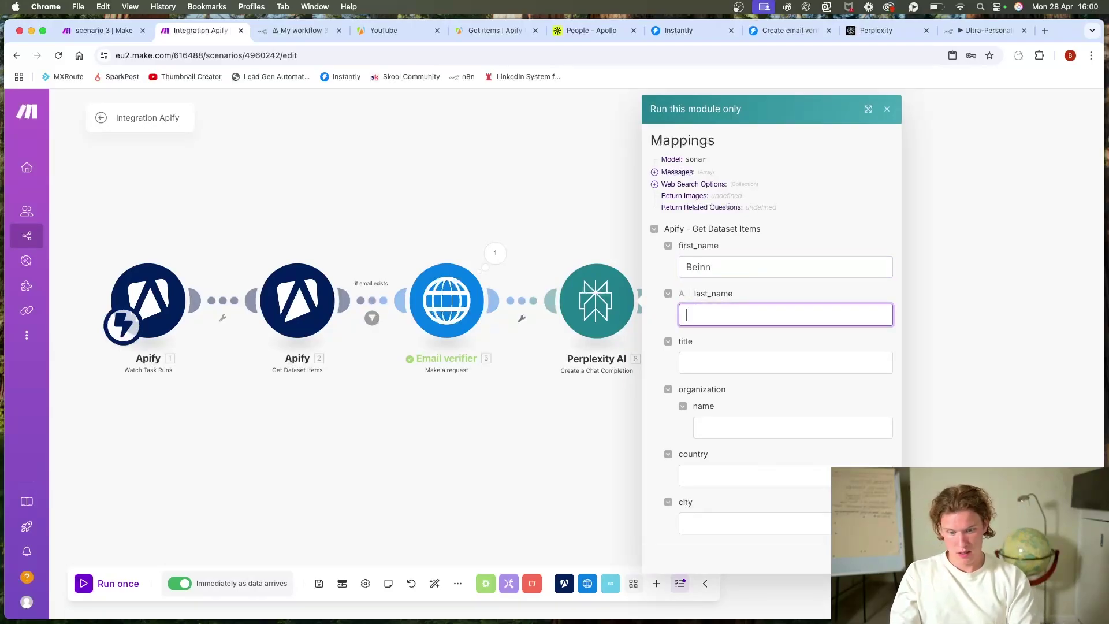
Step: Enter title Founder, organization Centryx Automations and country United Kingdom, then start the test run
key("Tab")
type("Fo")
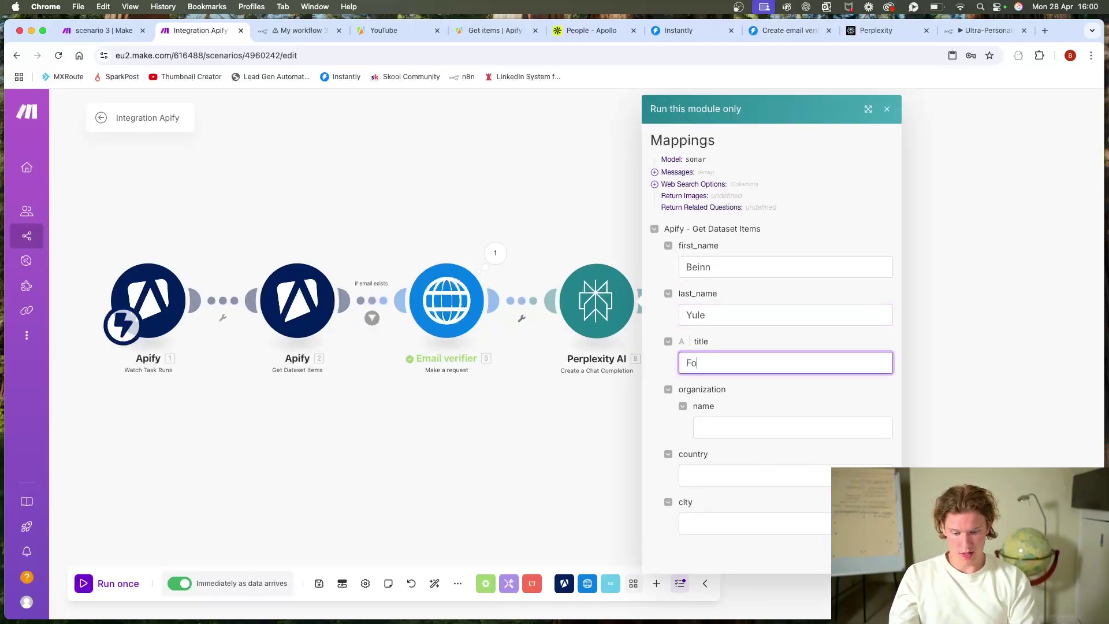
type("under")
key("Tab")
type("Centry")
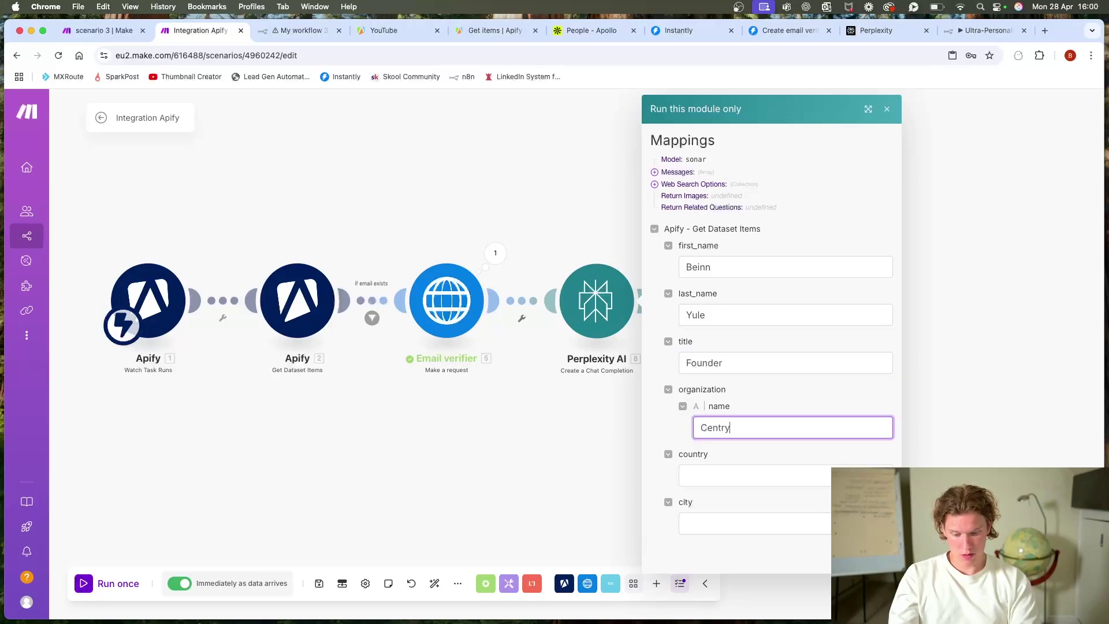
type("x Automations")
key("Tab")
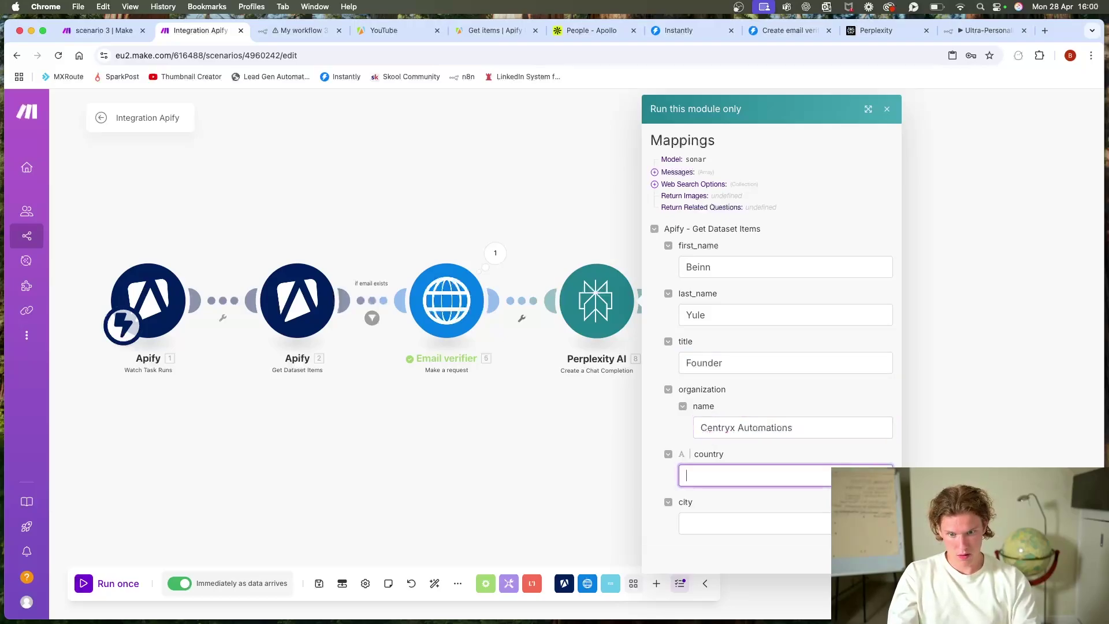
type("United Kin")
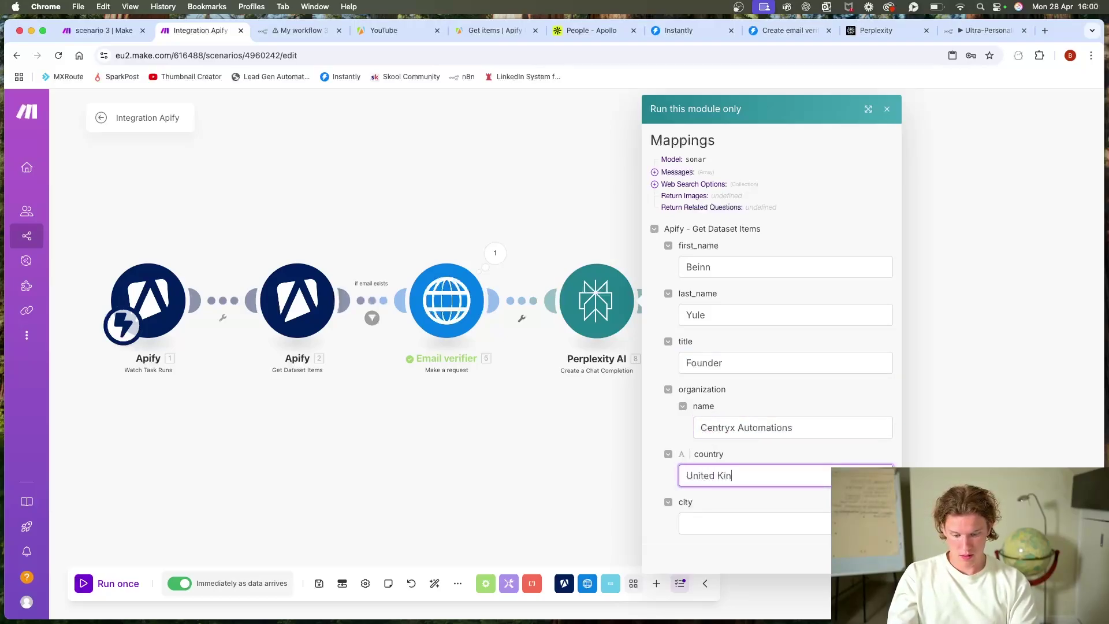
type("gdom")
key("Tab")
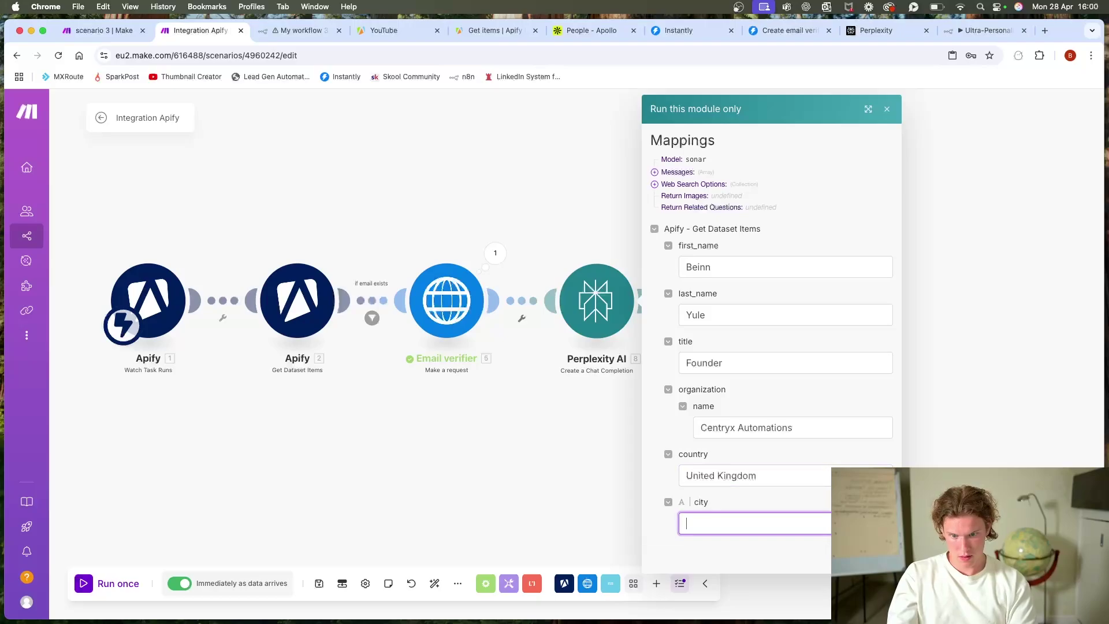
key("Return")
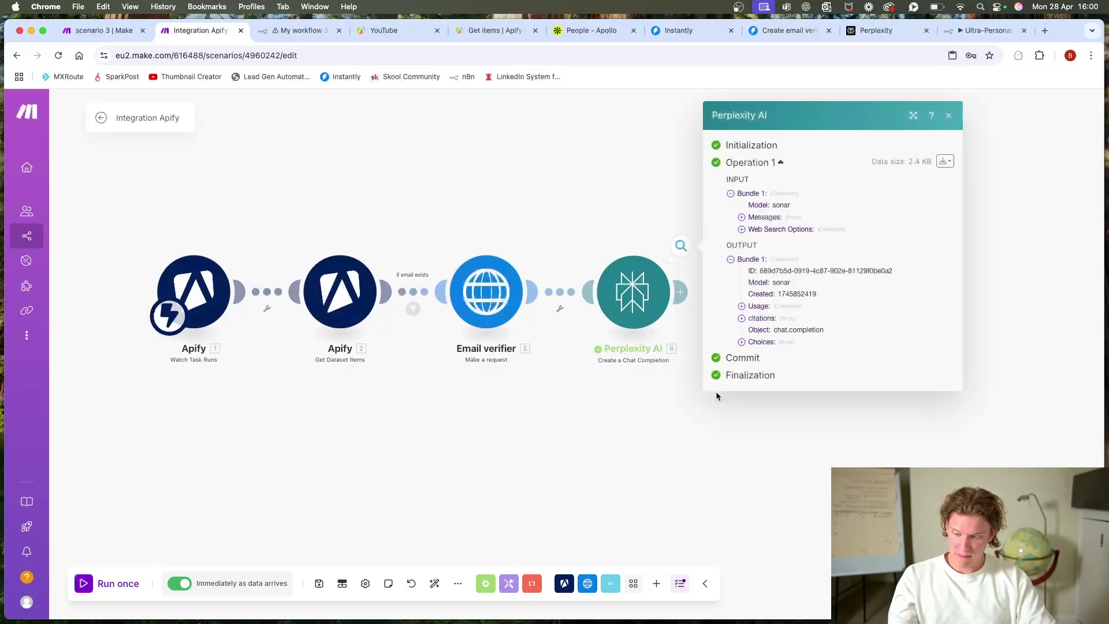
Step: Expand Choices > Message in the Perplexity output to read the research answer
left_click(761, 341)
left_click(777, 354)
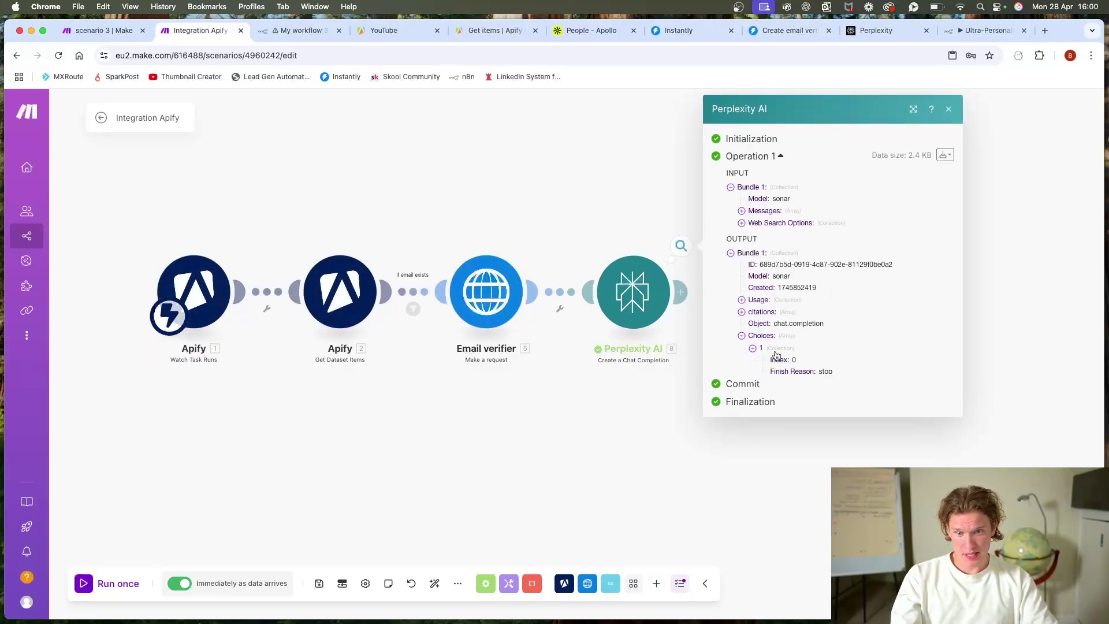
left_click(774, 383)
scroll(810, 237, "down", 10)
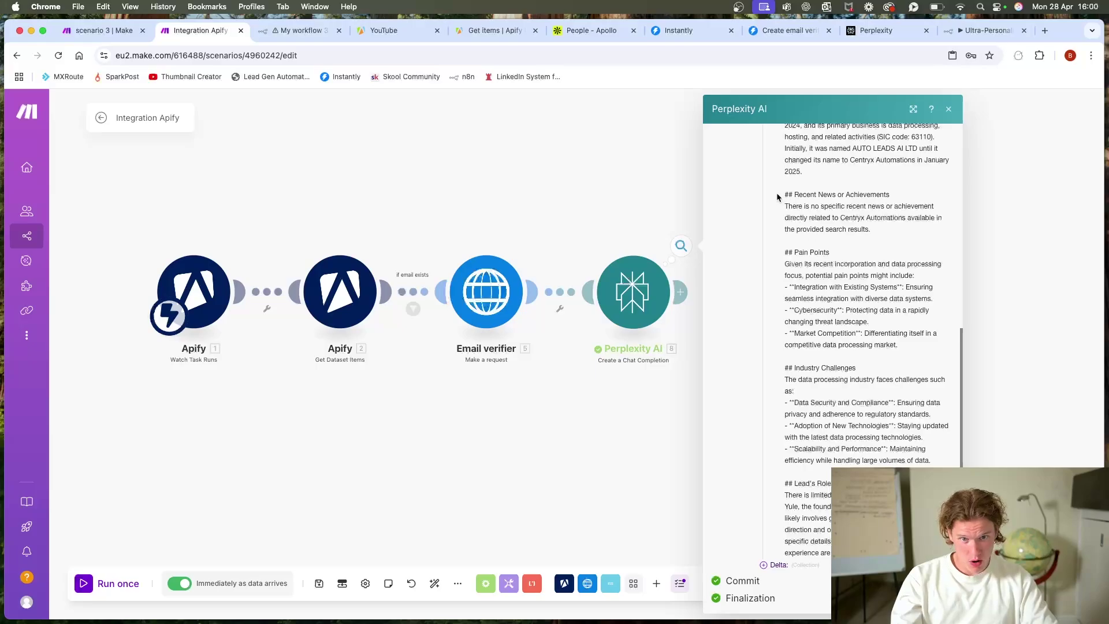
left_click_drag(776, 192, 931, 462)
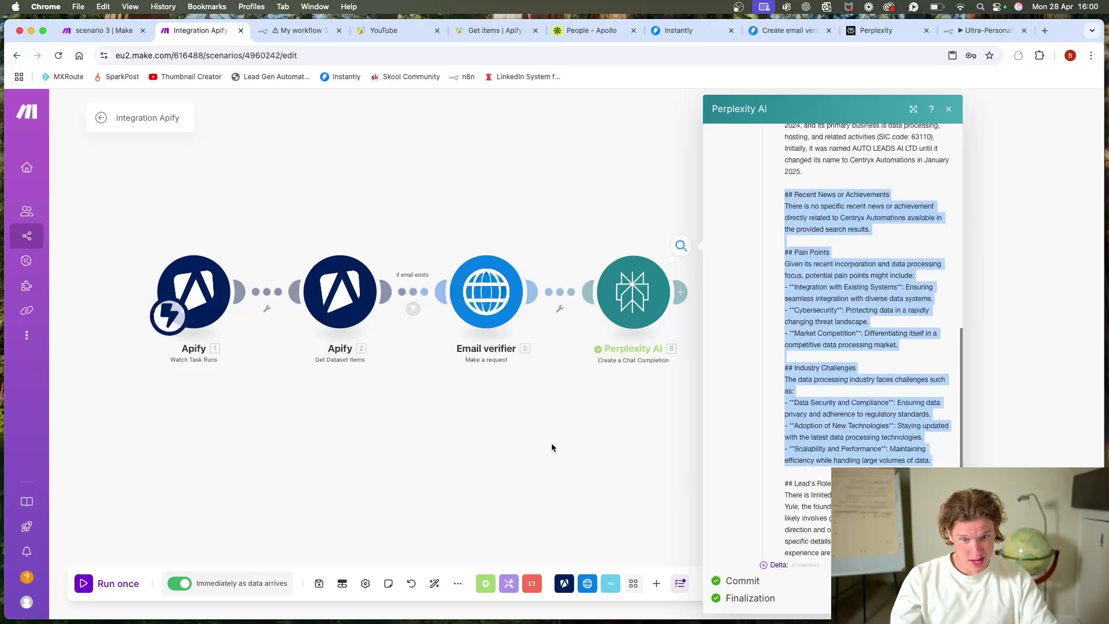
left_click(579, 453)
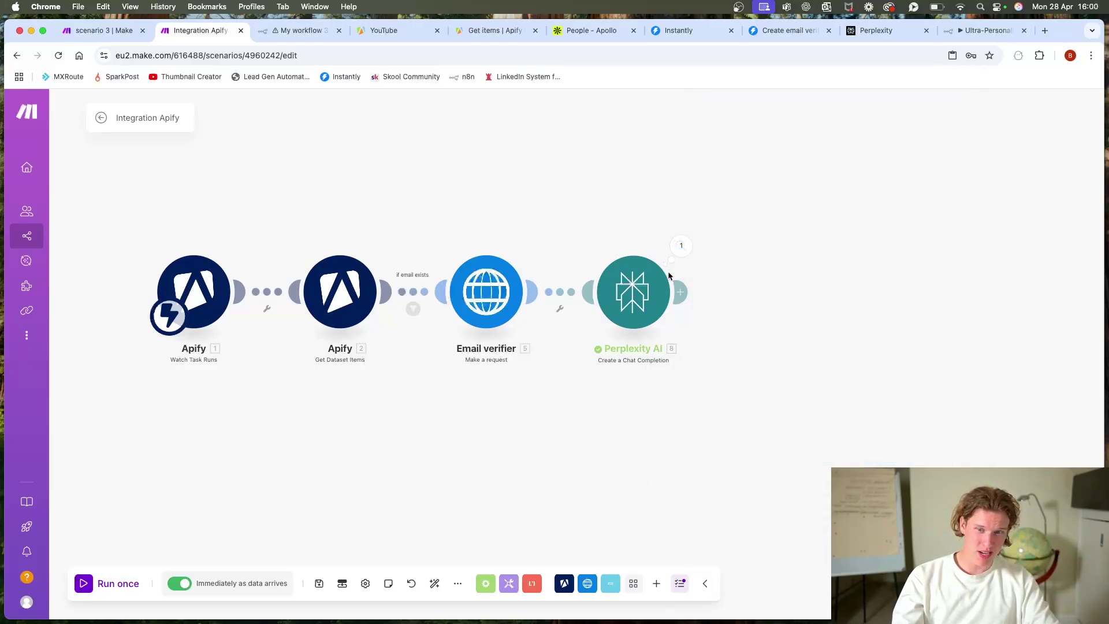
Step: Check the run's 390 total tokens and set the module's Max Tokens to 400
left_click(633, 319)
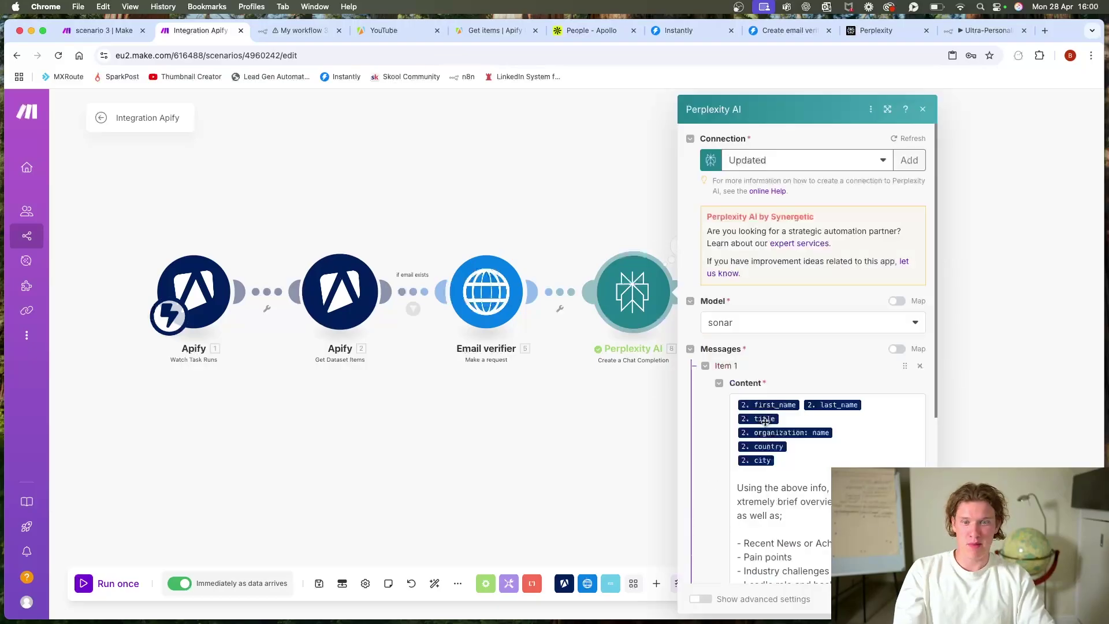
scroll(764, 421, "down", 5)
left_click(752, 509)
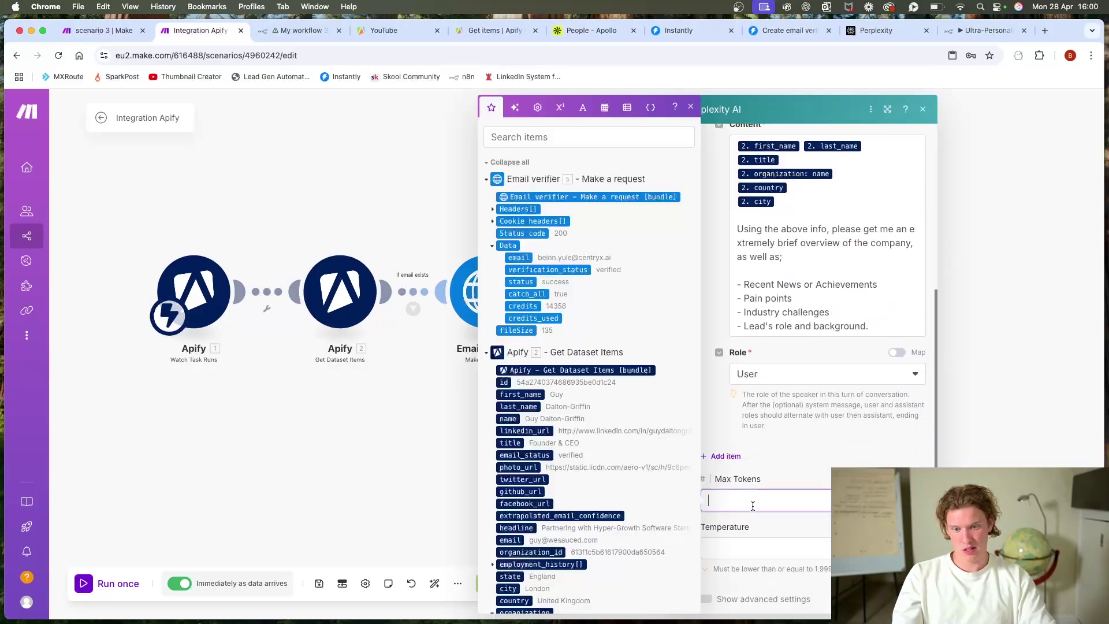
left_click(454, 462)
left_click(677, 247)
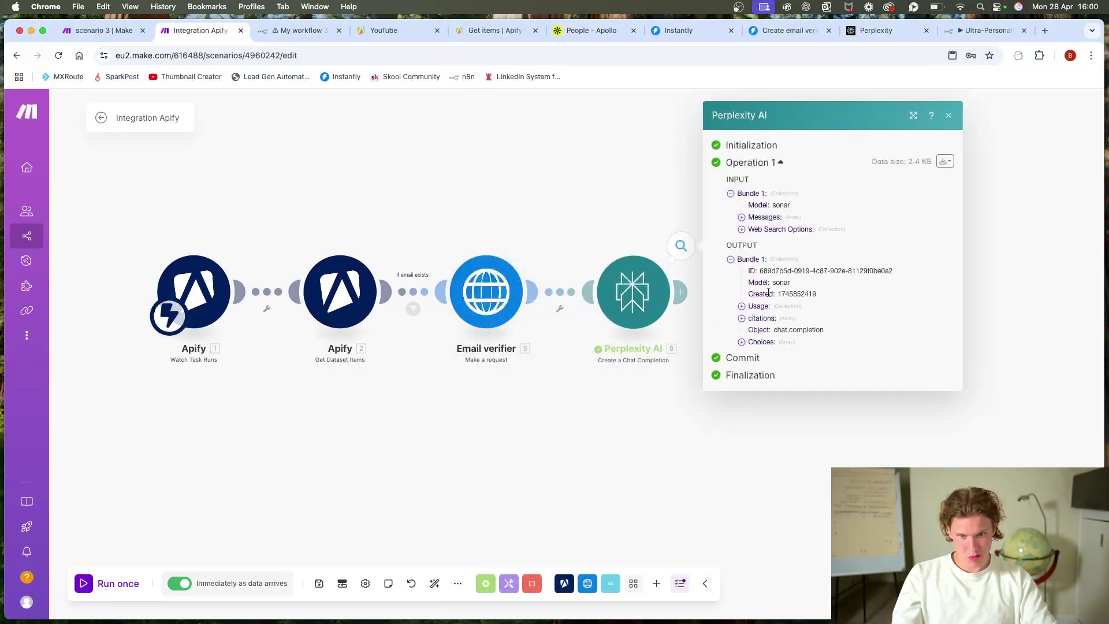
left_click(783, 306)
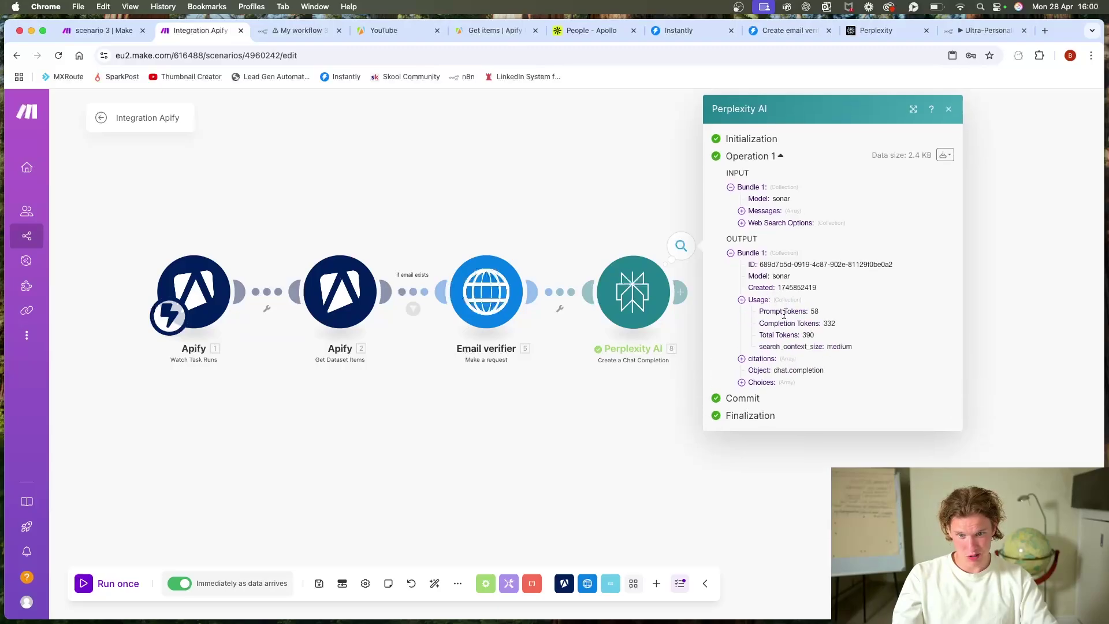
left_click(837, 330)
left_click(781, 503)
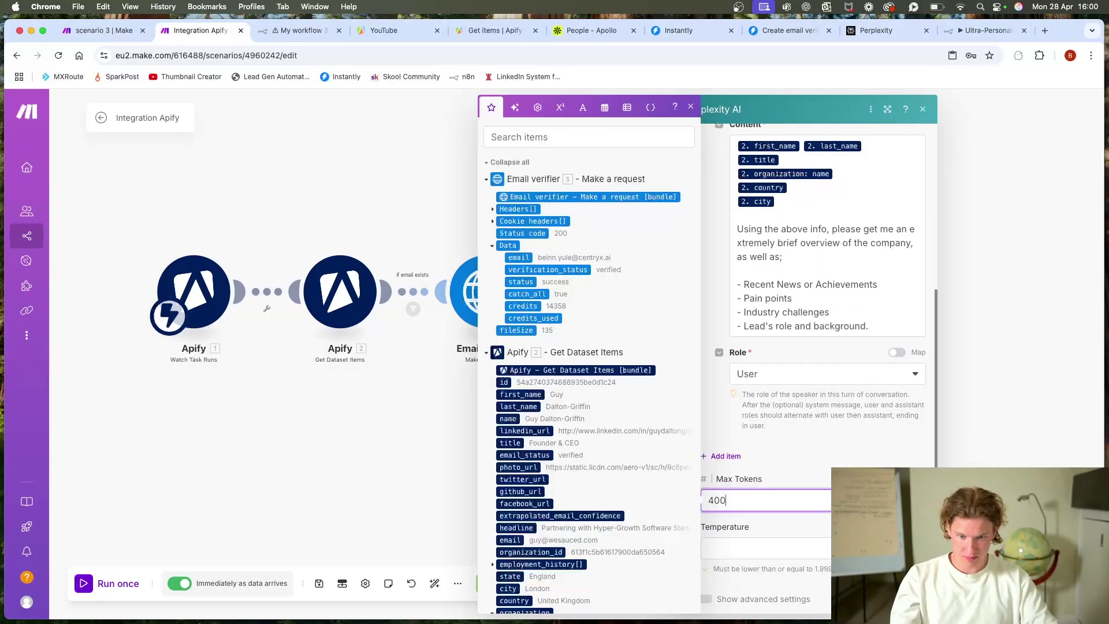
key("Escape")
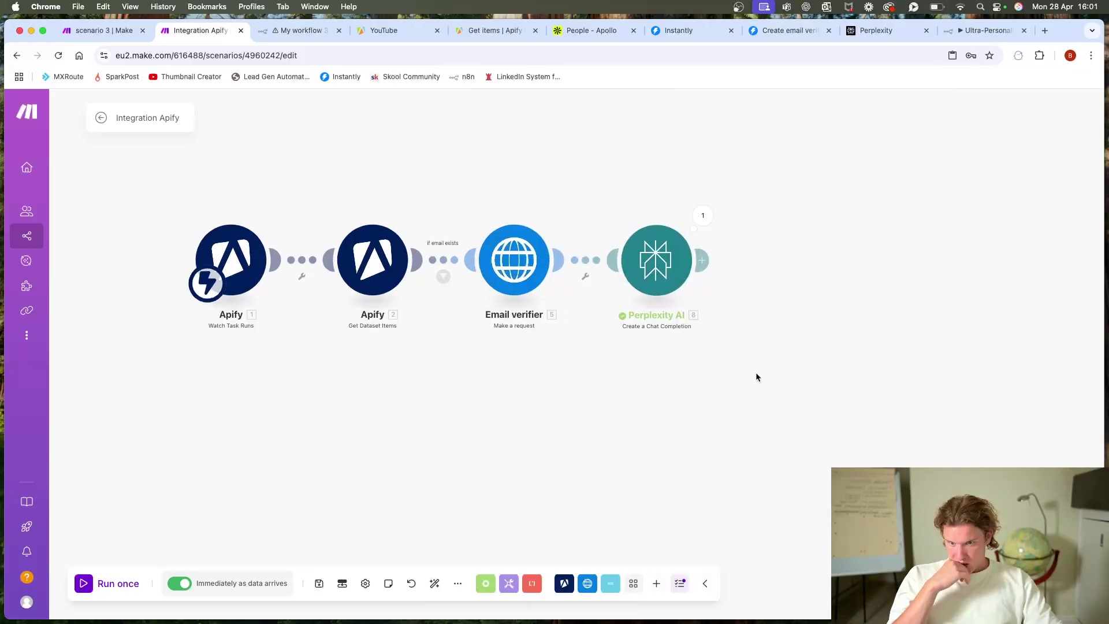
Step: Add a filter before Perplexity AI with condition verification_status Equal to 'verified'
left_click(585, 276)
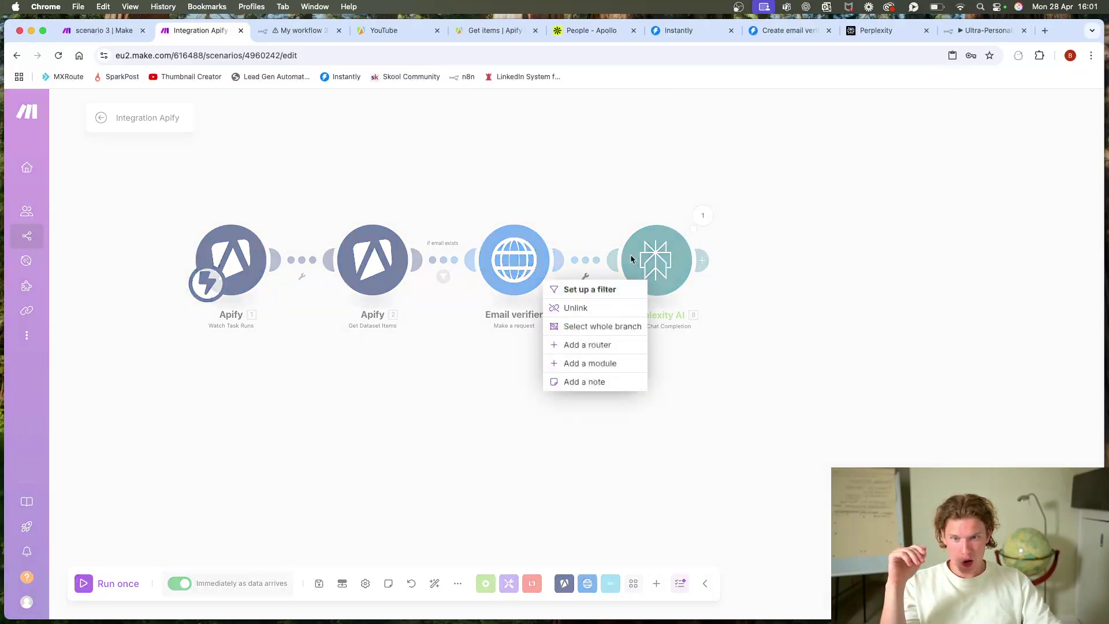
left_click(604, 290)
left_click(684, 258)
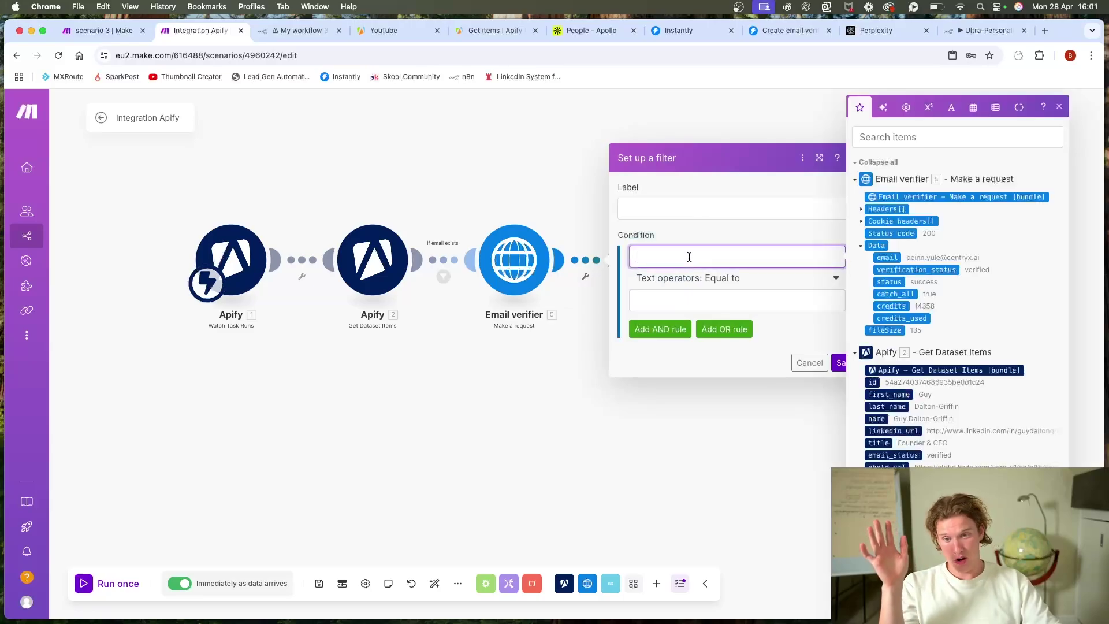
left_click(916, 270)
left_click(766, 298)
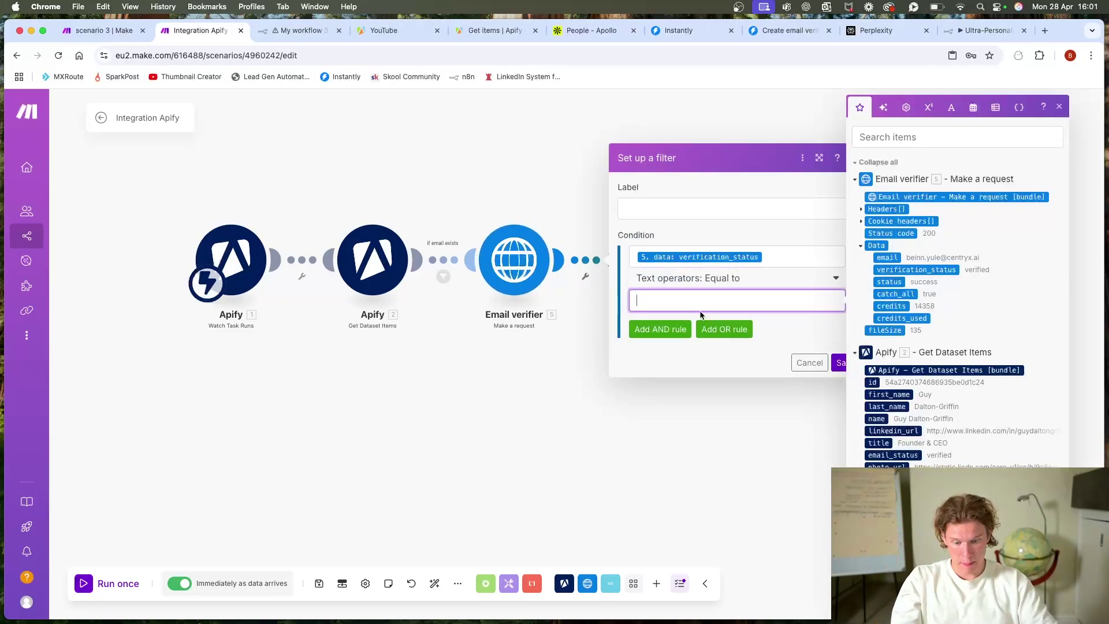
type("verified")
Step: Label the filter 'email verified?' and save it
left_click(640, 209)
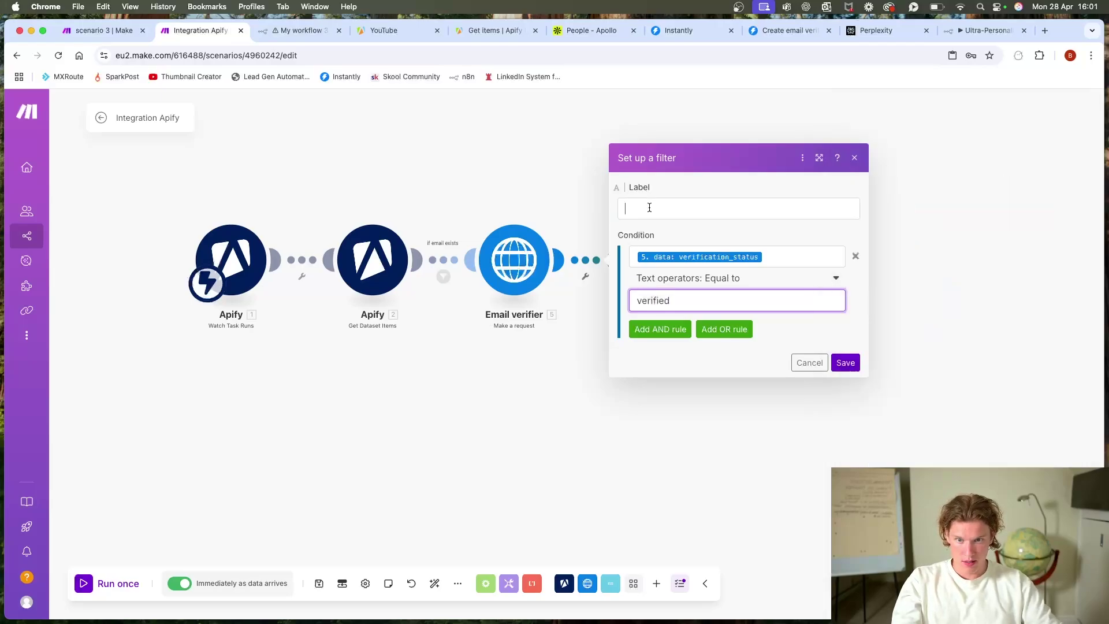
type("email verified?")
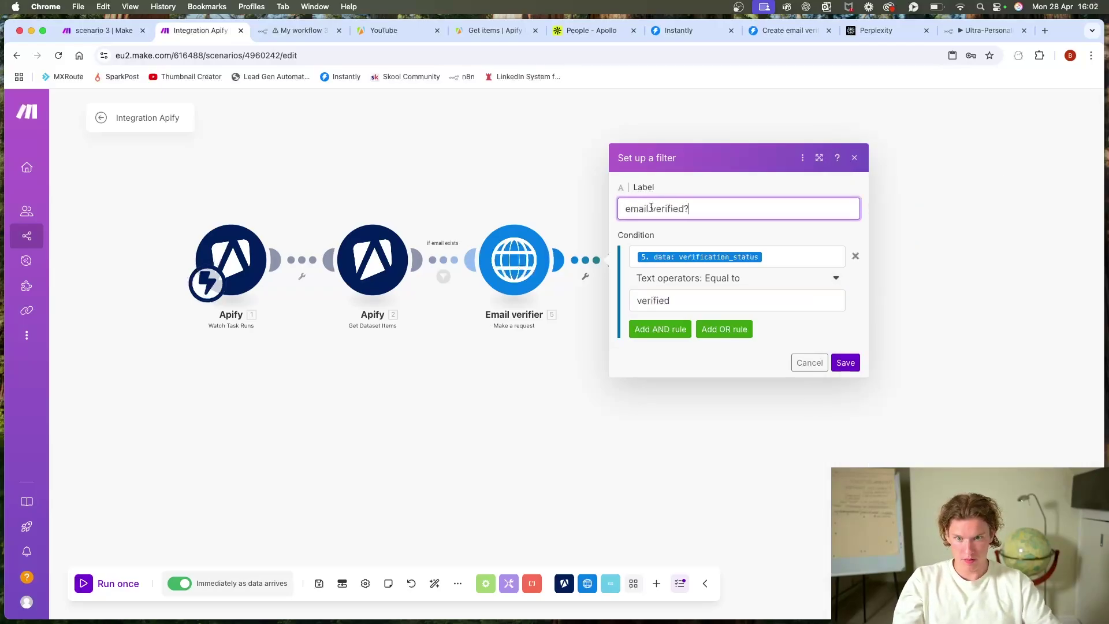
left_click(845, 363)
left_click(585, 276)
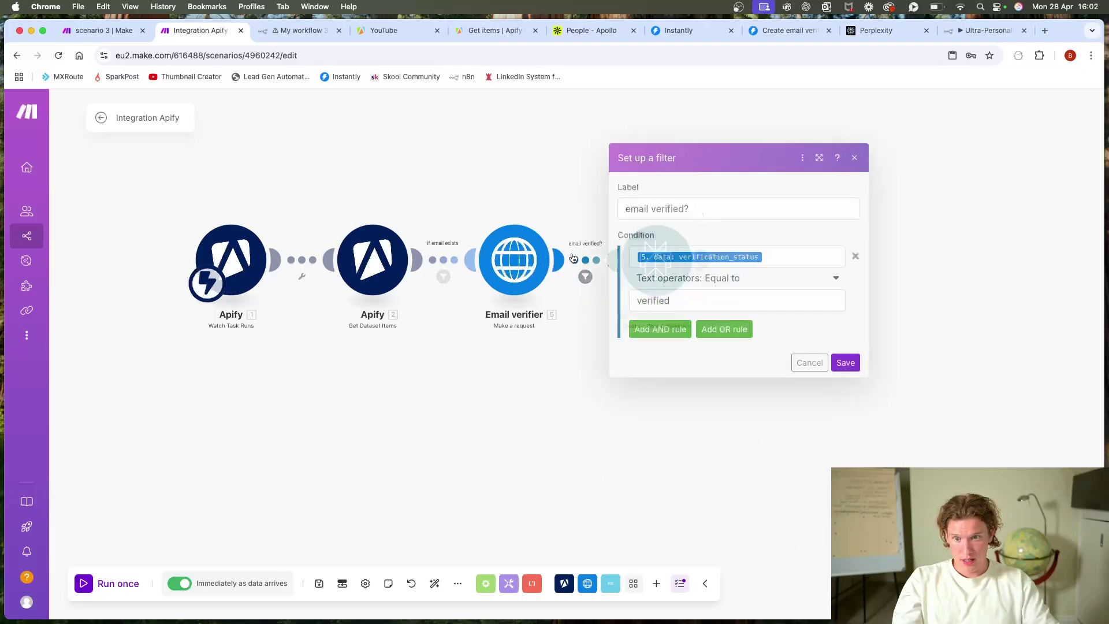
left_click(782, 258)
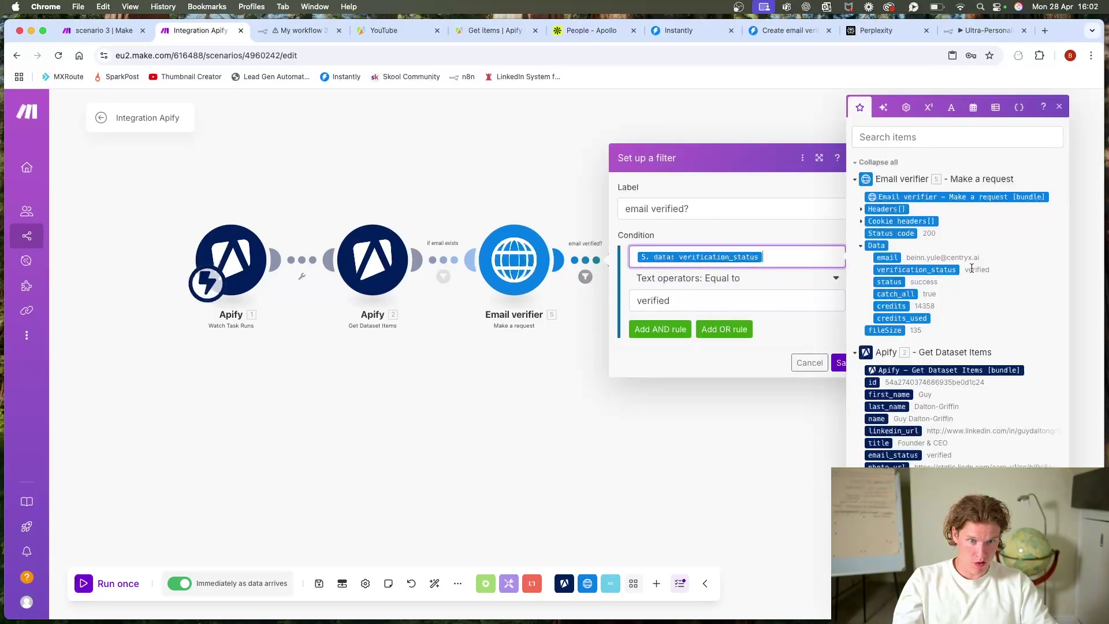
left_click(843, 363)
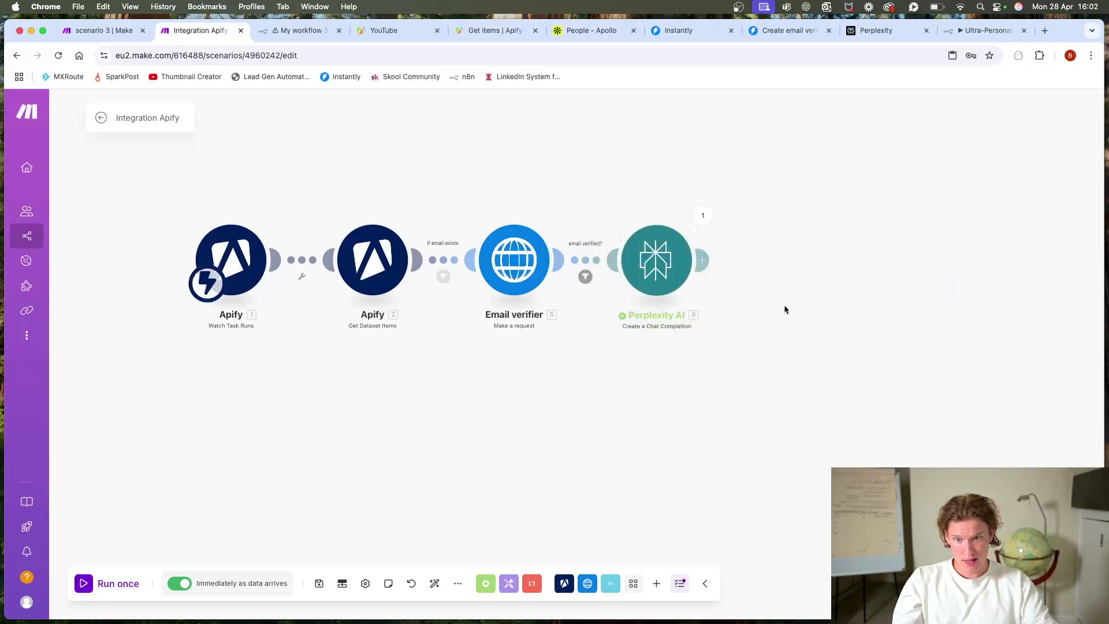
left_click(598, 406)
scroll(628, 359, "down", 3)
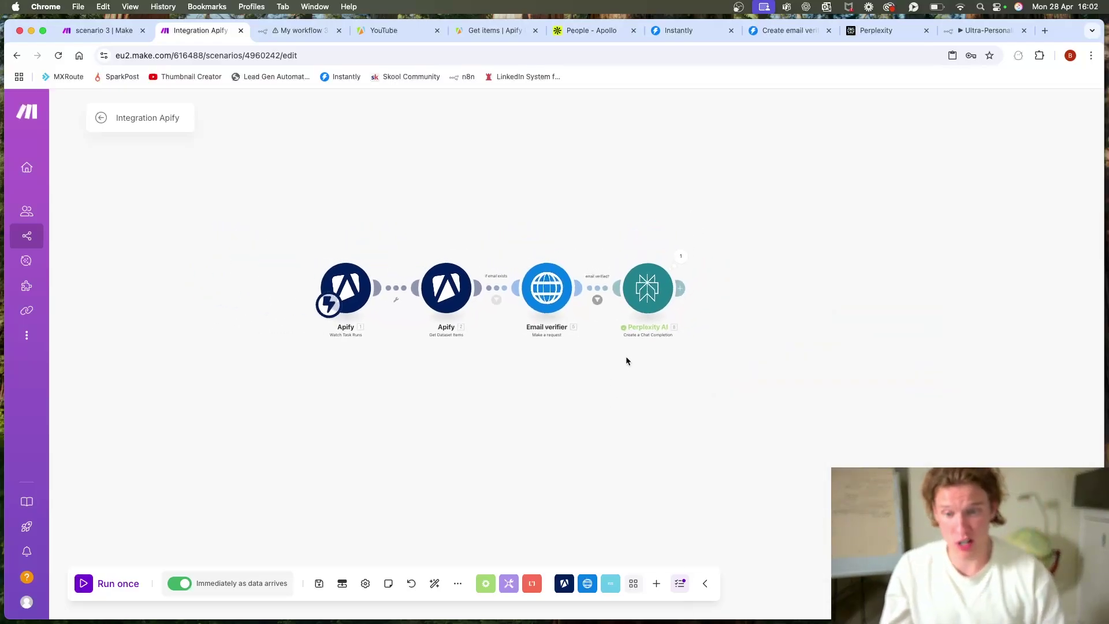
left_click_drag(626, 362, 557, 354)
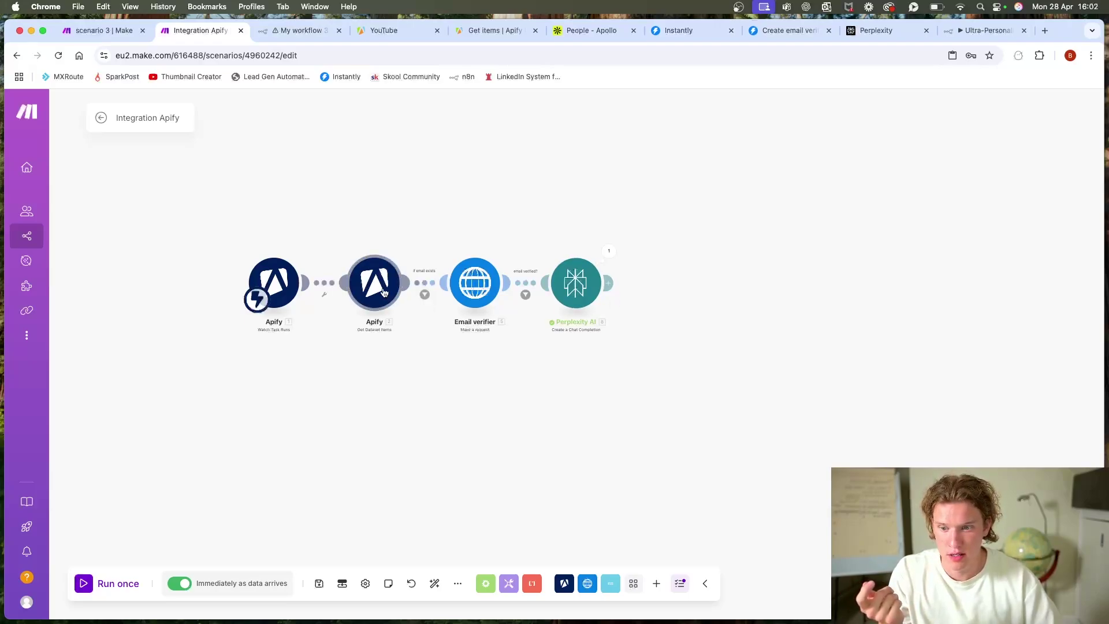
left_click_drag(392, 217, 497, 201)
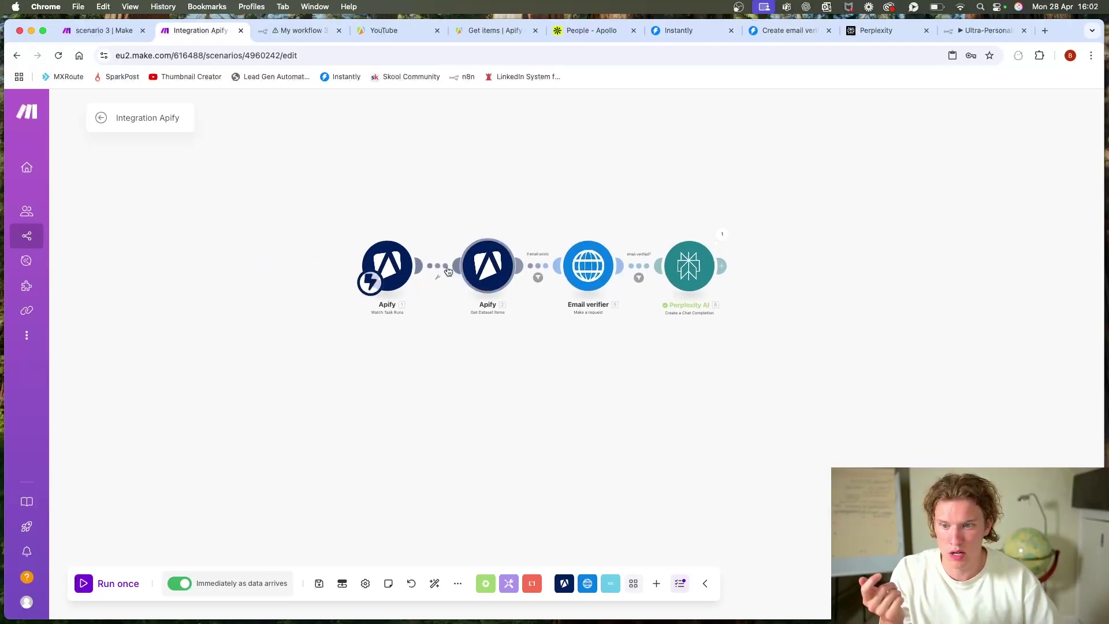
left_click(487, 289)
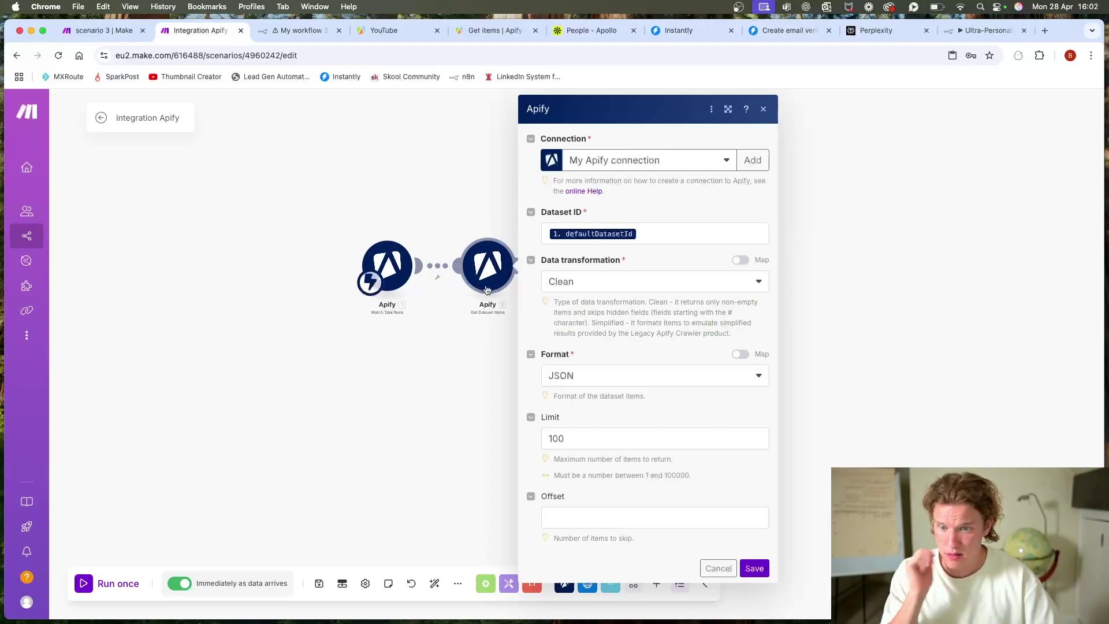
left_click(361, 155)
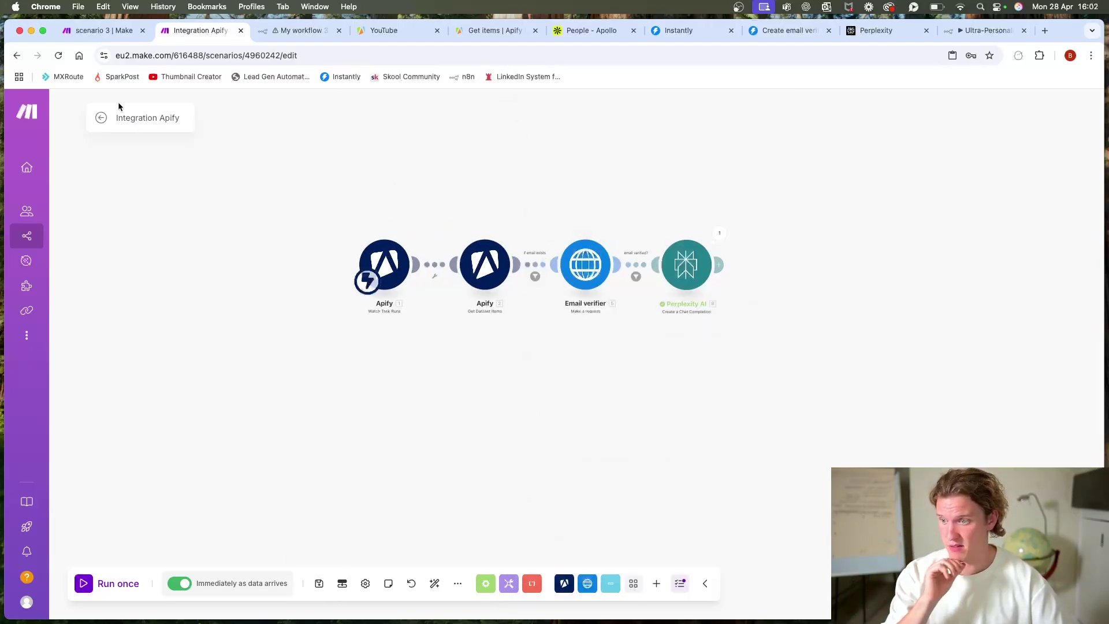
left_click(101, 117)
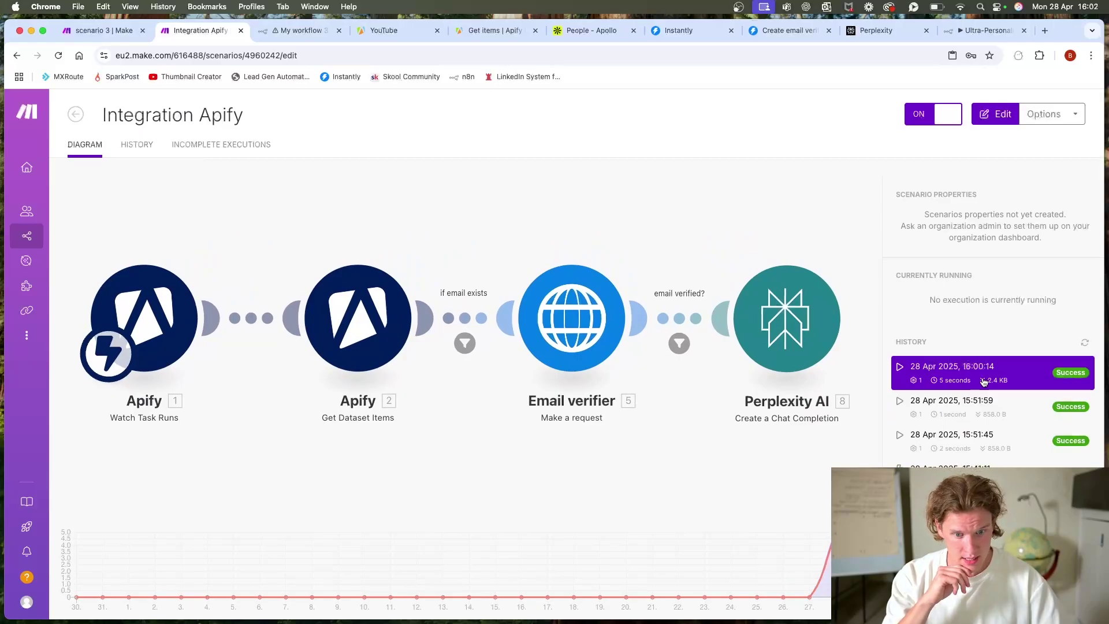
Step: Copy the Dataset ID from module 2's operation log in a past successful run, then return to the editor
left_click(998, 380)
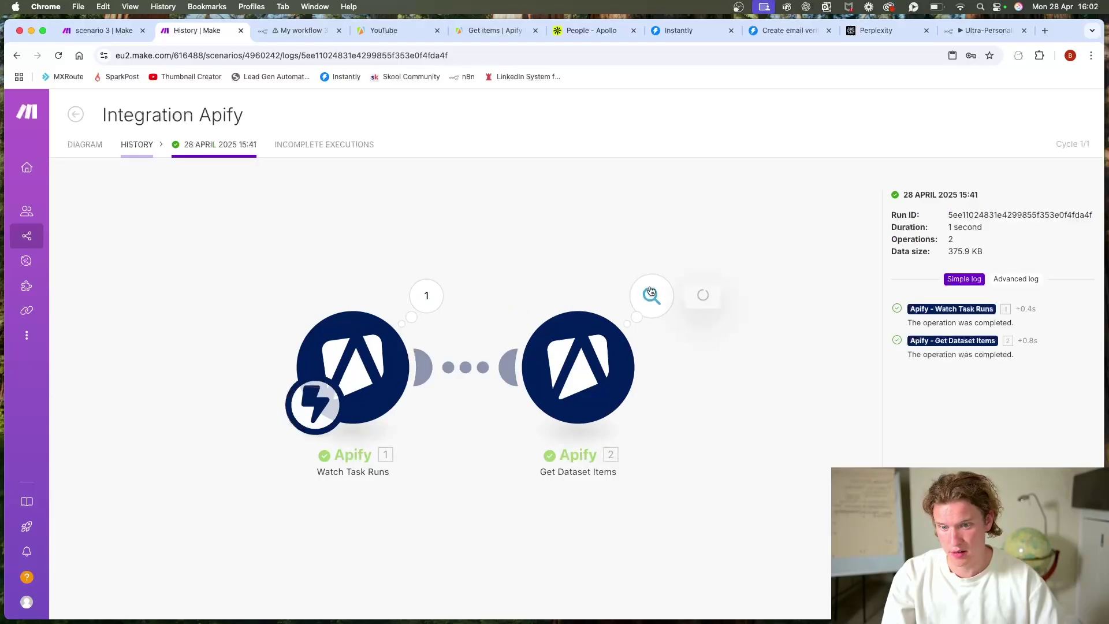
left_click(651, 295)
double_click(815, 233)
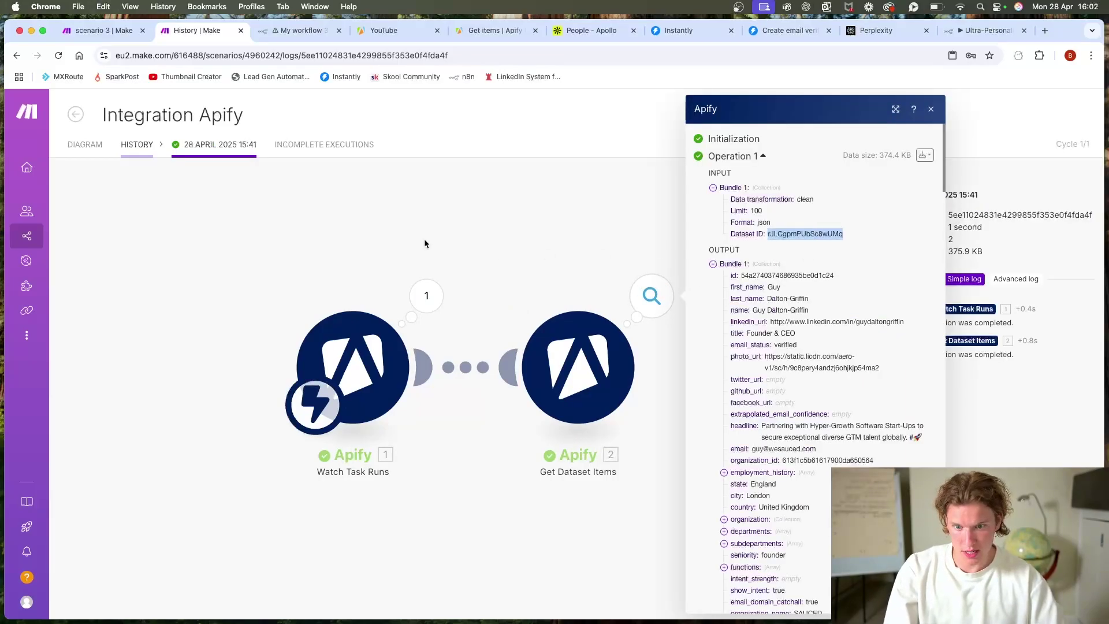
left_click(79, 116)
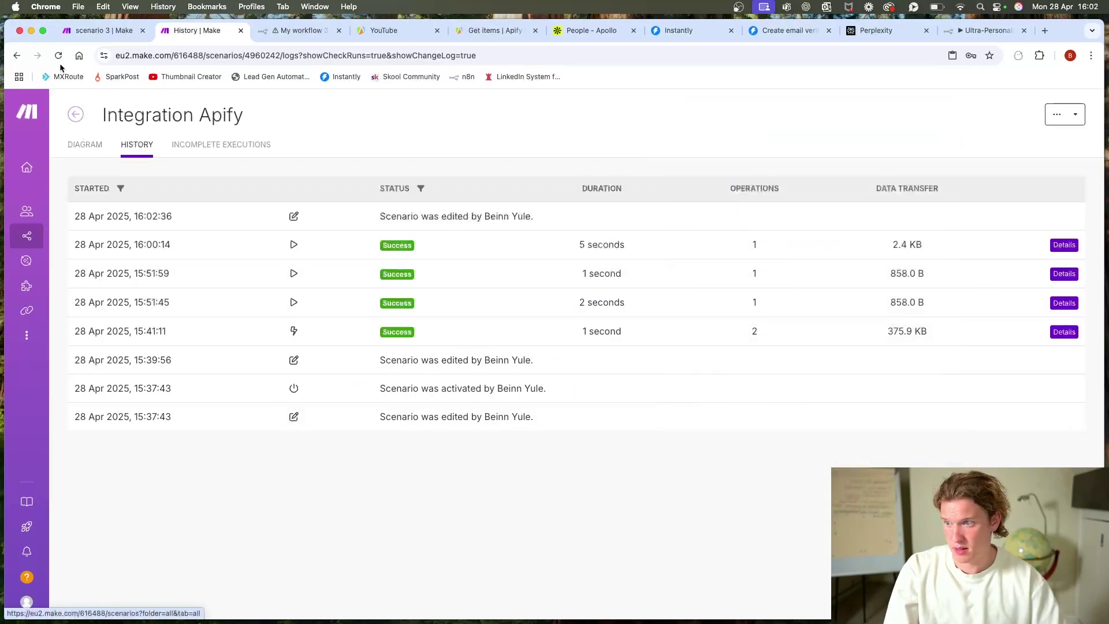
left_click(16, 56)
left_click(16, 56)
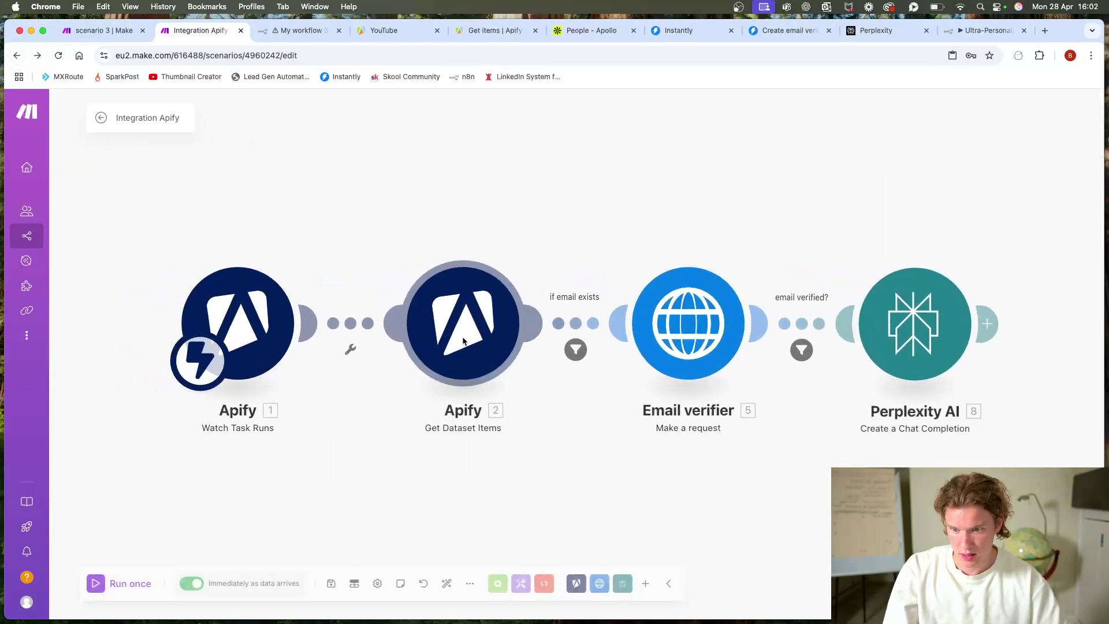
Step: Run only Get Dataset Items with the copied ID pasted into defaultDatasetId
right_click(471, 345)
left_click(520, 366)
left_click(636, 378)
key("super+v")
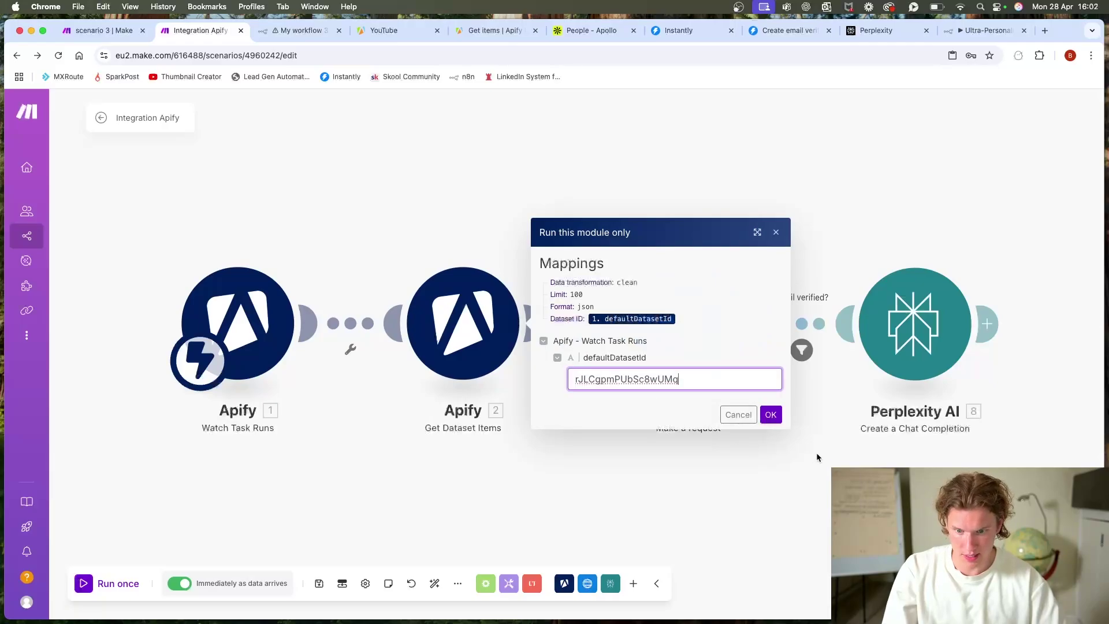
left_click(770, 414)
Step: Browse the returned lead bundles' profile and company fields, then close the output details
scroll(776, 449, "down", 5)
left_click_drag(776, 451, 606, 383)
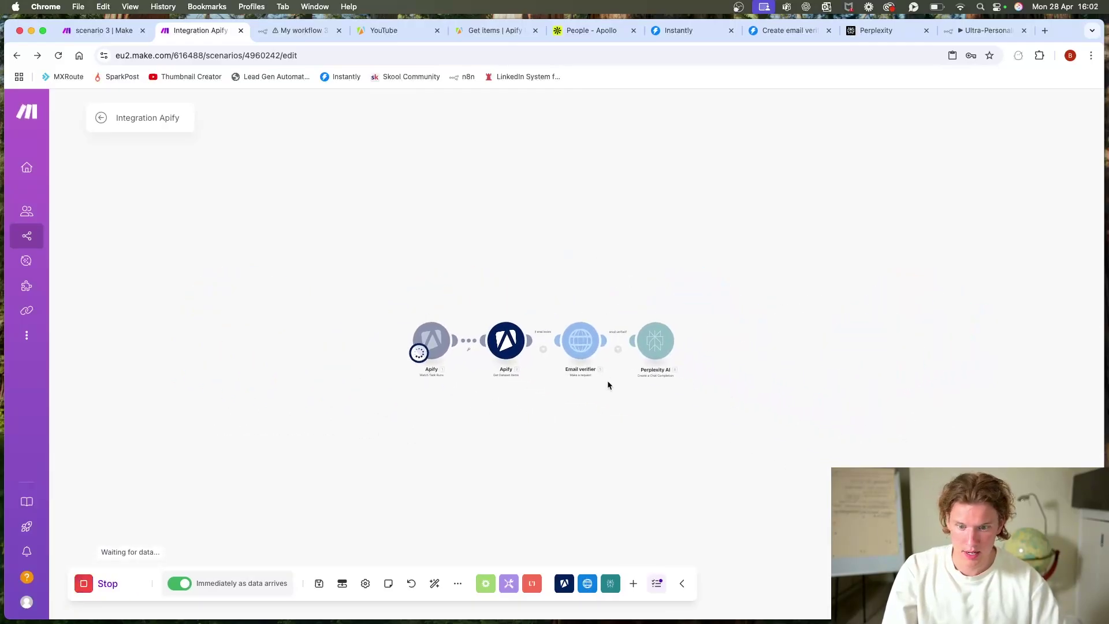
scroll(654, 295, "down", 2)
scroll(655, 295, "down", 3)
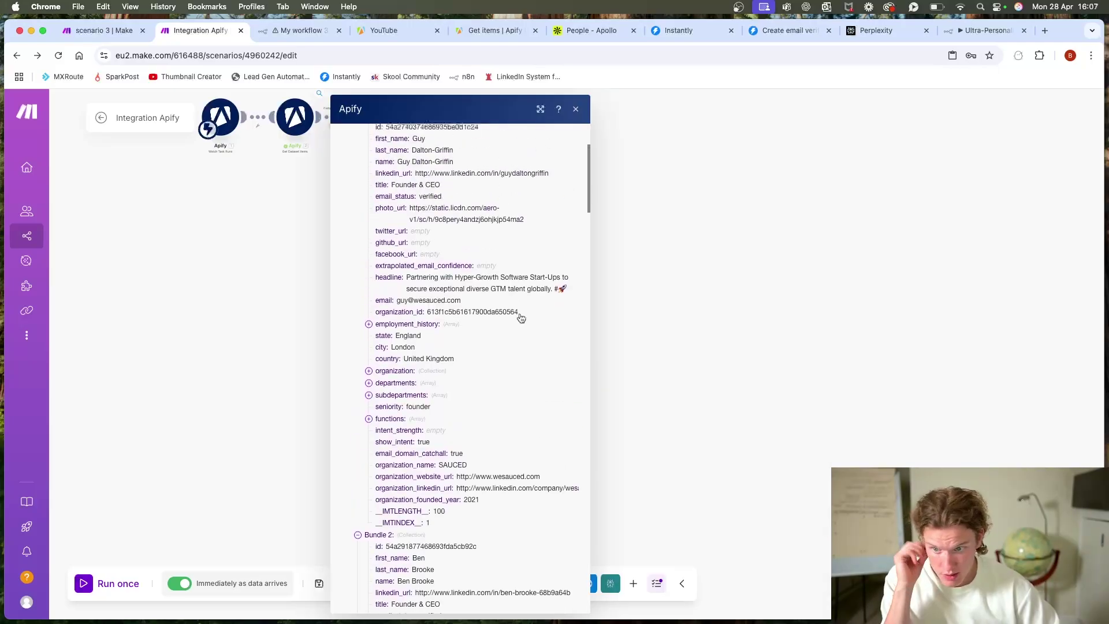
scroll(521, 317, "up", 2)
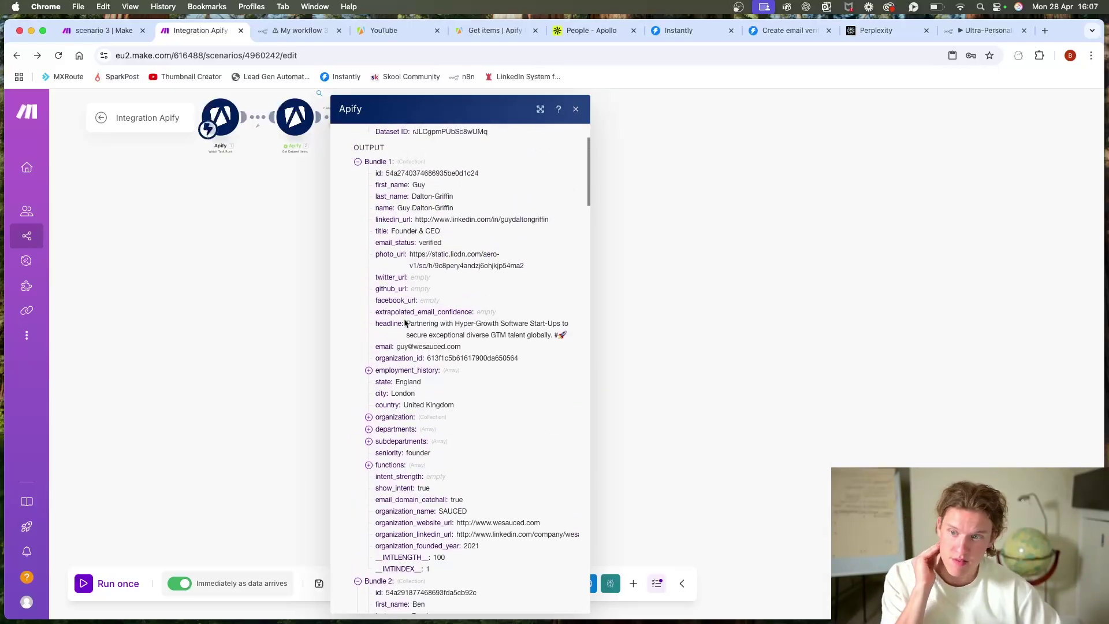
scroll(279, 314, "up", 5)
scroll(422, 345, "left", 5)
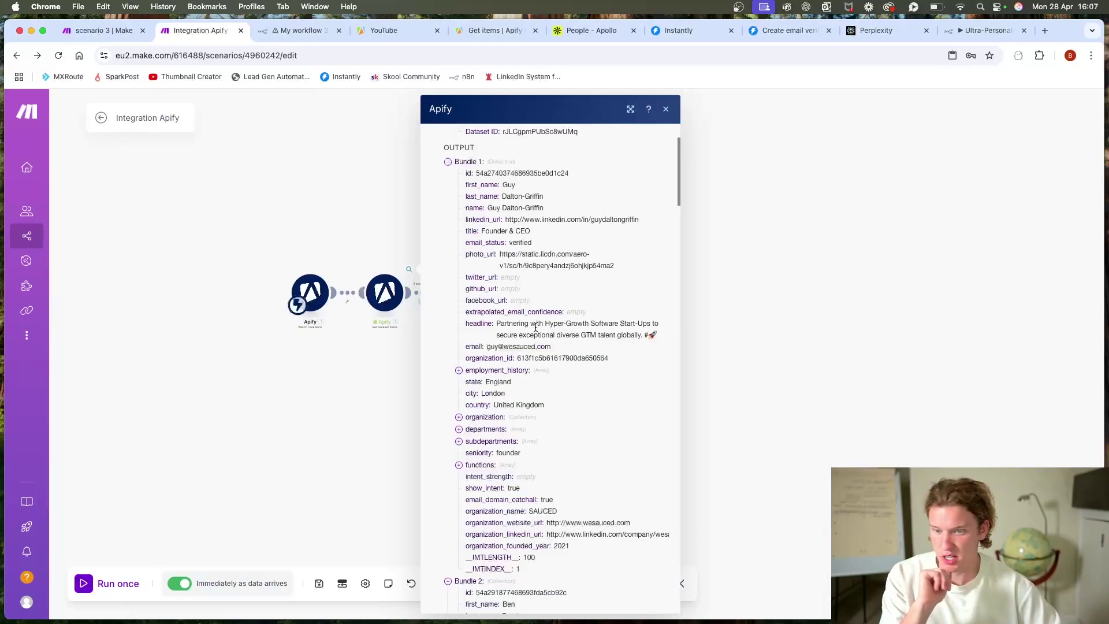
key("Escape")
scroll(575, 322, "left", 3)
scroll(545, 359, "right", 2)
scroll(545, 359, "left", 2)
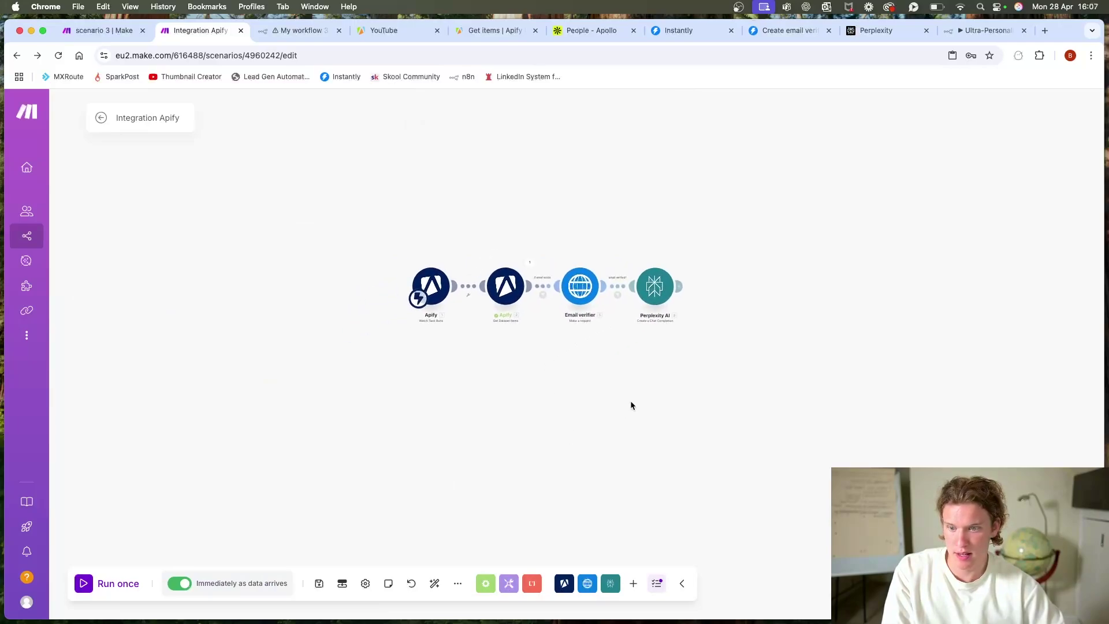
scroll(618, 410, "right", 1)
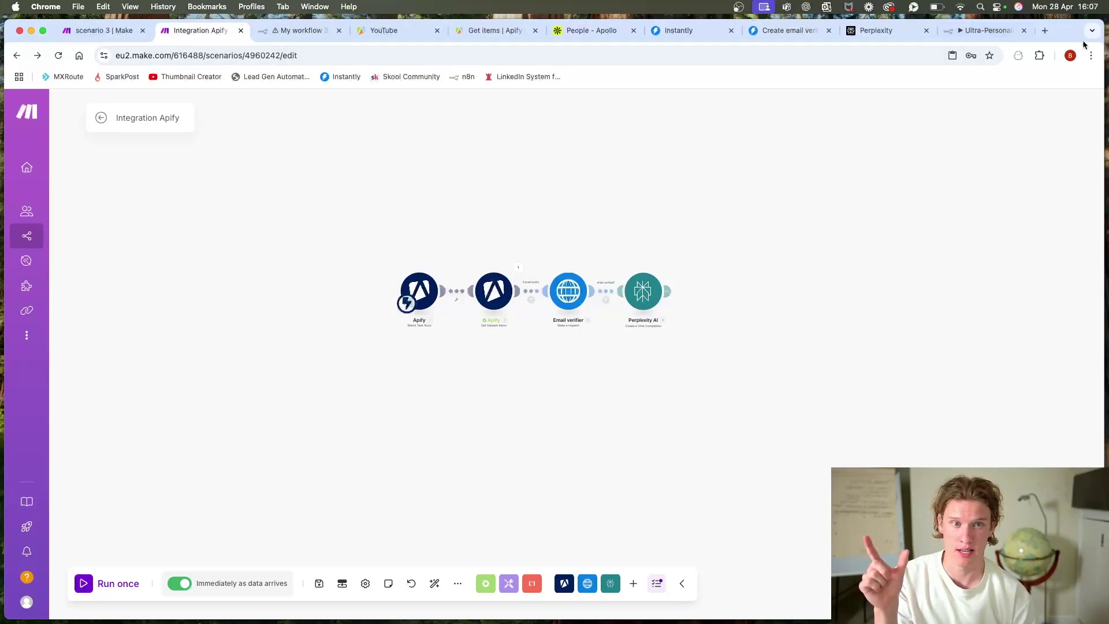
Step: Load the Lead Gen Automation bookmark in a new Chrome tab and focus the Industry field
left_click(1044, 30)
left_click(276, 76)
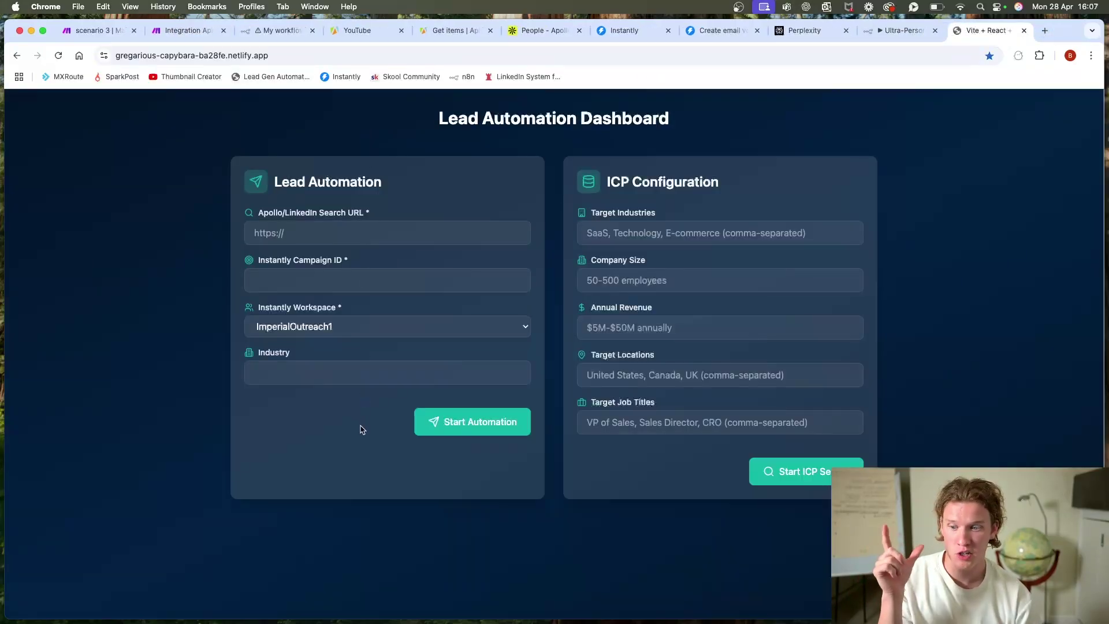
left_click(329, 377)
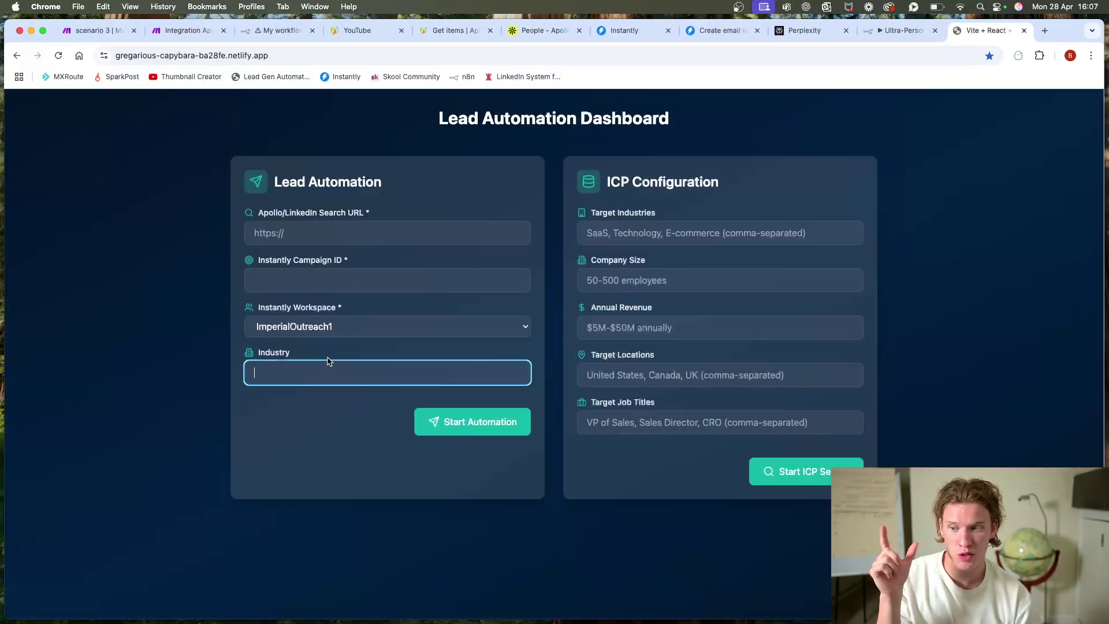
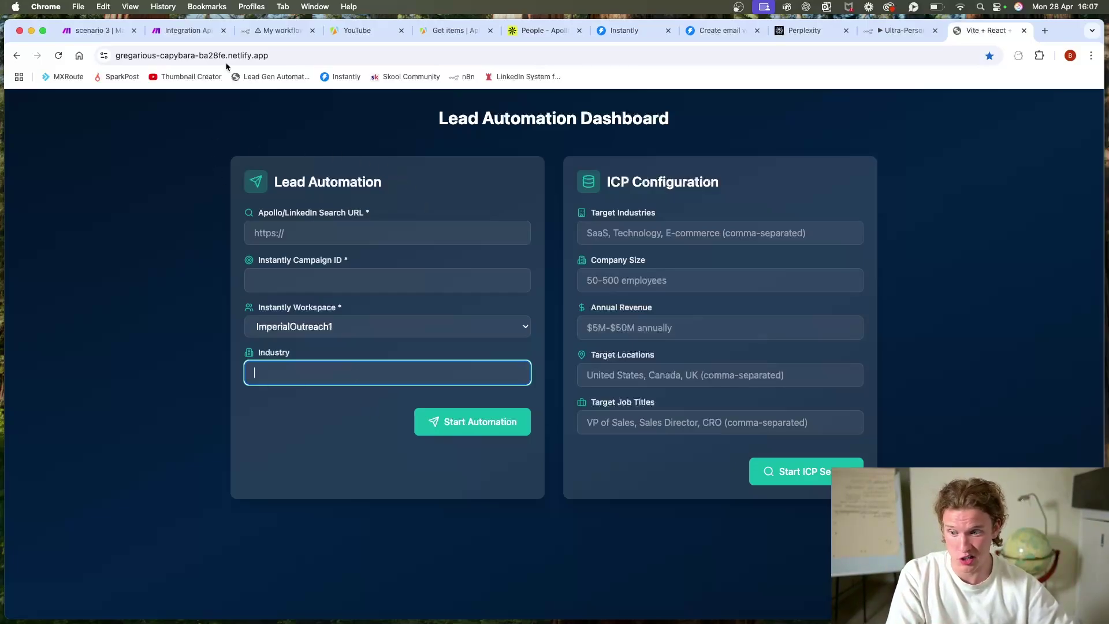
Step: Bring up the Make 'Integration Apify' scenario with its Apify, Email verifier and Perplexity AI modules
left_click(184, 30)
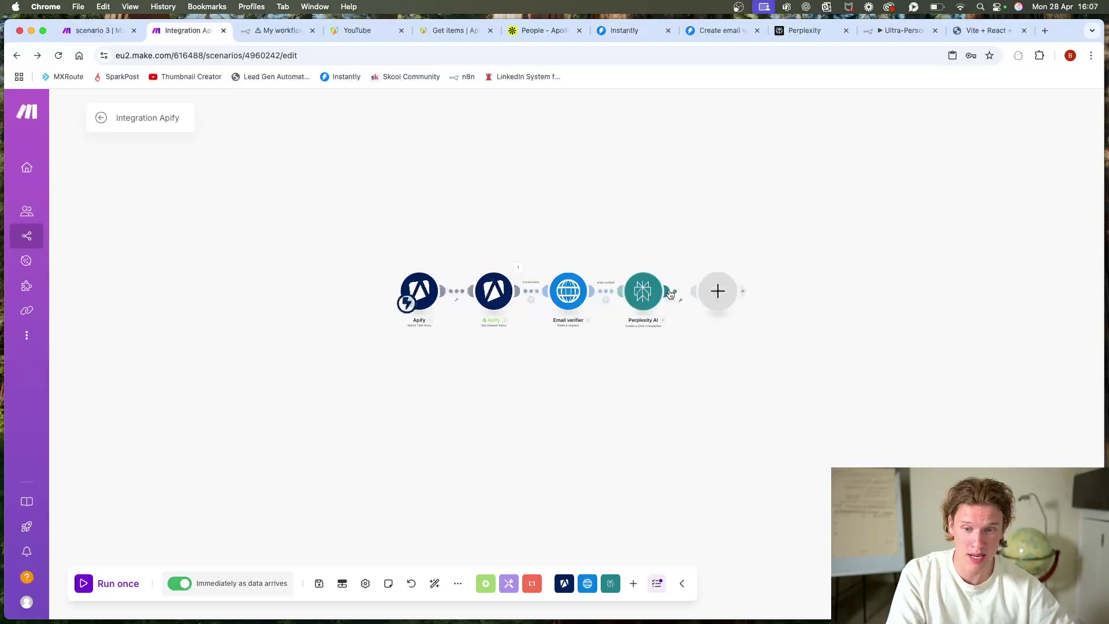
Step: Add an Anthropic Claude module after Perplexity AI by searching 'anthro'
left_click(718, 290)
scroll(843, 318, "down", 3)
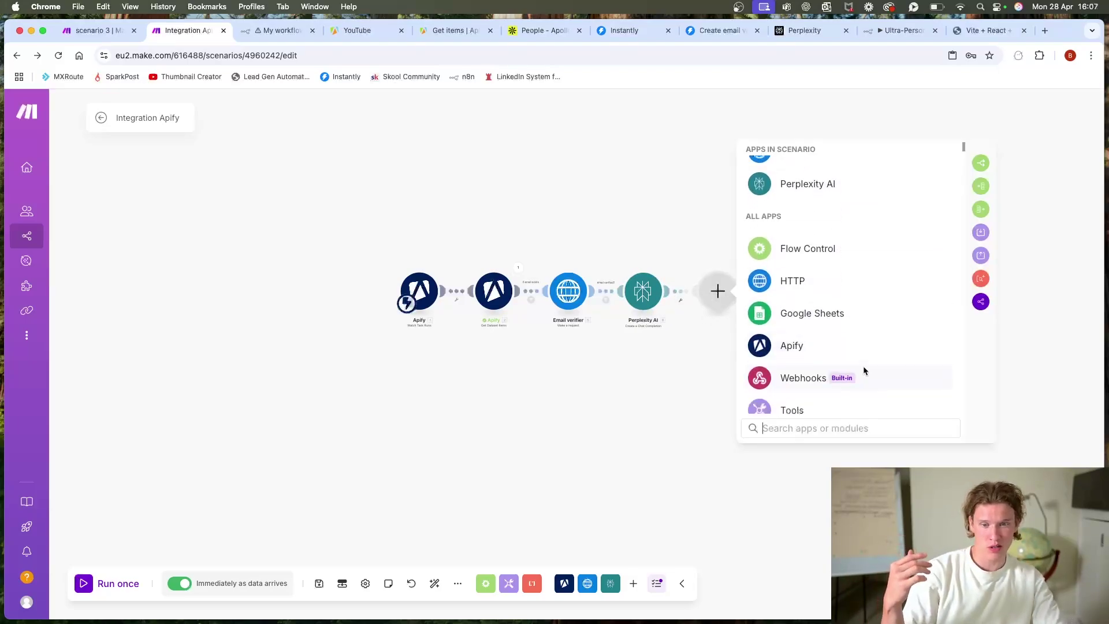
scroll(863, 369, "up", 3)
scroll(865, 378, "down", 2)
scroll(864, 376, "down", 3)
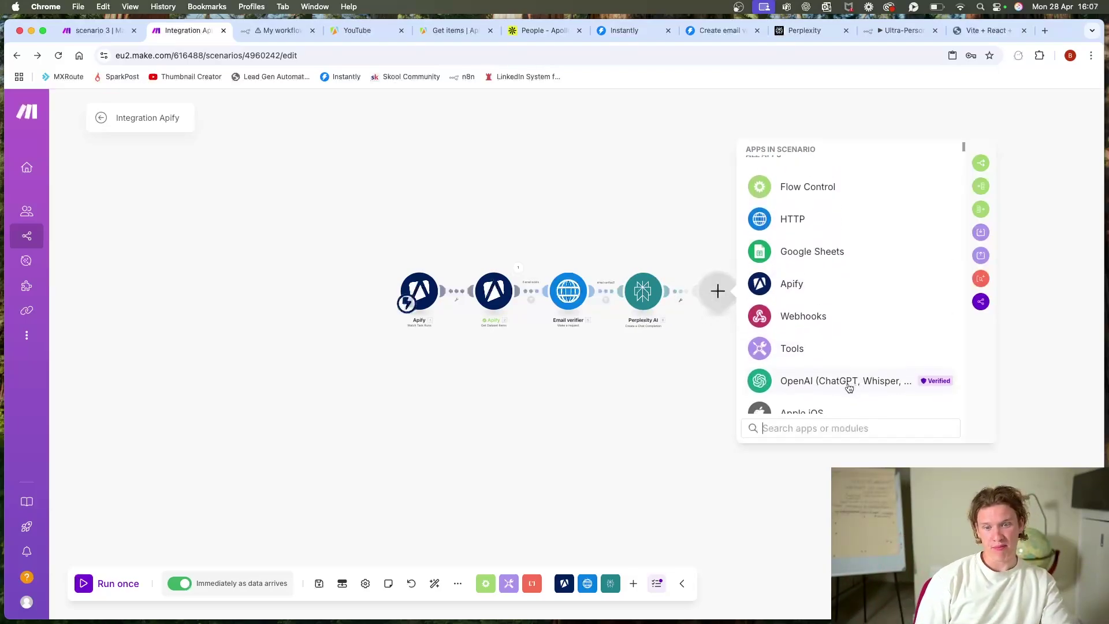
left_click(559, 444)
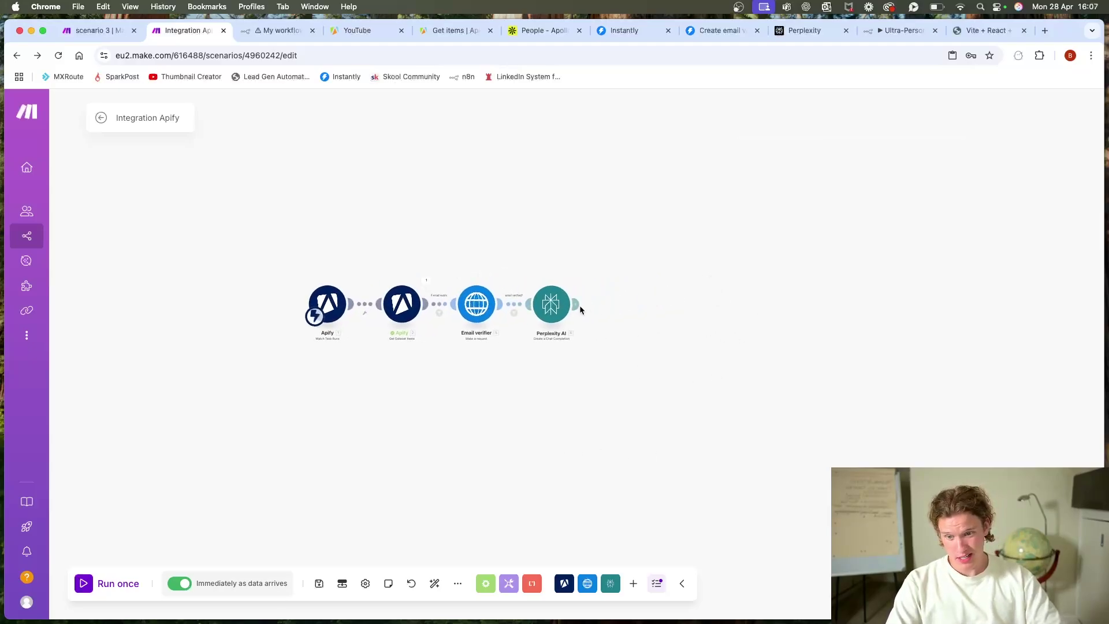
left_click(579, 306)
type("an")
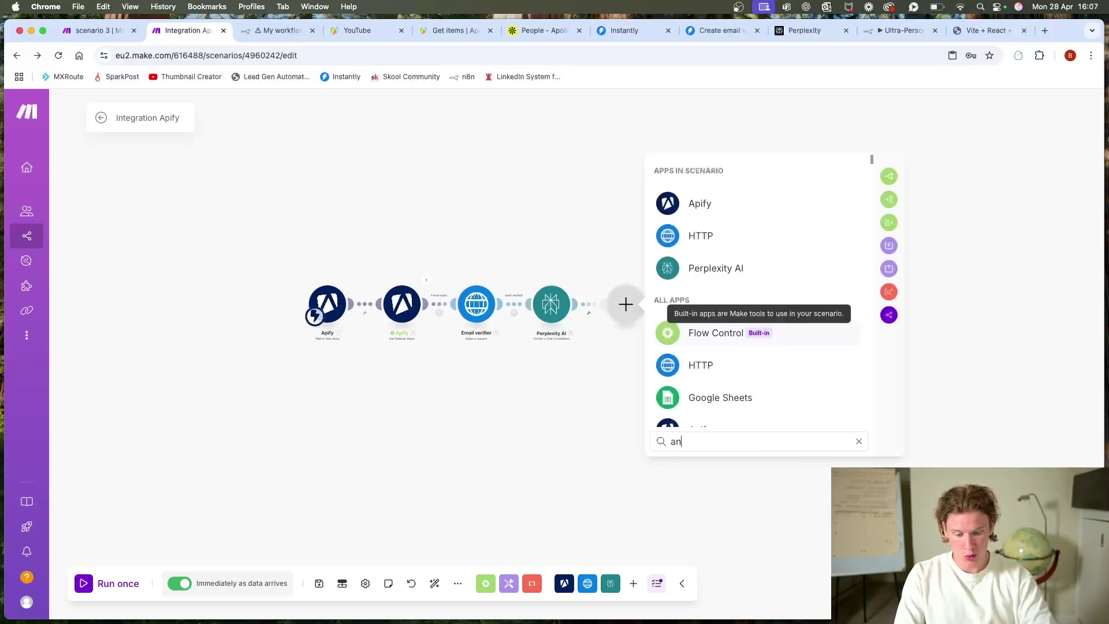
type("thro")
left_click(772, 218)
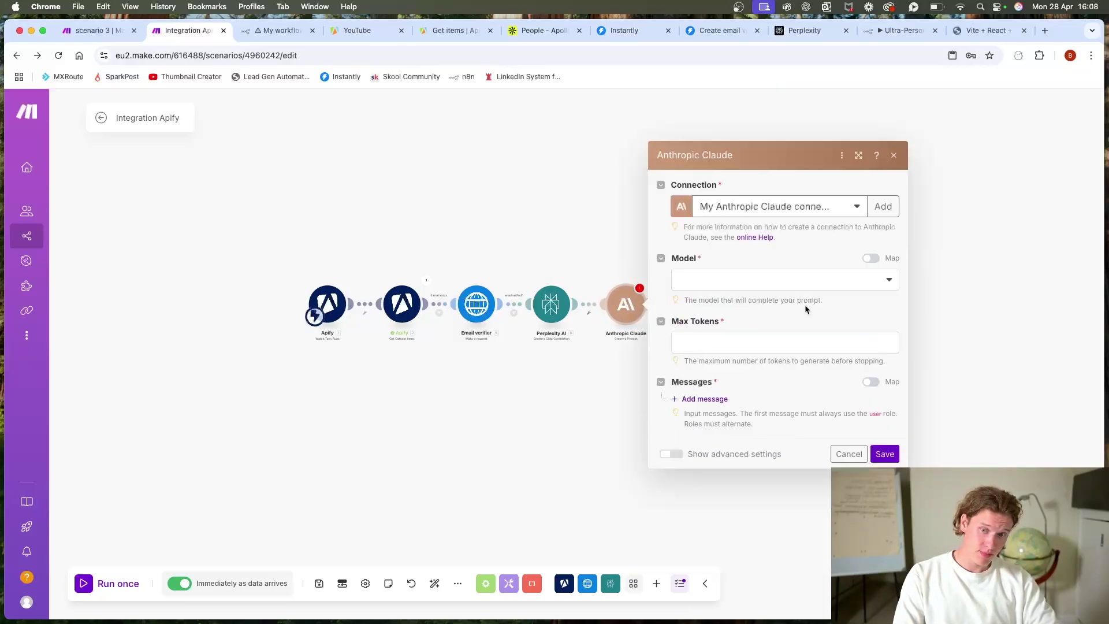
Step: Choose Claude 3.5 Haiku as the Claude model after comparing the options
left_click(777, 281)
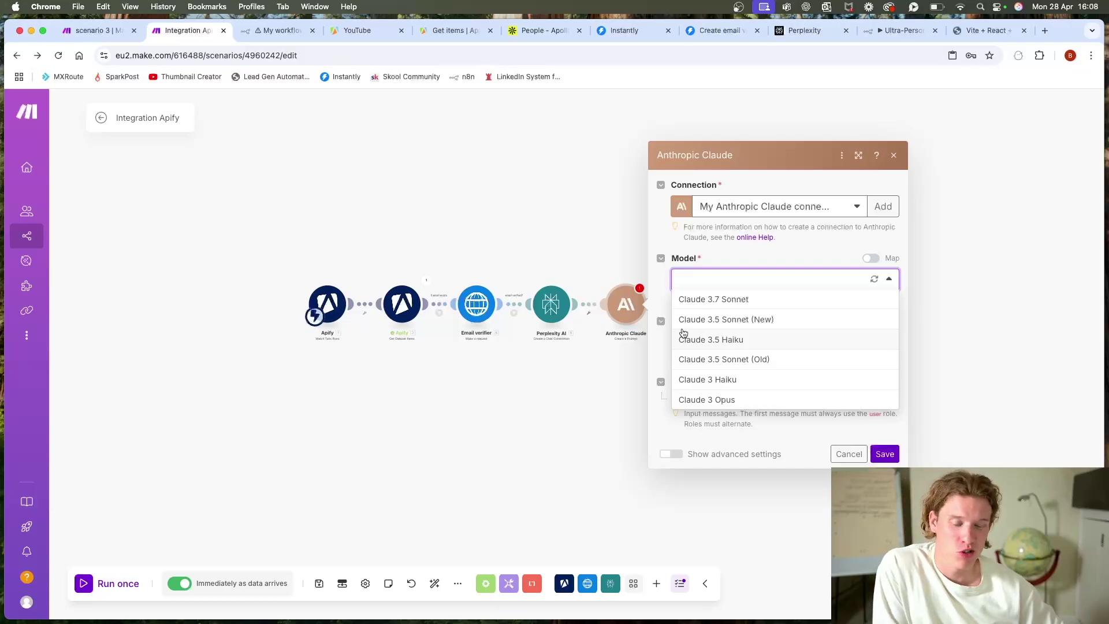
left_click(1045, 32)
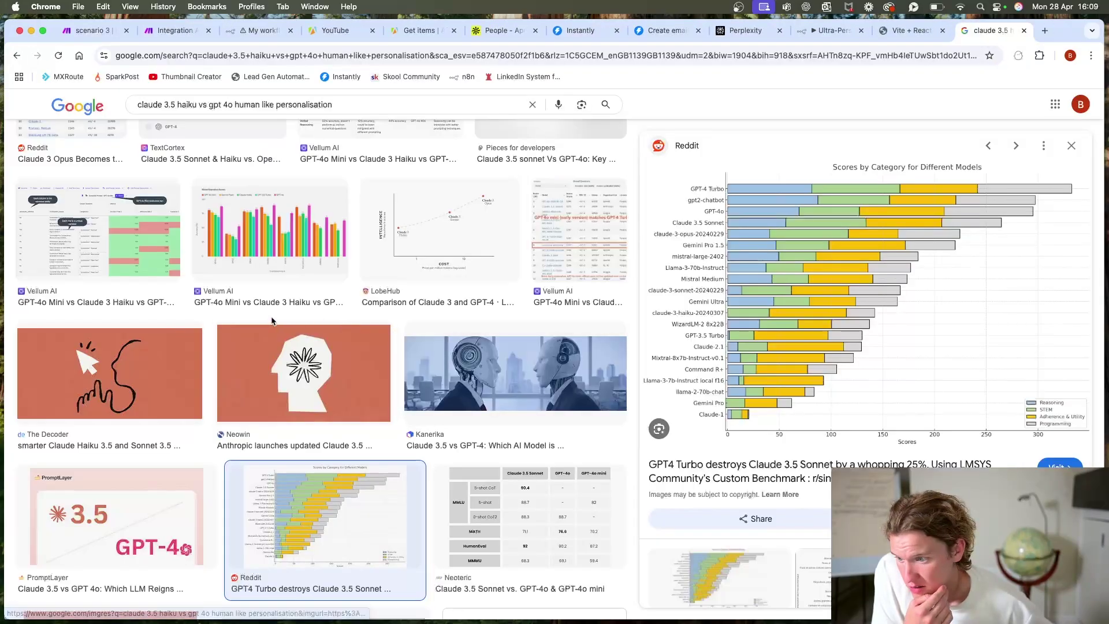
scroll(293, 314, "up", 3)
left_click(1023, 31)
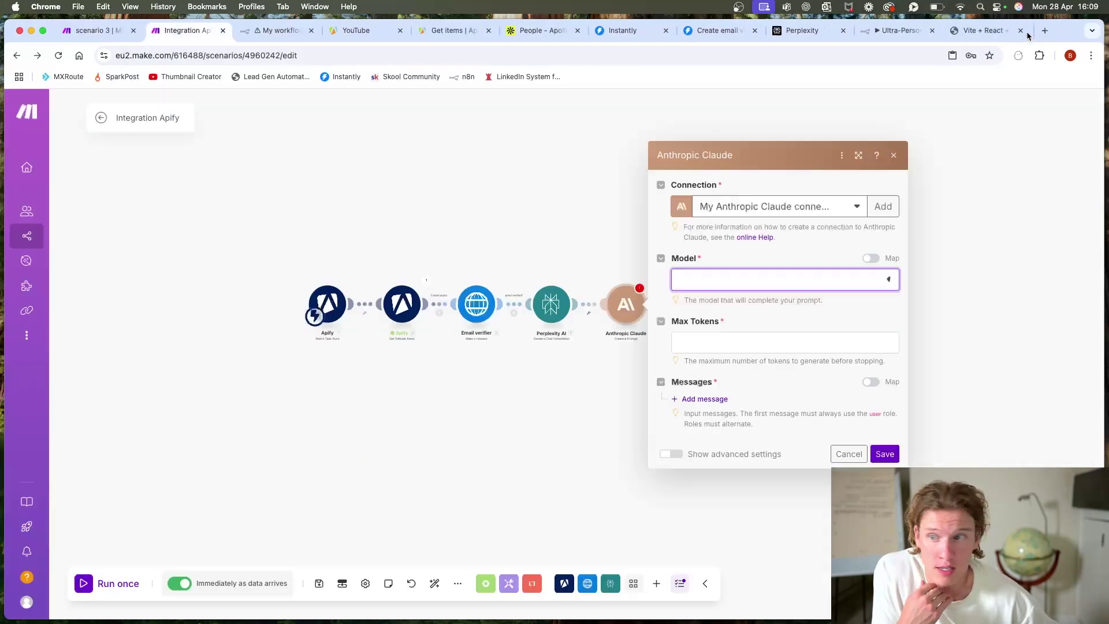
left_click(773, 283)
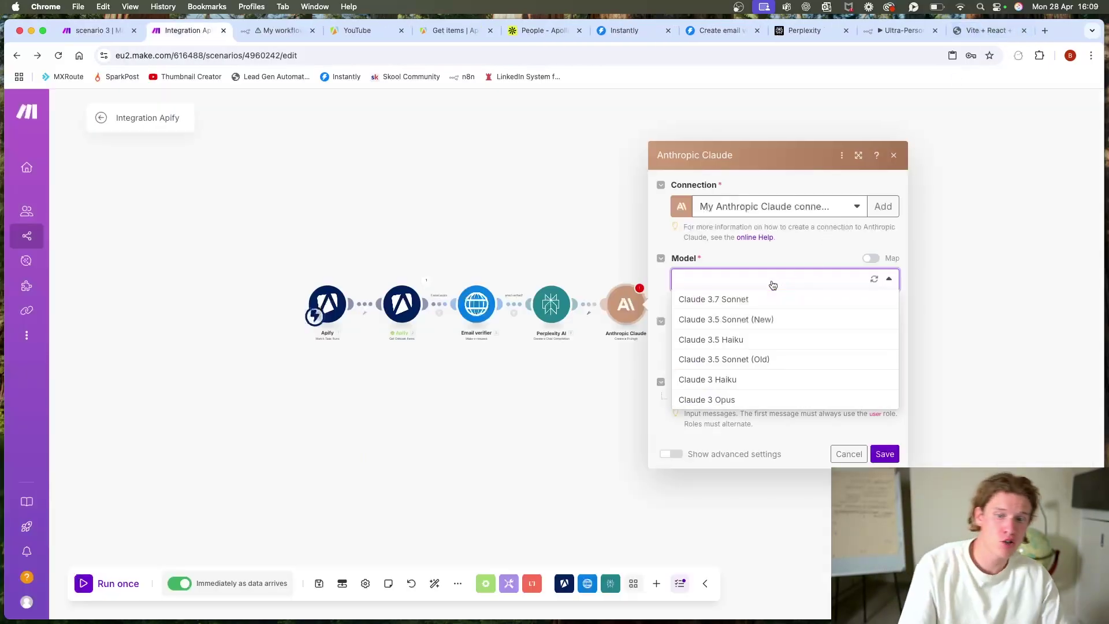
left_click(761, 346)
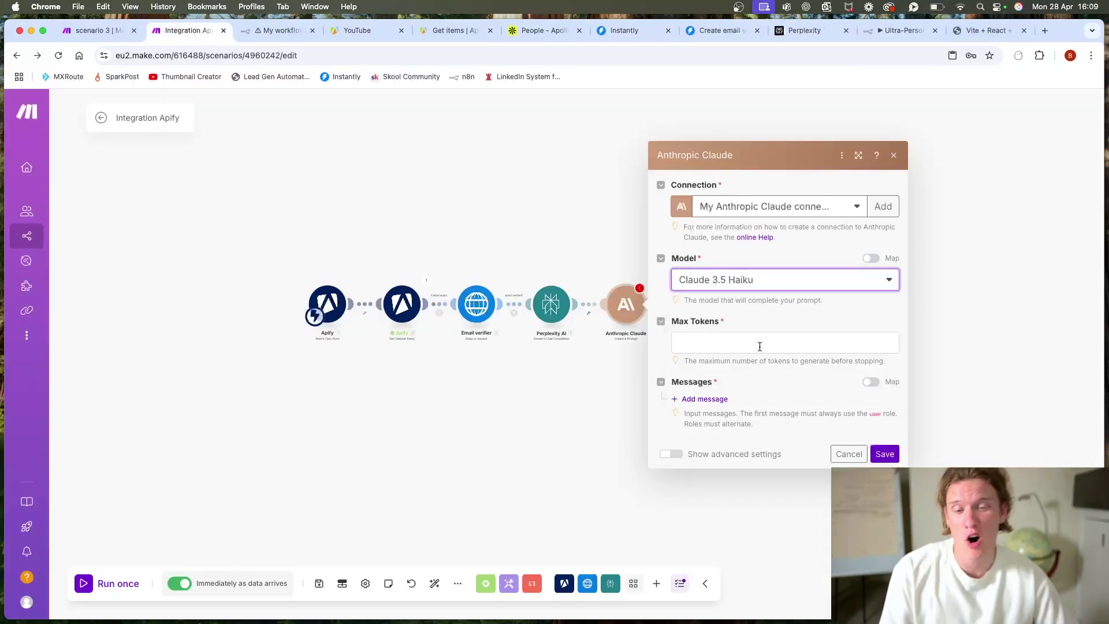
Step: Set max tokens to 1047 and add a User message starting 'You arte e an'
left_click(749, 347)
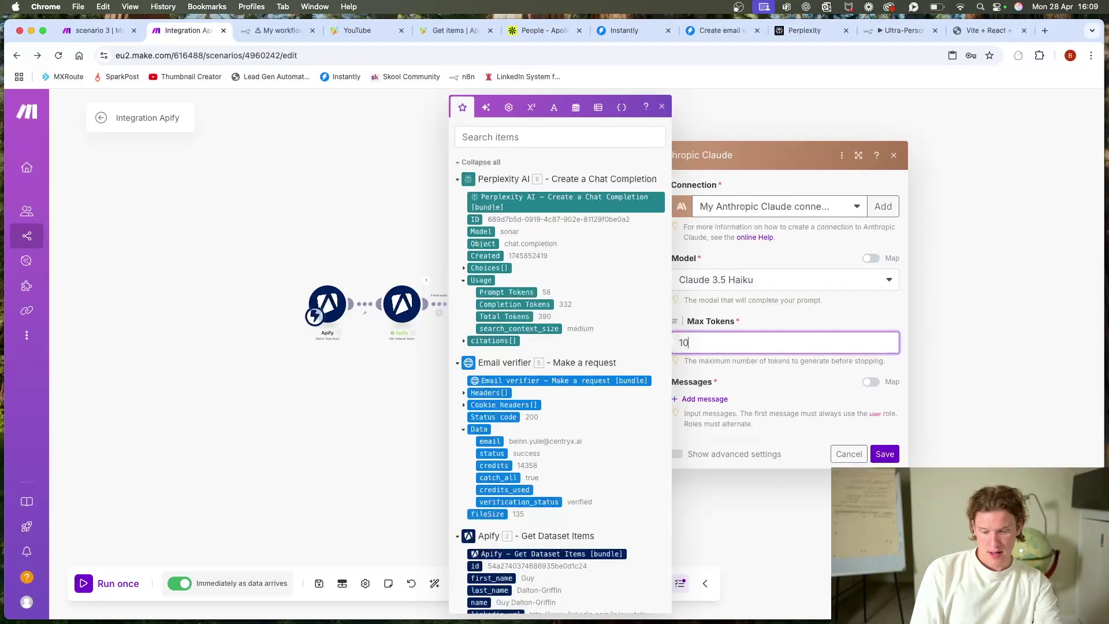
left_click(800, 404)
left_click(726, 400)
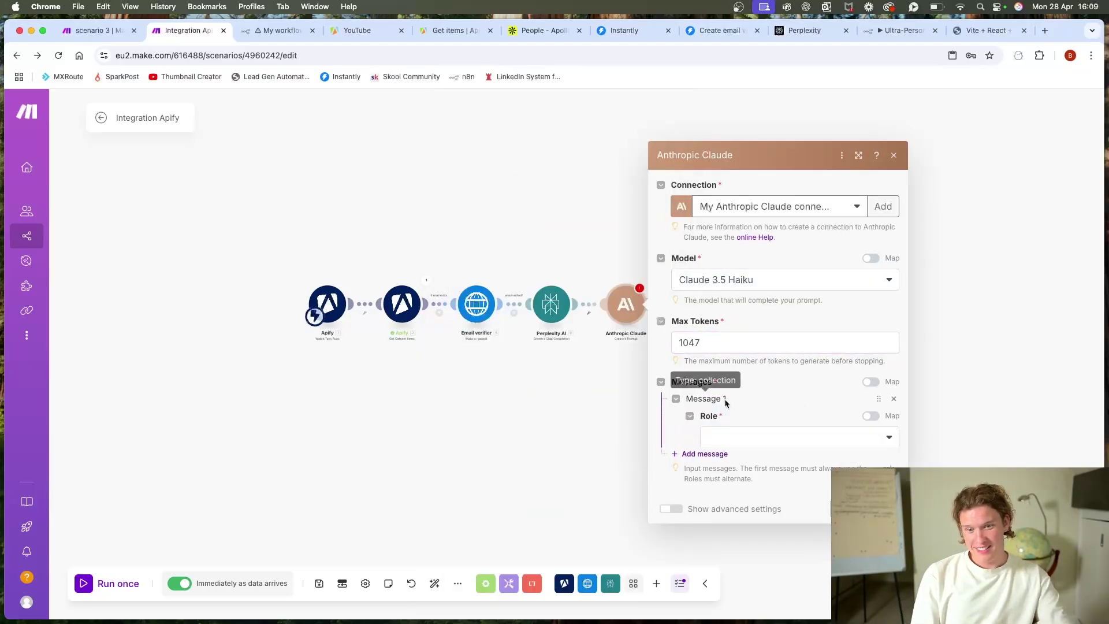
left_click(759, 399)
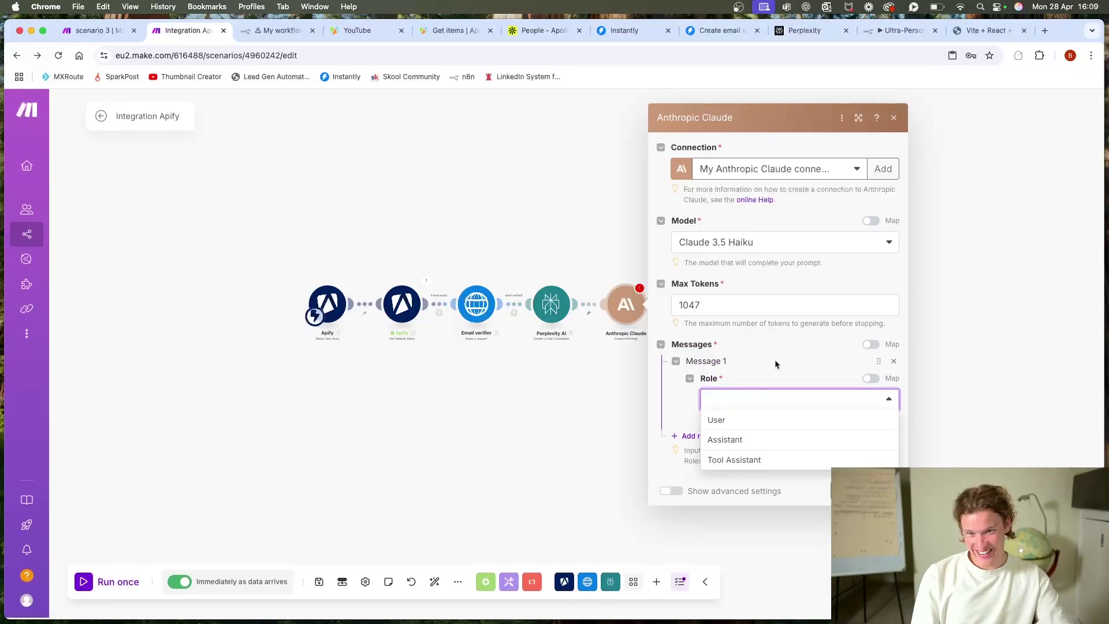
left_click(763, 422)
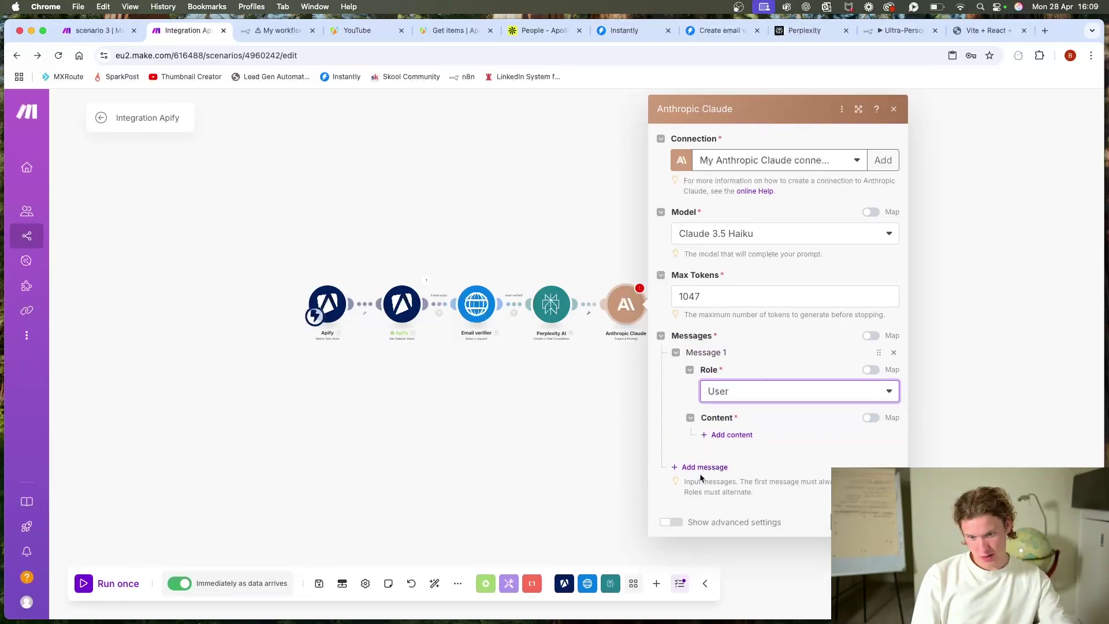
left_click(732, 434)
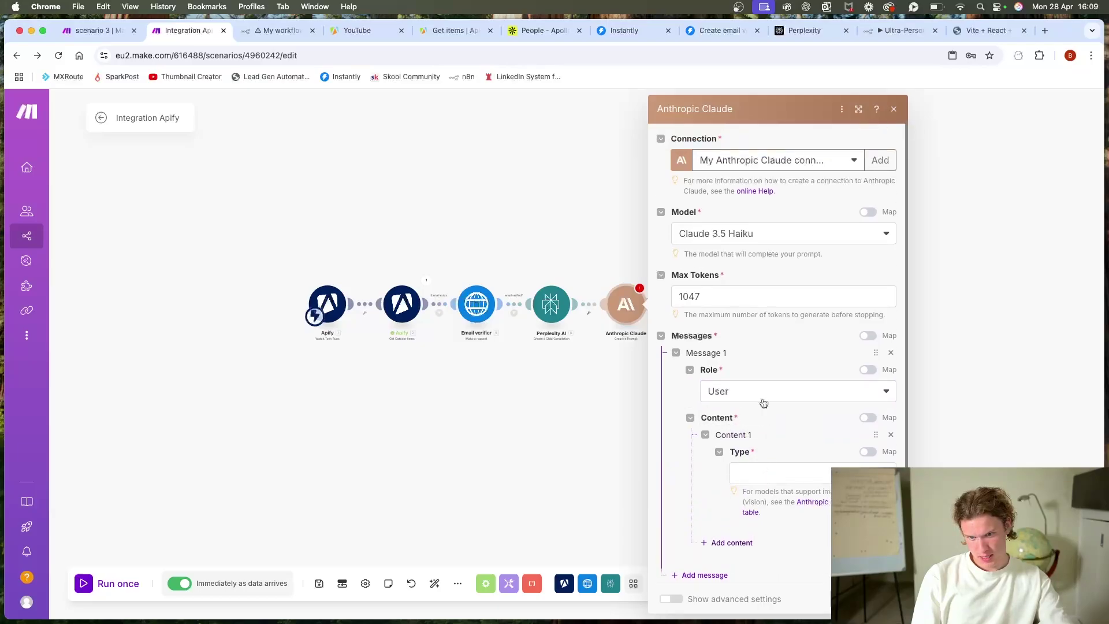
left_click(670, 599)
scroll(774, 451, "down", 5)
left_click(741, 452)
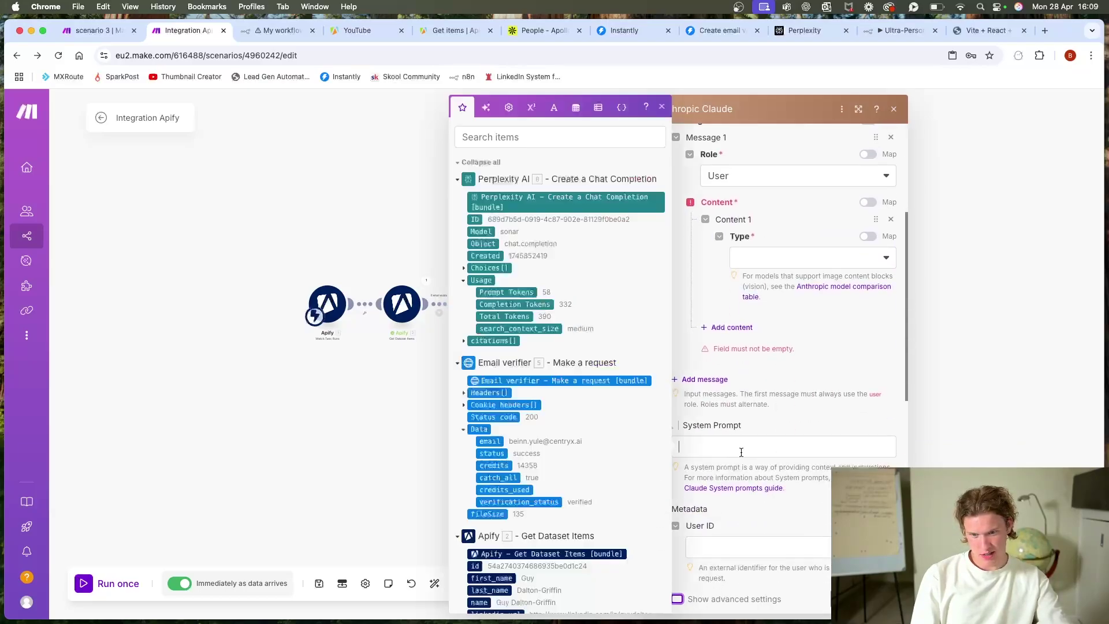
type("You arte ")
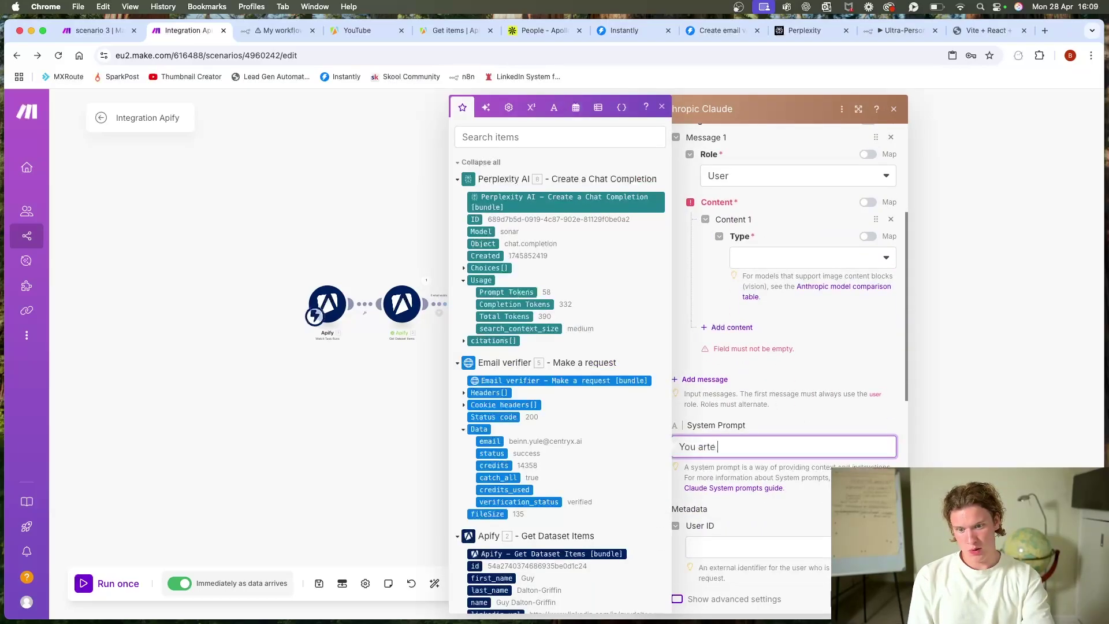
key("BackSpace")
key("BackSpace")
key("BackSpace")
type("e an intell")
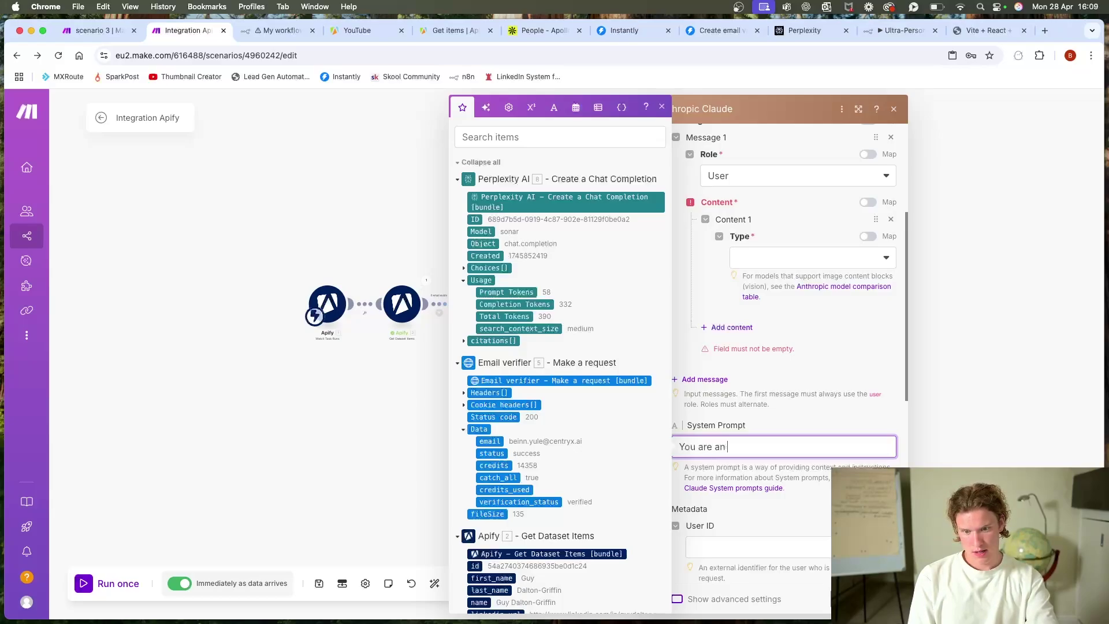
left_click(1030, 273)
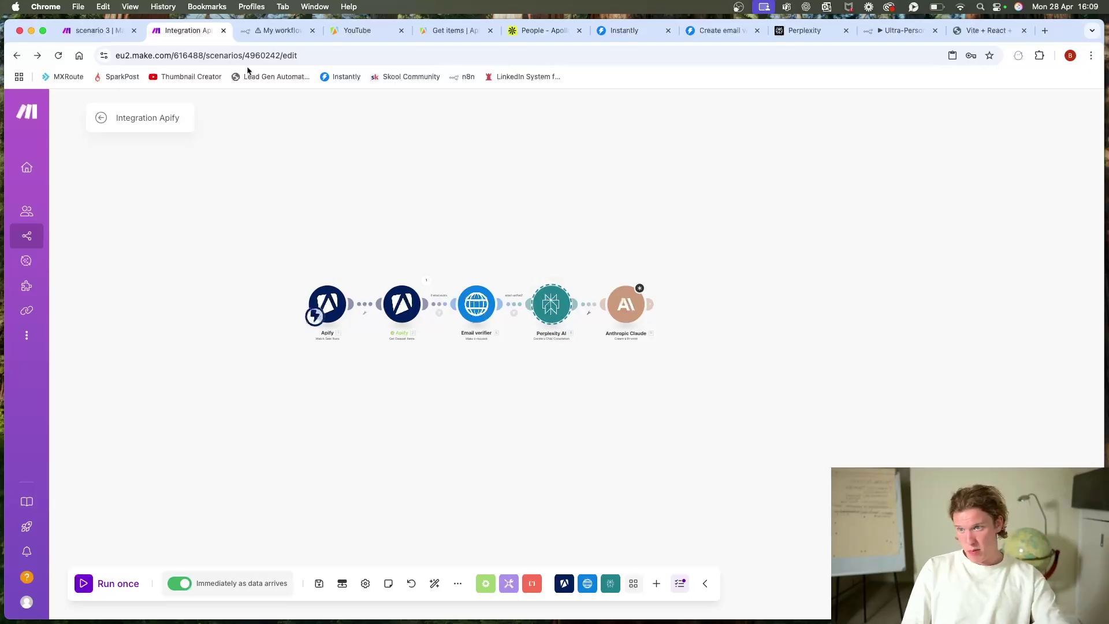
left_click(279, 30)
scroll(664, 346, "right", 3)
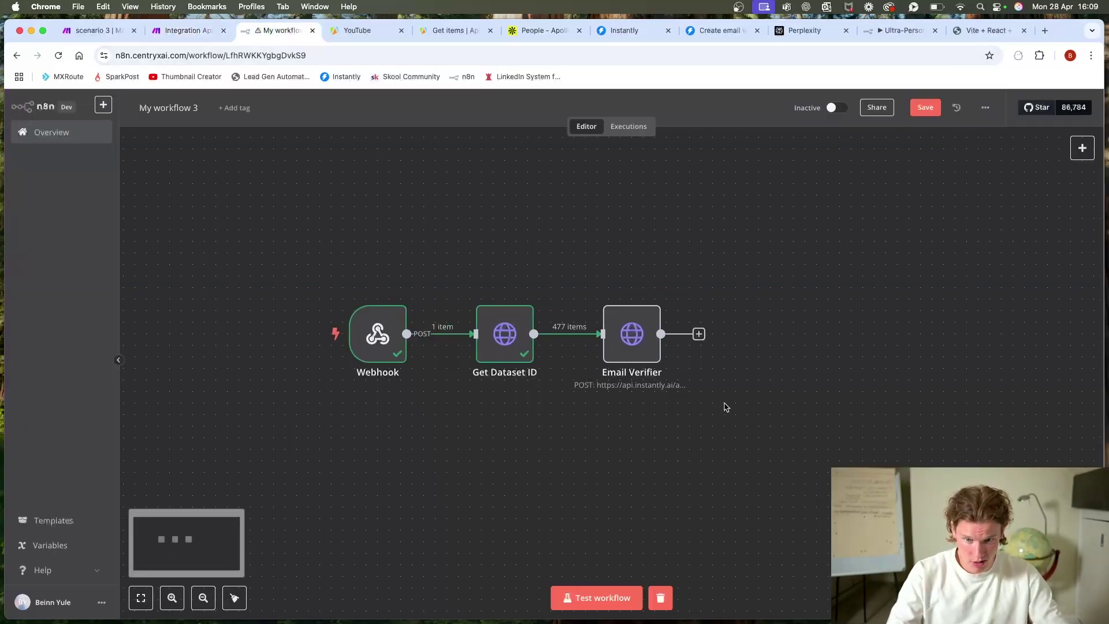
Step: Search 'http' after Email Verifier and add an HTTP Request node with method POST
left_click(693, 335)
type("pepl")
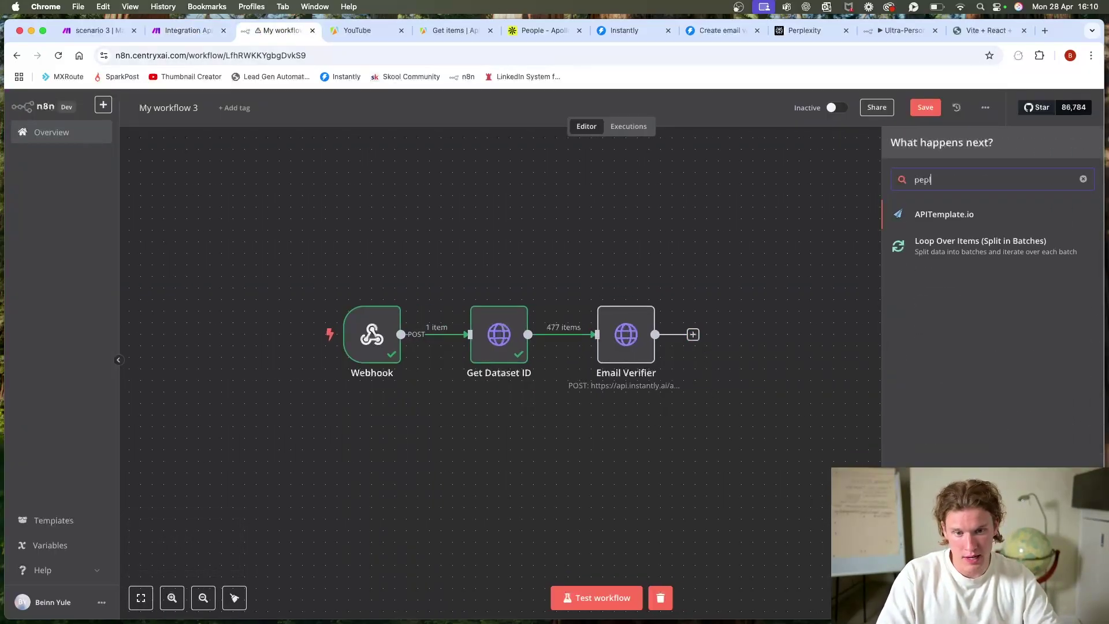
key("BackSpace")
key("BackSpace")
type("rpl")
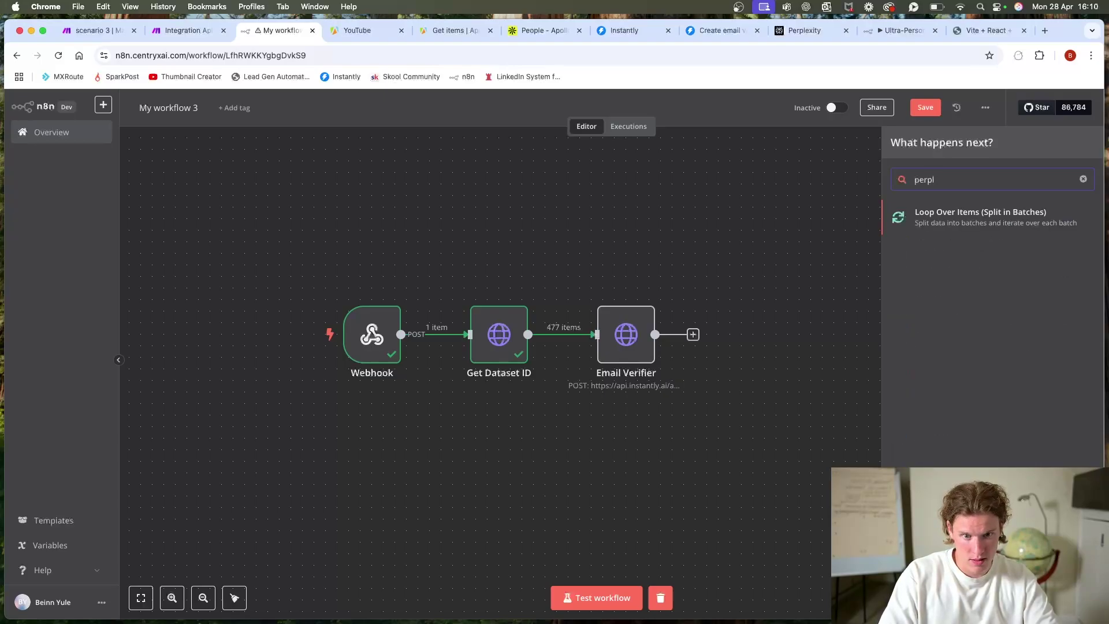
key("BackSpace")
key("BackSpace")
key("BackSpace")
key("BackSpace")
key("BackSpace")
type("http")
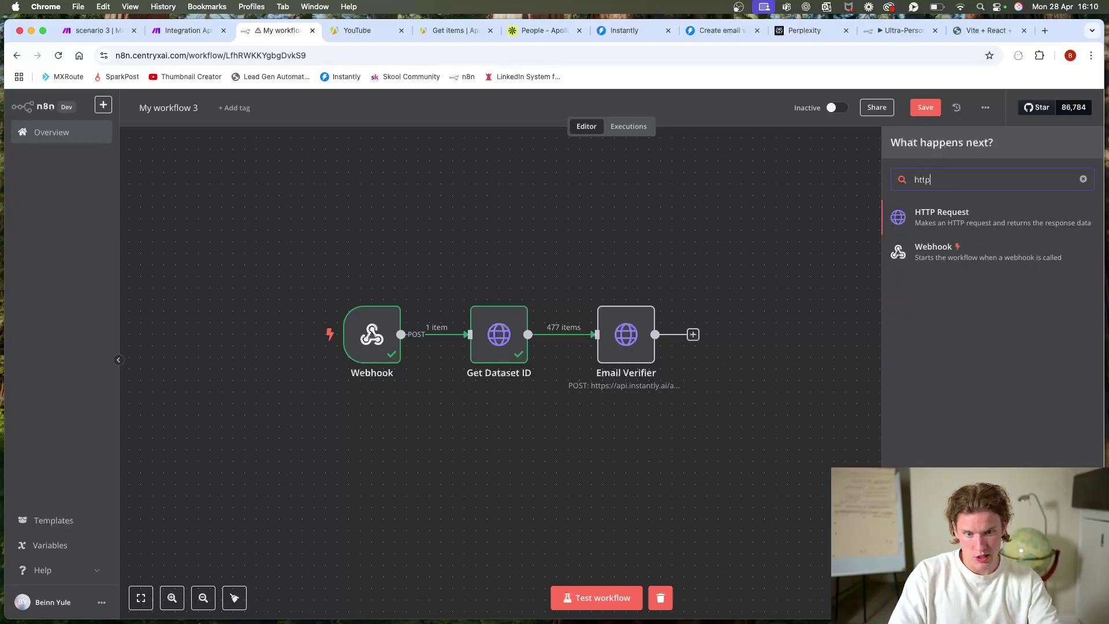
left_click(971, 224)
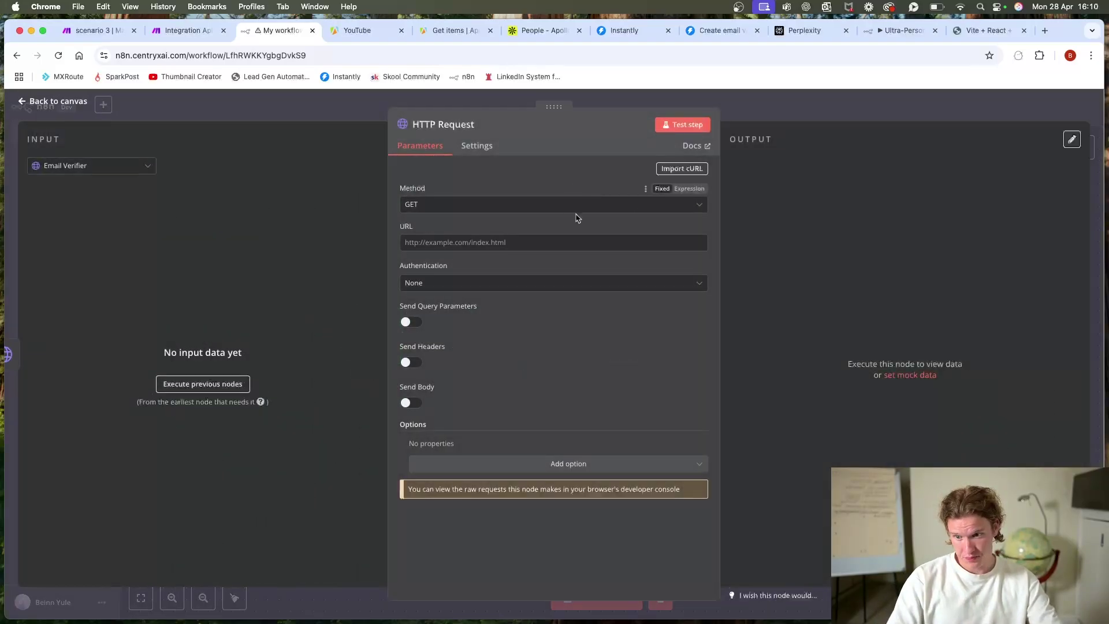
left_click(495, 210)
left_click(483, 332)
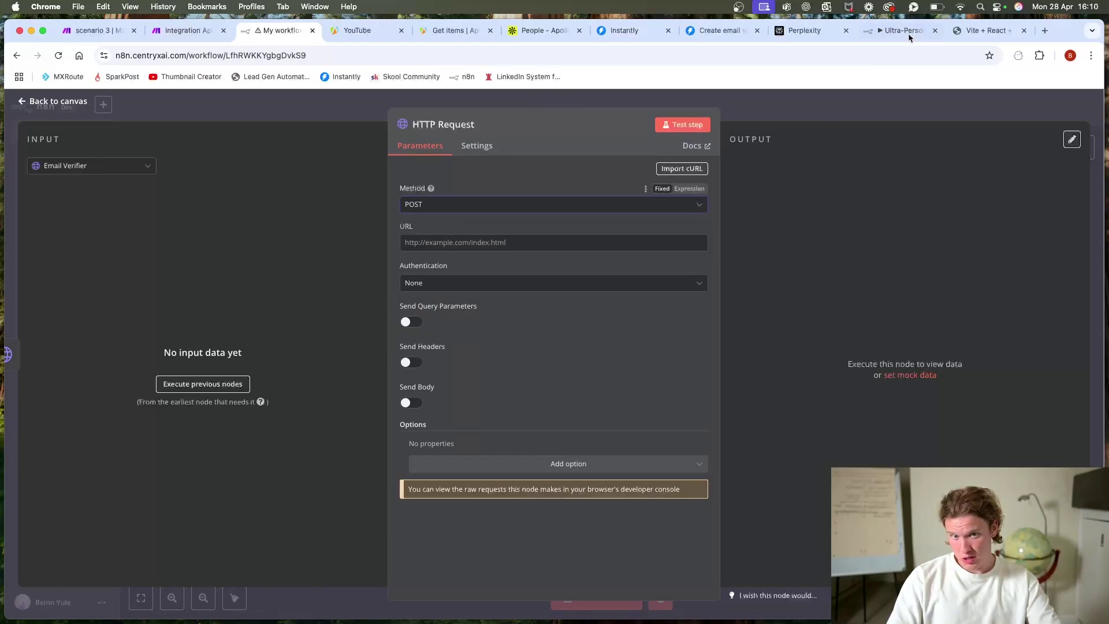
left_click(1029, 32)
Step: Search 'perplexity pai docs' and select the endpoint URL on the Chat Completions reference
left_click(493, 57)
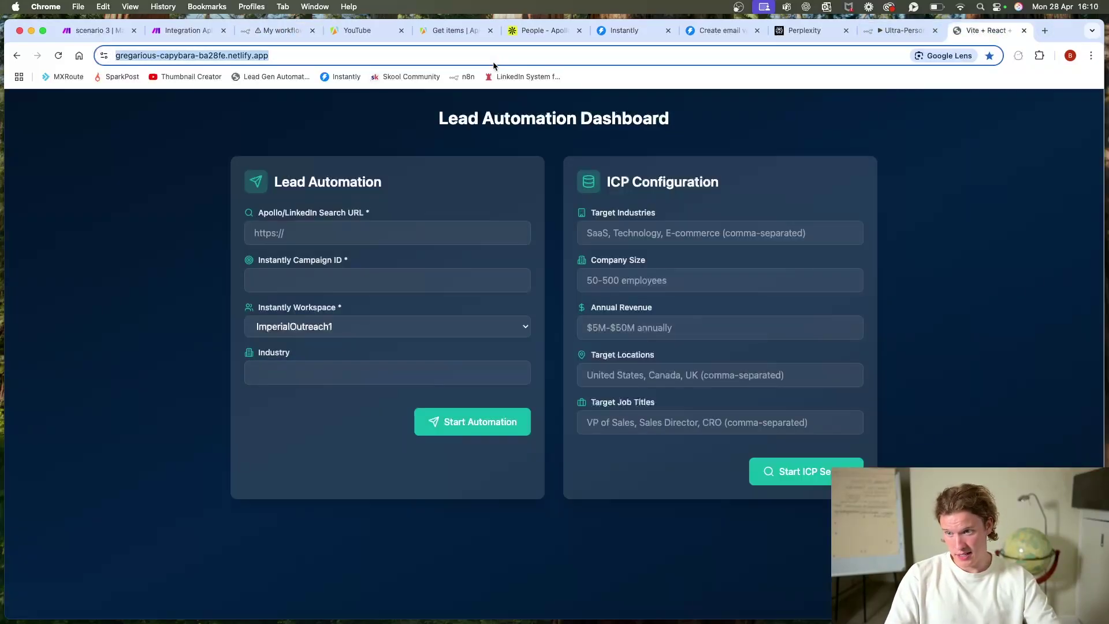
type("perplexity pai")
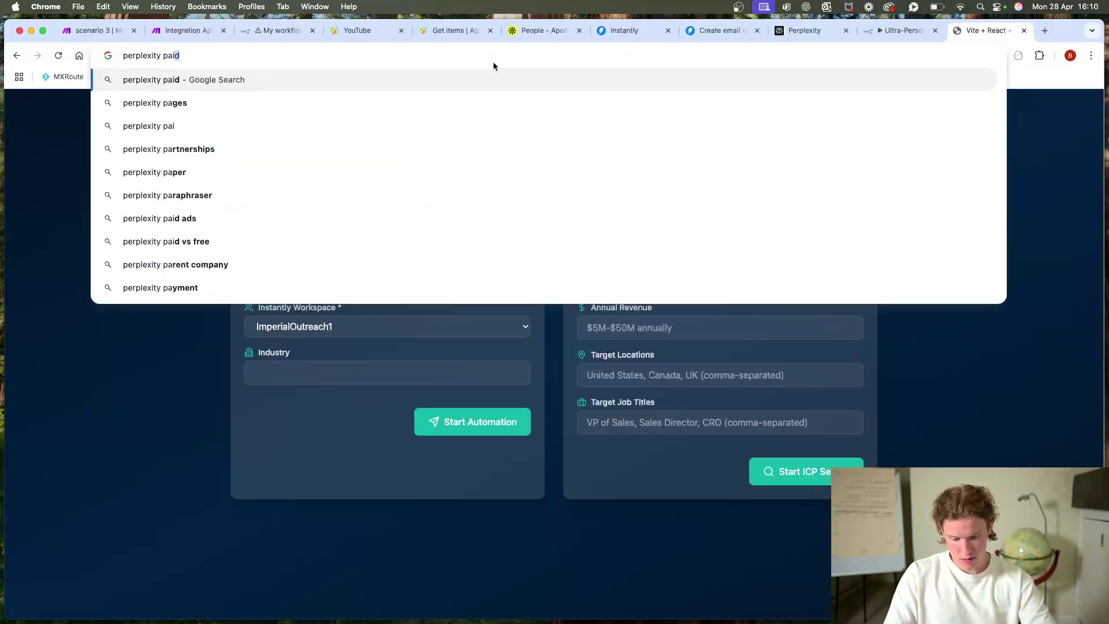
type(" docs")
key("Return")
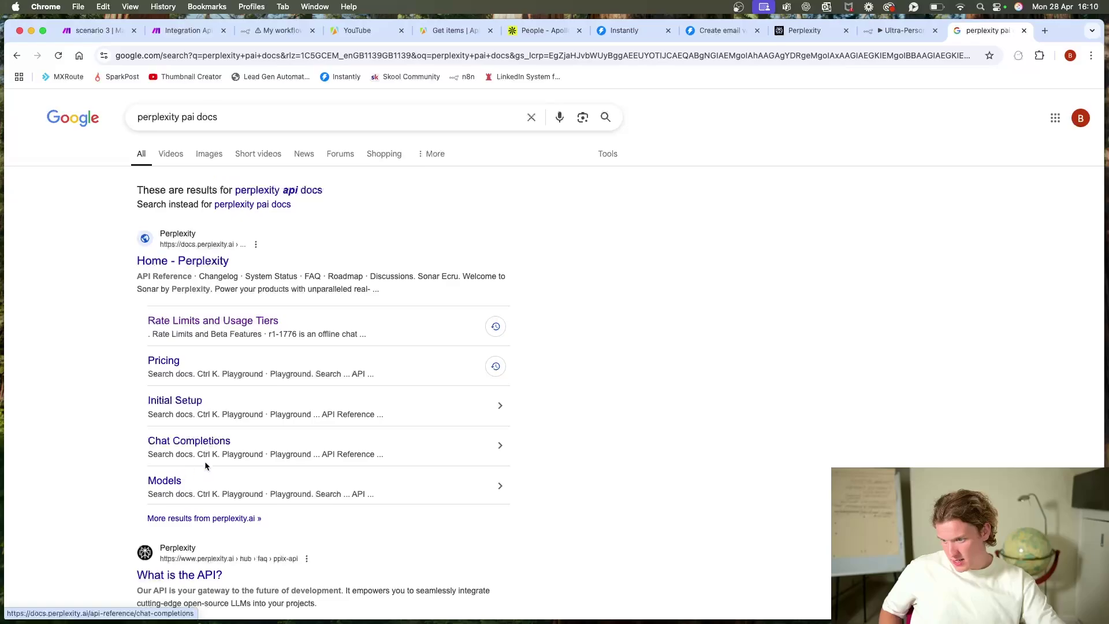
scroll(227, 460, "down", 2)
left_click(224, 462)
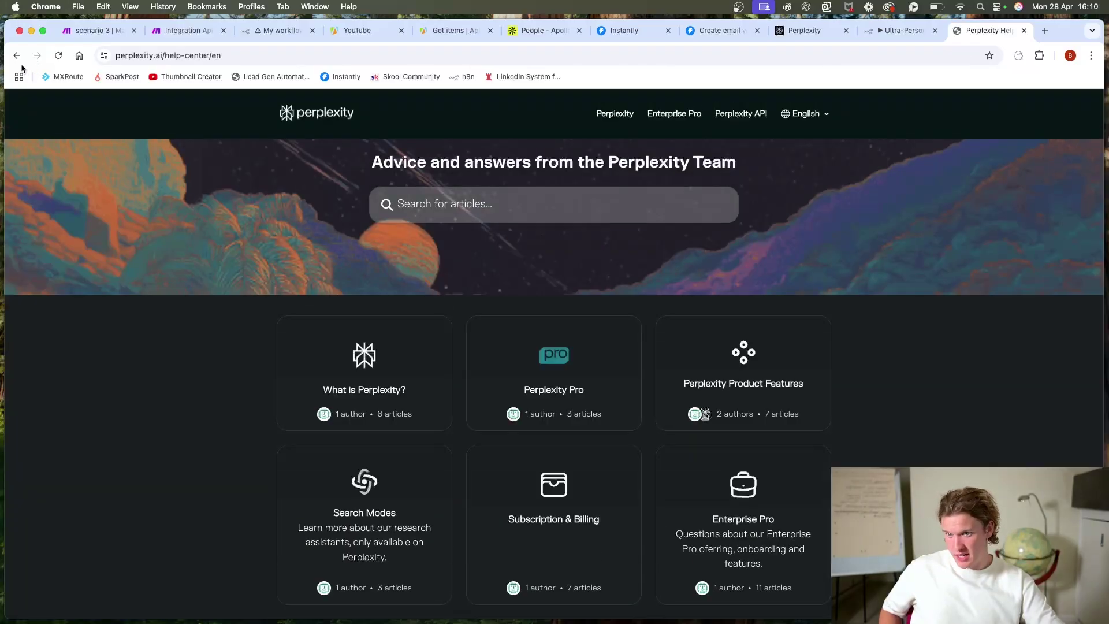
left_click(20, 62)
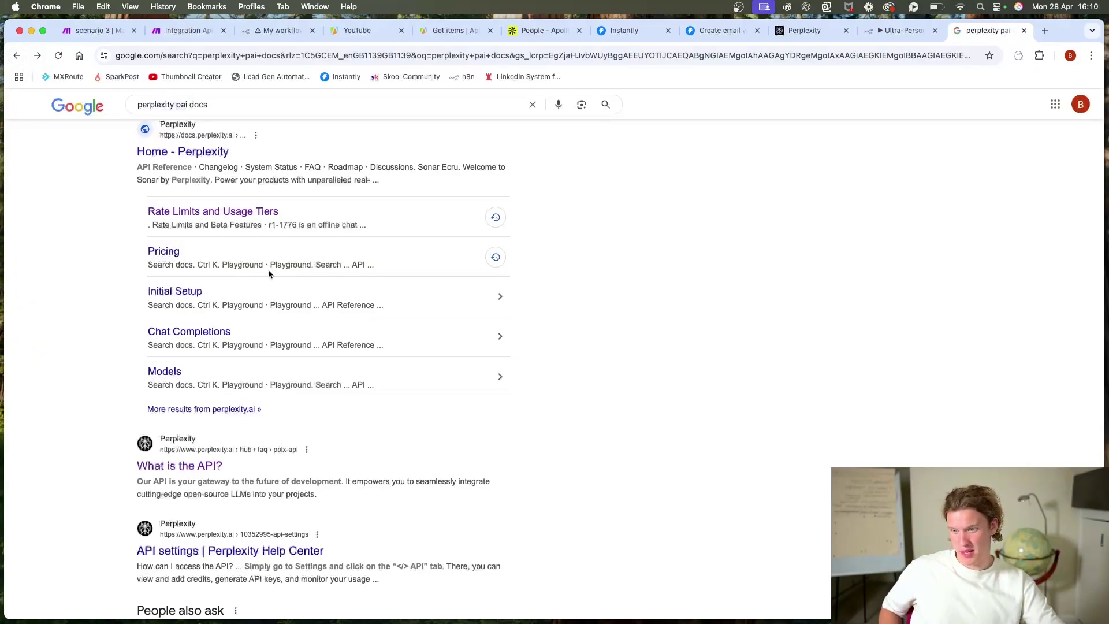
left_click(191, 153)
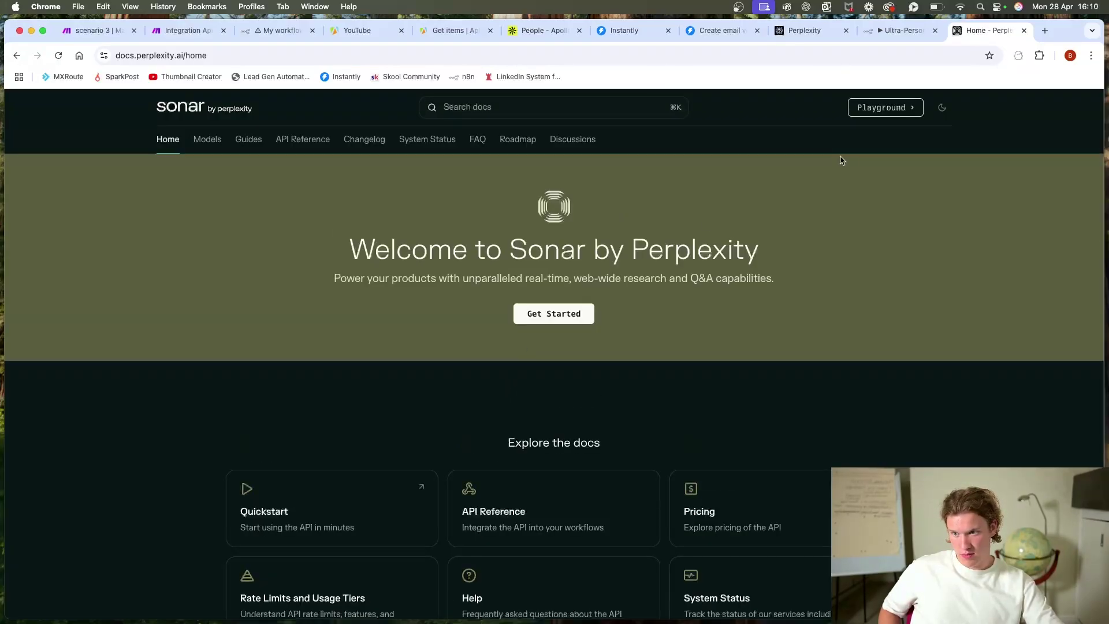
left_click(303, 139)
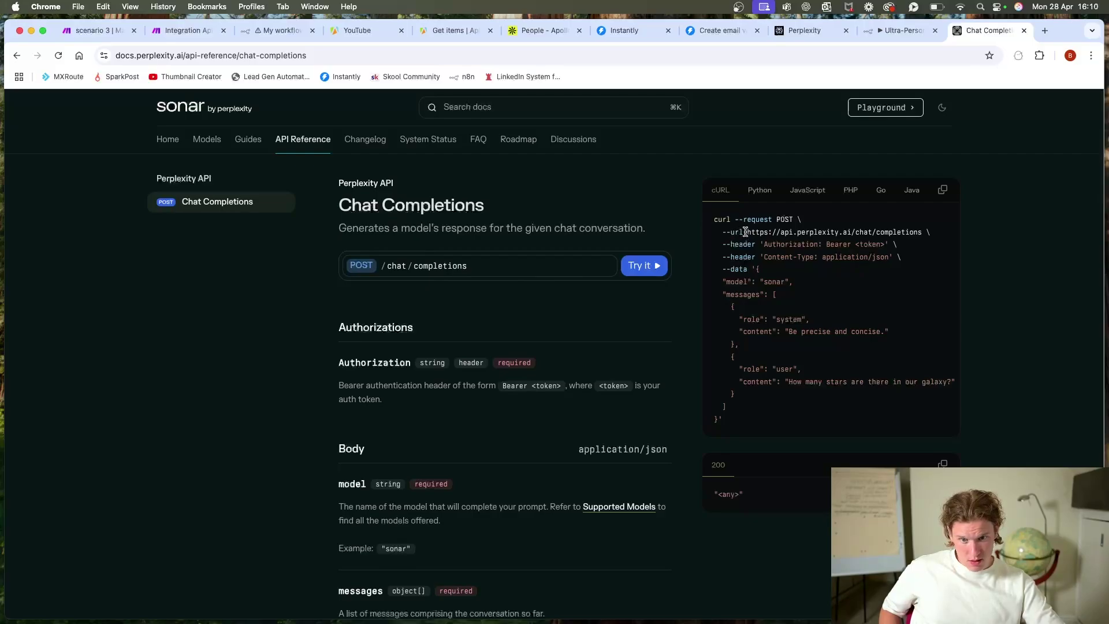
left_click_drag(746, 231, 922, 231)
key("super+c")
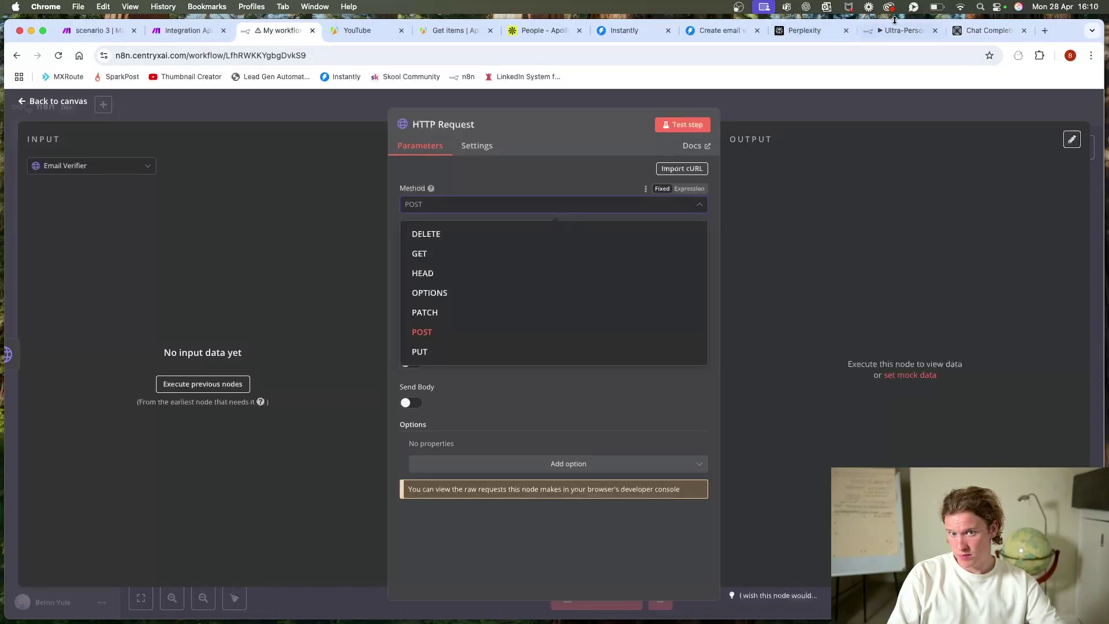
Step: Keep POST, paste the Perplexity chat completions URL, and turn on Send Headers
left_click(935, 30)
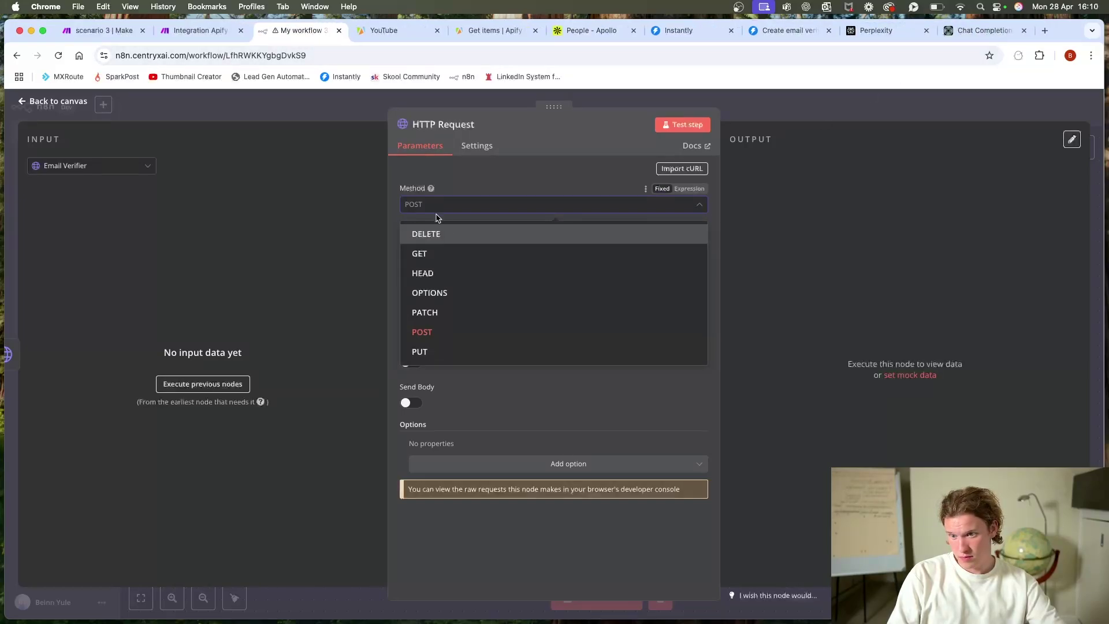
left_click(460, 335)
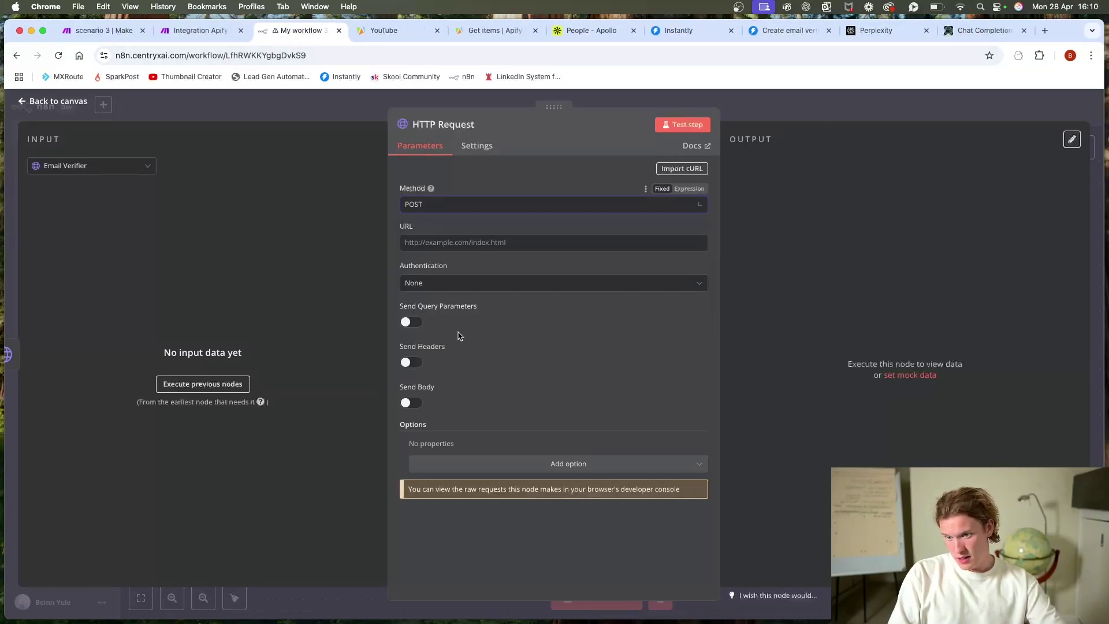
left_click(449, 242)
key("super+v")
left_click(411, 362)
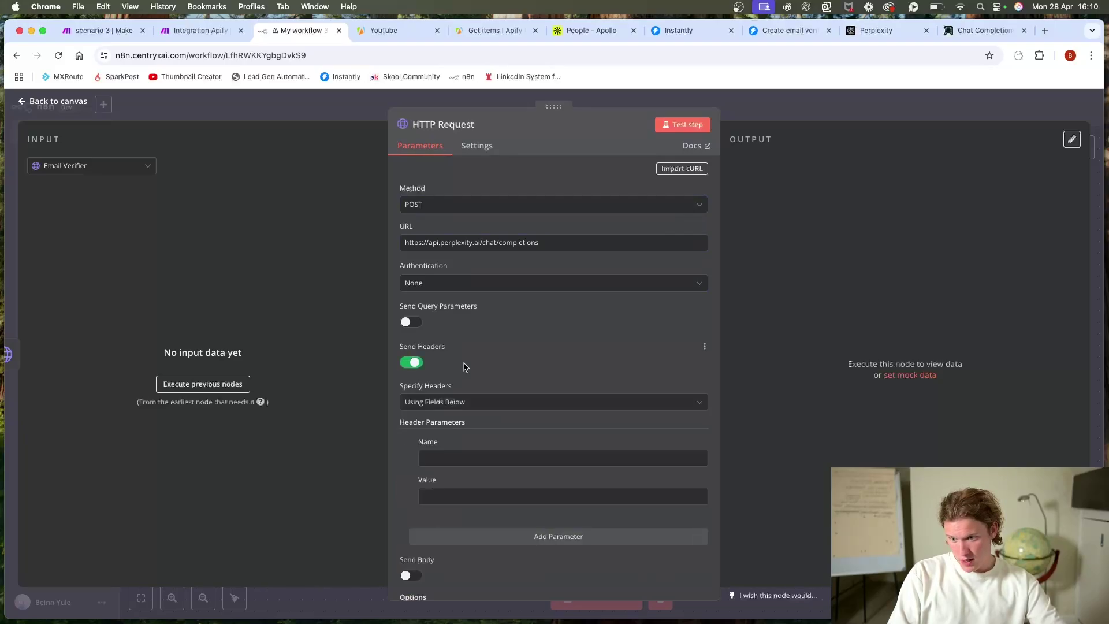
scroll(411, 362, "down", 3)
Step: Turn on Send Body and paste the docs' sample request body as JSON
left_click(981, 30)
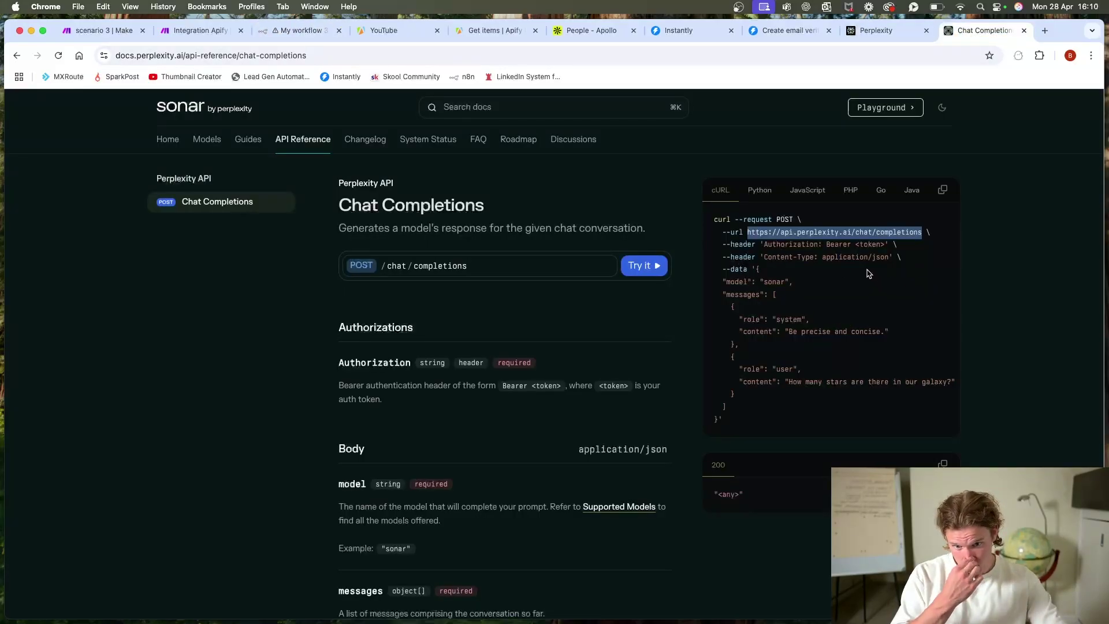
left_click_drag(754, 268, 719, 419)
key("super+c")
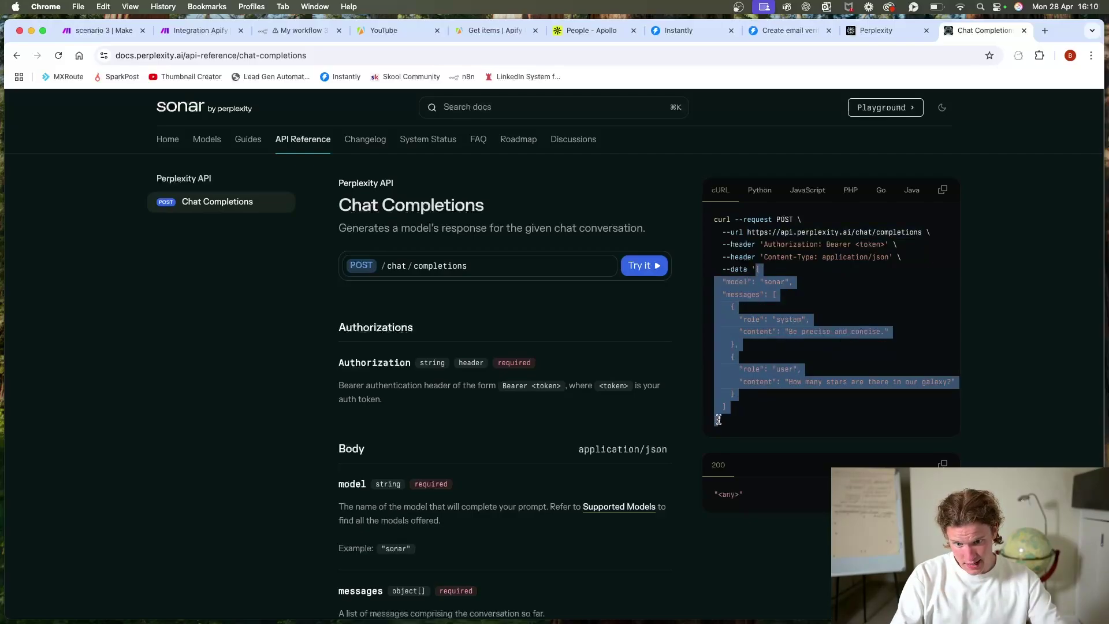
left_click(306, 30)
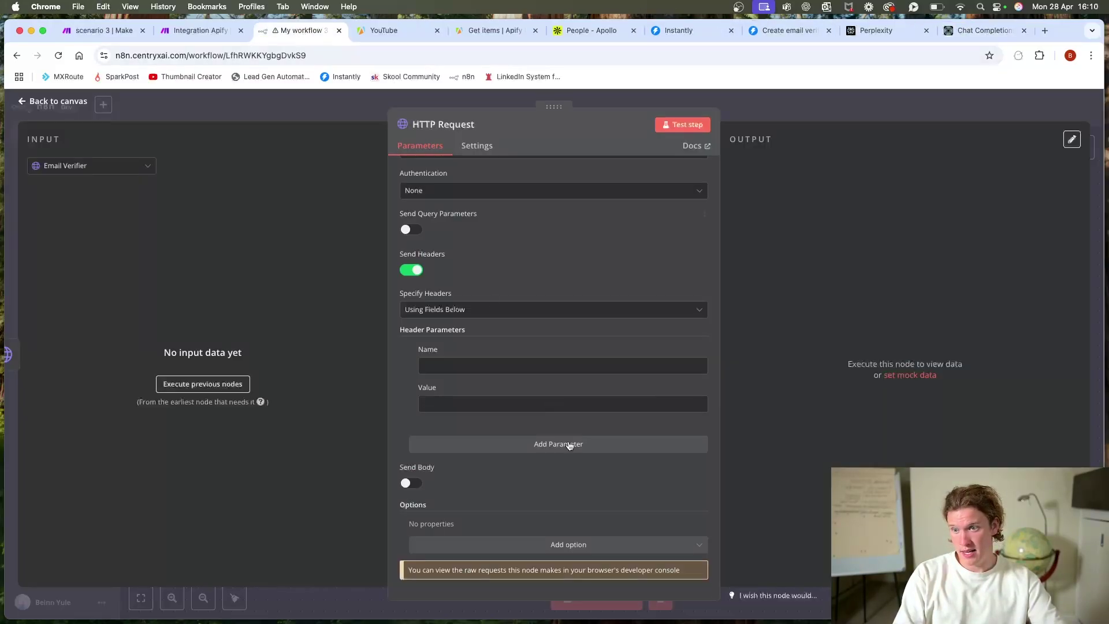
left_click(404, 481)
scroll(463, 408, "down", 4)
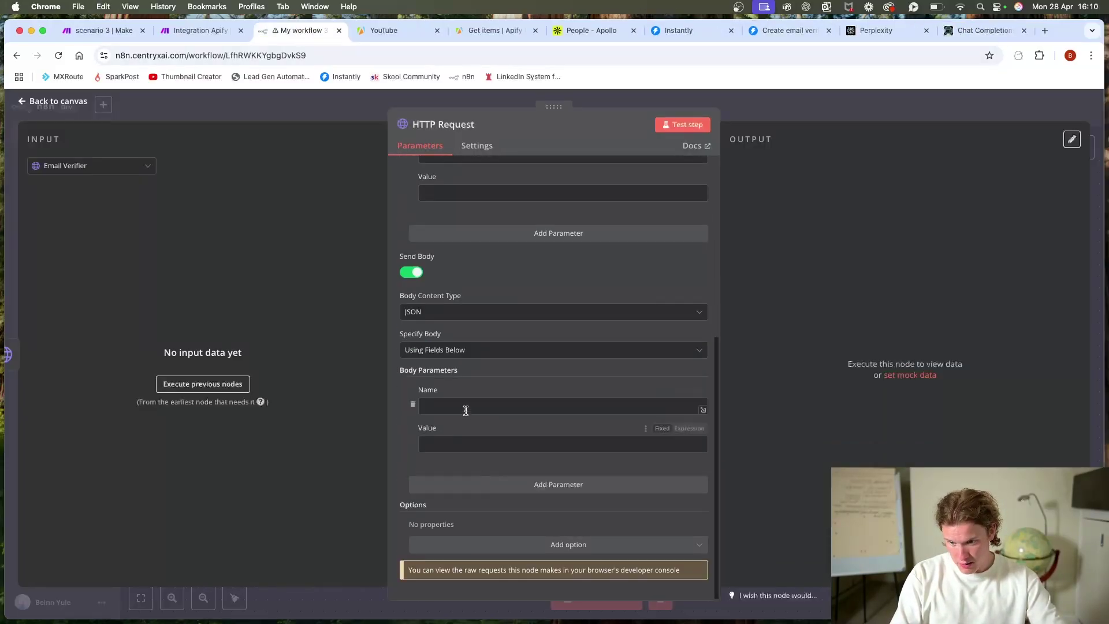
left_click(482, 350)
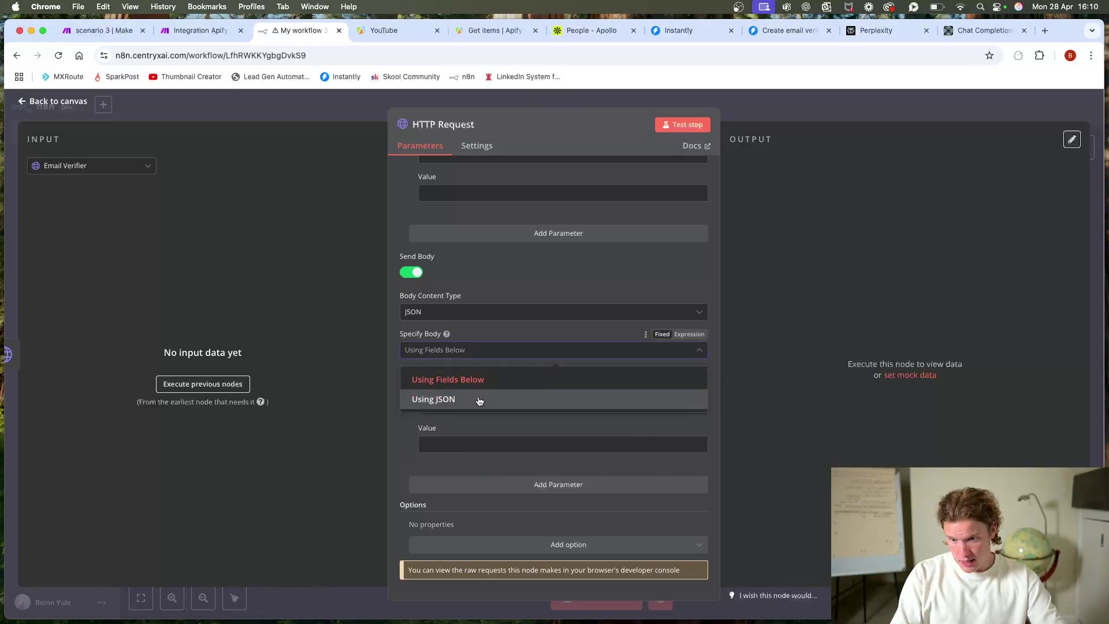
left_click(477, 399)
left_click(462, 467)
key("super+v")
Step: Delete the system message and clear the user message content in the JSON body
scroll(508, 451, "down", 2)
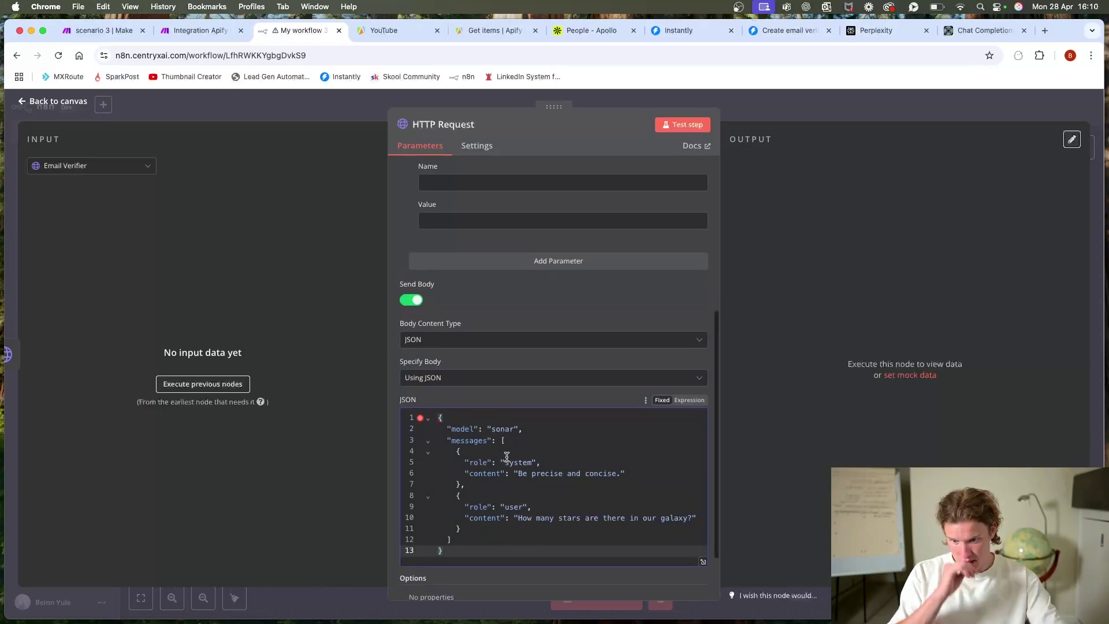
scroll(548, 434, "down", 2)
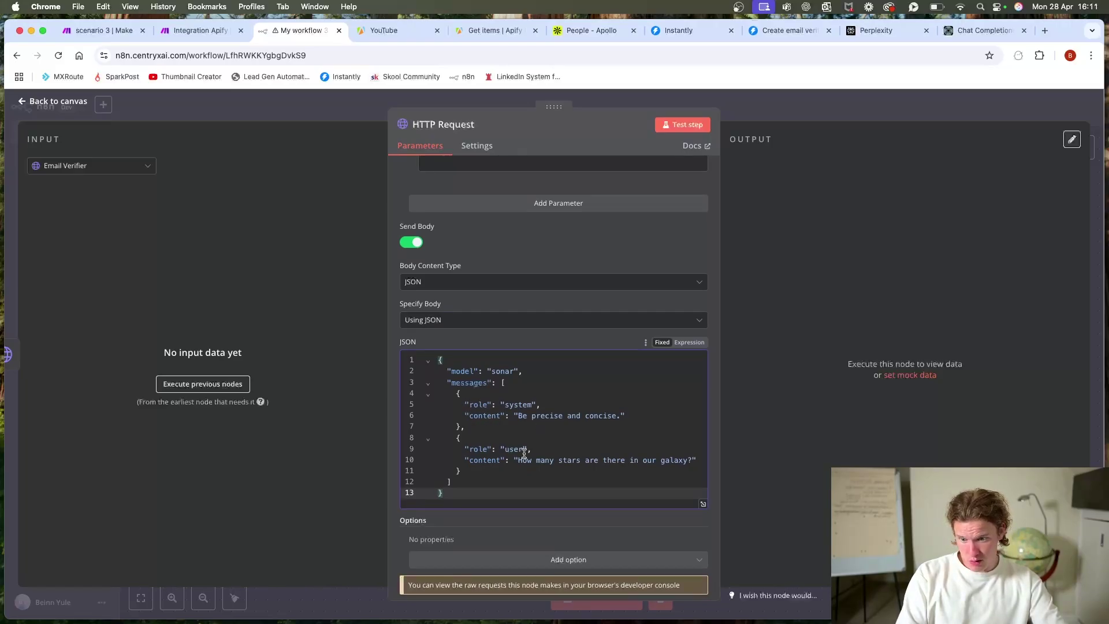
left_click_drag(475, 431, 386, 389)
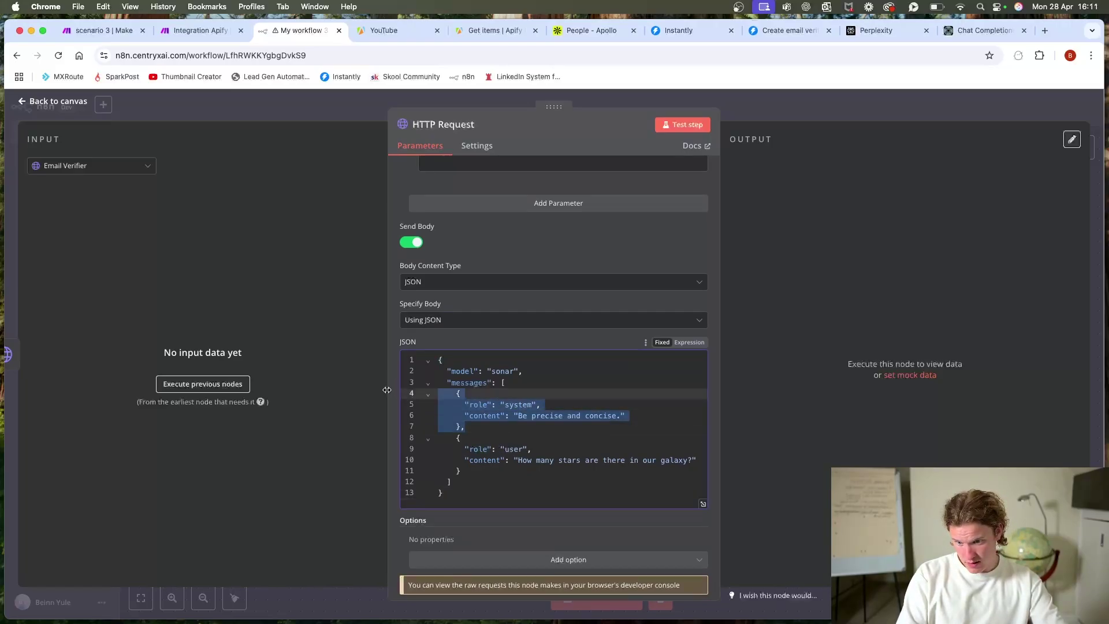
key("BackSpace")
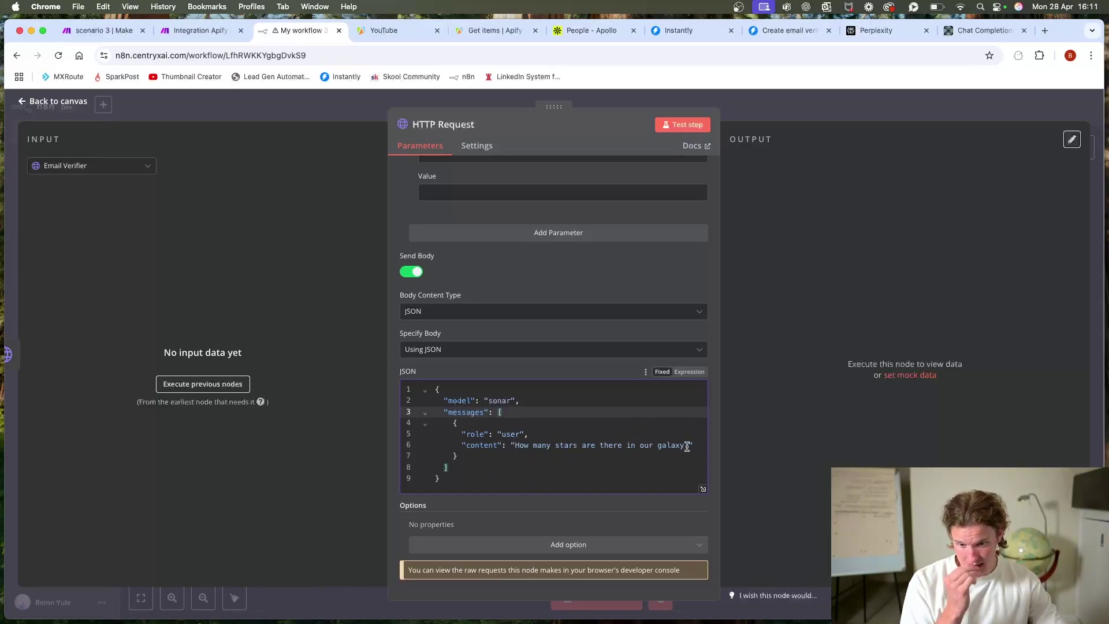
left_click_drag(686, 447, 520, 445)
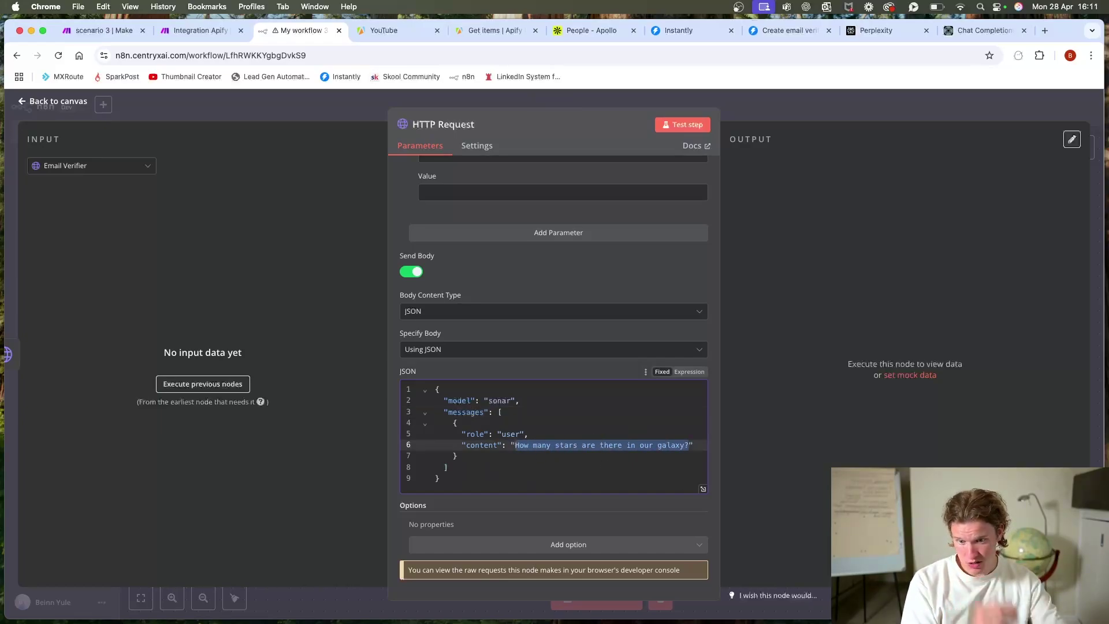
key("BackSpace")
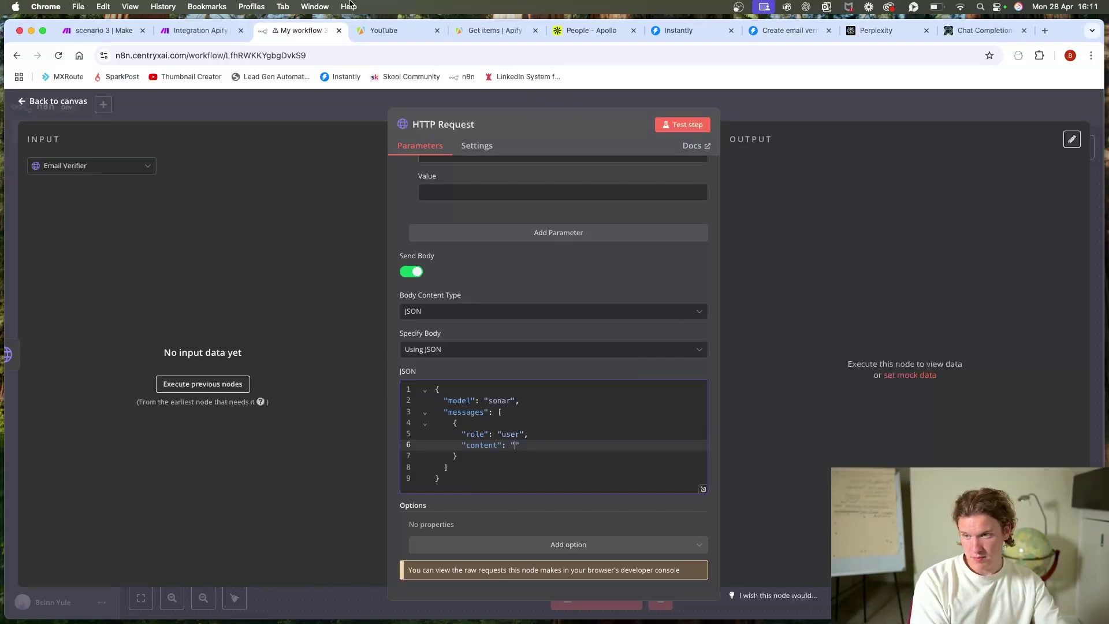
left_click(218, 384)
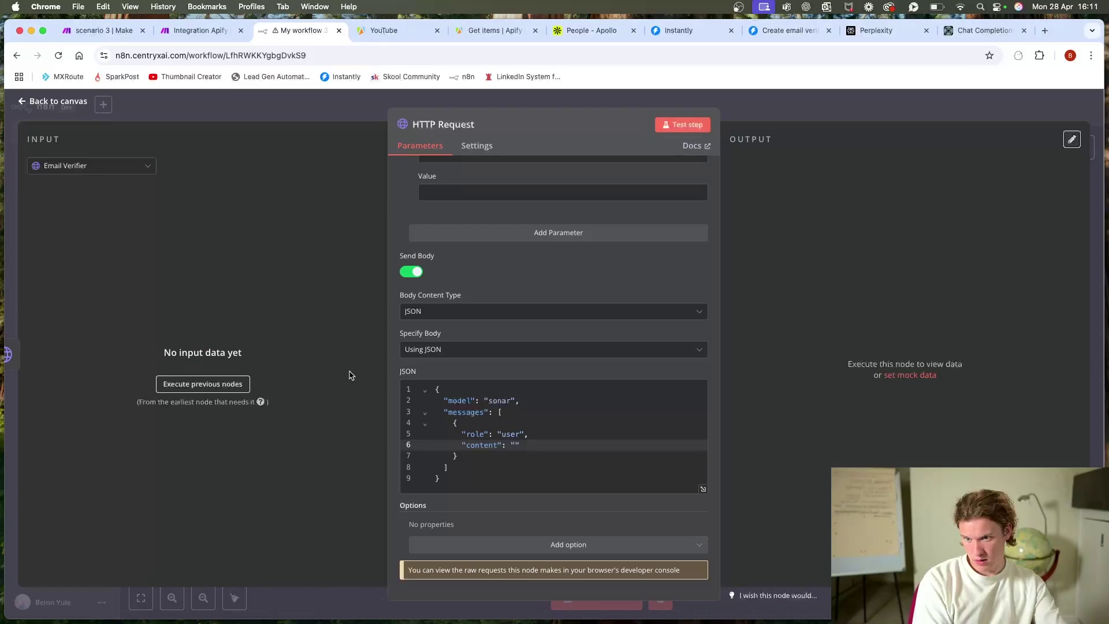
left_click(339, 118)
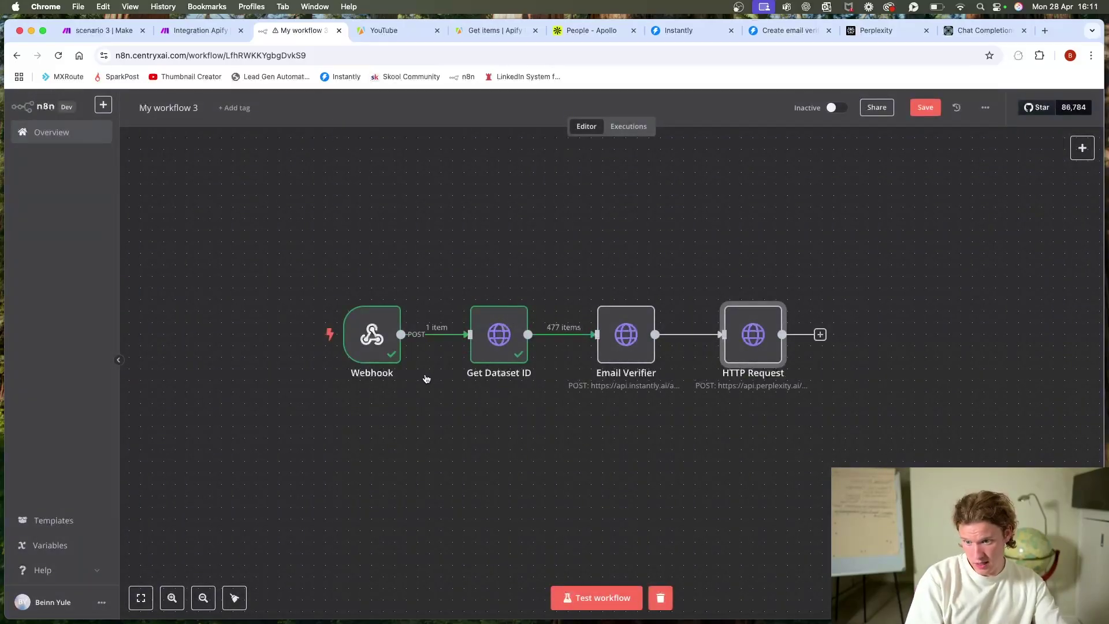
Step: Disconnect the Webhook and wire a new Manual Trigger into Get Dataset ID
left_click_drag(359, 344, 333, 327)
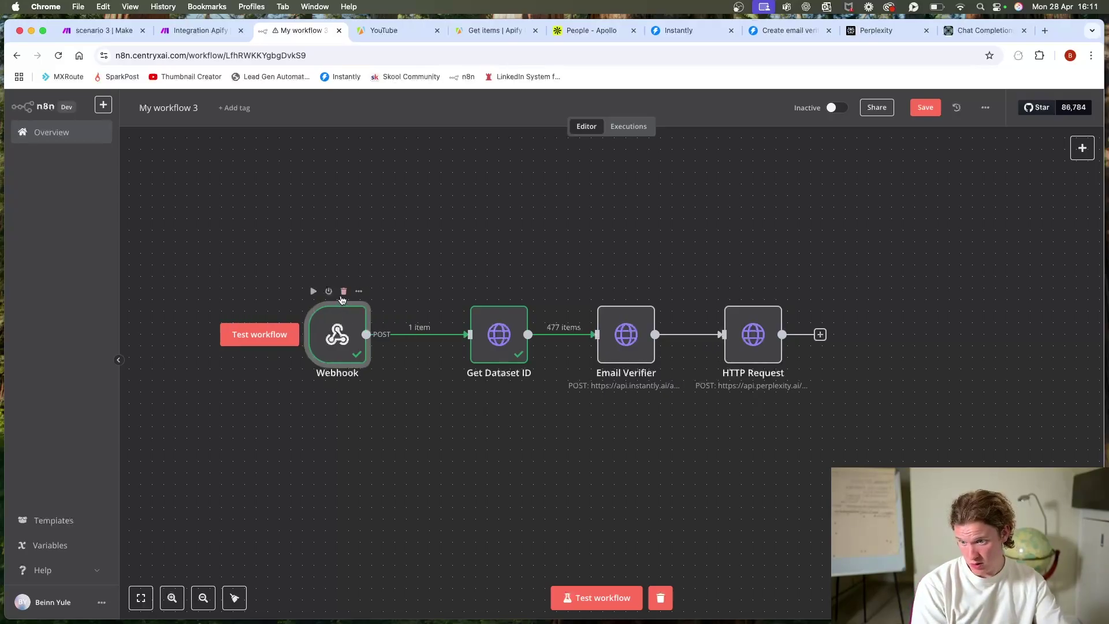
left_click(430, 333)
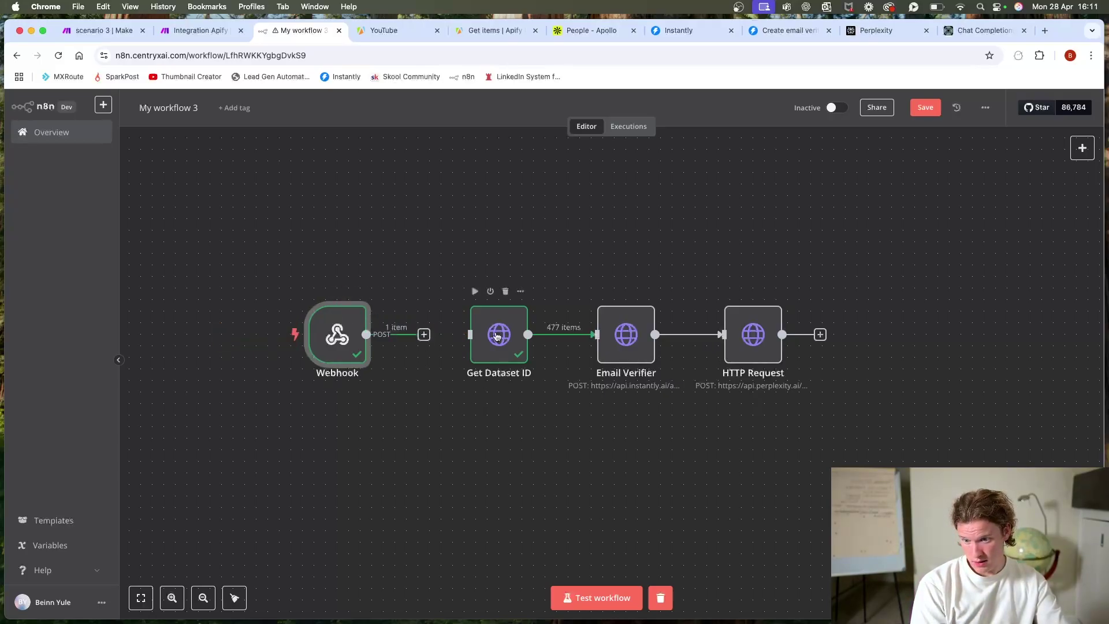
left_click_drag(341, 338, 319, 222)
left_click(1082, 148)
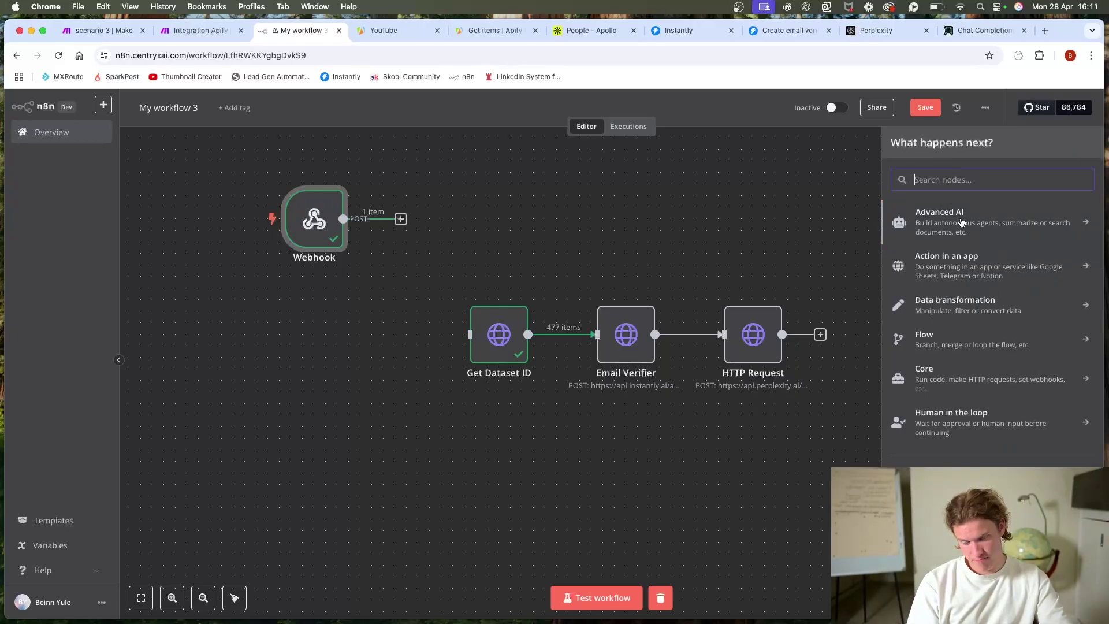
type("manual")
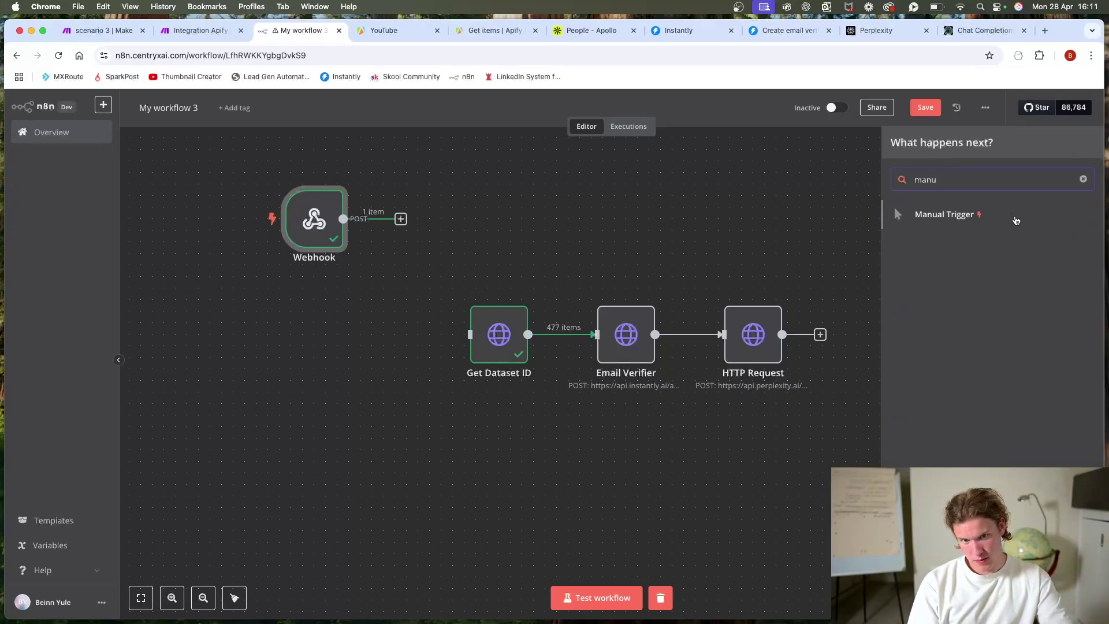
left_click(1015, 217)
left_click_drag(432, 203, 352, 319)
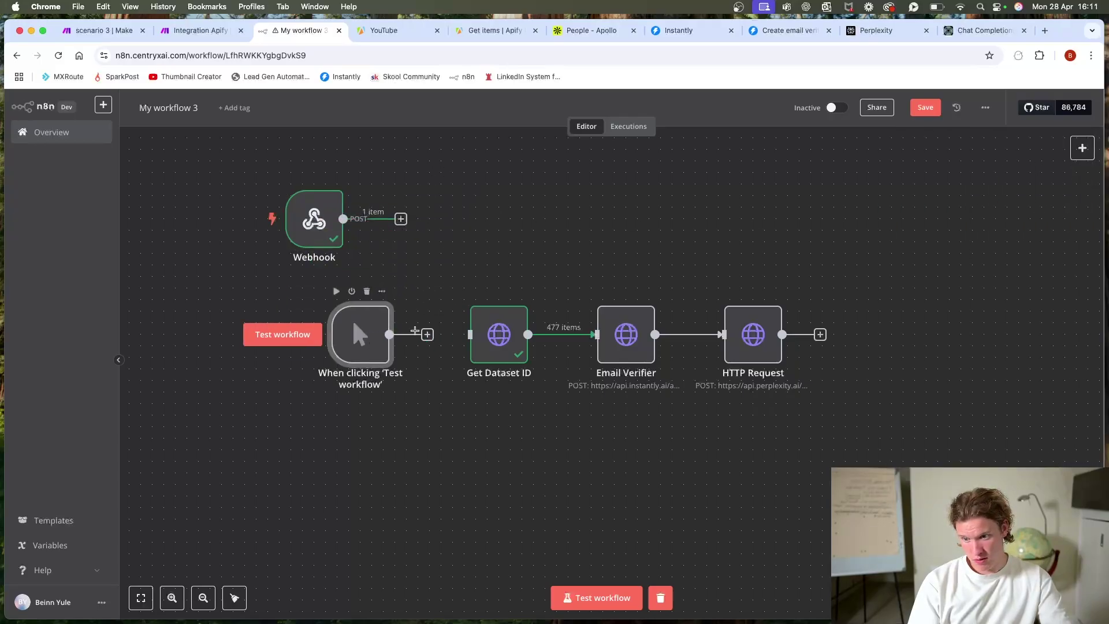
left_click_drag(427, 338, 469, 333)
left_click_drag(361, 335, 372, 335)
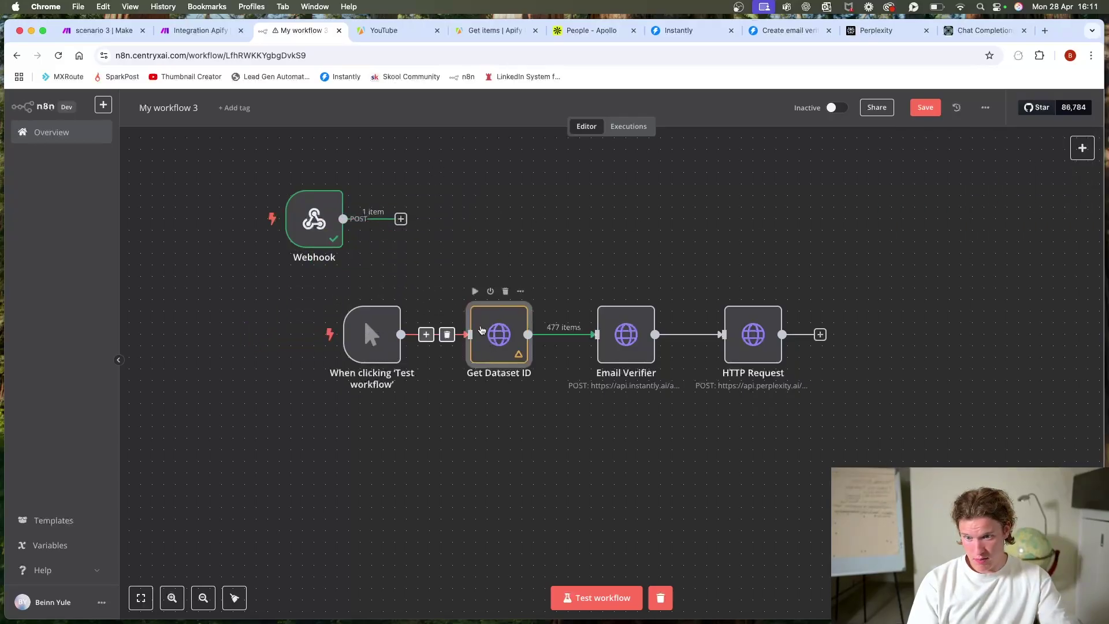
double_click(486, 327)
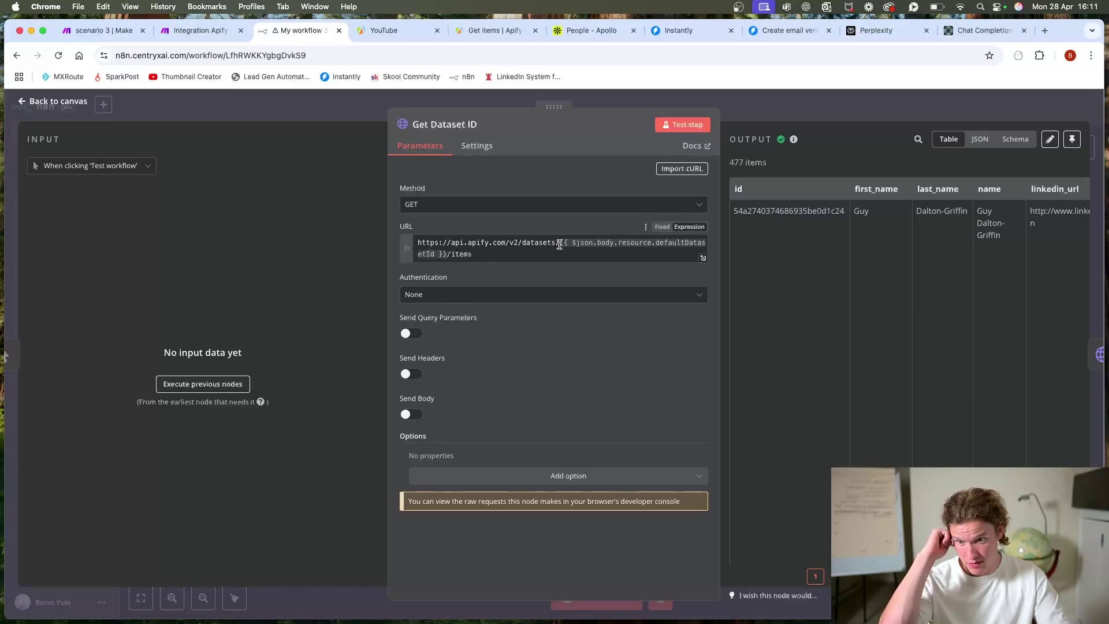
Step: Replace the URL's dataset ID expression with the Dataset ID copied from Make, then test
left_click_drag(559, 243, 437, 259)
key("BackSpace")
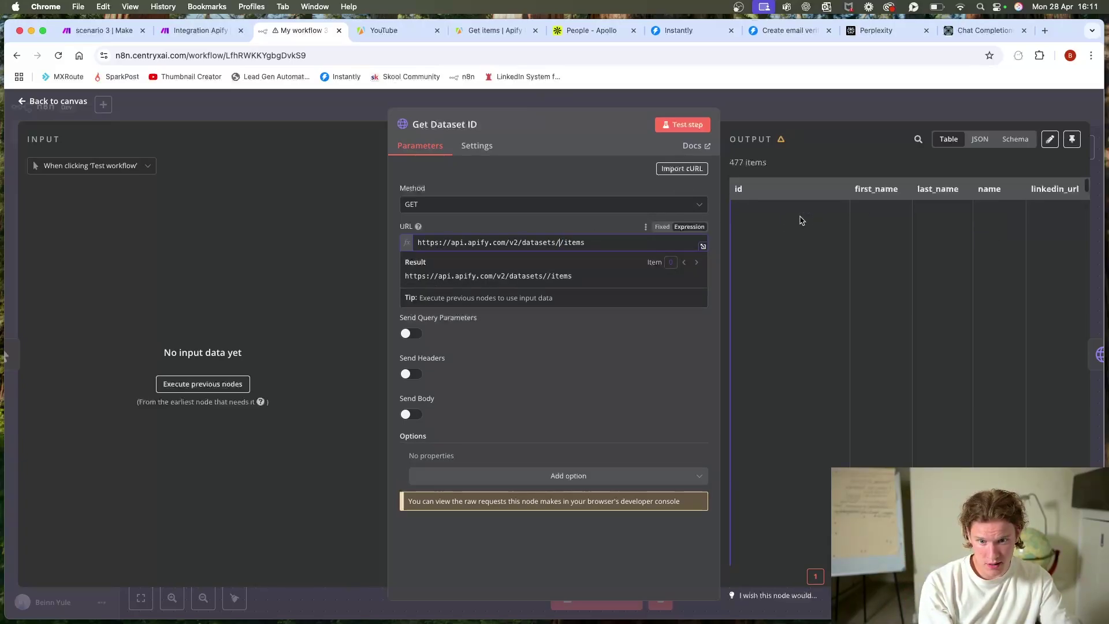
scroll(806, 240, "down", 5)
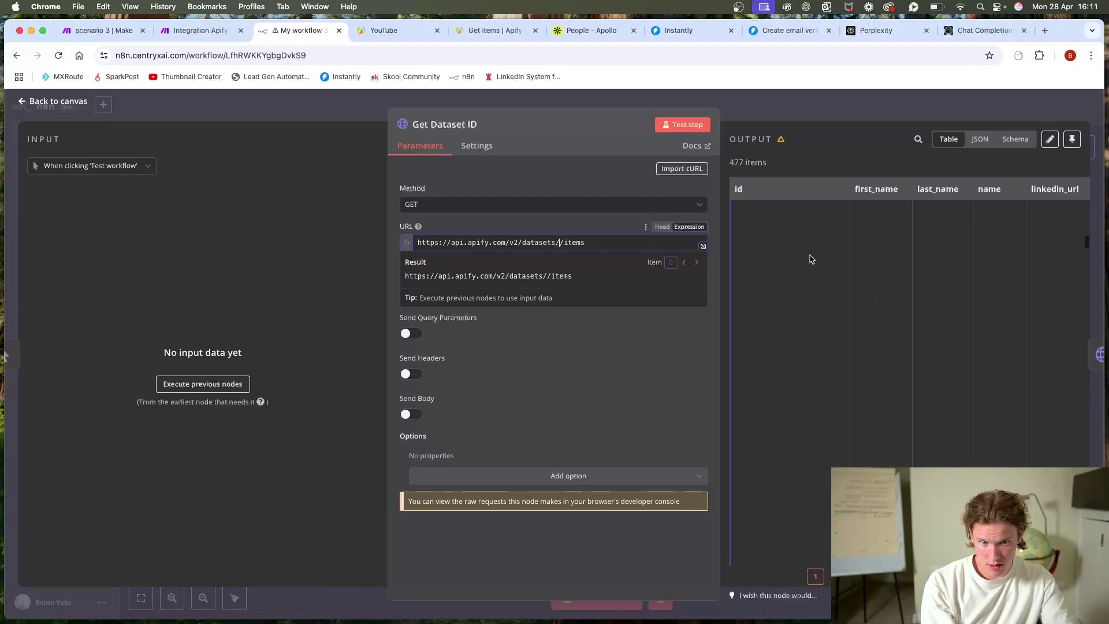
key("ctrl+shift+Tab")
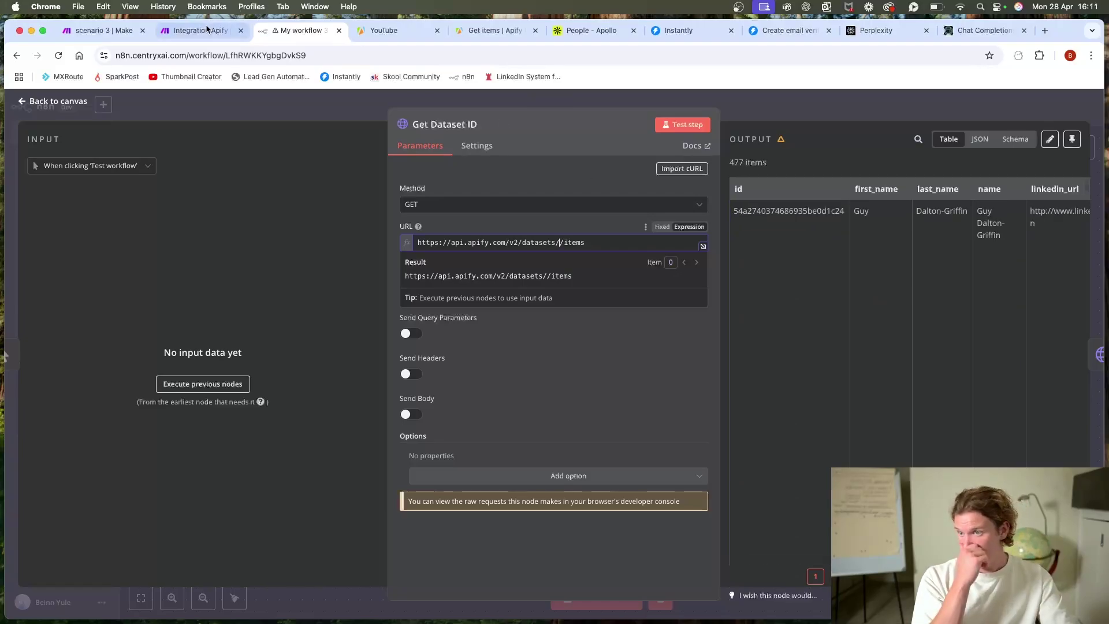
left_click(402, 304)
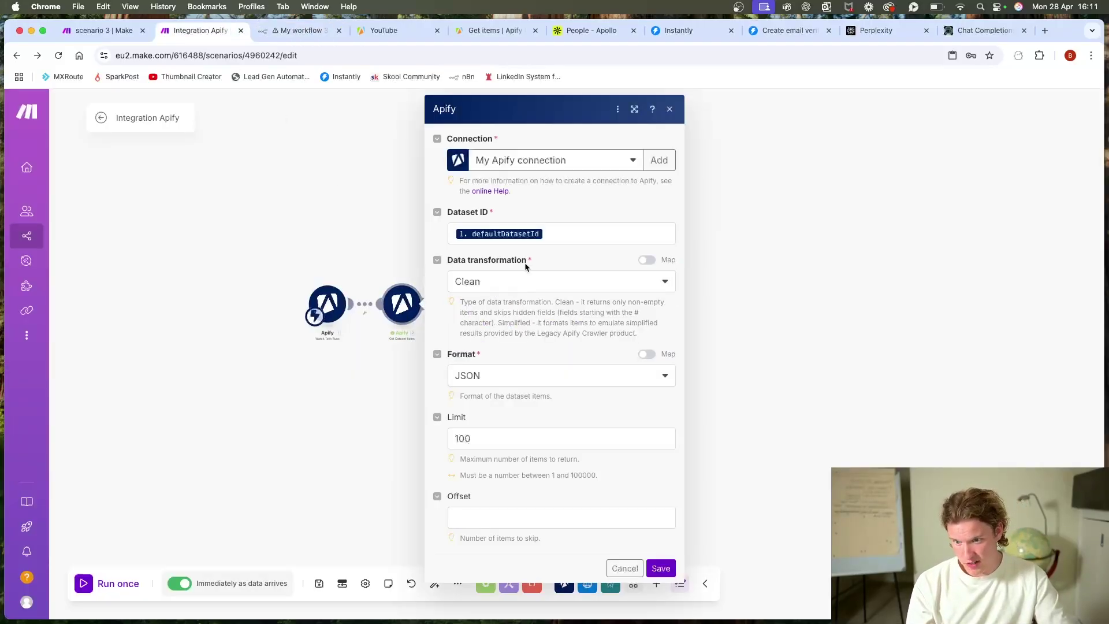
left_click(384, 261)
left_click(427, 281)
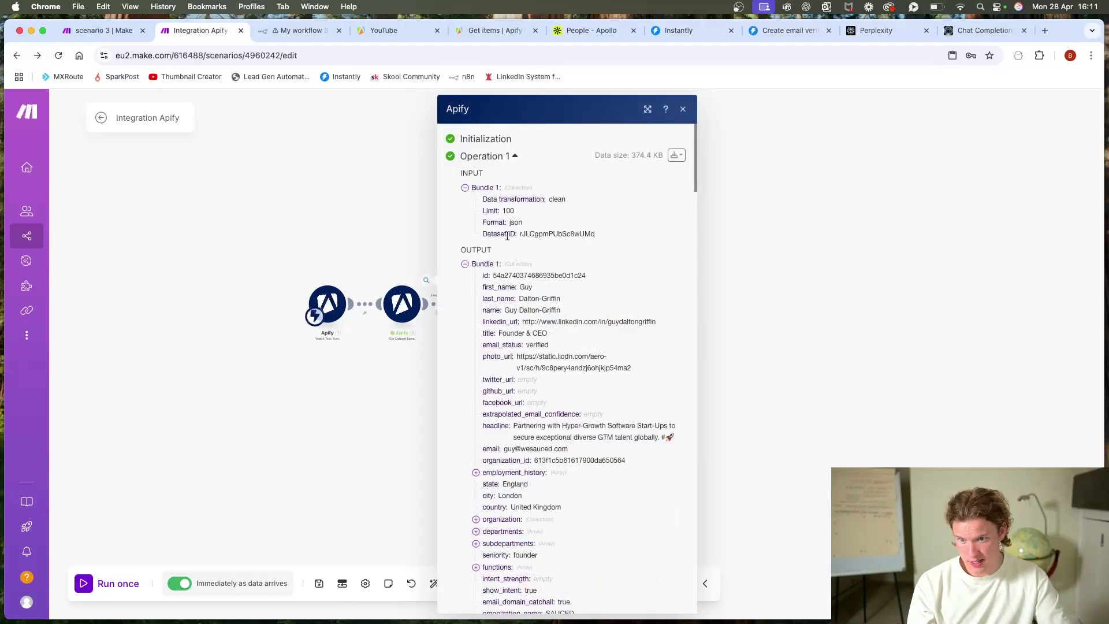
double_click(548, 233)
key("super+c")
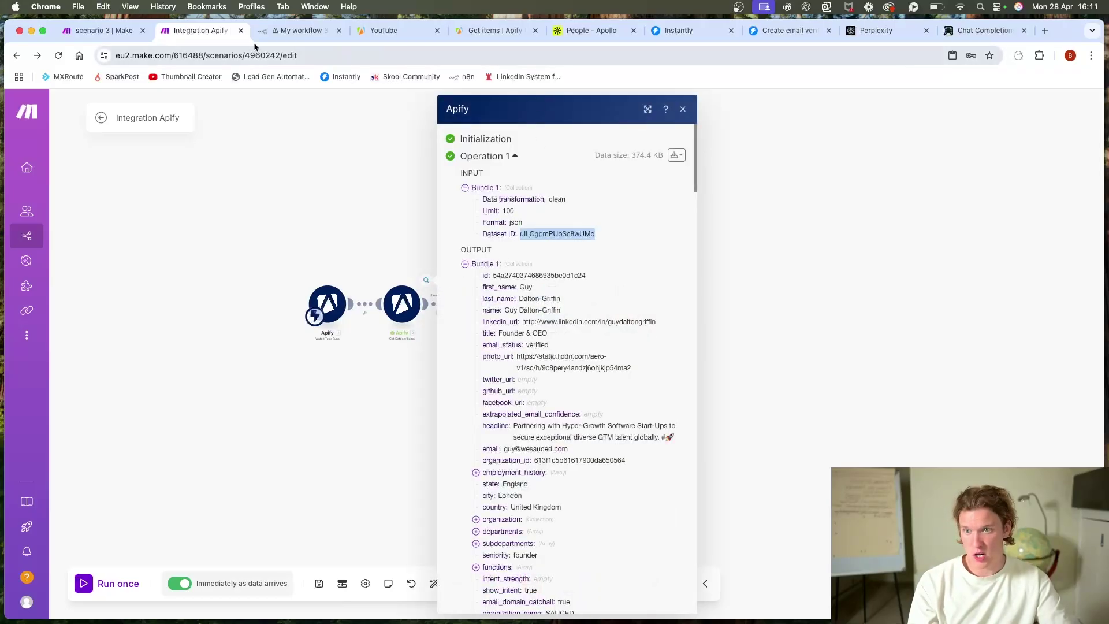
key("ctrl+Tab")
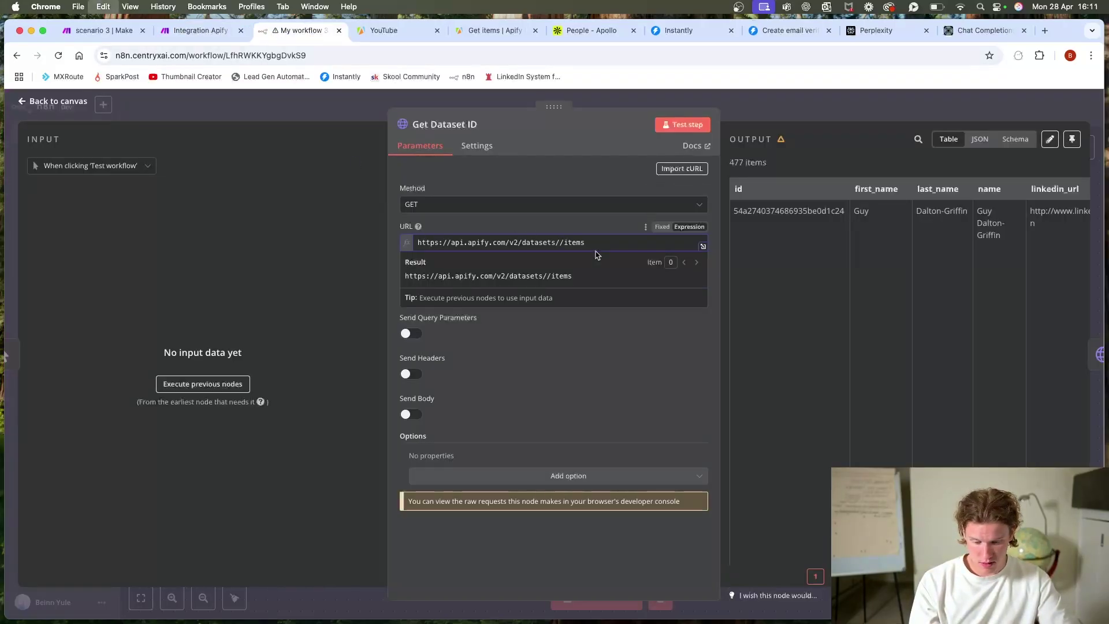
key("super+v")
left_click(696, 126)
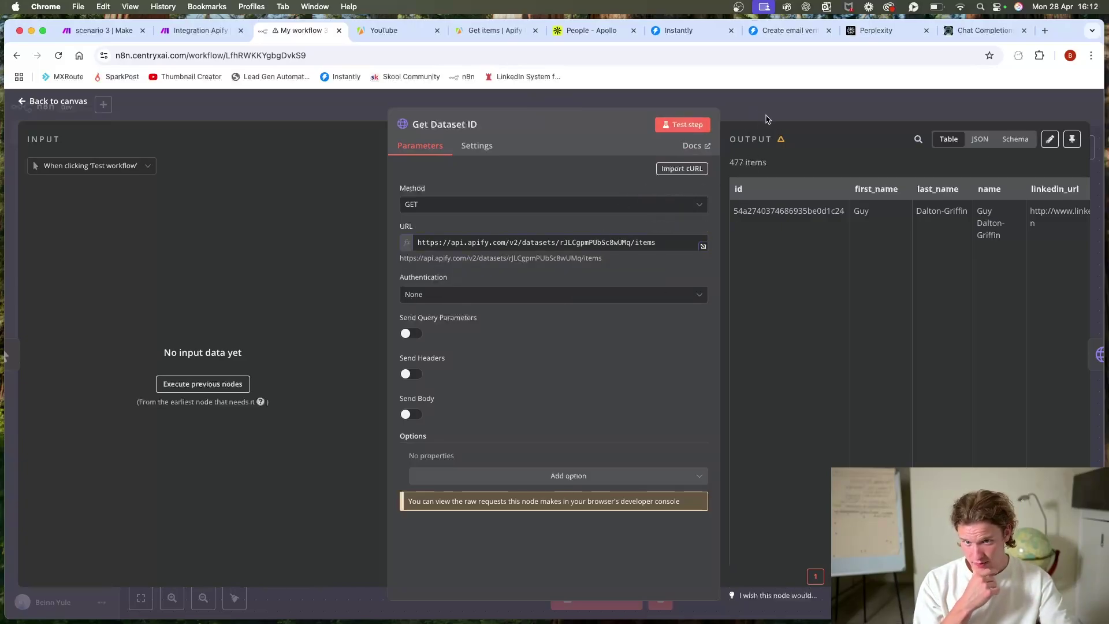
left_click(767, 116)
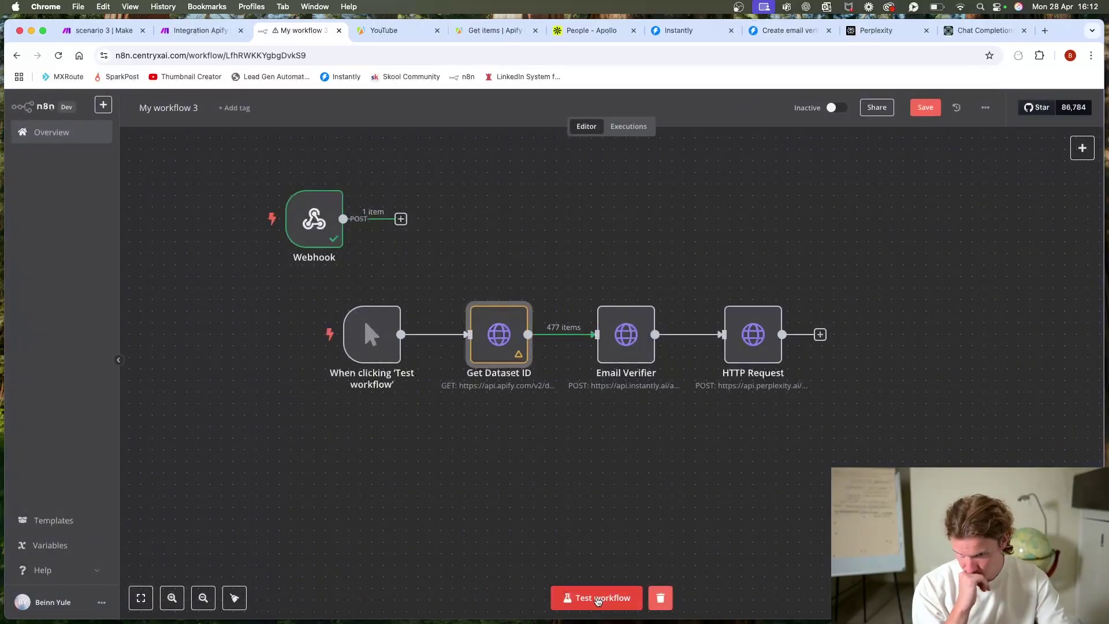
Step: Test-run the workflow, review the HTTP Request JSON body, and check Get Dataset ID's 477 items
left_click(701, 334)
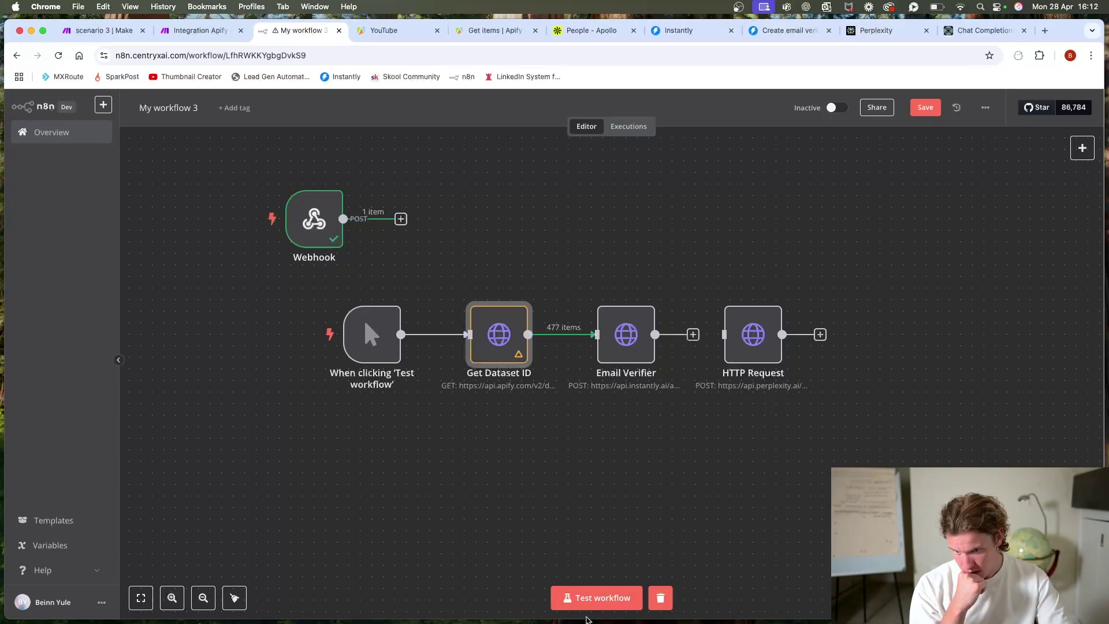
left_click(586, 604)
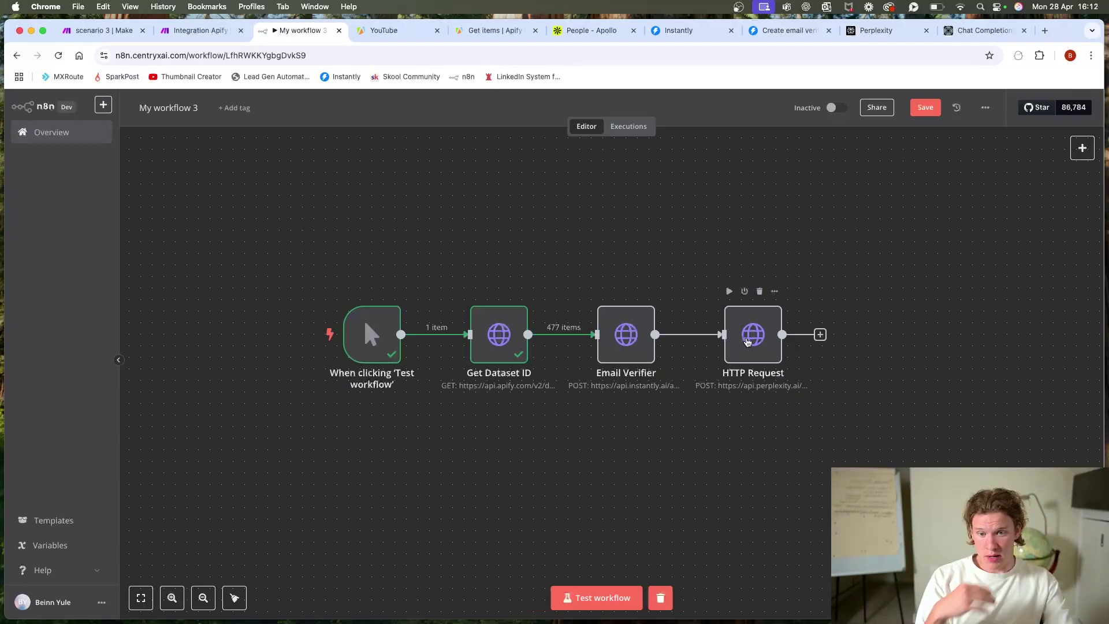
double_click(746, 341)
scroll(577, 404, "down", 5)
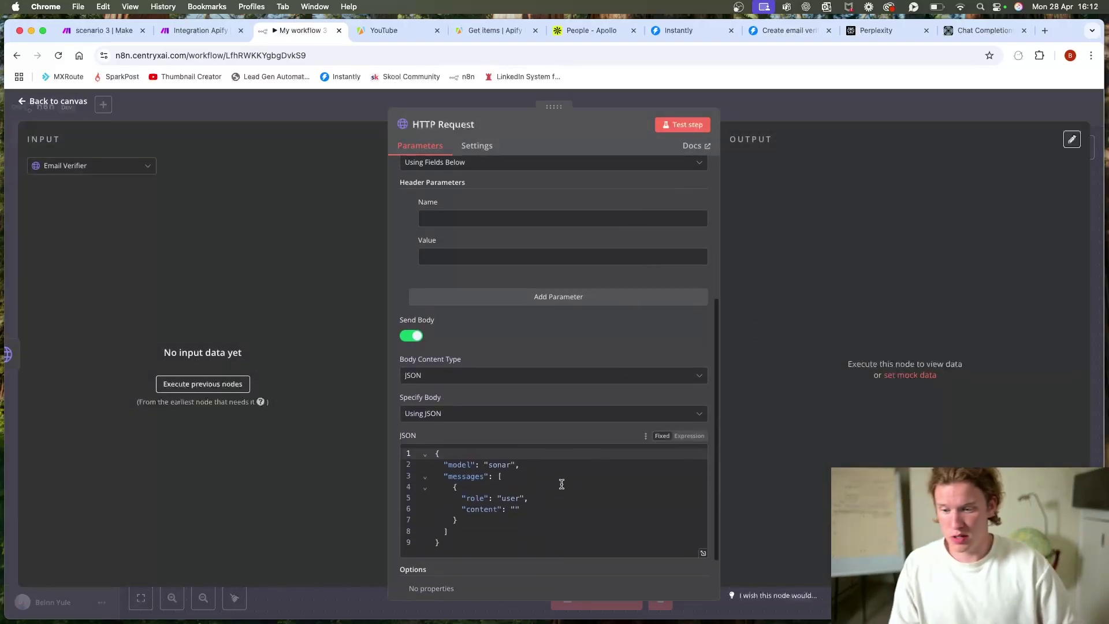
scroll(562, 483, "down", 2)
left_click(521, 446)
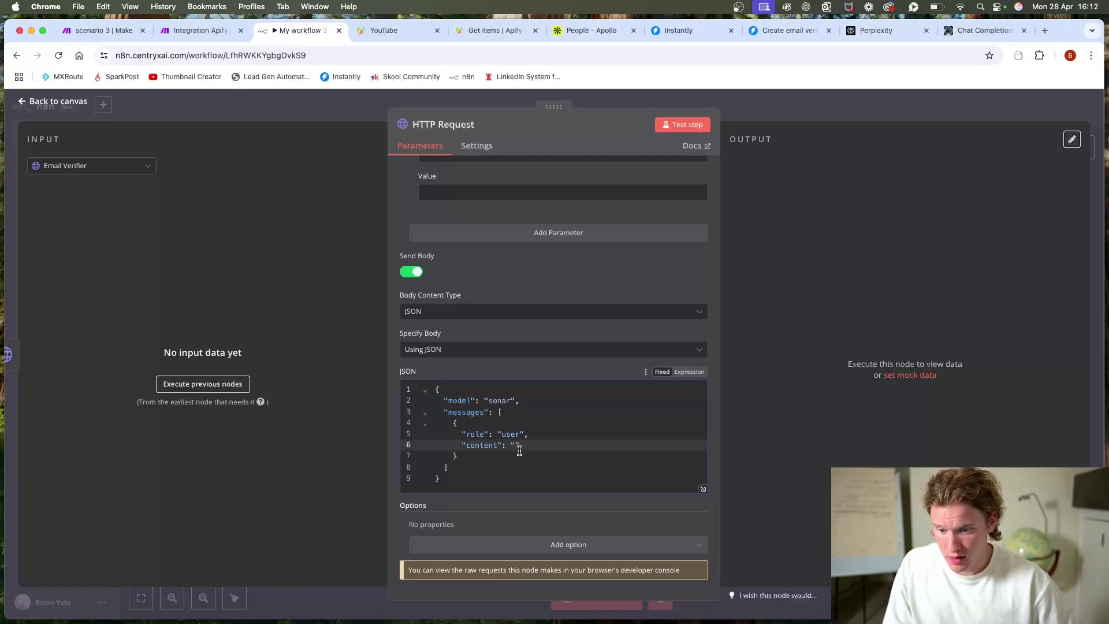
key("Escape")
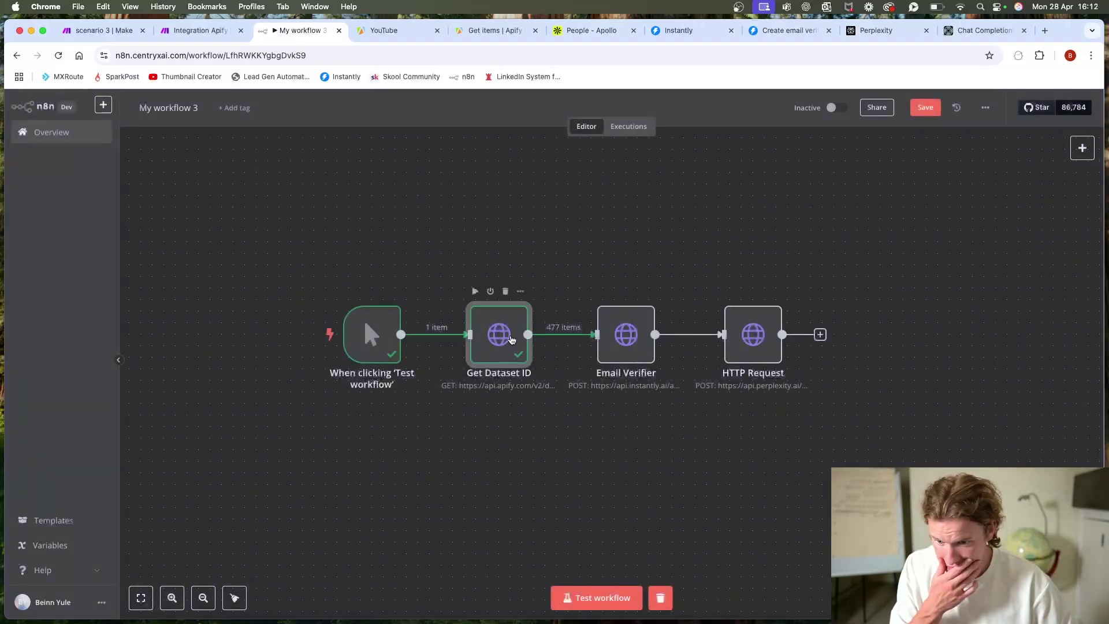
double_click(510, 335)
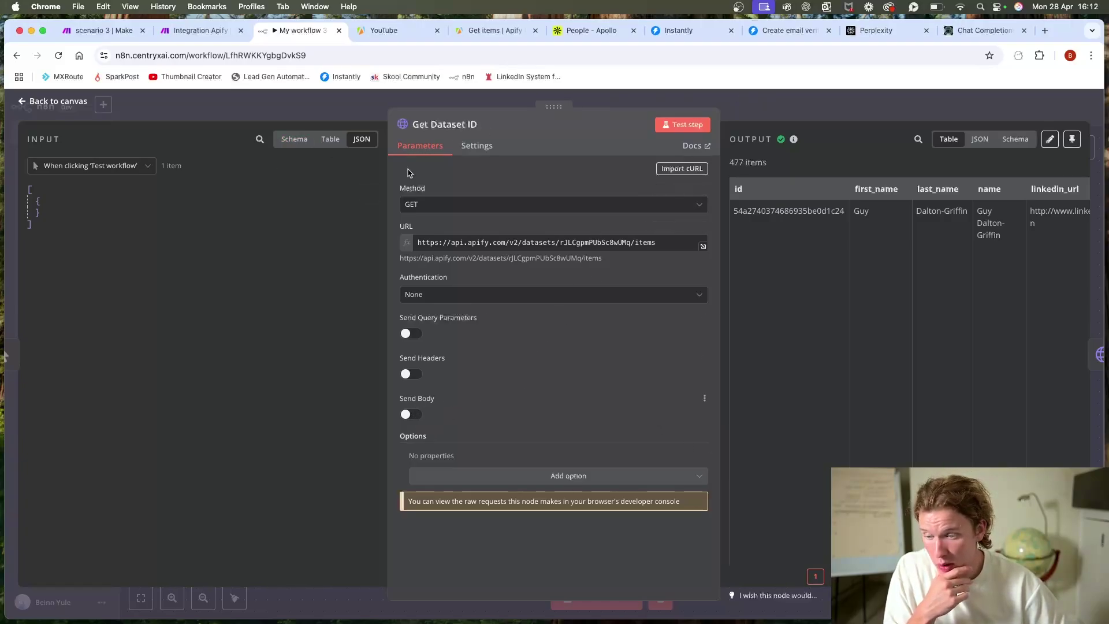
left_click(202, 30)
Step: Review the second Apify module: defaultDatasetId, Clean transformation, JSON format, limit 100
left_click(387, 366)
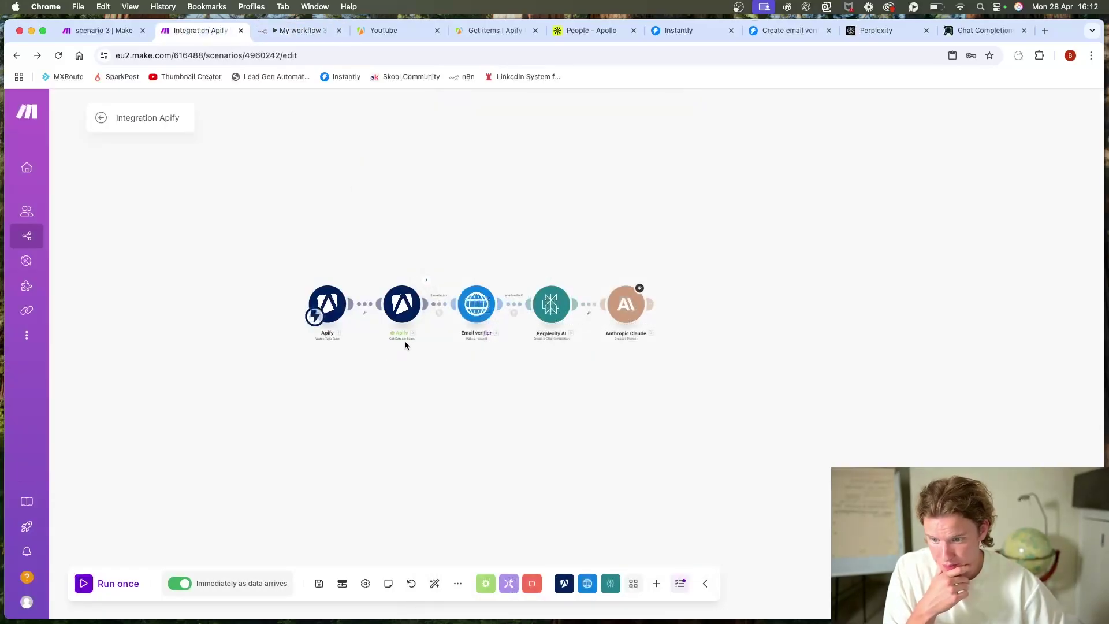
left_click(401, 314)
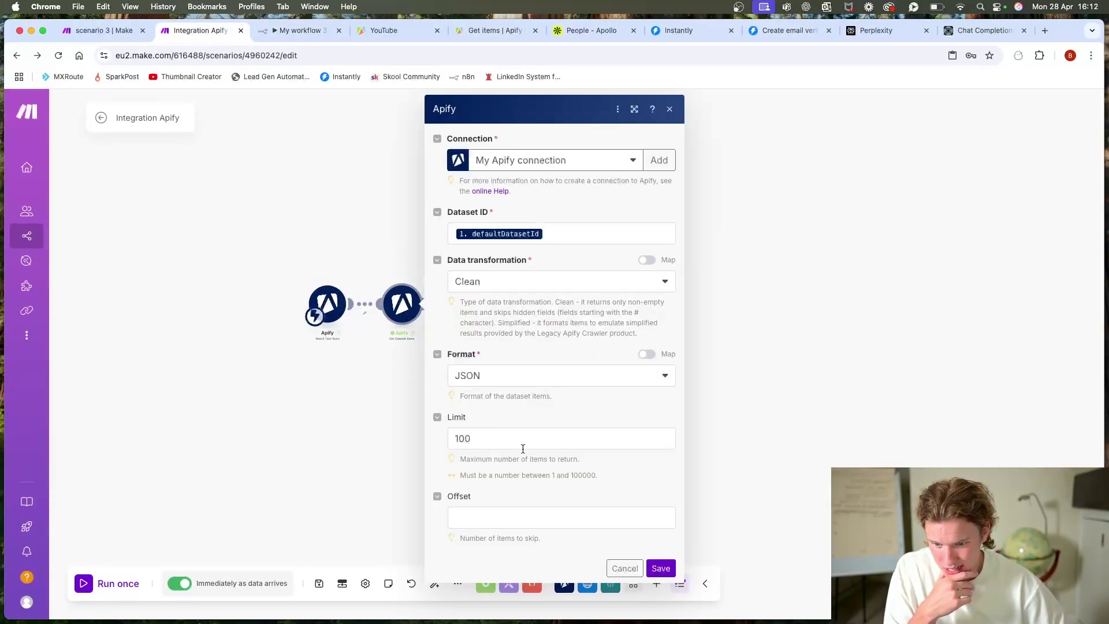
left_click(491, 32)
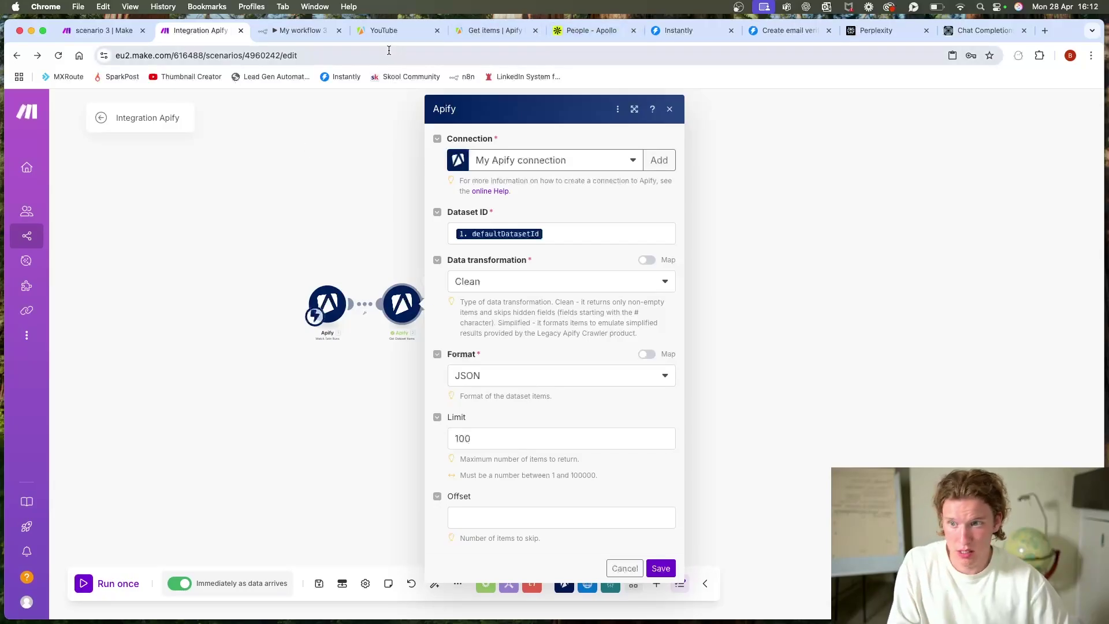
Step: Scroll the Get items reference to its Query Parameters and highlight 'limit'
scroll(529, 330, "down", 1)
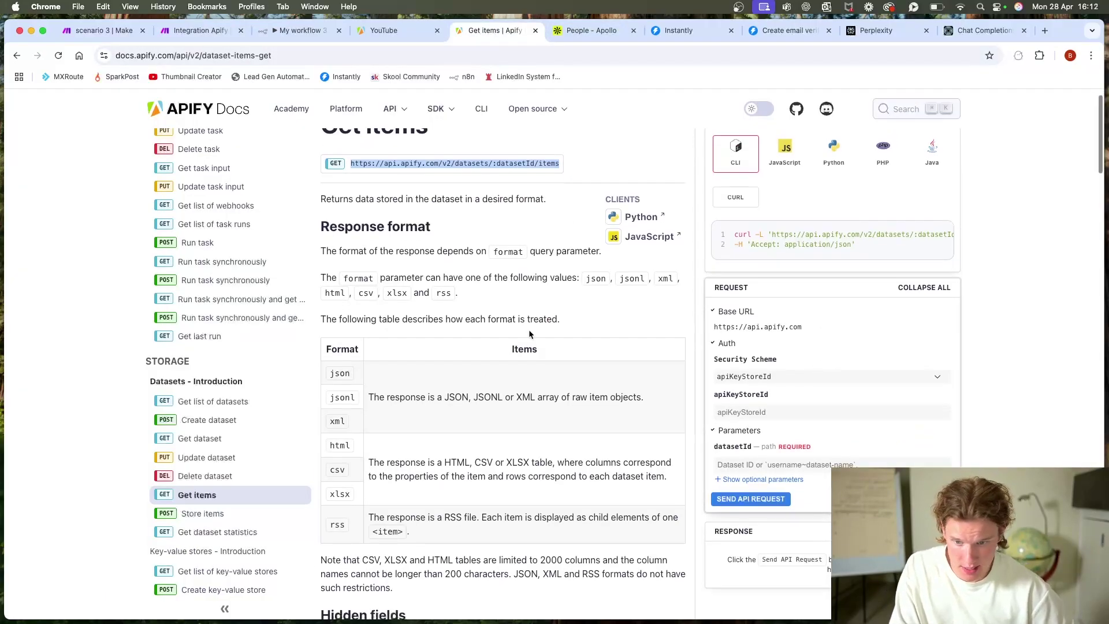
scroll(462, 312, "up", 1)
scroll(410, 295, "down", 2)
scroll(409, 295, "down", 12)
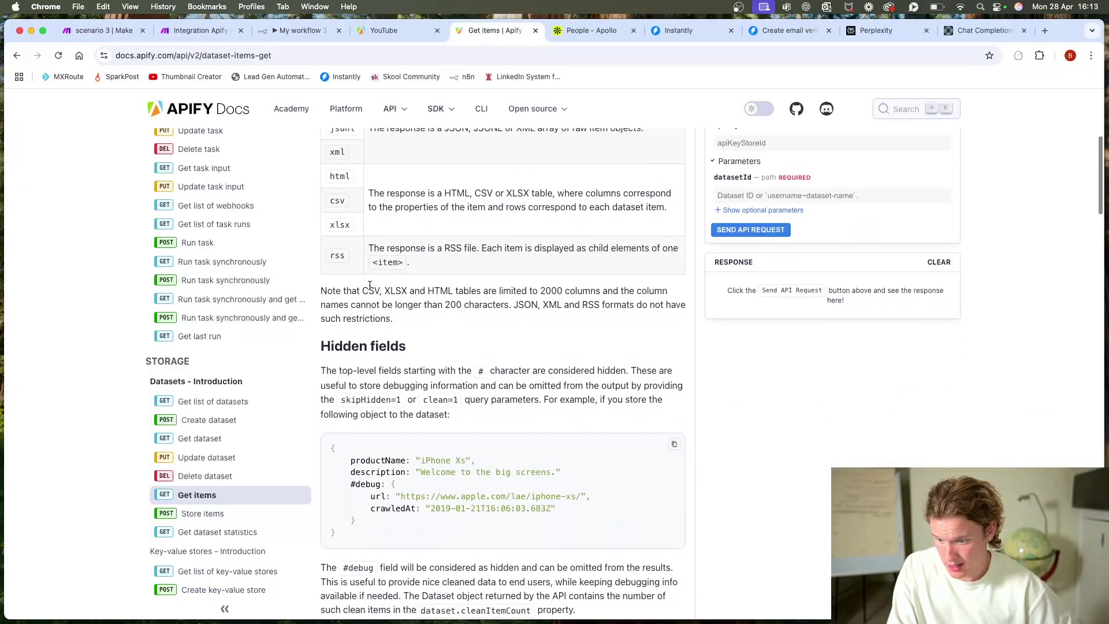
scroll(398, 321, "up", 10)
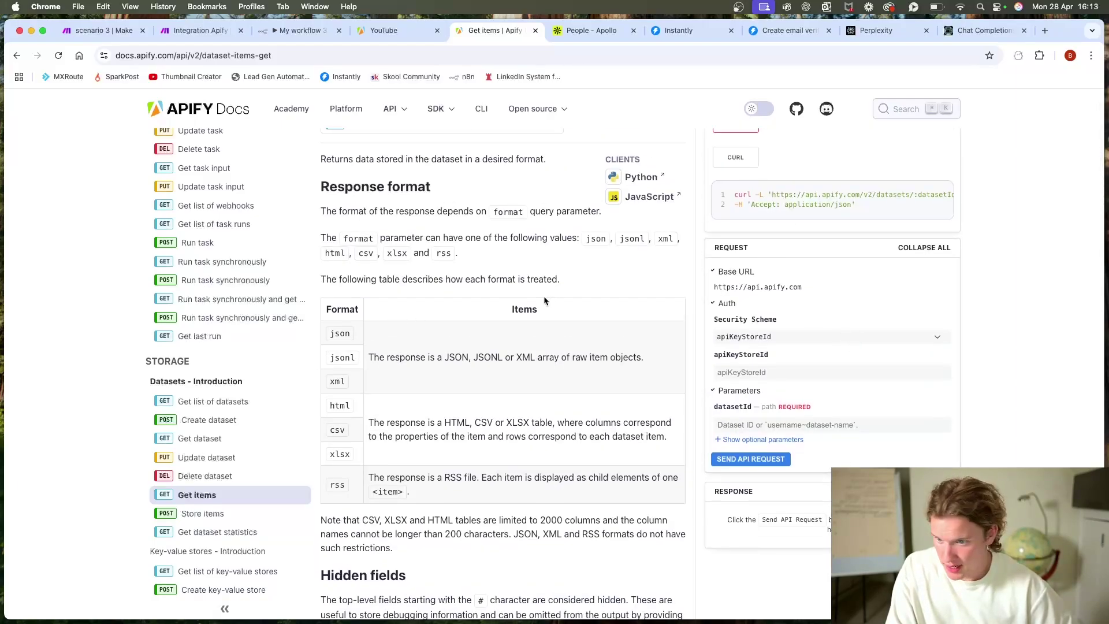
scroll(547, 297, "down", 15)
scroll(548, 294, "down", 3)
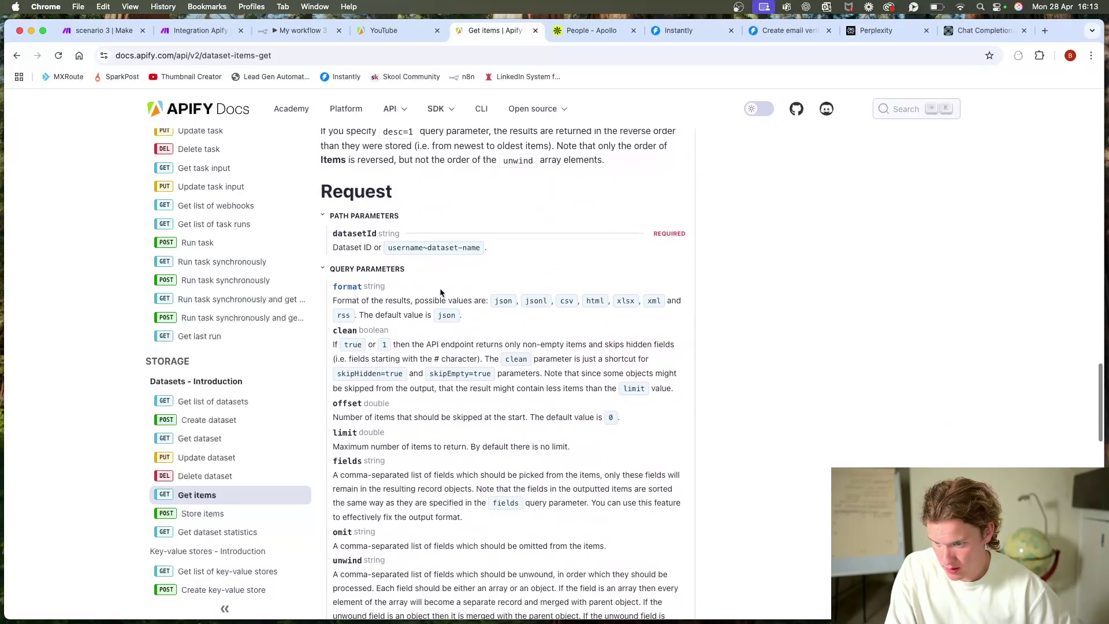
scroll(355, 375, "down", 2)
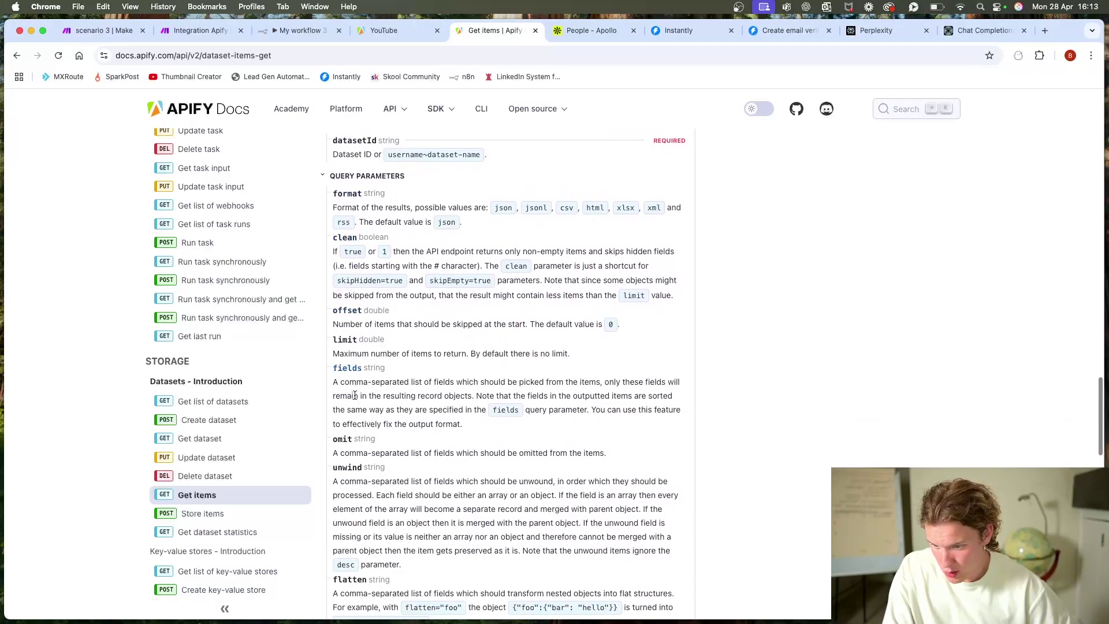
left_click_drag(336, 338, 384, 353)
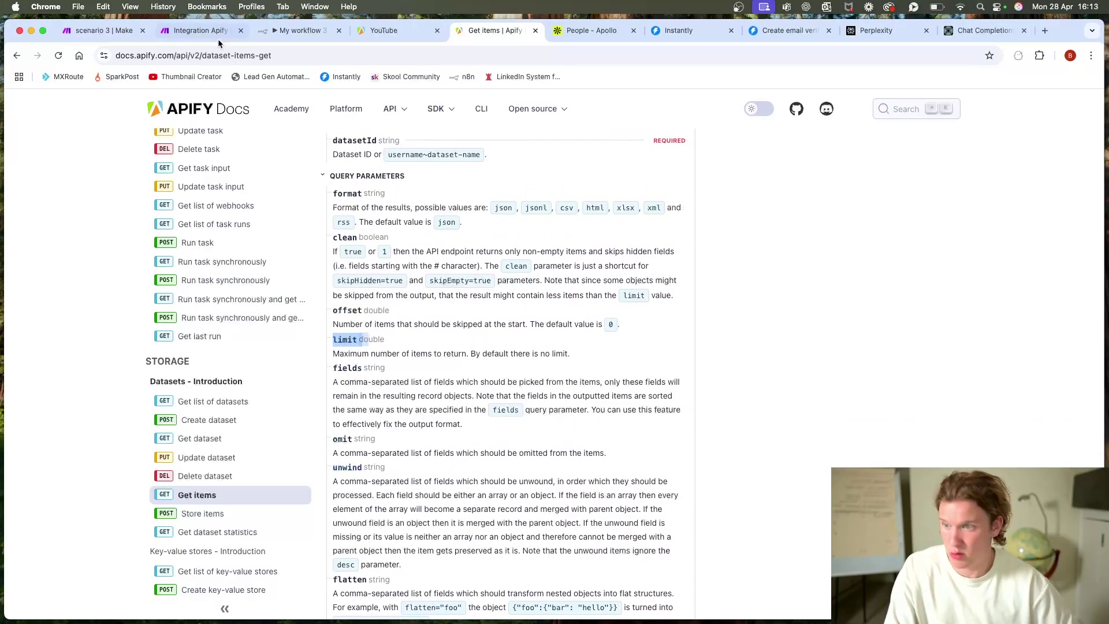
Step: Turn on query parameters in Get Dataset ID with limit set to 10, then test-run the workflow
left_click(289, 33)
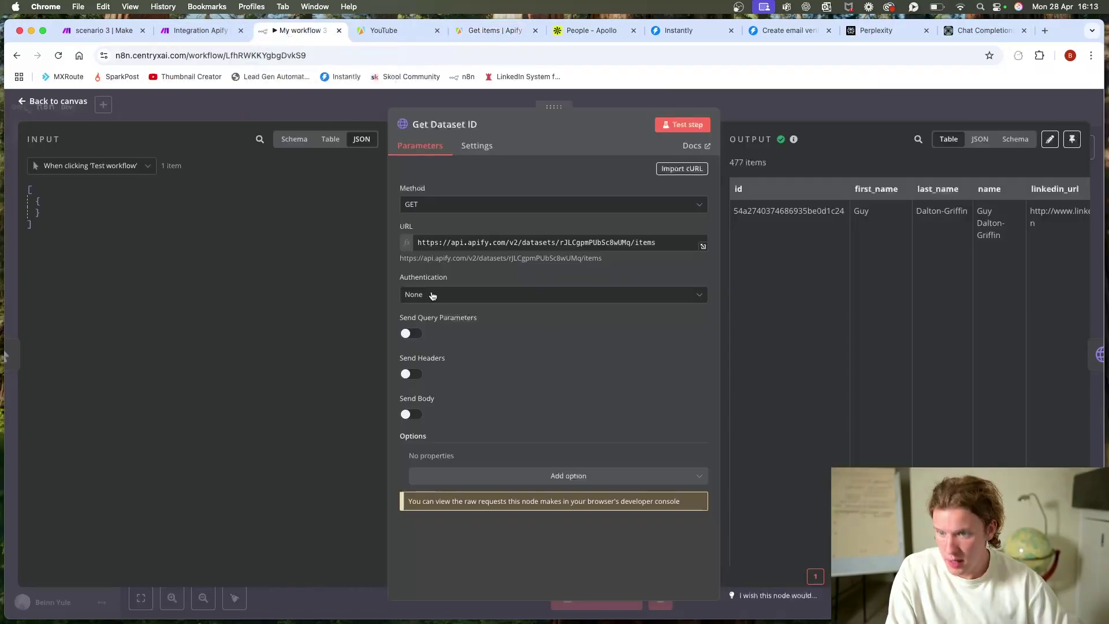
left_click(415, 334)
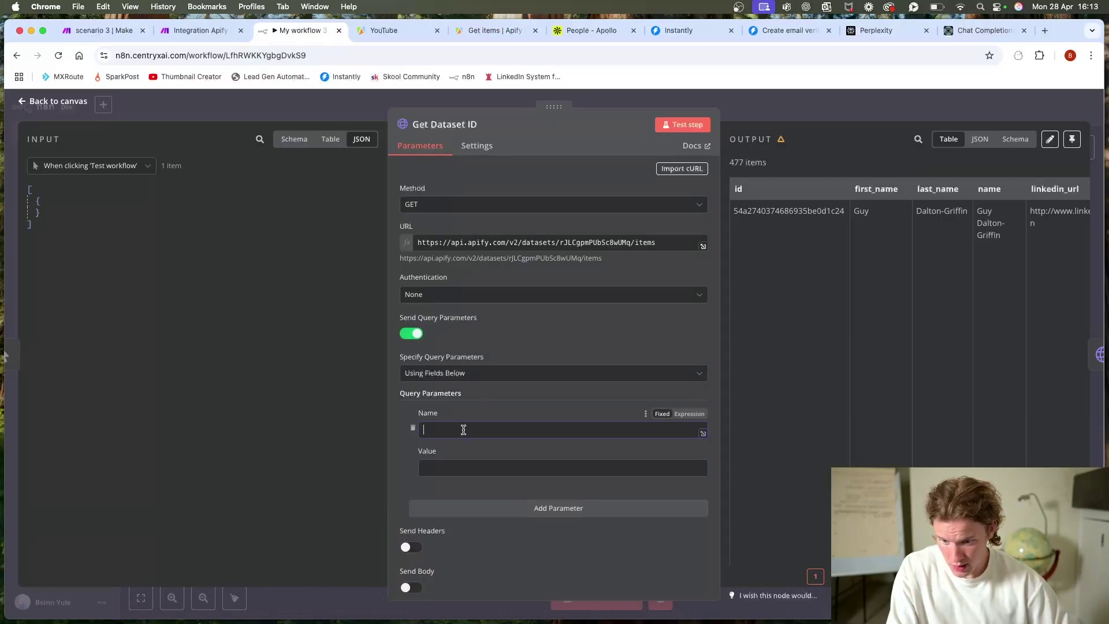
left_click(480, 464)
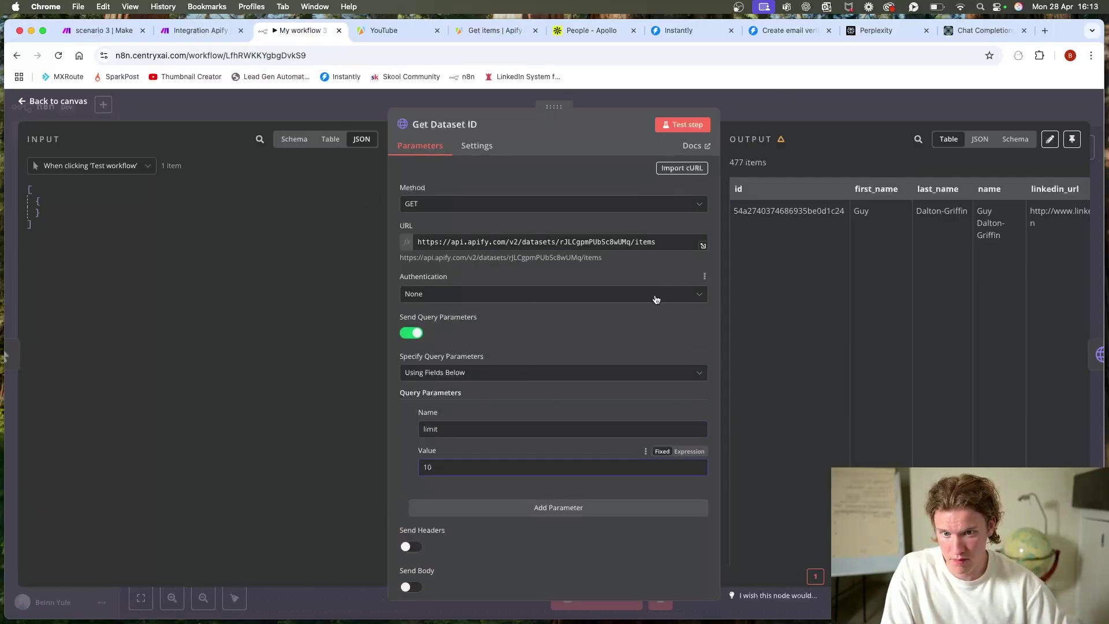
scroll(657, 299, "down", 3)
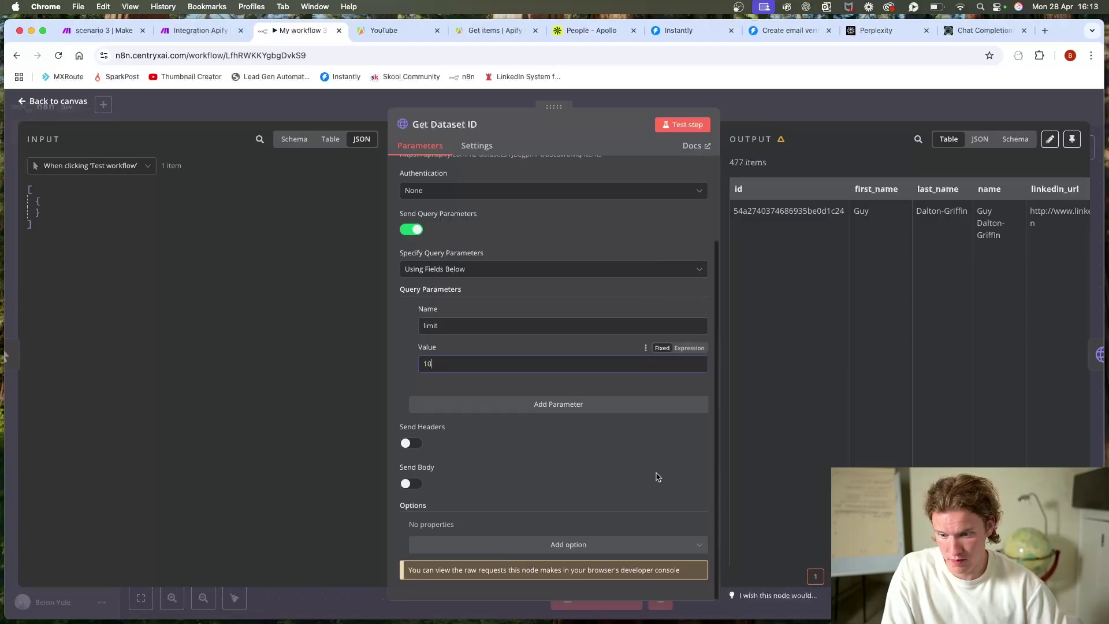
left_click(840, 107)
left_click(583, 597)
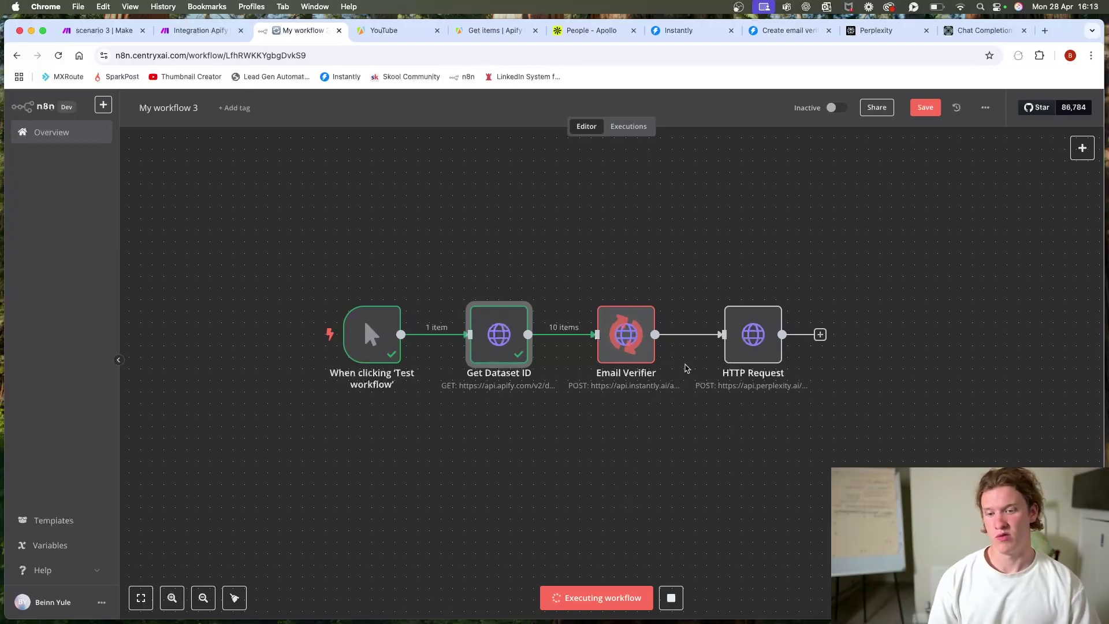
Step: Give the HTTP Request node an Authorization header valued 'Bearer', then open Perplexity's Chat Completions reference
scroll(686, 368, "up", 1)
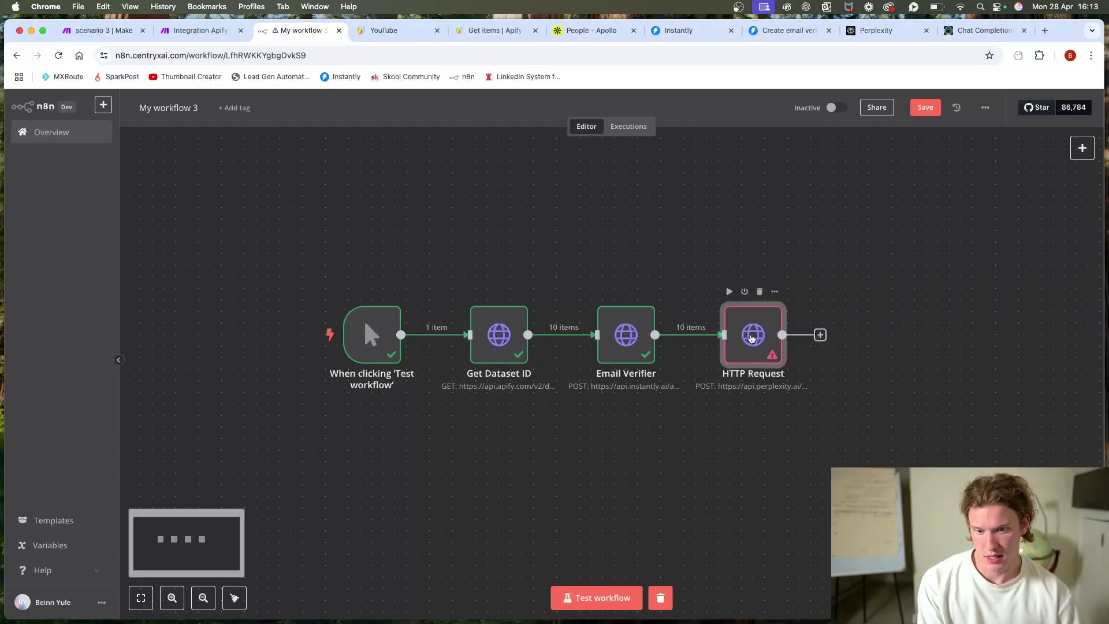
double_click(752, 334)
scroll(500, 455, "down", 1)
left_click(500, 455)
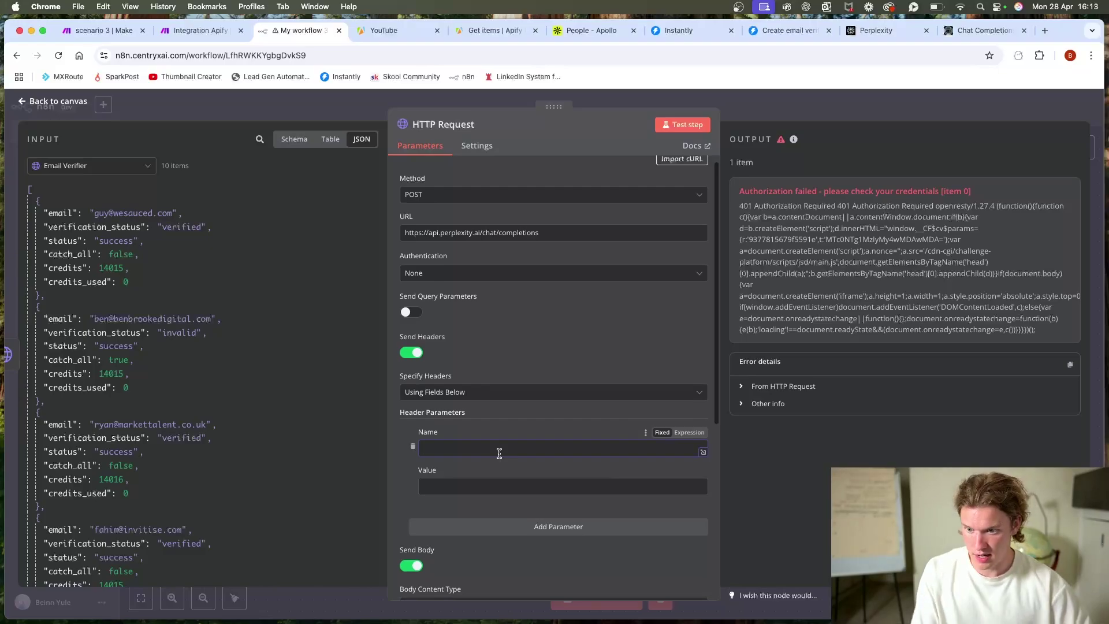
type("Authorization")
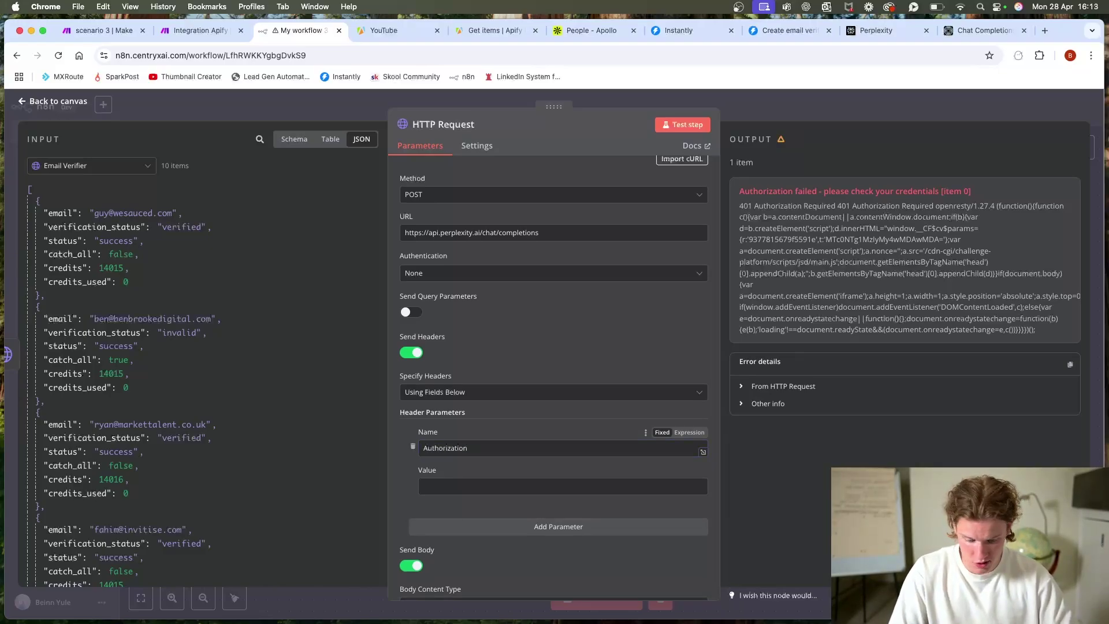
left_click(424, 486)
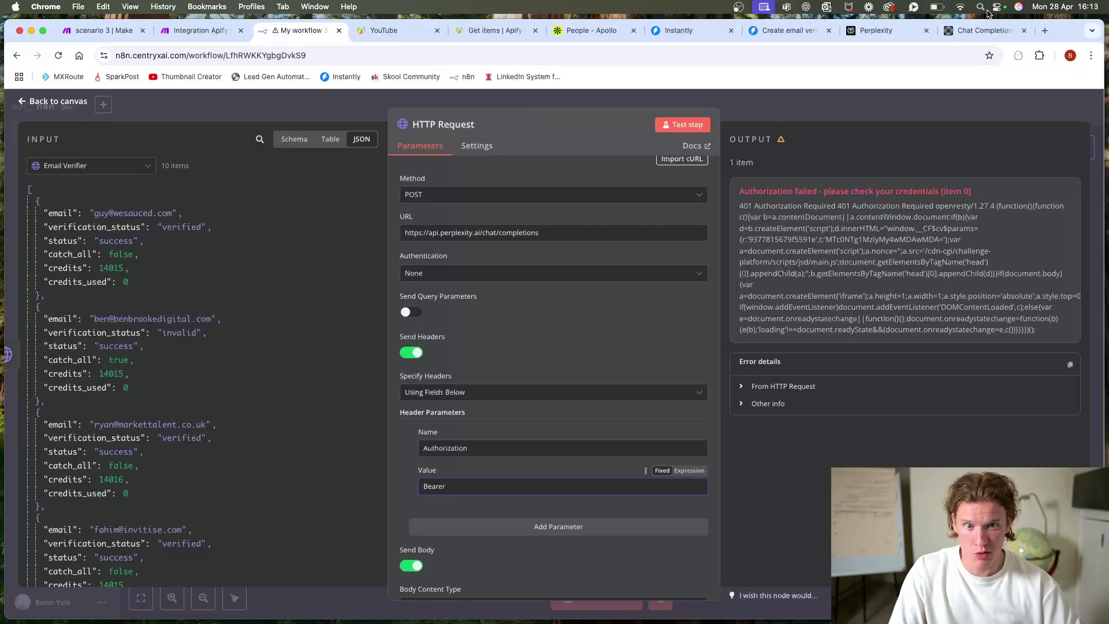
left_click(862, 30)
left_click(982, 30)
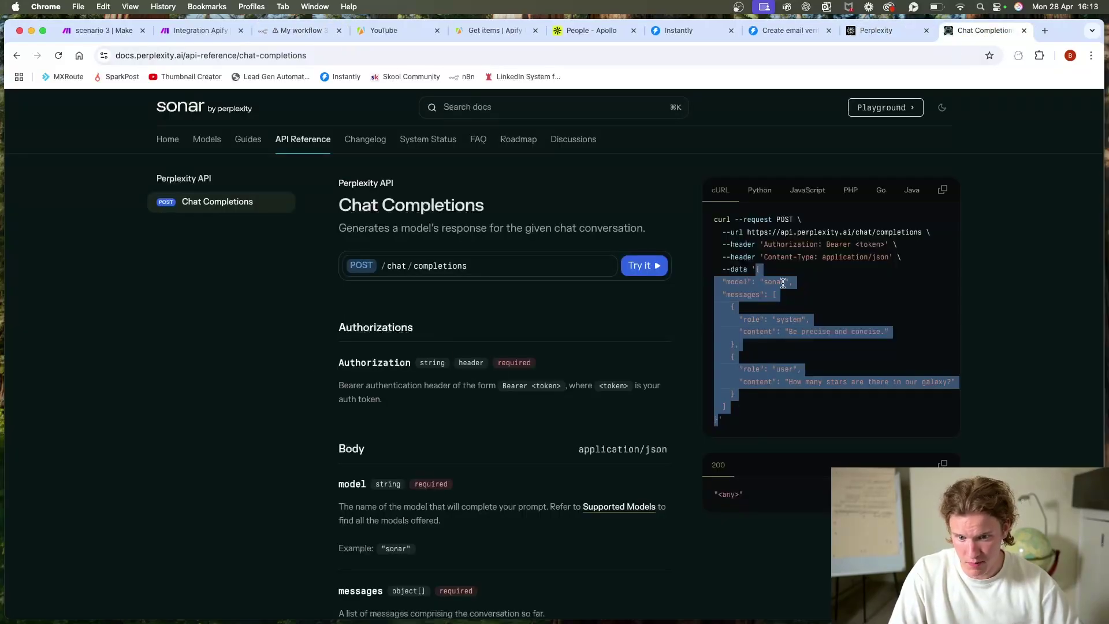
scroll(589, 320, "down", 1)
left_click(545, 318)
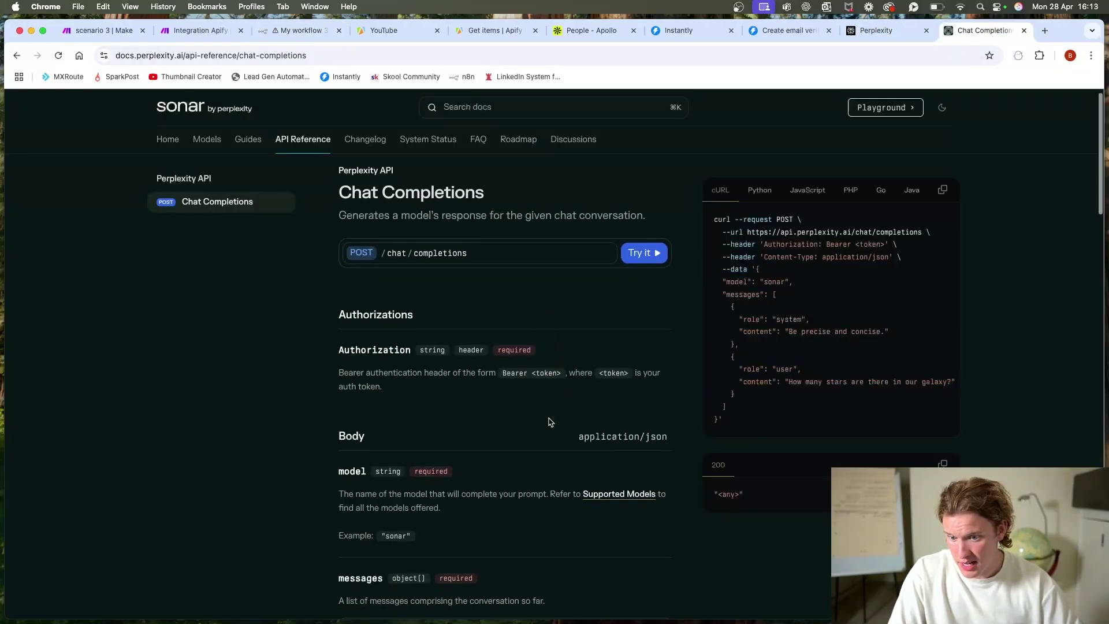
scroll(558, 376, "up", 1)
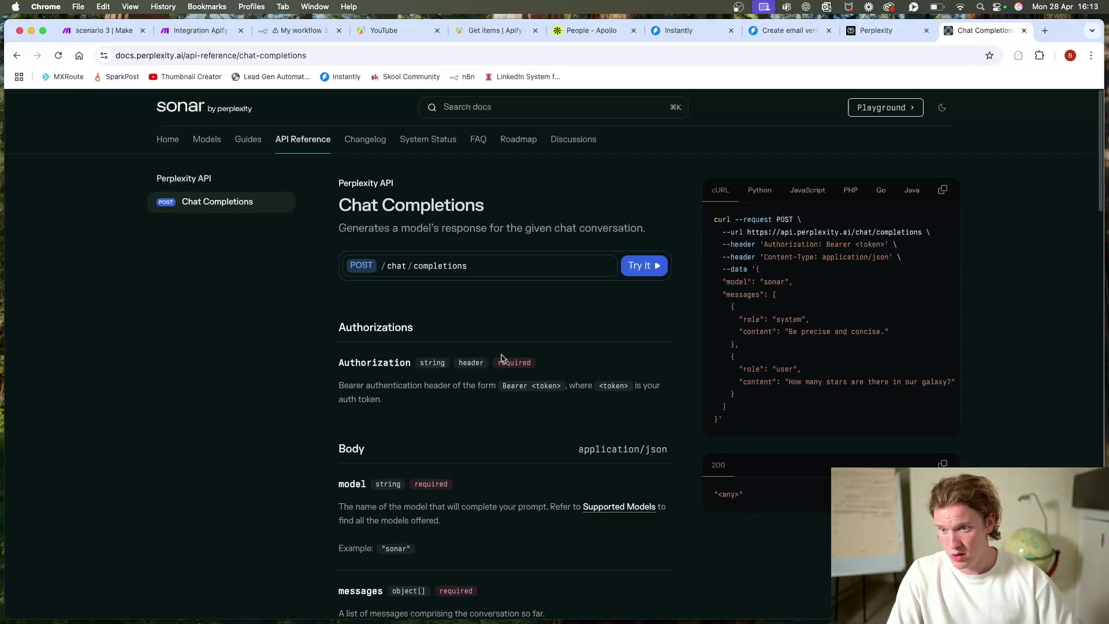
left_click(881, 30)
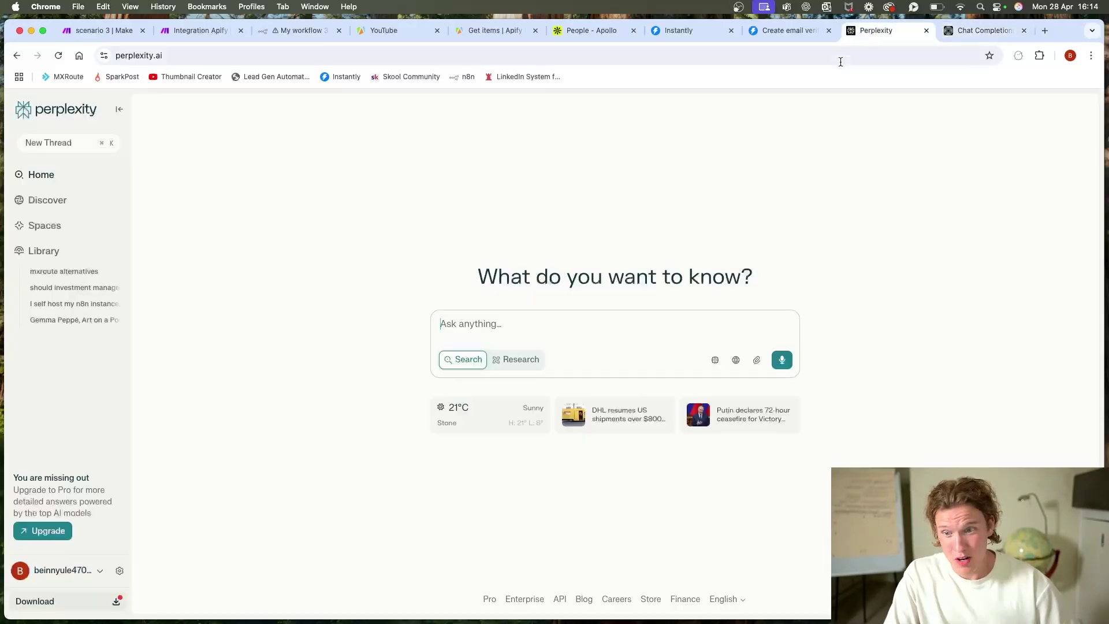
left_click(122, 569)
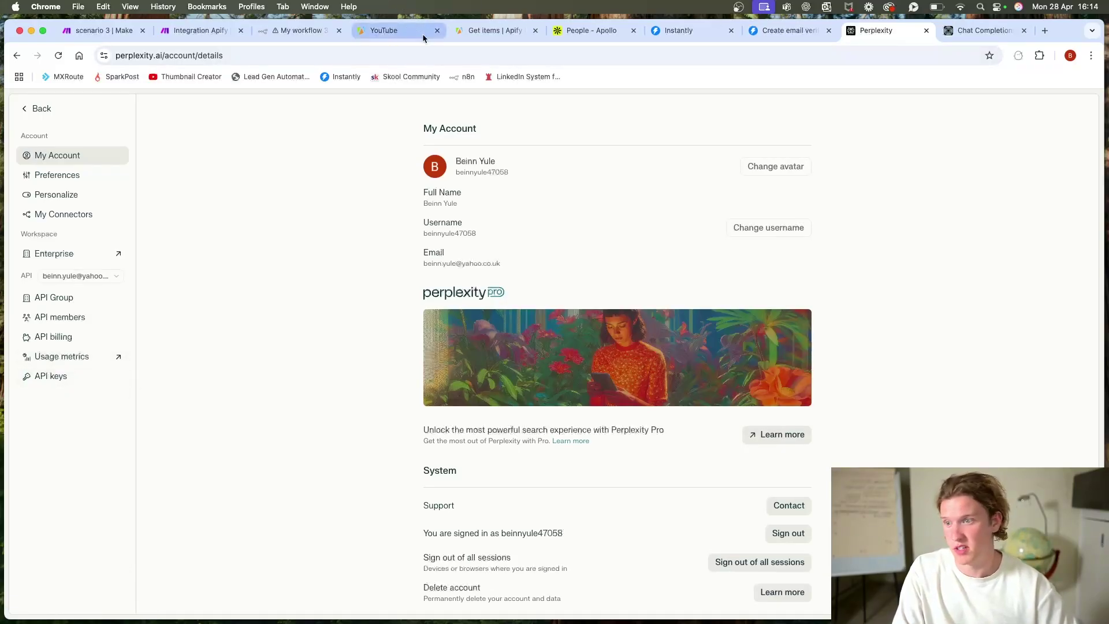
left_click(305, 36)
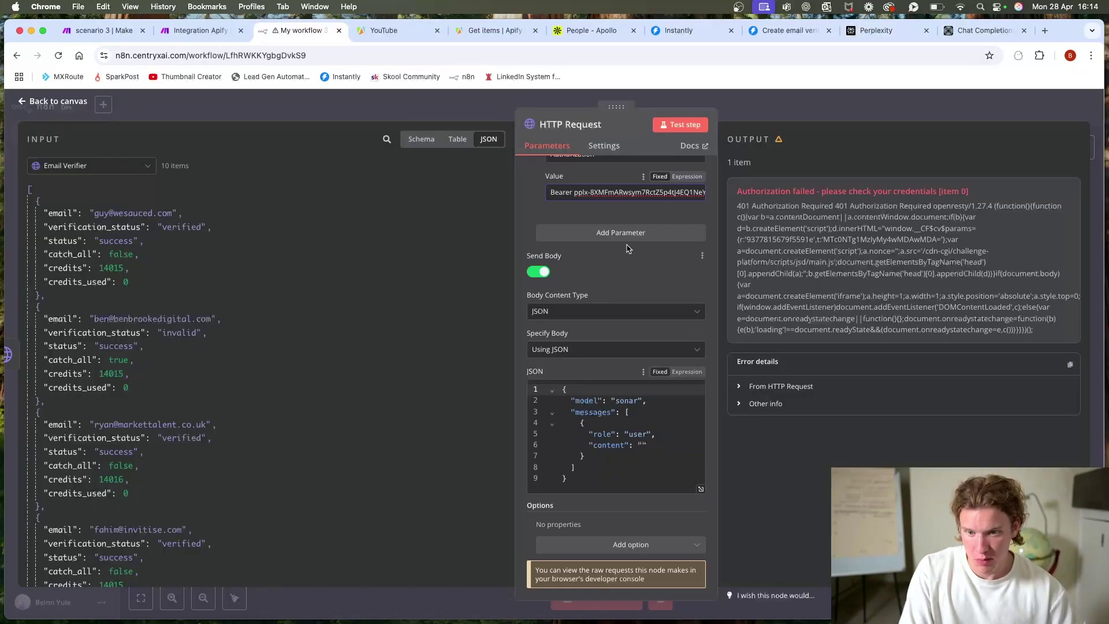
Step: Show Get Dataset ID as the HTTP Request node's input data, then close the editor to the canvas
left_click(643, 445)
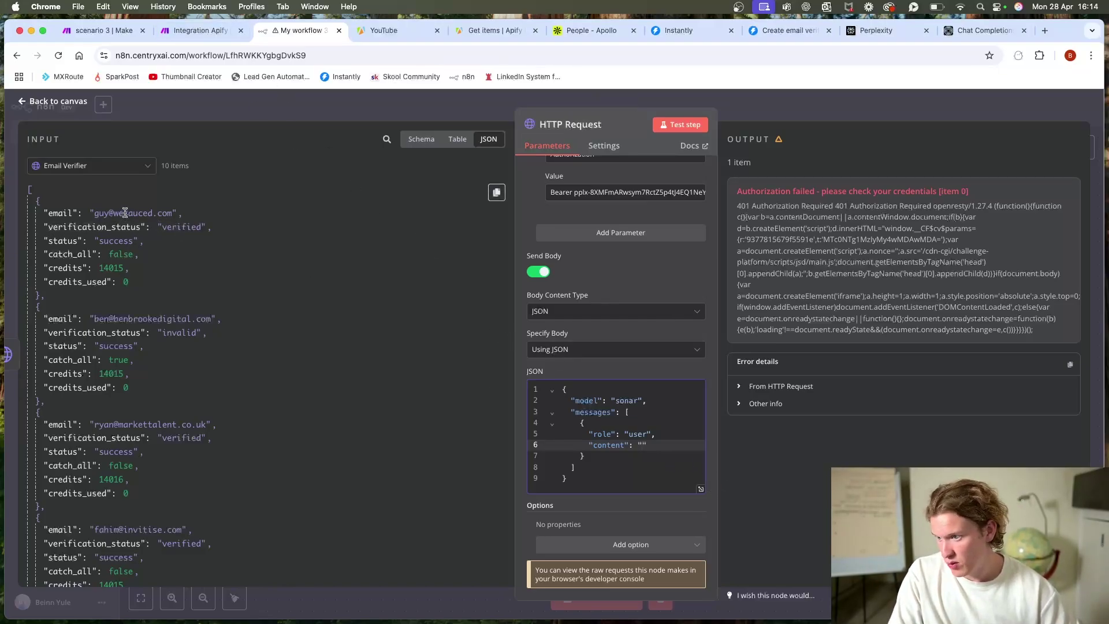
scroll(160, 544, "down", 5)
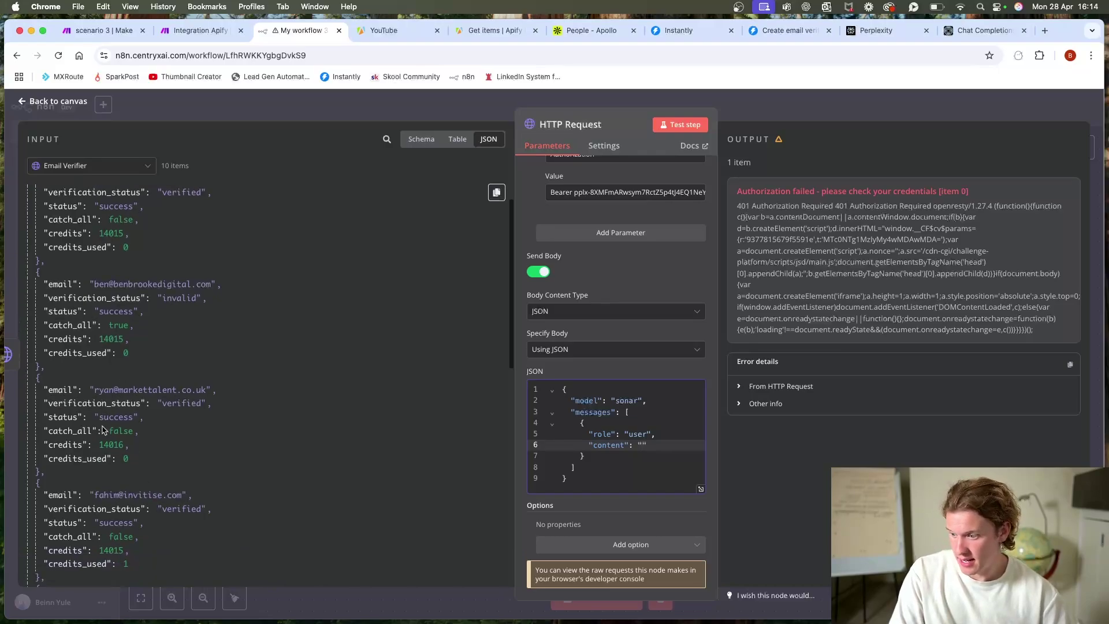
left_click(115, 167)
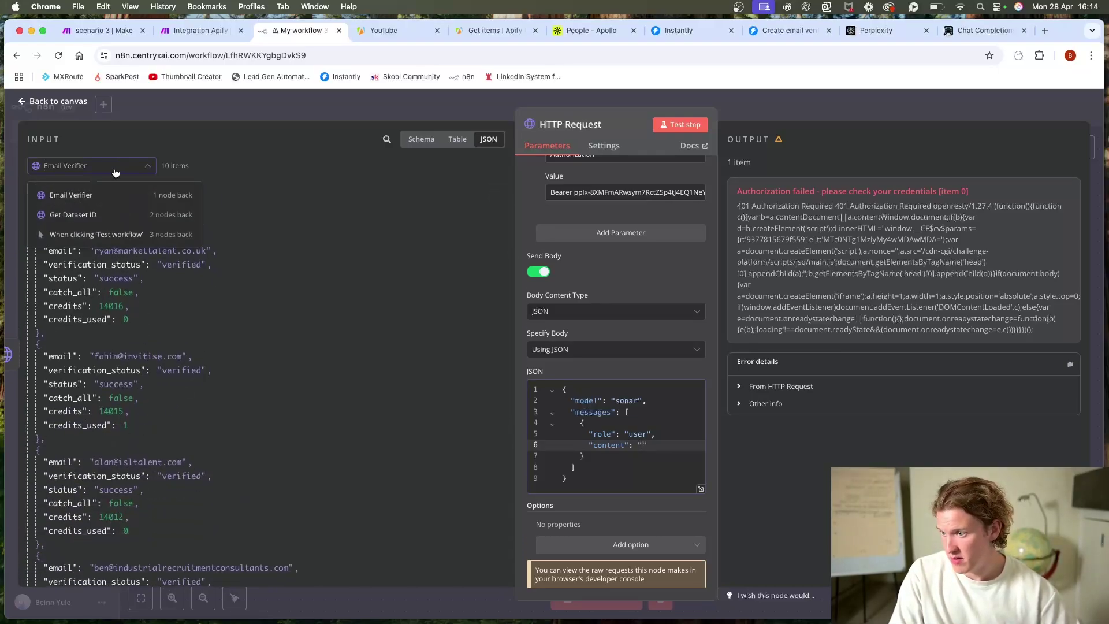
left_click(104, 215)
scroll(202, 286, "up", 5)
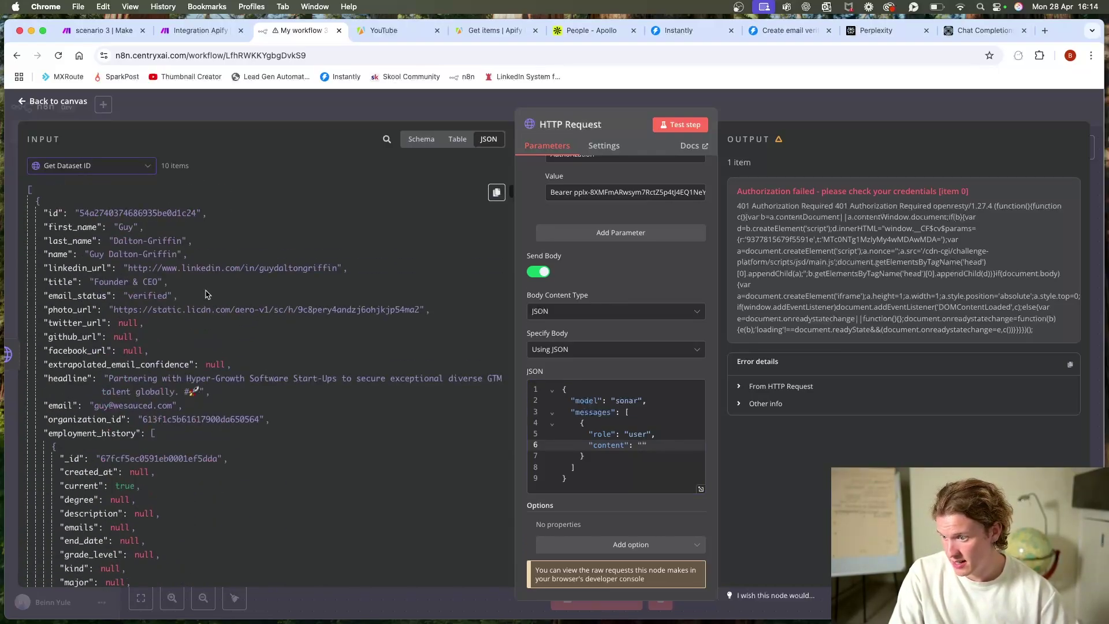
scroll(209, 283, "down", 10)
scroll(211, 283, "up", 10)
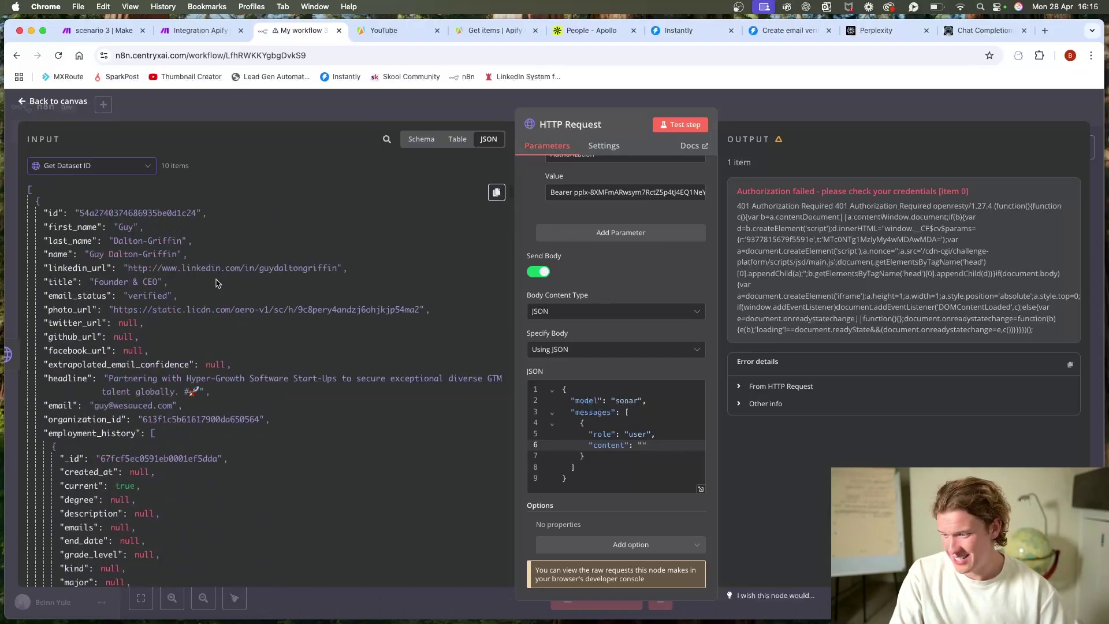
scroll(217, 280, "down", 10)
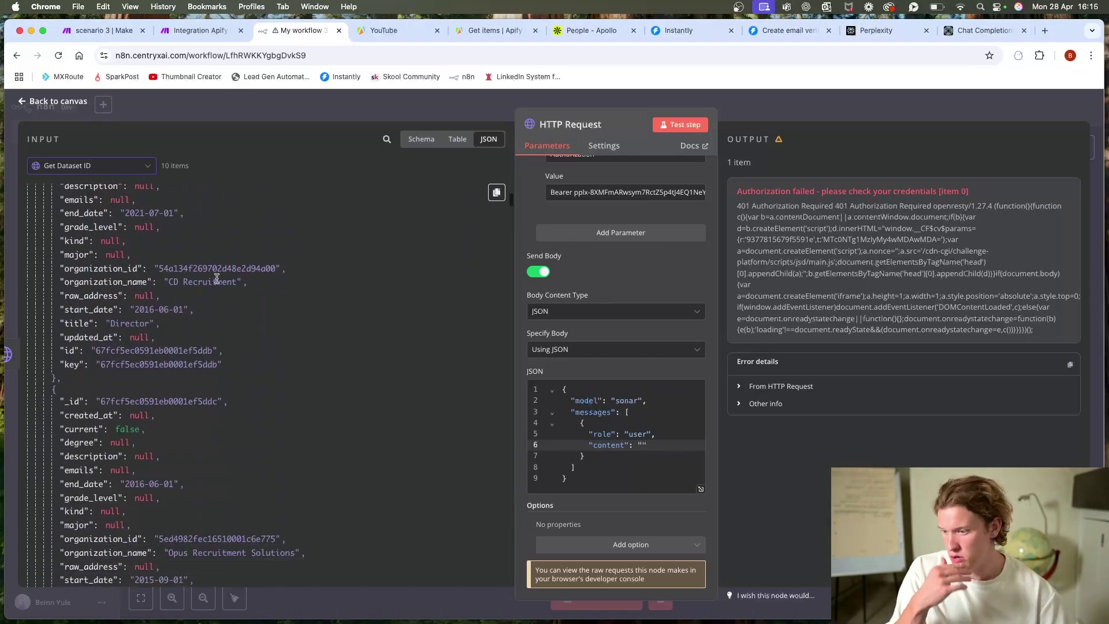
left_click(421, 111)
Step: Move HTTP Request further right and insert an Edit Fields (Set) node before it
left_click_drag(752, 334, 891, 335)
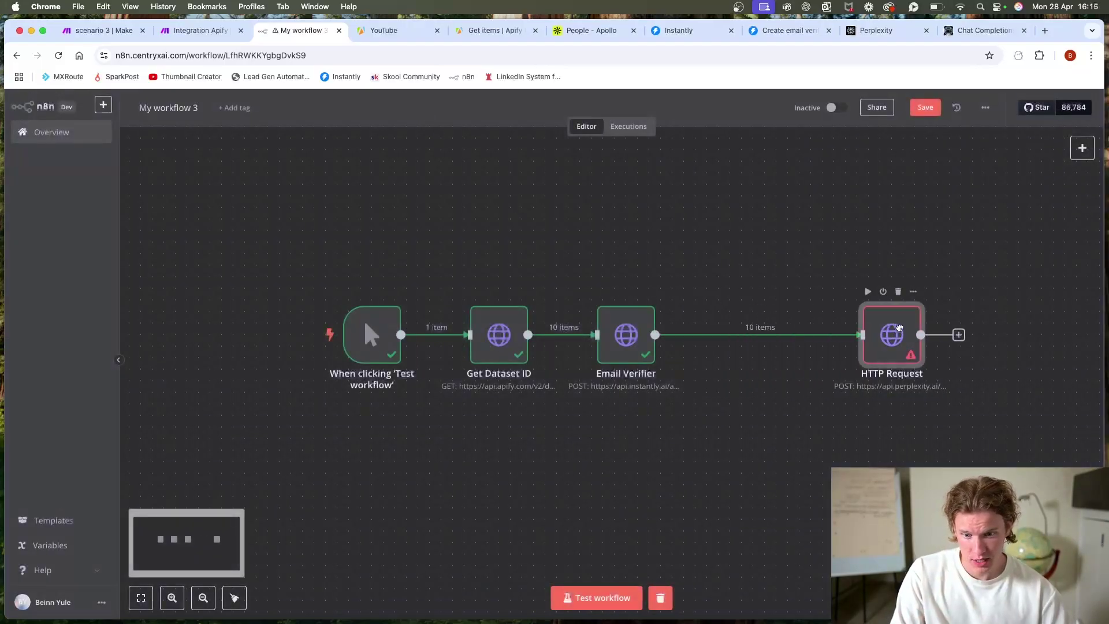
left_click(749, 334)
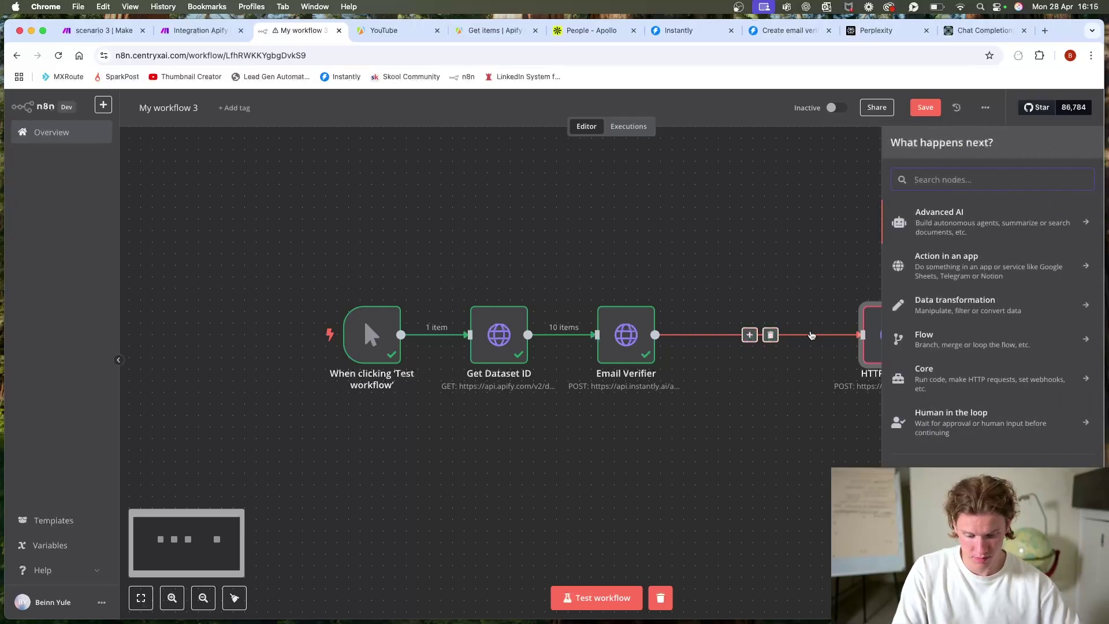
type("set")
left_click(941, 214)
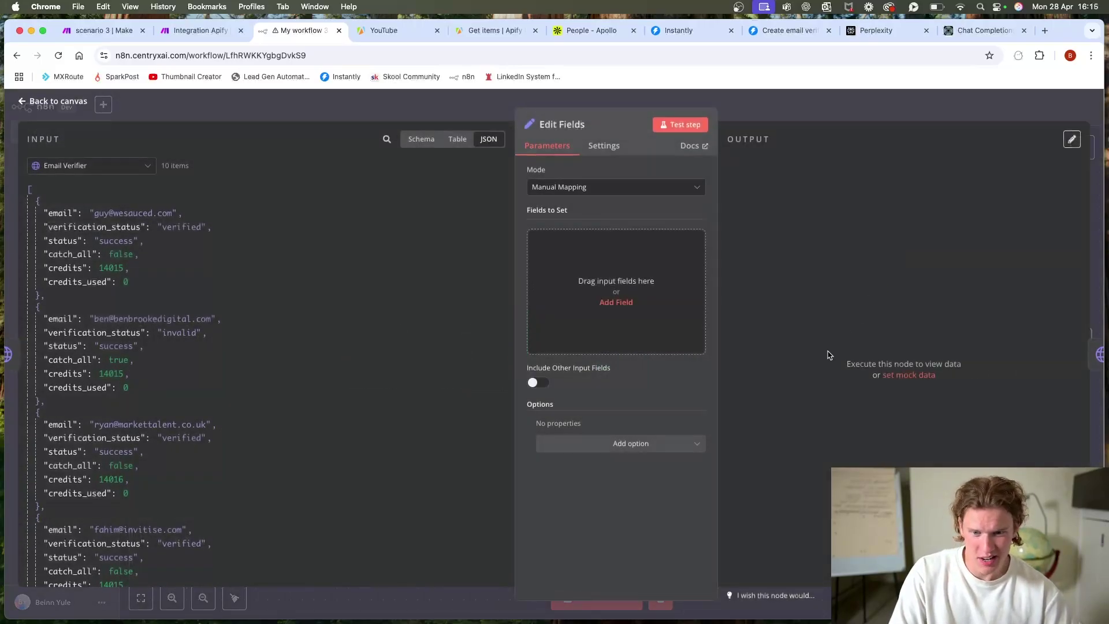
Step: Add one empty field to Edit Fields with Get Dataset ID as its input data
left_click(615, 302)
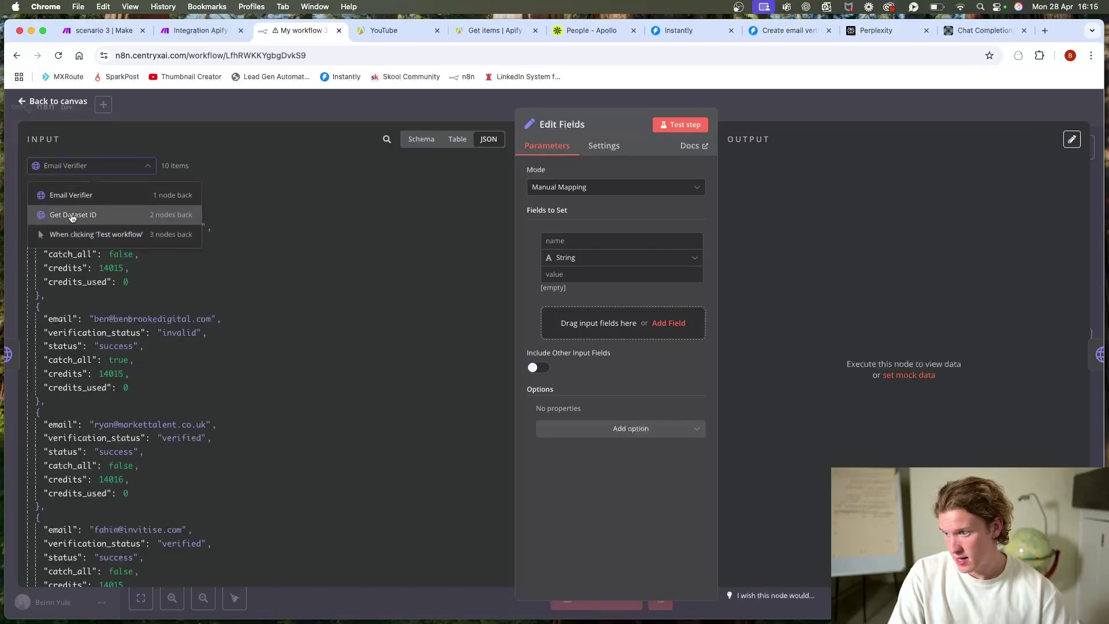
left_click(71, 215)
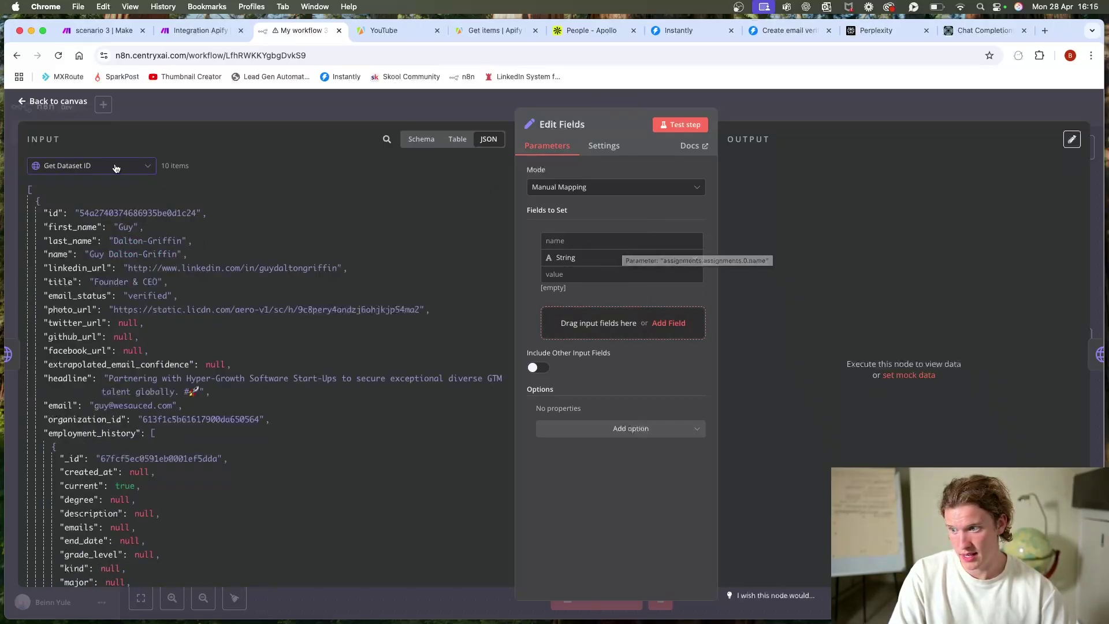
left_click(588, 240)
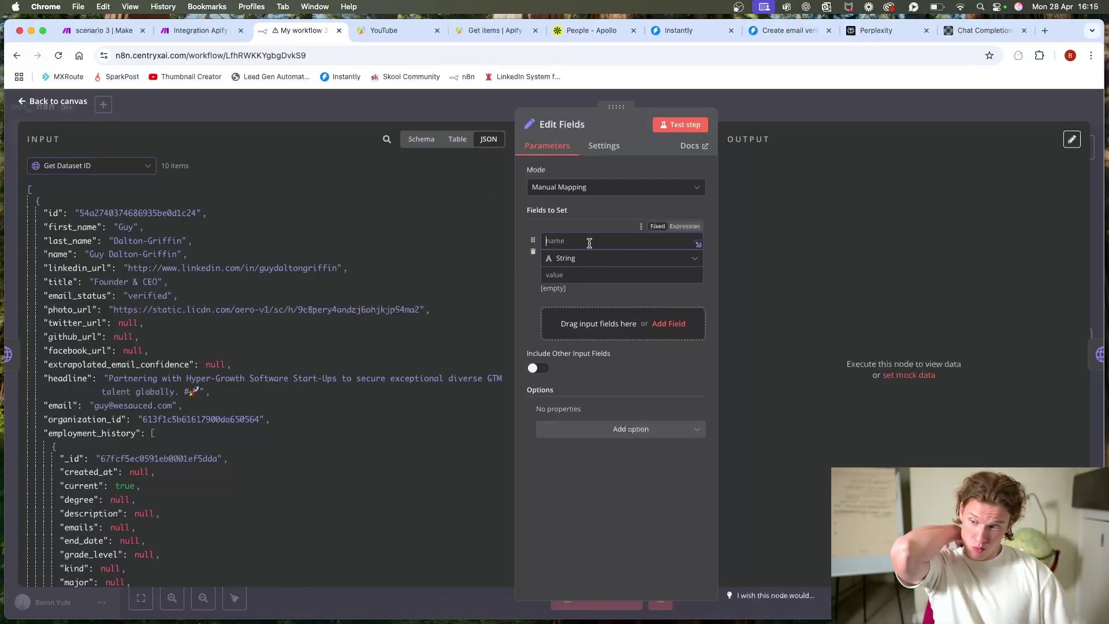
key("ctrl+shift+Tab")
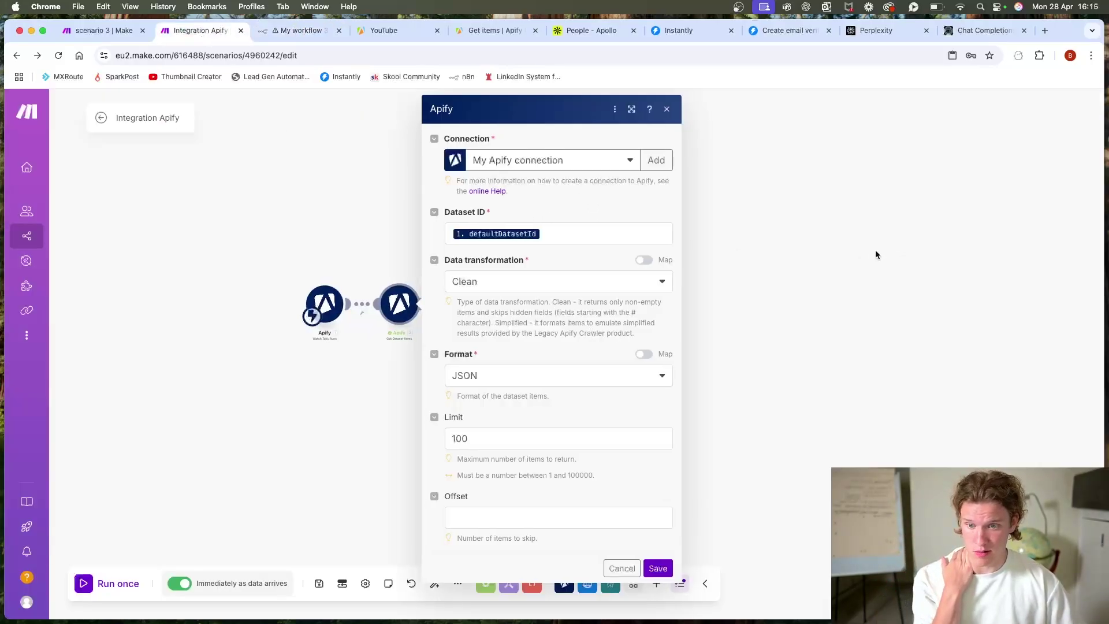
Step: Close Make's Apify module and open the Perplexity AI module to review its sonar lead-research prompt
left_click(823, 267)
left_click(548, 303)
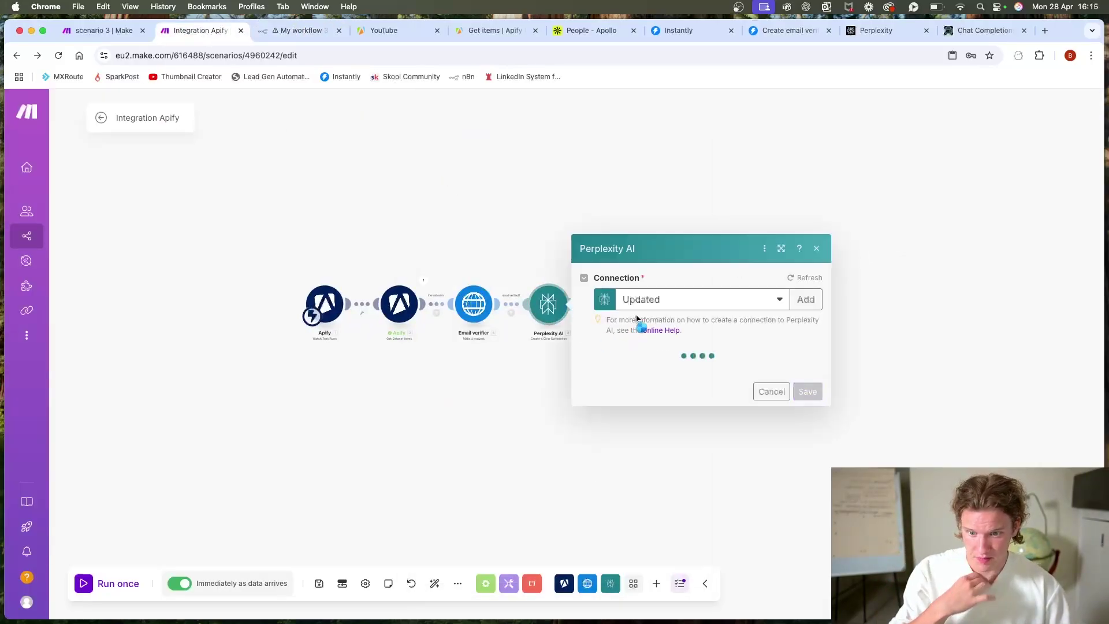
scroll(727, 381, "down", 3)
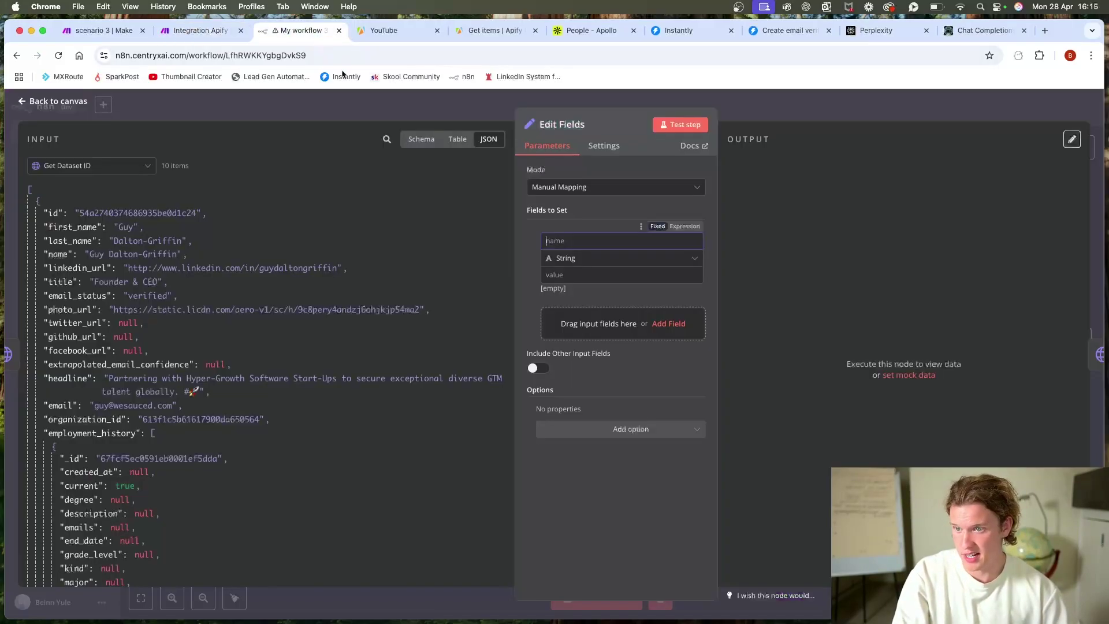
Step: Add a 'name' field combining the lead's first_name and last_name
left_click(300, 31)
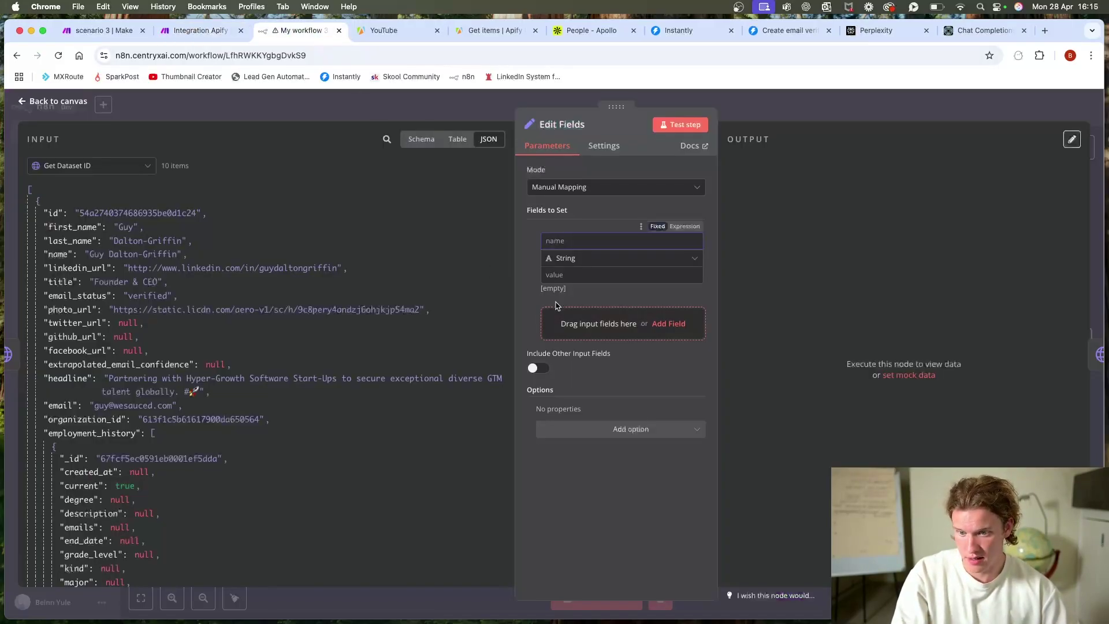
type("name")
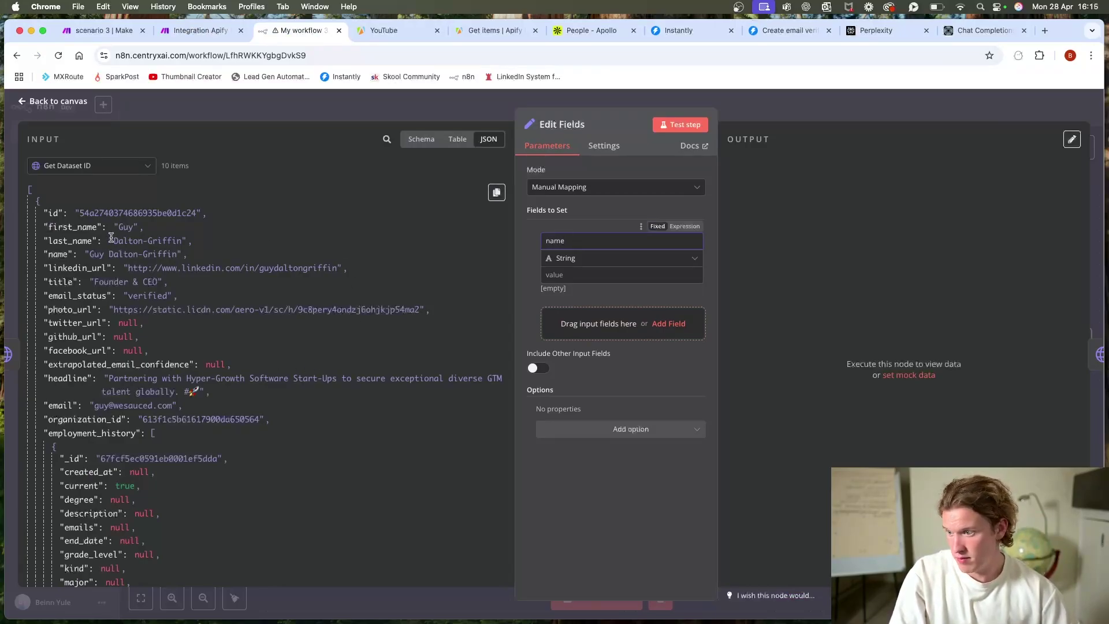
left_click_drag(72, 226, 609, 276)
left_click(546, 240)
type("frist")
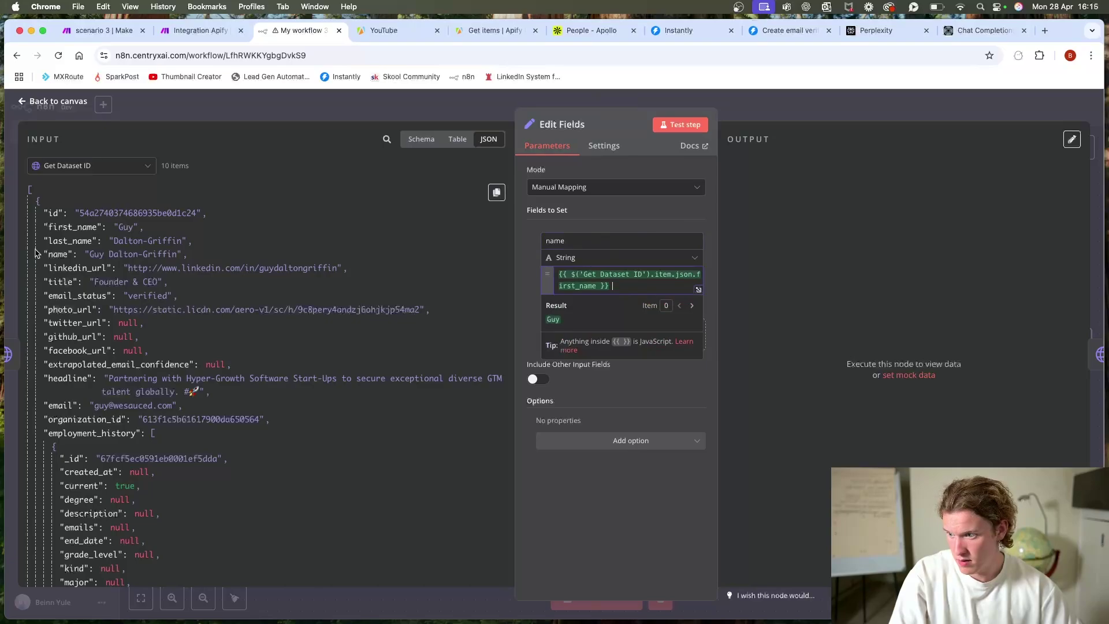
left_click_drag(81, 241, 687, 300)
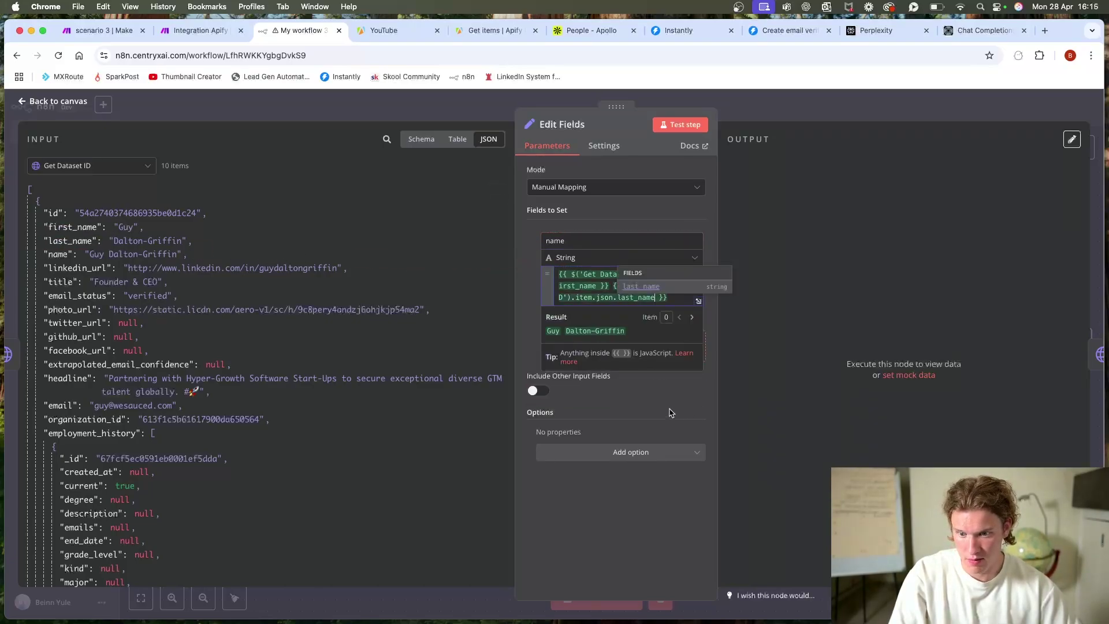
left_click(526, 310)
Step: Add a second field mapped to the lead's title
left_click(587, 357)
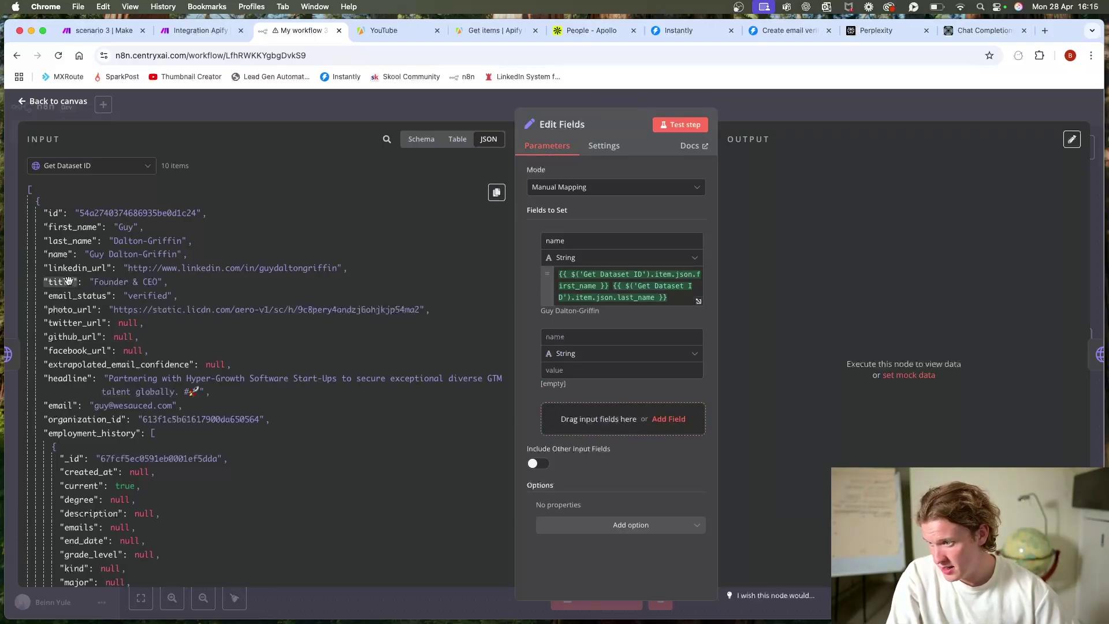
left_click_drag(60, 281, 580, 373)
left_click(571, 337)
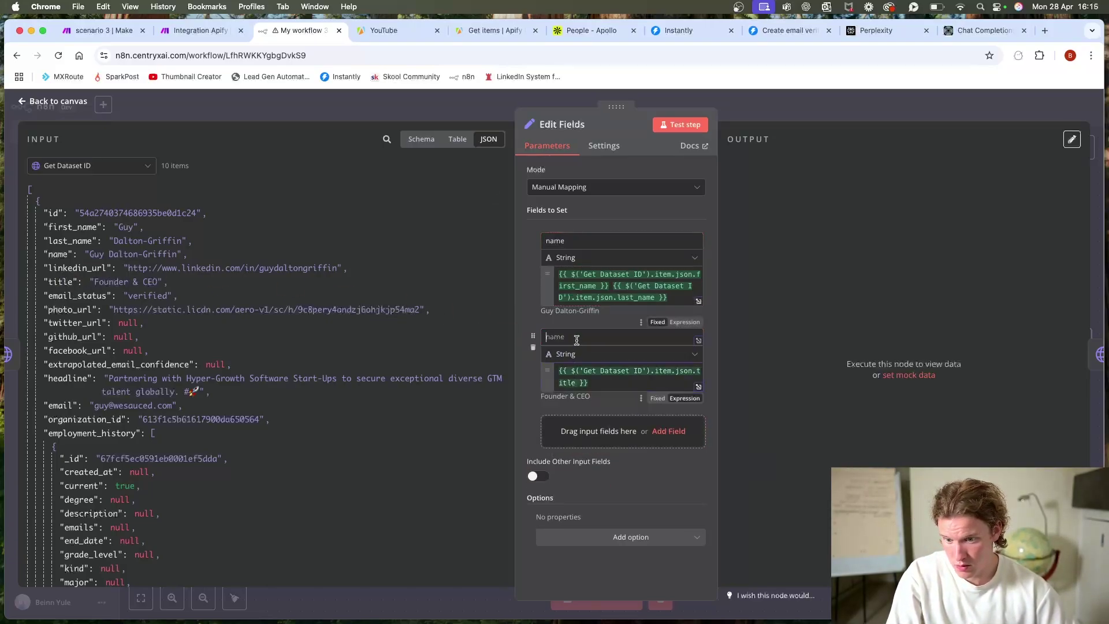
type("y")
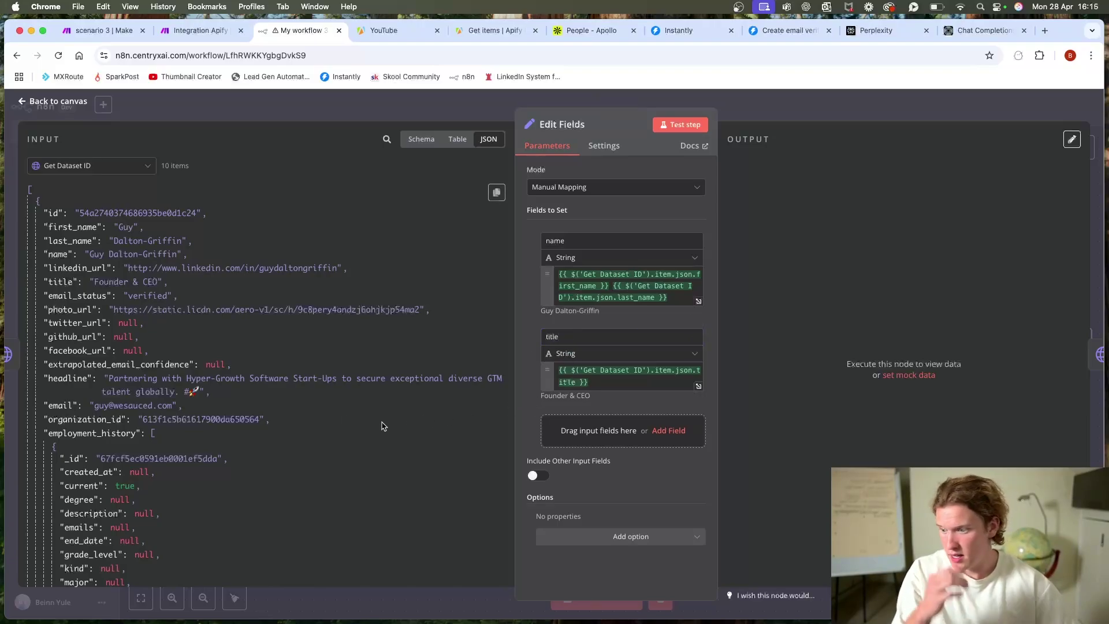
scroll(179, 284, "down", 1)
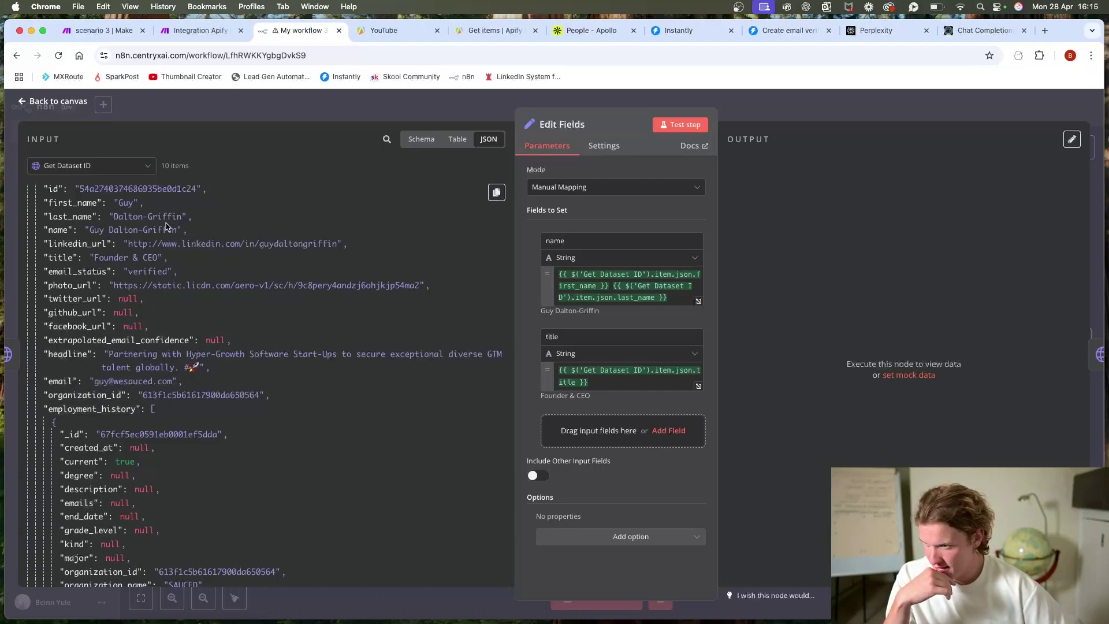
Step: After checking the Make scenario, add the organization name as a 'Company name' field
left_click(200, 30)
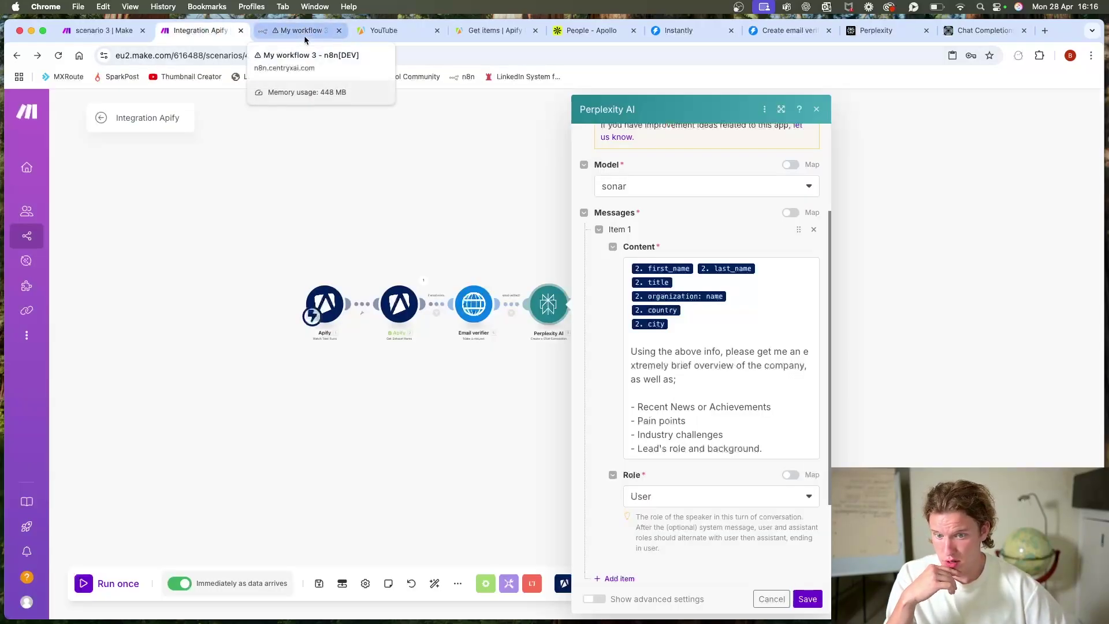
left_click(290, 36)
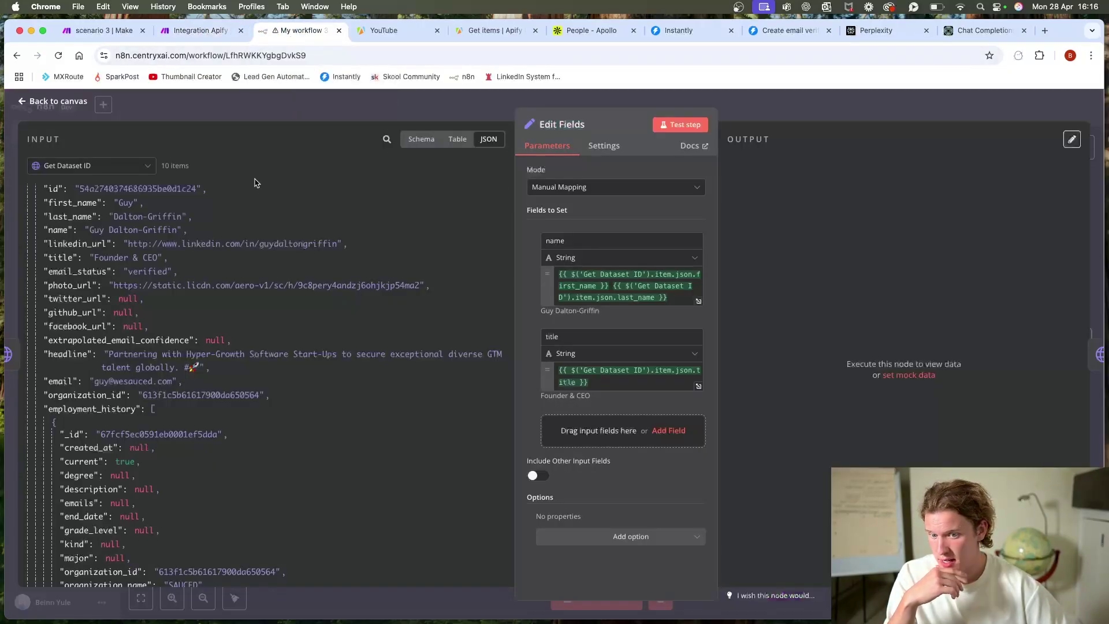
scroll(180, 264, "down", 15)
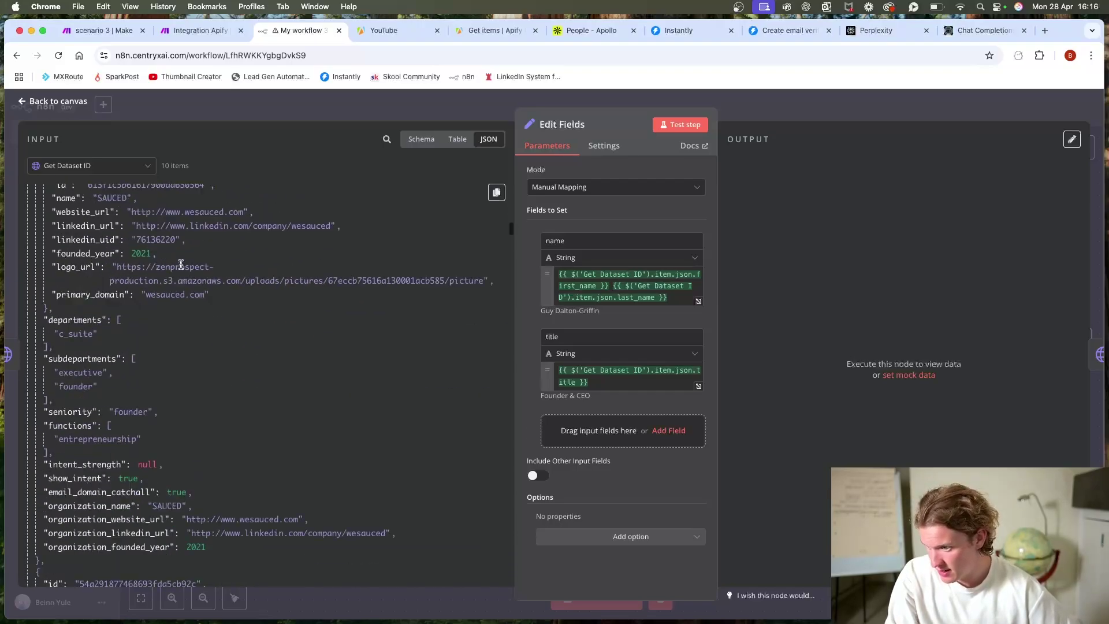
scroll(179, 265, "down", 10)
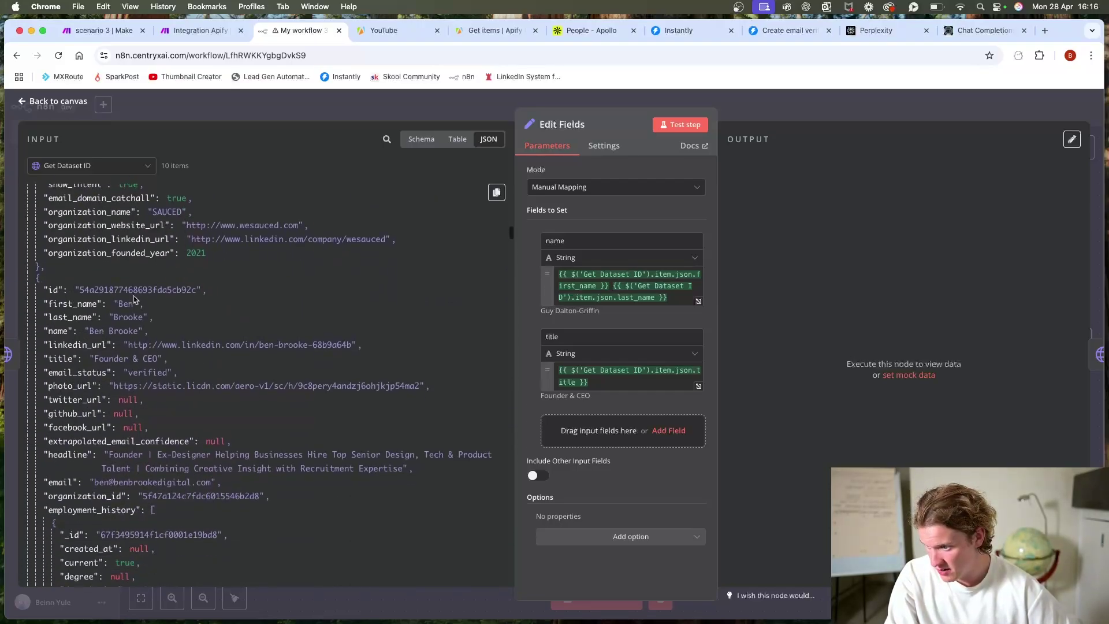
scroll(89, 289, "up", 5)
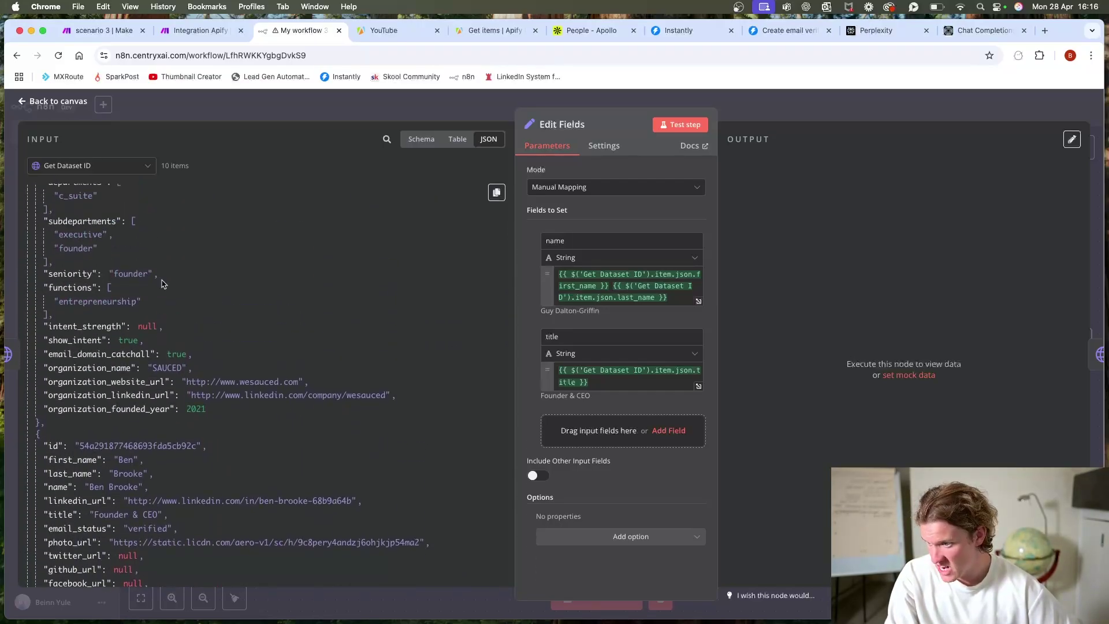
scroll(89, 382, "up", 5)
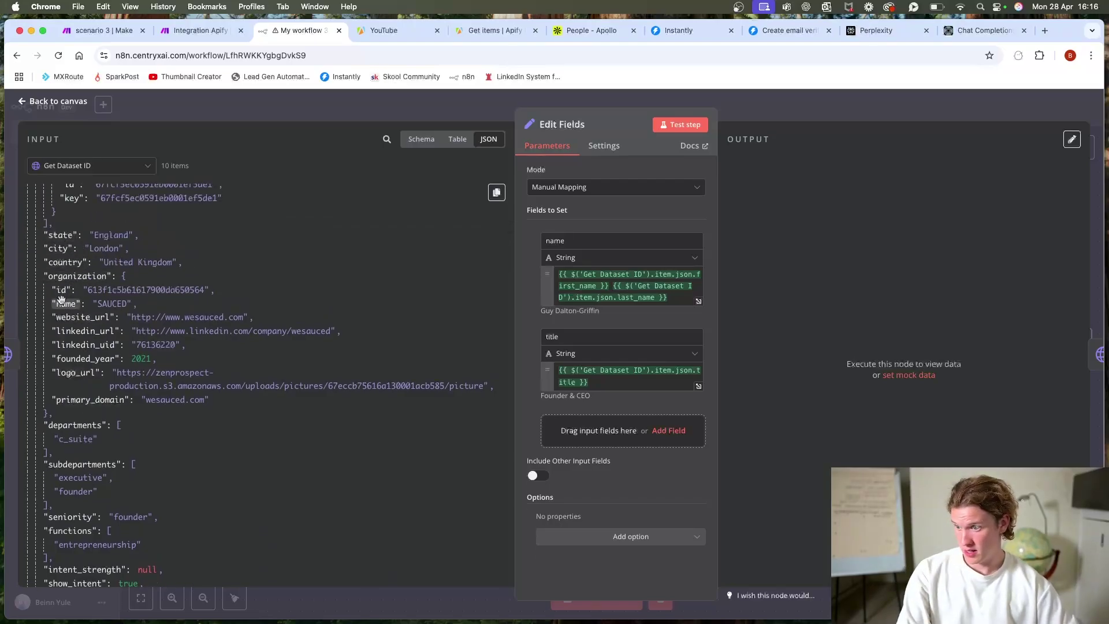
left_click_drag(65, 303, 573, 447)
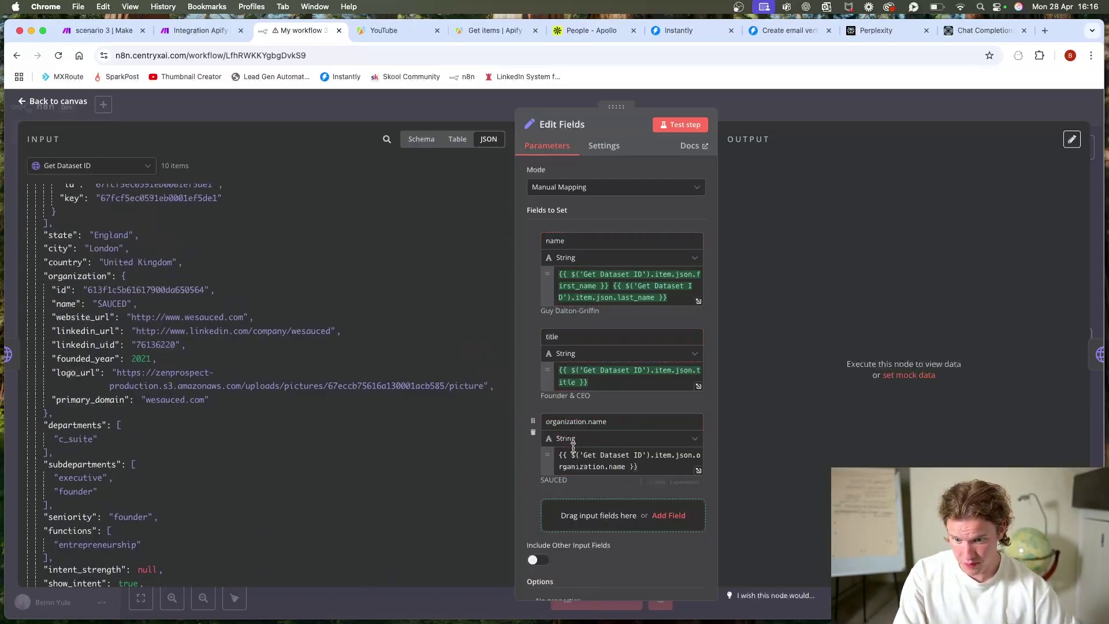
triple_click(618, 417)
type("c")
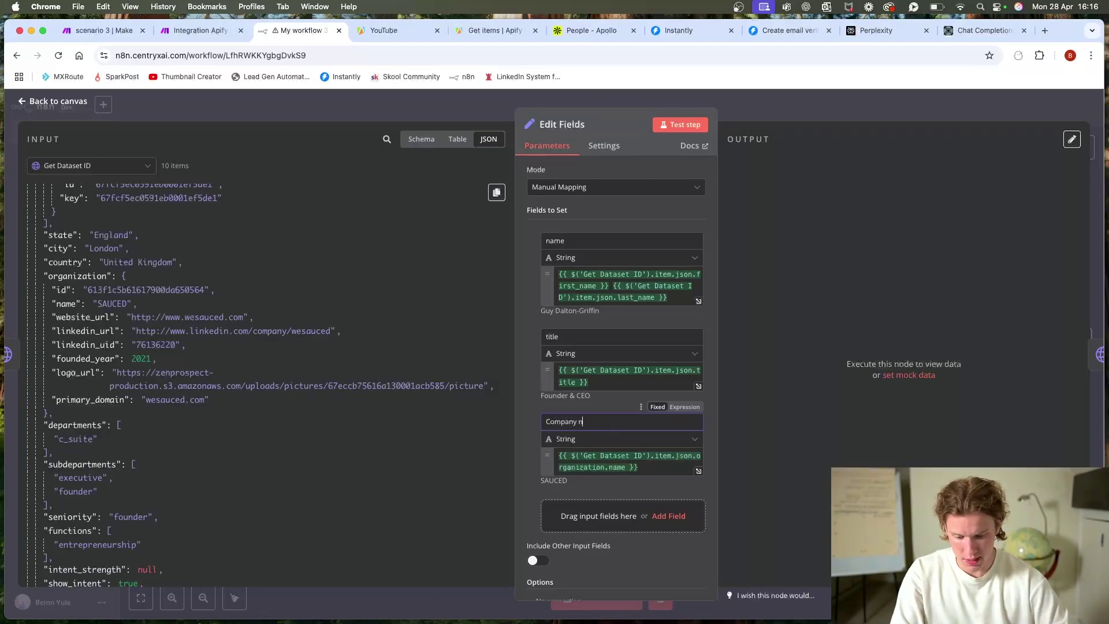
scroll(606, 473, "down", 2)
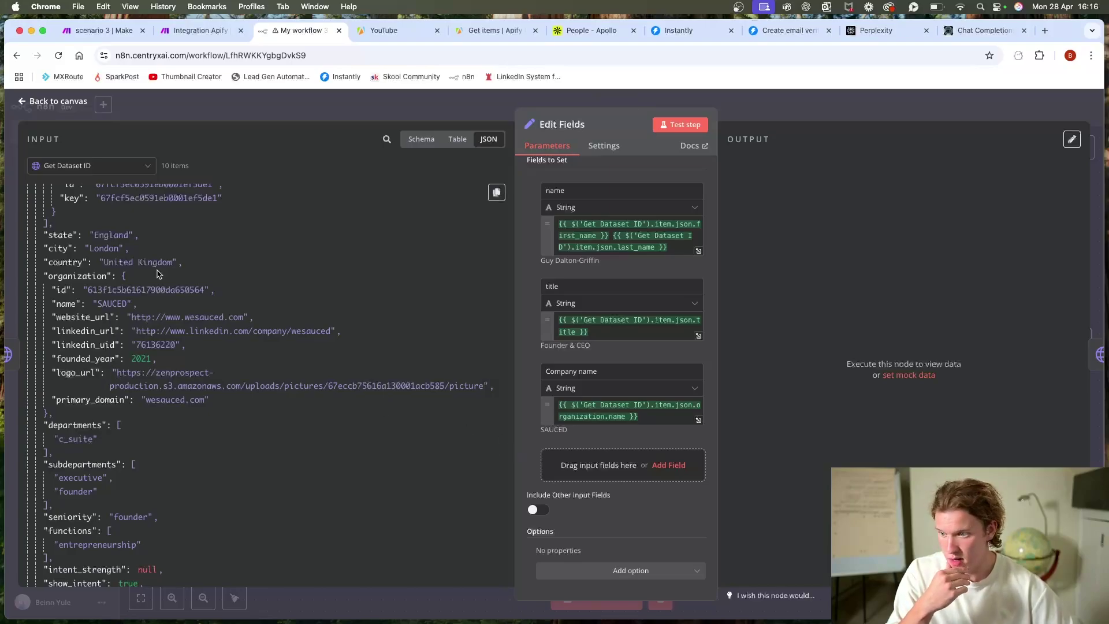
scroll(106, 285, "down", 10)
scroll(106, 284, "up", 15)
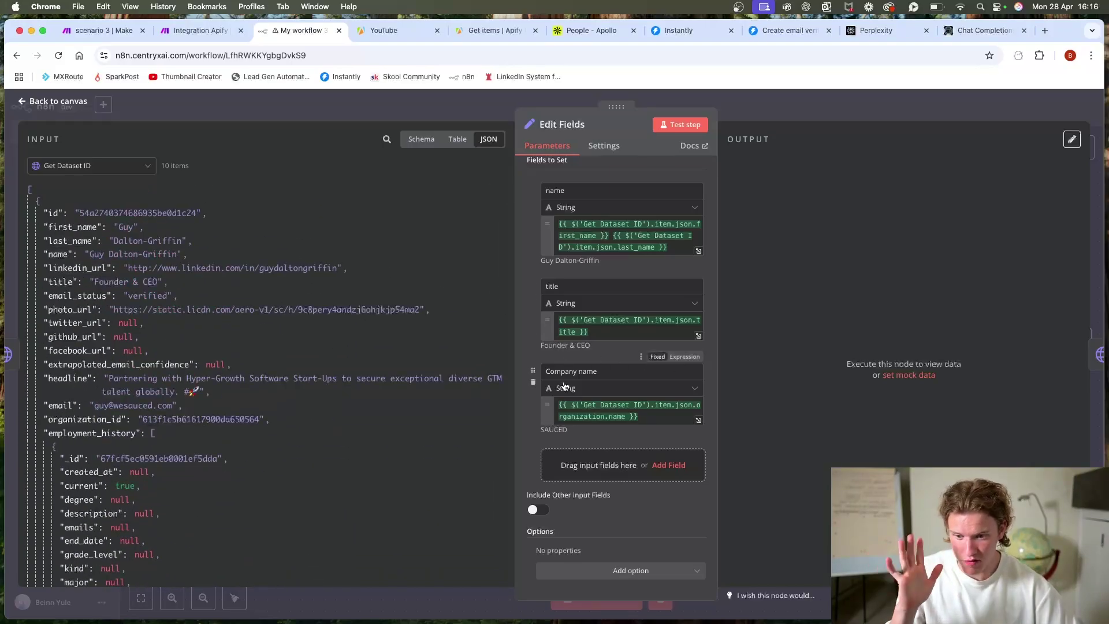
Step: Compare against the Make prompt, then add the lead's country as another field
left_click(181, 35)
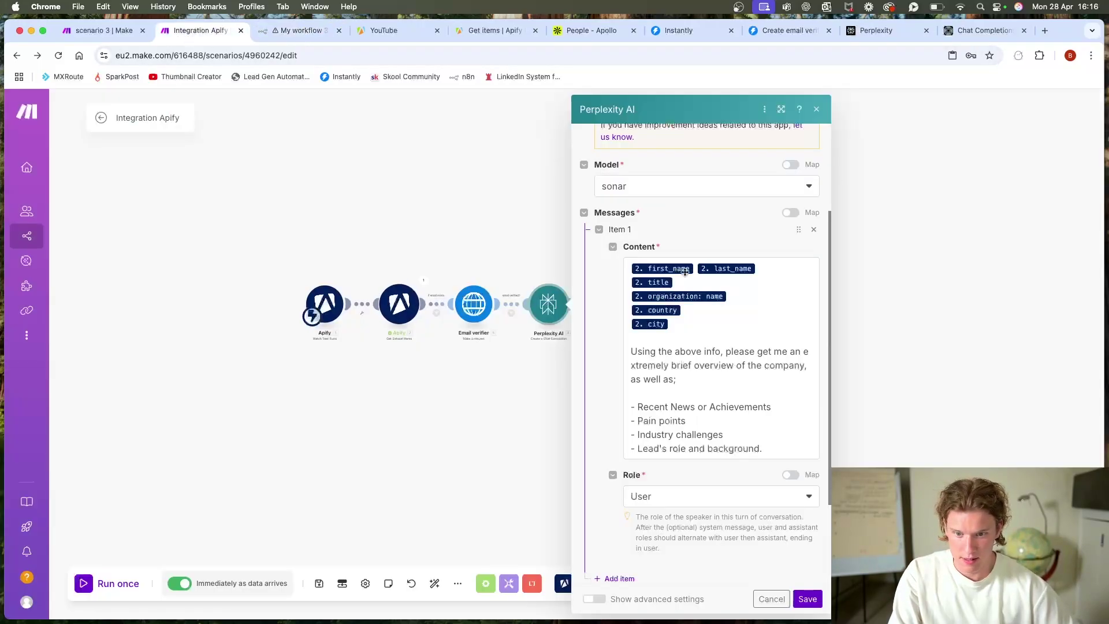
left_click(300, 31)
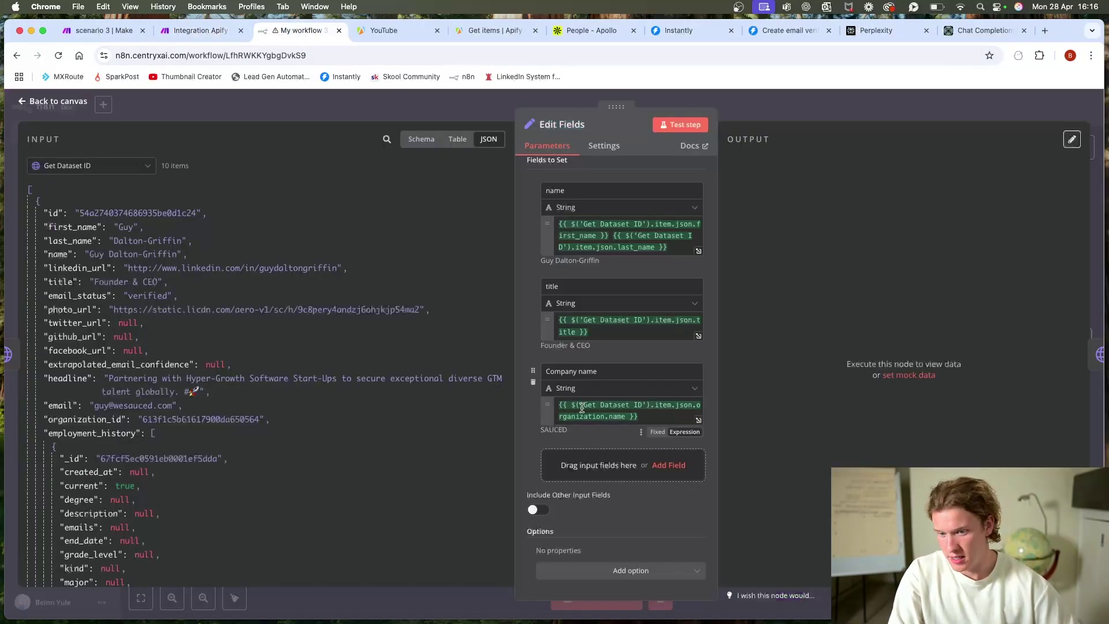
scroll(67, 302, "down", 5)
left_click_drag(67, 293, 601, 548)
scroll(600, 405, "down", 2)
Step: Back on the canvas, move HTTP Request next to Edit Fields and test-run the workflow
left_click(782, 116)
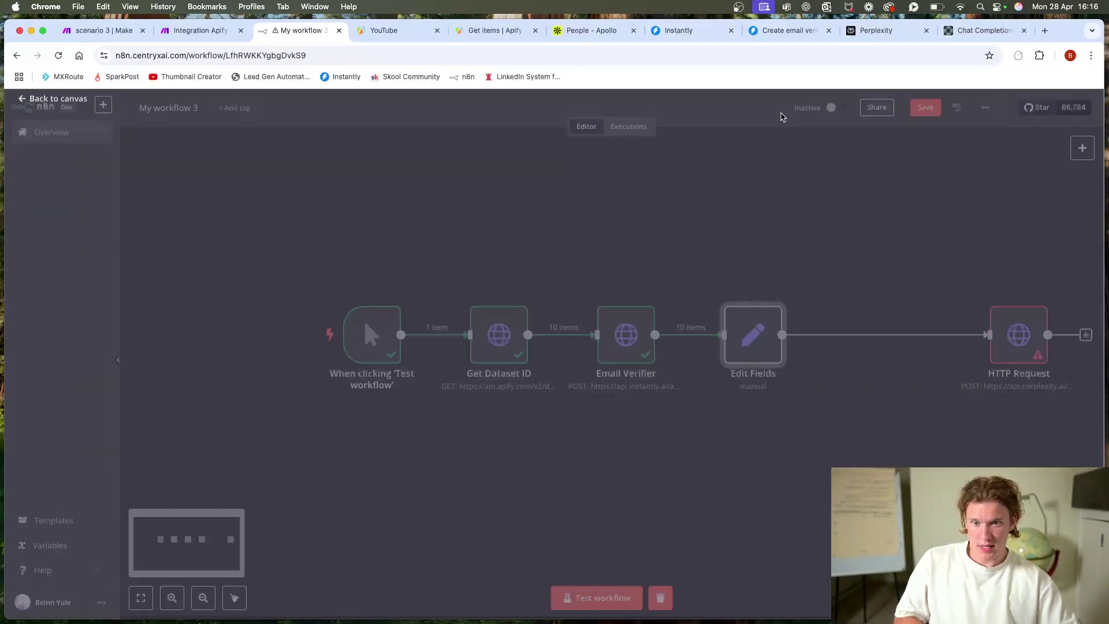
left_click_drag(1018, 338, 891, 337)
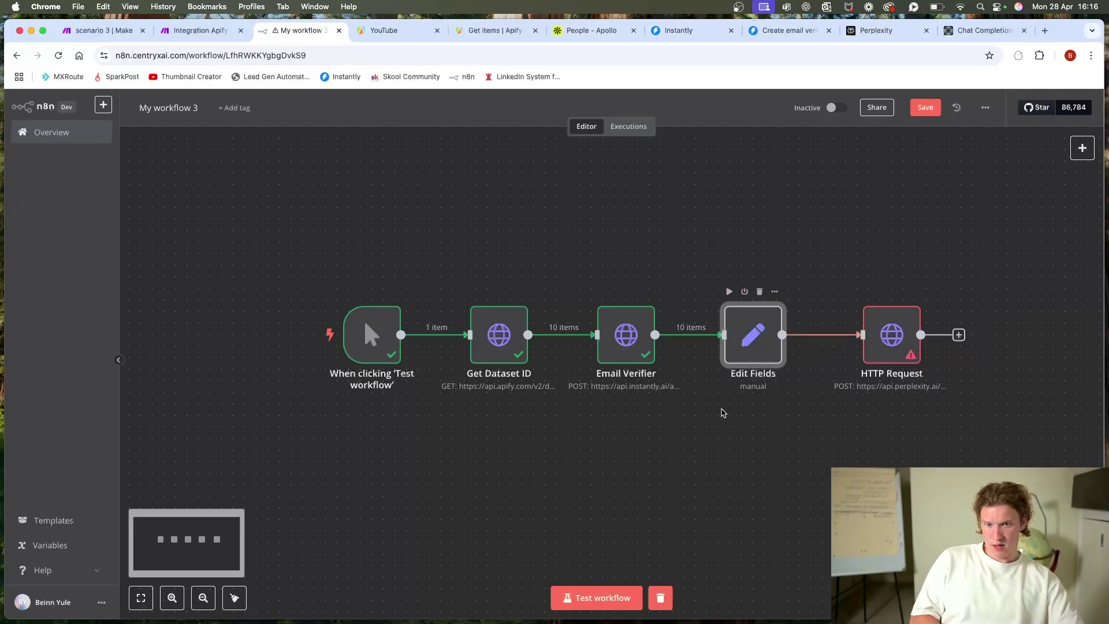
left_click(600, 596)
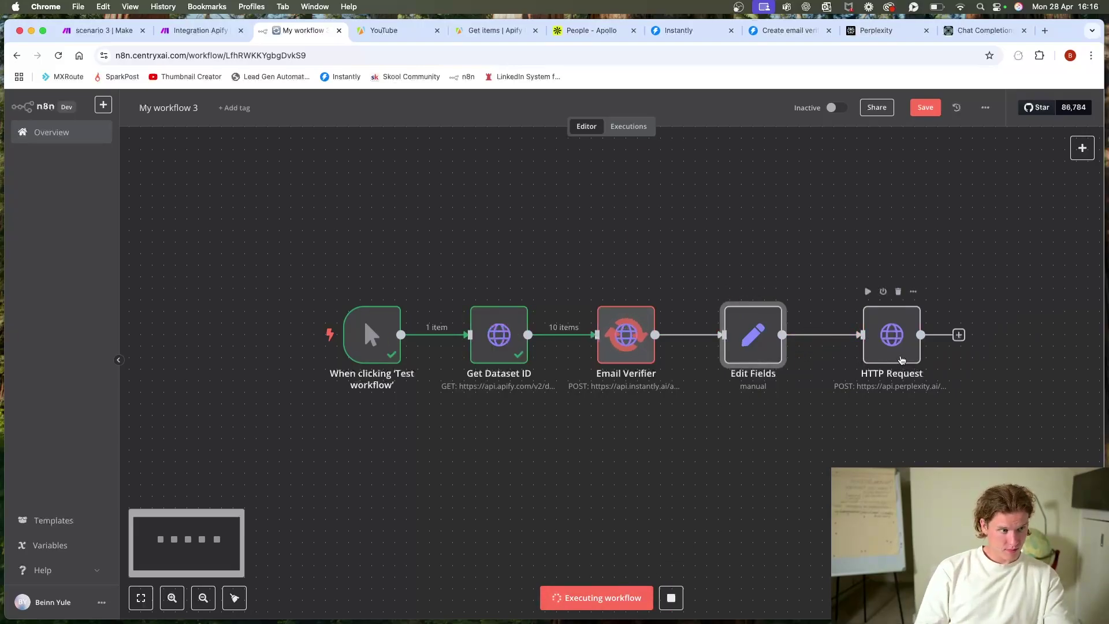
Step: Map the lead's name from the Edit Fields input into the HTTP Request JSON body
double_click(891, 335)
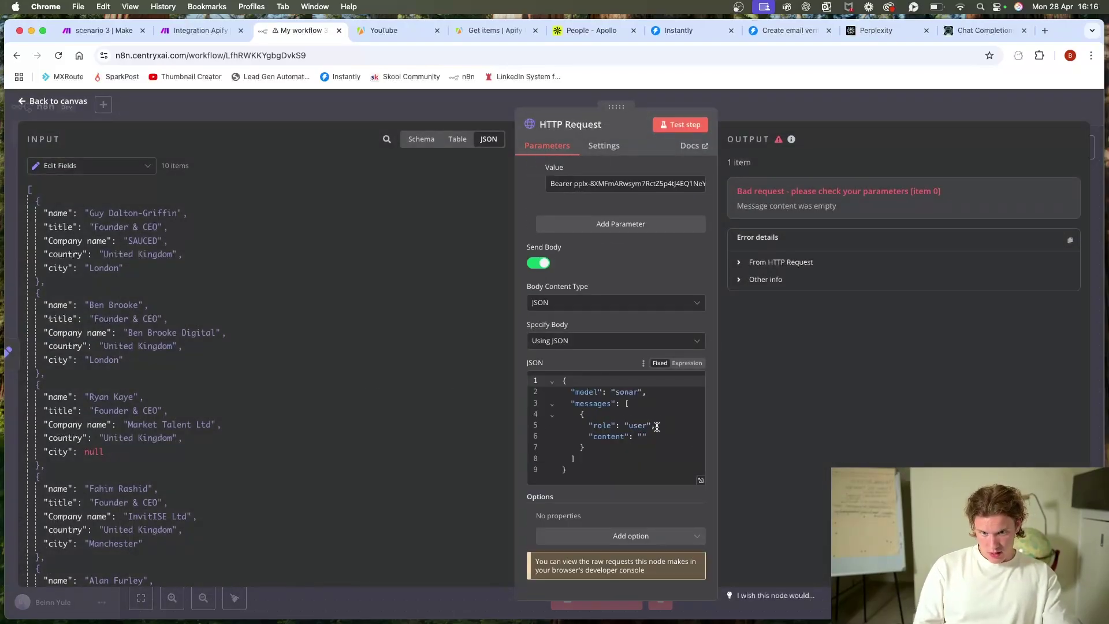
left_click(643, 438)
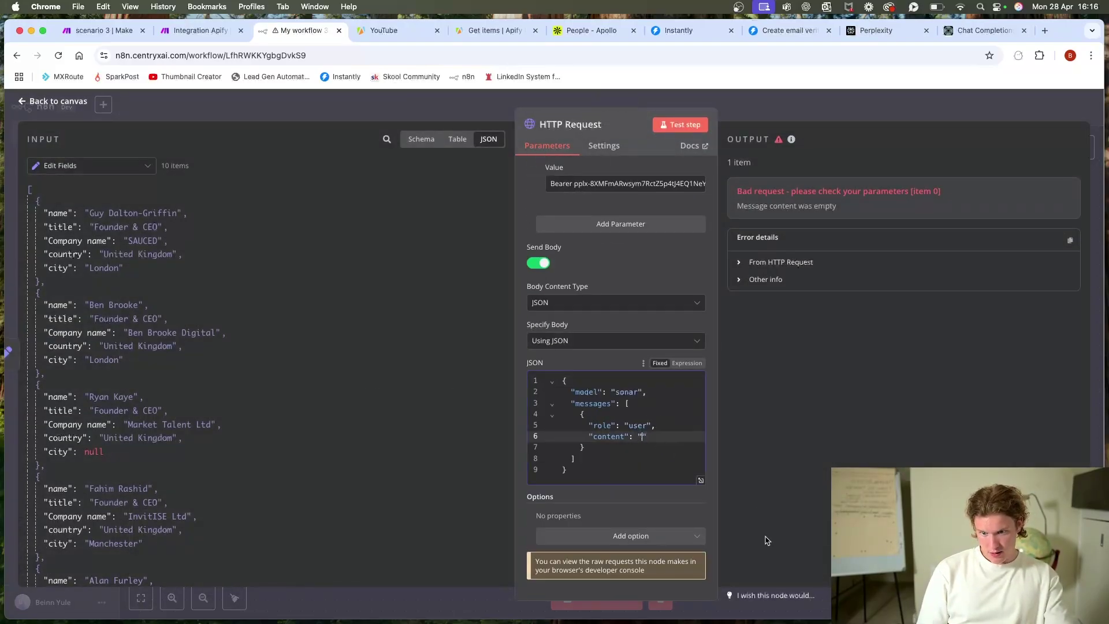
left_click(103, 166)
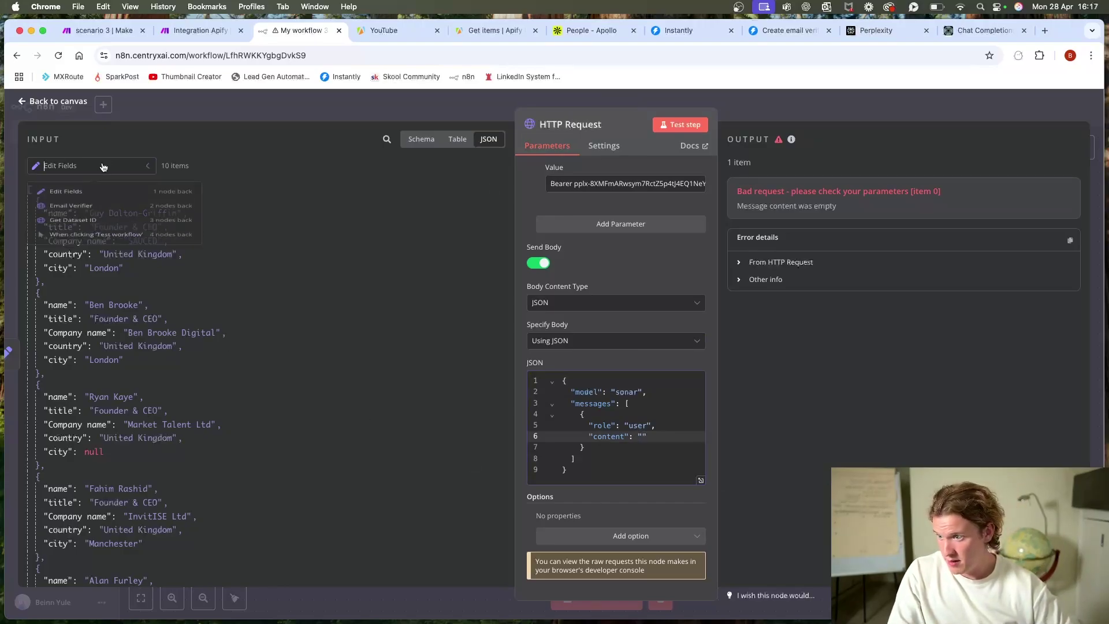
left_click(263, 168)
left_click_drag(58, 213, 641, 439)
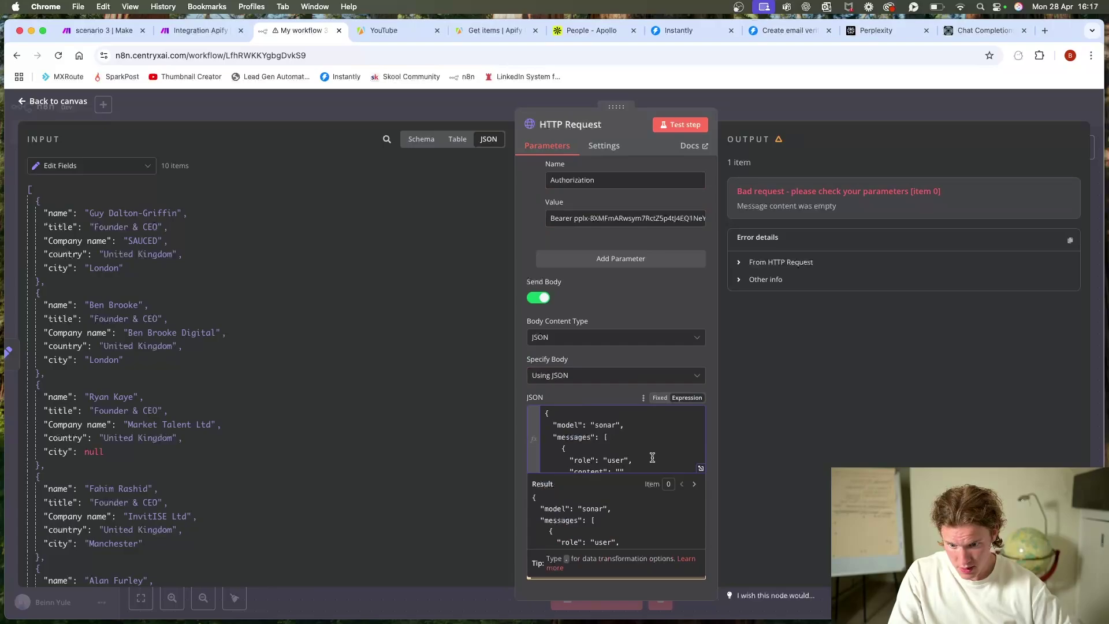
Step: In the full expression editor, follow the name with title, 'at' Company name, 'in' city, and country
left_click(701, 468)
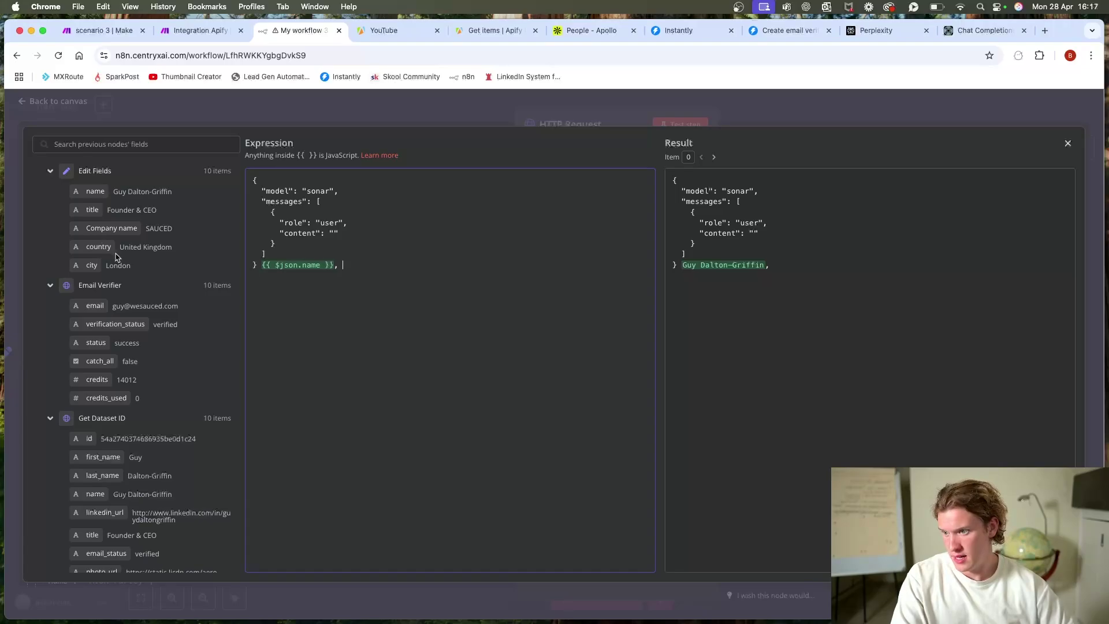
left_click_drag(93, 211, 358, 262)
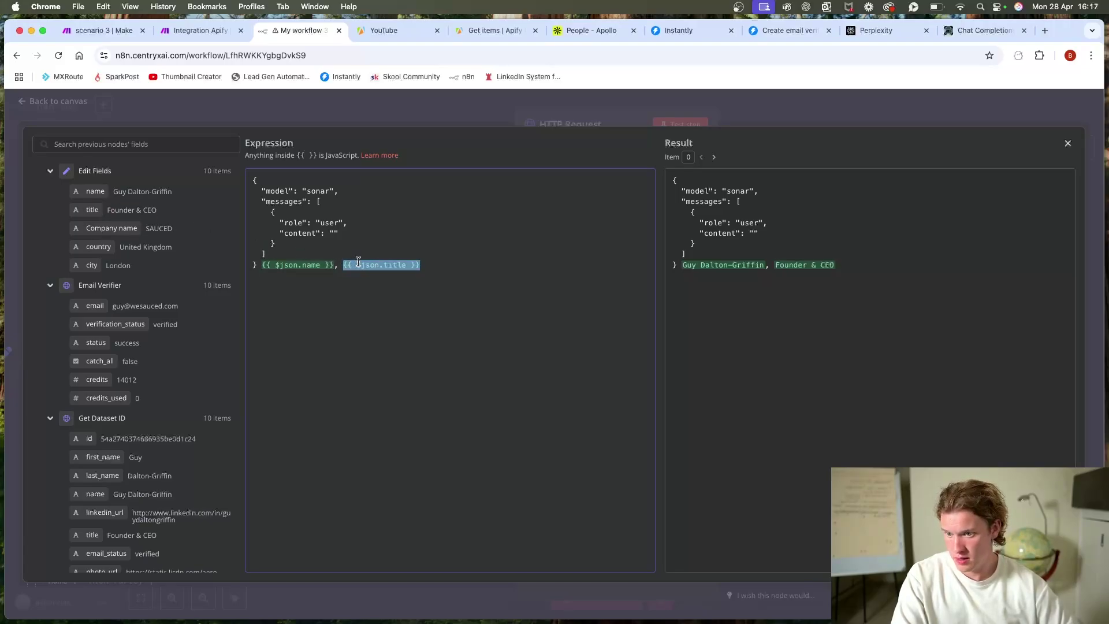
left_click(452, 258)
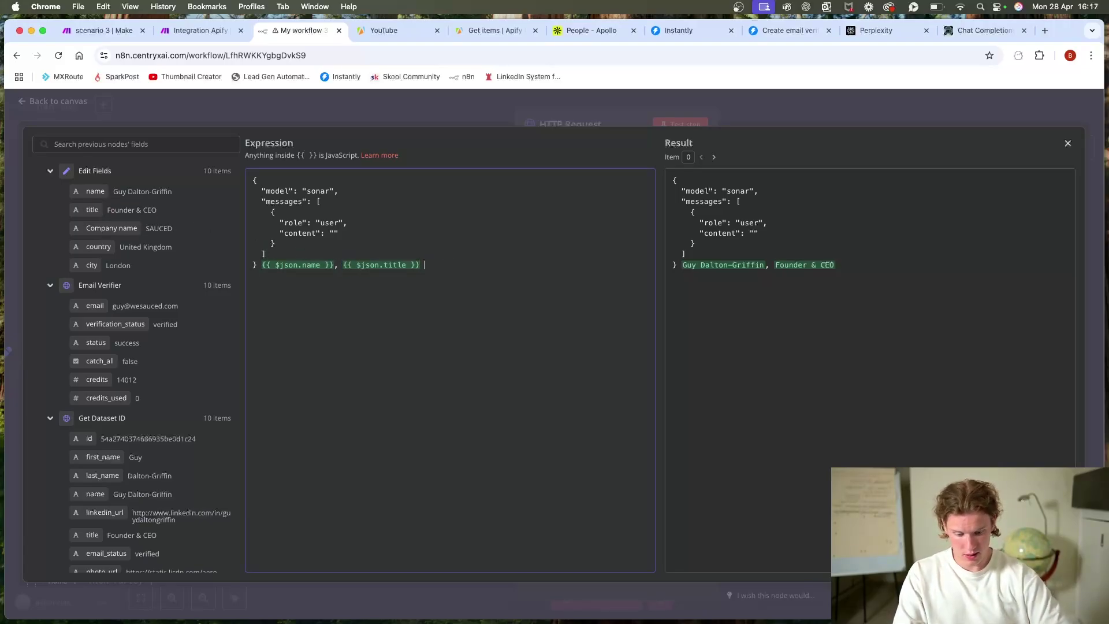
left_click_drag(111, 228, 554, 269)
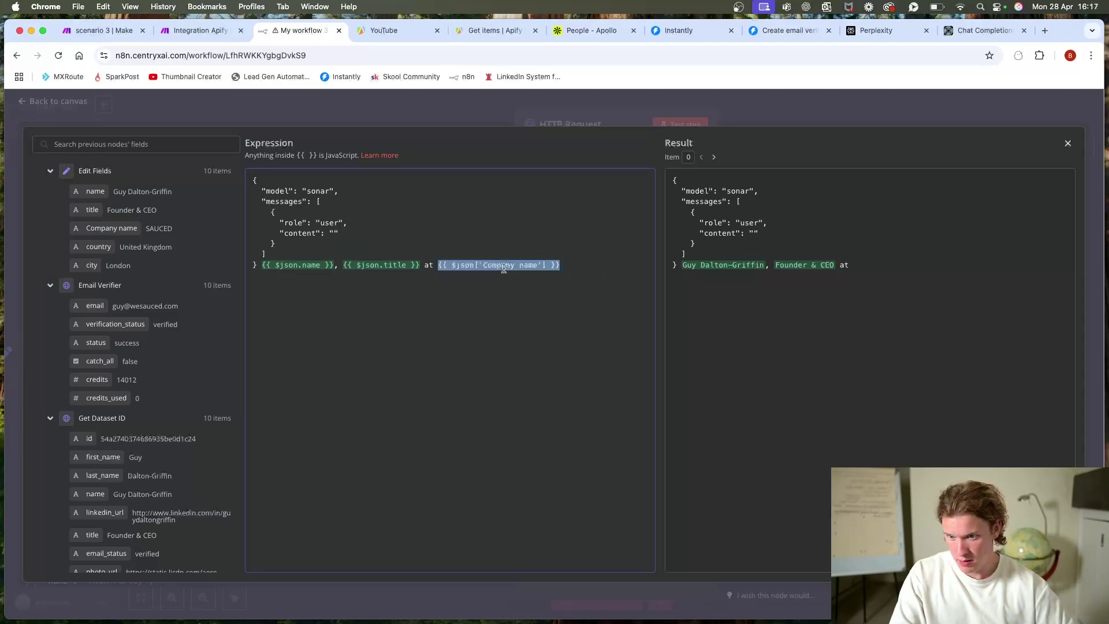
left_click(603, 268)
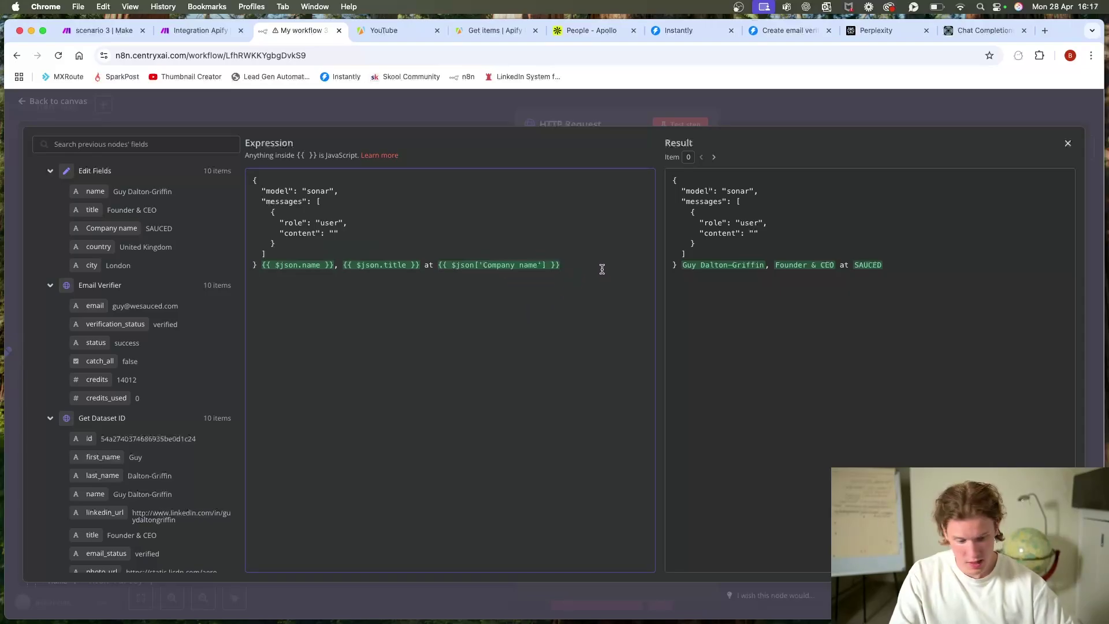
type("in")
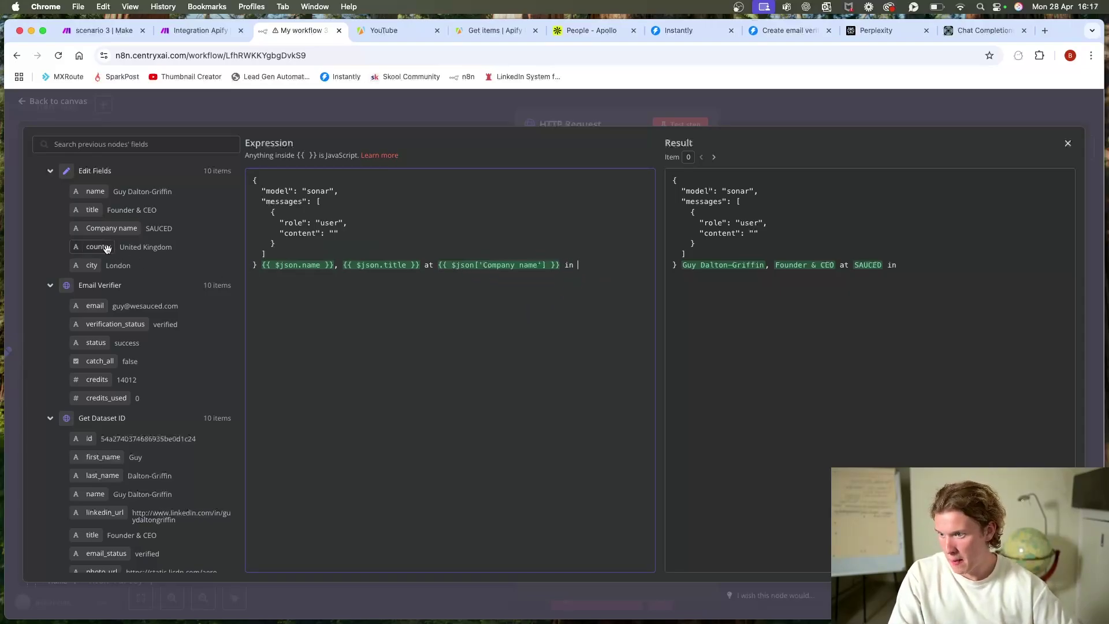
left_click_drag(91, 265, 600, 267)
left_click(281, 278)
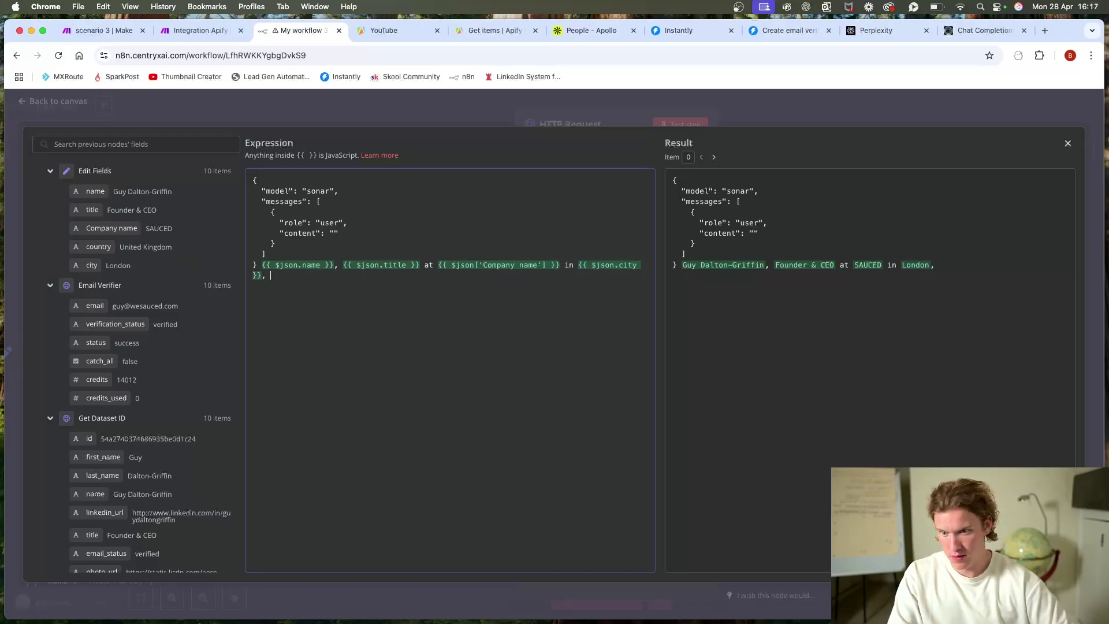
type(",")
left_click_drag(98, 247, 315, 276)
left_click(404, 276)
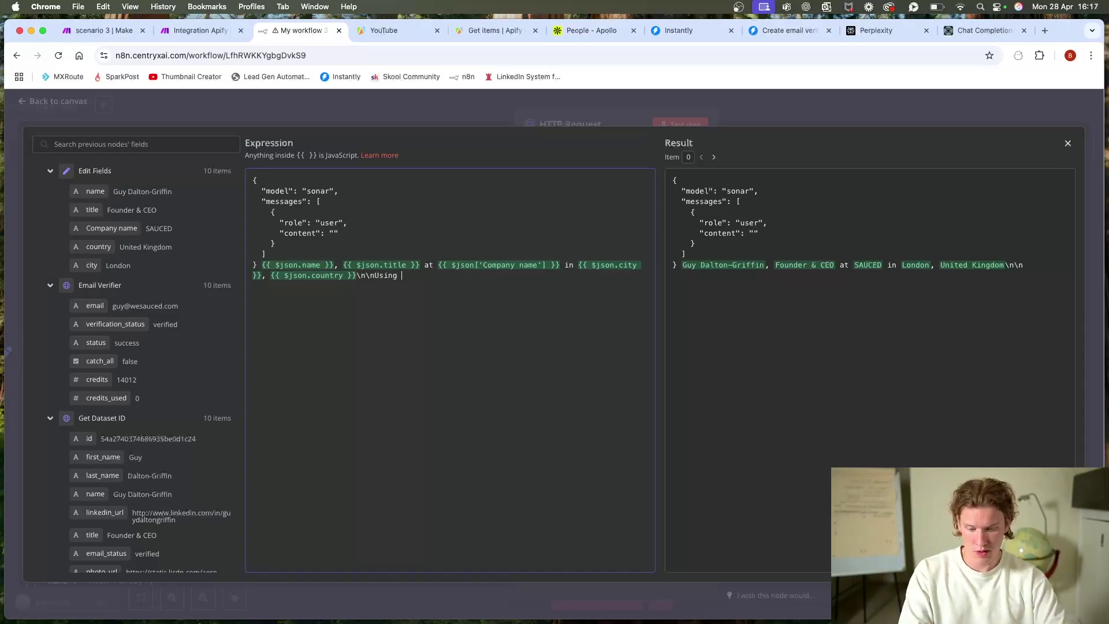
Step: Copy the Perplexity research prompt text from the Make scenario
left_click(169, 31)
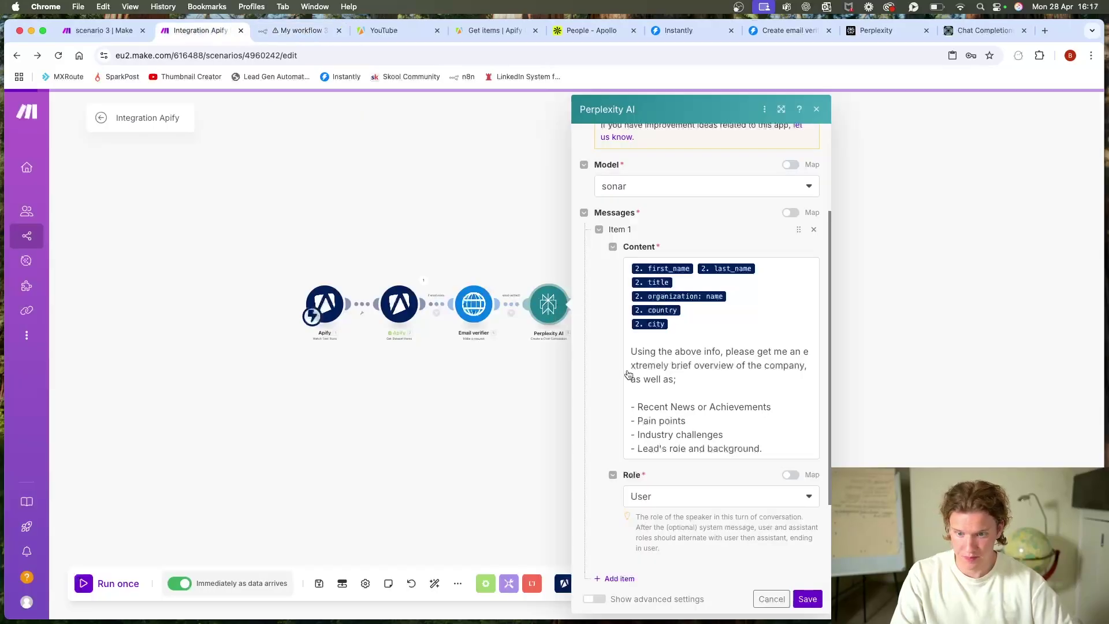
left_click(629, 351)
key("super+a")
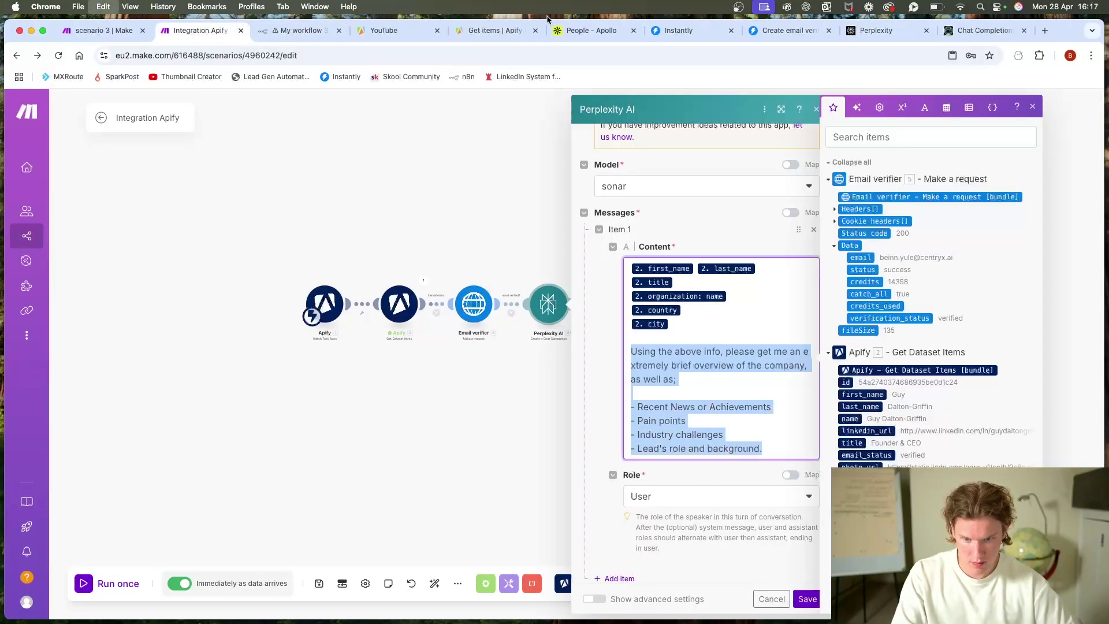
left_click(905, 34)
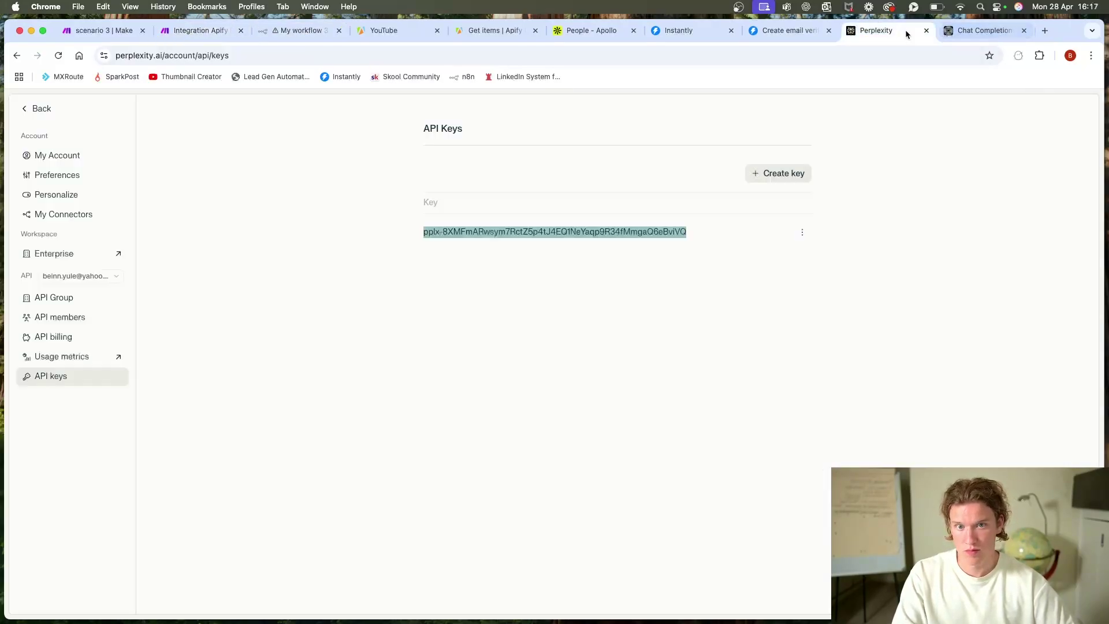
left_click(303, 33)
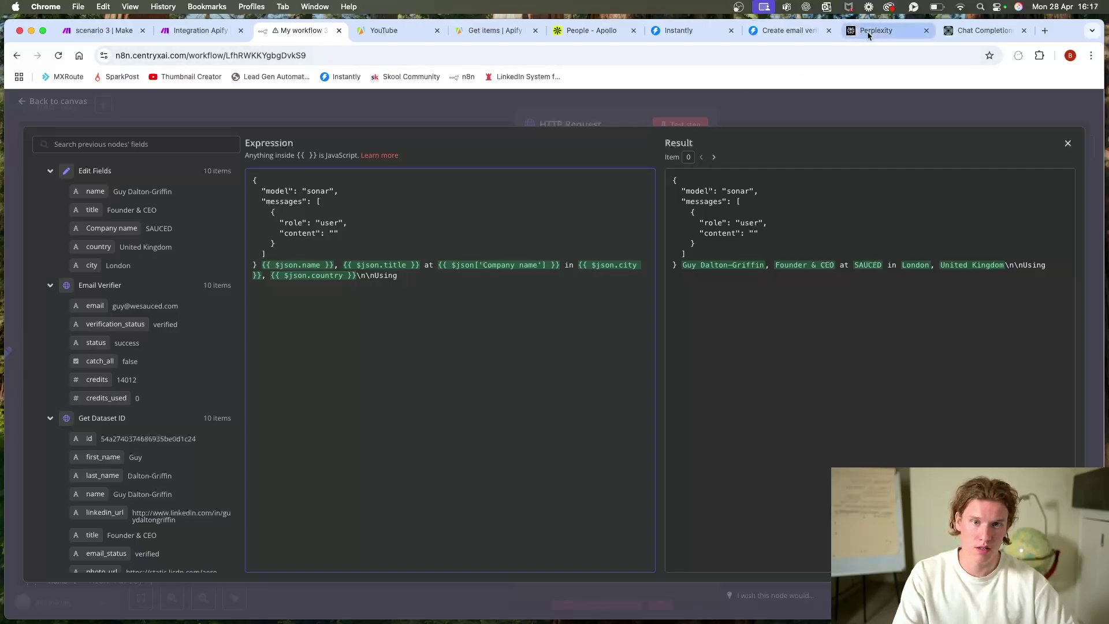
Step: Replace 'Using' with the pasted research prompt, ending 'as well as' with a semicolon and blank line
left_click(926, 30)
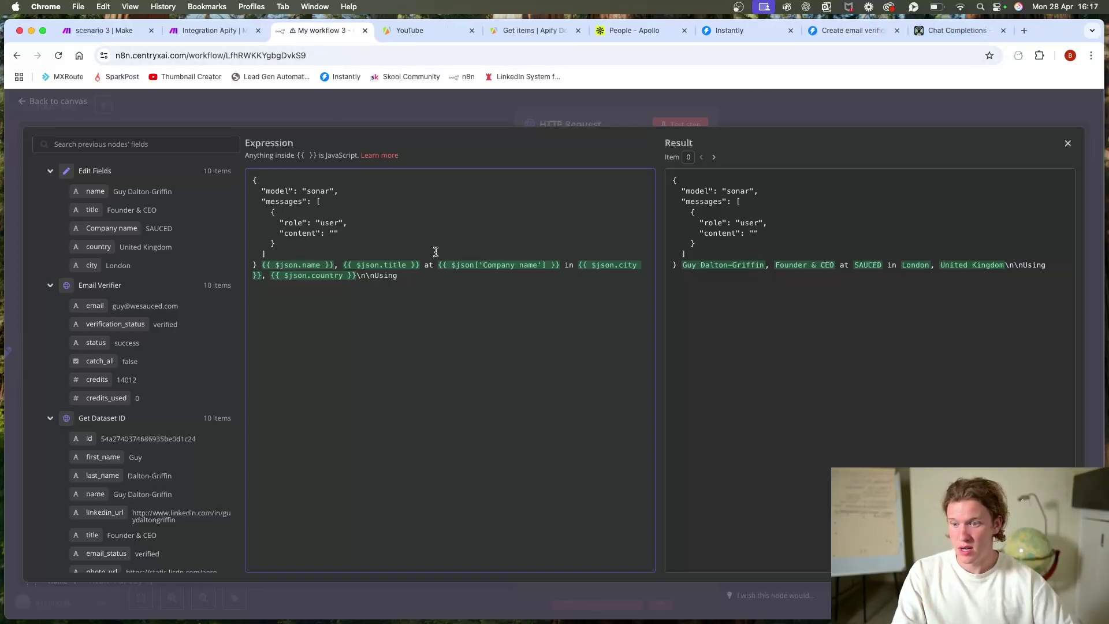
left_click_drag(414, 276, 375, 279)
type("Using the above info, please get me an extremely brief overview of the company, as well as;  - Recent News or Achievements - Pain points - Industry challenges - Lead's role and background.")
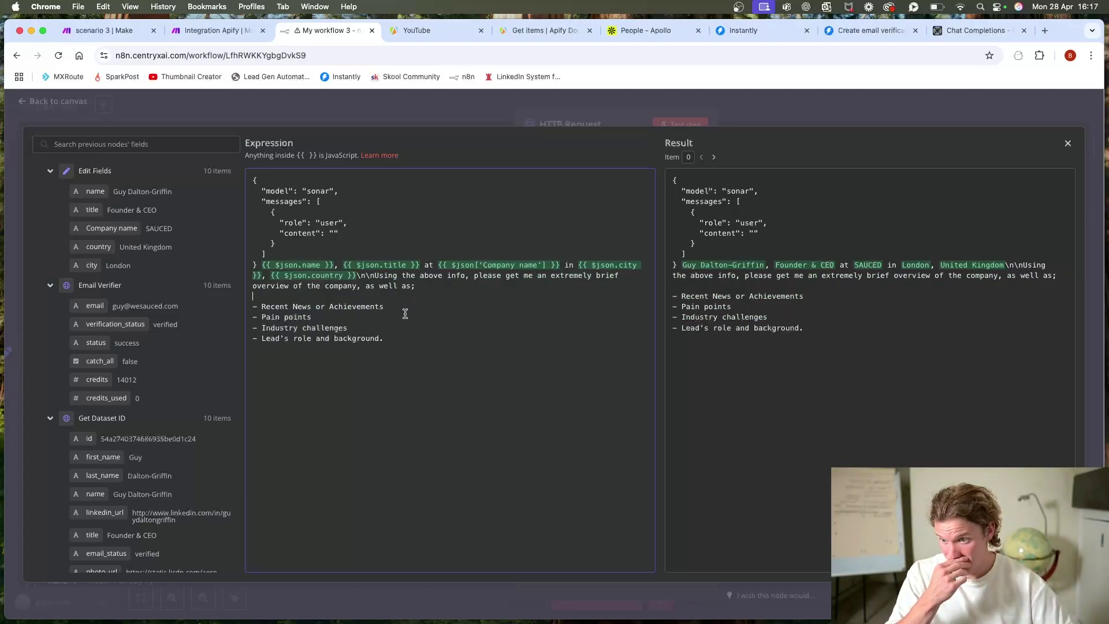
key("BackSpace")
key("BackSpace")
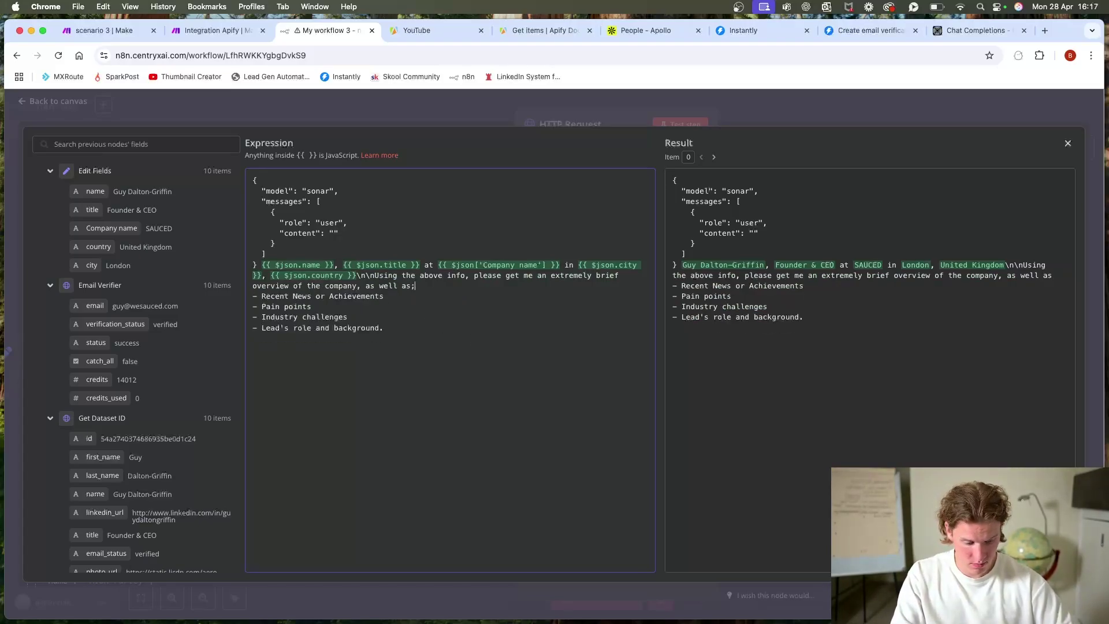
type(";\\n\\n")
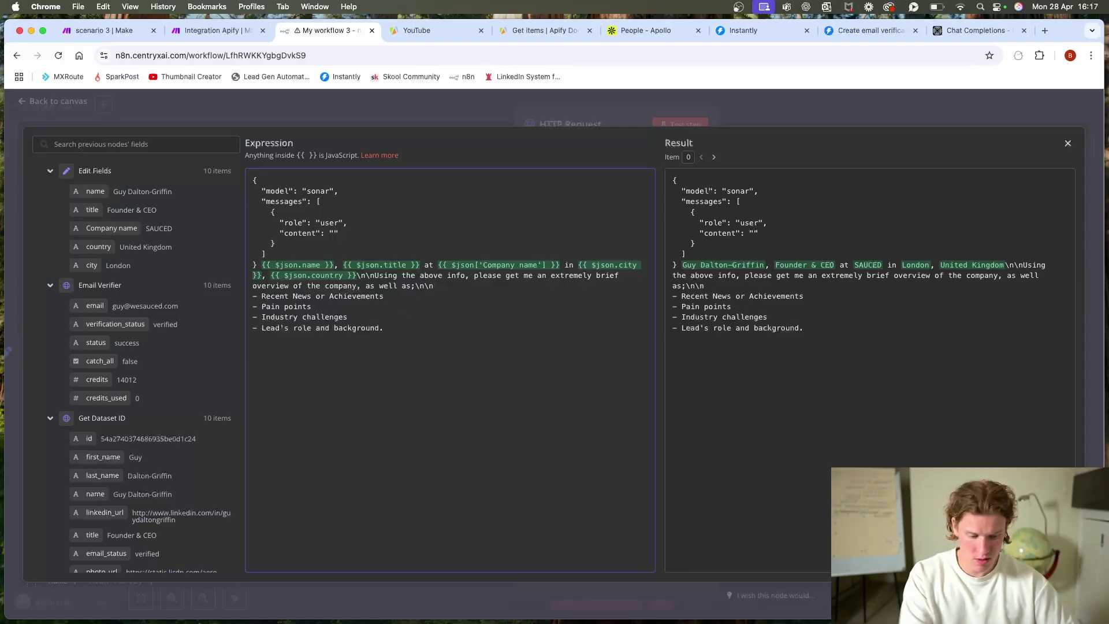
Step: Add a line break after the intro sentence and close the expanded expression editor
key("Return")
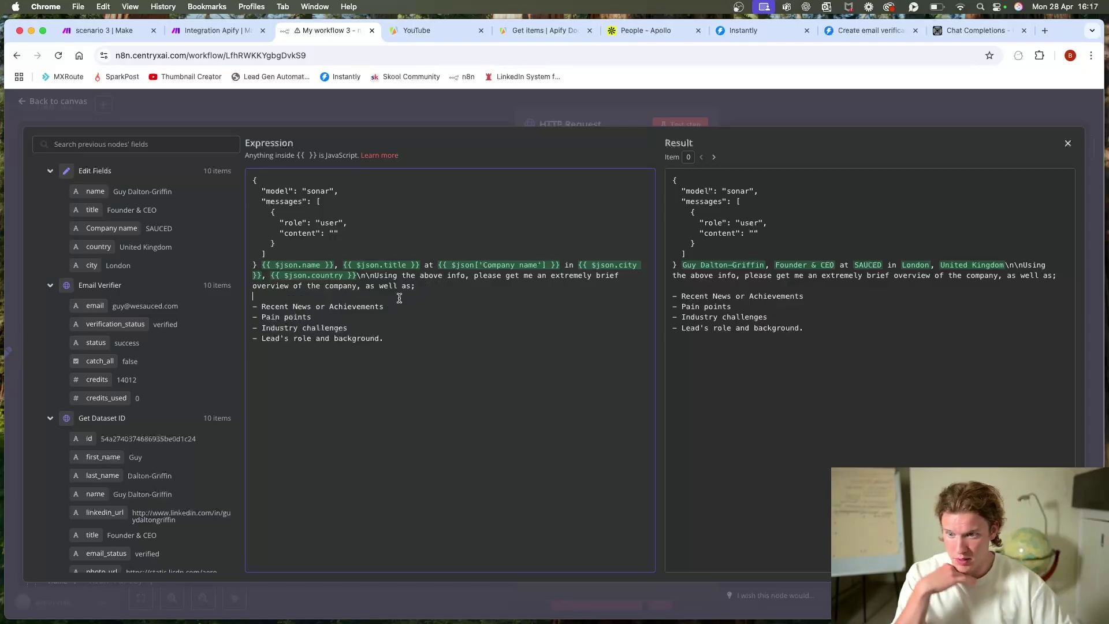
left_click(445, 110)
left_click(678, 125)
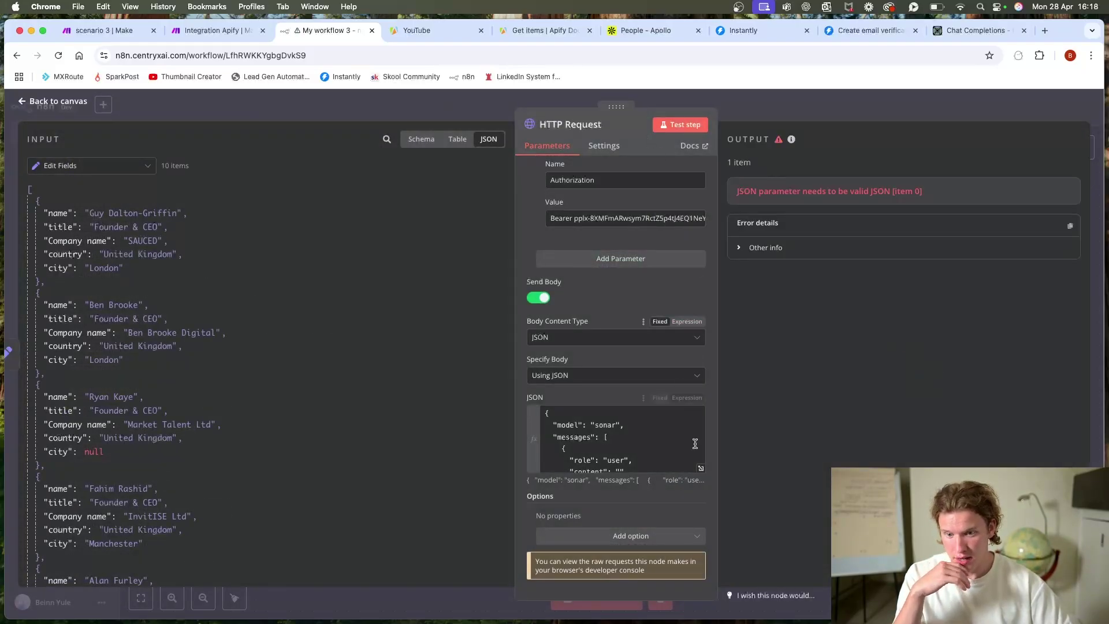
Step: In the JSON body, join the Recent News, Pain points and Industry challenges bullets with \n escapes
left_click(700, 468)
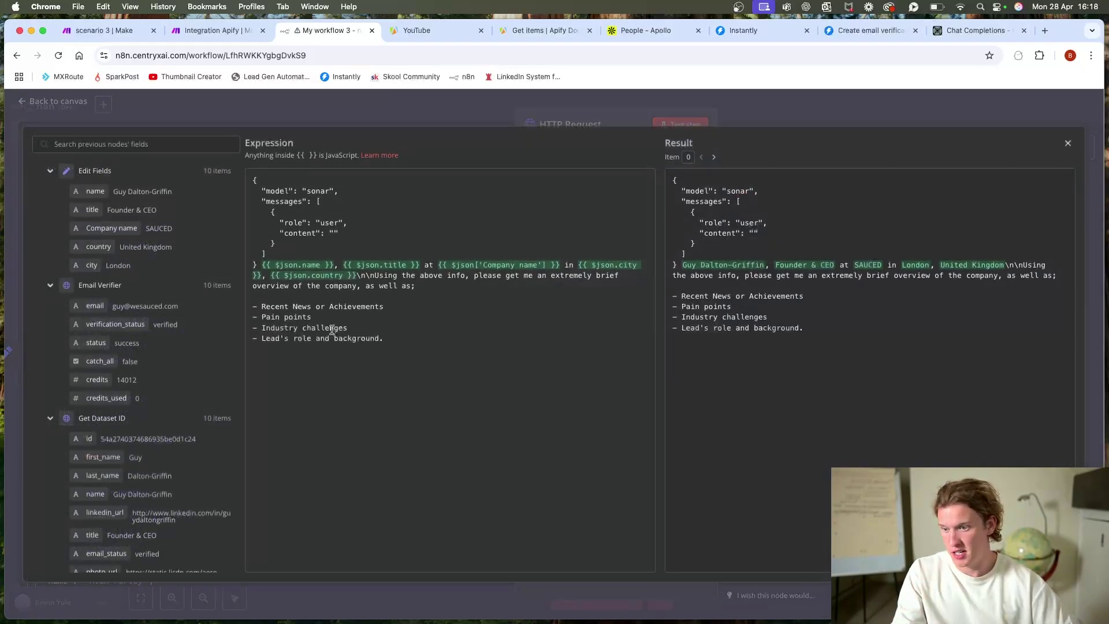
left_click(253, 307)
key("BackSpace")
key("BackSpace")
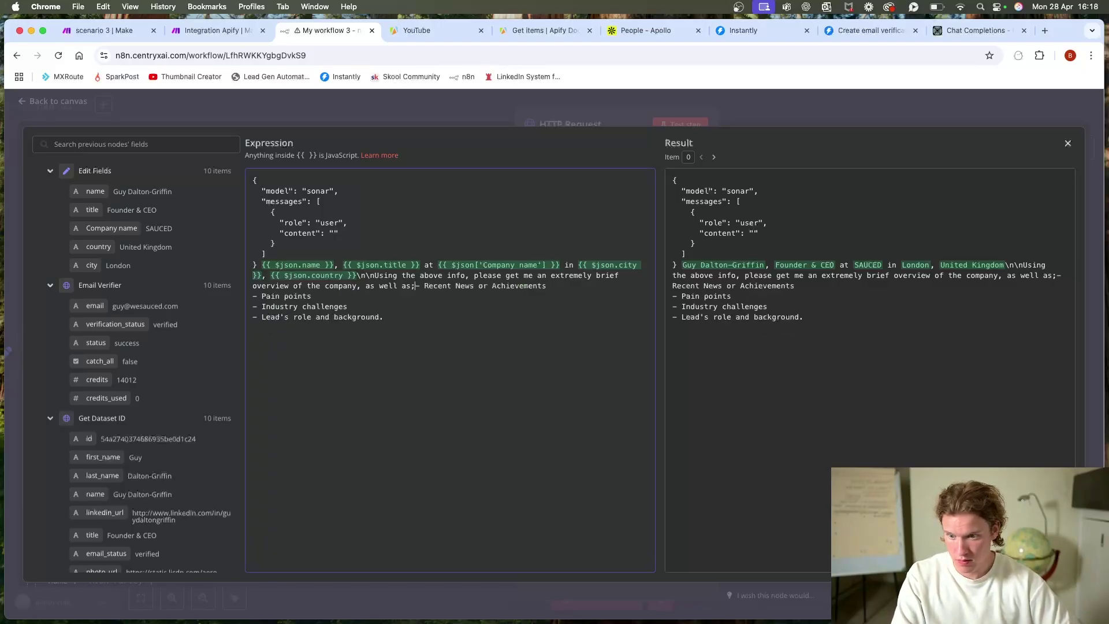
type("\\n")
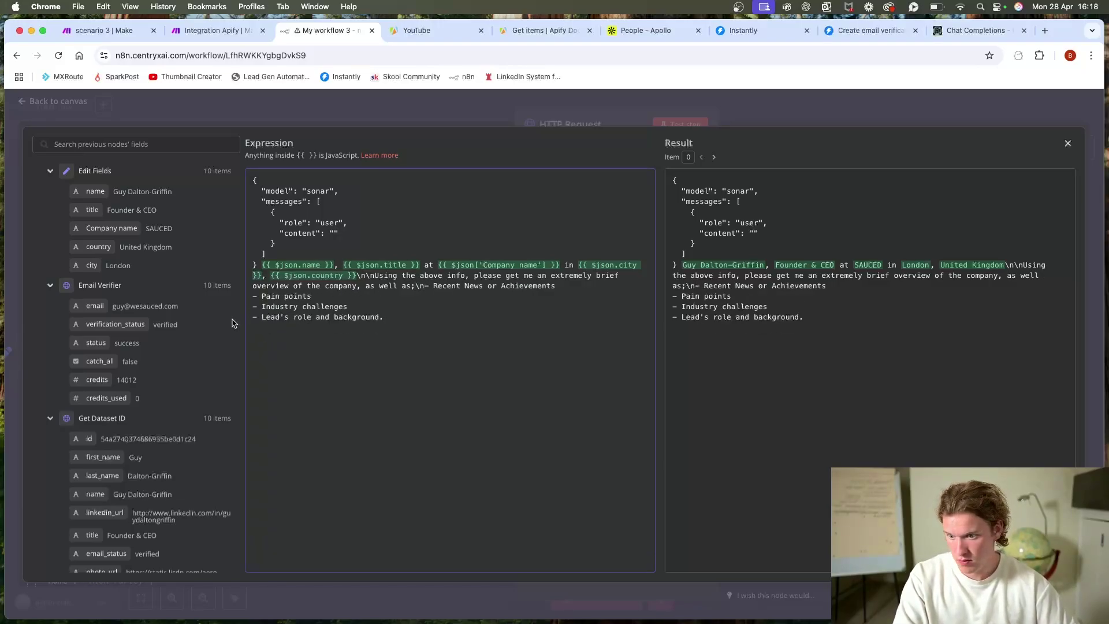
left_click(248, 295)
key("BackSpace")
type("\\n- Pain points")
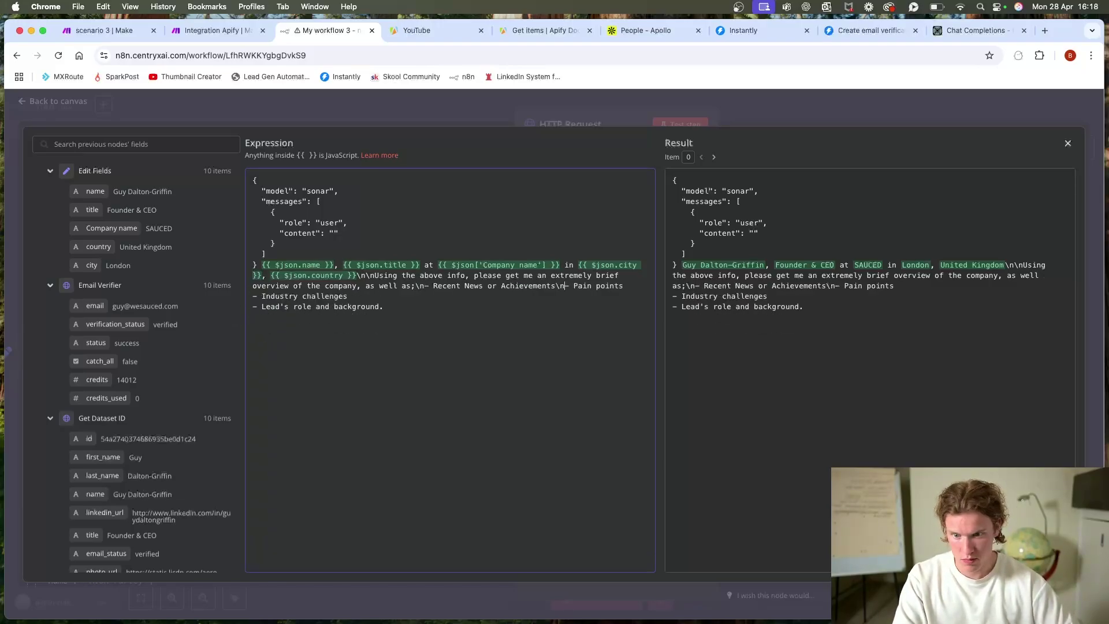
left_click(249, 296)
key("BackSpace")
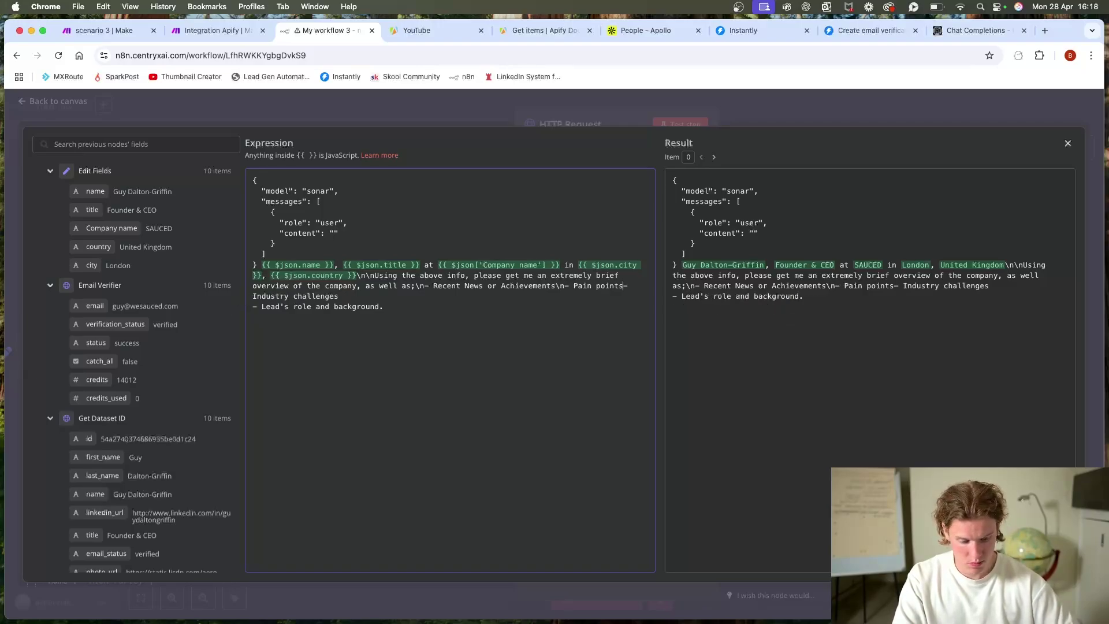
type("\\n")
key("BackSpace")
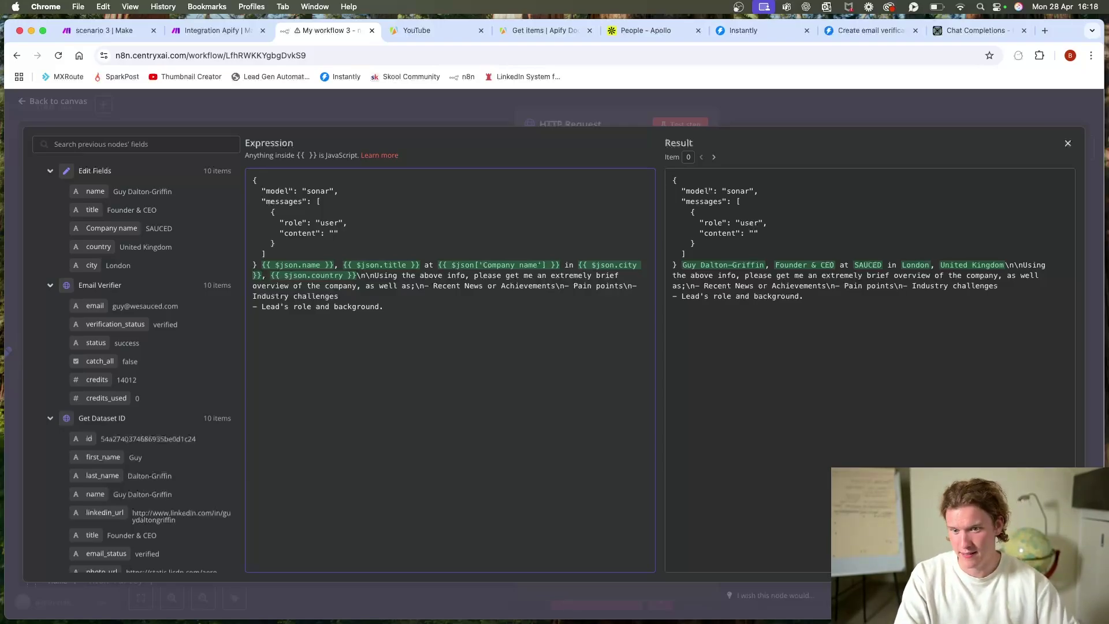
key("BackSpace")
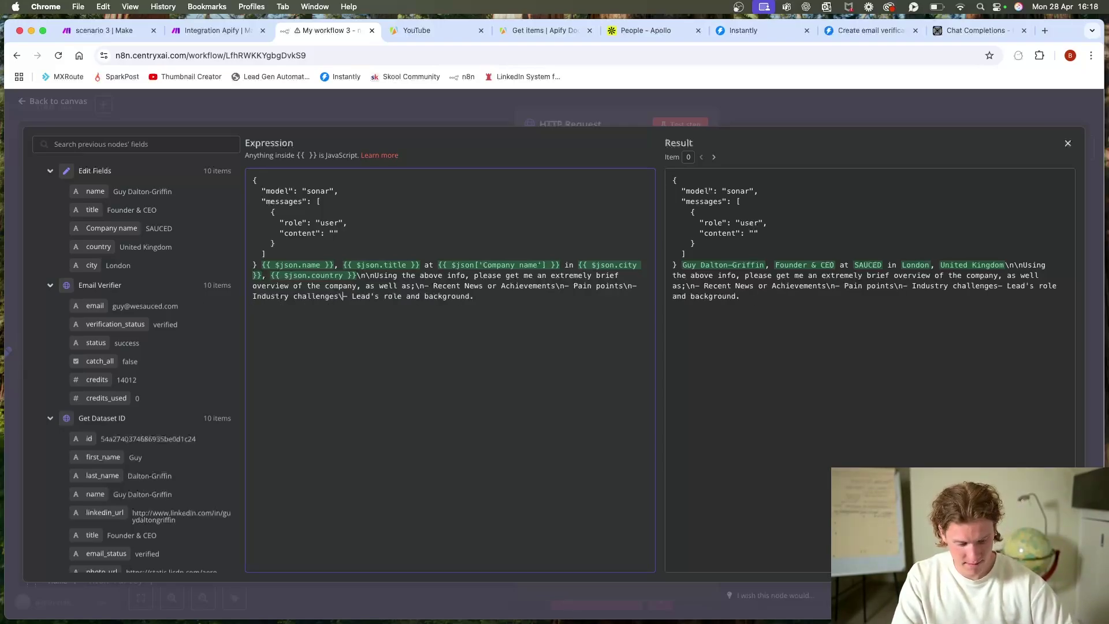
Step: Move the prompt text into the empty "content" value and delete the leftover duplicate
left_click_drag(472, 297, 258, 266)
key("super+c")
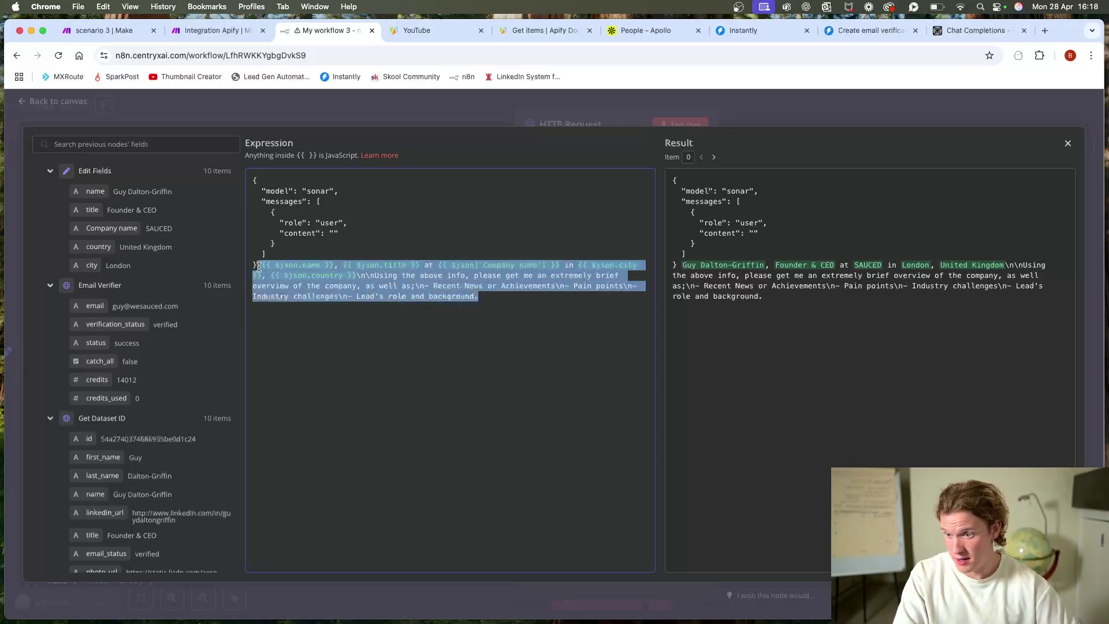
left_click(337, 233)
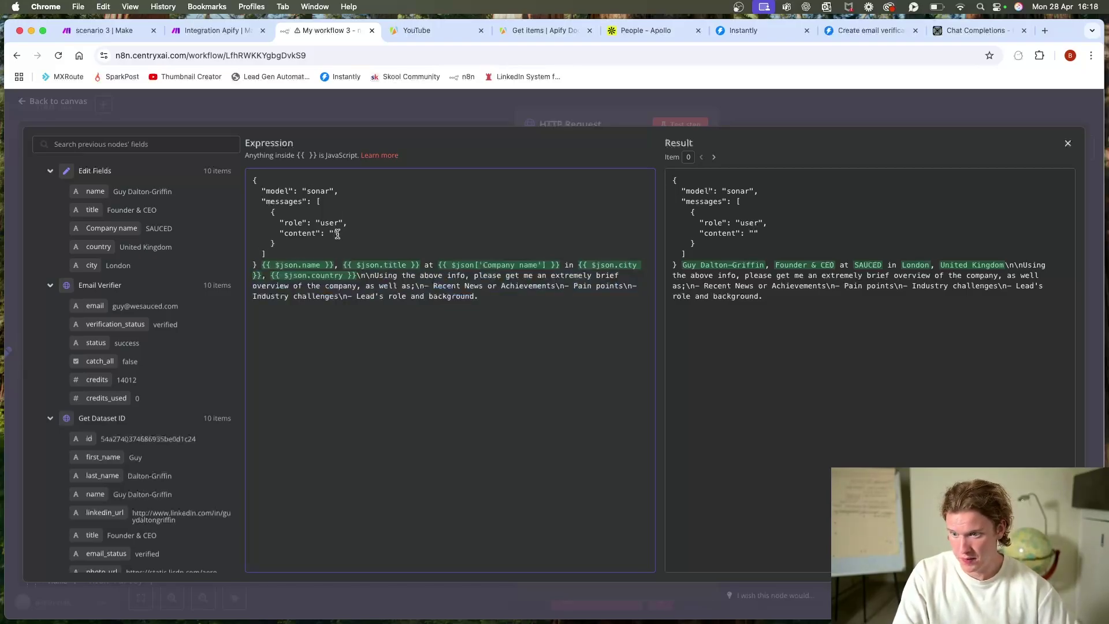
key("super+v")
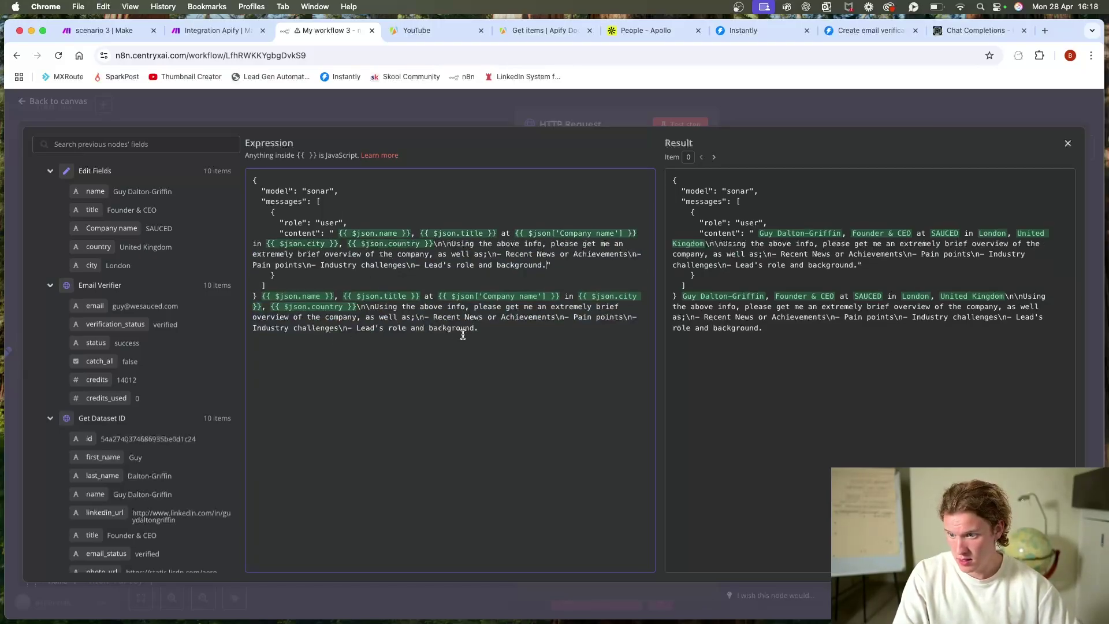
left_click_drag(490, 332, 263, 299)
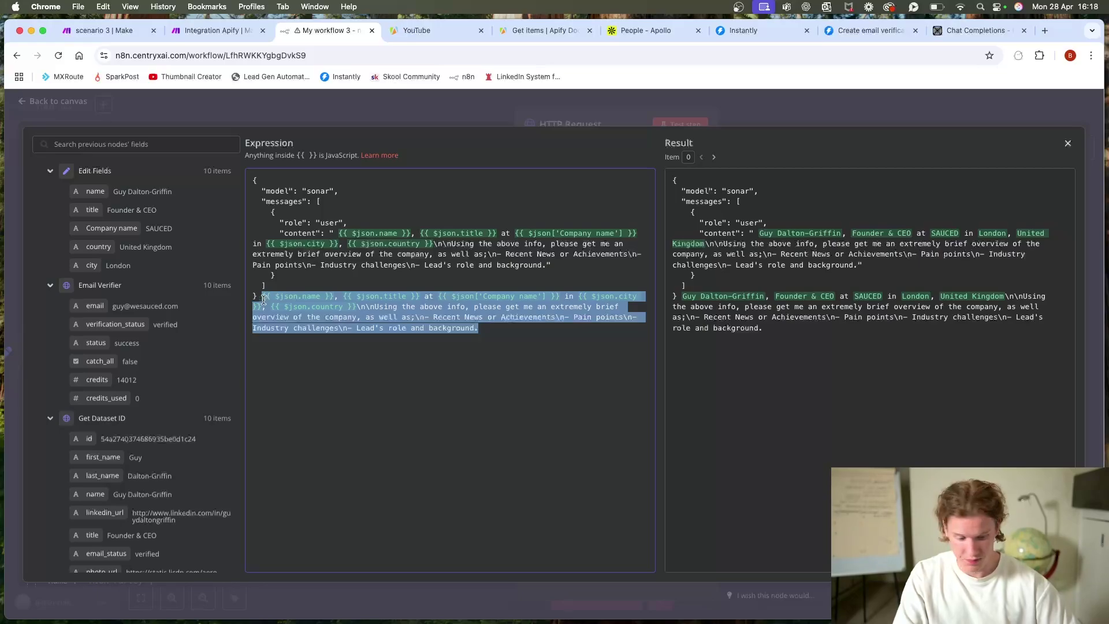
key("BackSpace")
left_click(625, 113)
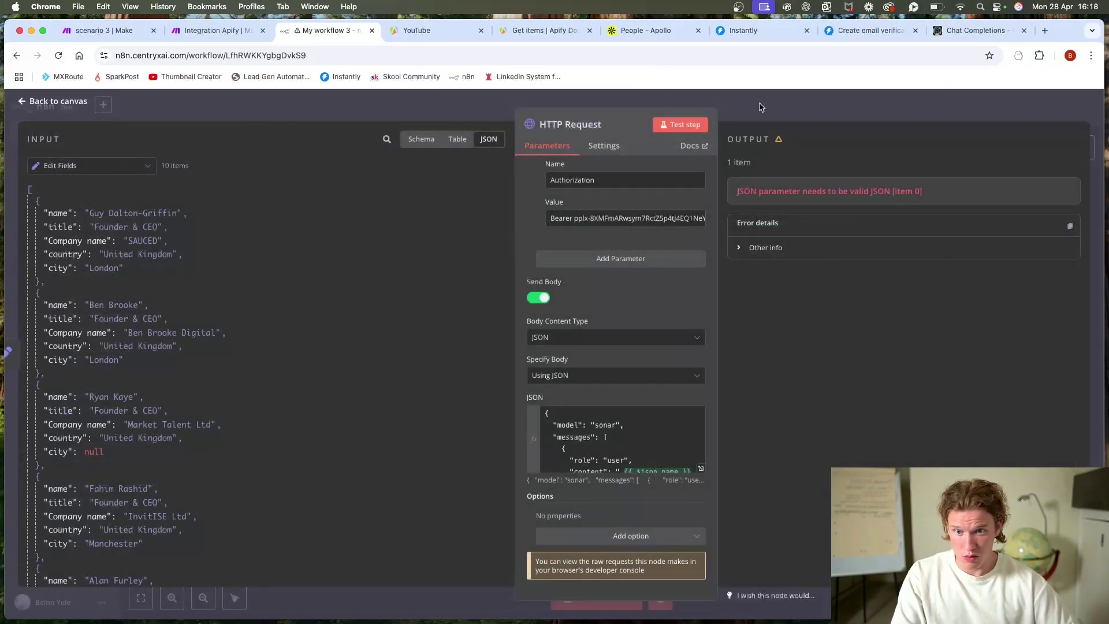
left_click(760, 106)
Step: Run the whole workflow and check the HTTP Request node's 10-item output
key("super+Return")
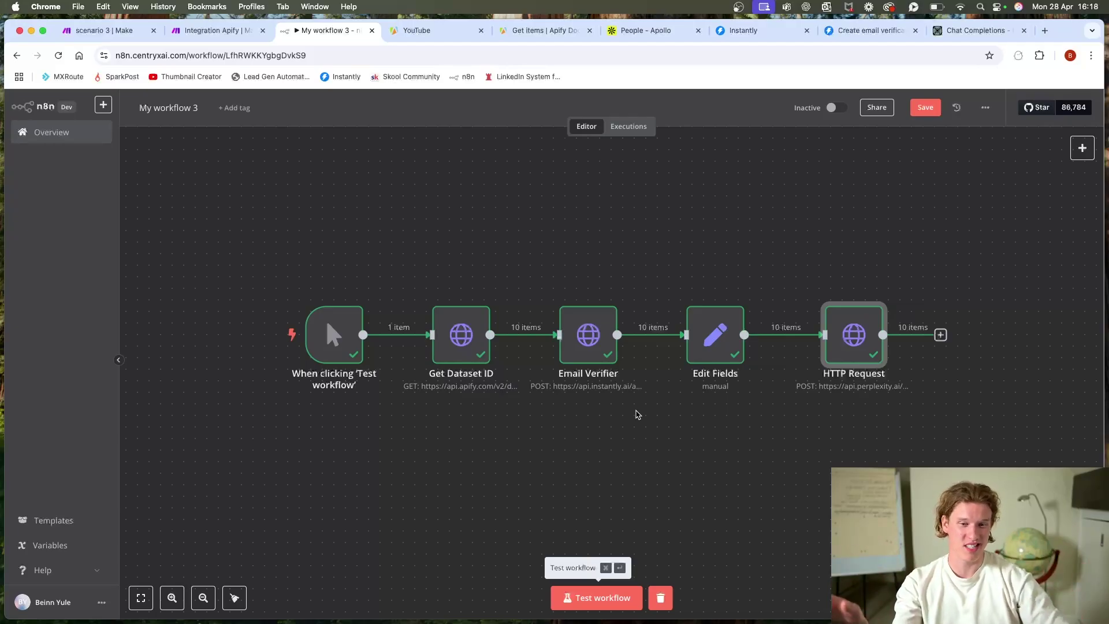
double_click(869, 332)
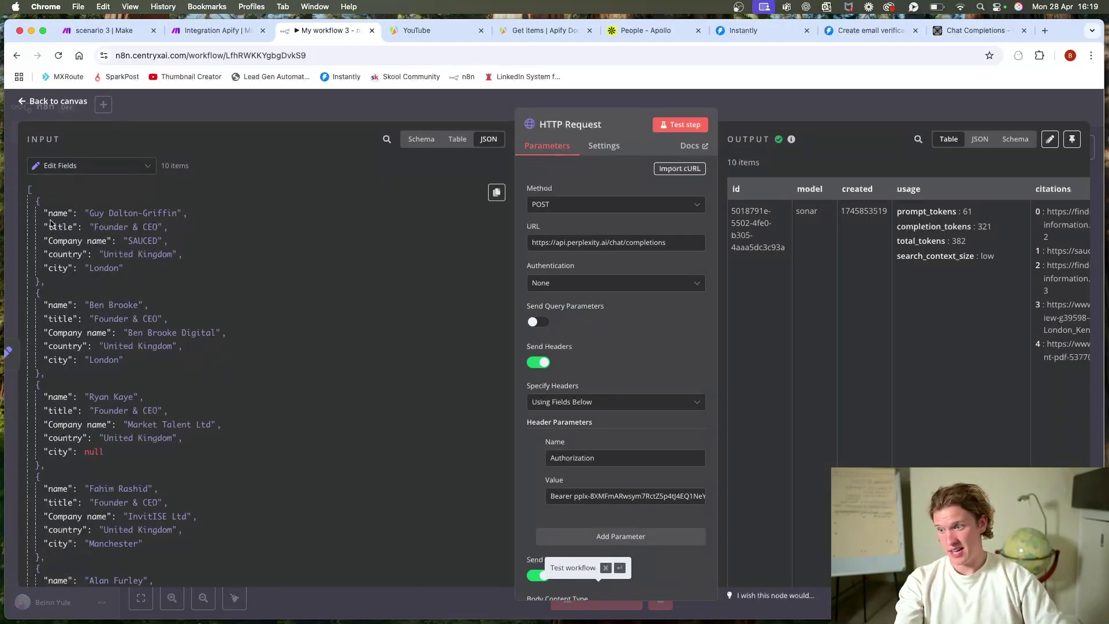
left_click(354, 112)
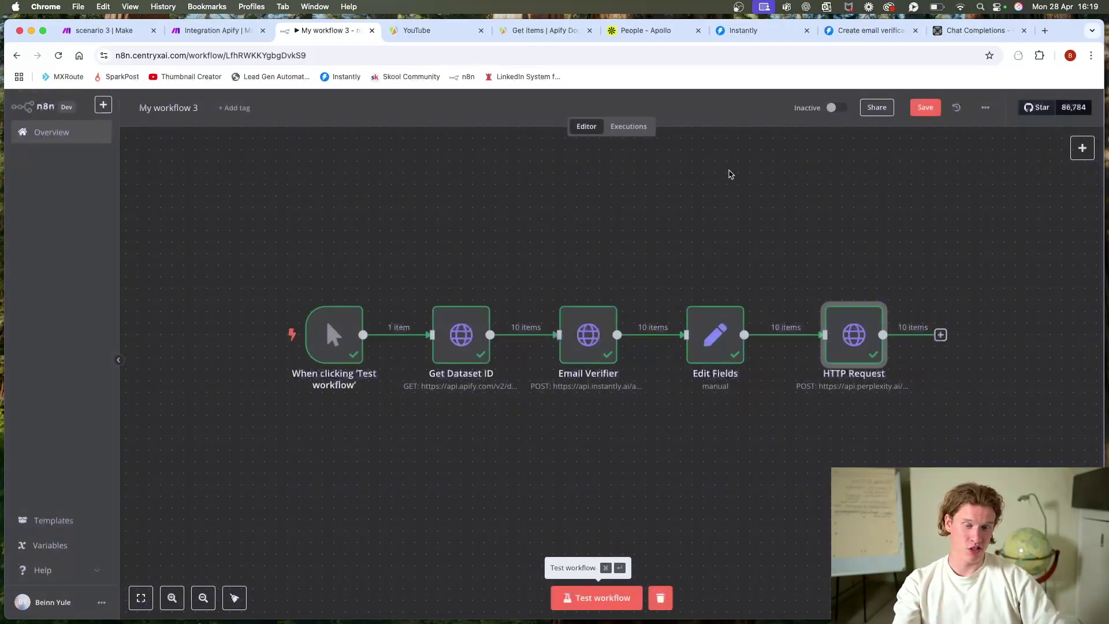
Step: Rename the HTTP Request node to 'Research prospect'
scroll(727, 174, "right", 5)
right_click(691, 342)
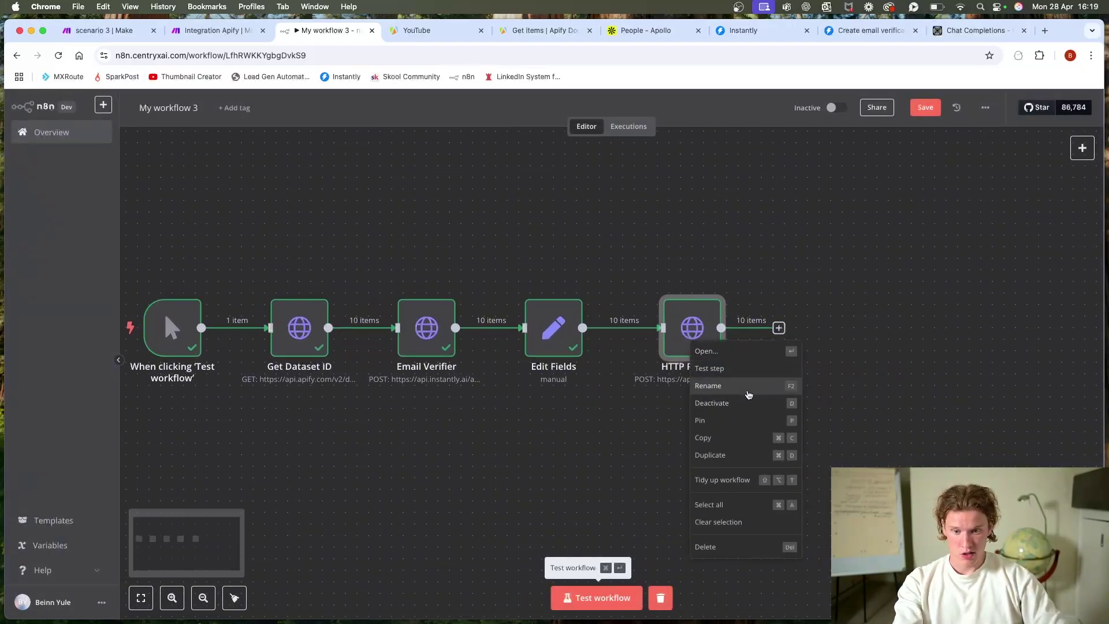
left_click(748, 385)
type("Research prospect")
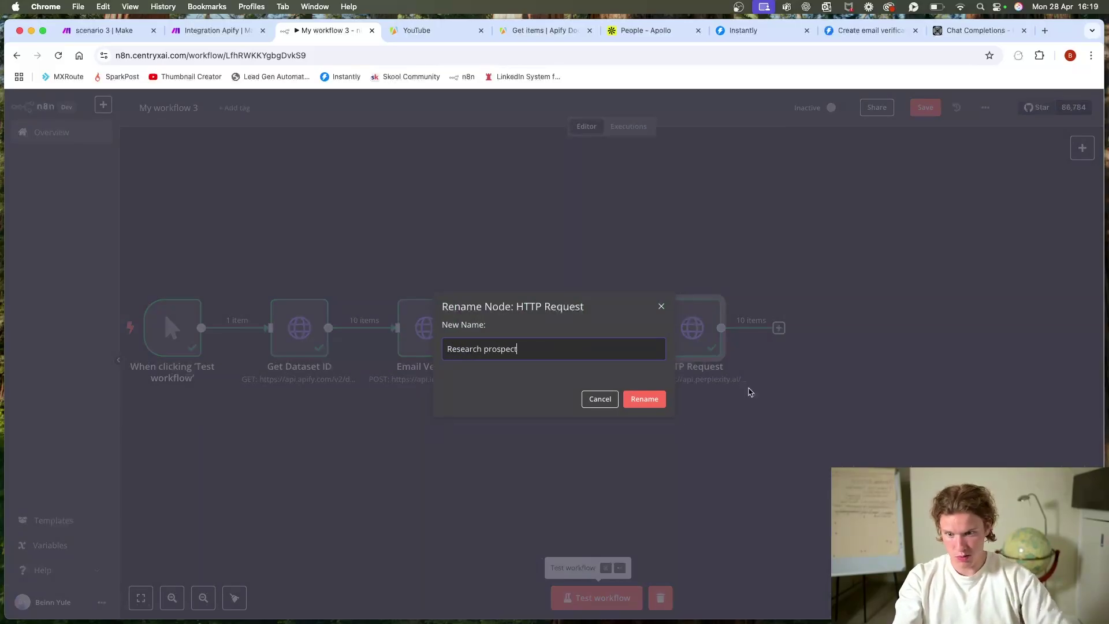
left_click(642, 399)
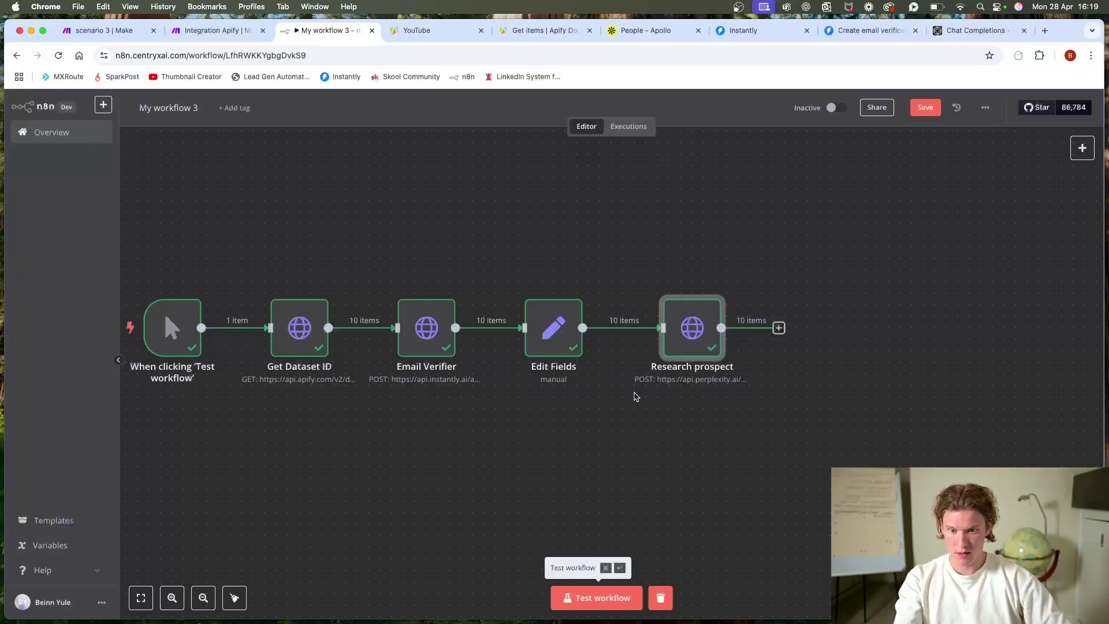
left_click(201, 32)
key("ctrl+Tab")
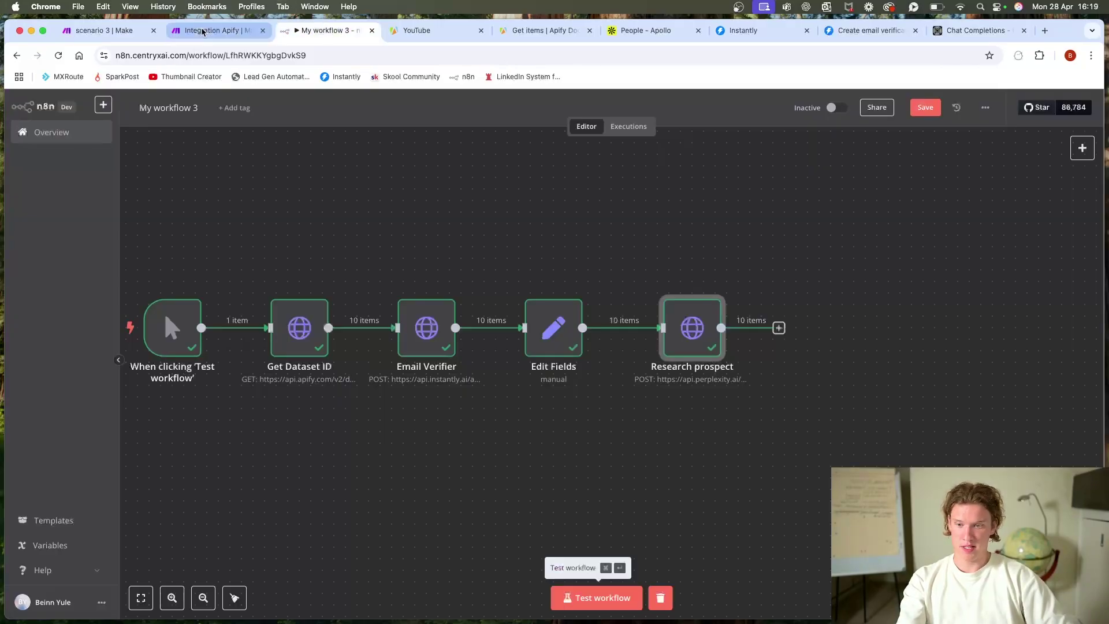
key("ctrl+shift+Tab")
key("ctrl+Tab")
right_click(200, 32)
key("Escape")
key("ctrl+Tab")
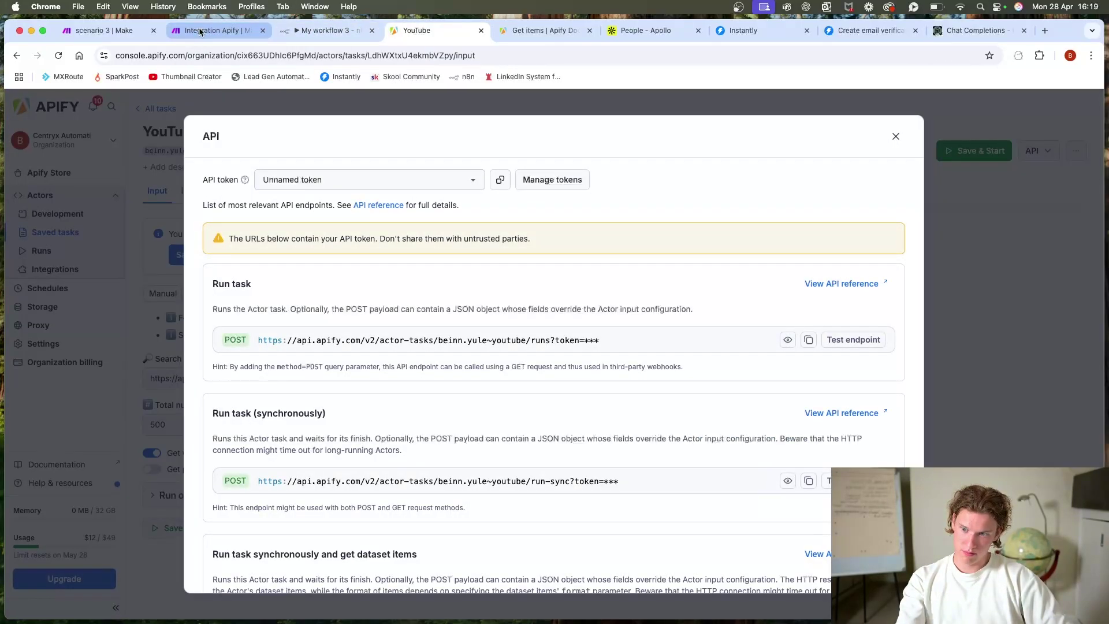
left_click(201, 32)
left_click(938, 344)
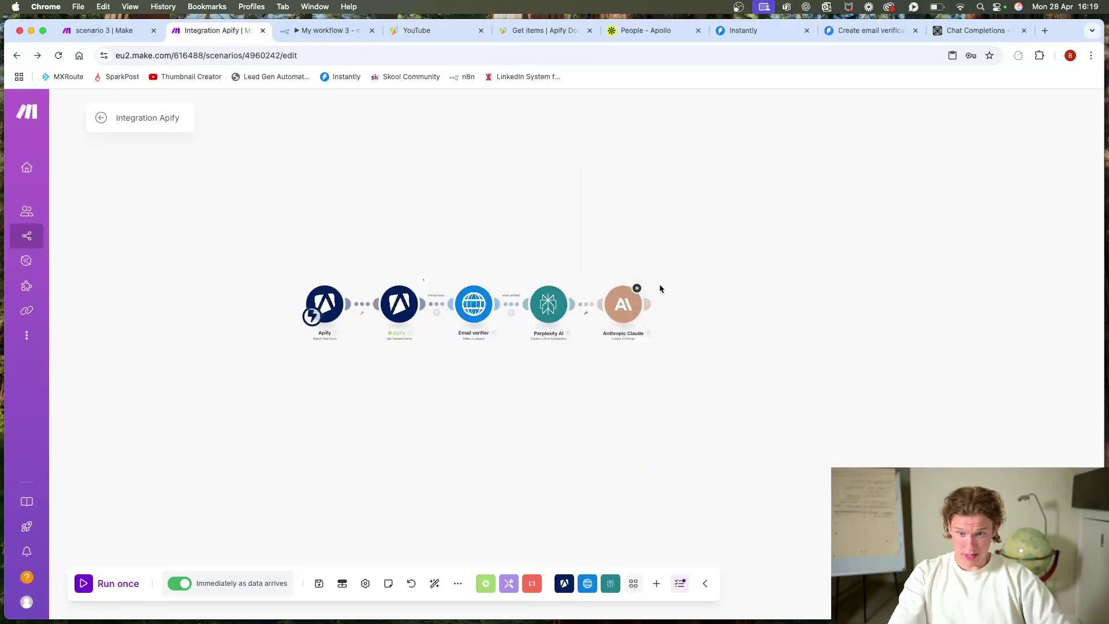
left_click(625, 304)
scroll(774, 335, "down", 5)
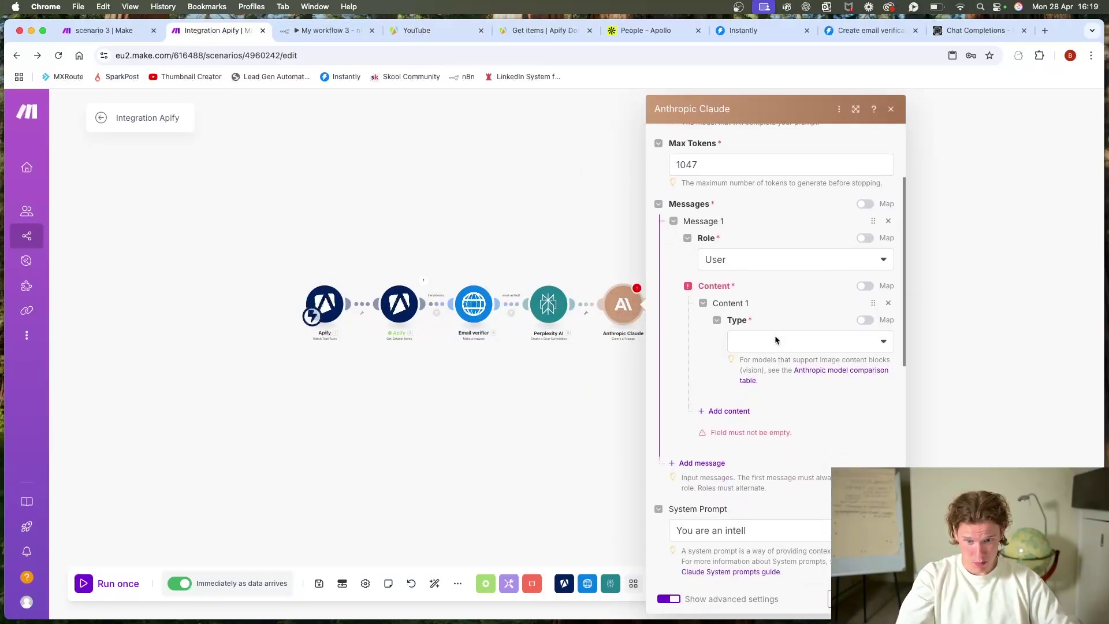
scroll(745, 305, "down", 3)
left_click(615, 216)
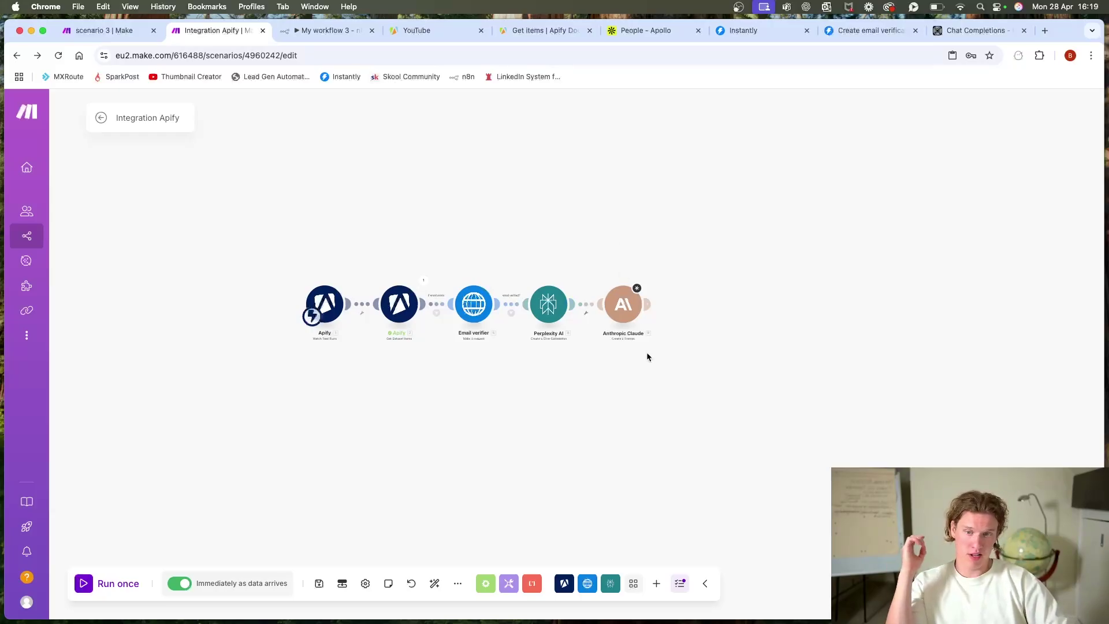
left_click(305, 30)
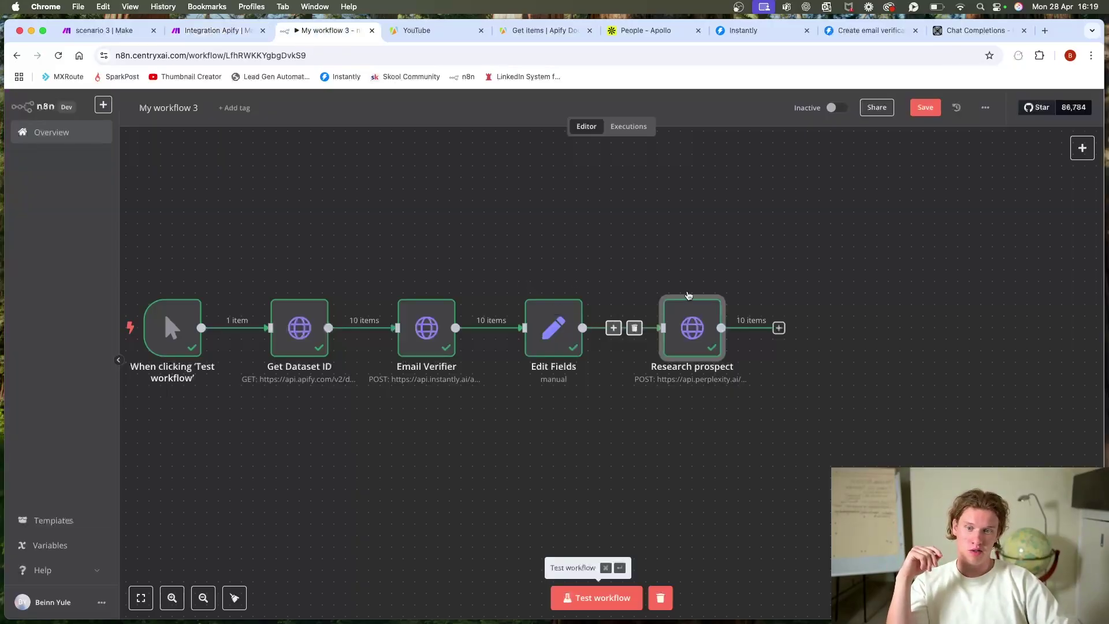
Step: Add a Basic LLM Chain node after Research prospect
left_click(778, 328)
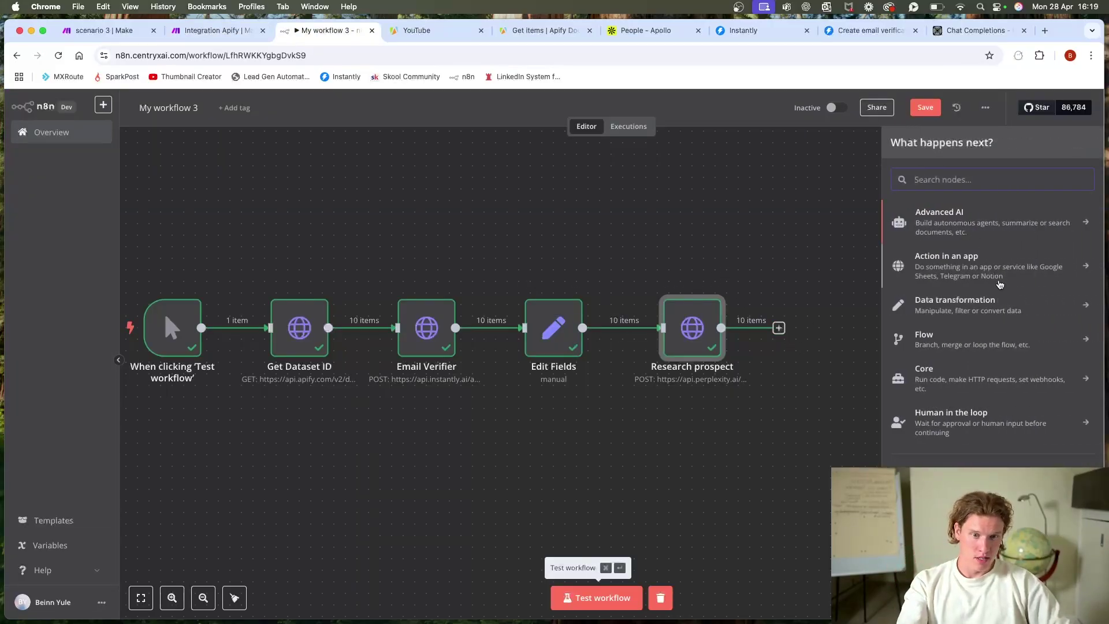
left_click(952, 224)
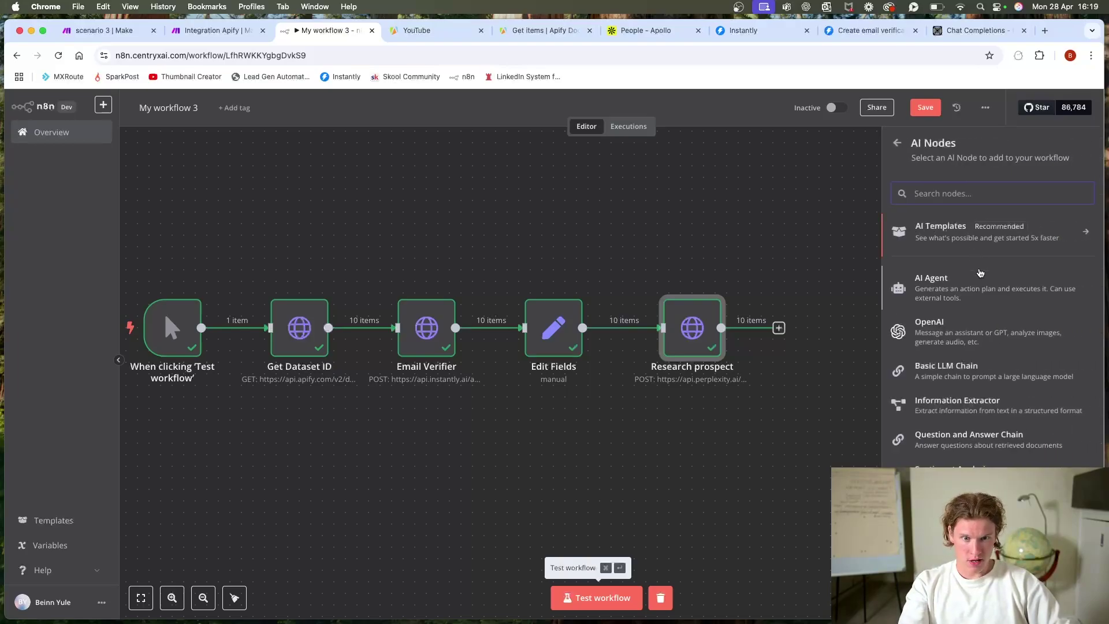
scroll(980, 273, "down", 1)
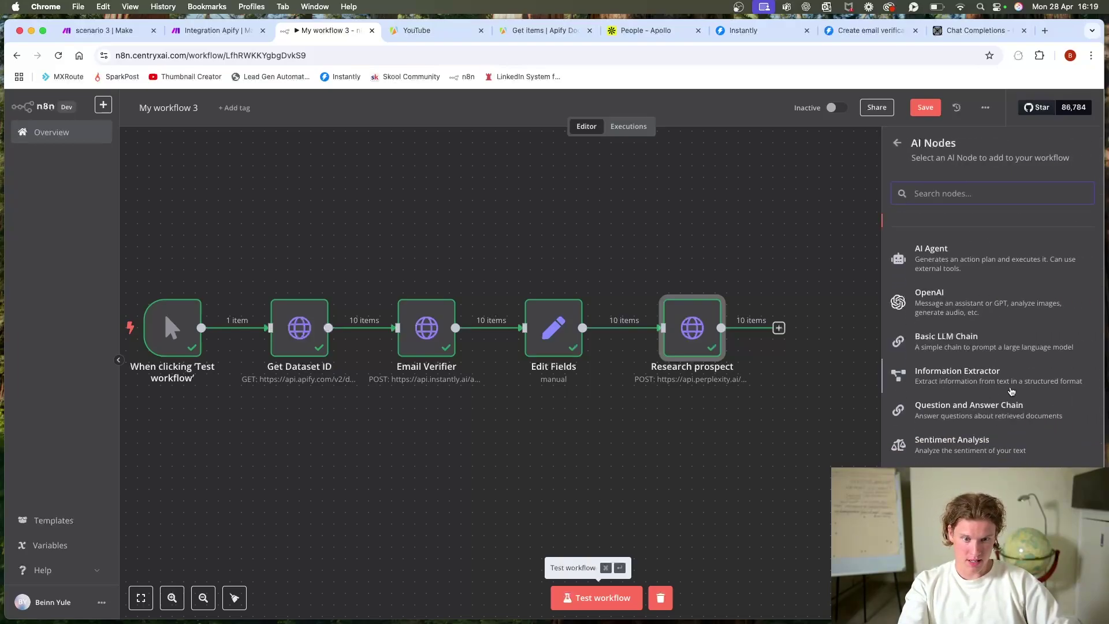
left_click(1010, 345)
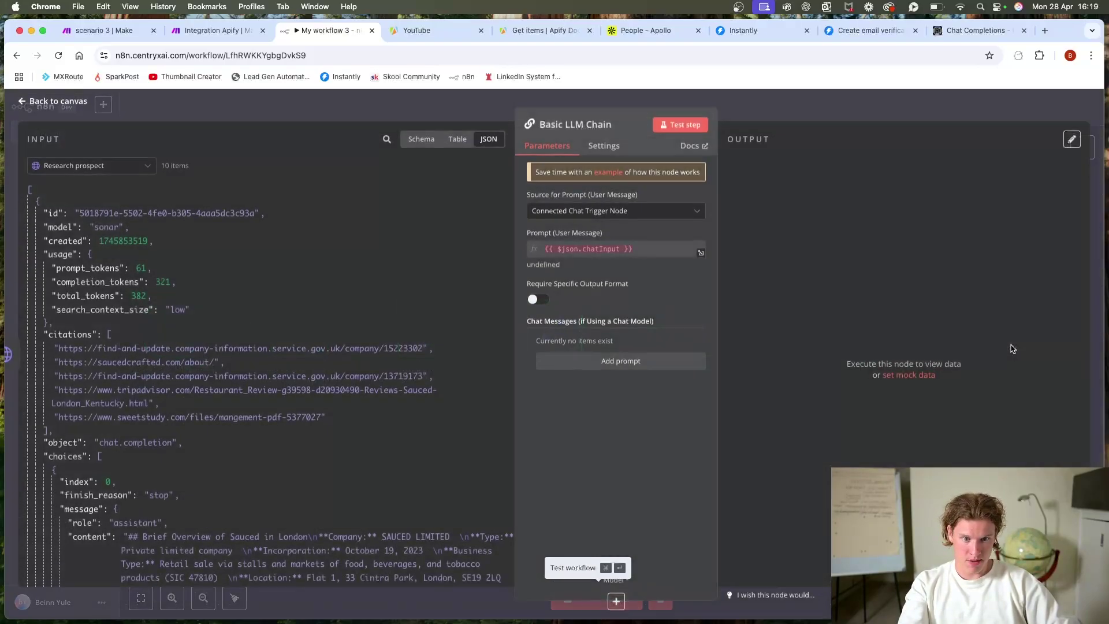
left_click(764, 113)
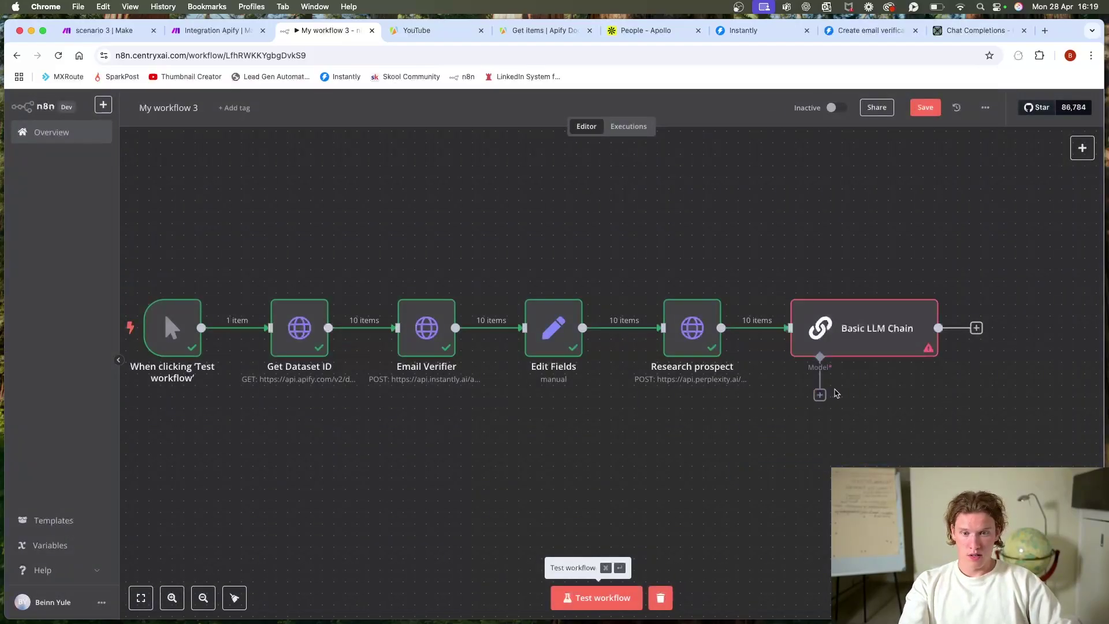
Step: Attach an Anthropic Chat Model running Claude 3.5 Haiku to the chain
left_click(819, 395)
left_click(950, 271)
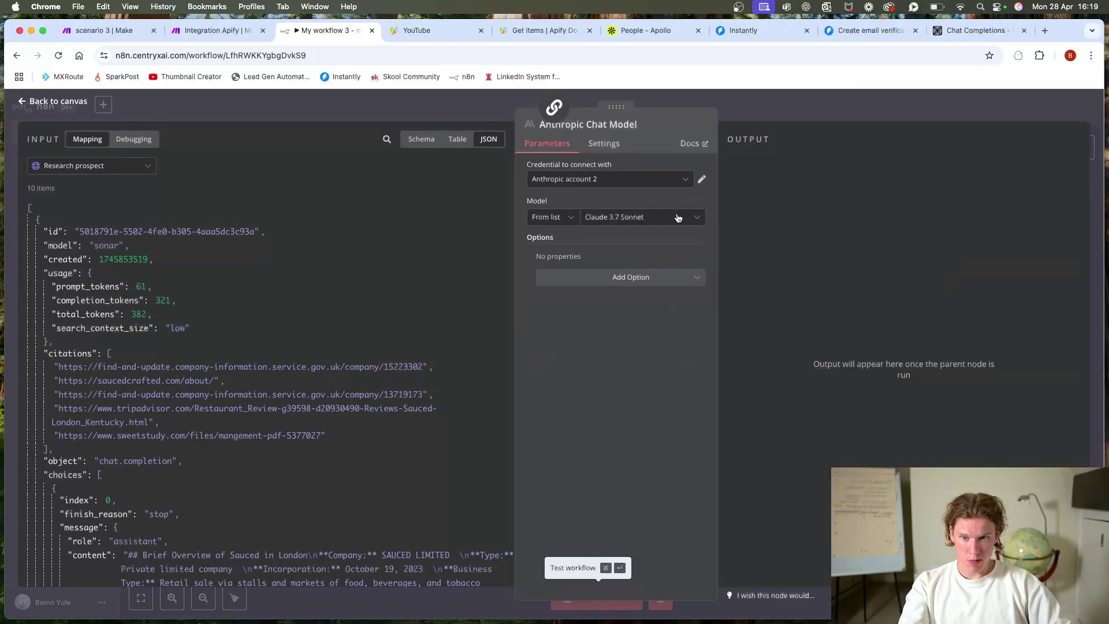
left_click(638, 218)
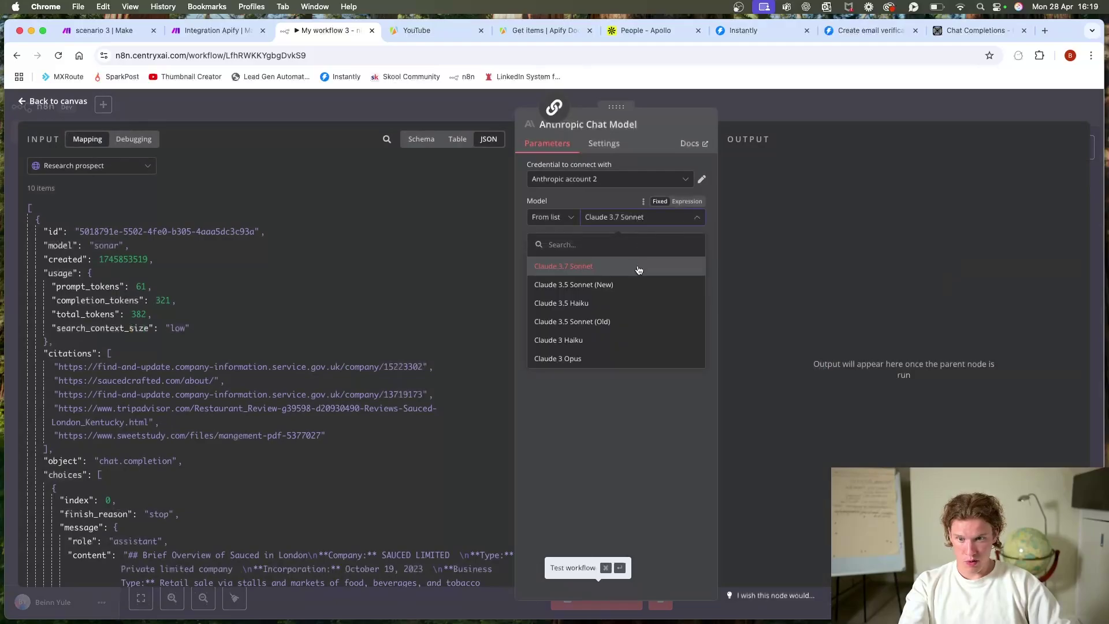
left_click(634, 302)
key("Escape")
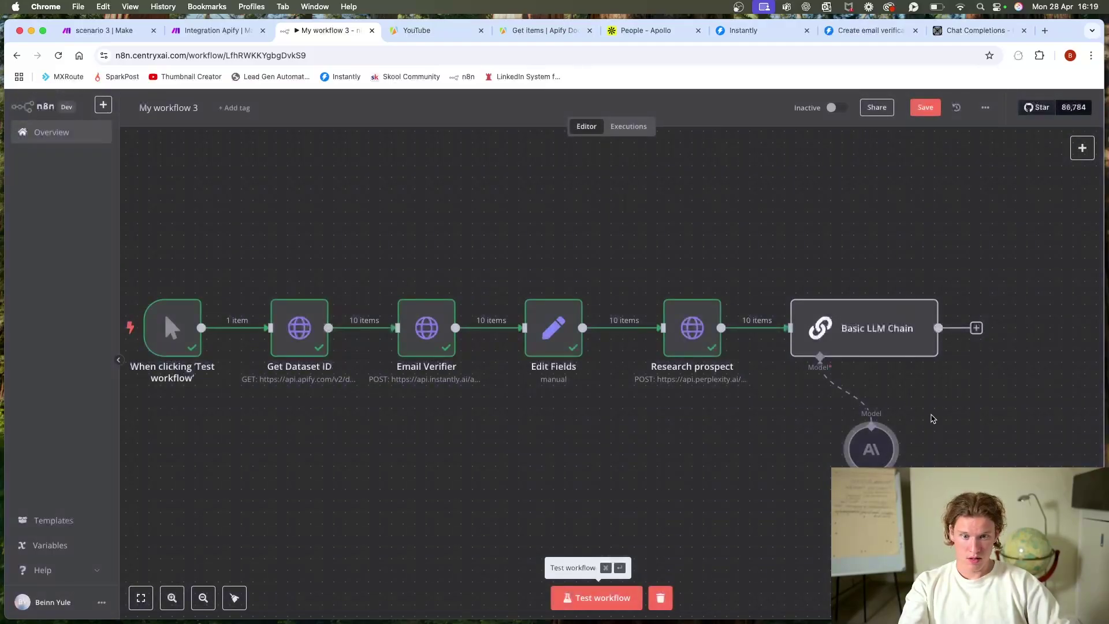
double_click(854, 325)
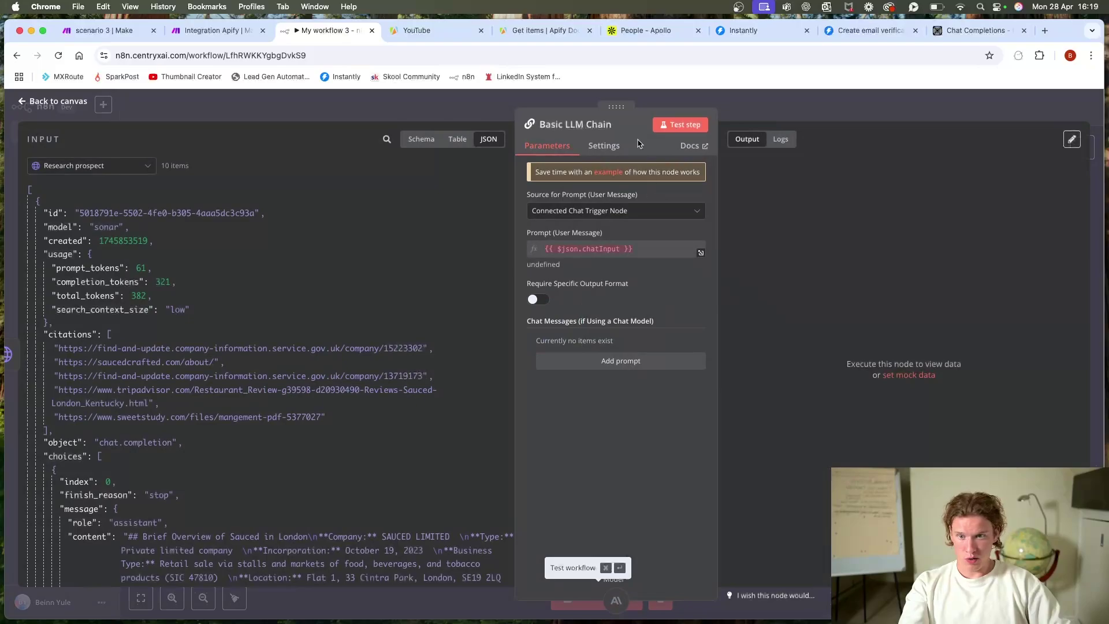
Step: Turn on Require Specific Output Format in the Basic LLM Chain
left_click(604, 145)
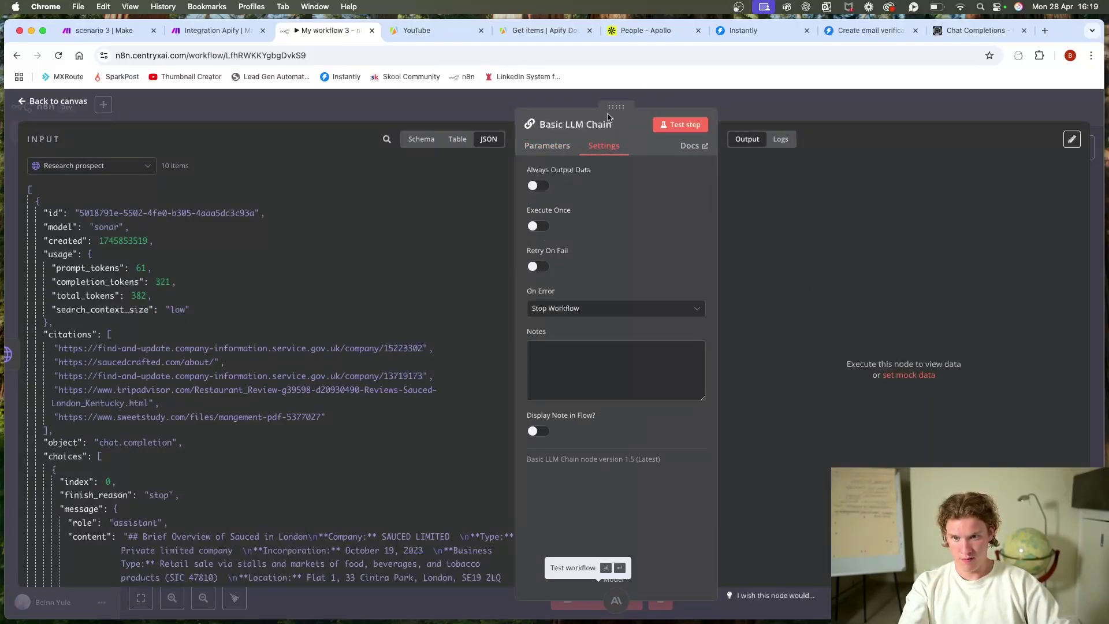
left_click(555, 148)
left_click(539, 299)
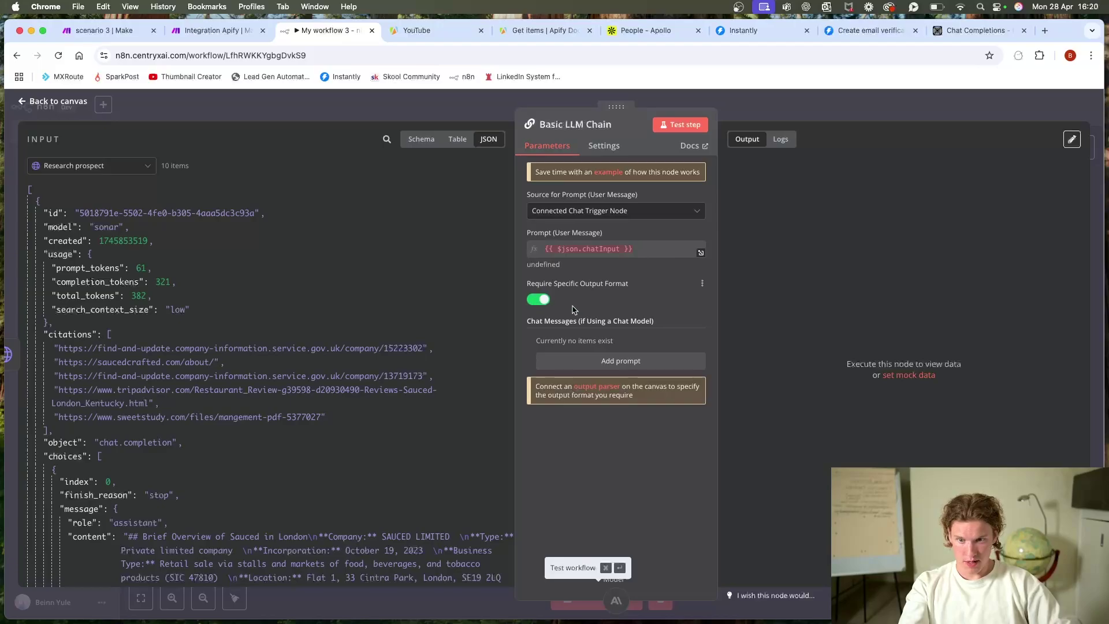
left_click(761, 112)
Step: Attach a Structured Output Parser to the chain and move it up and right
left_click(914, 403)
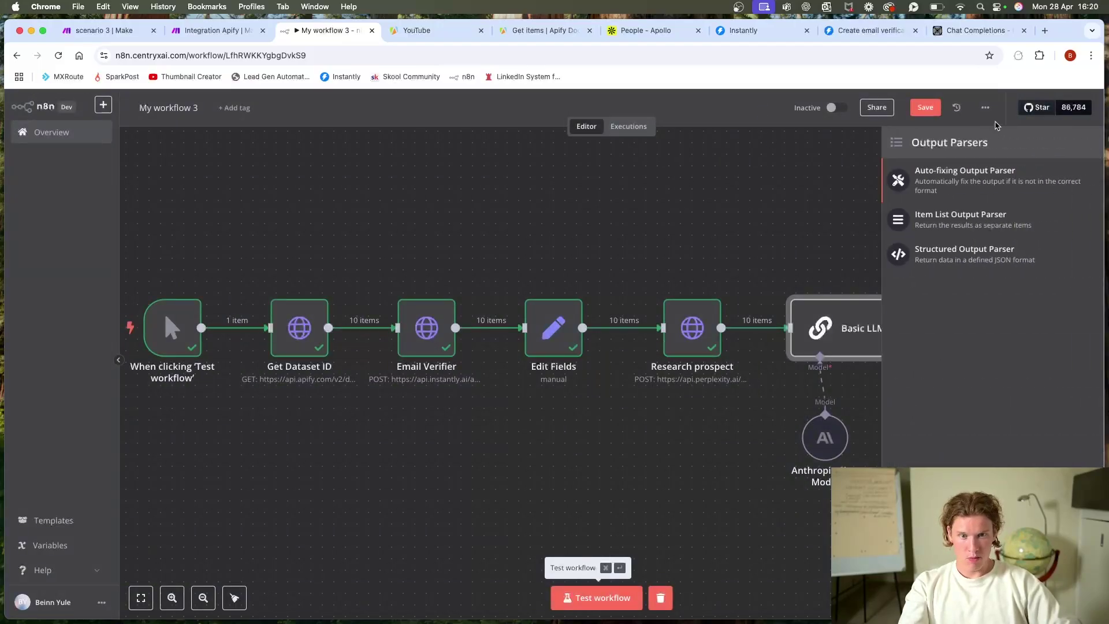
left_click(988, 260)
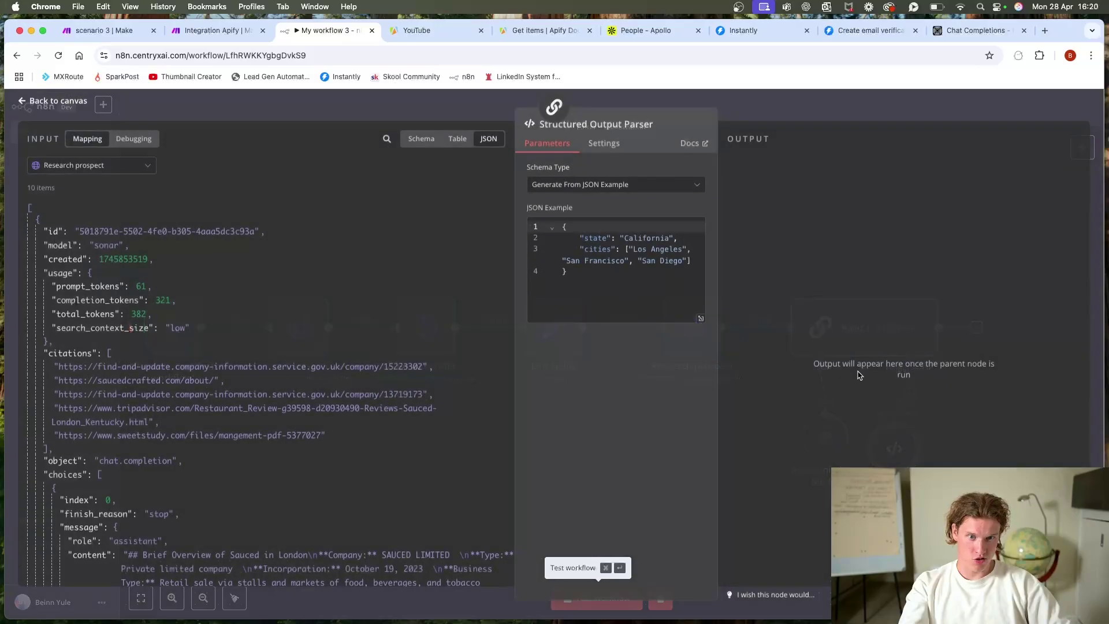
left_click(759, 105)
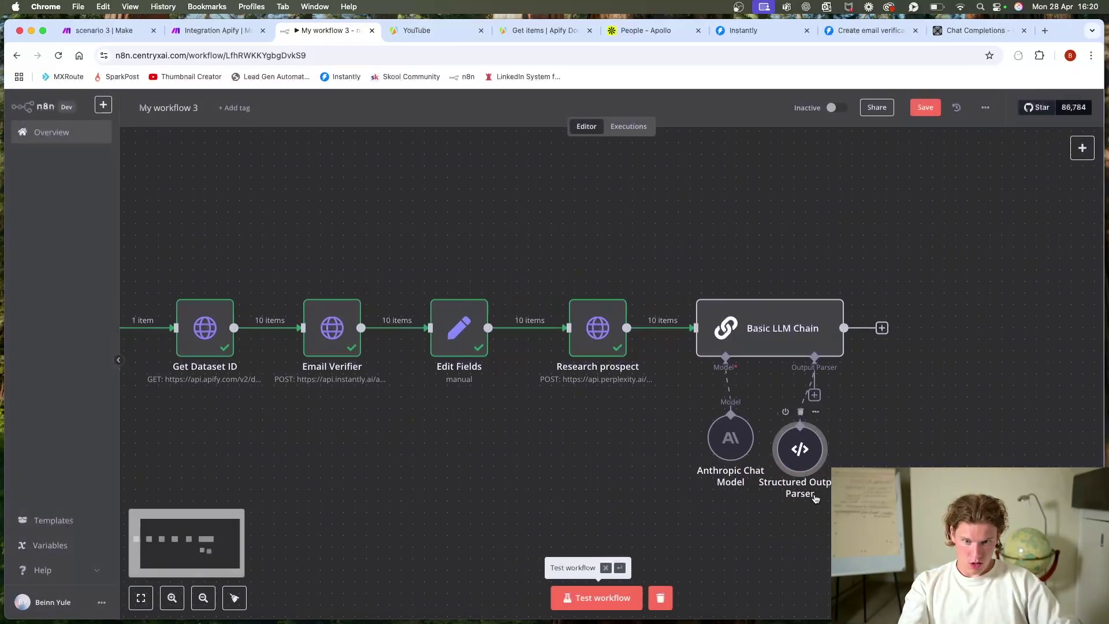
left_click_drag(800, 460, 835, 435)
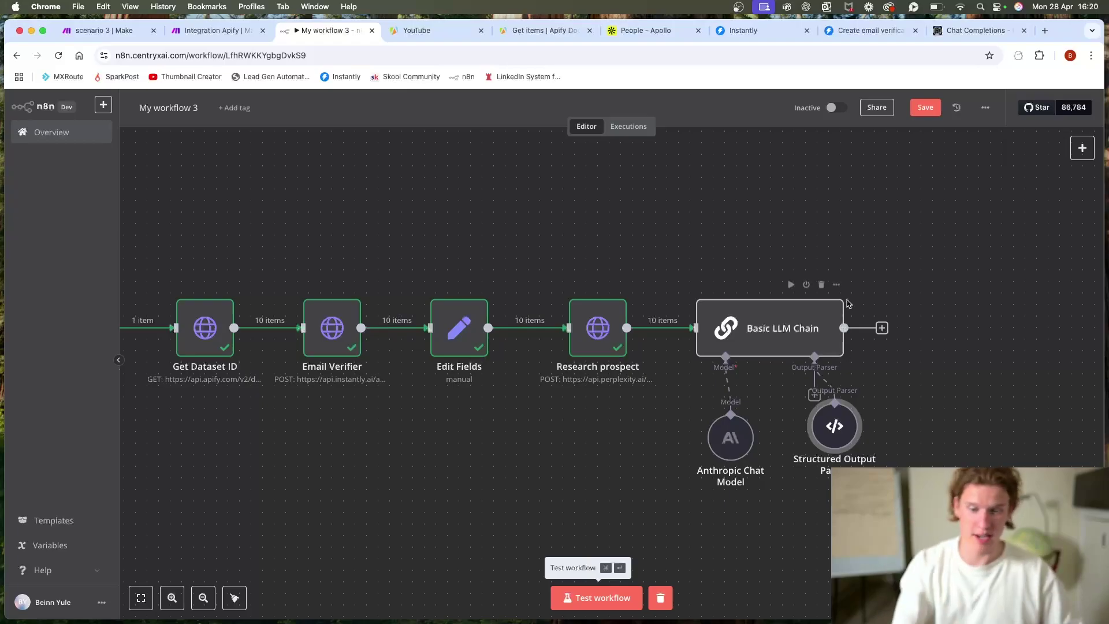
scroll(753, 212, "down", 2)
scroll(753, 213, "right", 3)
scroll(750, 212, "left", 3)
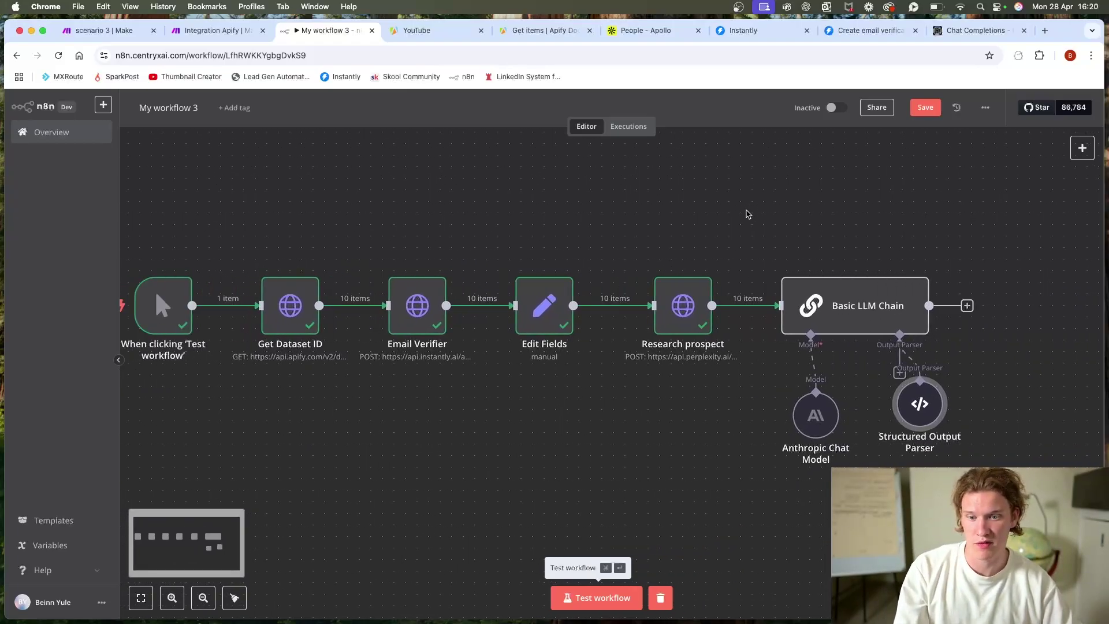
double_click(865, 304)
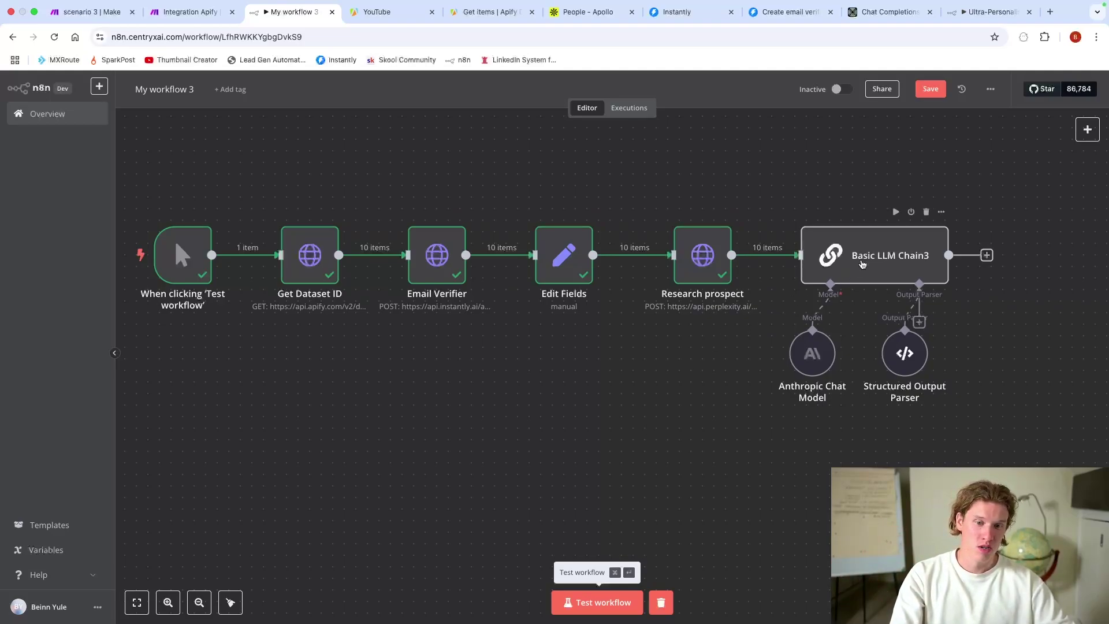
Step: Map Edit Fields' company name, lead name and job title into the chain's prompt
double_click(861, 263)
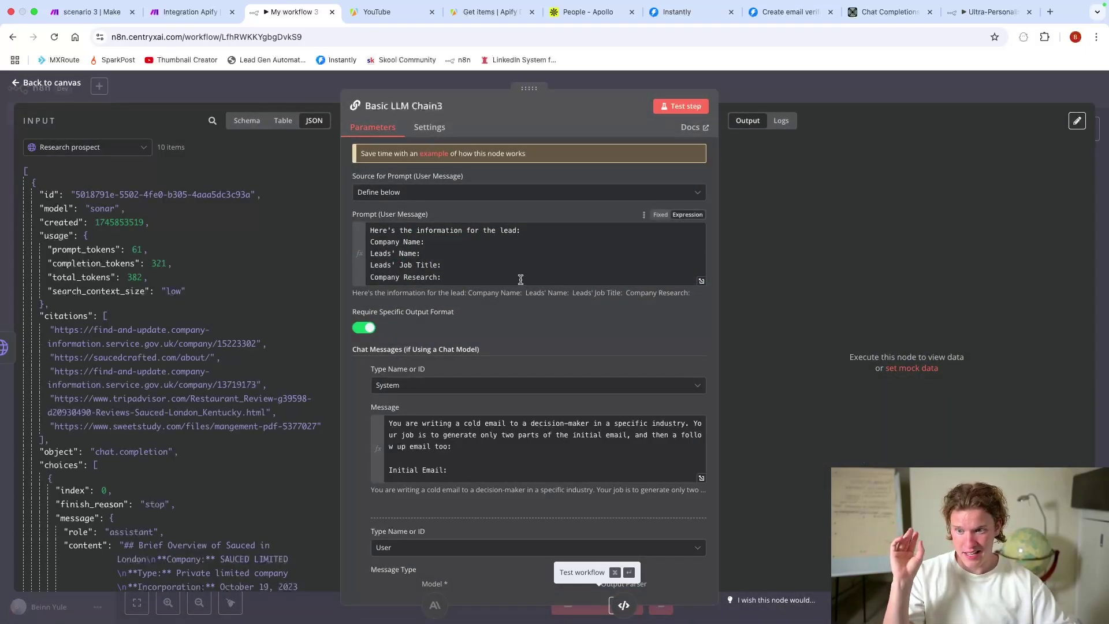
left_click(701, 281)
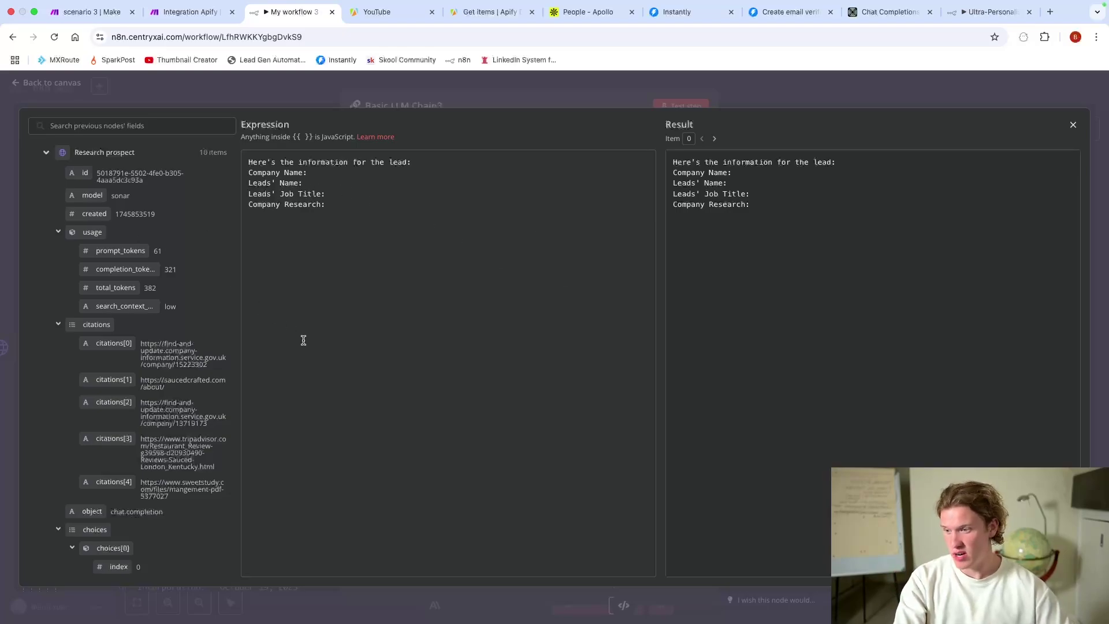
left_click(114, 159)
left_click(113, 159)
left_click(113, 160)
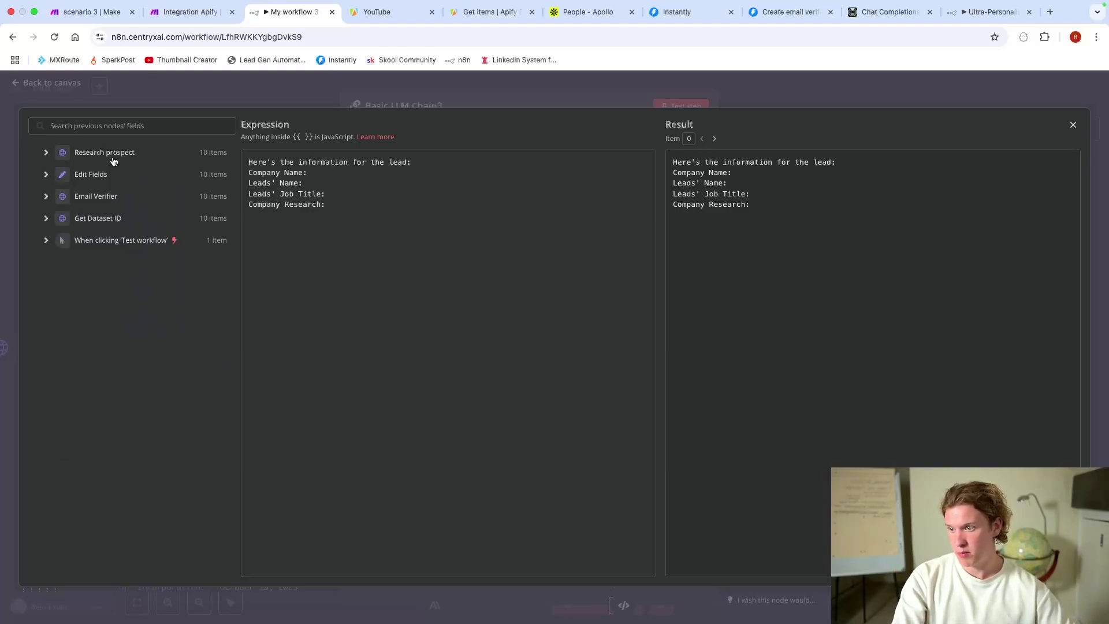
left_click(100, 180)
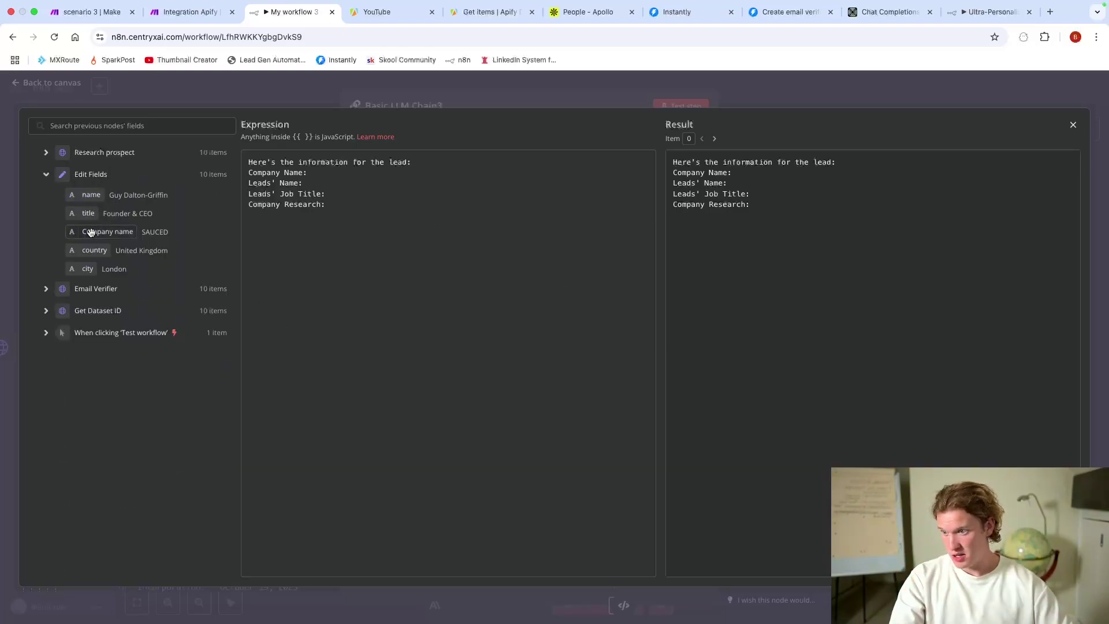
left_click_drag(96, 231, 314, 174)
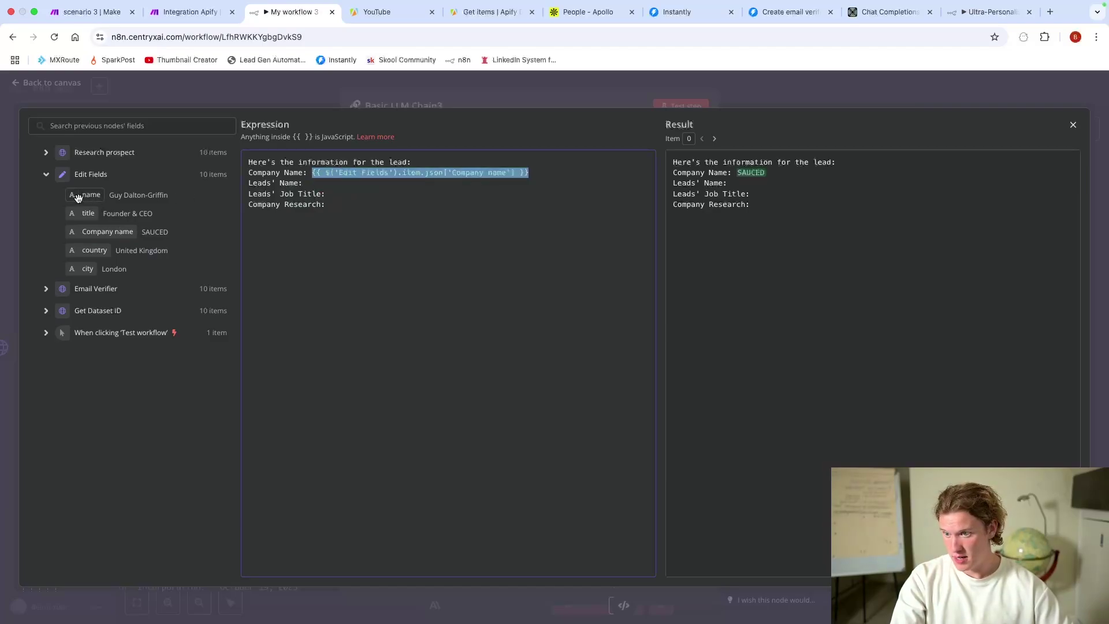
left_click_drag(78, 198, 314, 184)
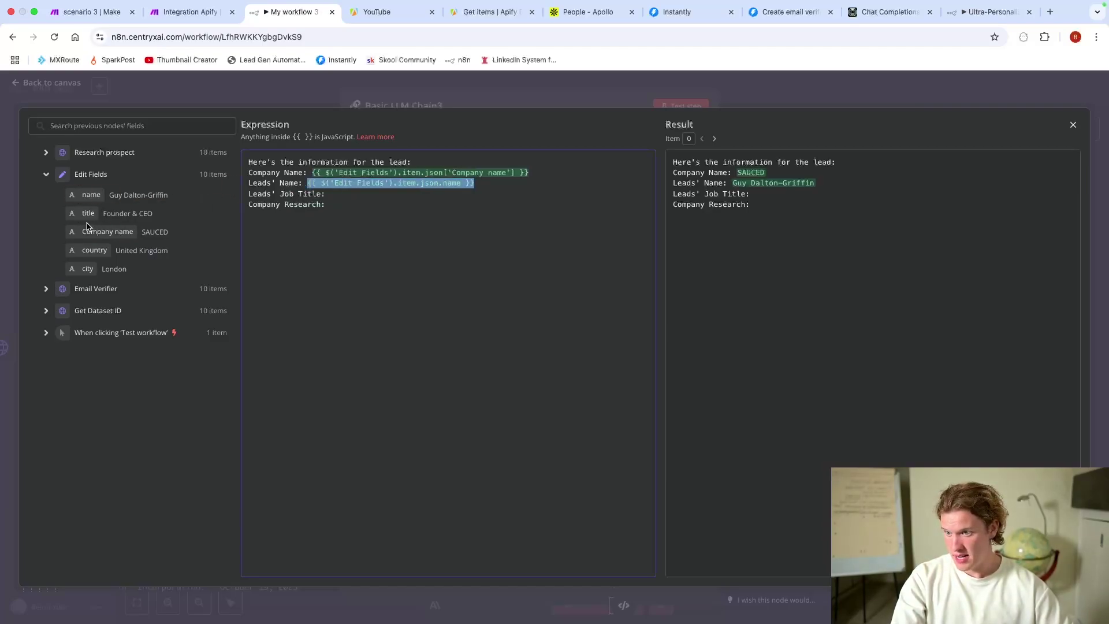
left_click_drag(88, 213, 340, 195)
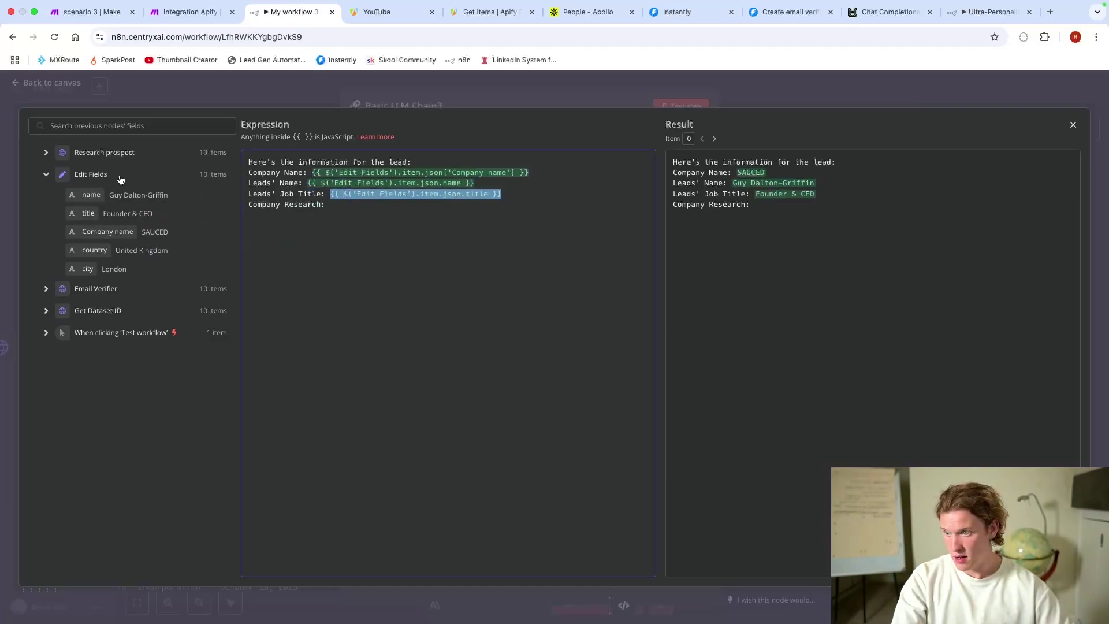
Step: Insert Research prospect's message content after Company Research in the prompt
left_click(97, 153)
scroll(118, 341, "down", 3)
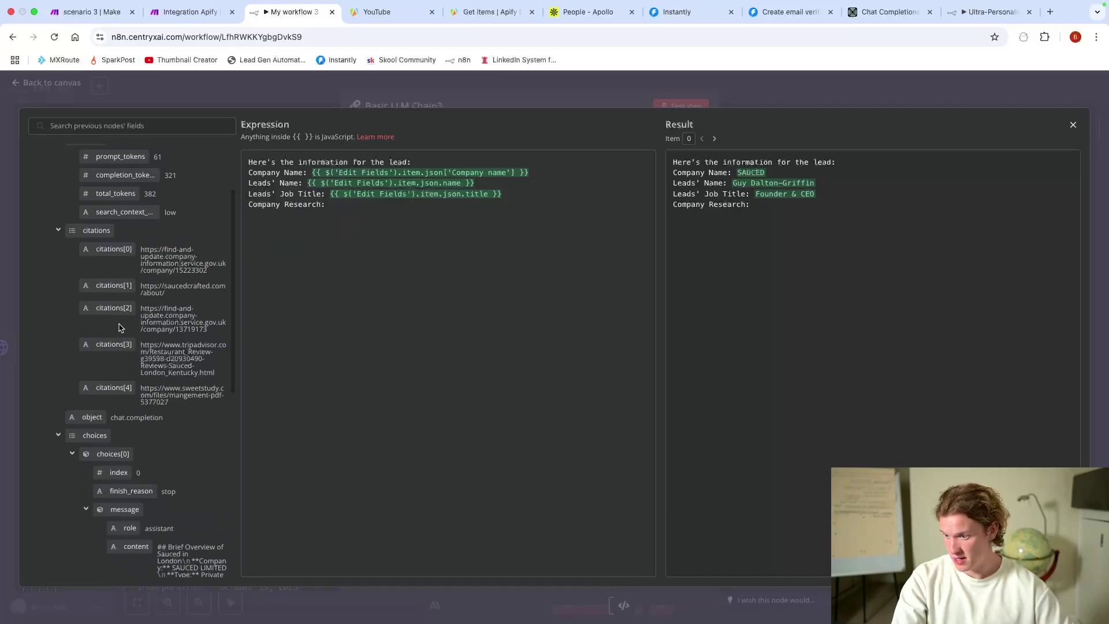
scroll(120, 328, "down", 5)
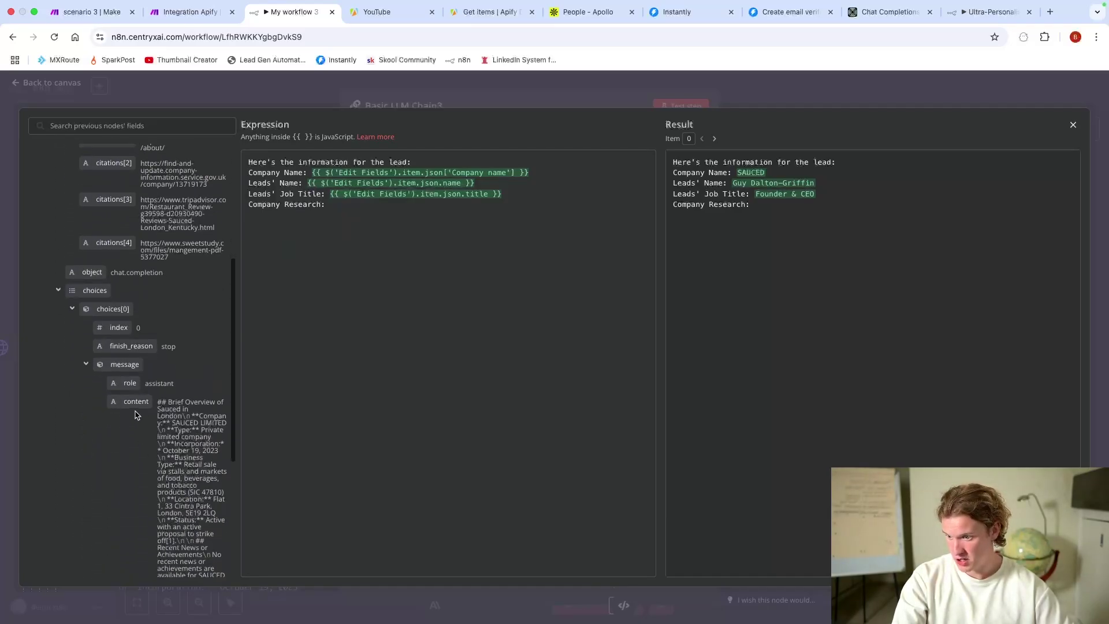
left_click_drag(136, 402, 341, 206)
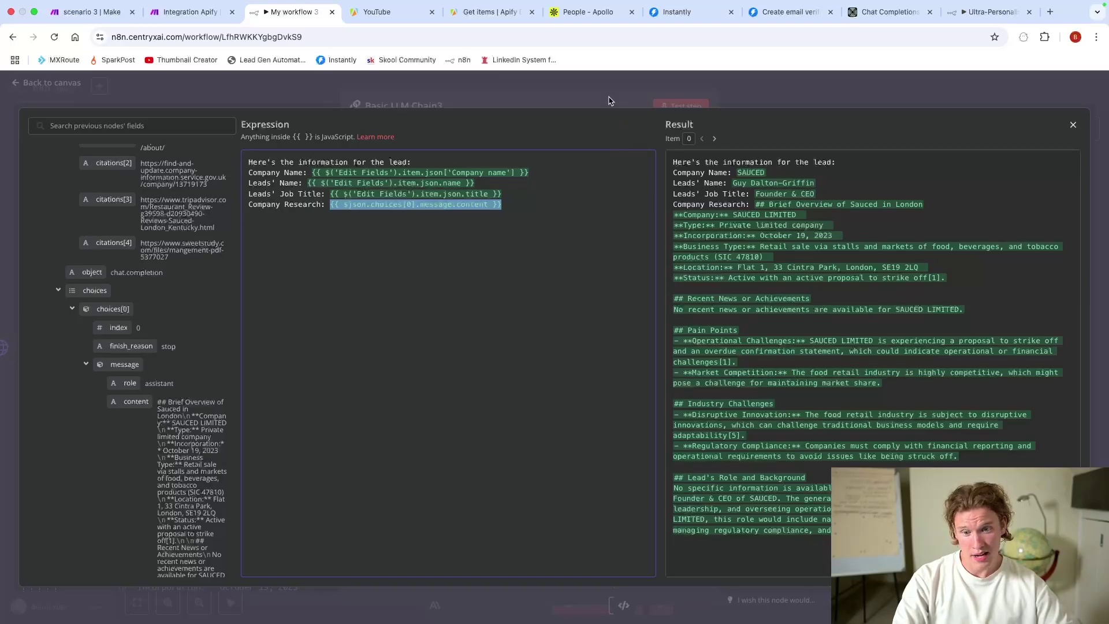
left_click(609, 100)
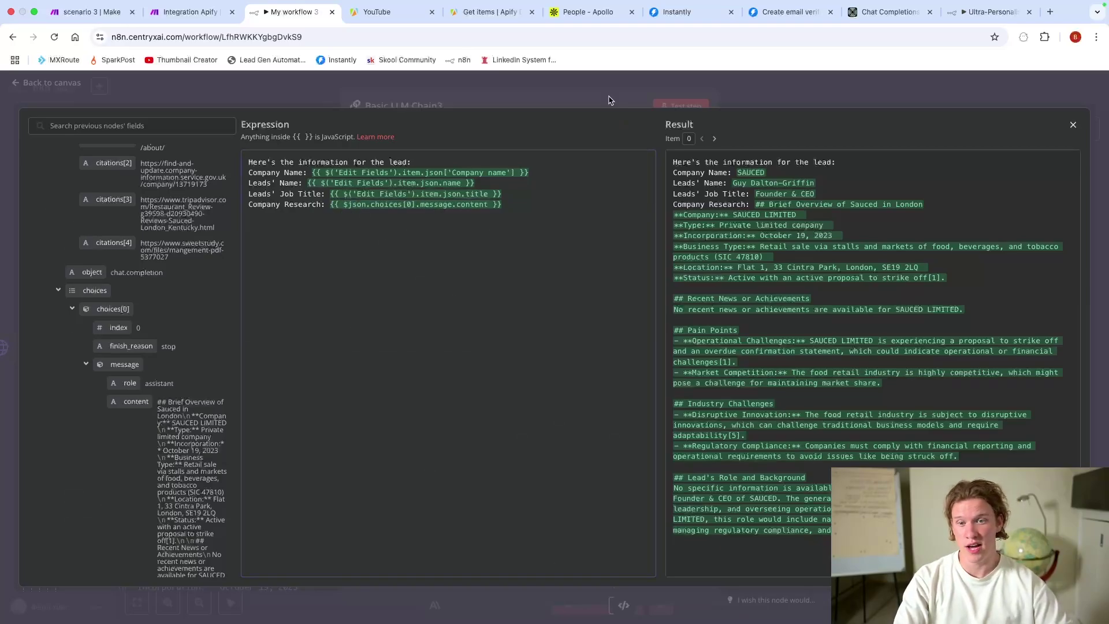
scroll(641, 307, "down", 2)
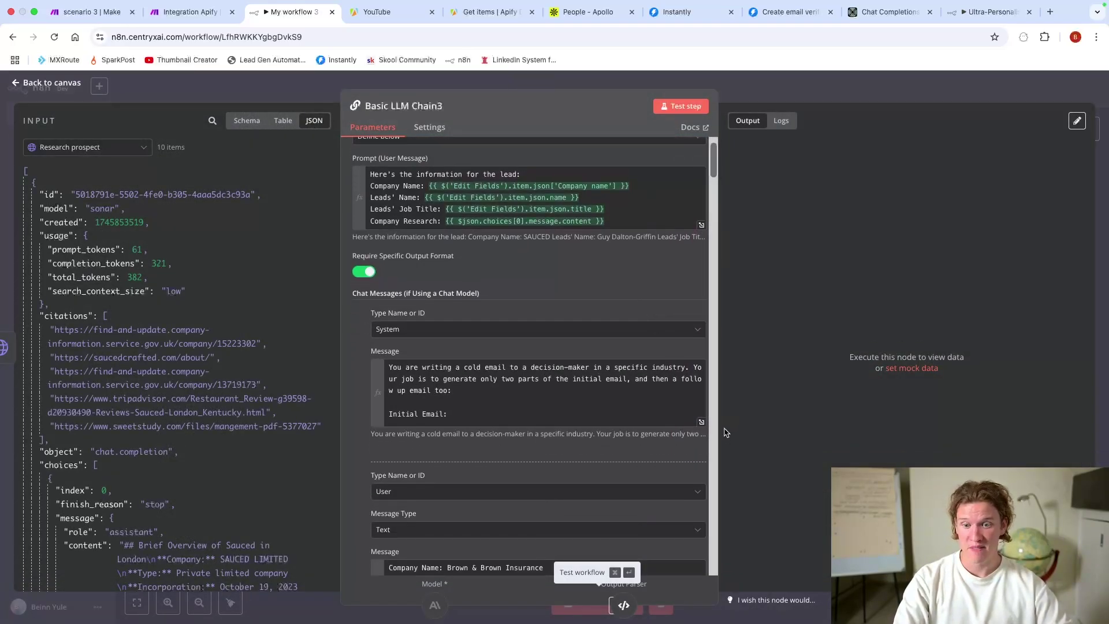
Step: Review the system message's opening lines, Initial Email bullets and follow-up email bullets
left_click(701, 425)
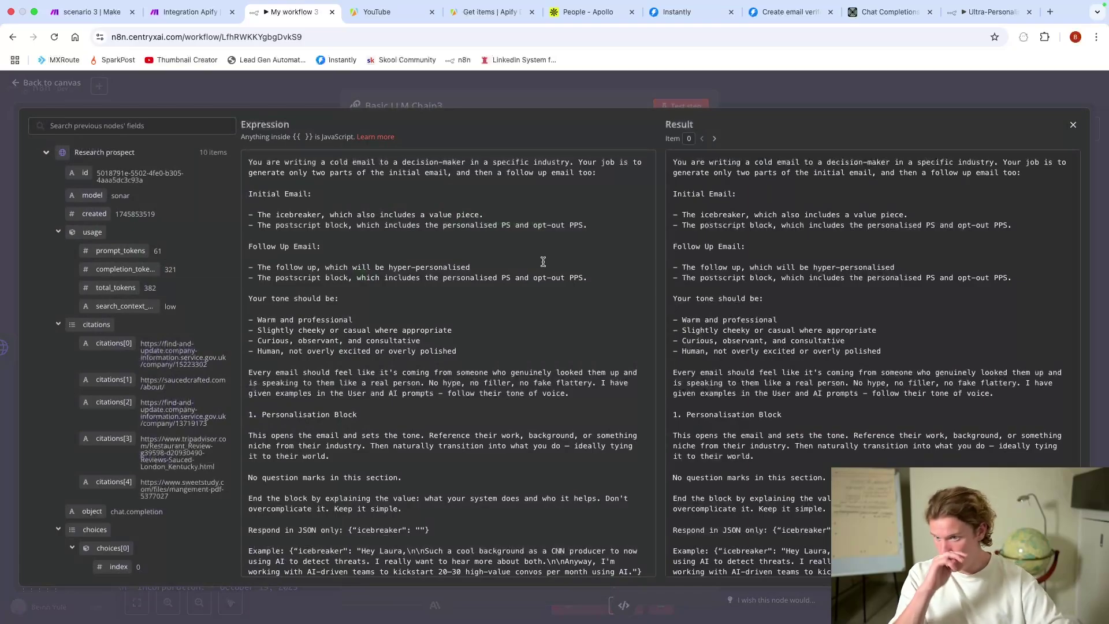
left_click_drag(248, 162, 601, 182)
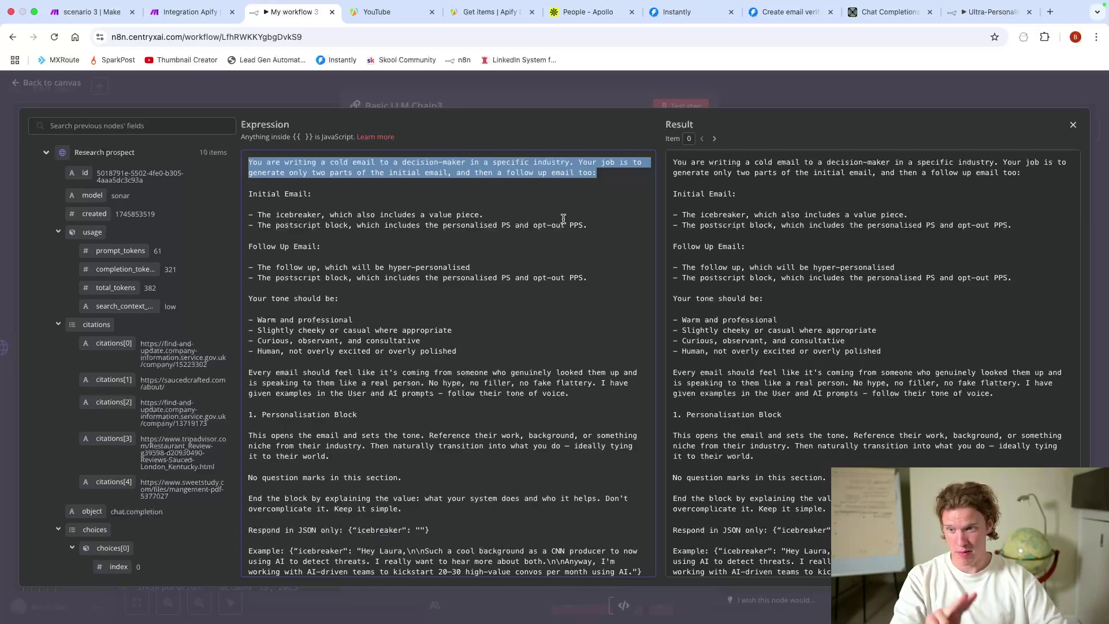
left_click_drag(248, 214, 594, 224)
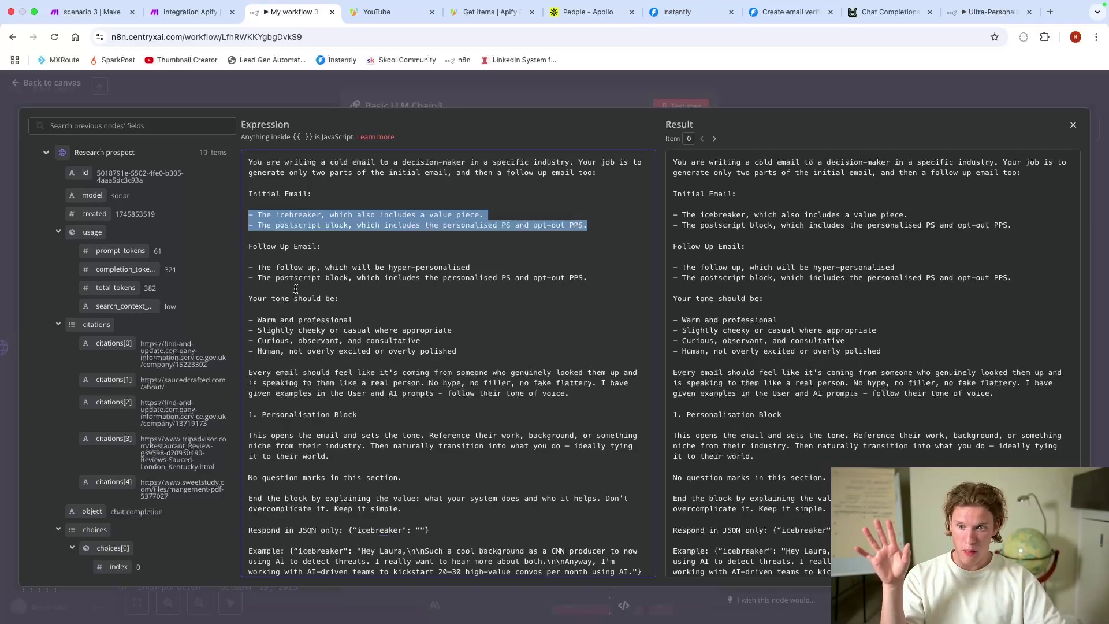
scroll(295, 288, "down", 1)
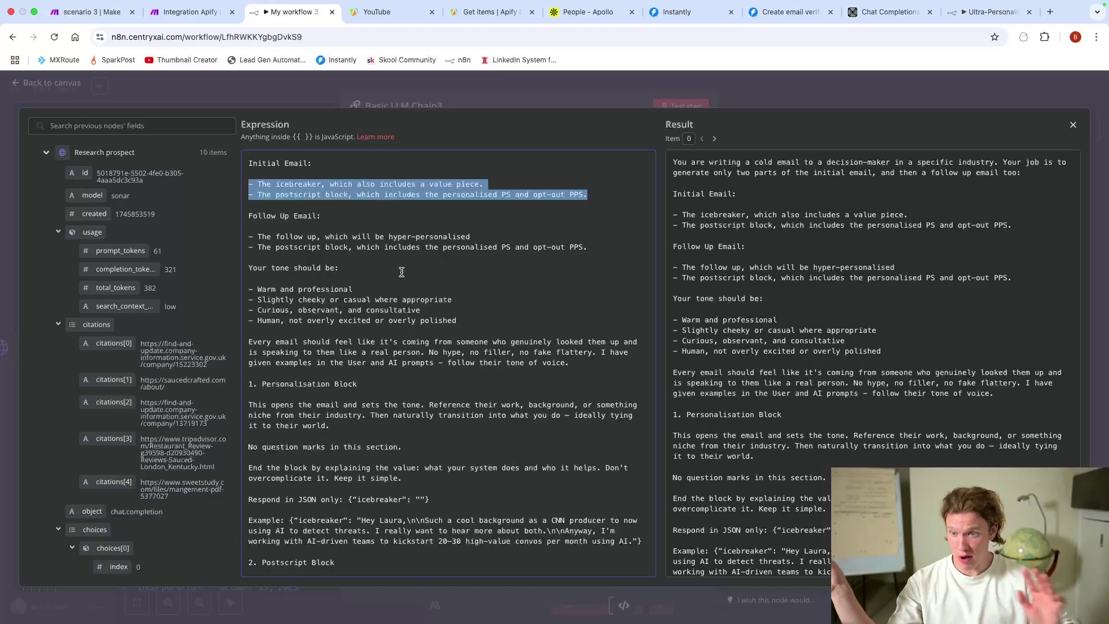
left_click_drag(251, 239, 363, 247)
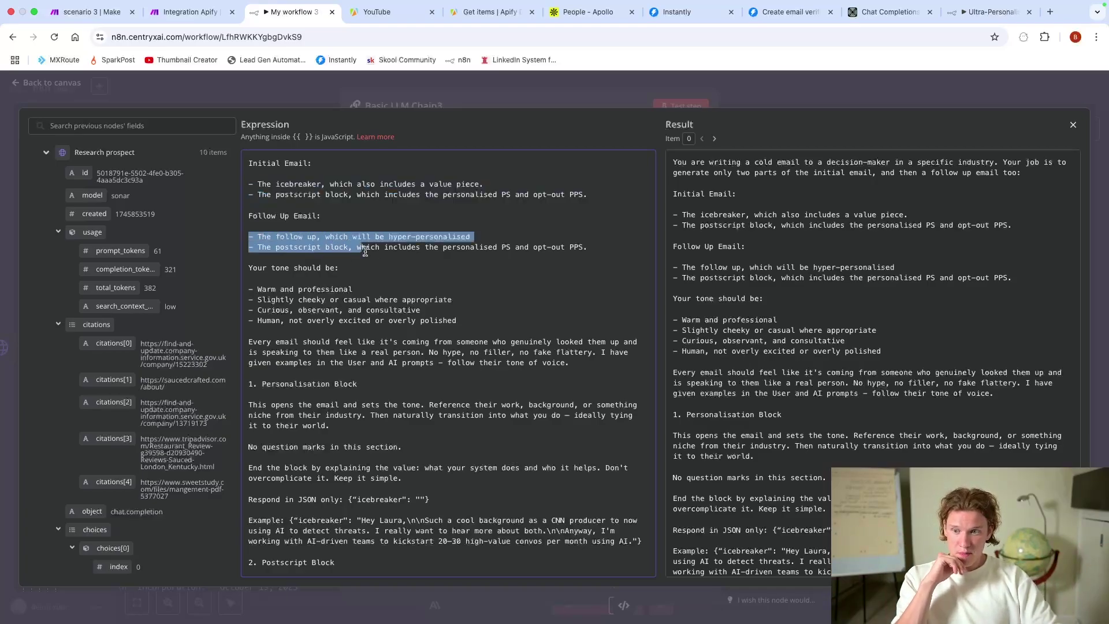
left_click(434, 261)
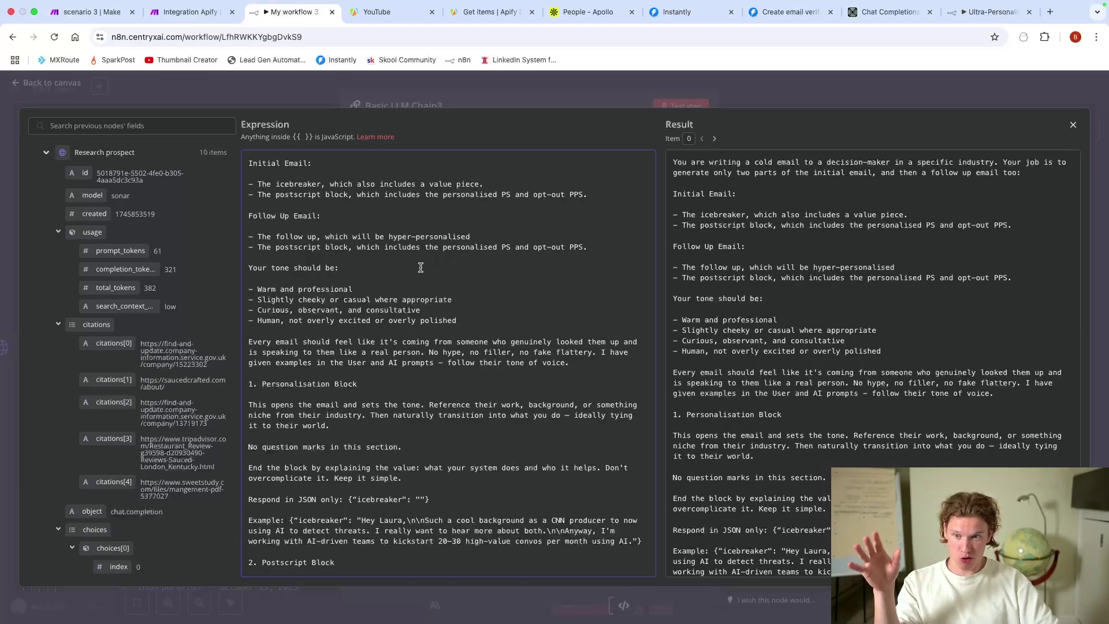
scroll(421, 268, "down", 3)
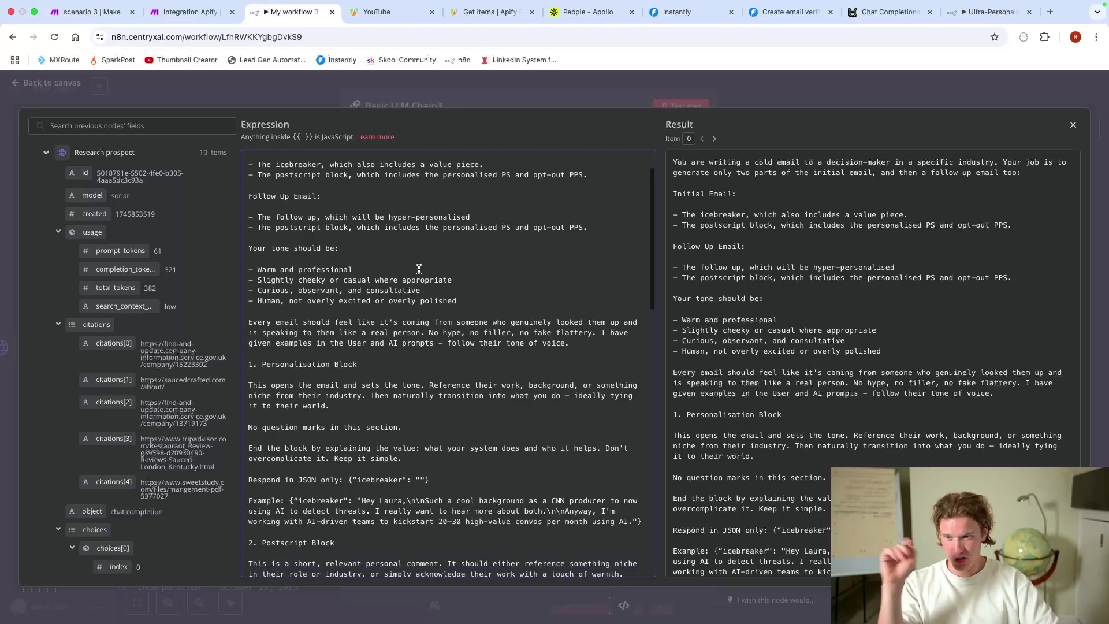
scroll(346, 223, "down", 2)
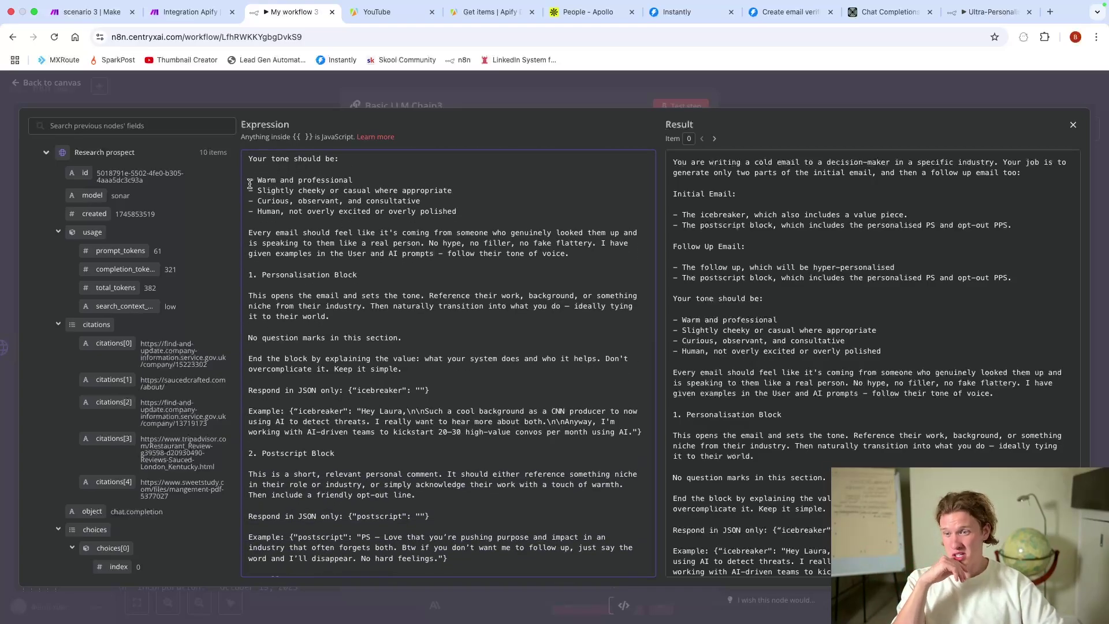
scroll(322, 234, "up", 1)
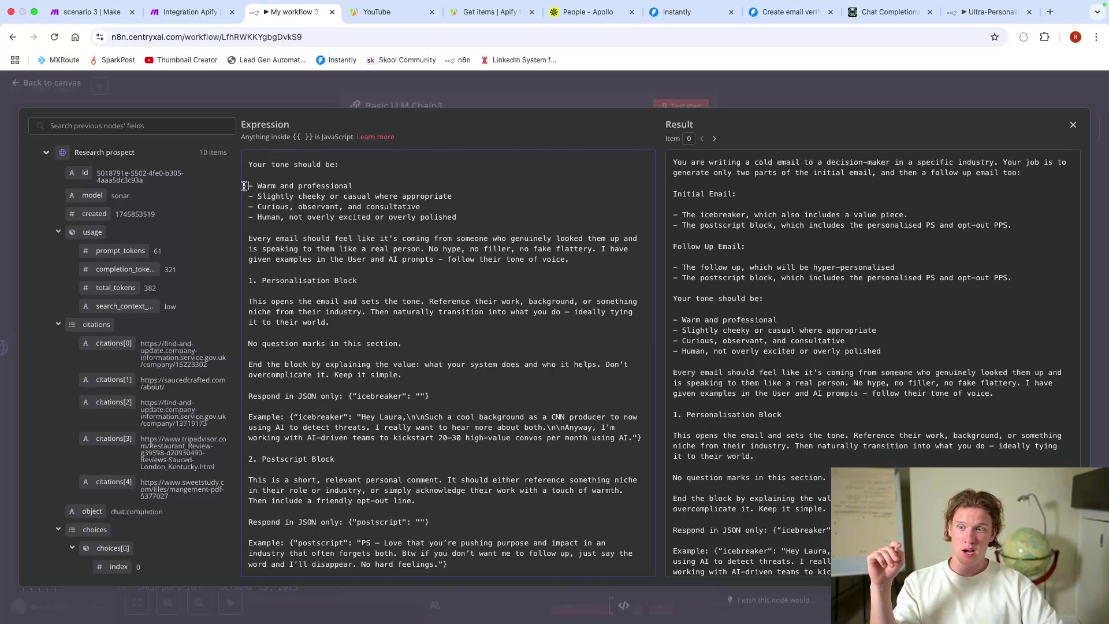
Step: Review the tone-of-voice bullets, personalisation instructions and icebreaker response format example
left_click_drag(245, 186, 469, 222)
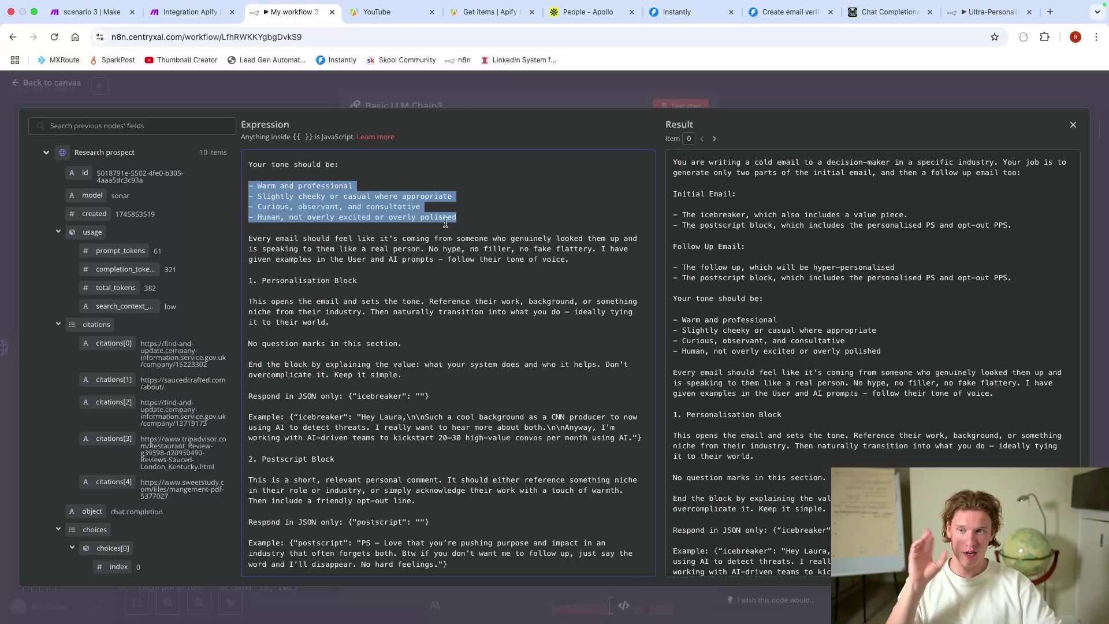
scroll(534, 240, "down", 1)
left_click(519, 214)
scroll(344, 256, "down", 3)
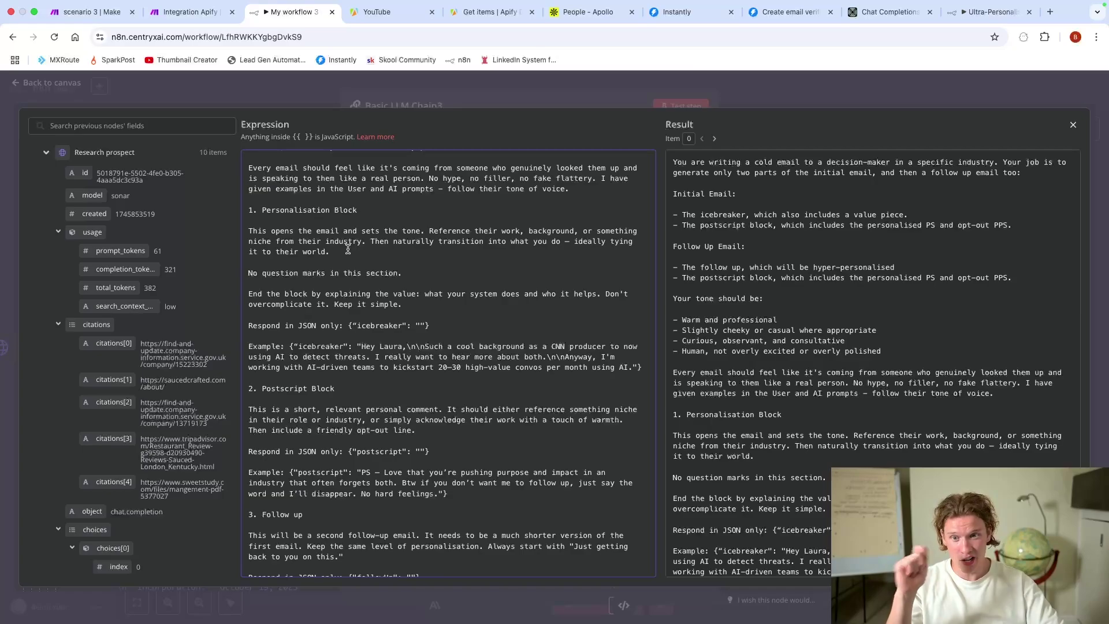
scroll(351, 247, "down", 1)
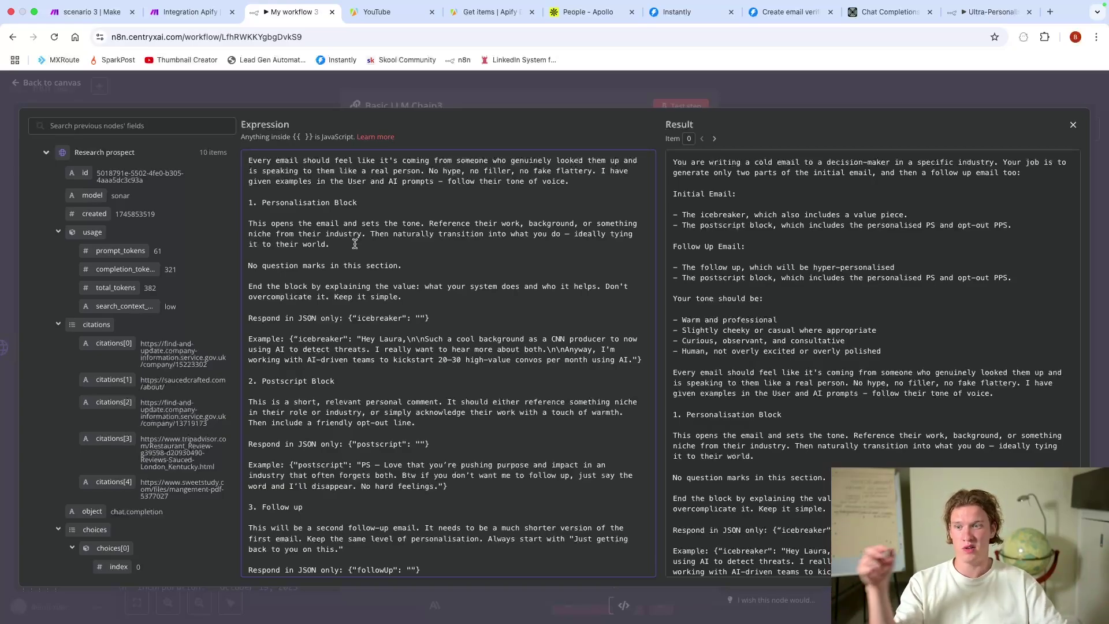
scroll(355, 244, "down", 1)
left_click_drag(247, 193, 408, 218)
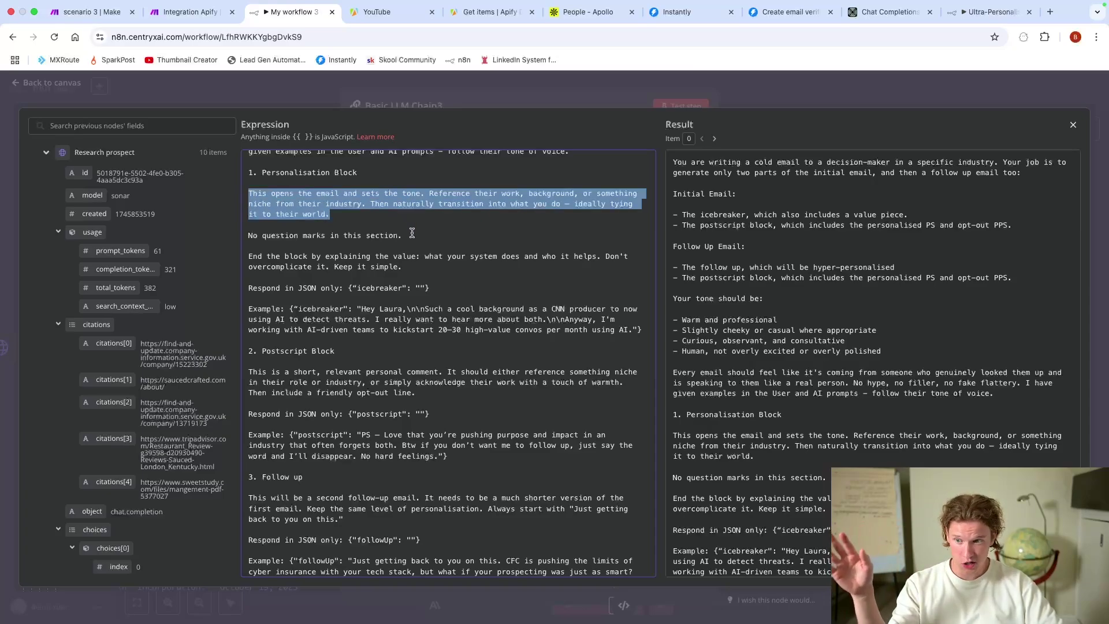
left_click(407, 267)
left_click_drag(401, 268, 371, 256)
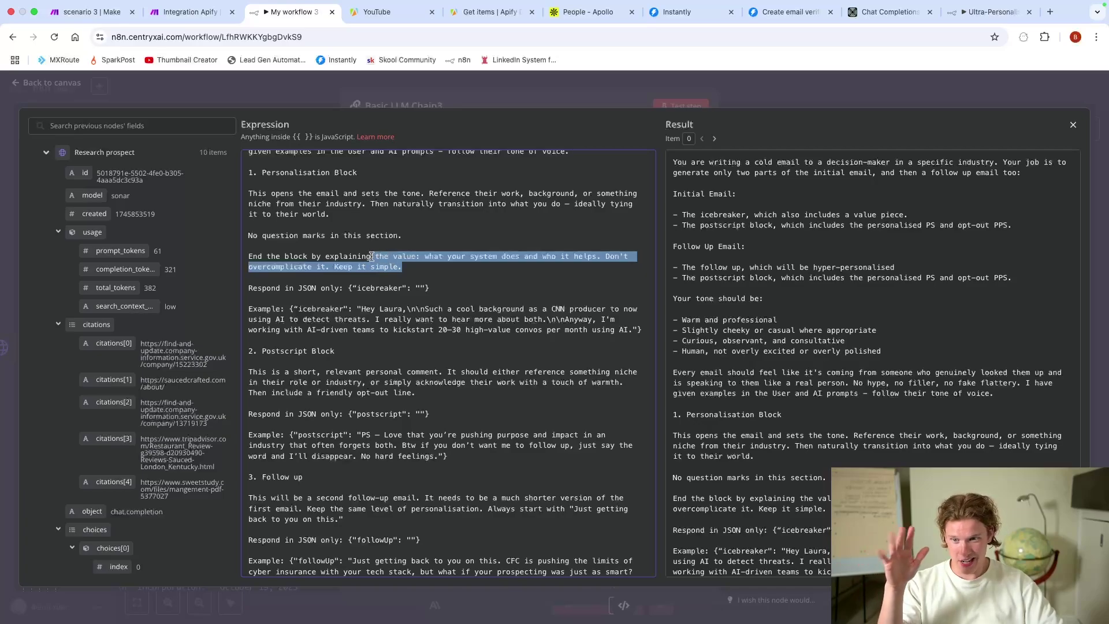
left_click(476, 272)
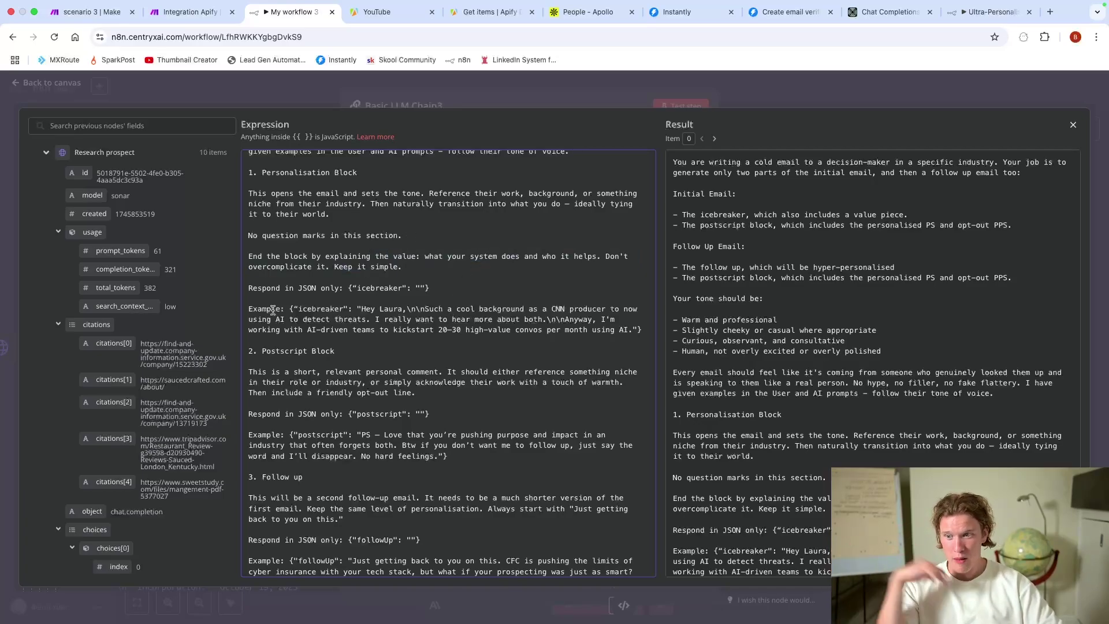
left_click_drag(238, 290, 412, 319)
left_click(411, 319)
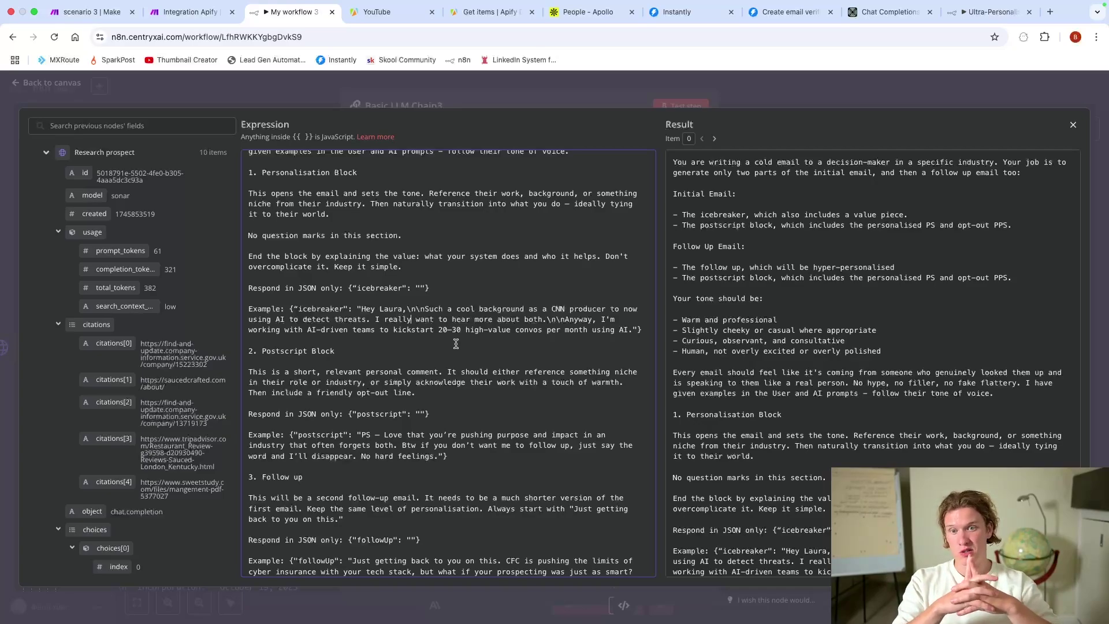
Step: Inspect Research prospect's Perplexity output, scrolling across to the choices column
key("Escape")
key("Escape")
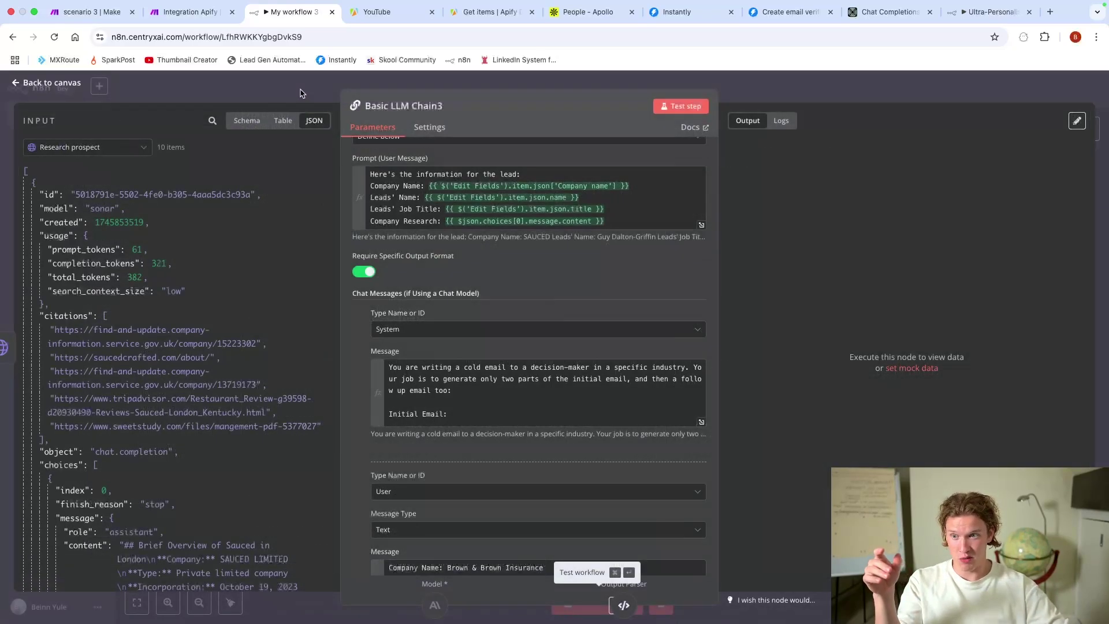
double_click(703, 259)
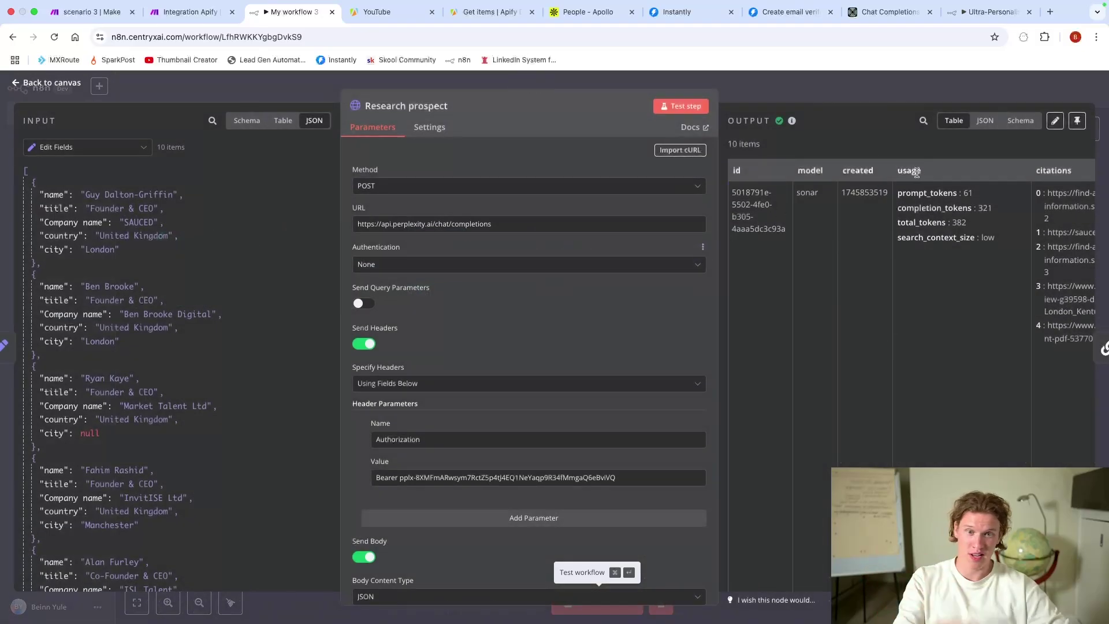
scroll(809, 249, "right", 5)
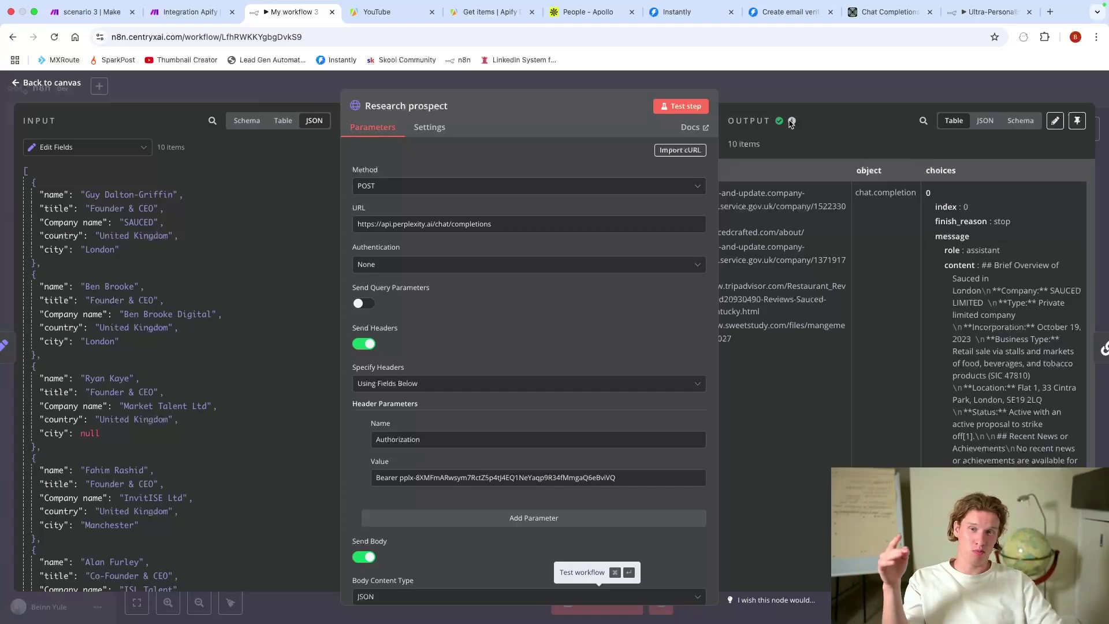
left_click(760, 98)
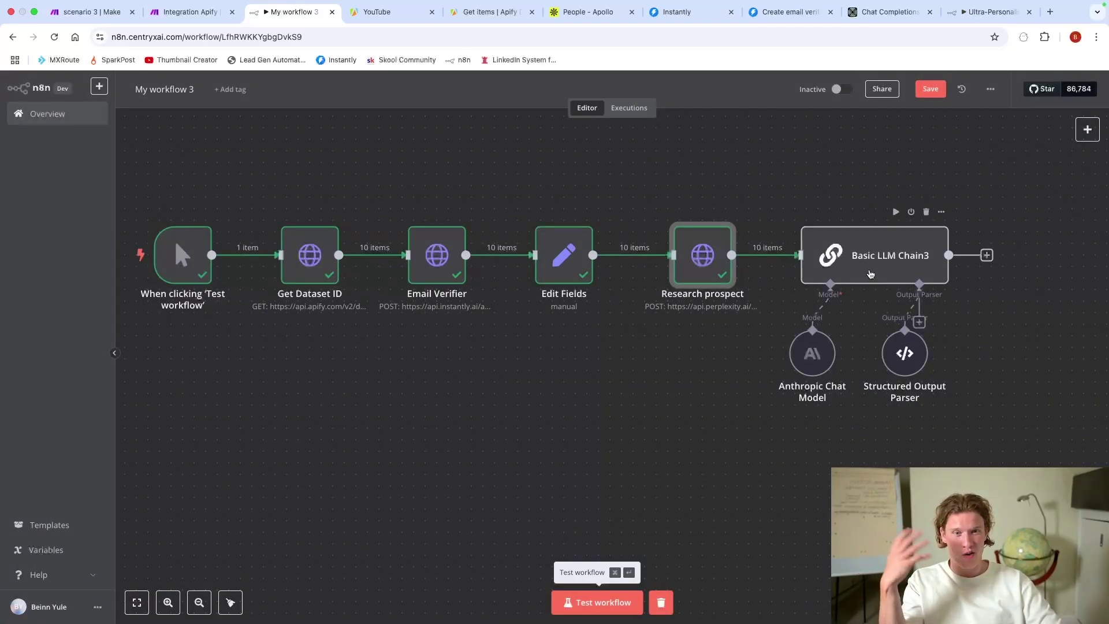
Step: Open Basic LLM Chain3 and scroll through its Chat Messages to the System message
double_click(870, 272)
scroll(507, 462, "down", 5)
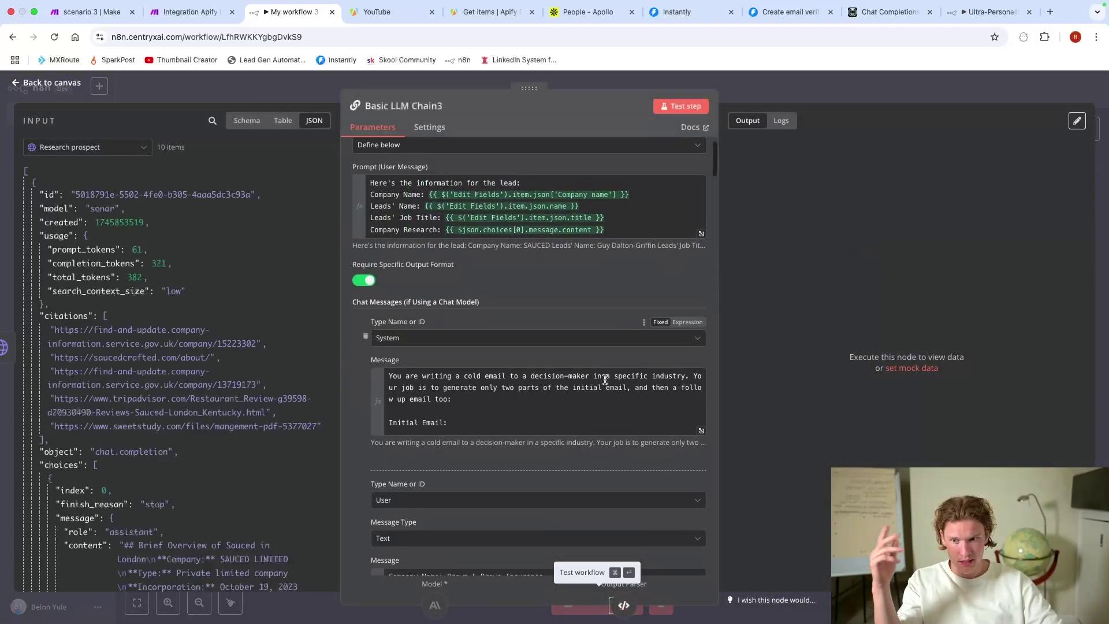
scroll(506, 462, "down", 10)
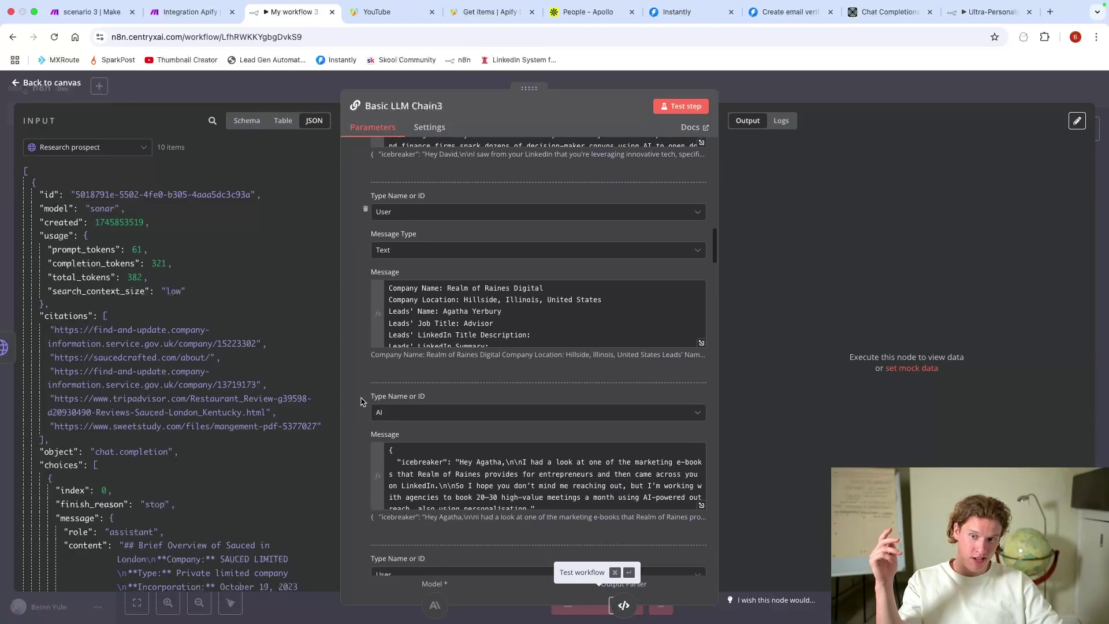
scroll(360, 401, "up", 15)
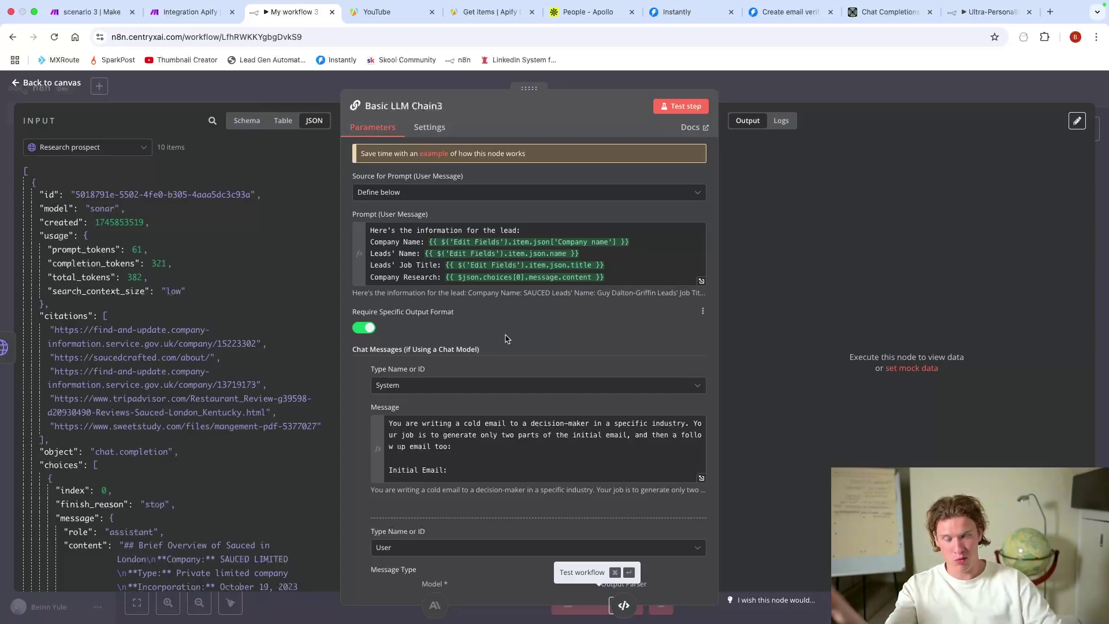
scroll(505, 335, "down", 3)
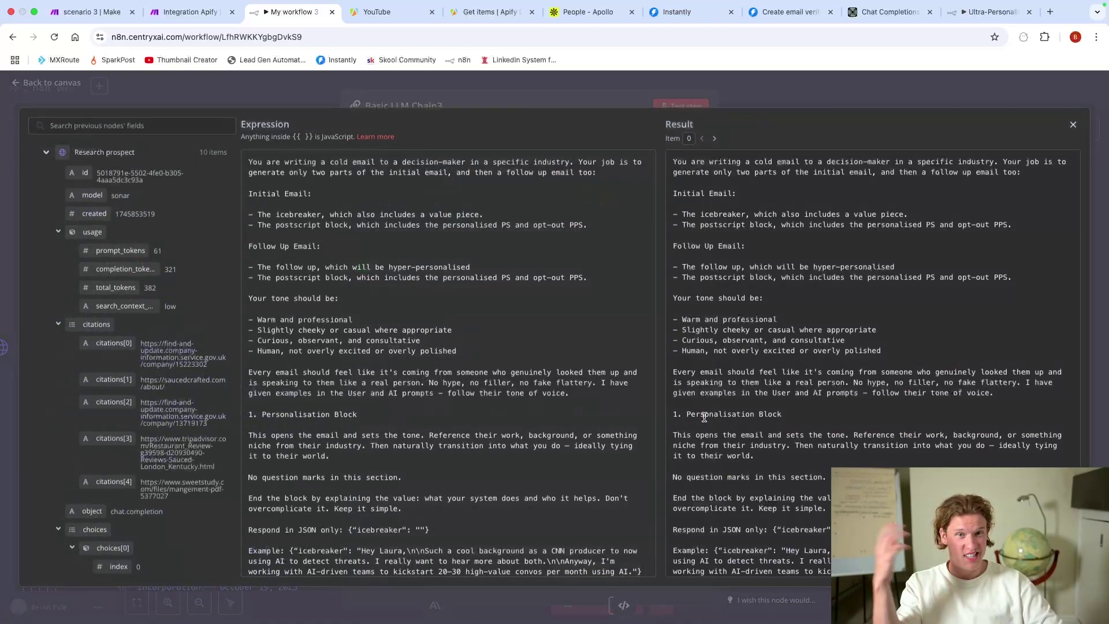
left_click(701, 416)
scroll(255, 331, "down", 2)
scroll(256, 331, "down", 12)
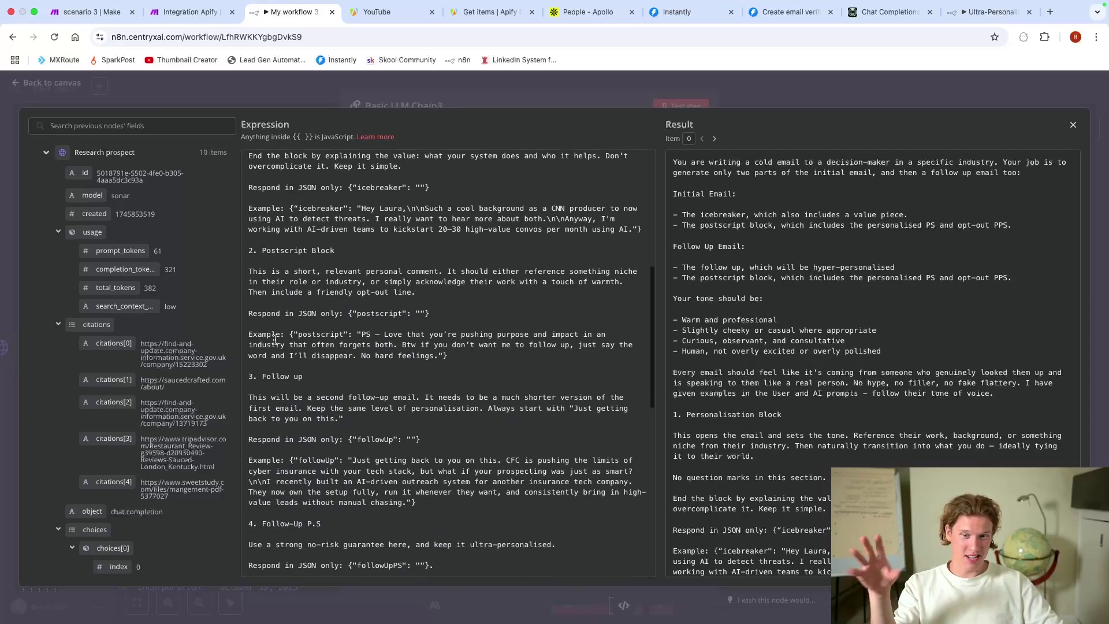
scroll(352, 319, "up", 15)
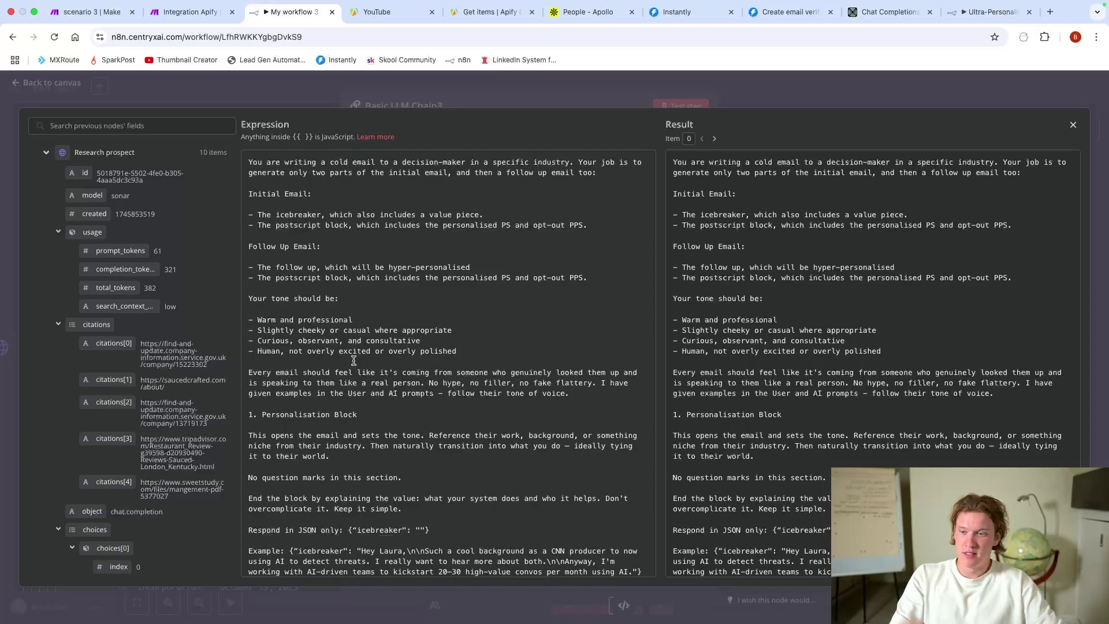
scroll(347, 361, "down", 2)
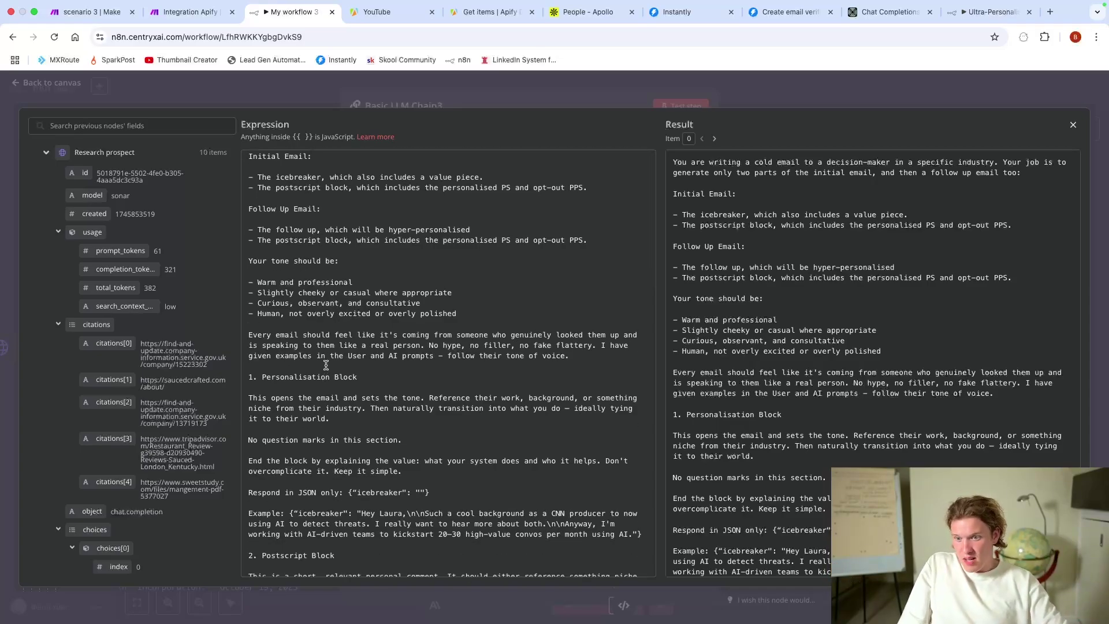
scroll(326, 365, "down", 8)
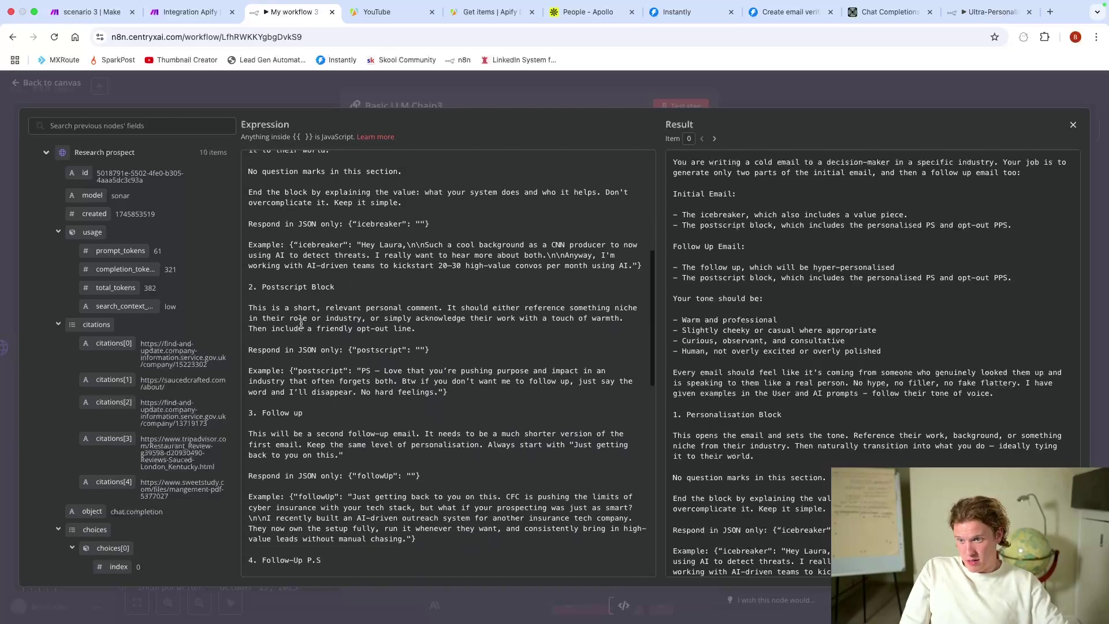
scroll(300, 324, "up", 6)
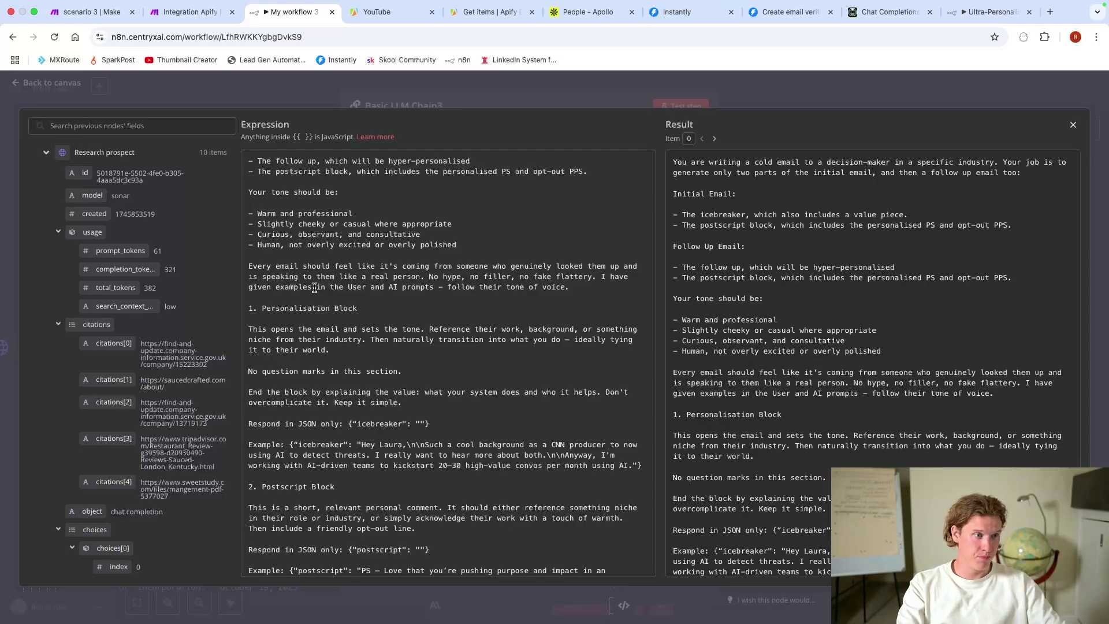
scroll(249, 223, "down", 2)
left_click_drag(250, 223, 572, 242)
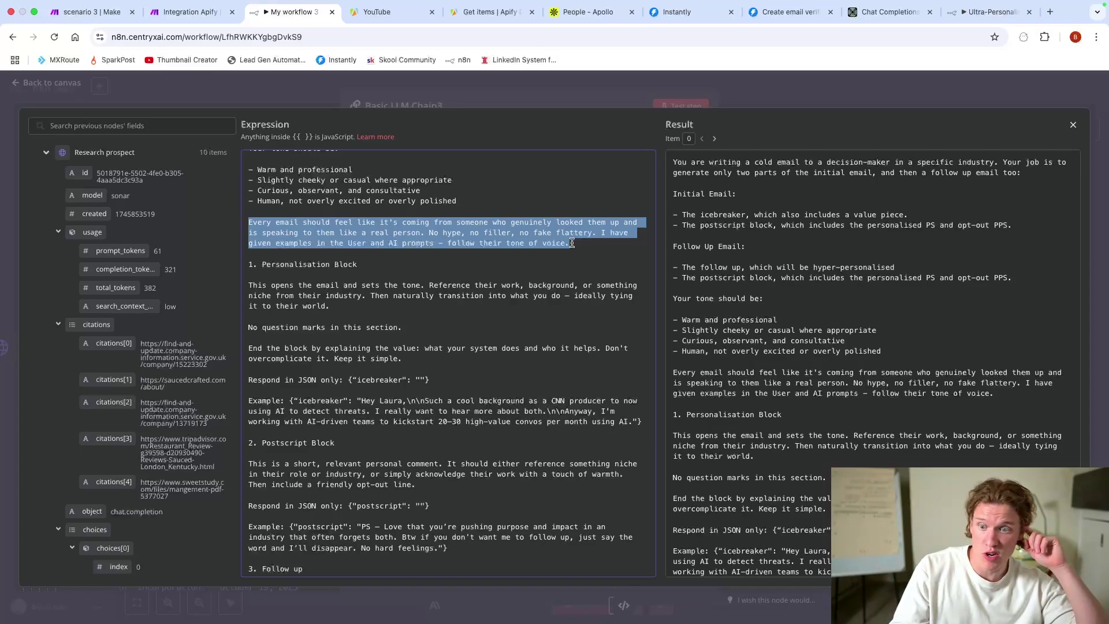
scroll(562, 267, "down", 5)
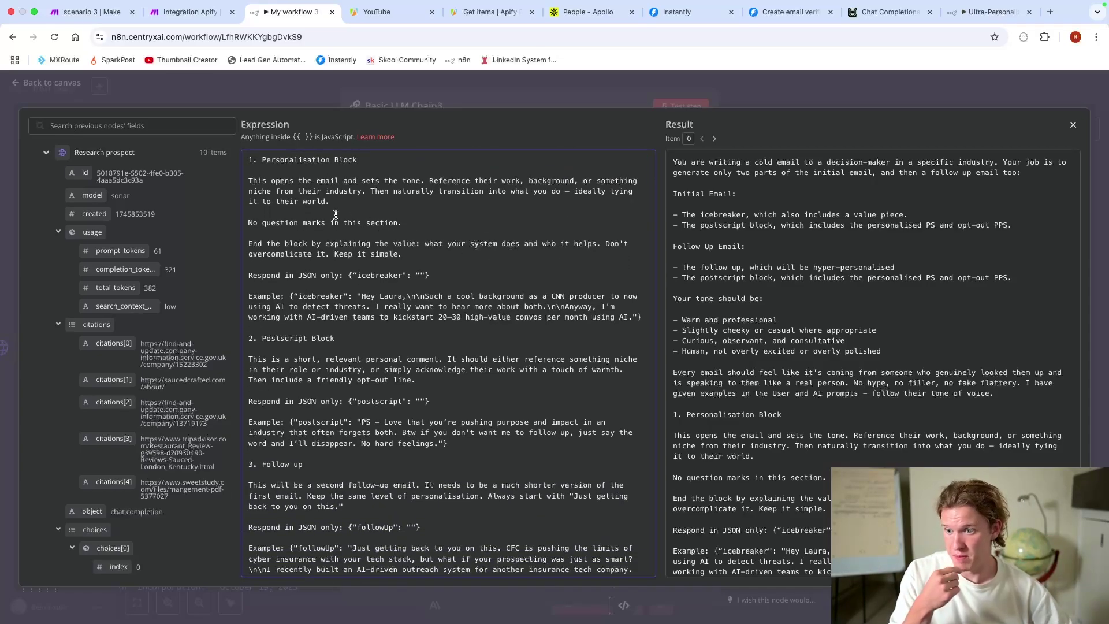
scroll(336, 215, "down", 5)
scroll(335, 215, "up", 7)
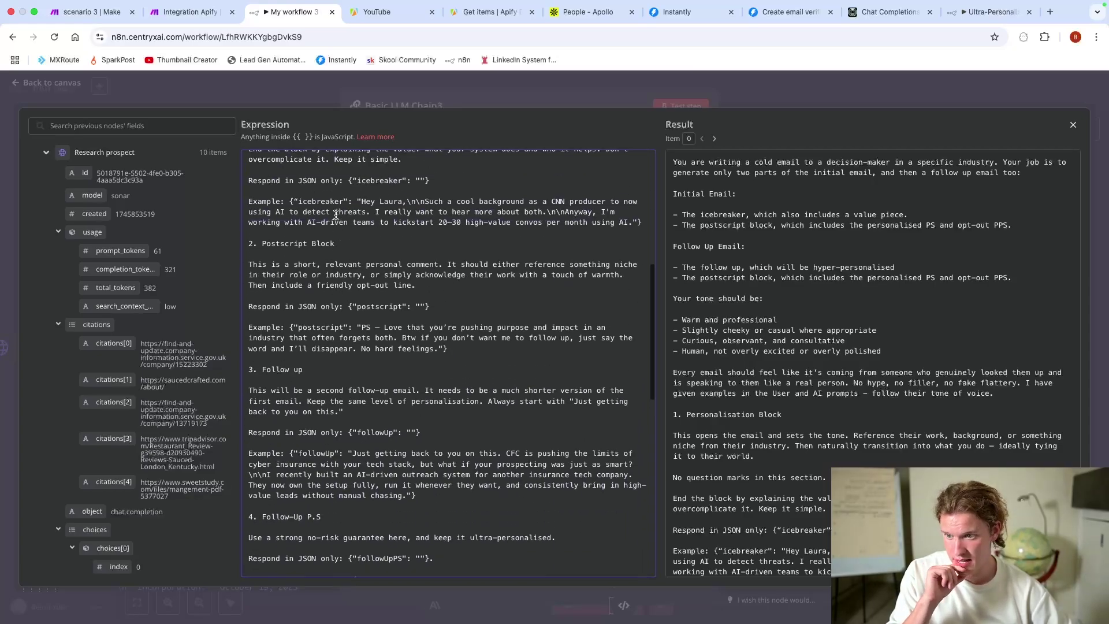
left_click_drag(248, 184, 619, 363)
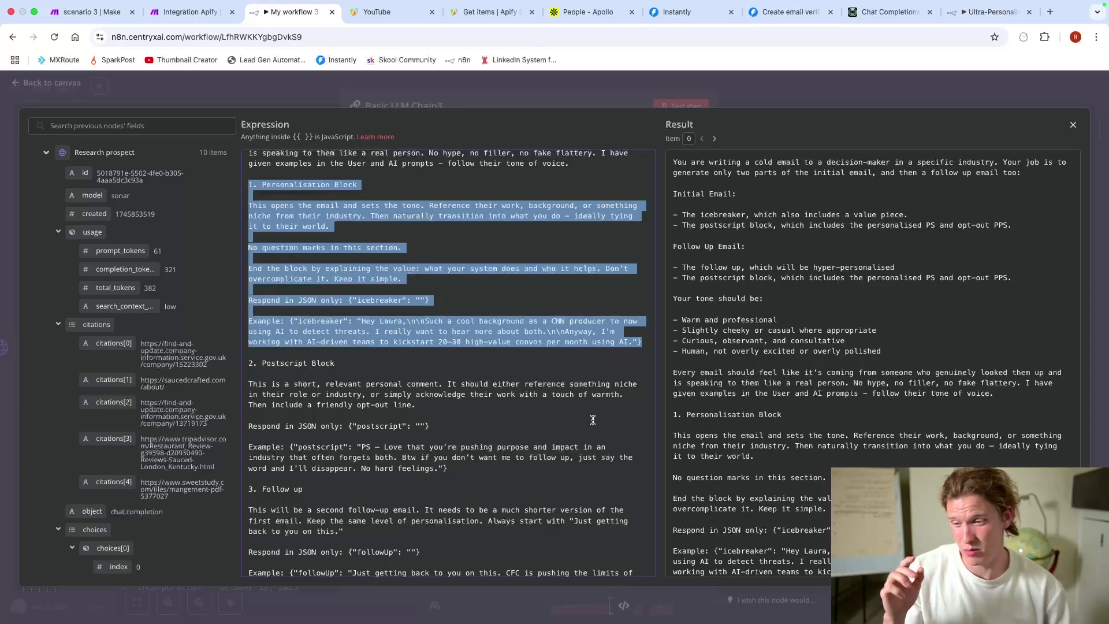
scroll(537, 341, "down", 5)
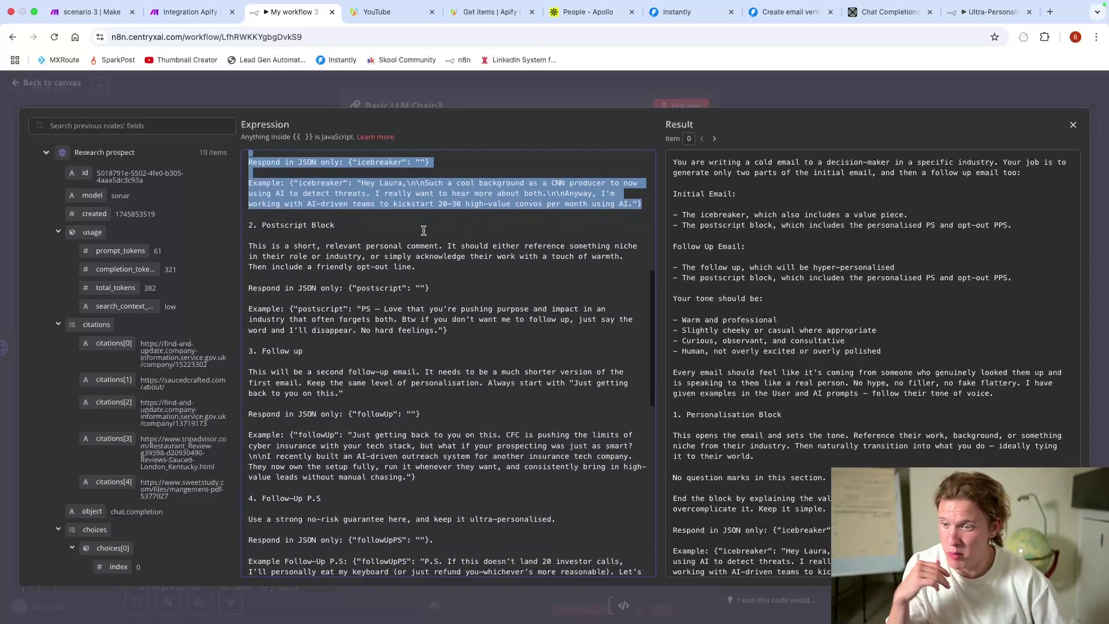
left_click_drag(249, 226, 443, 274)
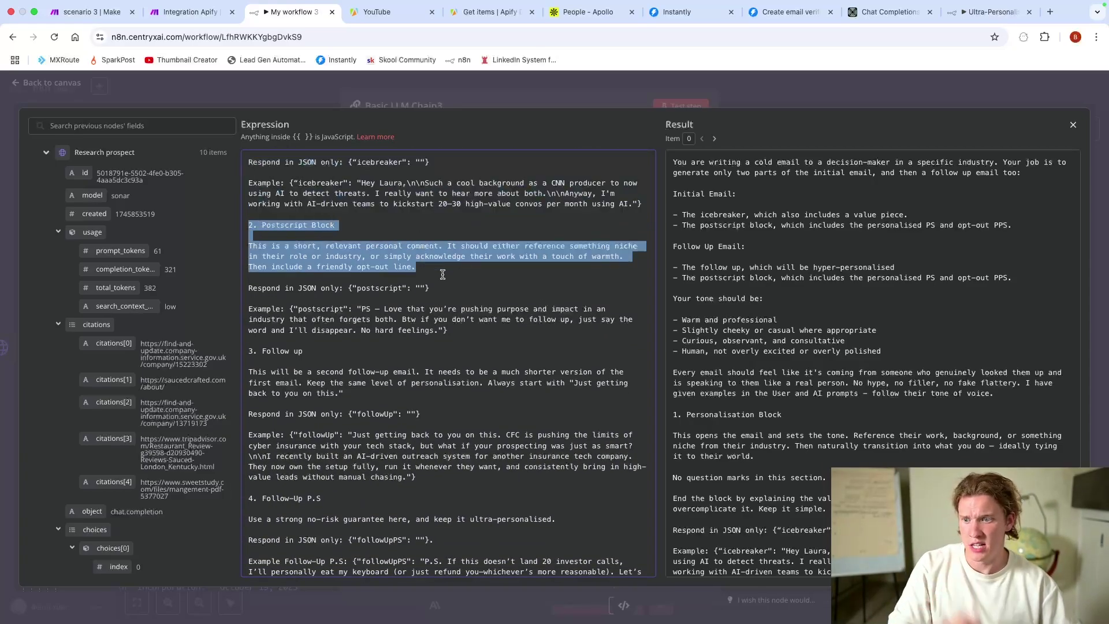
left_click(460, 272)
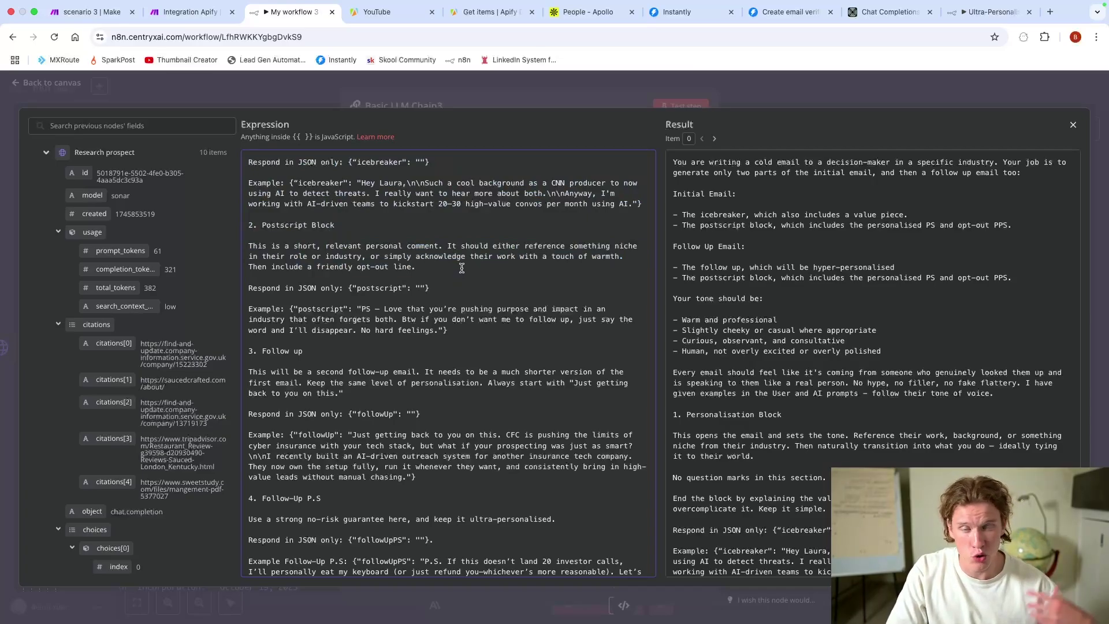
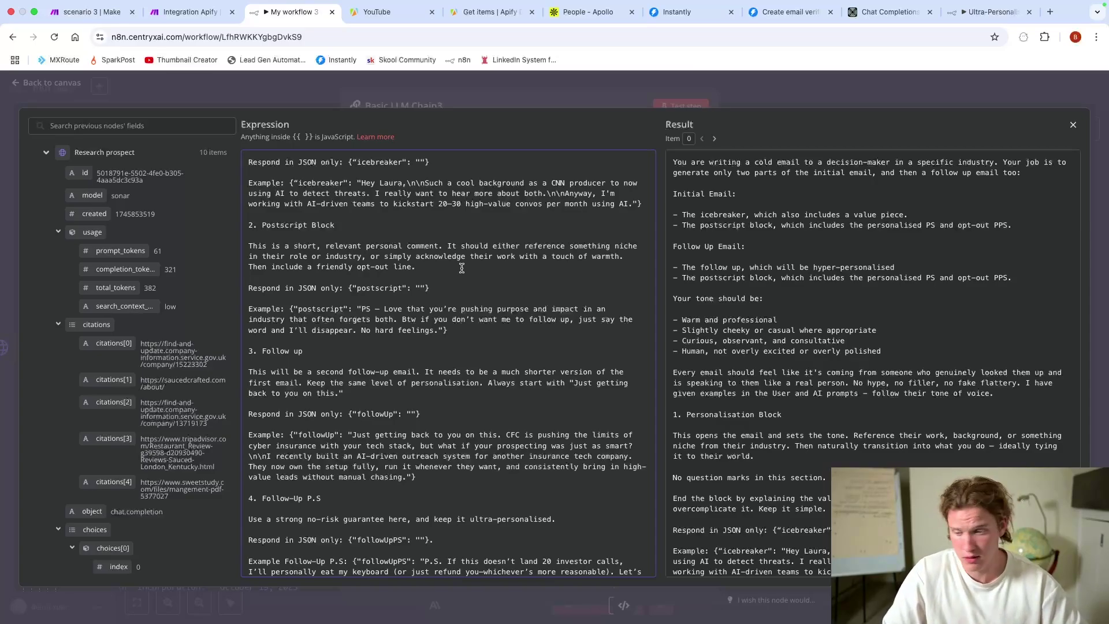
Step: Review the follow-up instructions, the 'Just getting back to you on this.' opener and example email
scroll(462, 268, "down", 3)
left_click(373, 230)
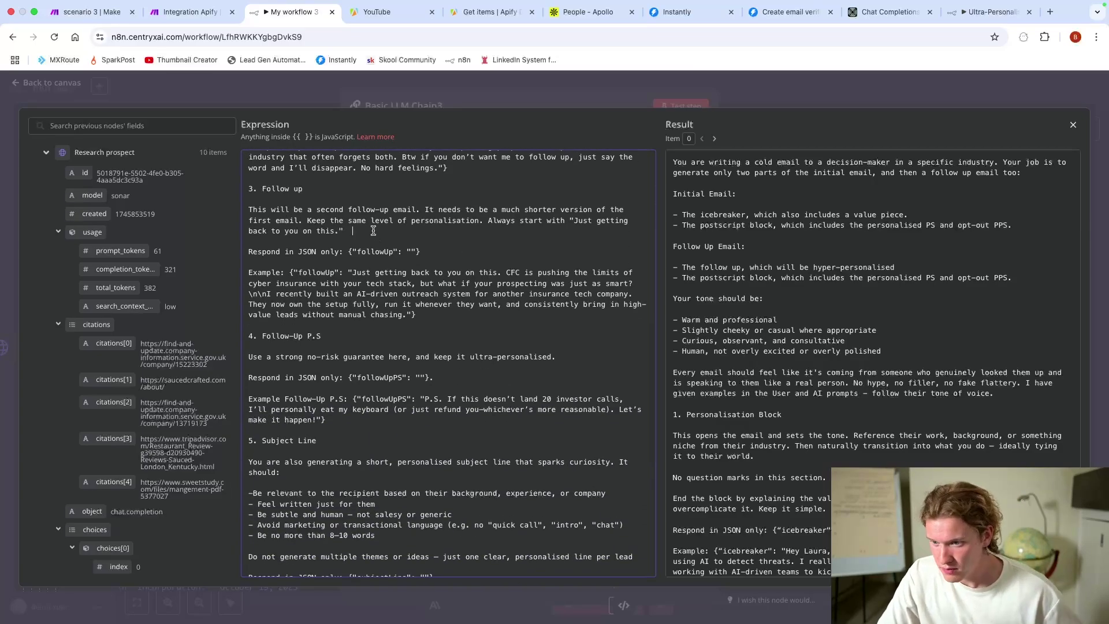
triple_click(373, 231)
left_click(376, 236)
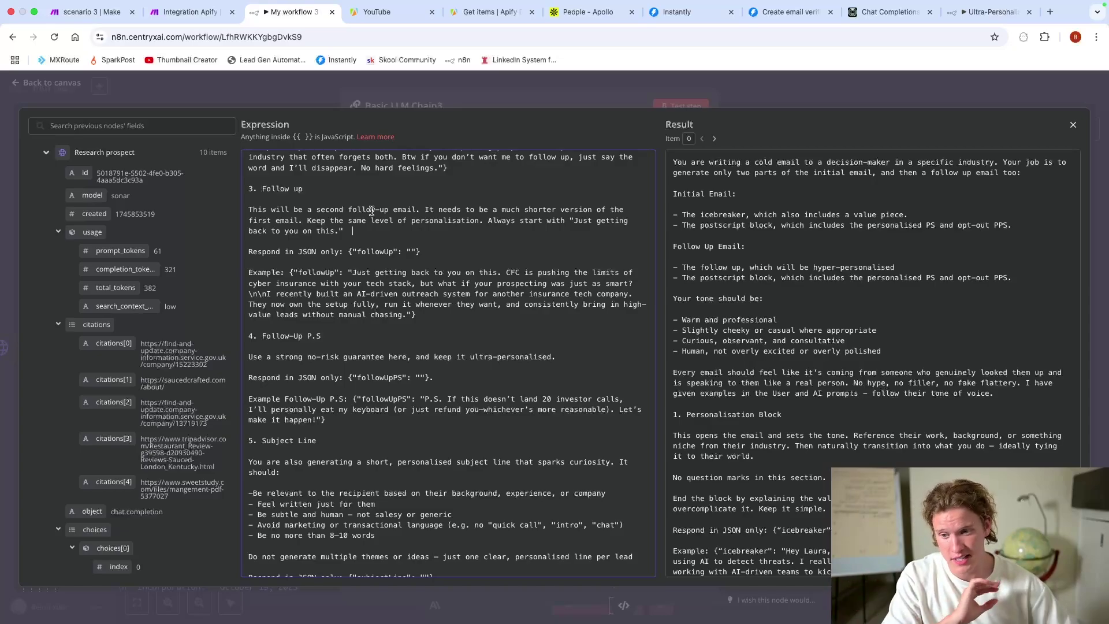
left_click_drag(574, 220, 611, 243)
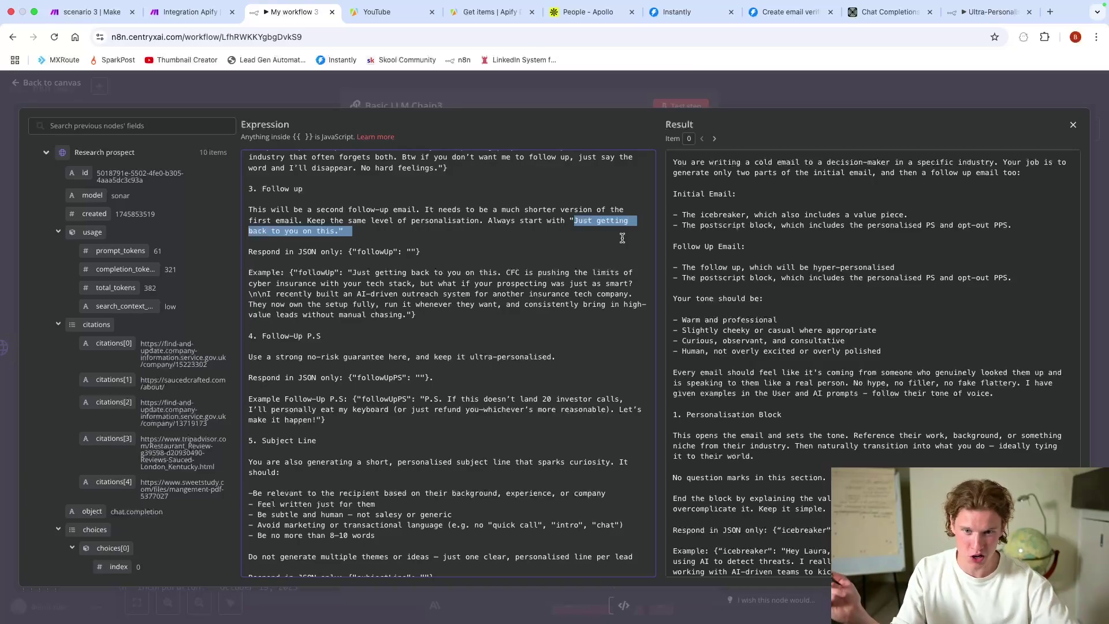
scroll(622, 238, "down", 3)
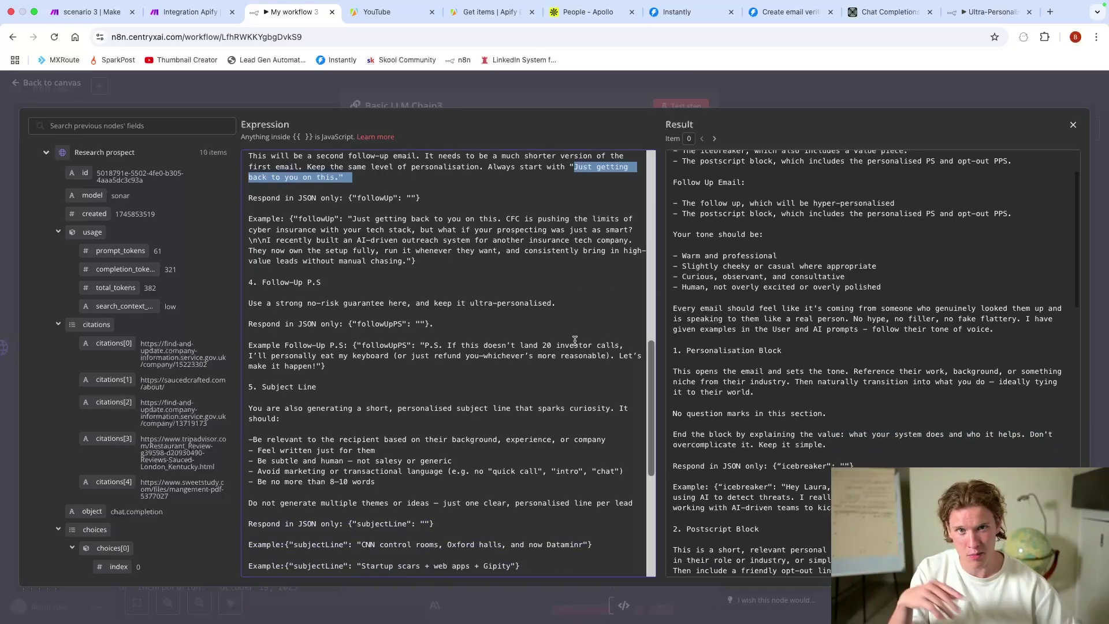
left_click(574, 339)
scroll(404, 260, "down", 1)
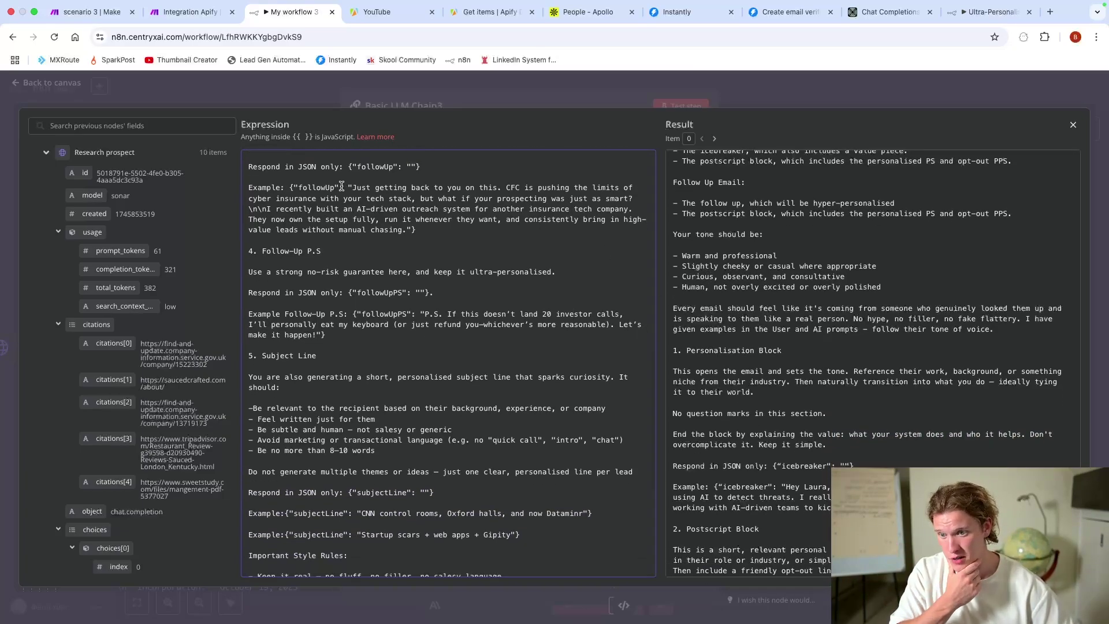
left_click_drag(351, 187, 492, 202)
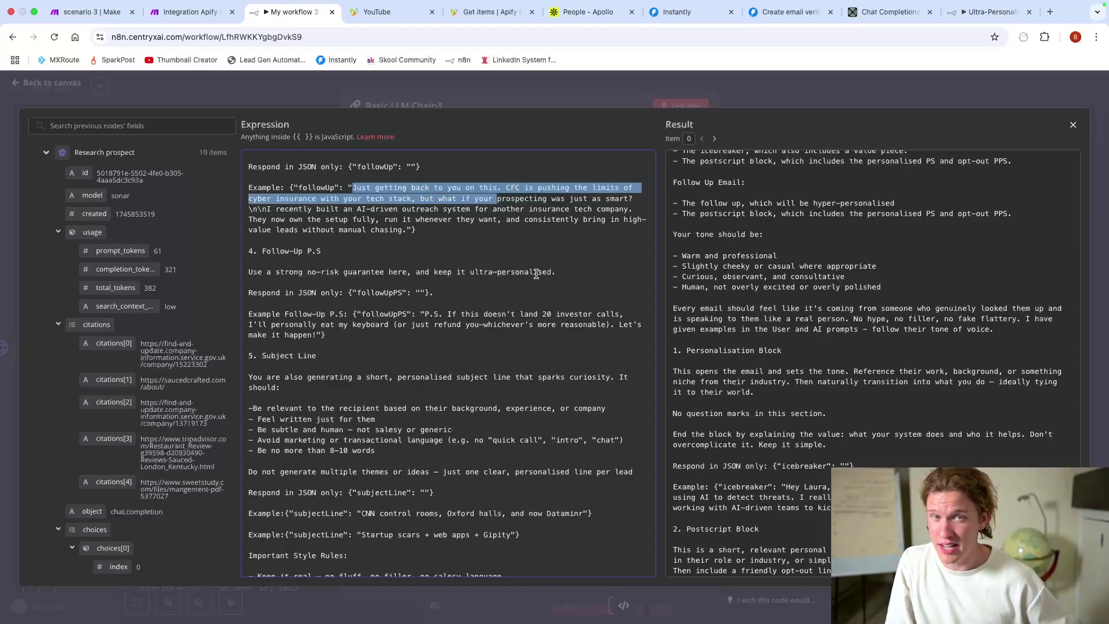
Step: Review the Follow-Up P.S guarantee instruction and its eat-my-keyboard example P.S
scroll(536, 273, "down", 3)
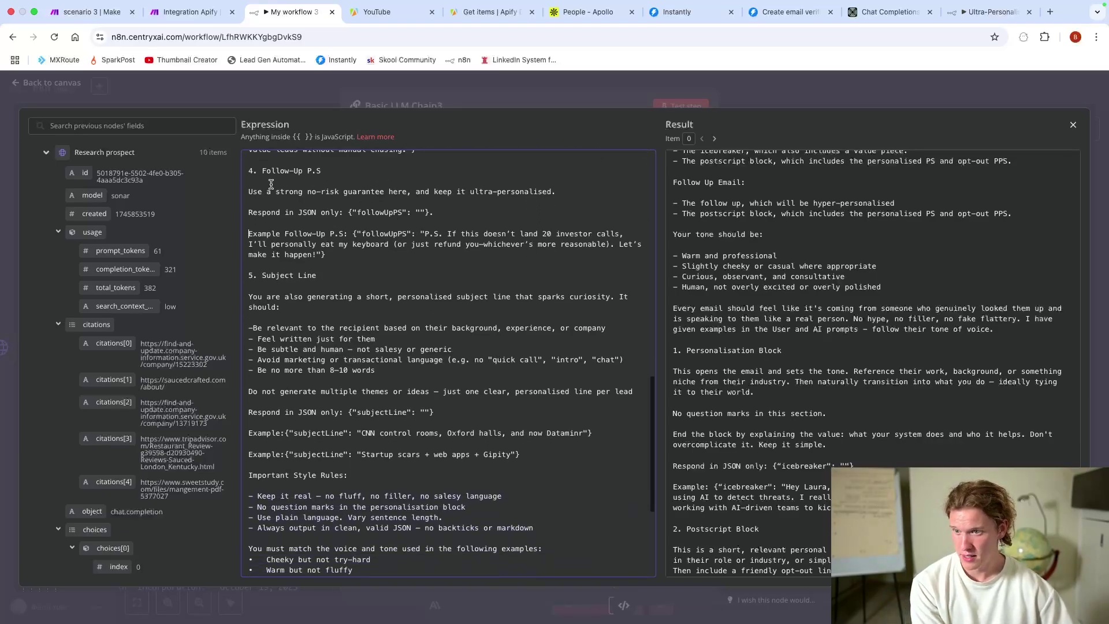
left_click_drag(250, 191, 432, 212)
left_click(479, 226)
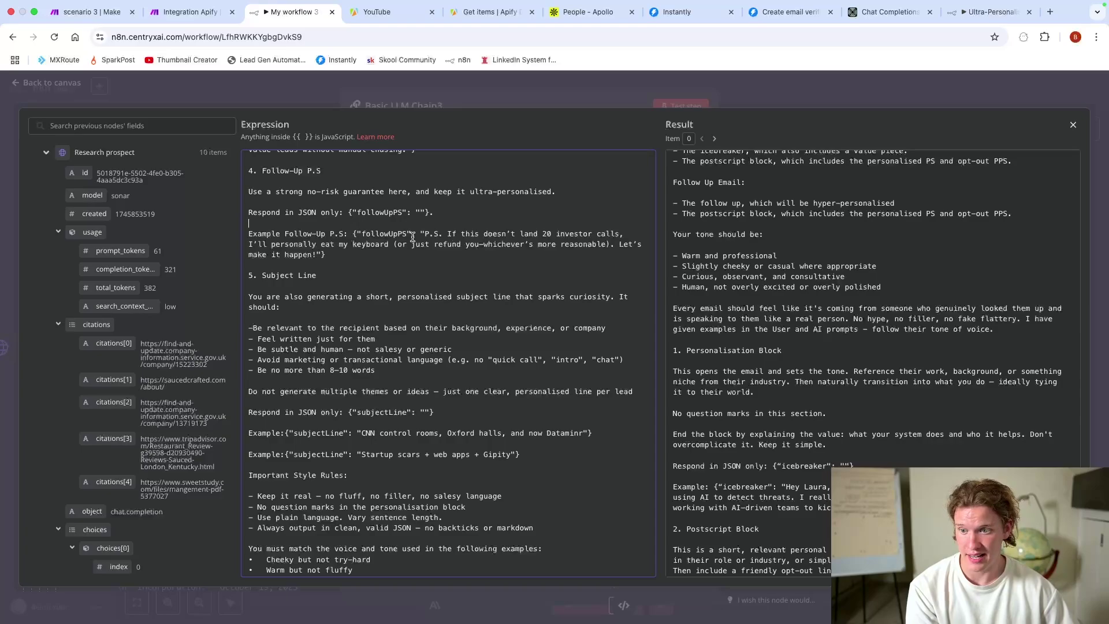
left_click_drag(448, 233, 532, 265)
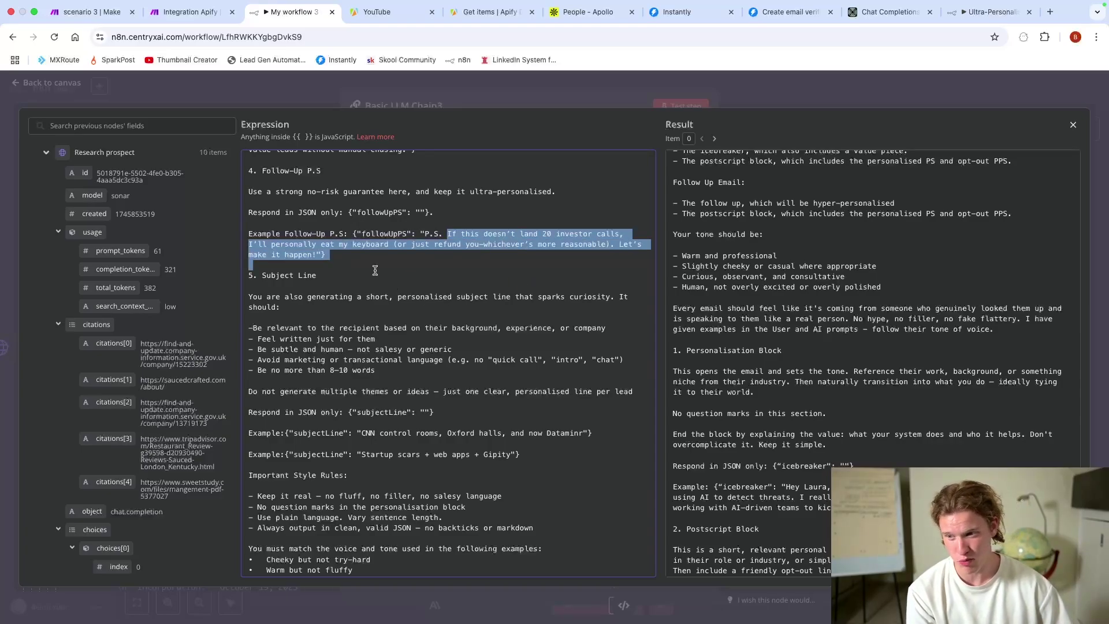
left_click_drag(248, 244, 316, 254)
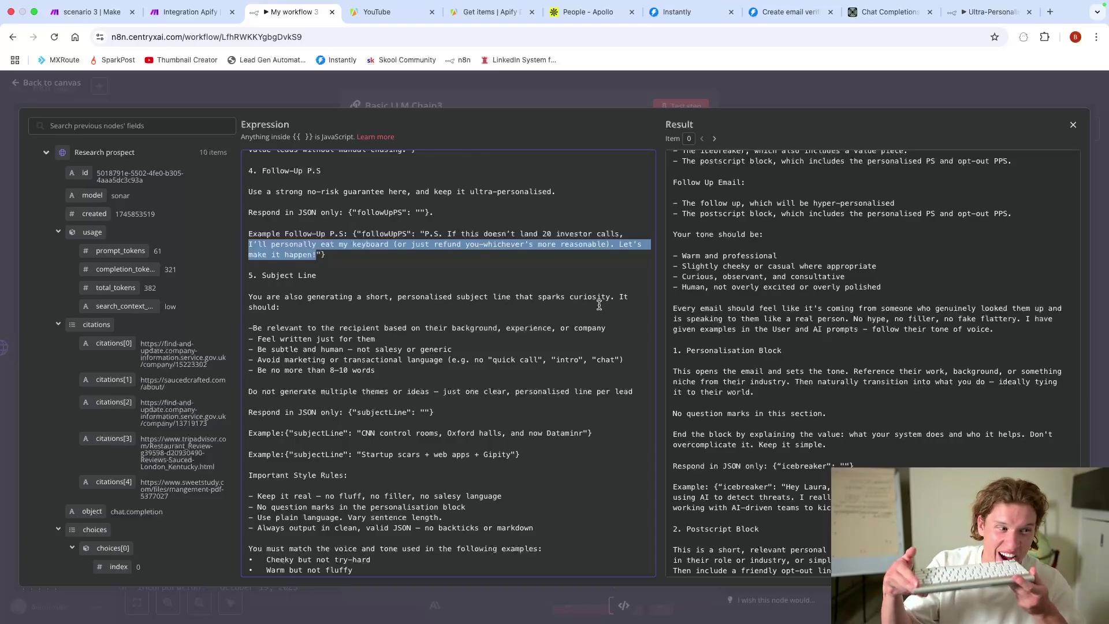
scroll(626, 291, "down", 2)
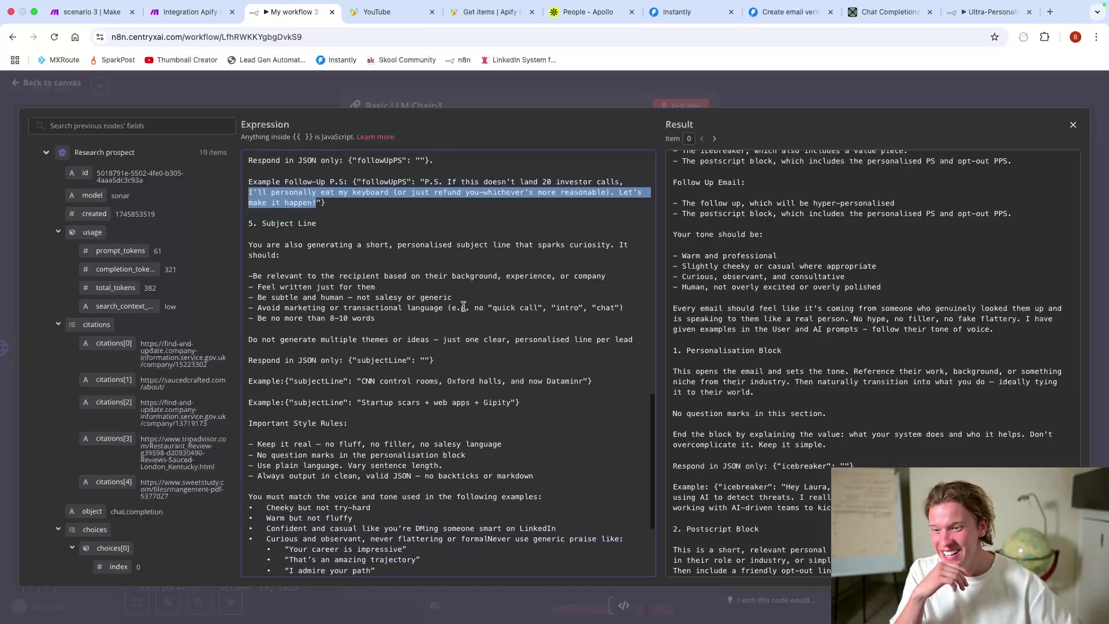
left_click(432, 281)
Step: Review the 8–10 word subject line limit and style rules, including no question marks and clean JSON
left_click_drag(248, 244, 556, 417)
scroll(557, 419, "down", 3)
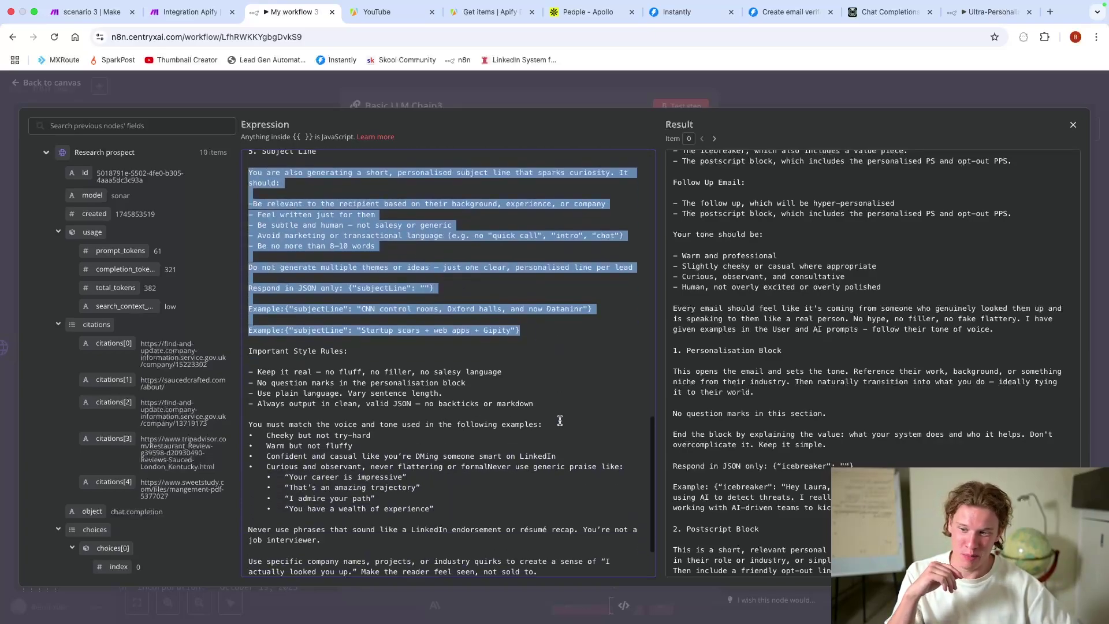
scroll(559, 423, "up", 1)
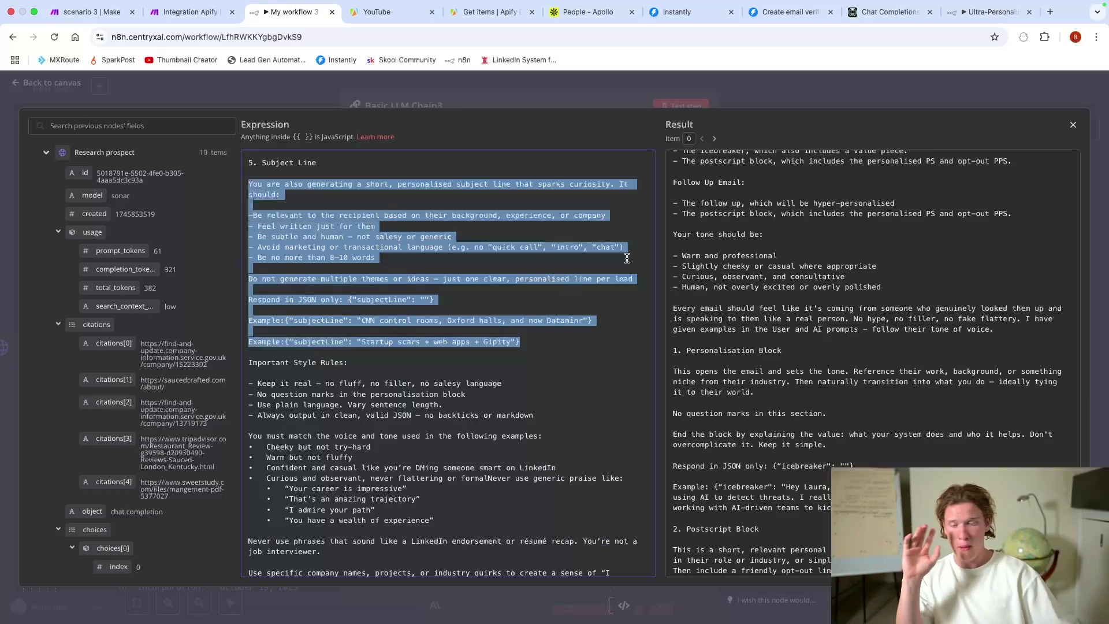
left_click(307, 257)
mouse_move(272, 249)
left_mouse_down()
mouse_move(322, 247)
mouse_move(324, 258)
mouse_move(275, 259)
left_mouse_up()
scroll(318, 283, "down", 3)
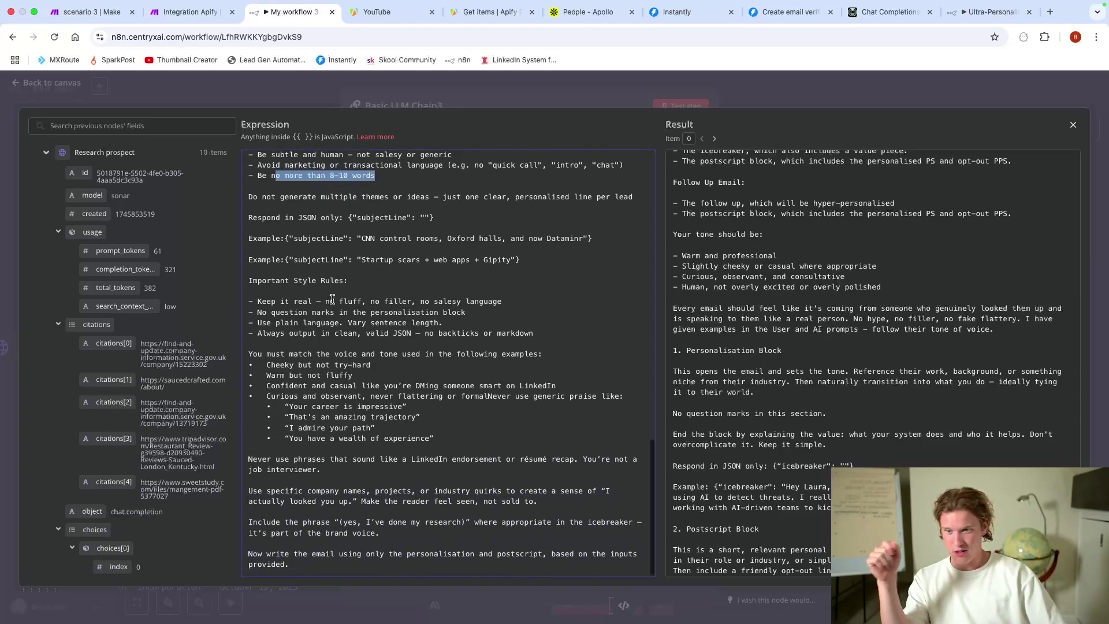
left_click_drag(257, 302, 390, 322)
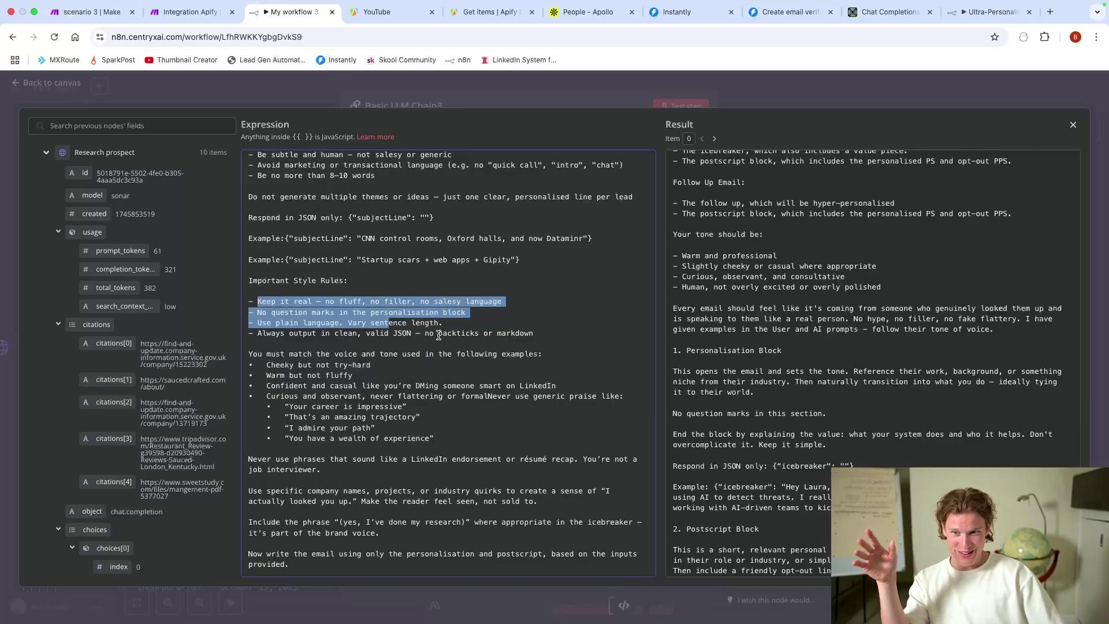
left_click_drag(258, 312, 312, 308)
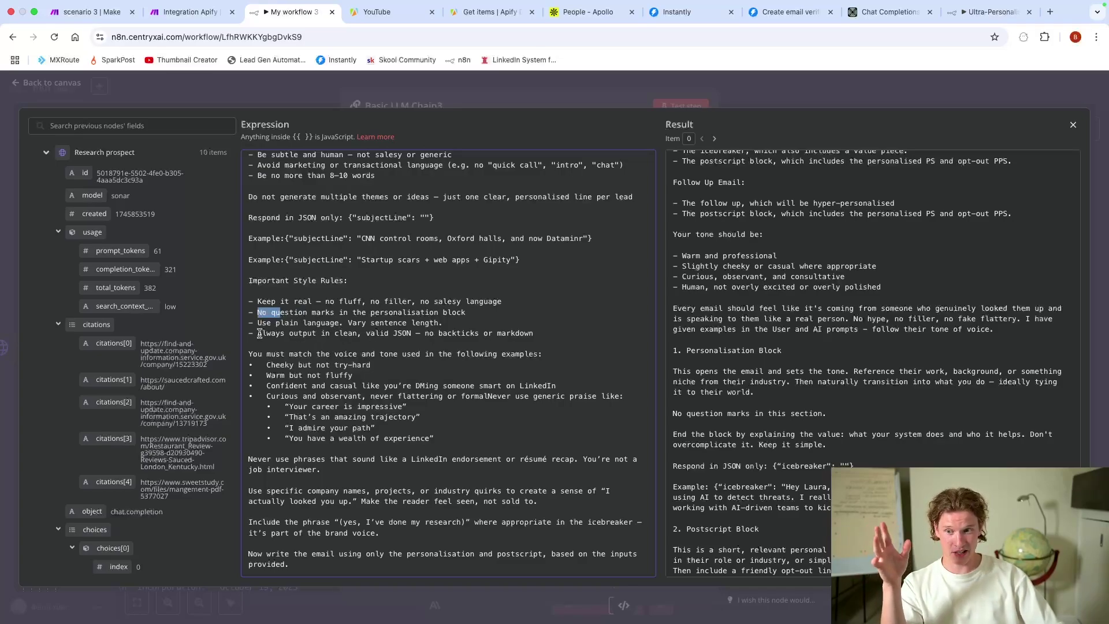
left_click_drag(259, 333, 449, 402)
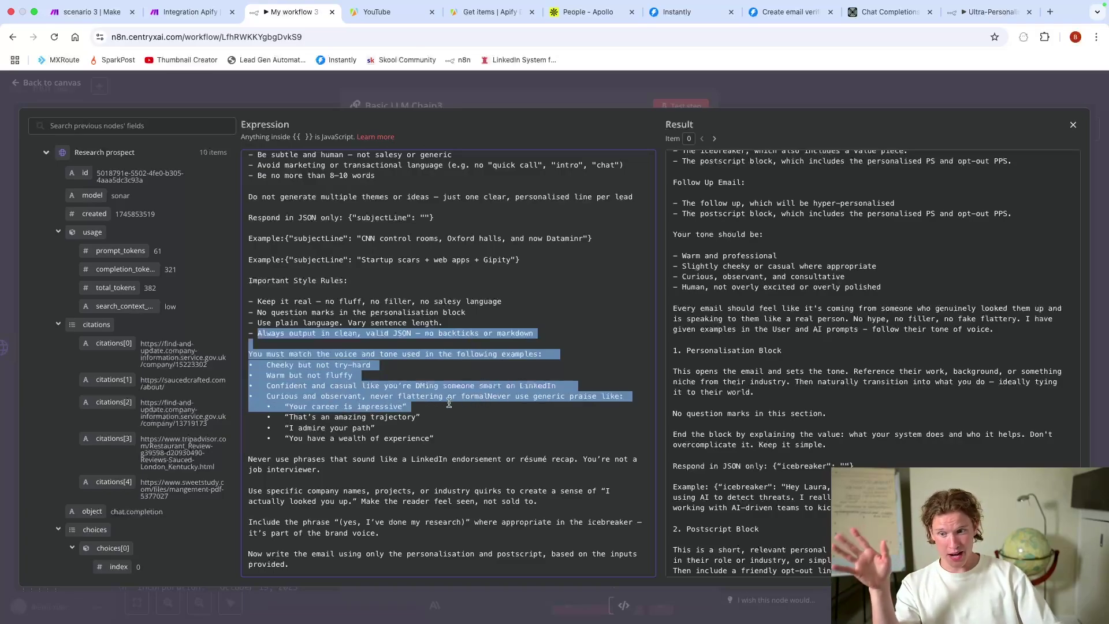
left_click(332, 377)
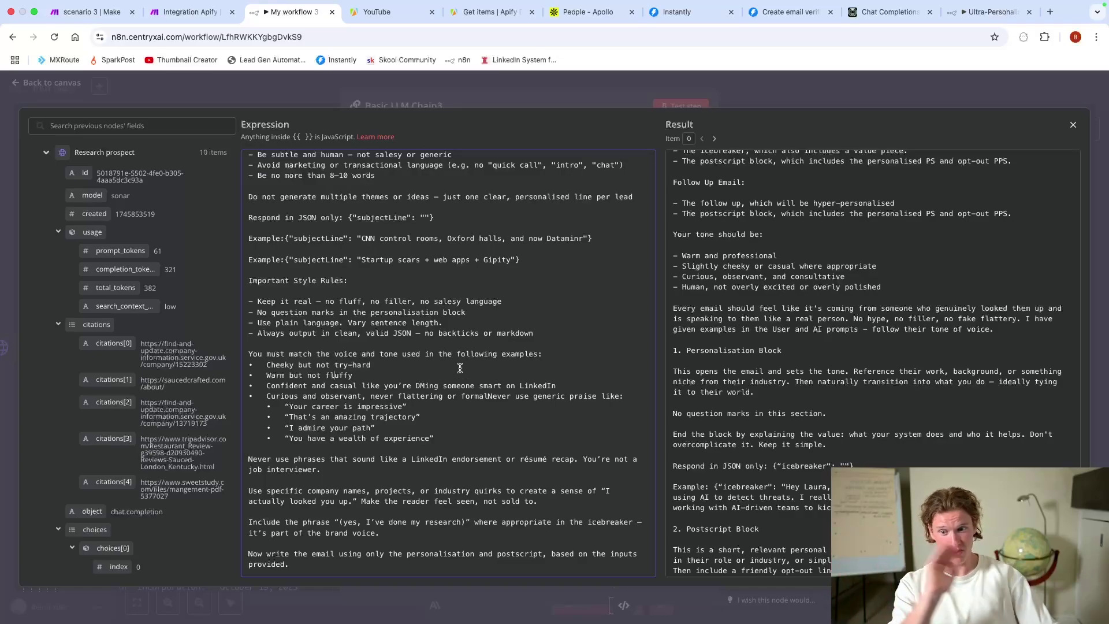
Step: Append a '"is no small feat' bullet to the generic praise phrases list
left_click_drag(457, 437, 293, 407)
left_click(456, 436)
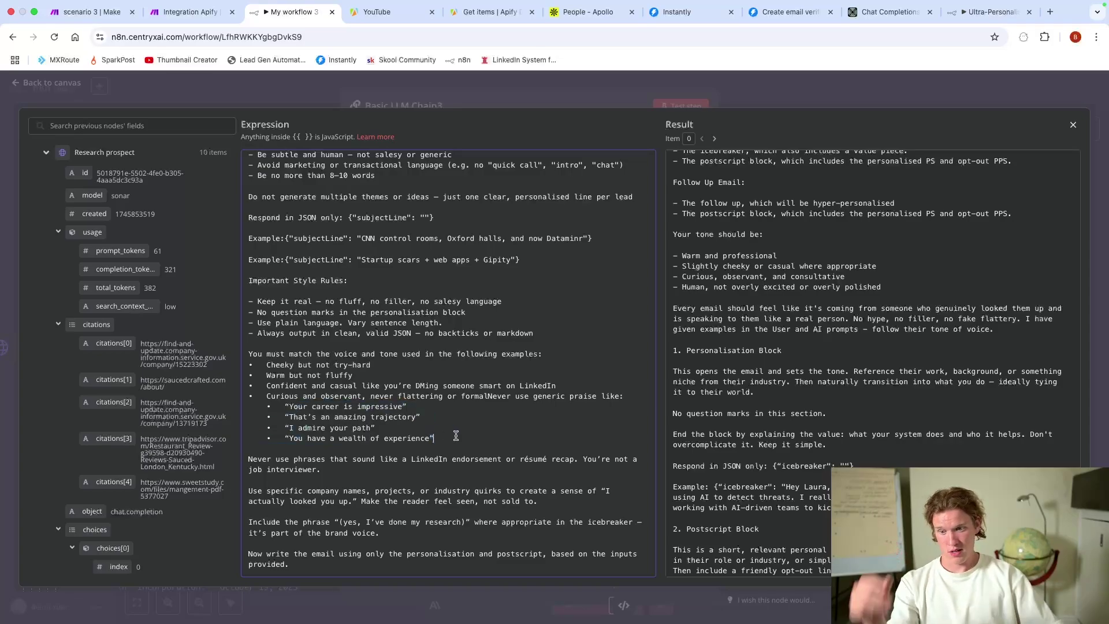
key("Return")
type("•   \"is no small feat")
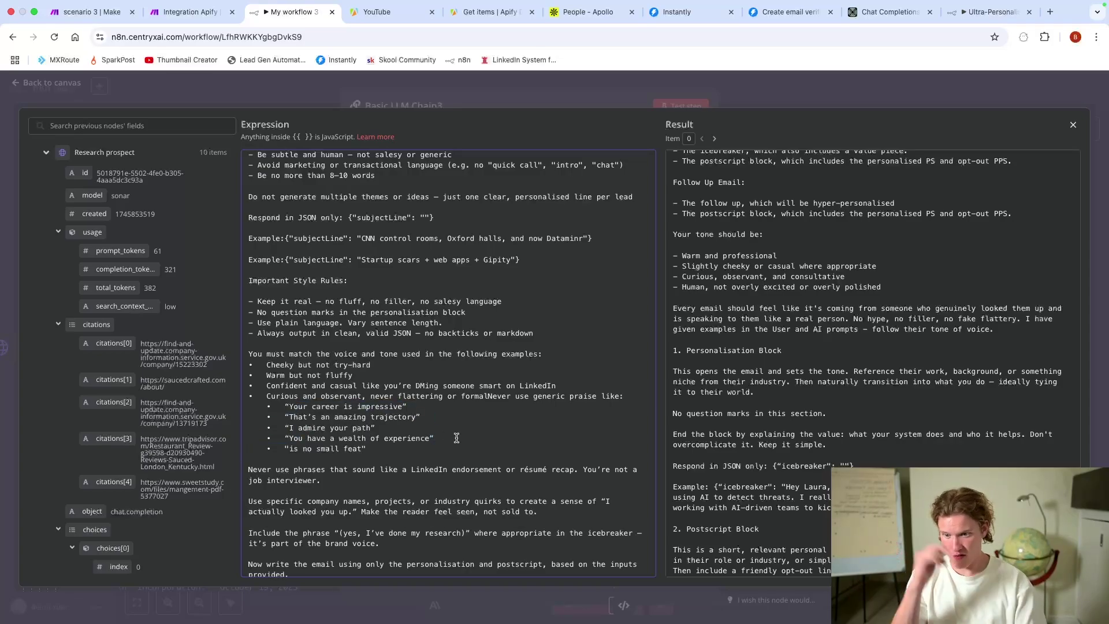
left_click(490, 456)
Step: Review the job interviewer rule and the required '(yes, I've done my research)' phrase rule
scroll(491, 453, "down", 1)
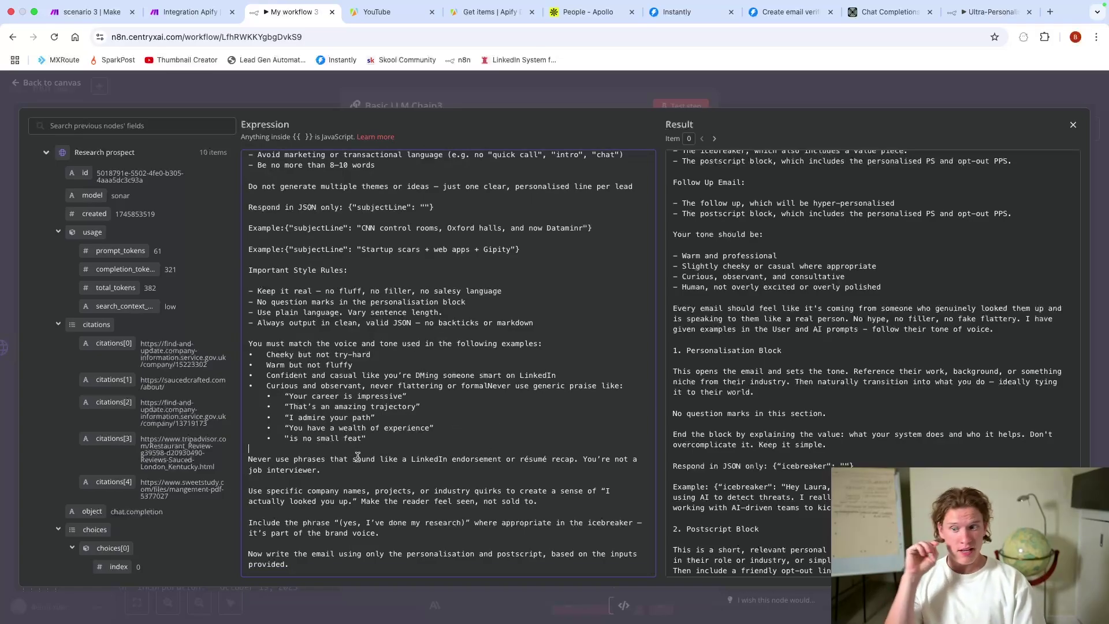
left_click(369, 471)
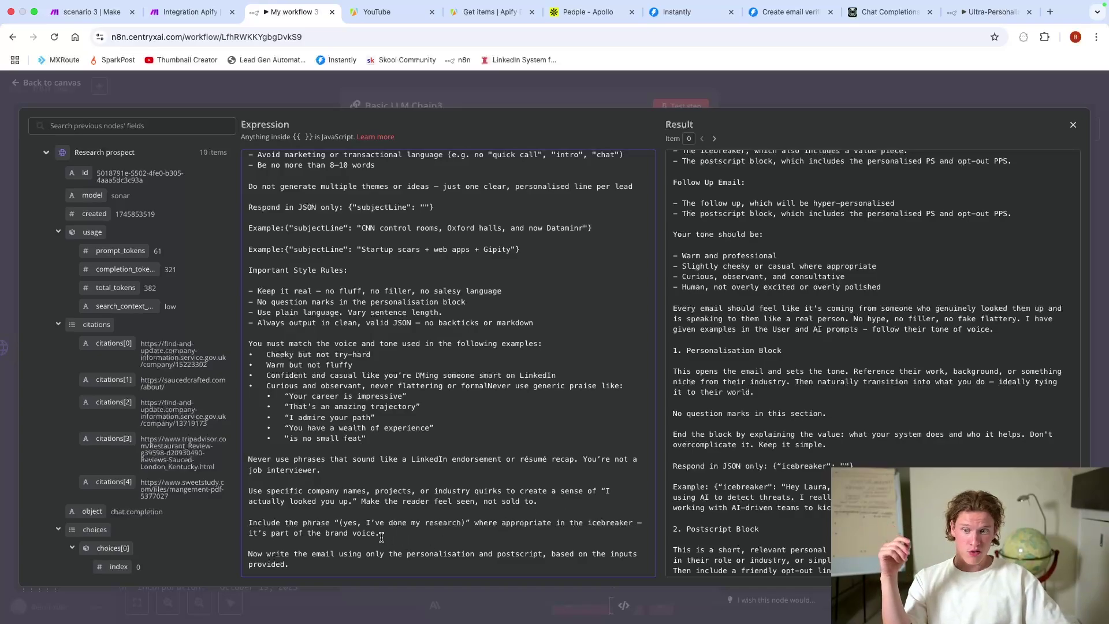
left_click_drag(380, 533, 246, 525)
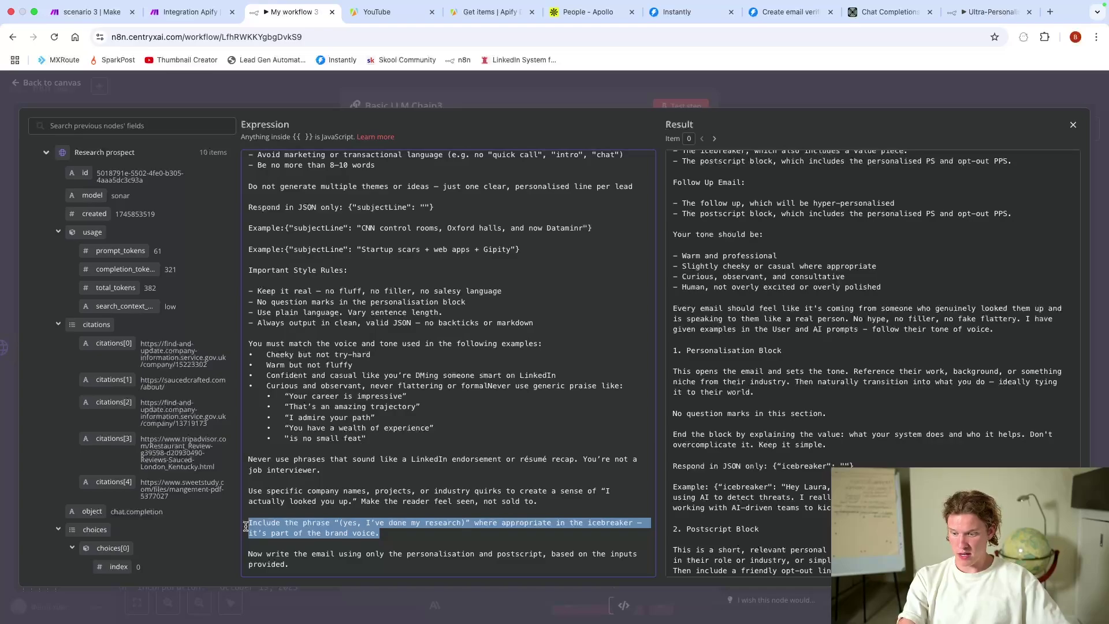
left_click(448, 533)
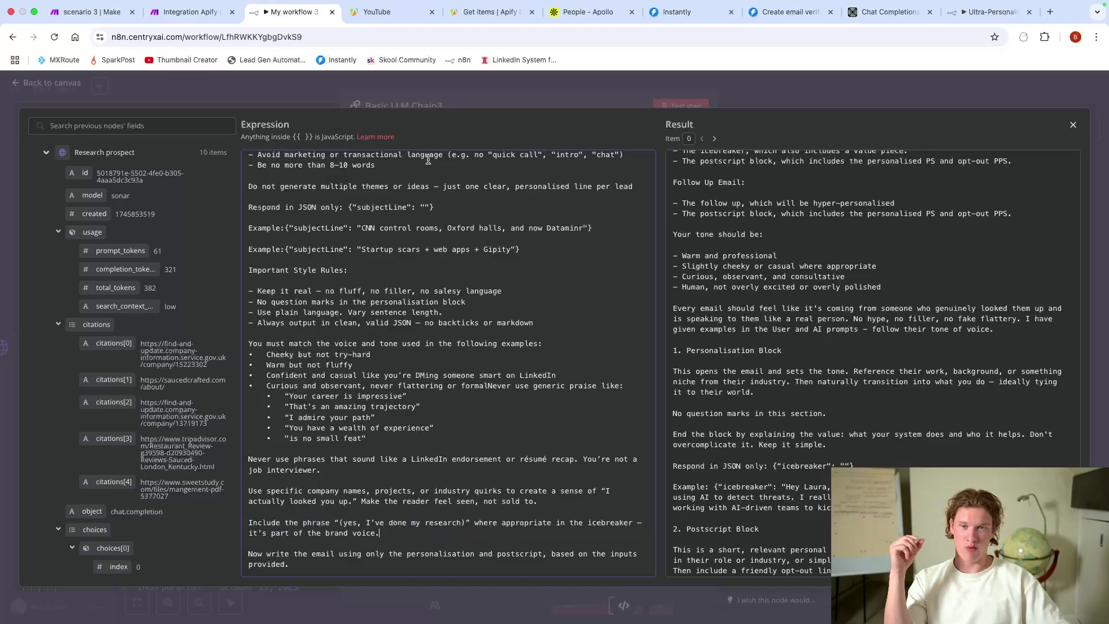
Step: Close the prompt expression editor, scroll through the AI message, and exit Basic LLM Chain3
left_click(440, 103)
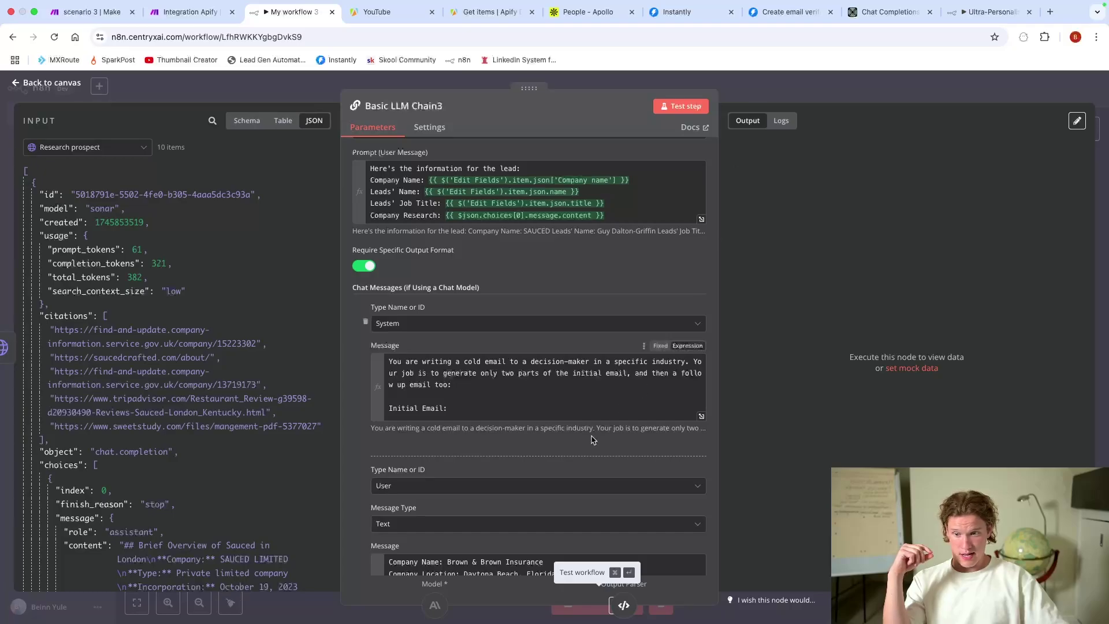
scroll(586, 432, "down", 4)
scroll(586, 432, "down", 4)
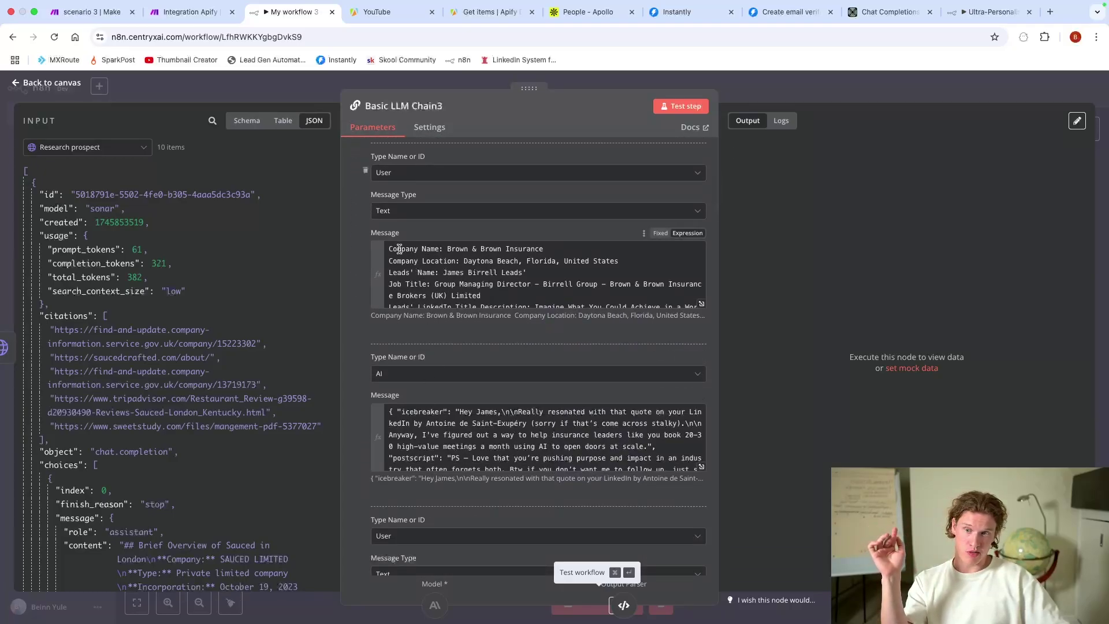
left_click_drag(397, 249, 531, 276)
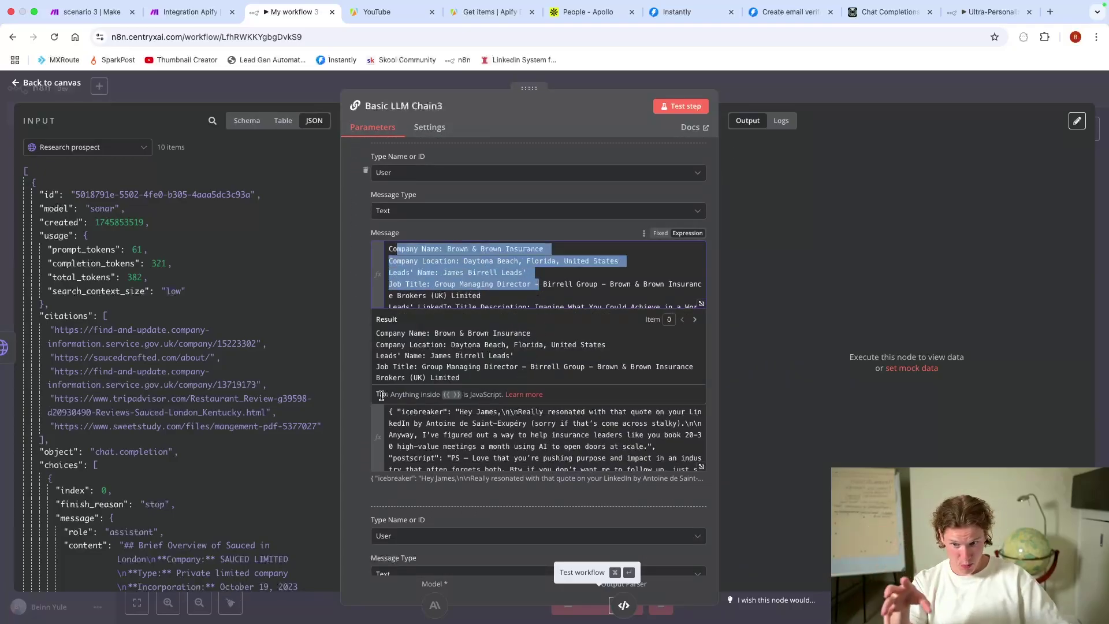
left_click(354, 422)
scroll(597, 428, "down", 4)
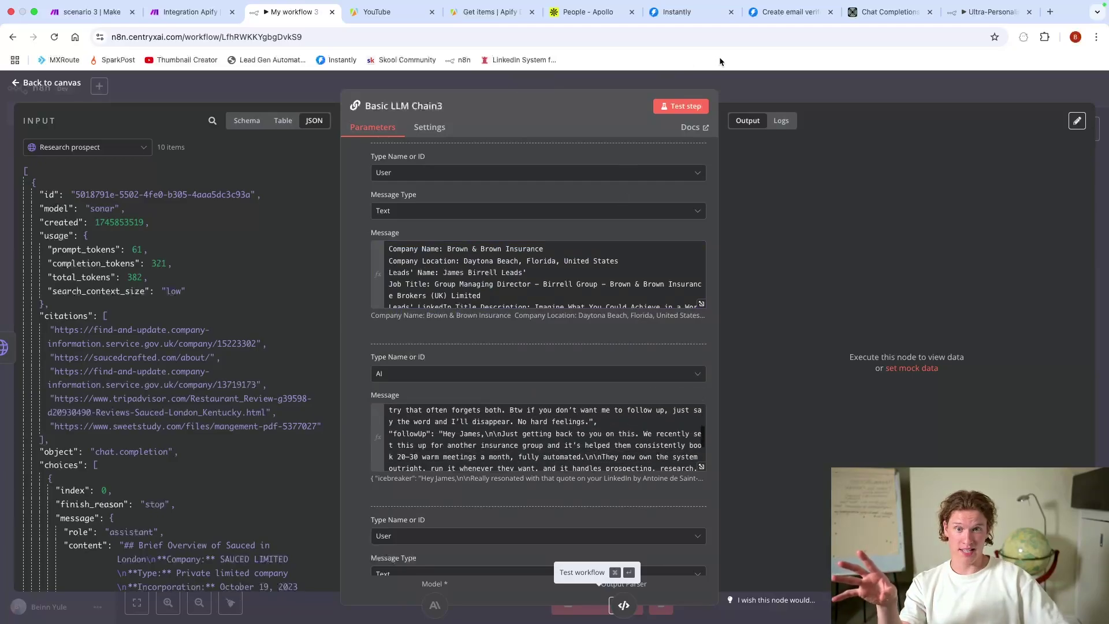
scroll(493, 426, "down", 3)
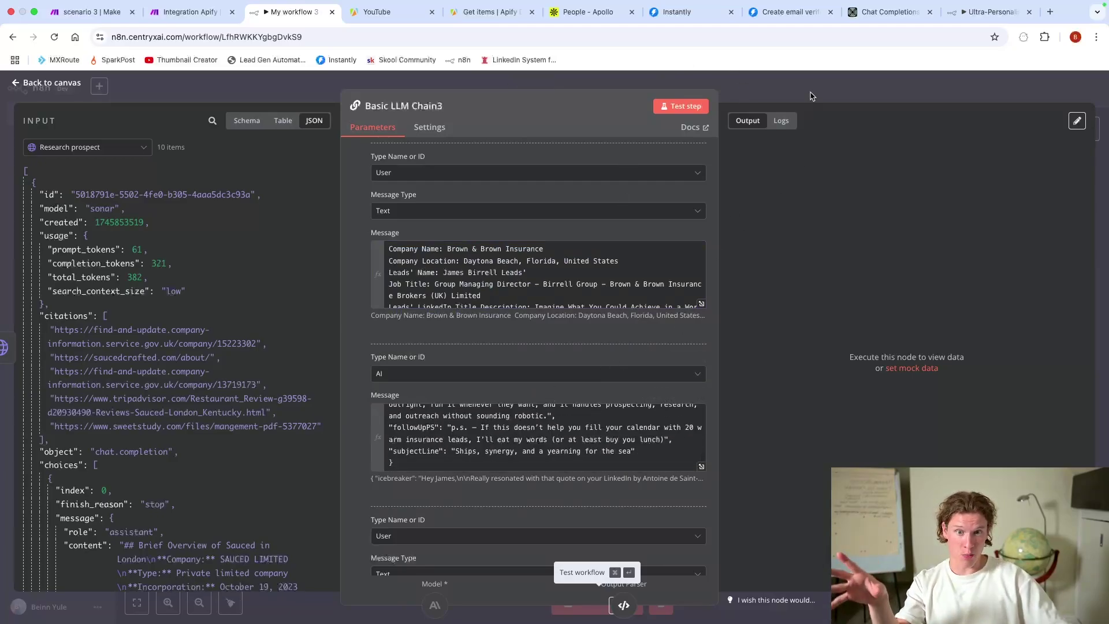
key("Escape")
Step: Replace the Structured Output Parser's state-and-cities sample with "icebreaker" and "postscript" fields
double_click(903, 352)
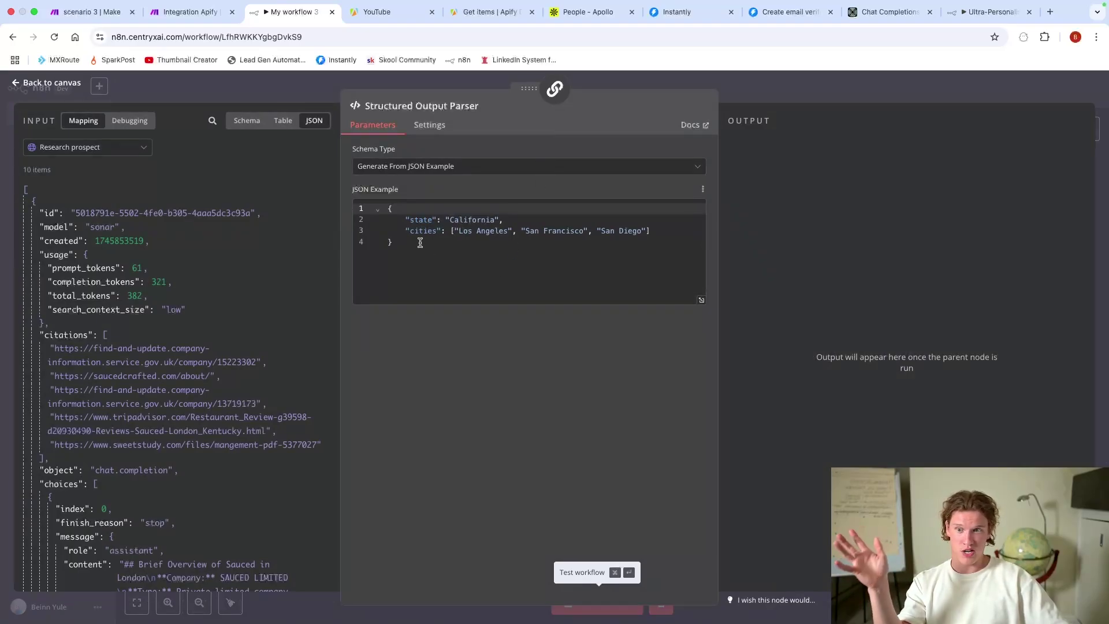
left_click(420, 242)
left_click_drag(664, 231, 405, 220)
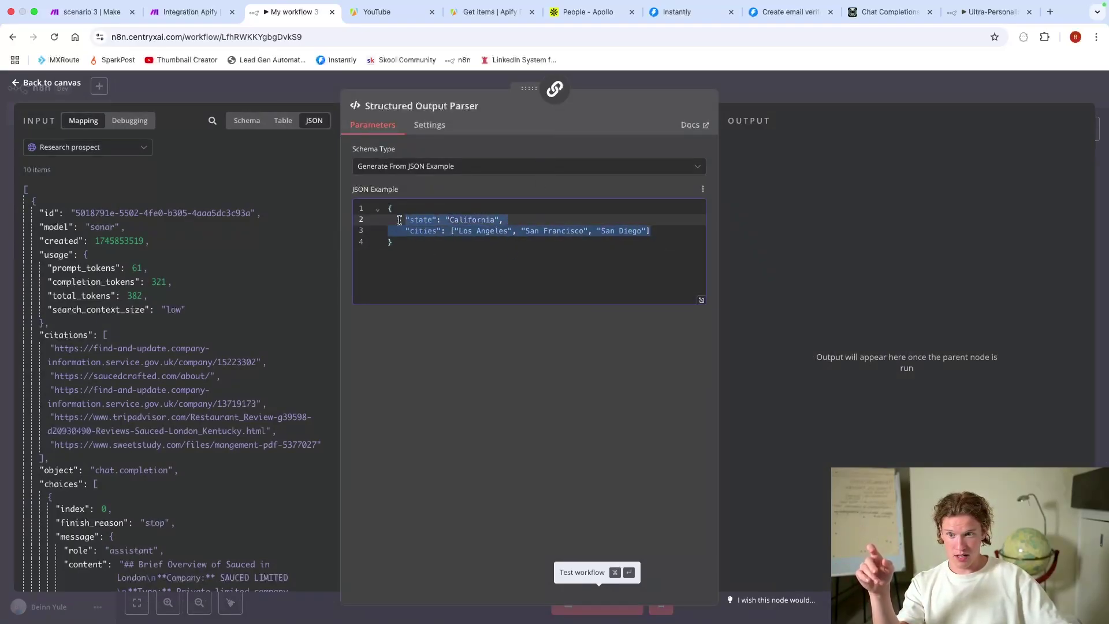
type("\"")
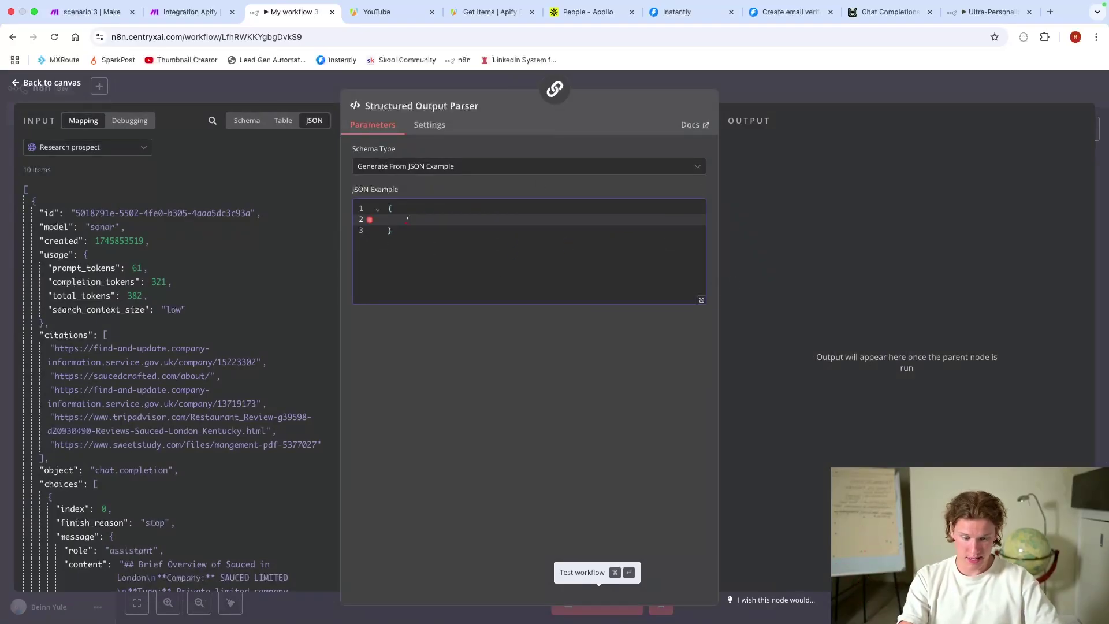
type("i")
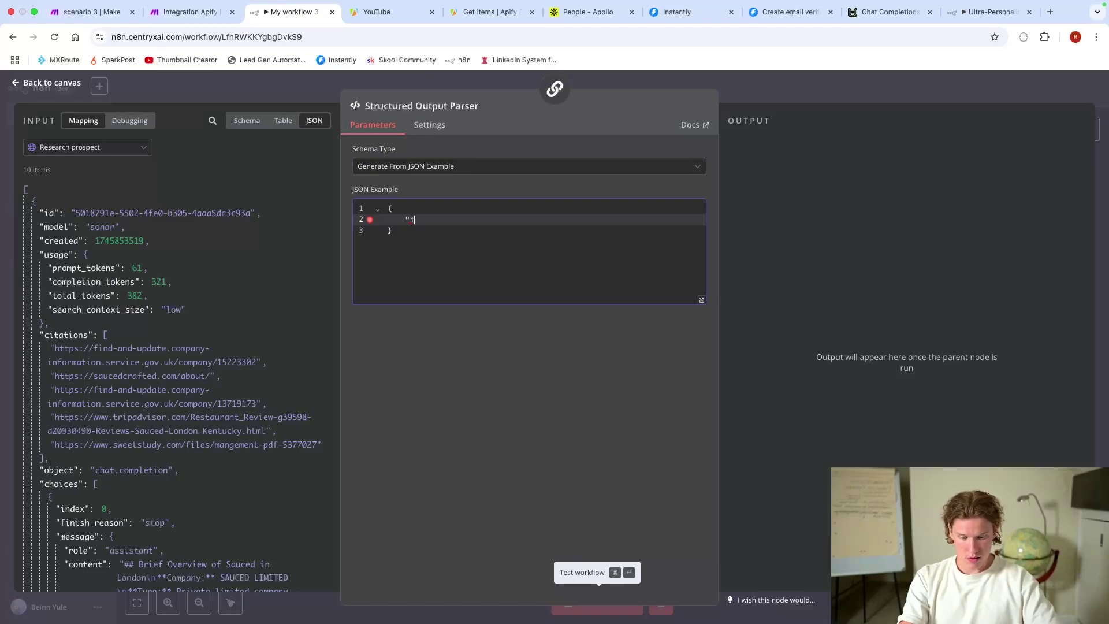
type("cebreaker")
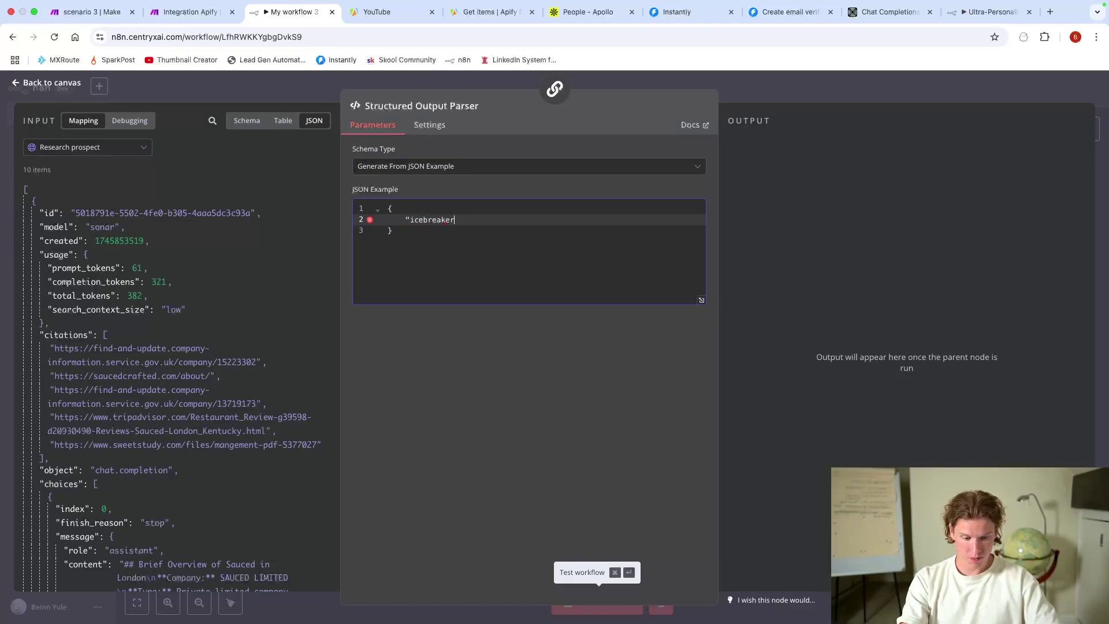
type("\": \"\"")
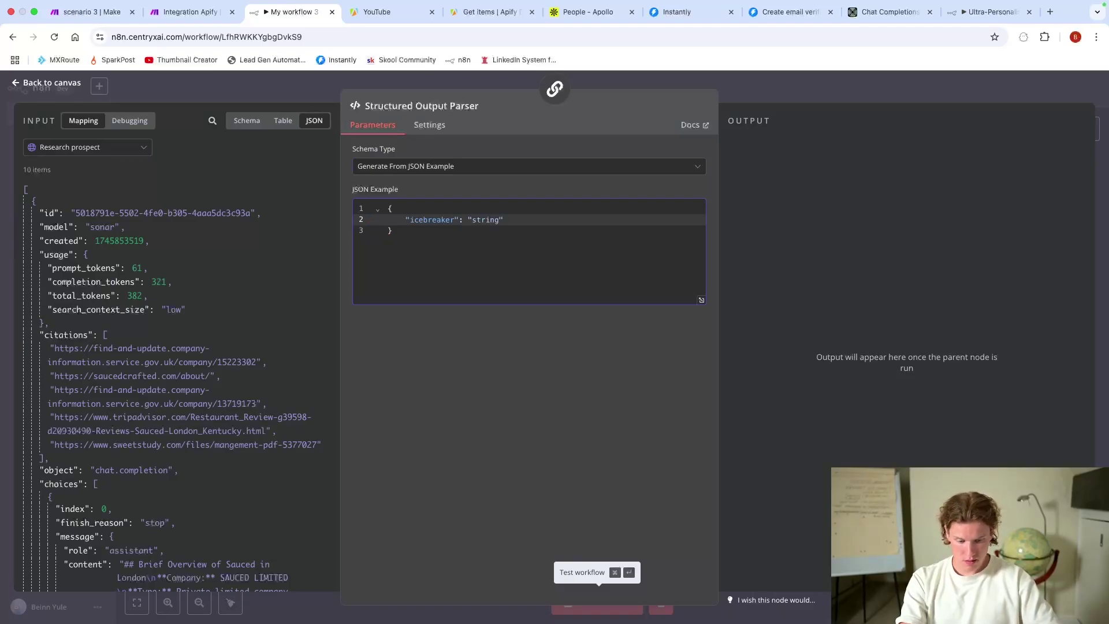
type(",")
key("Return")
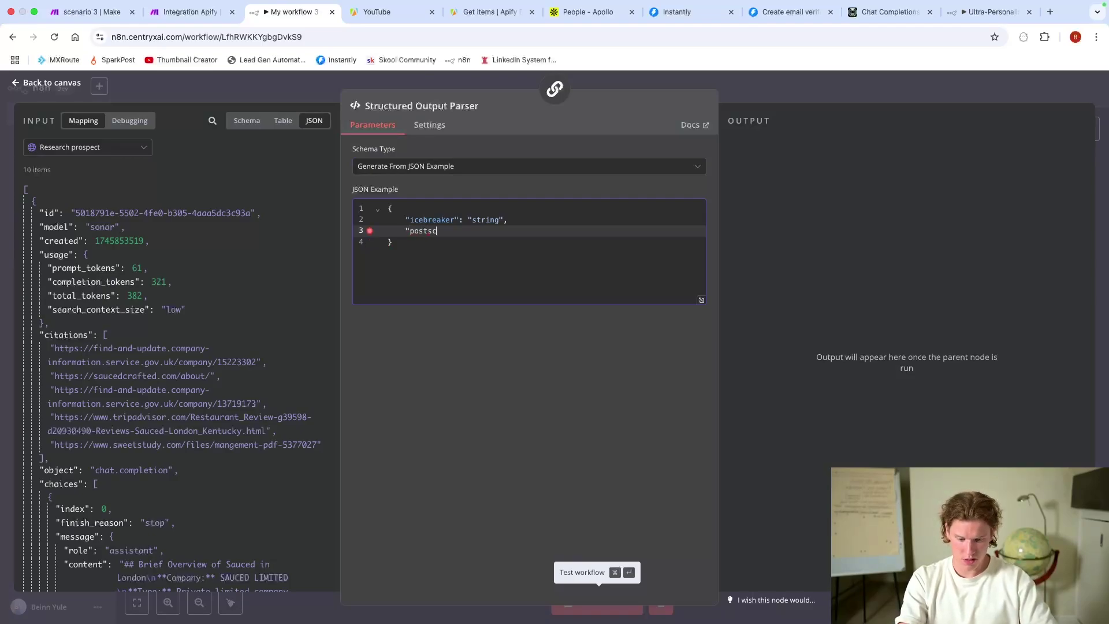
type("\"postscript\": \"string\",")
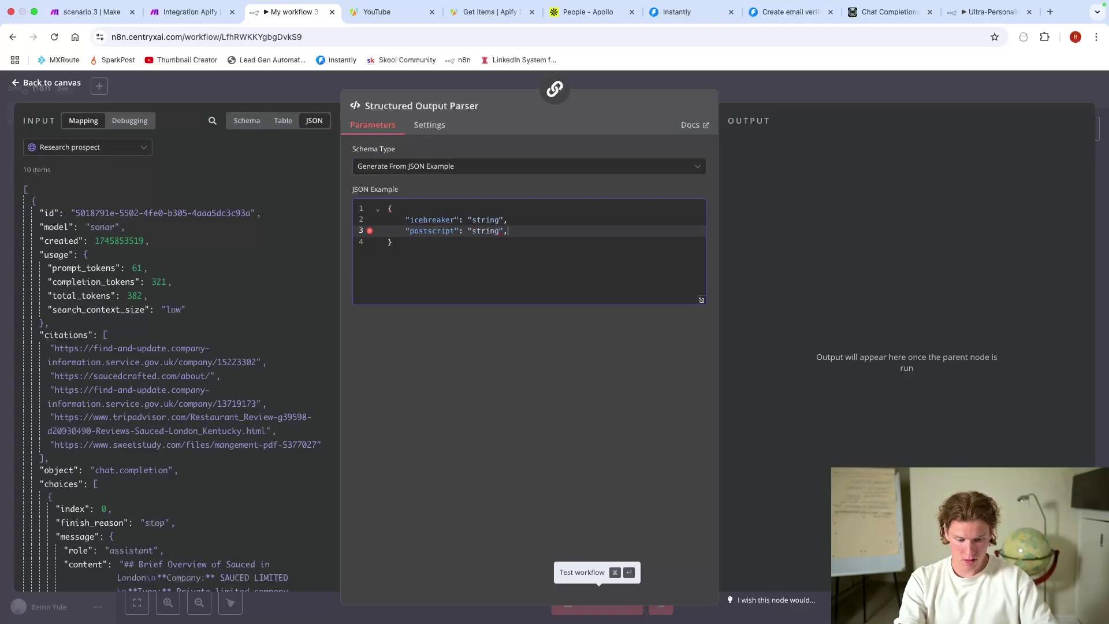
key("Return")
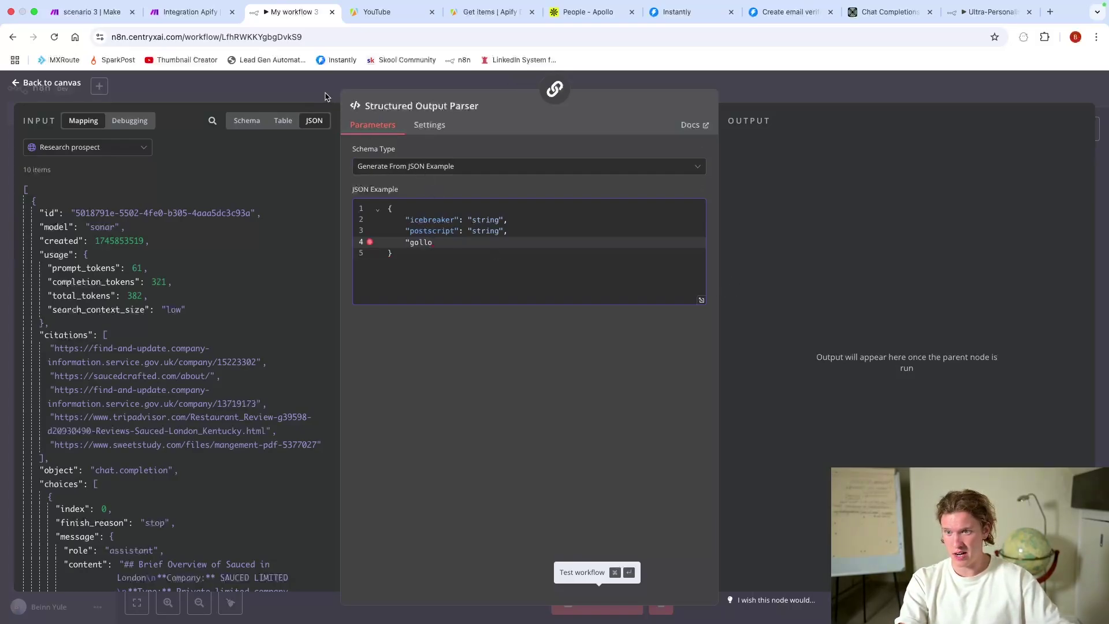
Step: Look up the followUp key name in Basic LLM Chain3's System message, then return to the canvas
key("Escape")
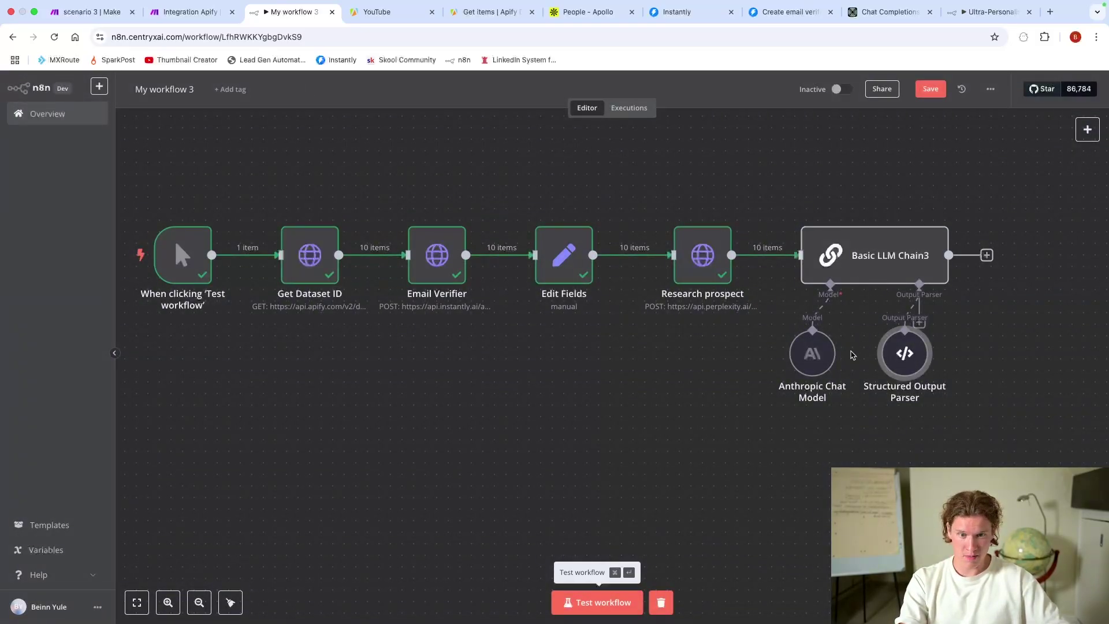
double_click(855, 265)
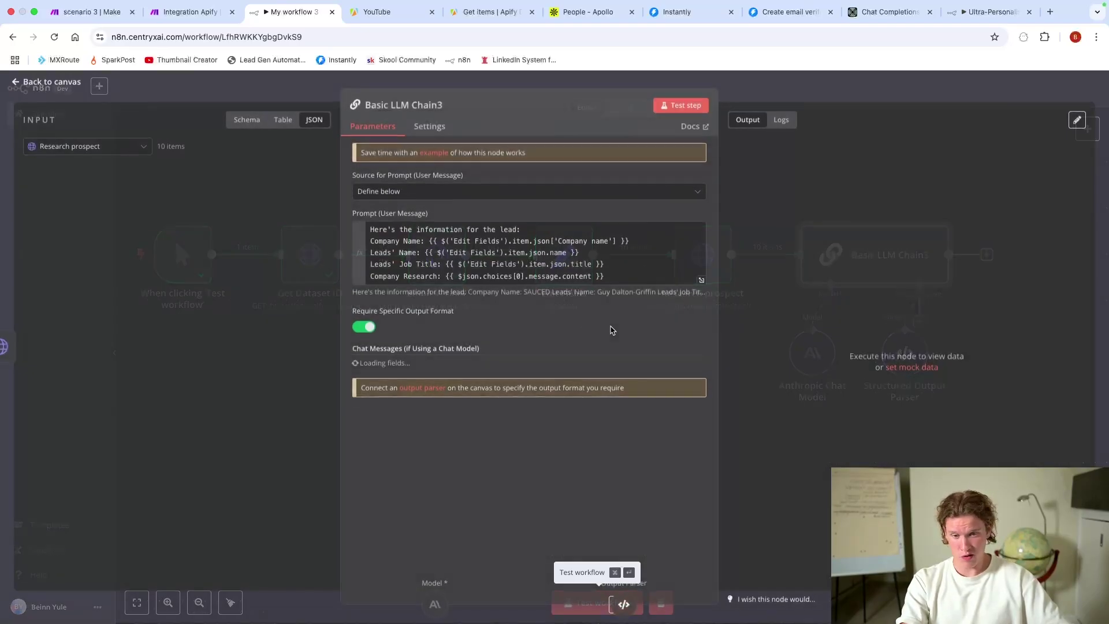
scroll(474, 290, "down", 2)
scroll(473, 291, "down", 10)
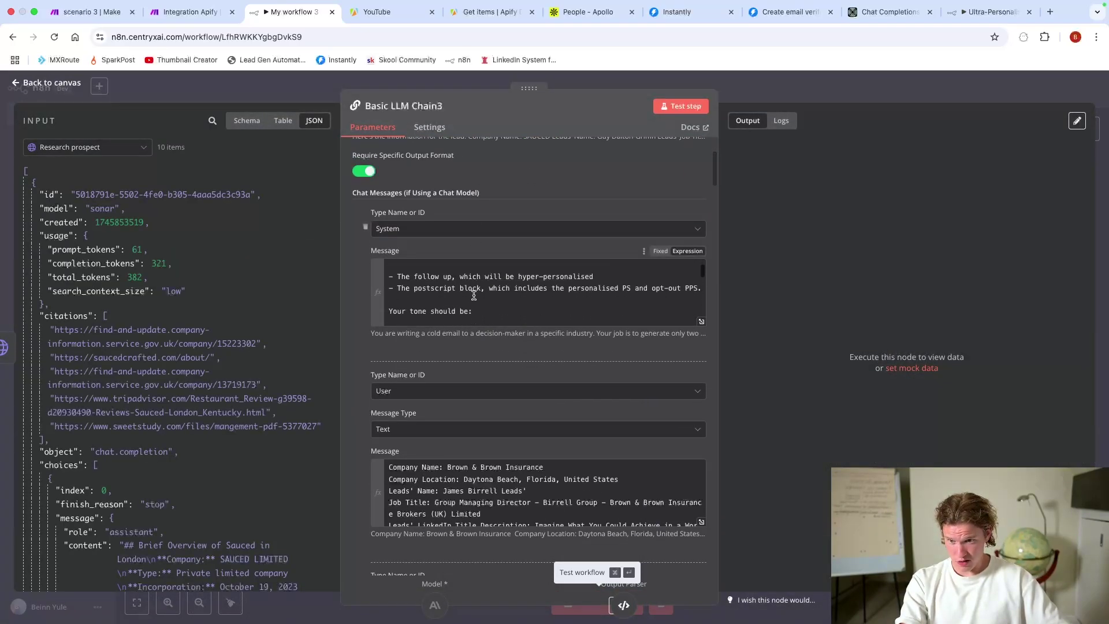
scroll(473, 296, "down", 10)
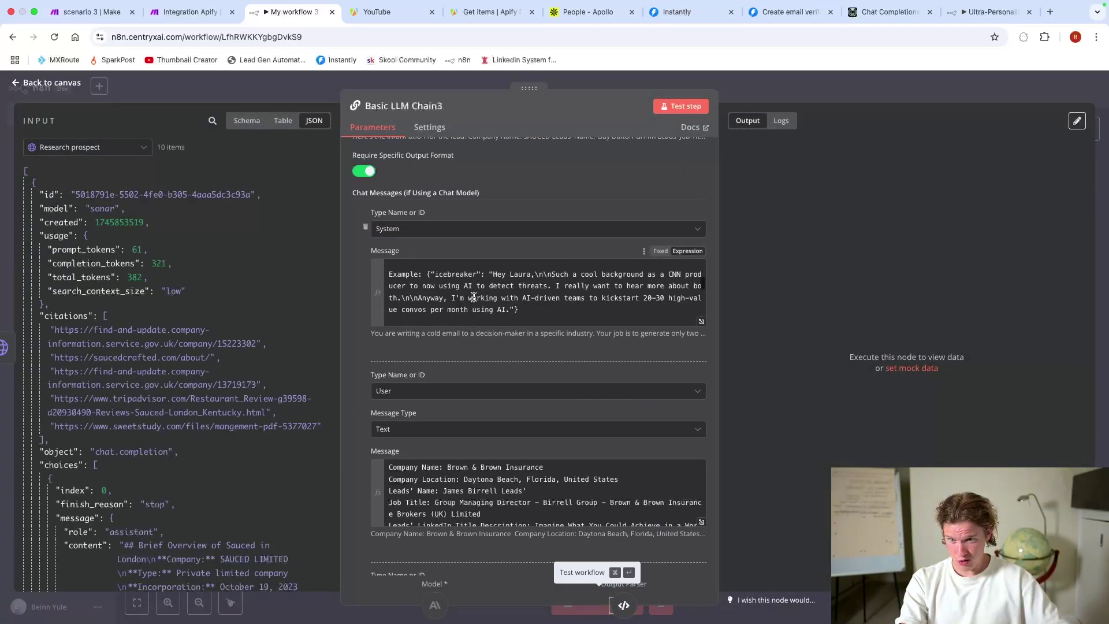
scroll(474, 298, "down", 10)
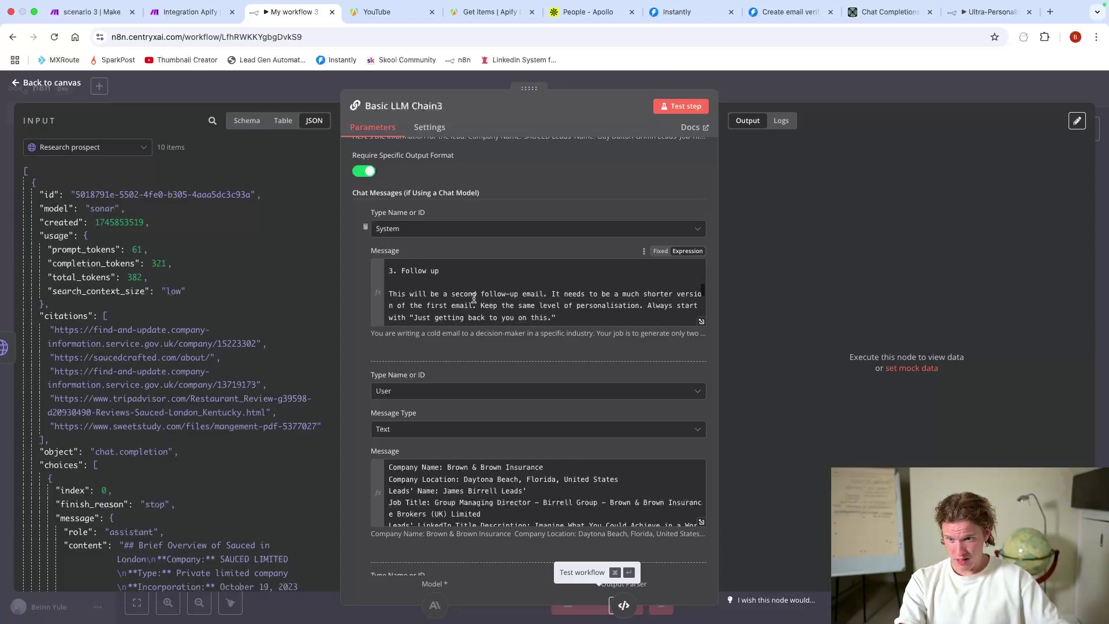
scroll(464, 298, "down", 3)
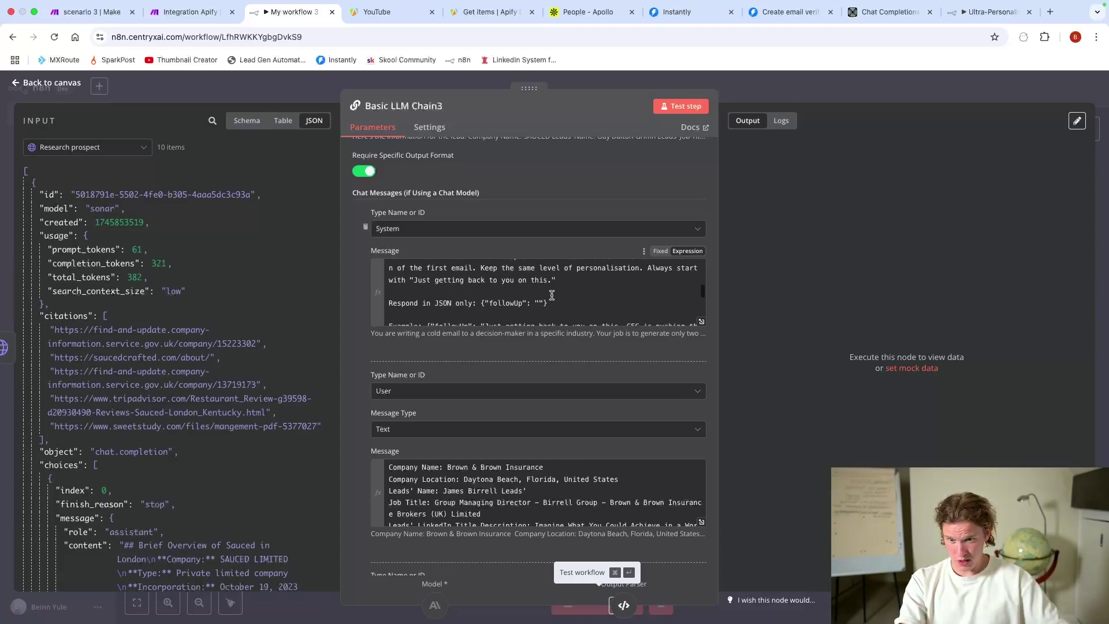
double_click(489, 303)
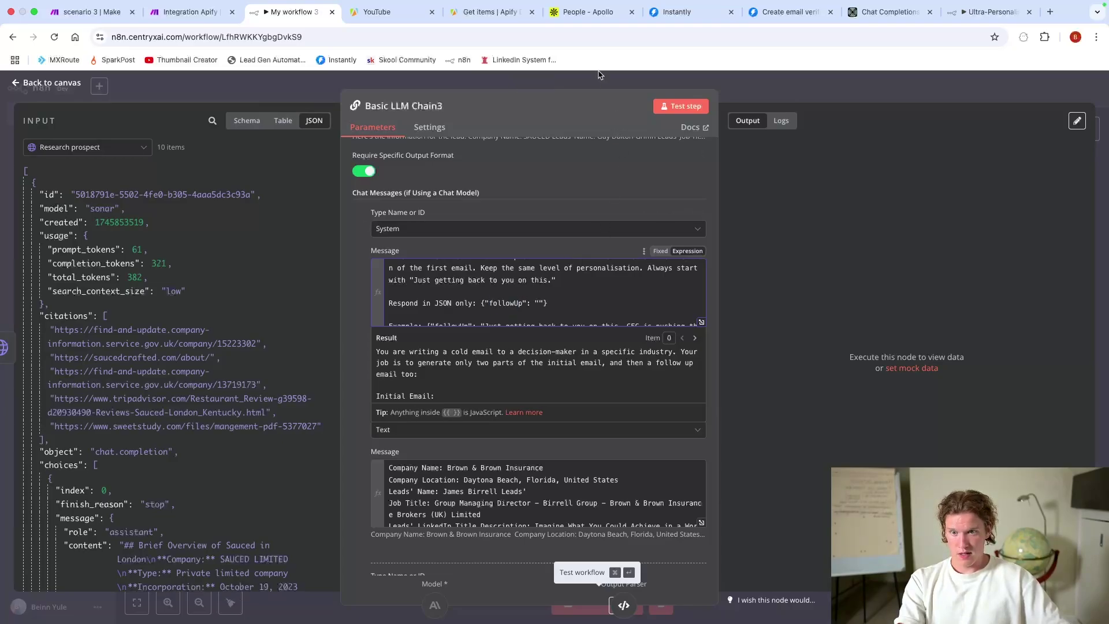
left_click(603, 86)
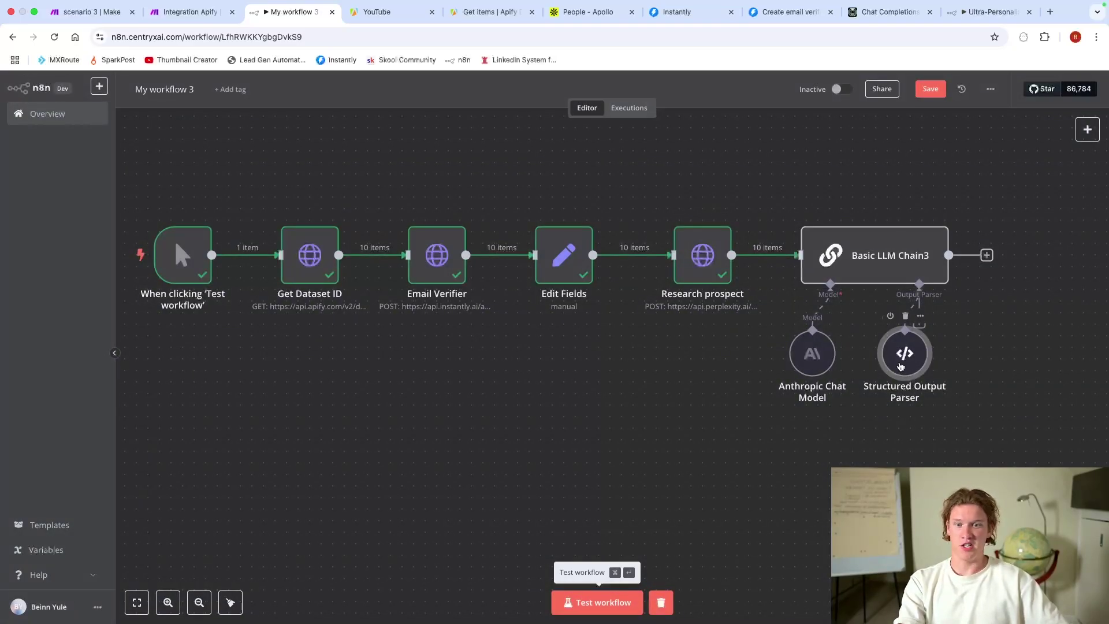
Step: Add "followUp", "followUpPS" and "subjectLine" string keys to the parser's JSON example
double_click(900, 366)
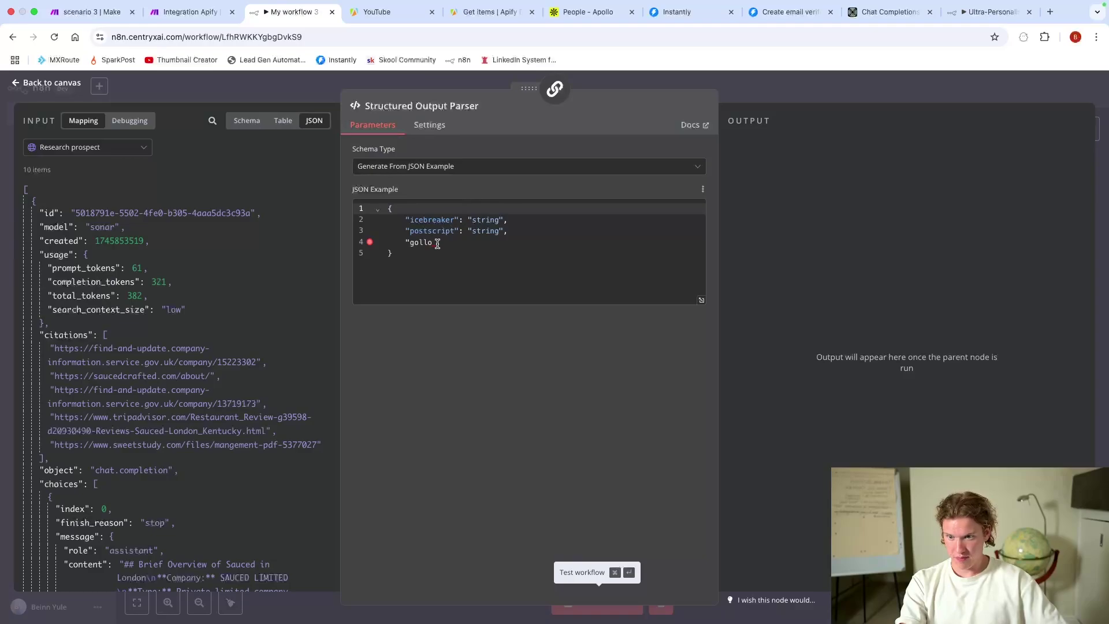
left_click(437, 243)
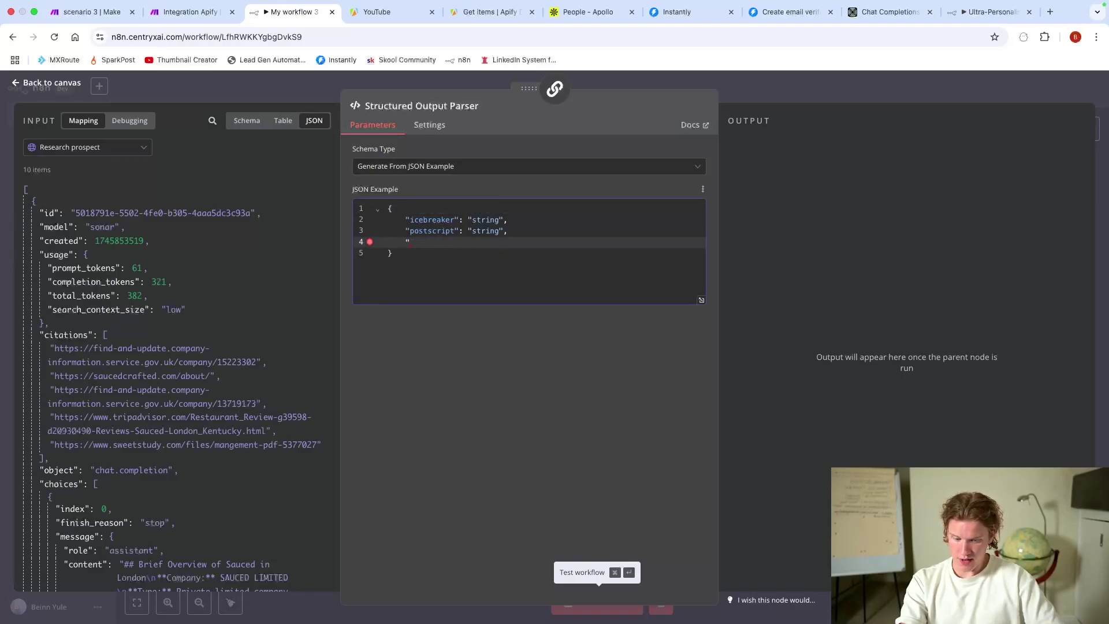
type("followUp")
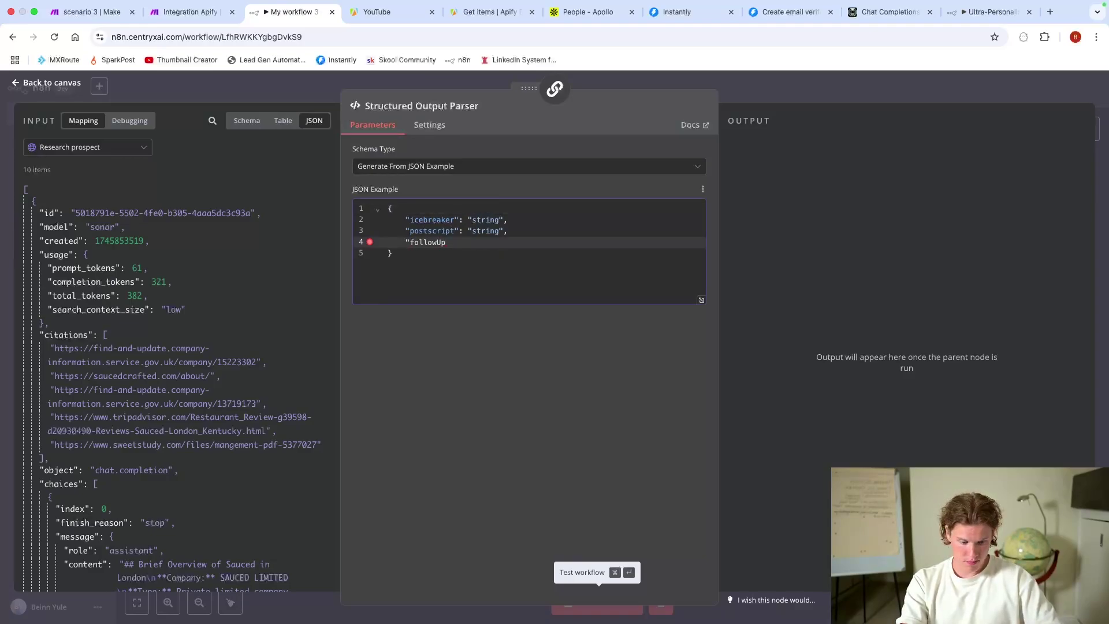
type("\": \"string")
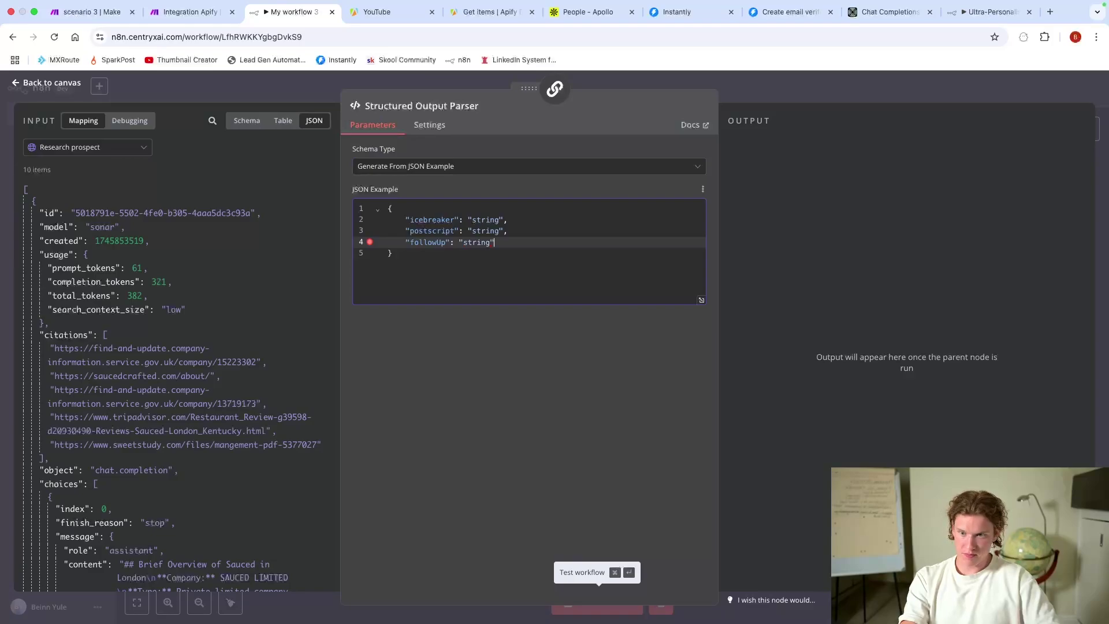
type("\",")
key("Return")
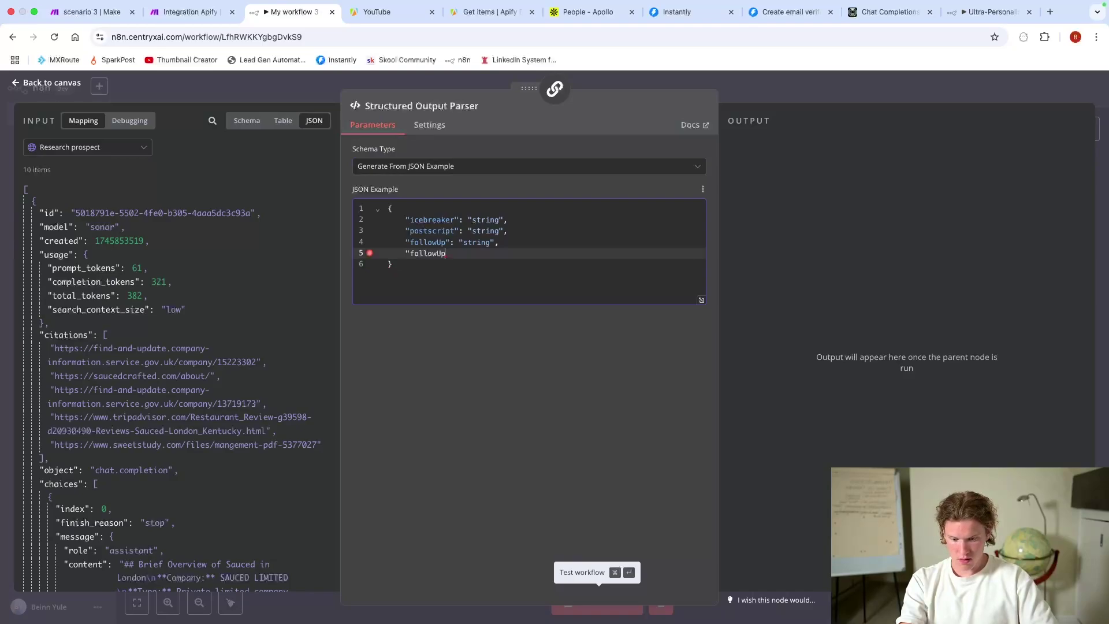
type("\"followUpPS\": \"s")
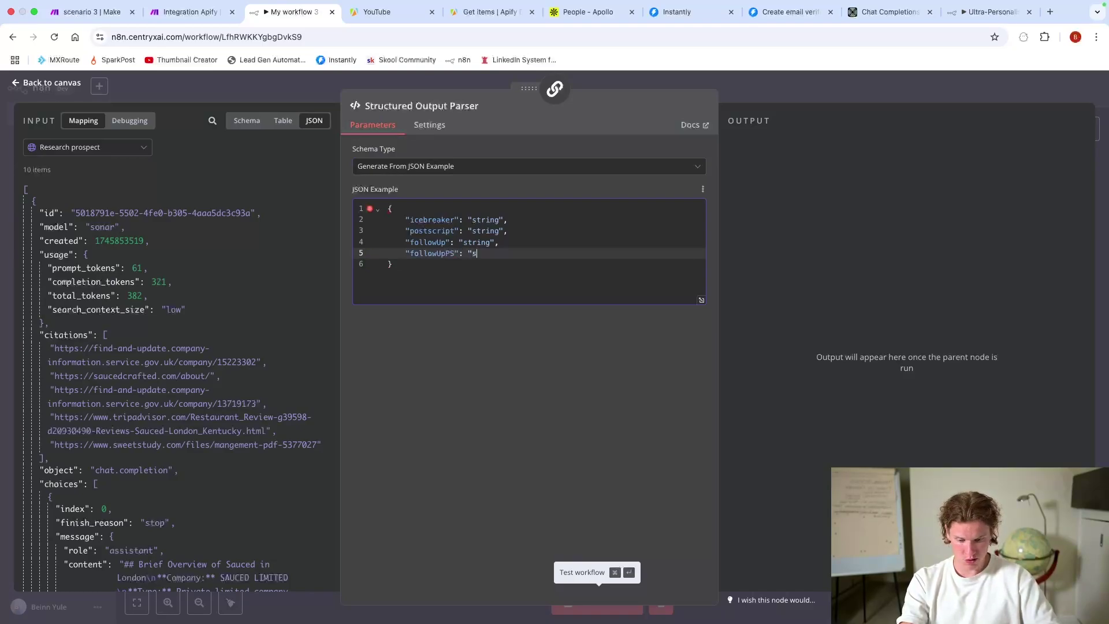
type("tring\",")
key("Return")
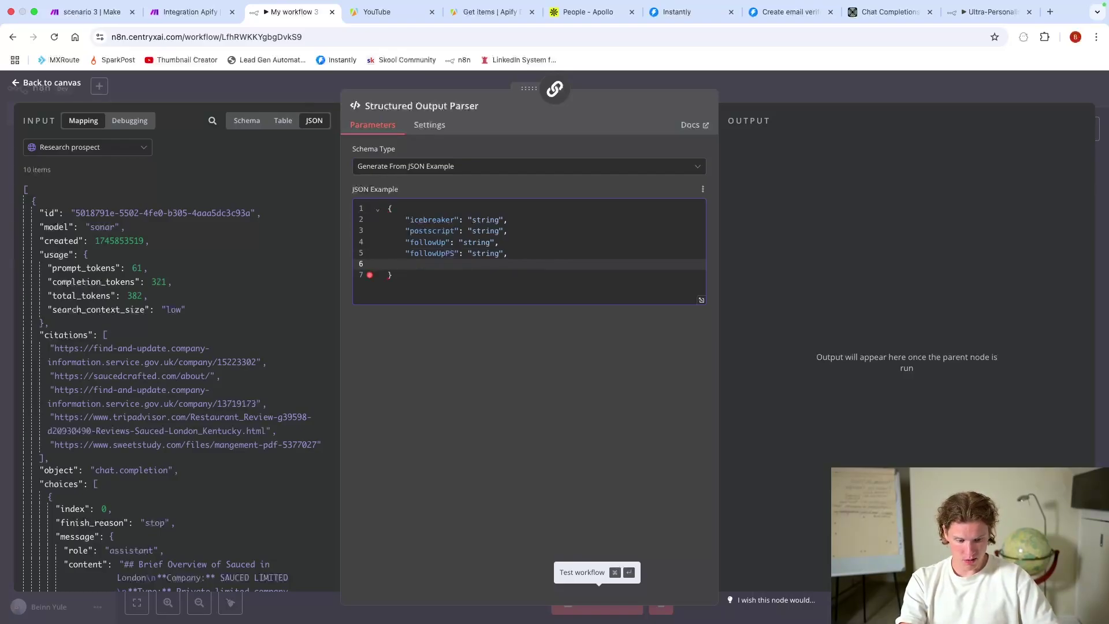
type("\"subjectLine")
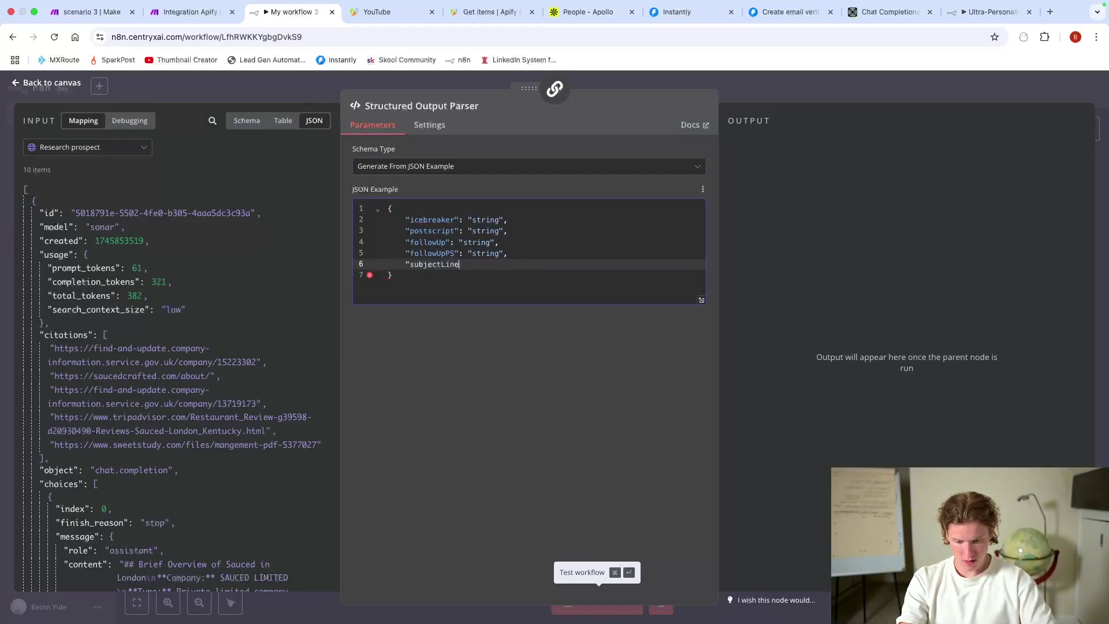
type("\": \"string\"")
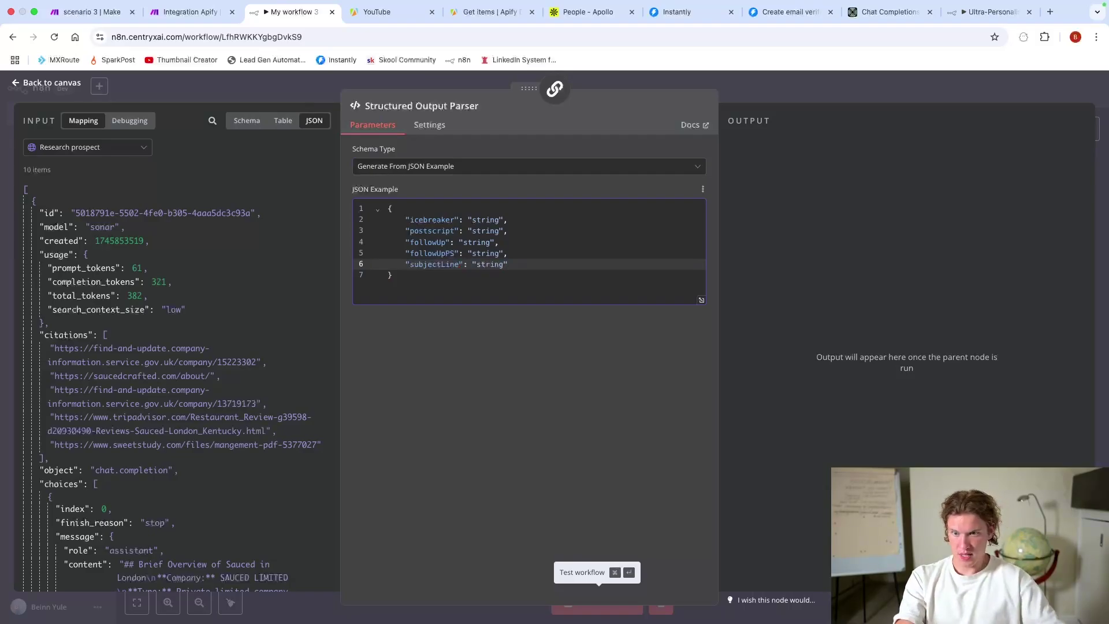
left_click(743, 81)
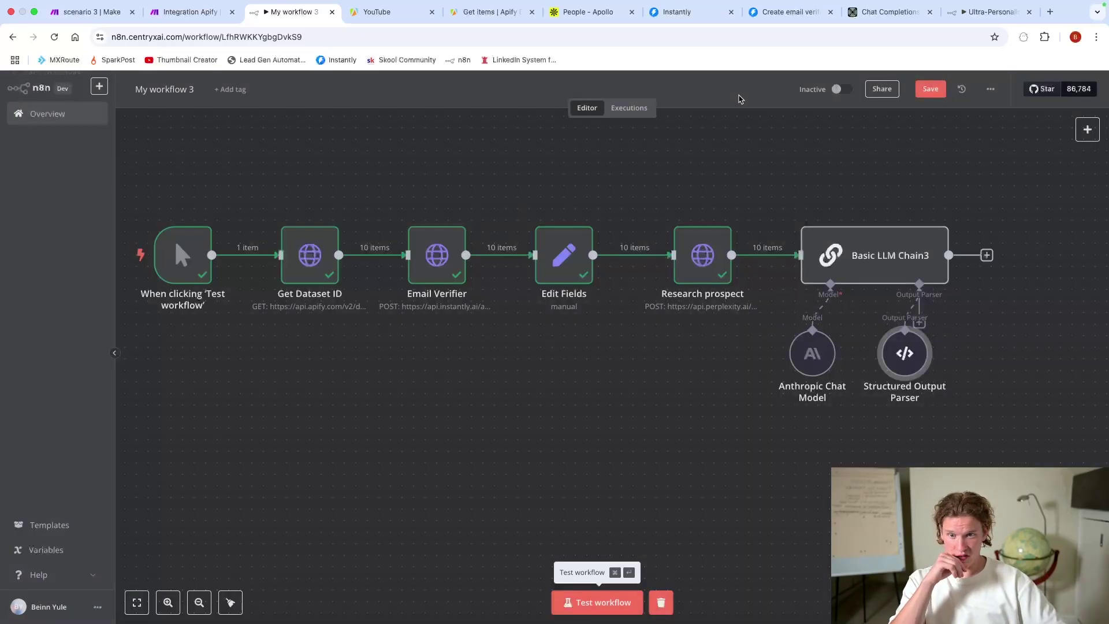
Step: Recheck Basic LLM Chain3's expanded system message, then close the node and zoom out the canvas
double_click(841, 270)
scroll(628, 314, "down", 2)
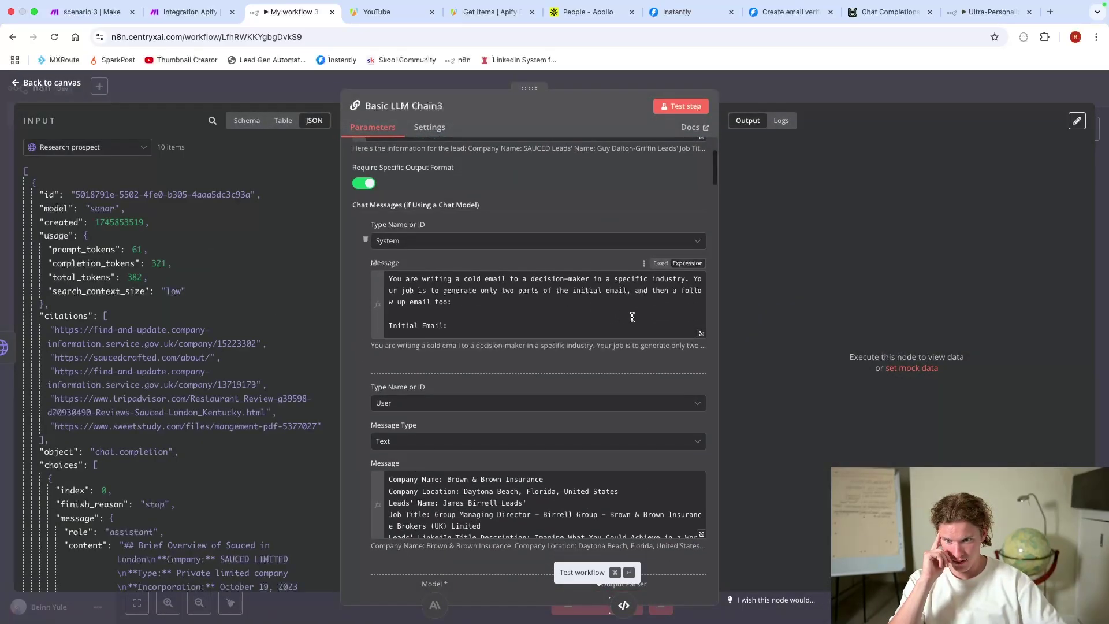
left_click(700, 338)
scroll(510, 443, "down", 15)
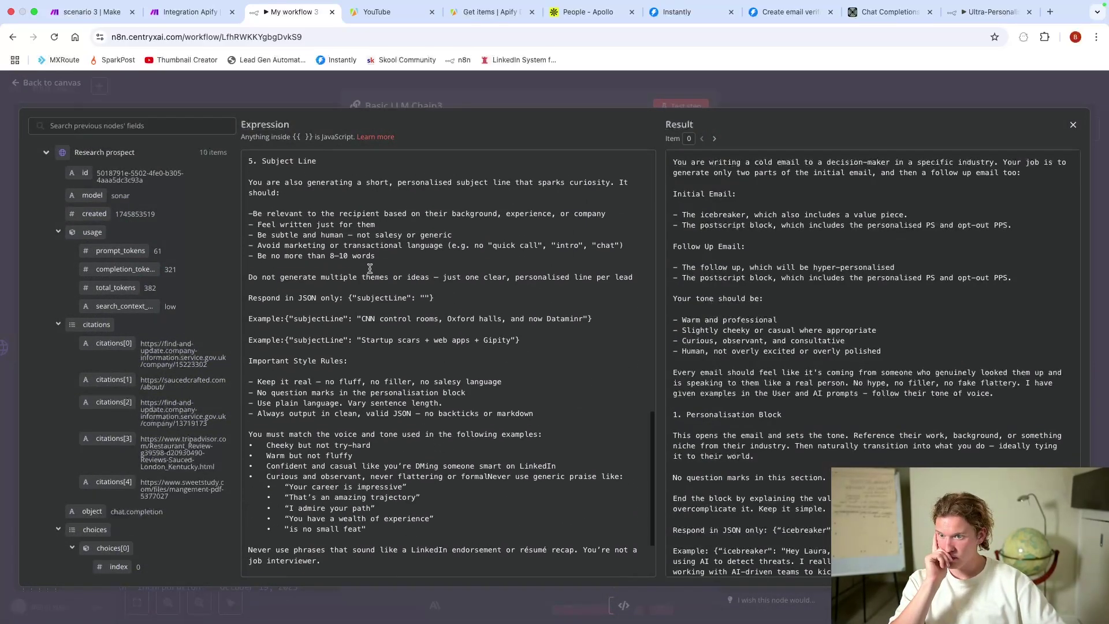
scroll(370, 271, "up", 1)
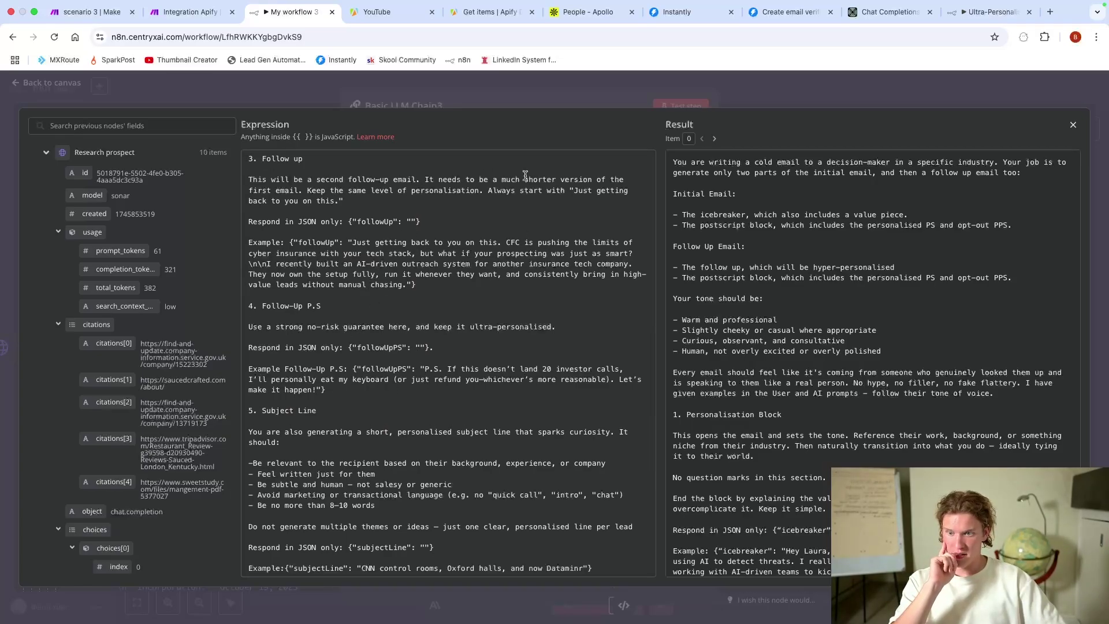
left_click(520, 92)
key("Escape")
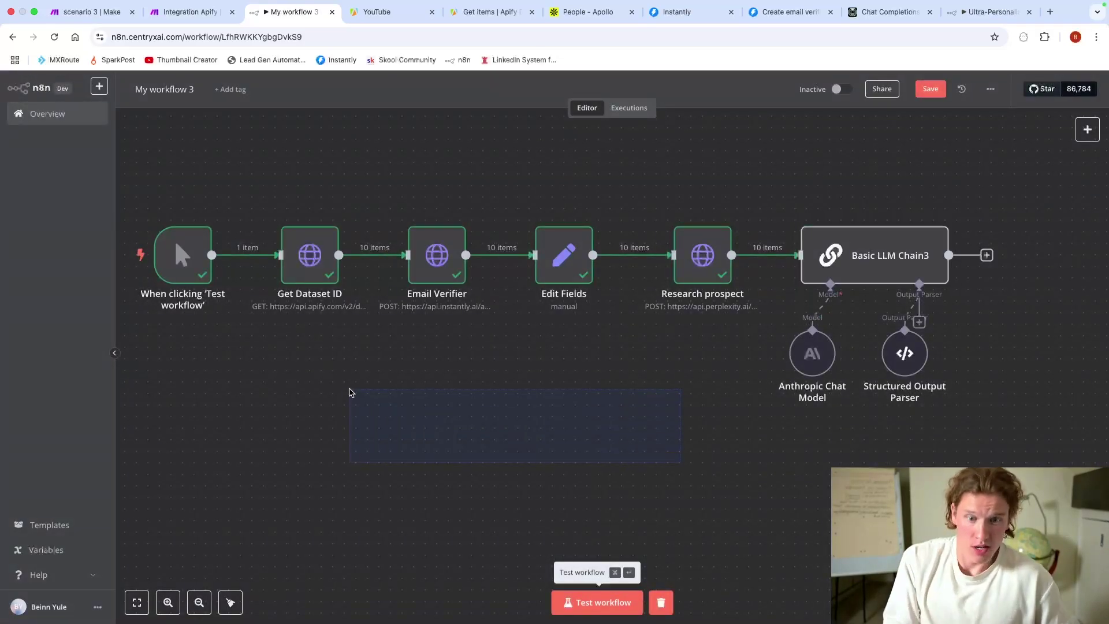
scroll(423, 397, "down", 2)
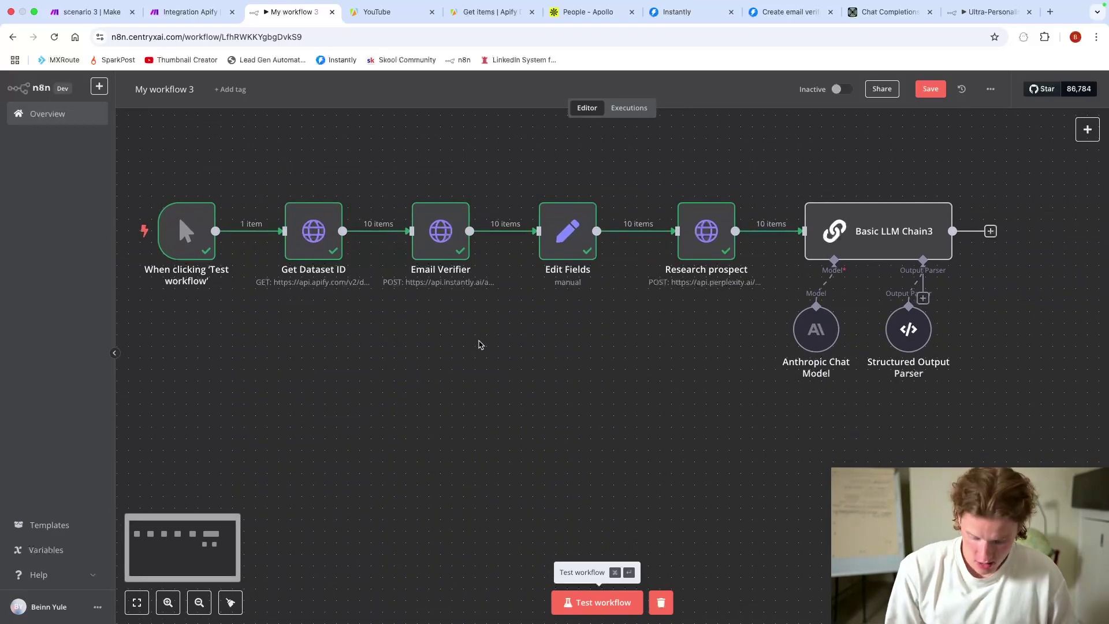
scroll(479, 340, "down", 2)
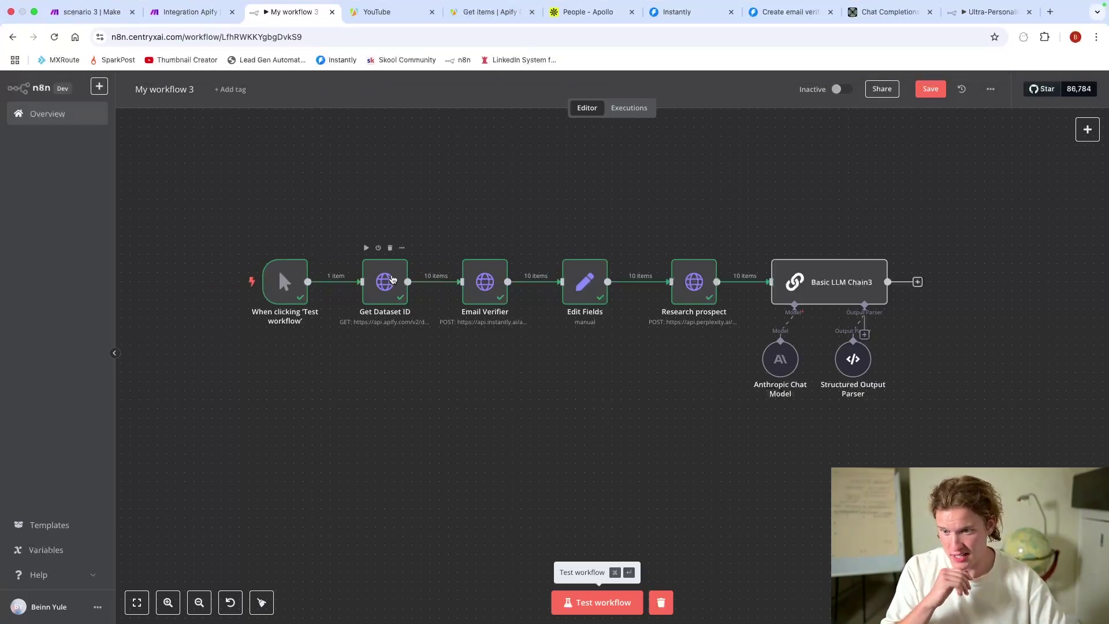
Step: Rename the Get Dataset ID node to 'Get Dataset' by dropping ' ID' from its name
right_click(391, 279)
left_click(416, 323)
left_click(509, 338)
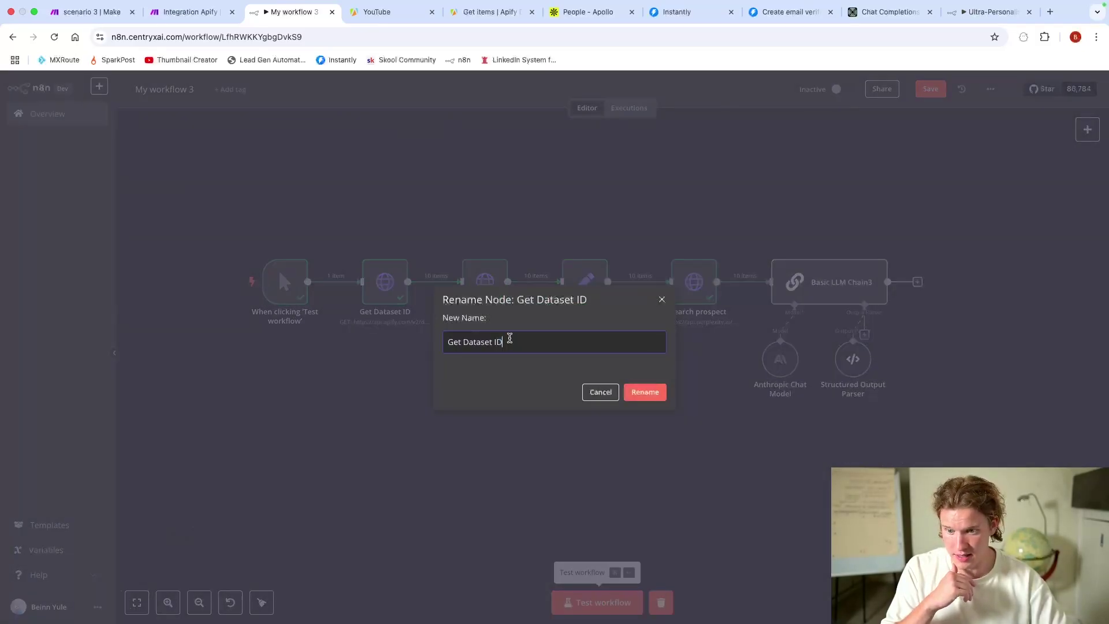
left_click(634, 391)
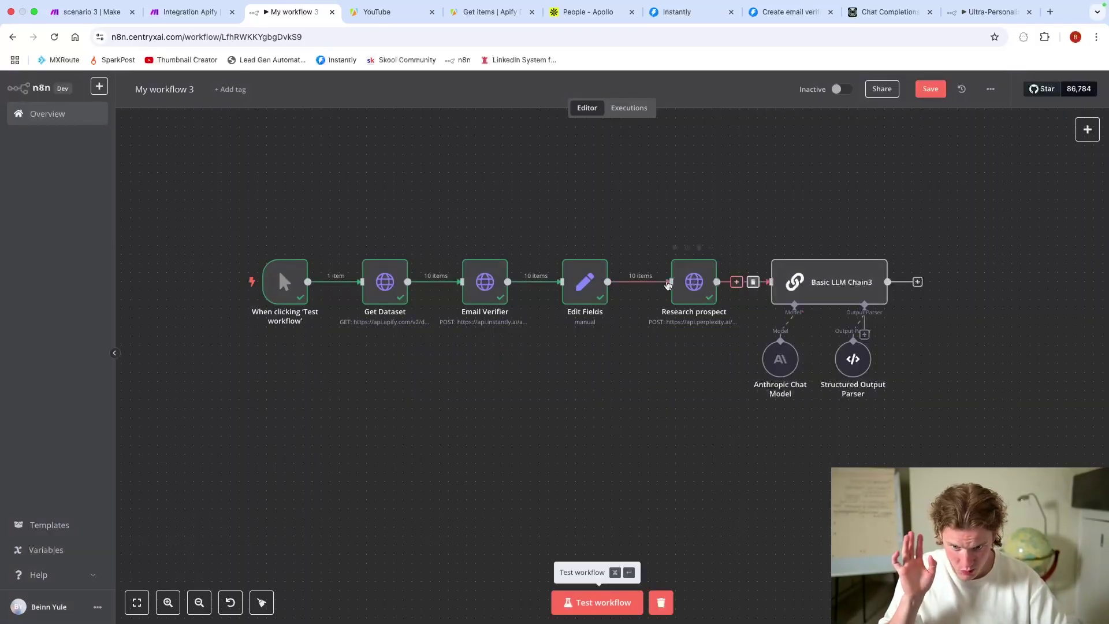
scroll(694, 323, "right", 8)
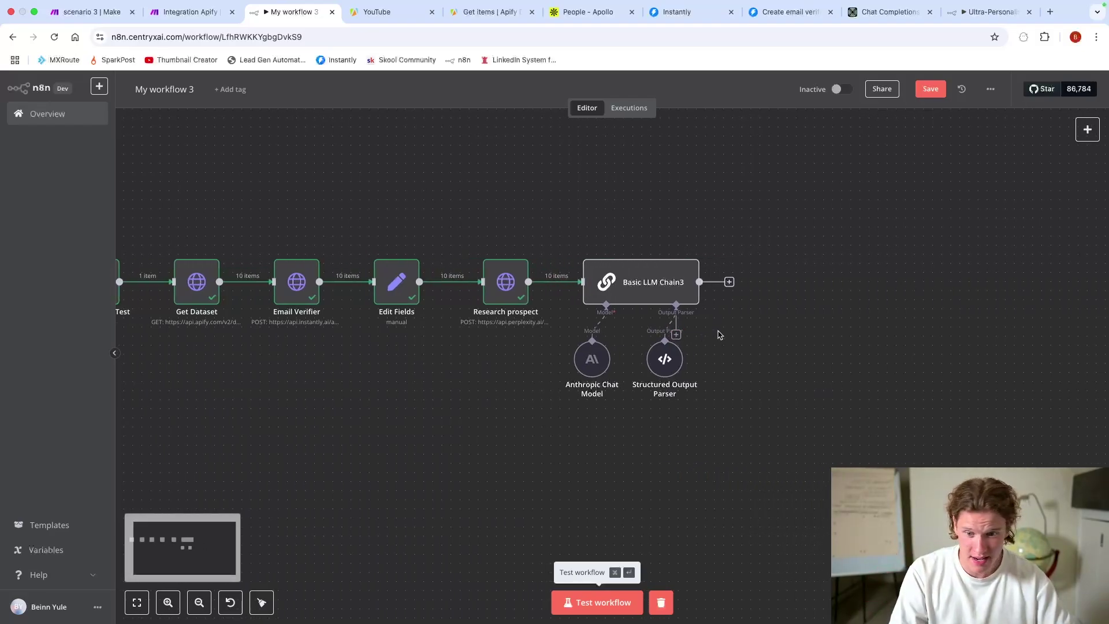
scroll(704, 303, "left", 2)
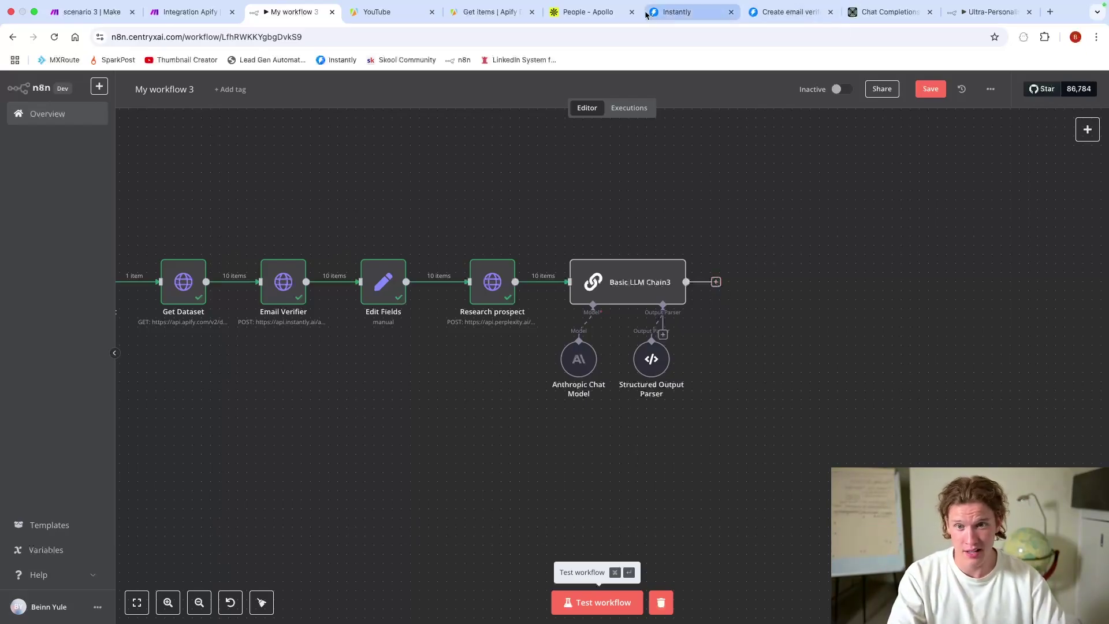
Step: Find Lead > Create lead in the Instantly docs and copy its POST /api/v2/leads URL
left_click(770, 12)
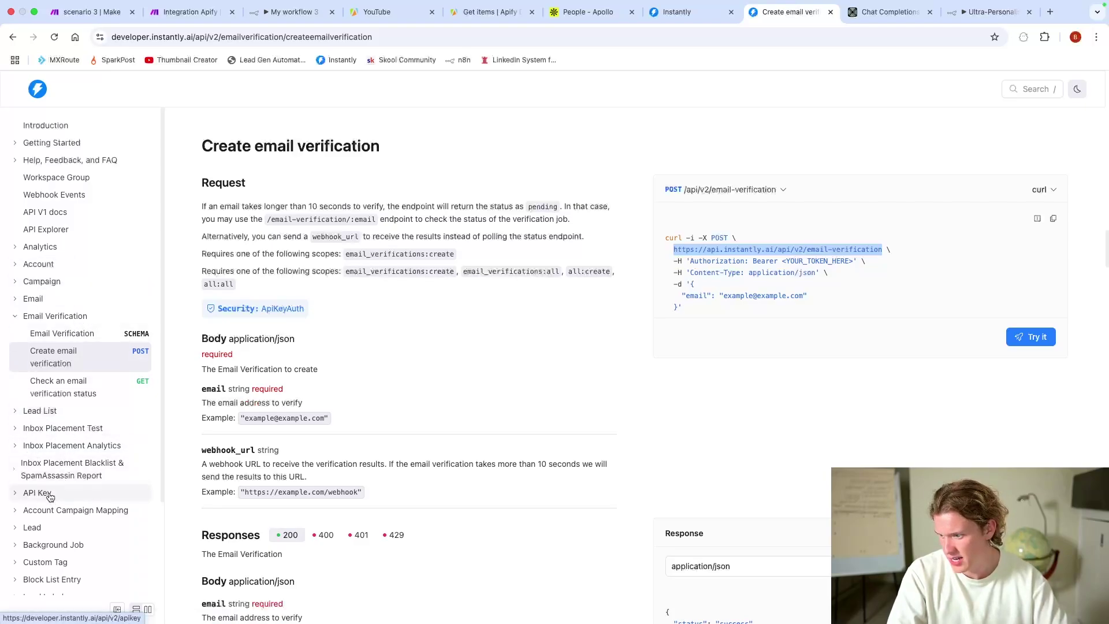
left_click(61, 298)
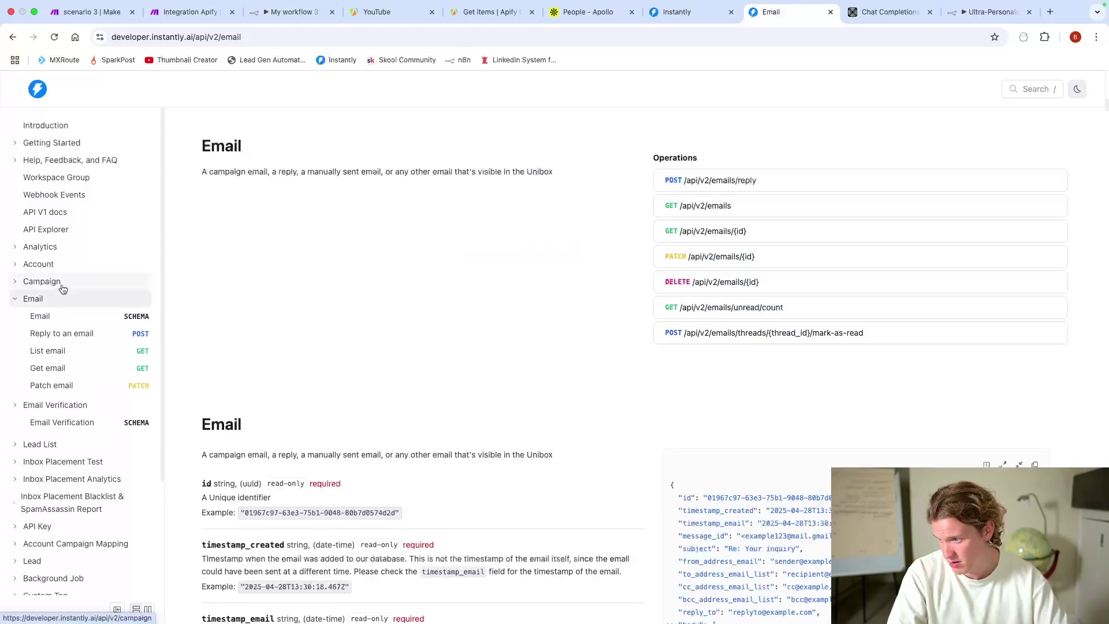
left_click(62, 281)
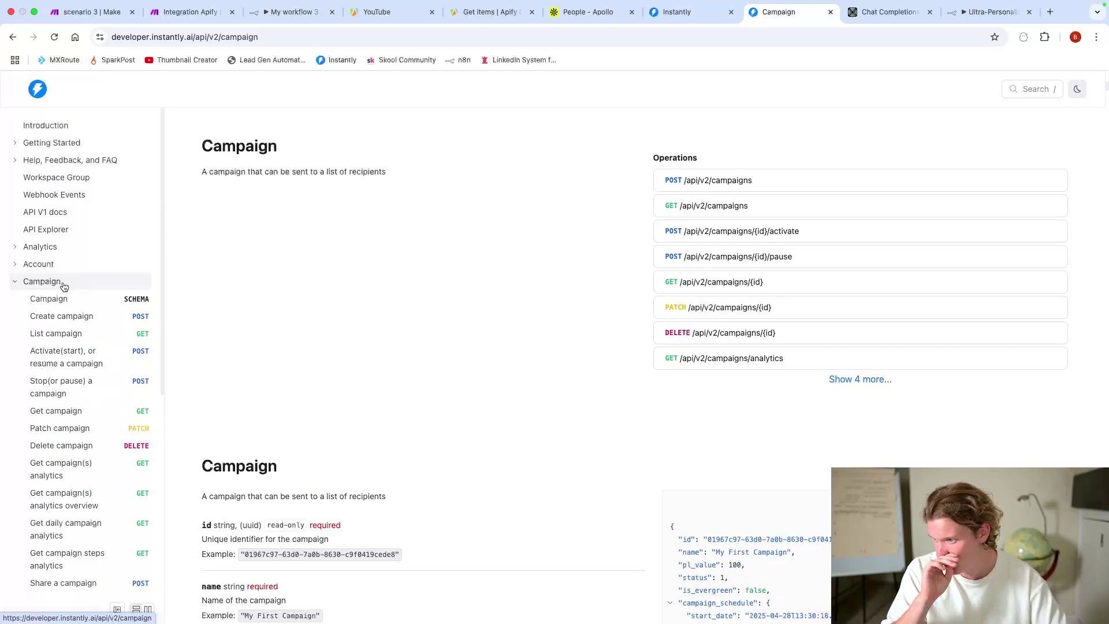
left_click(15, 214)
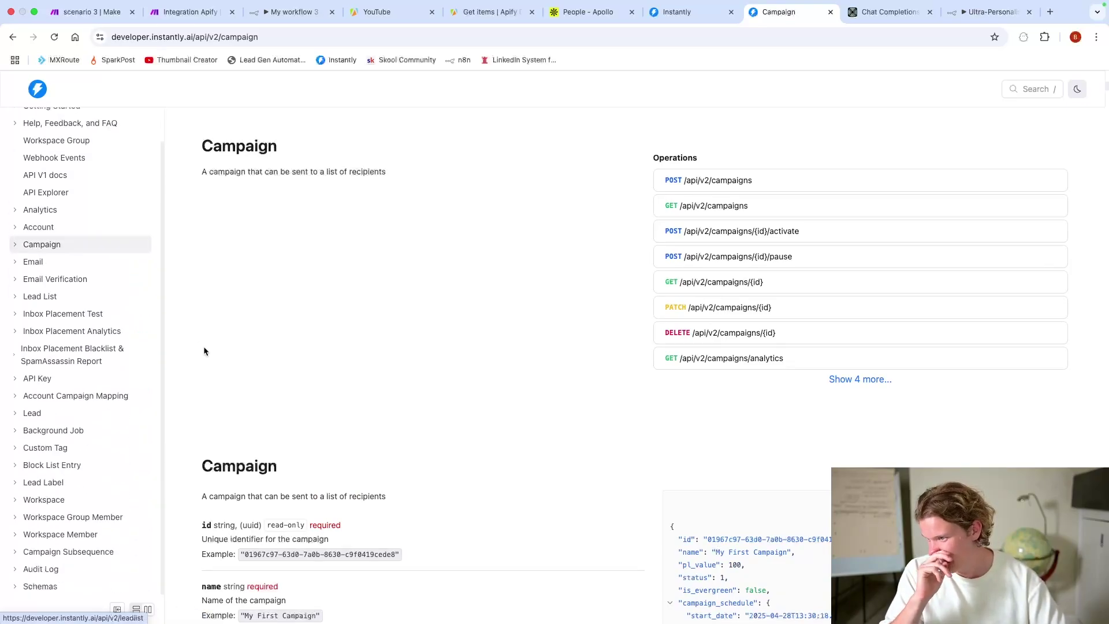
left_click(54, 413)
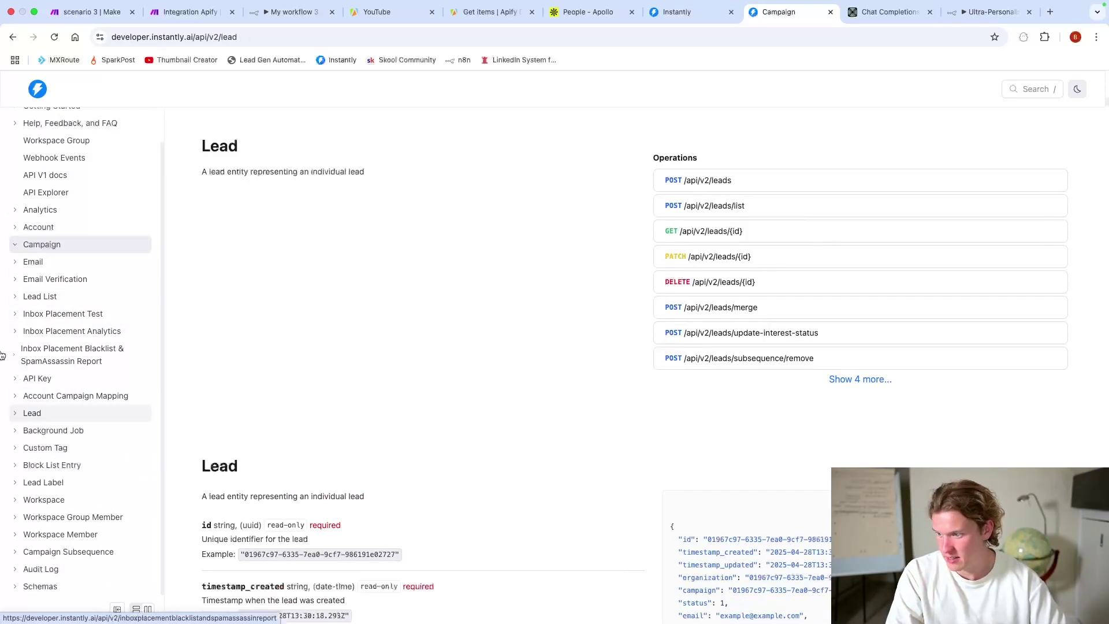
left_click(60, 451)
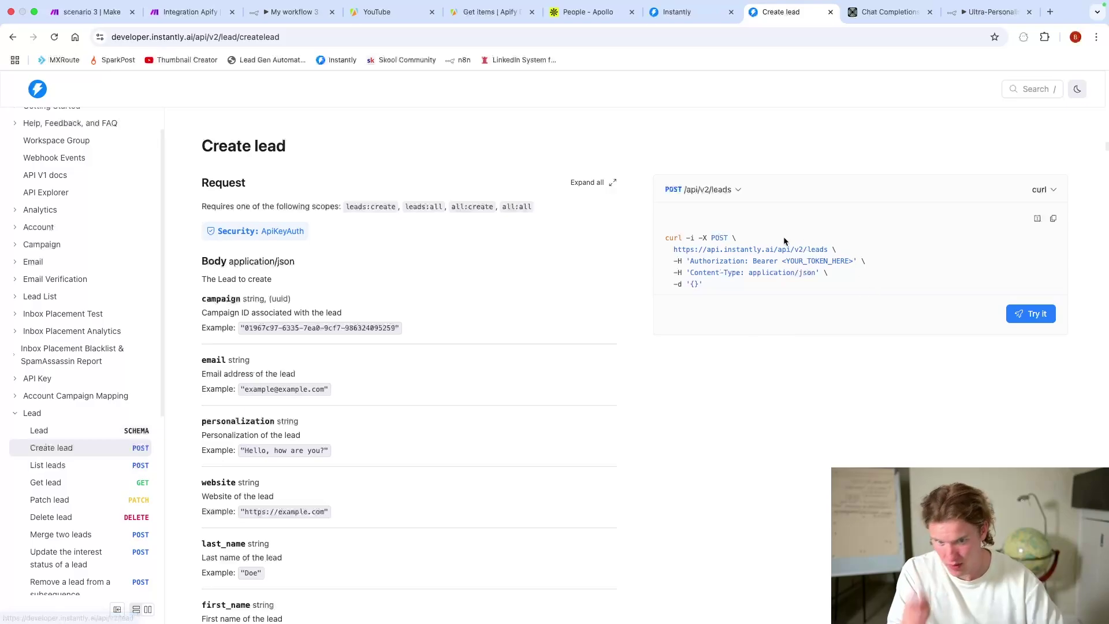
left_click_drag(671, 249, 831, 251)
key("super+c")
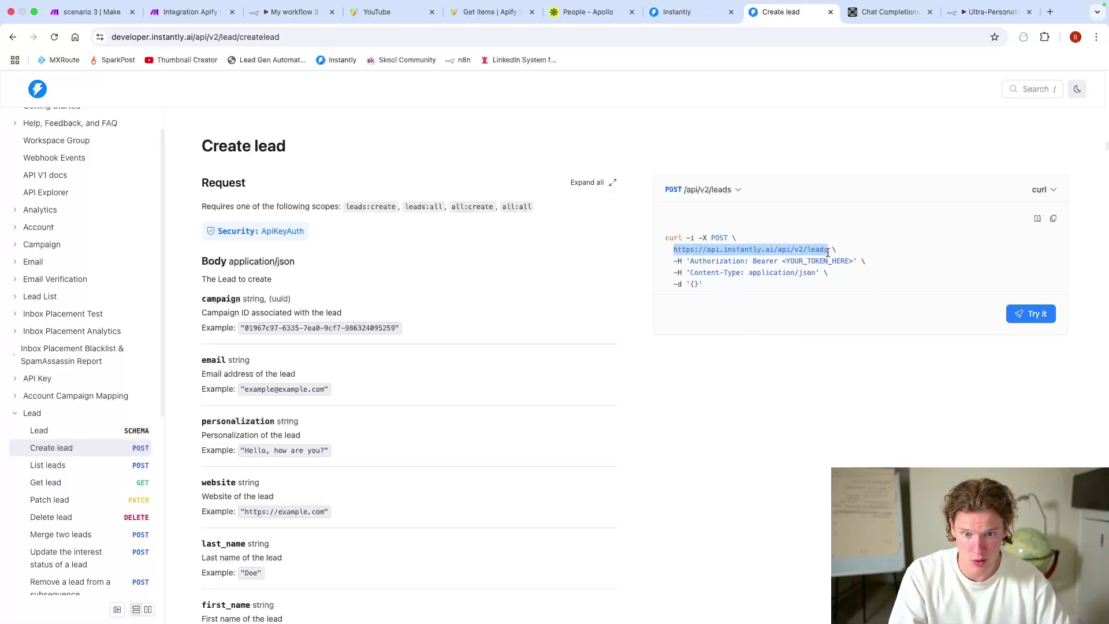
left_click(997, 12)
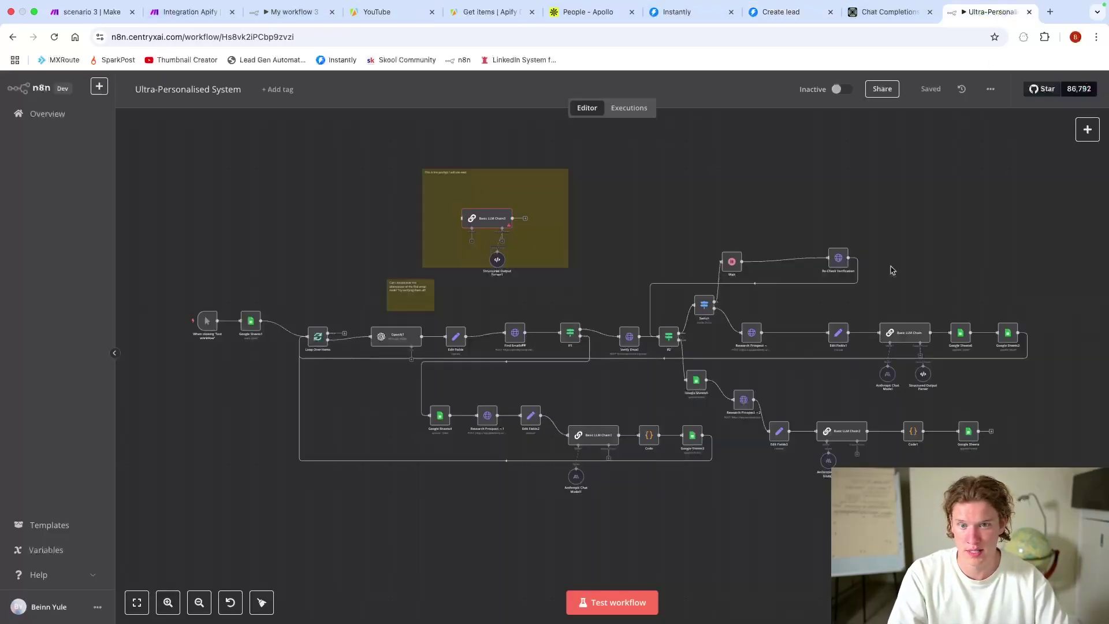
Step: Add a POST HTTP Request node after Basic LLM Chain3 targeting the Instantly leads endpoint URL
left_click(275, 14)
left_click(1029, 12)
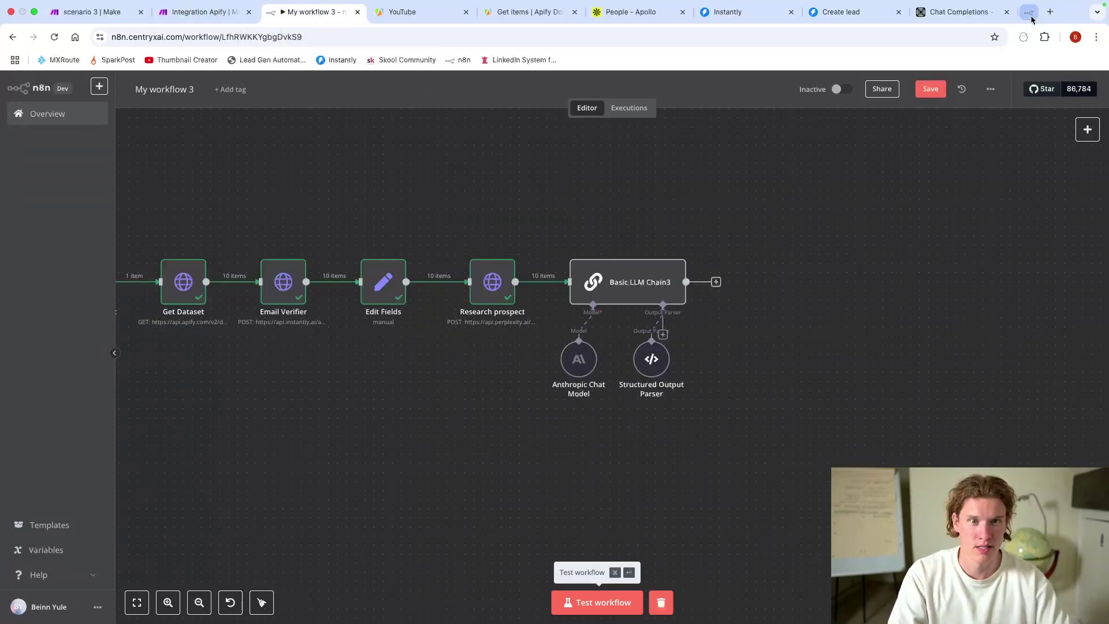
scroll(742, 310, "left", 2)
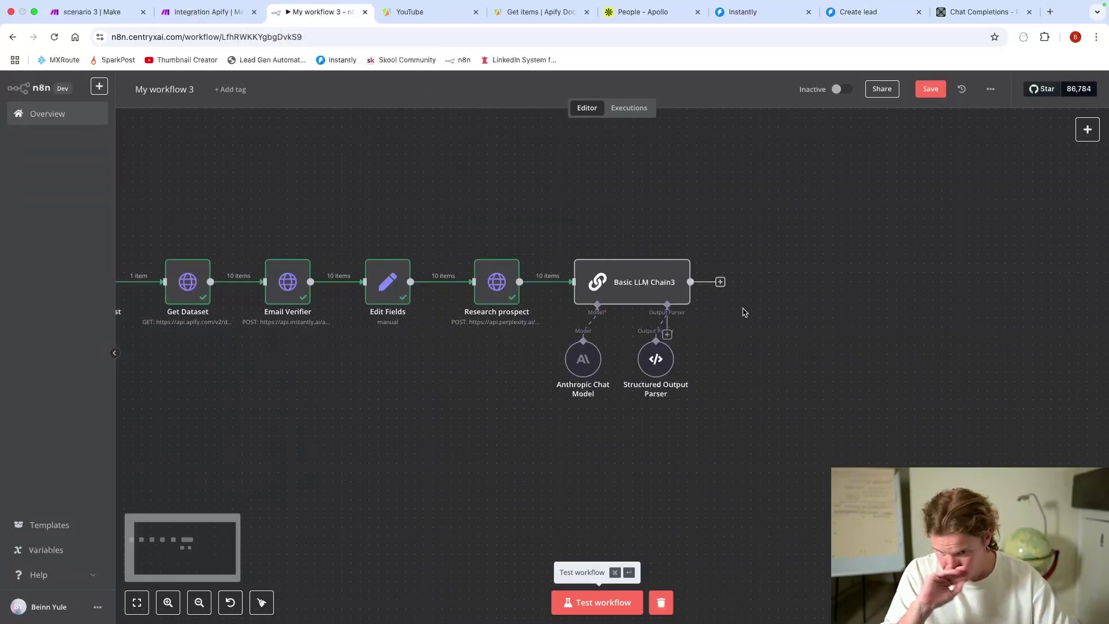
left_click(721, 281)
type("http")
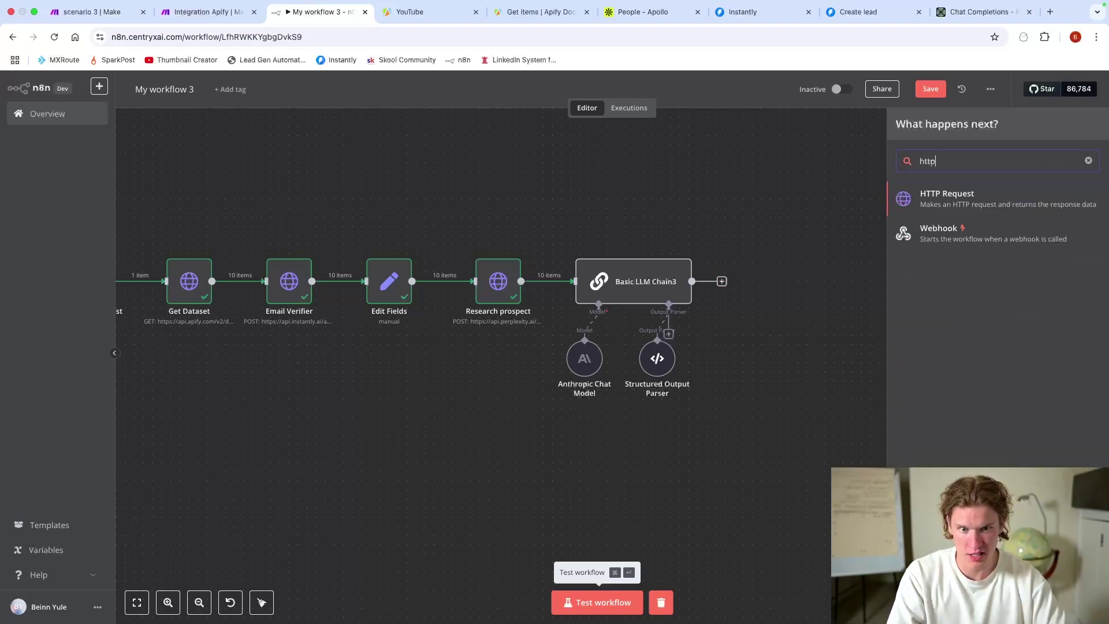
left_click(1010, 204)
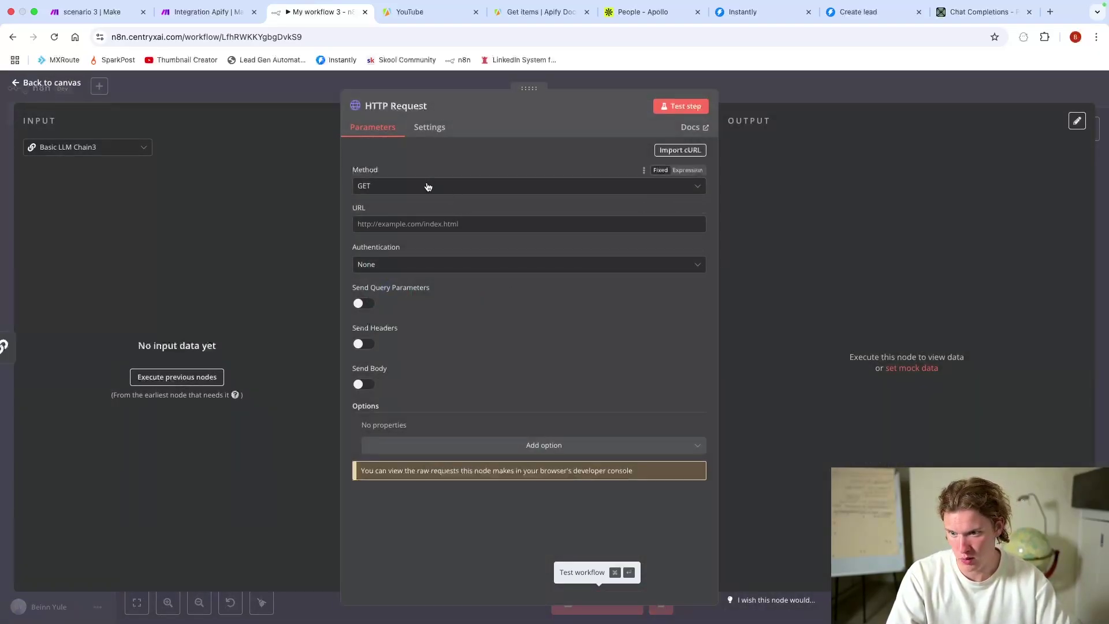
left_click(426, 186)
left_click(389, 311)
left_click(403, 224)
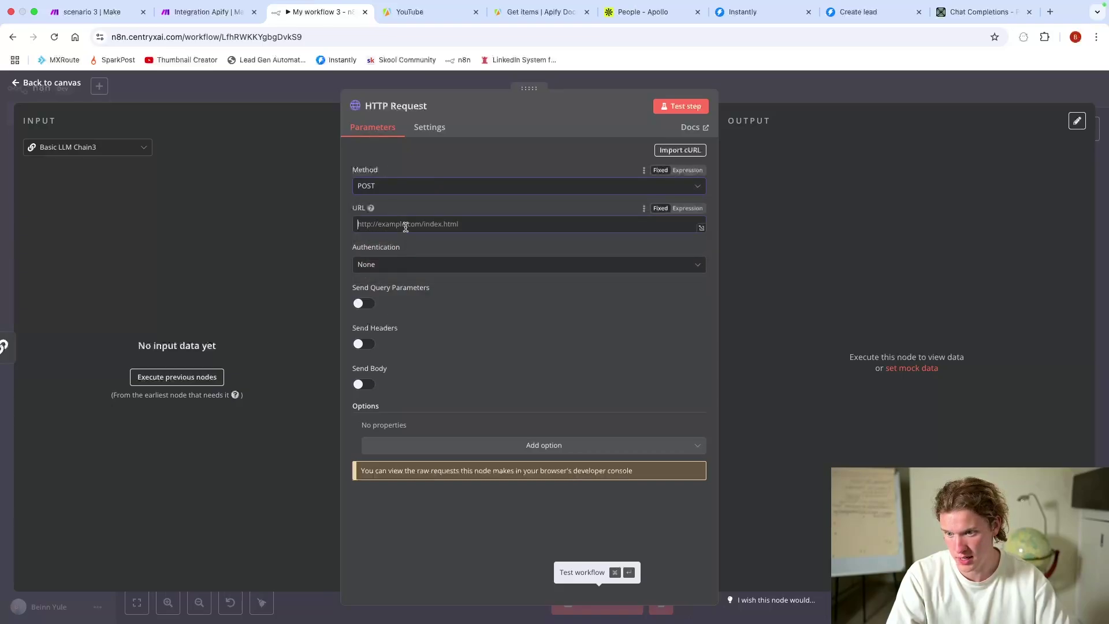
key("super+v")
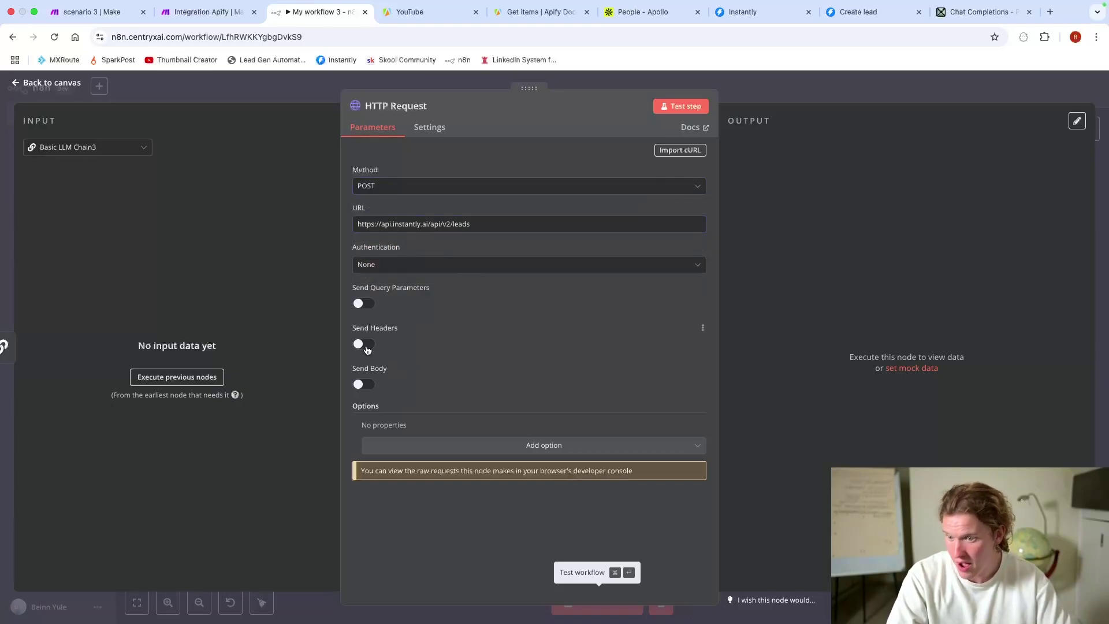
Step: Enable headers and set Authorization to 'Bearer' plus the API token copied from Email Verifier
left_click(364, 345)
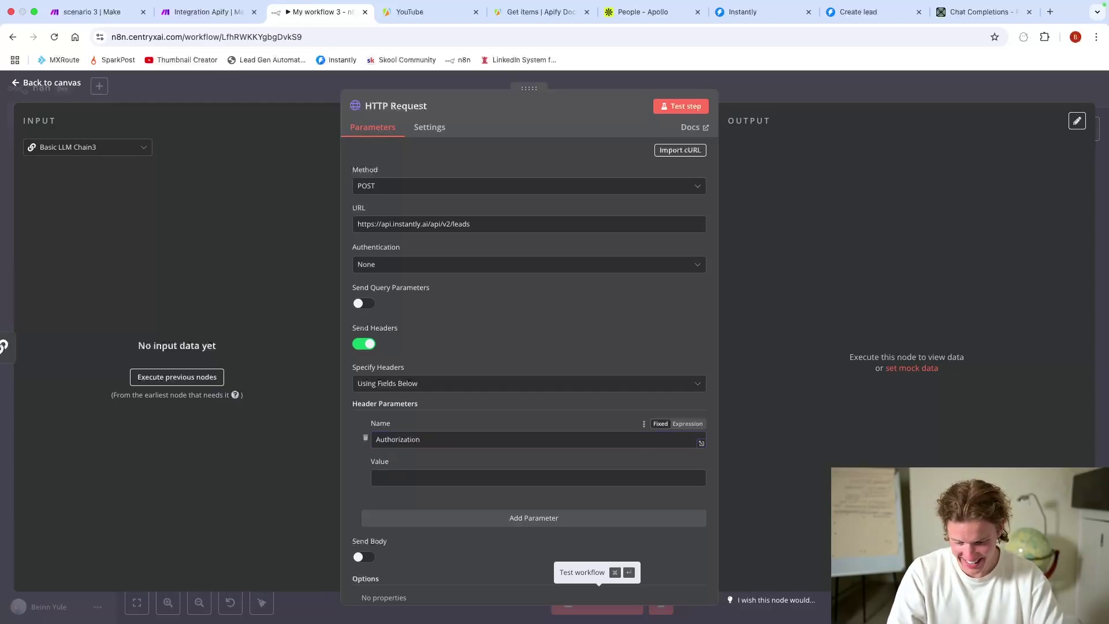
left_click(404, 477)
type("Bearer")
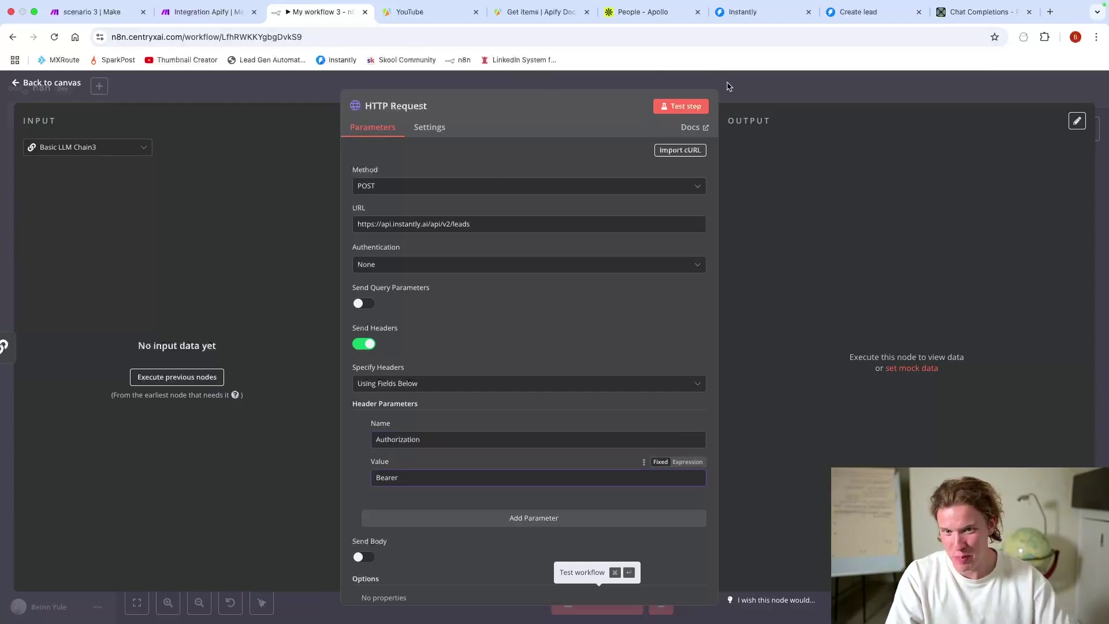
left_click(752, 89)
double_click(274, 295)
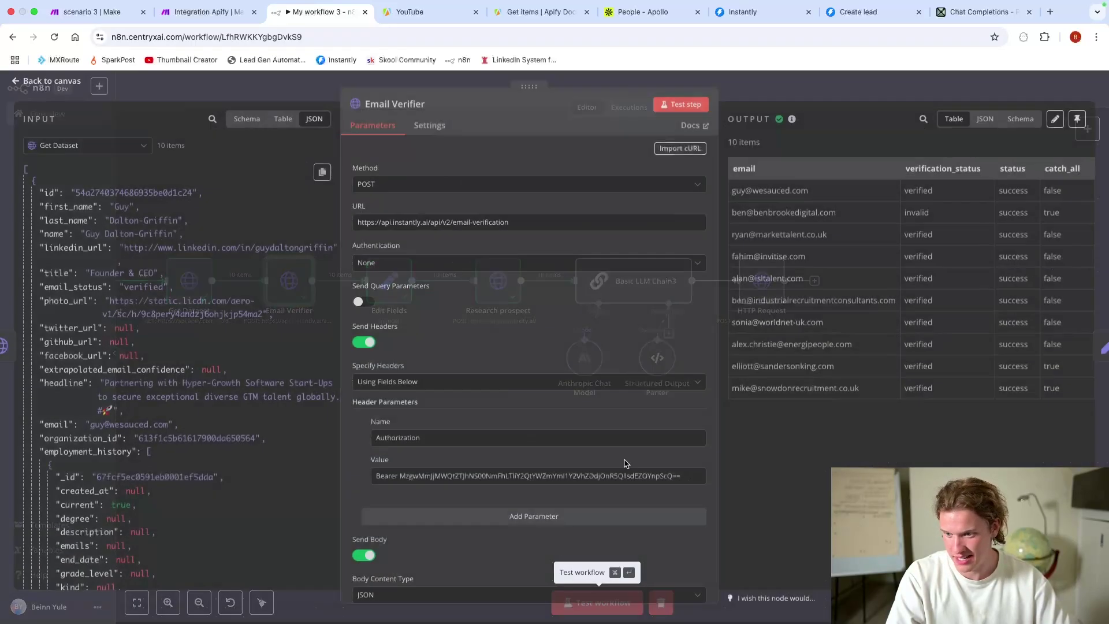
left_click_drag(687, 480, 399, 477)
key("super+c")
left_click(773, 100)
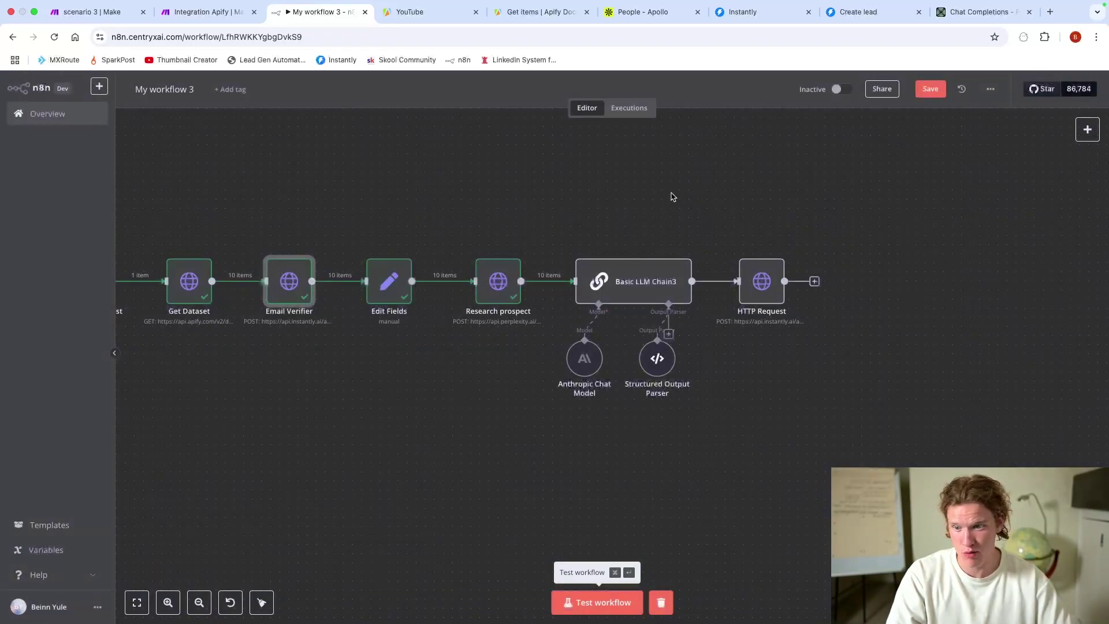
double_click(768, 287)
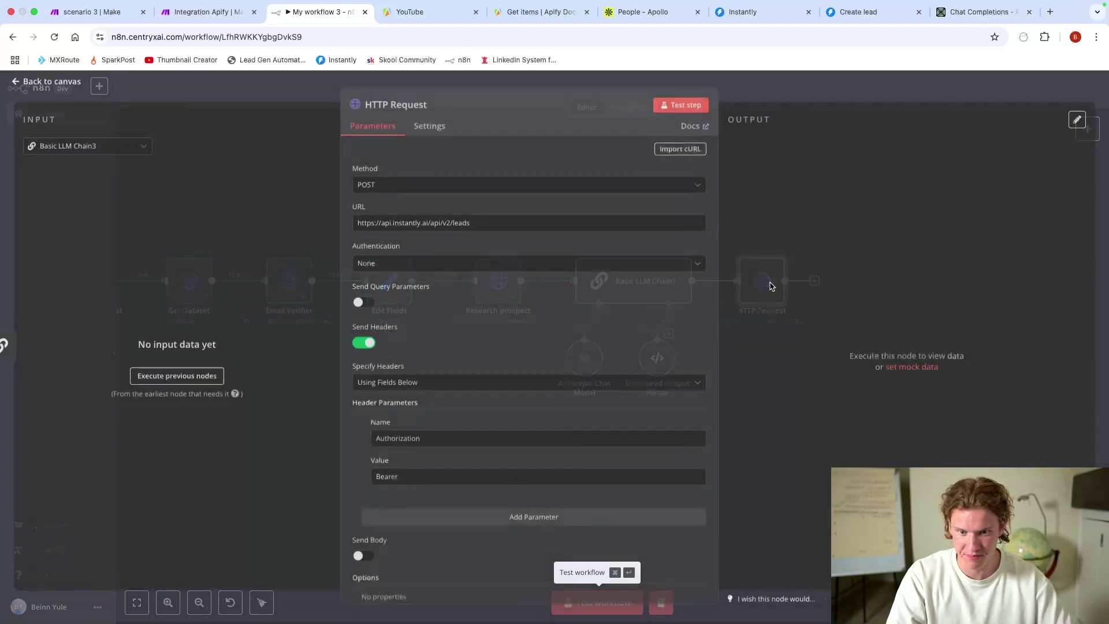
left_click(420, 478)
key("super+v")
scroll(586, 459, "down", 2)
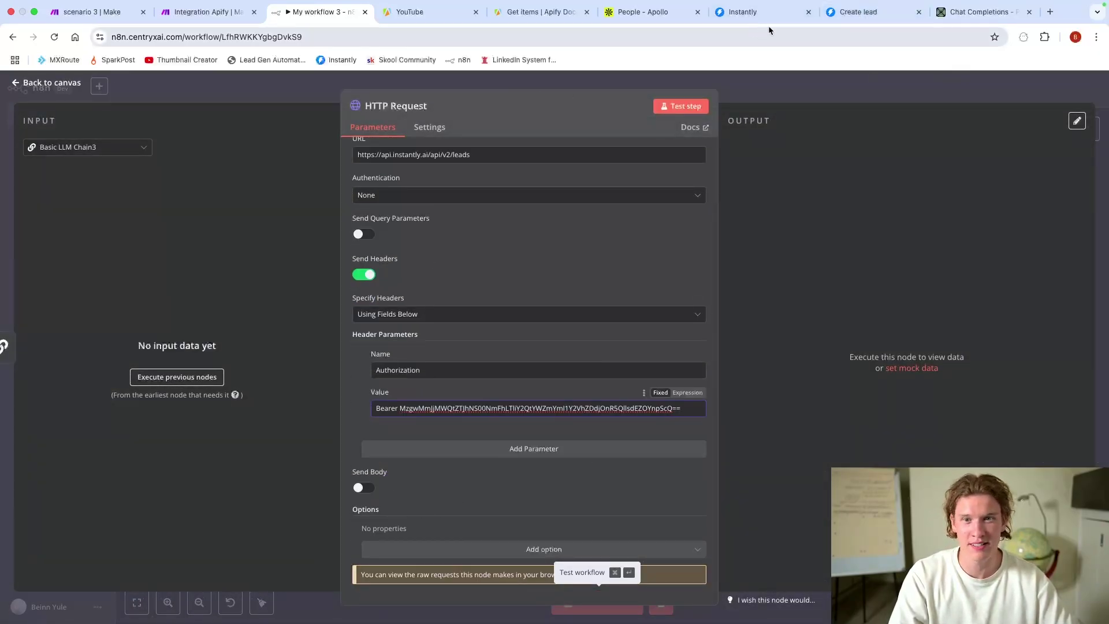
Step: Compare against the Create lead docs and finish the Authorization header value
left_click(872, 10)
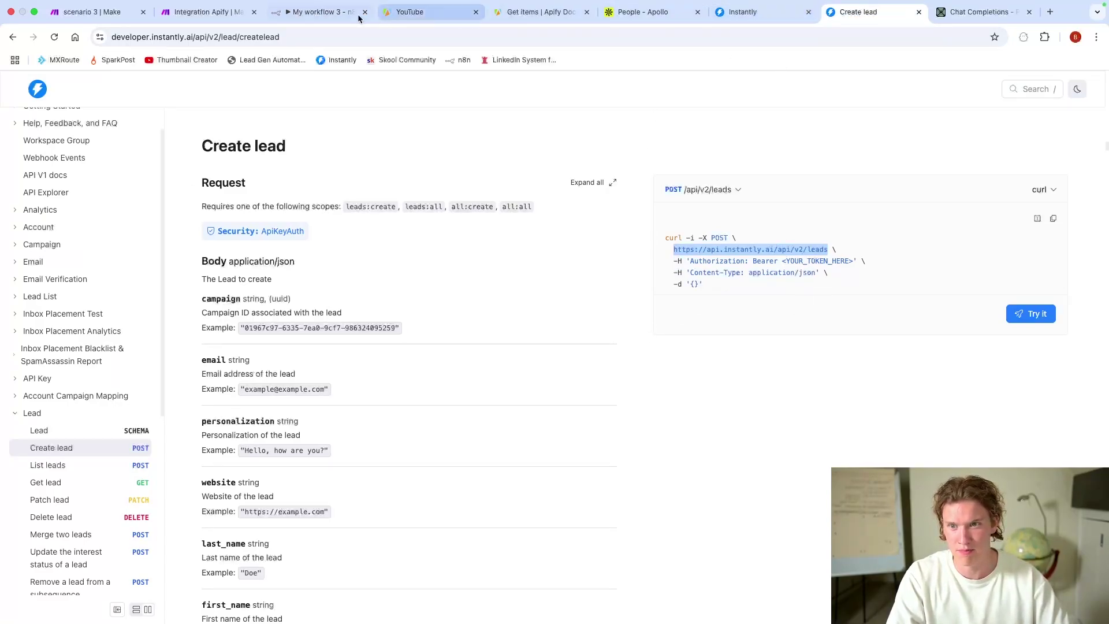
left_click(237, 30)
left_click(324, 12)
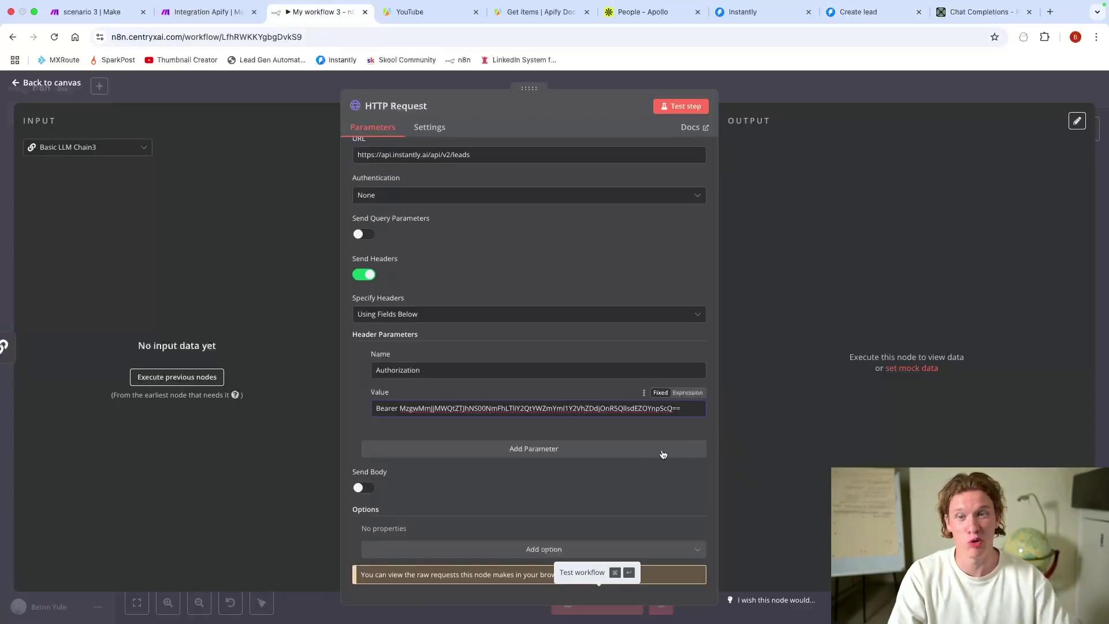
left_click(434, 508)
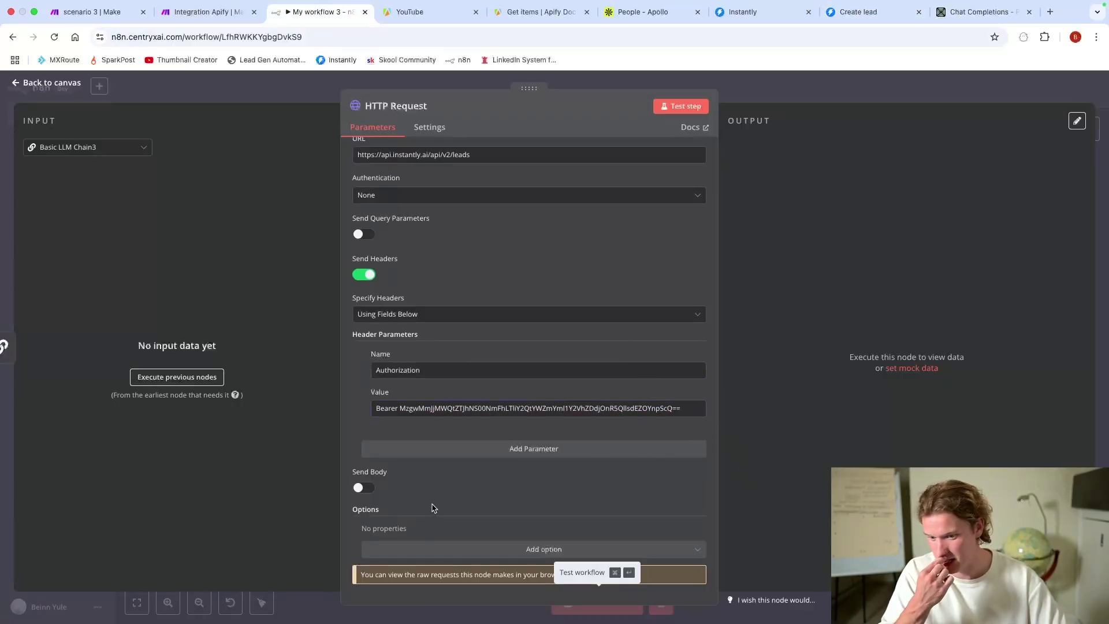
left_click(858, 12)
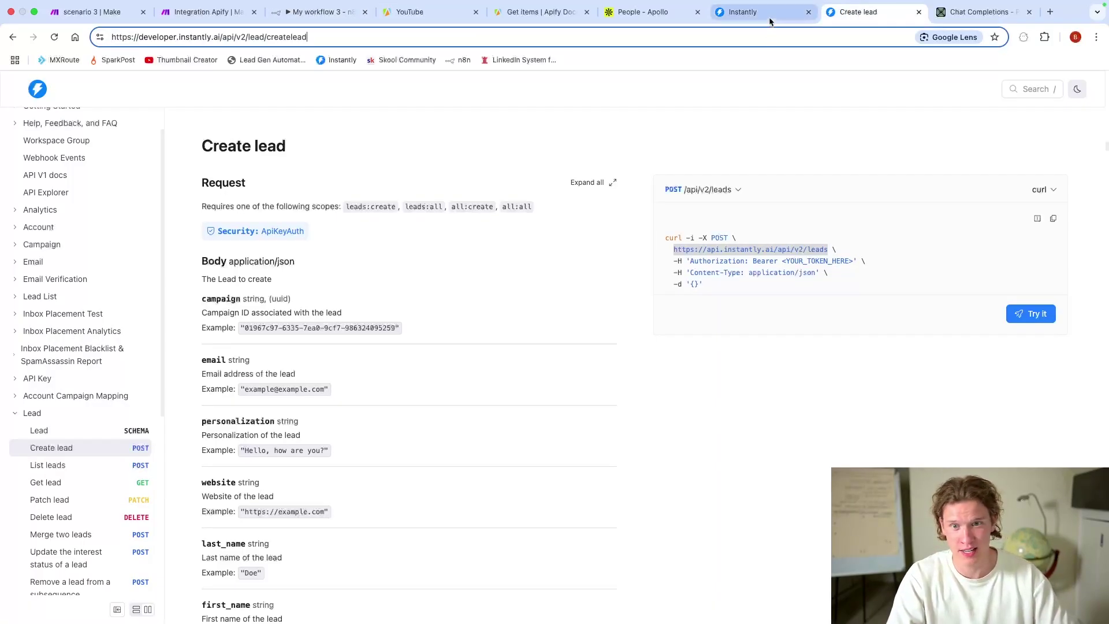
Step: Check the new Instantly API key, then read the Create lead body fields starting at campaign
left_click(743, 11)
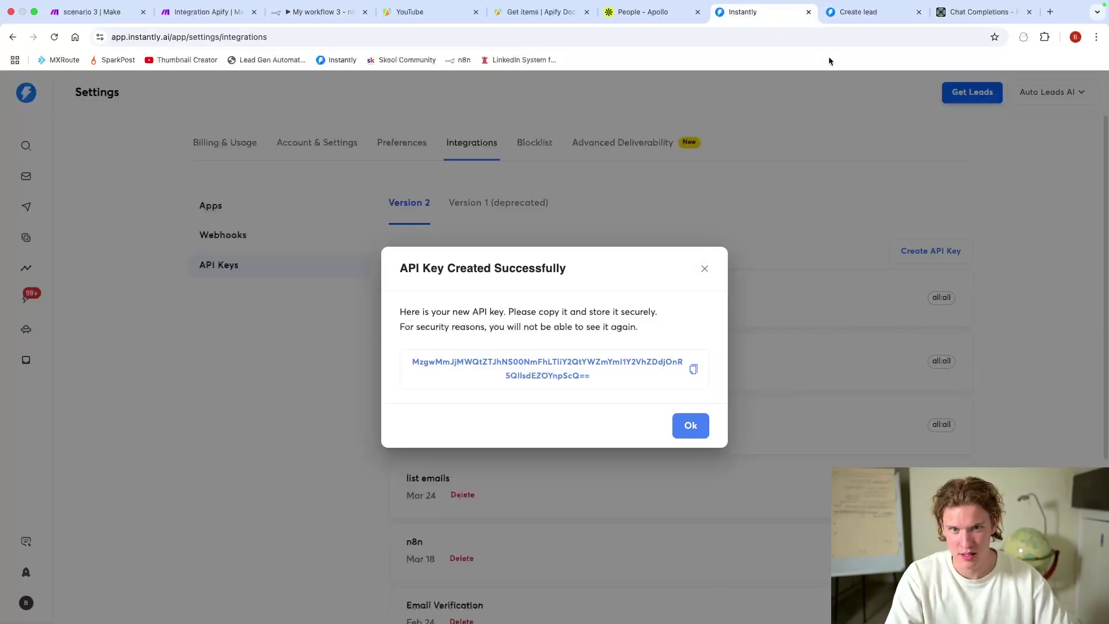
left_click(849, 11)
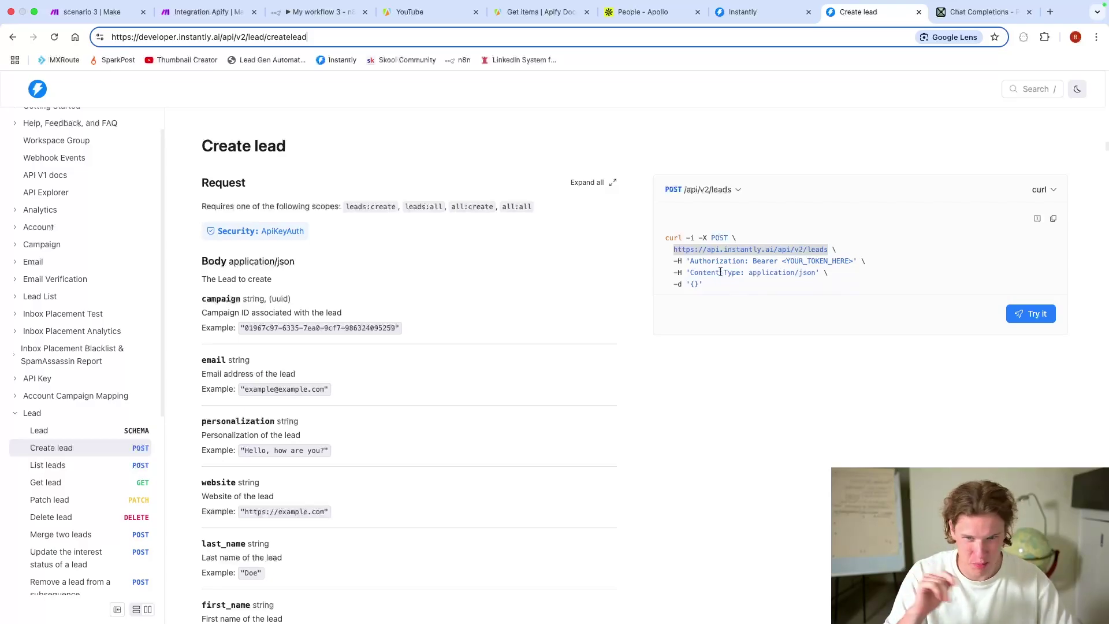
left_click(194, 299)
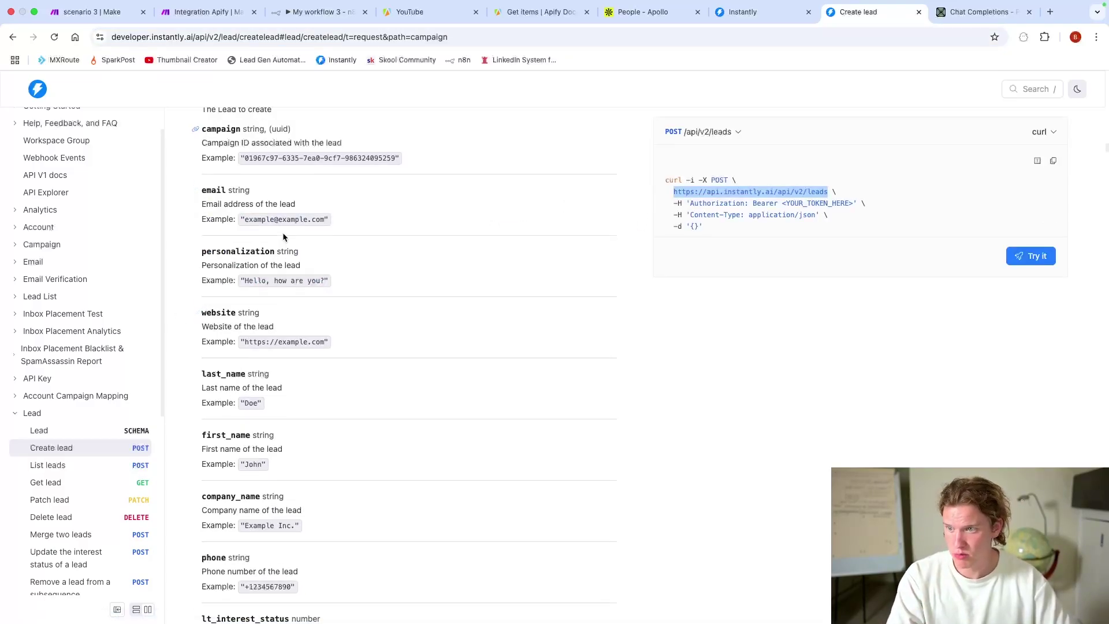
scroll(283, 232, "up", 2)
left_click_drag(202, 195, 479, 411)
scroll(482, 472, "down", 1)
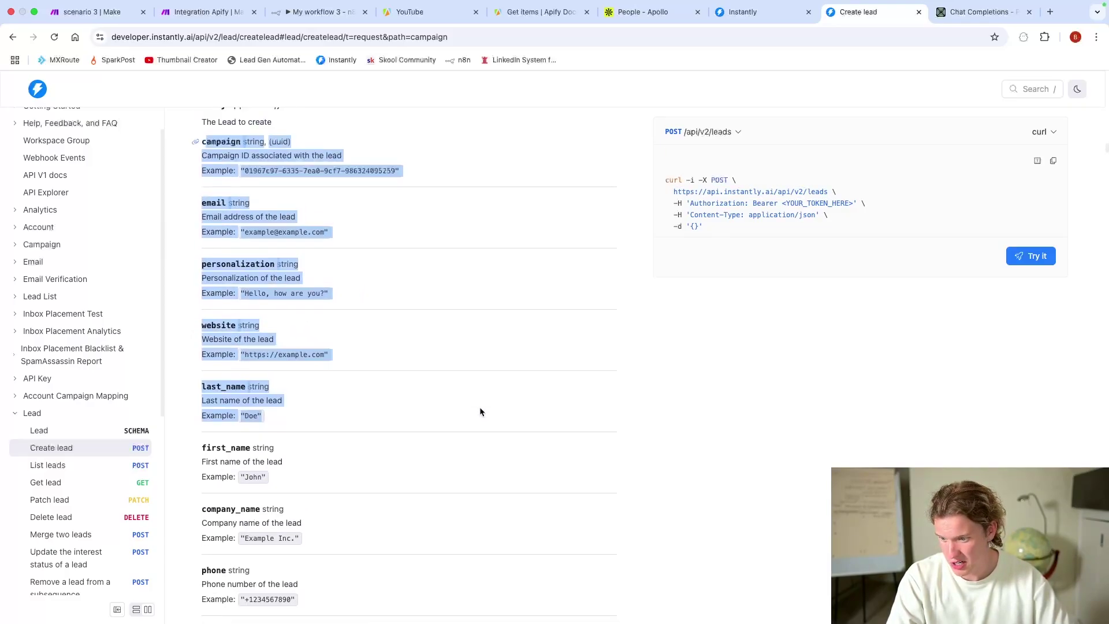
scroll(326, 145, "up", 2)
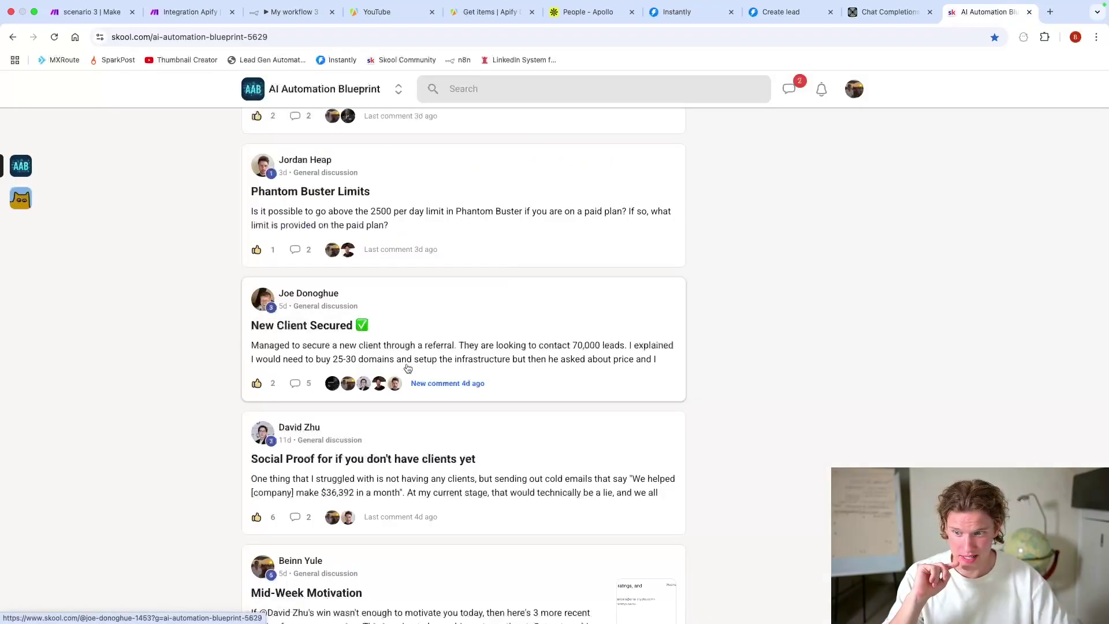
Step: Scroll the Skool feed and open the 'n8n and Instantly' post
scroll(289, 347, "down", 8)
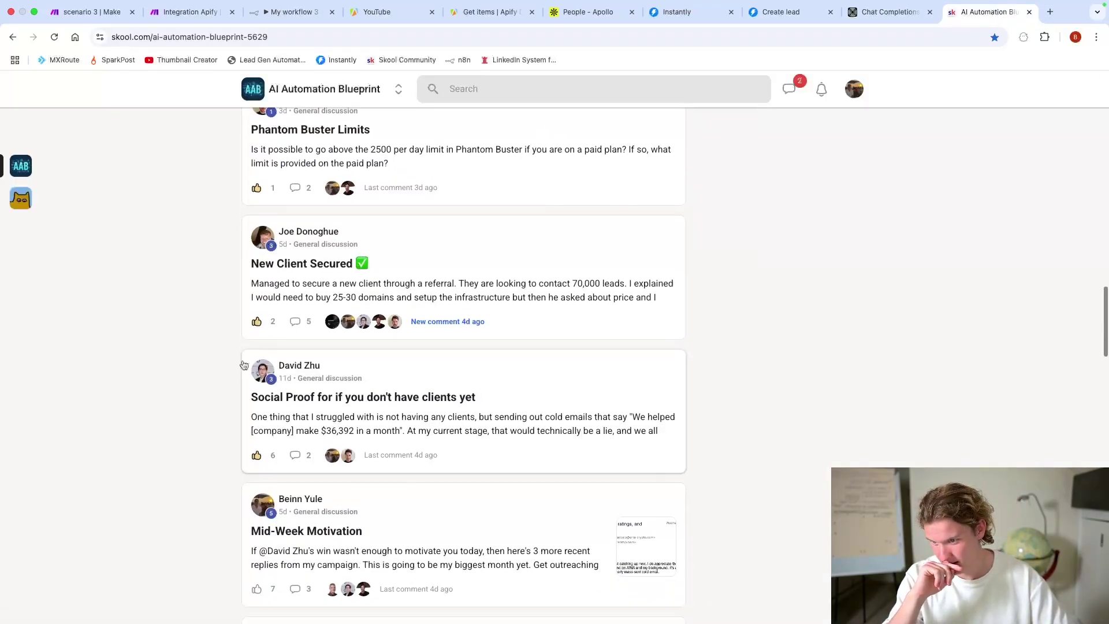
scroll(258, 350, "down", 8)
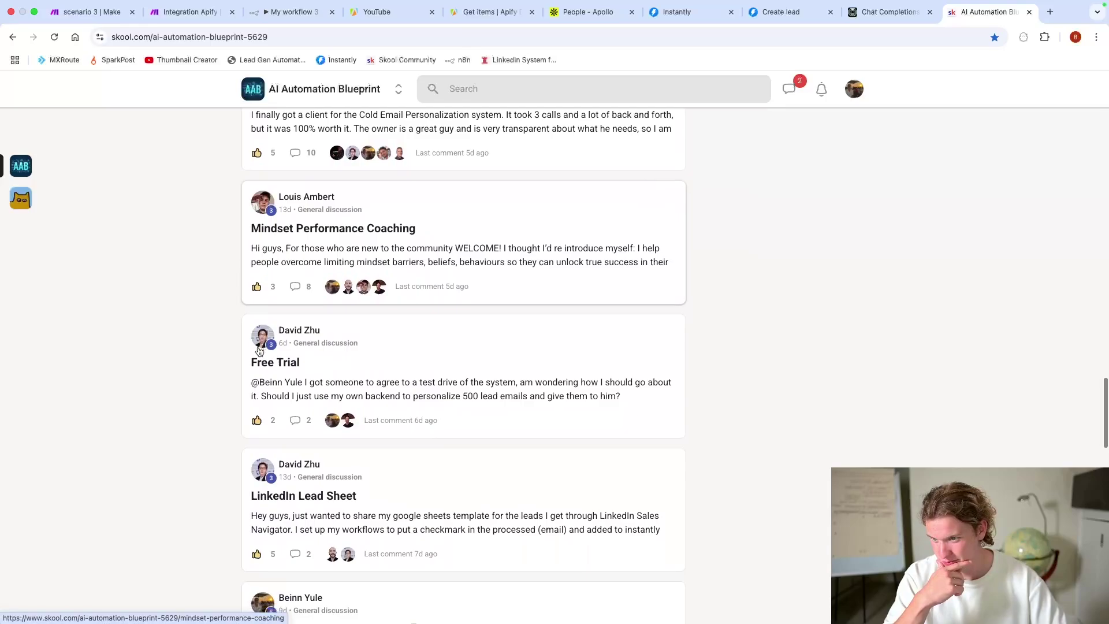
scroll(258, 350, "up", 4)
scroll(258, 350, "up", 1)
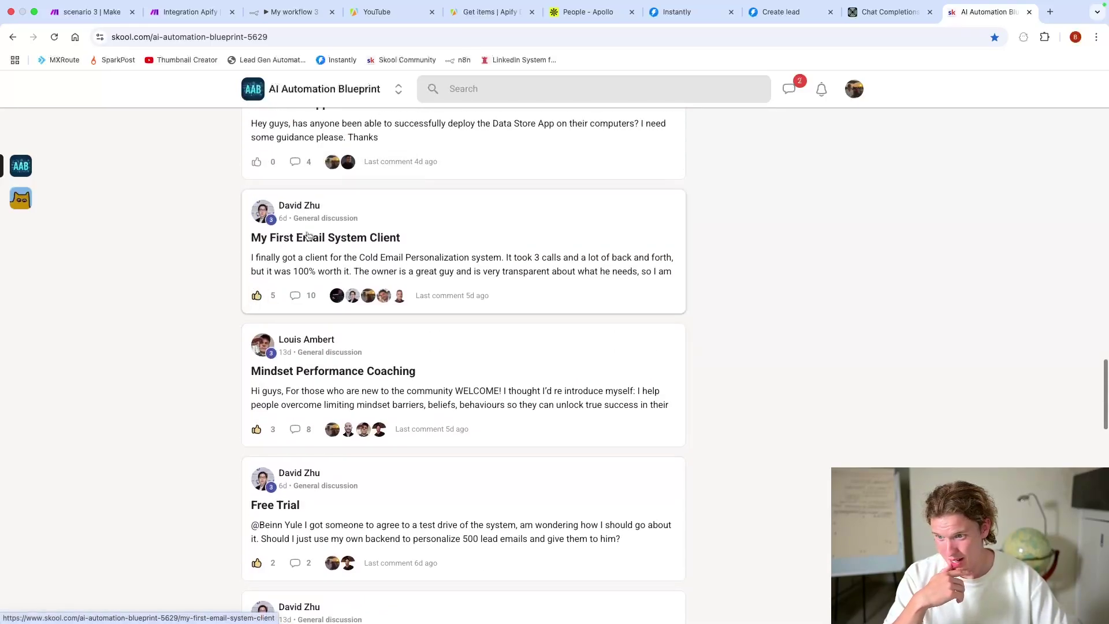
scroll(231, 355, "down", 10)
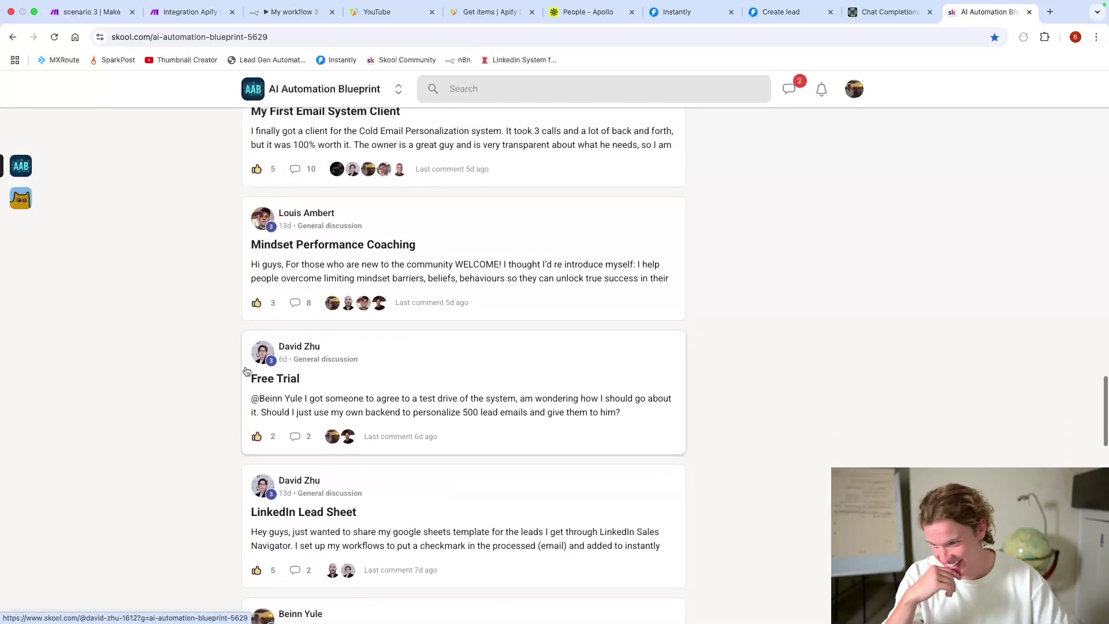
scroll(230, 357, "down", 3)
scroll(228, 358, "up", 1)
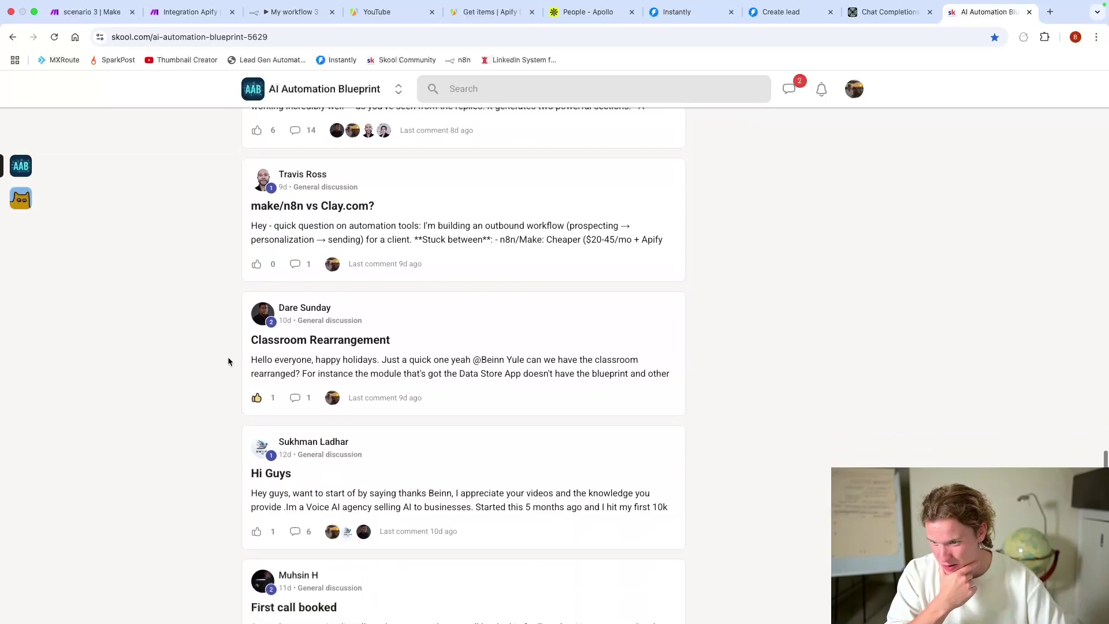
scroll(228, 359, "down", 10)
left_click(288, 311)
Step: Select and copy the post's sample JSON lead body, then return to n8n
scroll(575, 484, "down", 5)
scroll(575, 483, "down", 3)
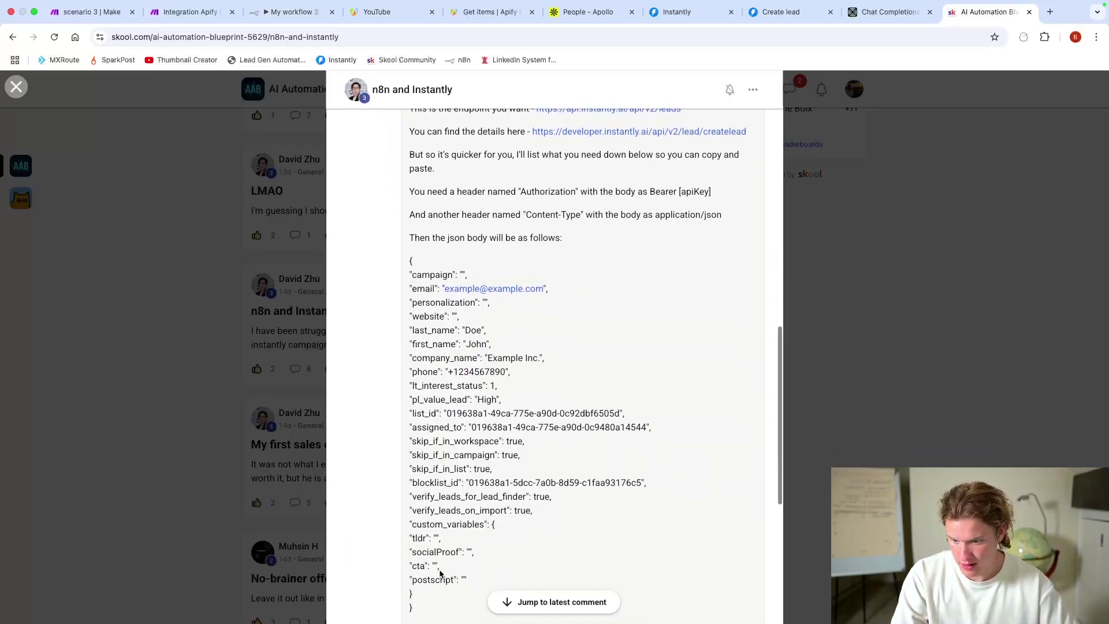
left_click_drag(418, 571, 409, 217)
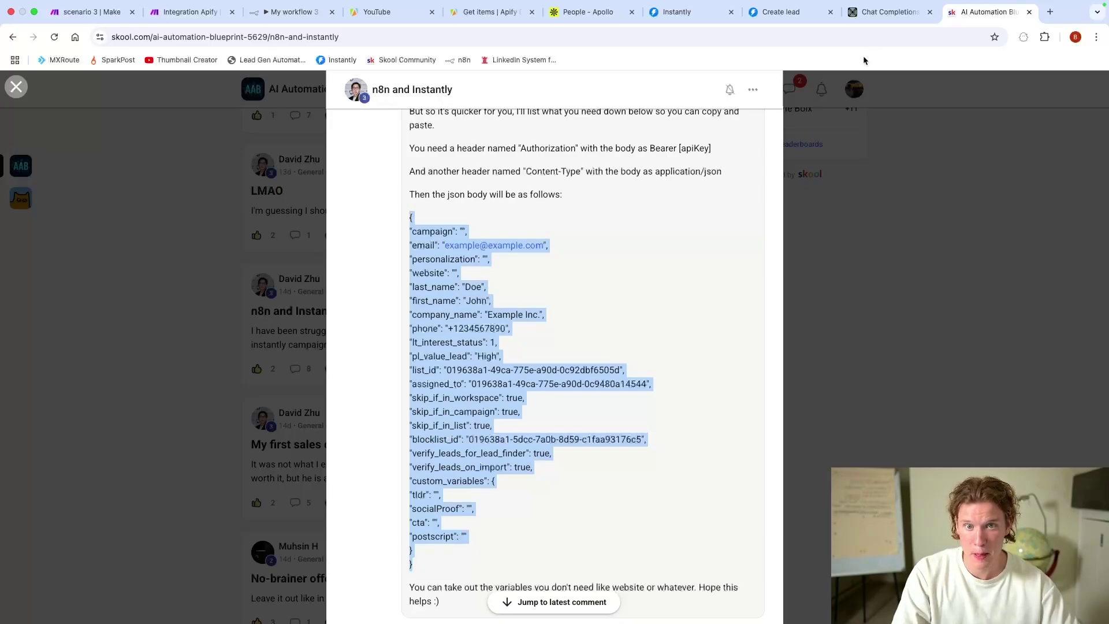
left_click(292, 12)
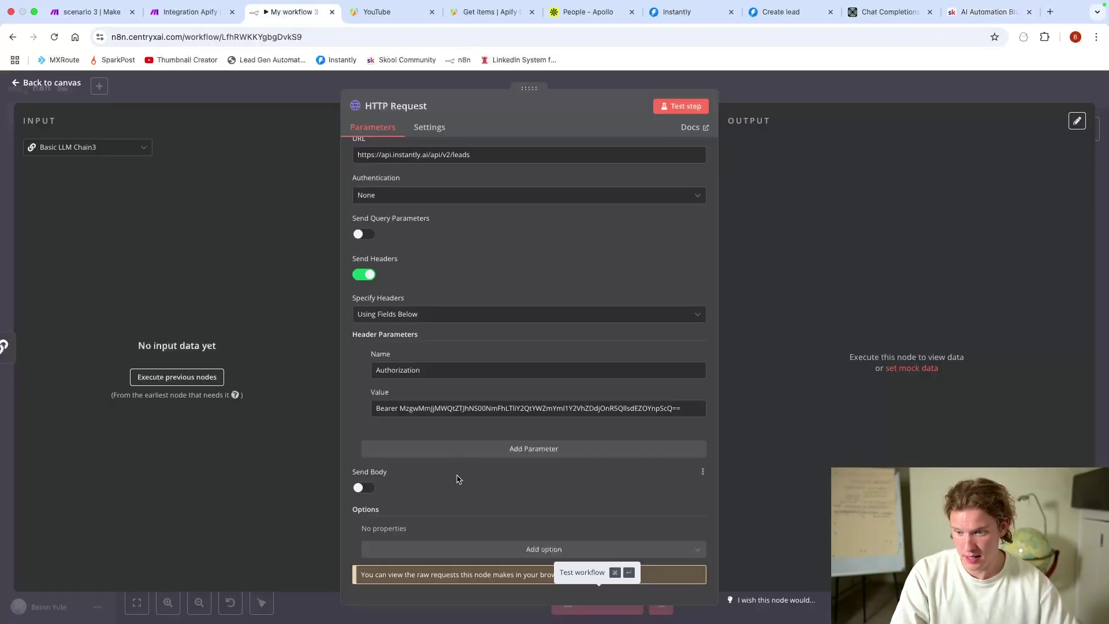
Step: Turn on Send Body, specify it 'Using JSON', and paste the sample lead JSON
scroll(457, 477, "up", 2)
scroll(460, 465, "down", 2)
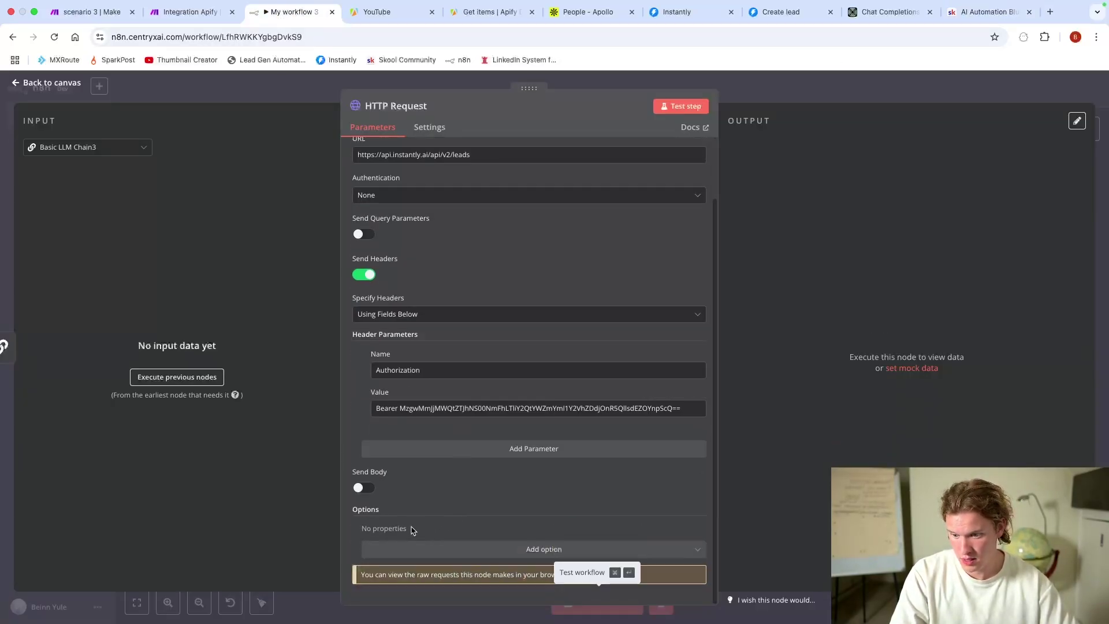
left_click(364, 488)
scroll(439, 462, "down", 3)
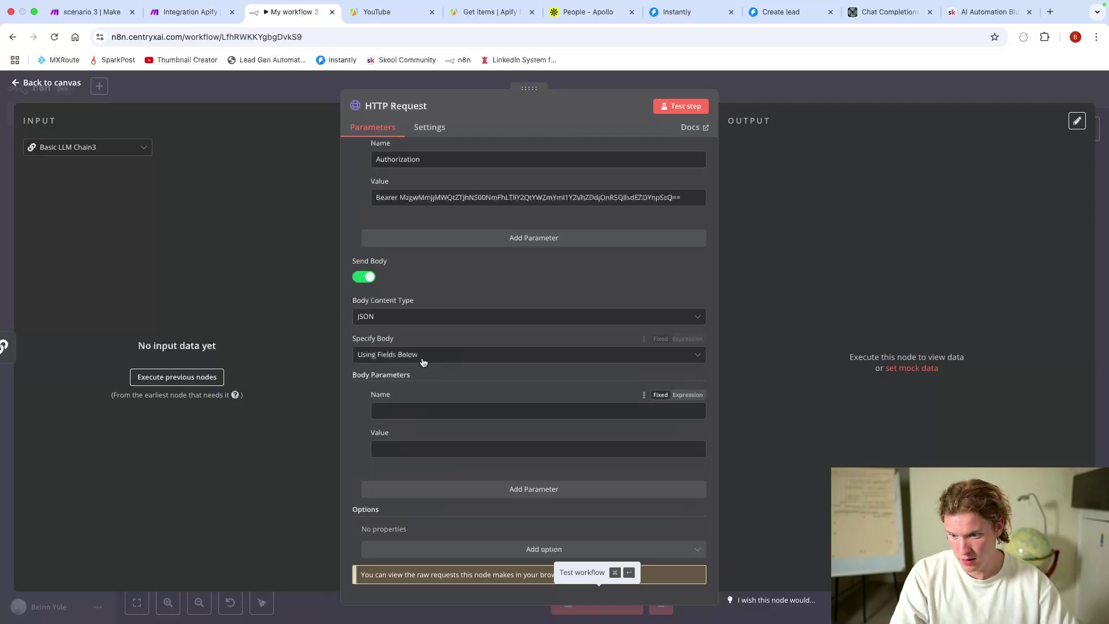
left_click(424, 354)
left_click(406, 402)
left_click(383, 465)
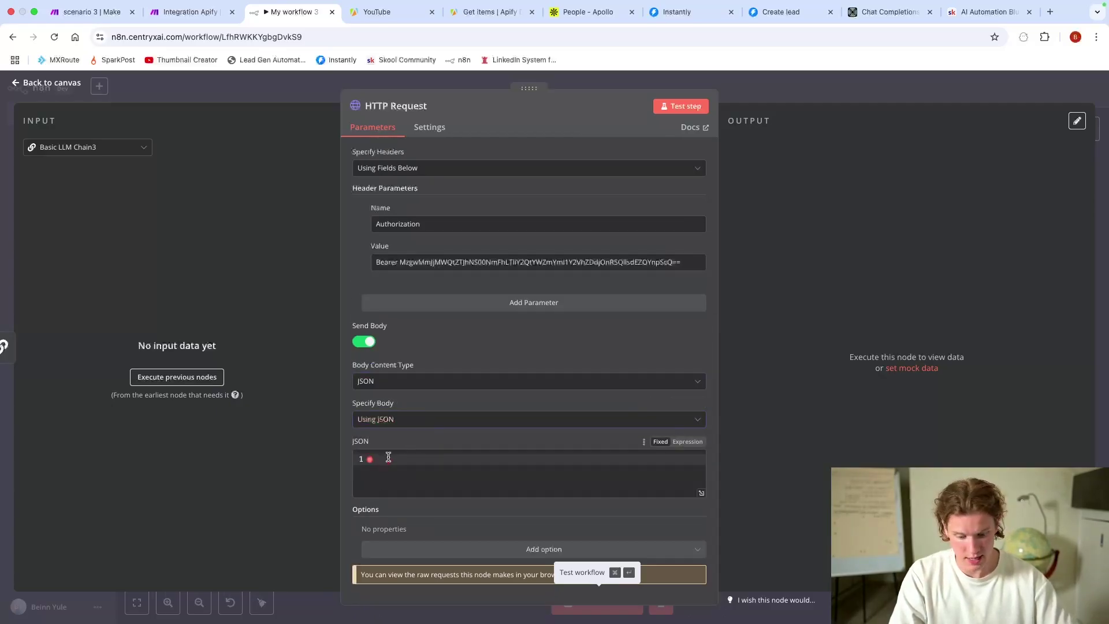
key("super+v")
Step: Place the caret inside the campaign value's quotes, then open a new browser tab
scroll(493, 454, "up", 5)
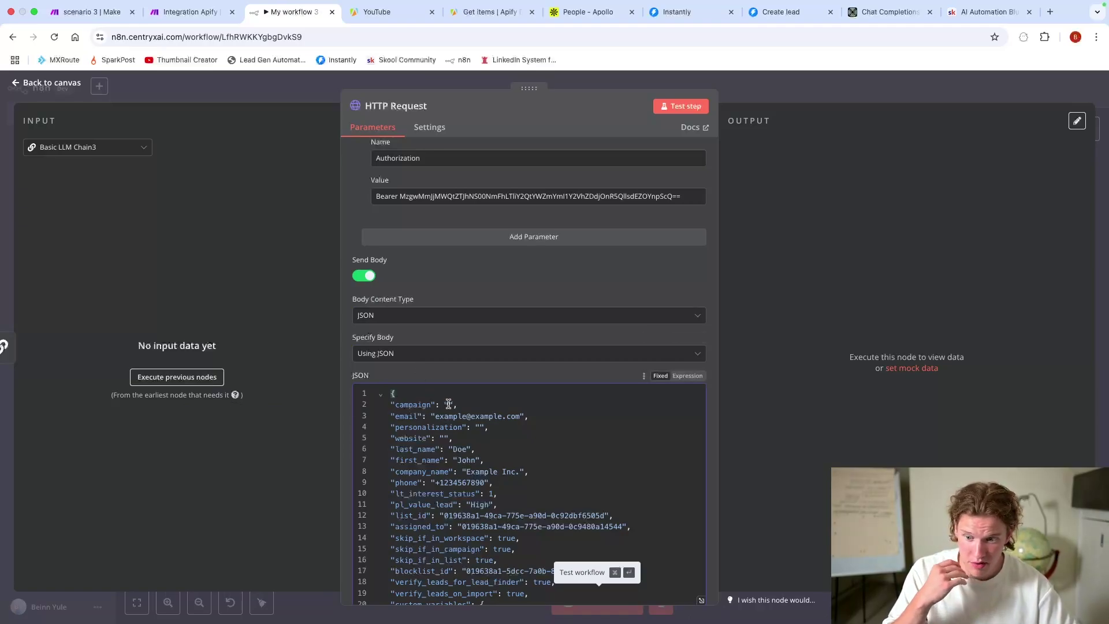
left_click(650, 401)
key("Left")
key("Left")
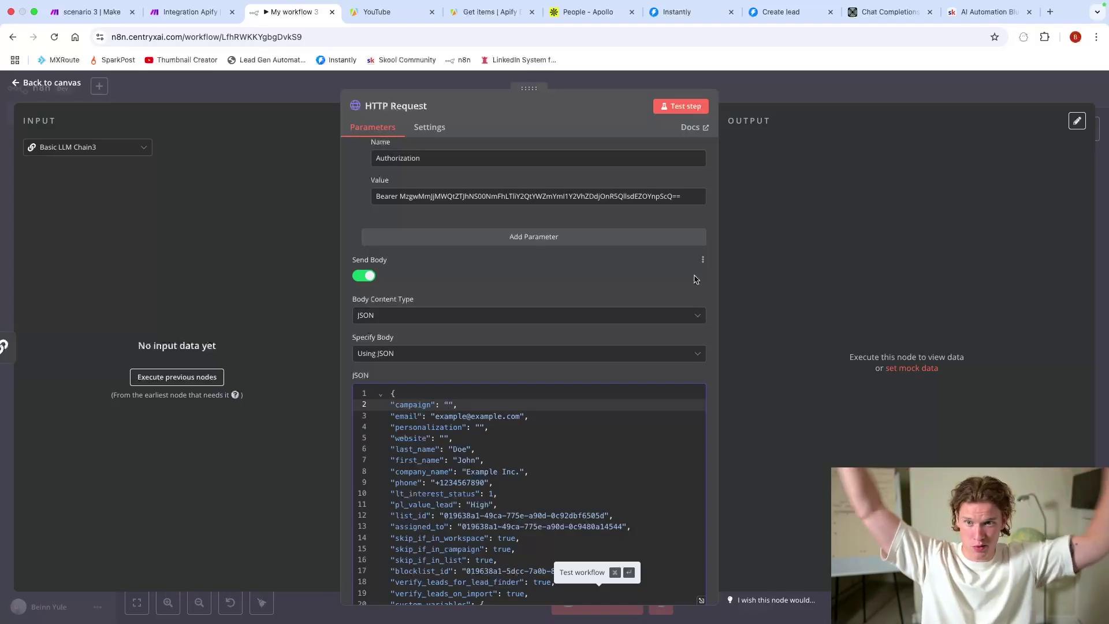
left_click(1049, 12)
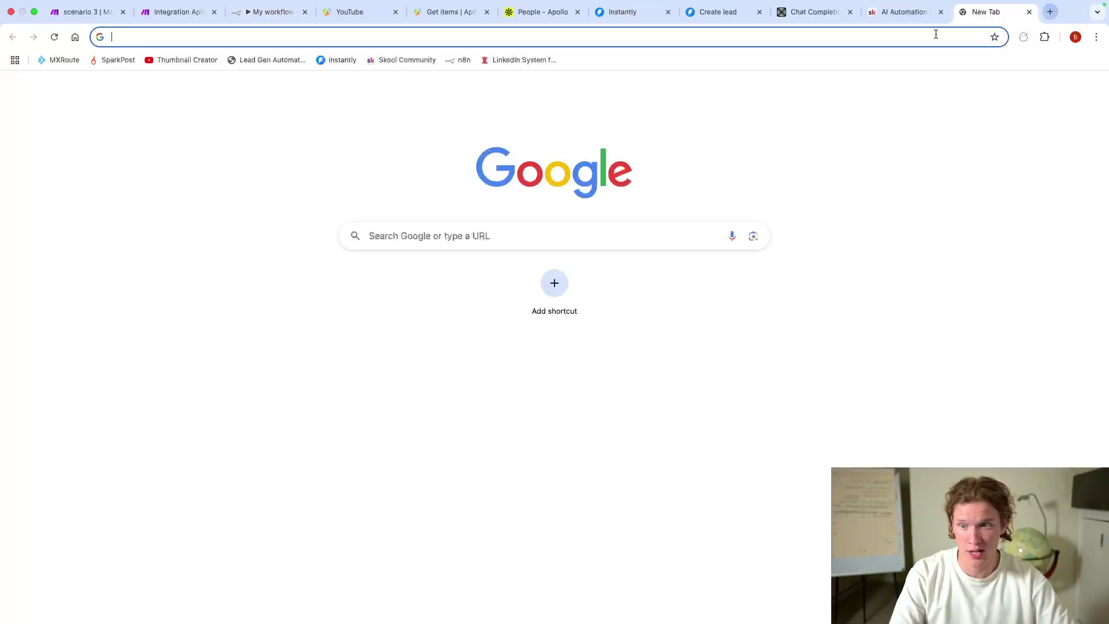
Step: Load the Lead Automation Dashboard, check its Instantly Campaign ID field, then return to n8n
left_click(274, 60)
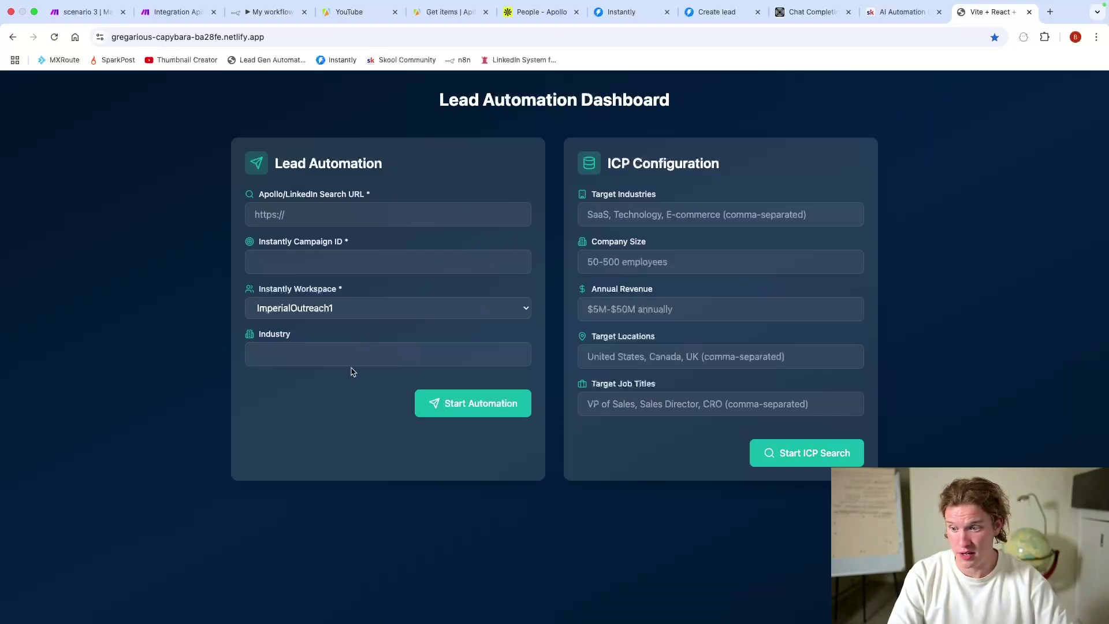
left_click(335, 265)
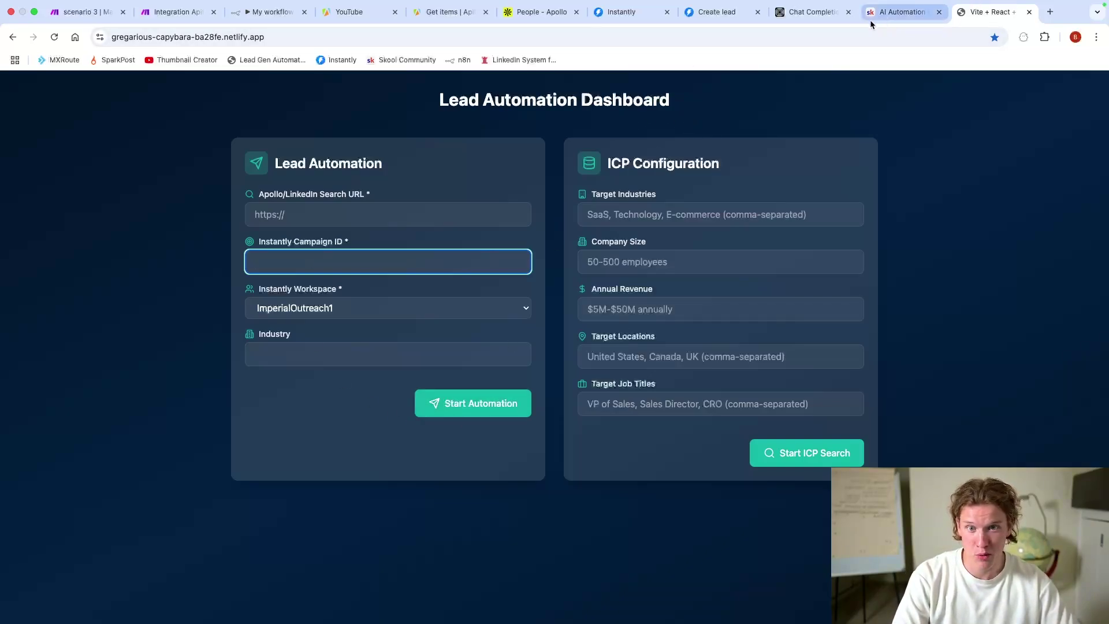
left_click(283, 13)
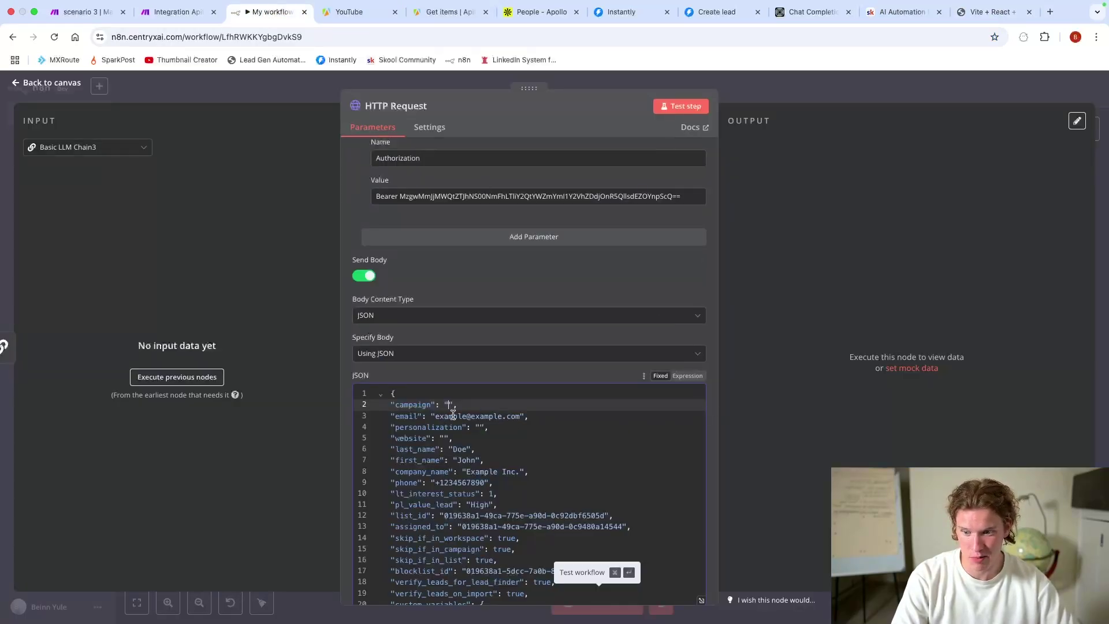
Step: Reopen the HTTP Request node and expand its JSON body in the full-size editor
scroll(452, 415, "down", 3)
scroll(492, 477, "up", 2)
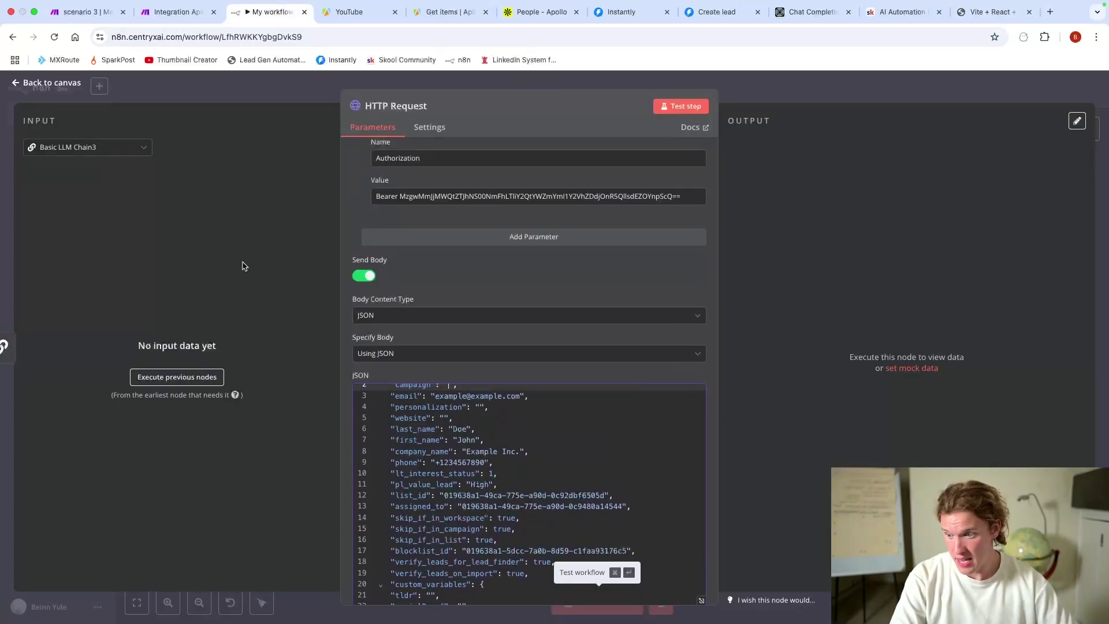
left_click(185, 90)
scroll(312, 382, "down", 2)
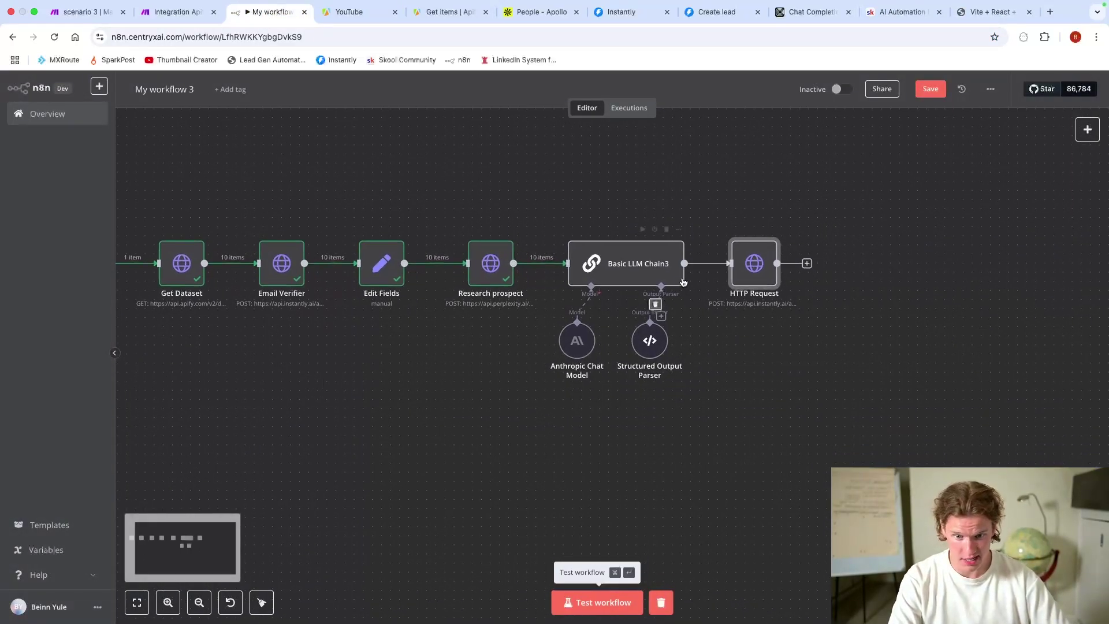
double_click(734, 267)
scroll(502, 445, "down", 6)
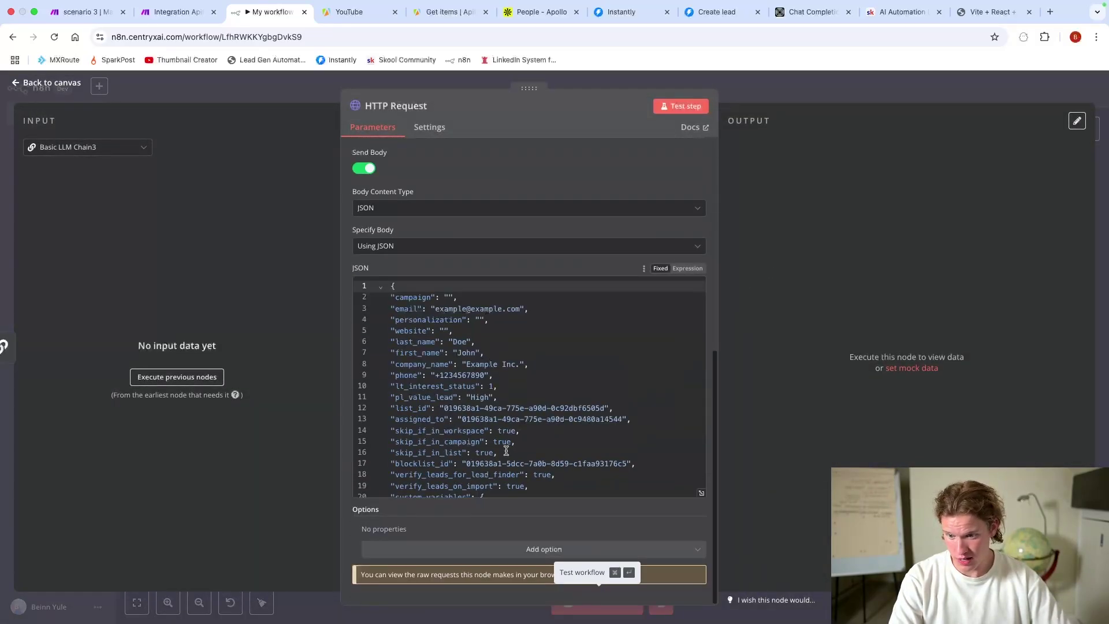
left_click(701, 492)
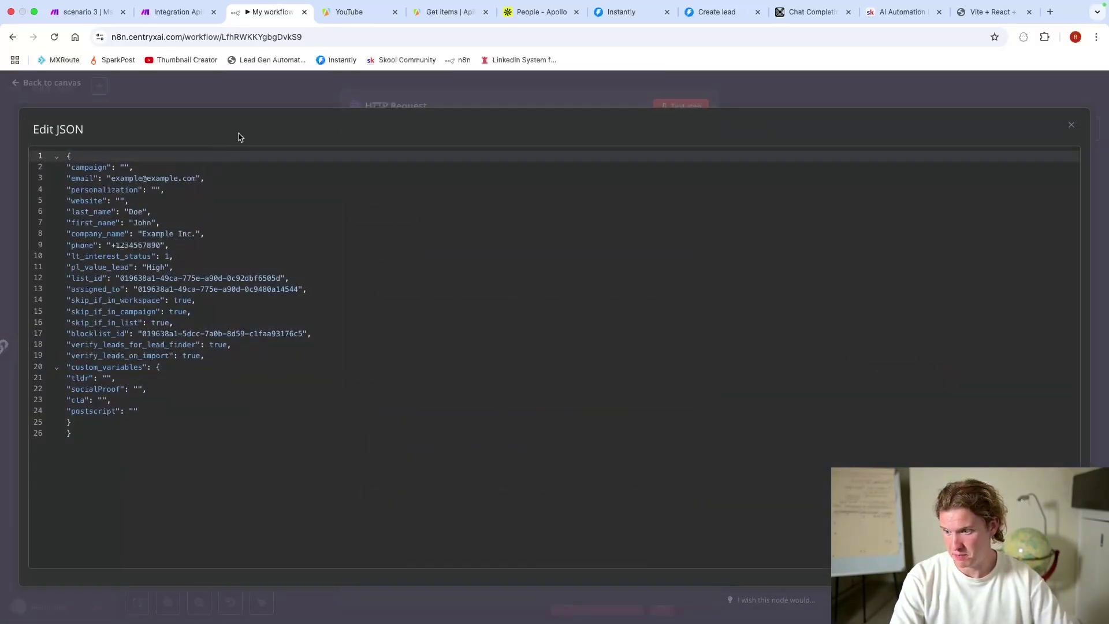
Step: Delete the tldr, socialProof and cta custom variables from the JSON body
left_click_drag(92, 378, 83, 379)
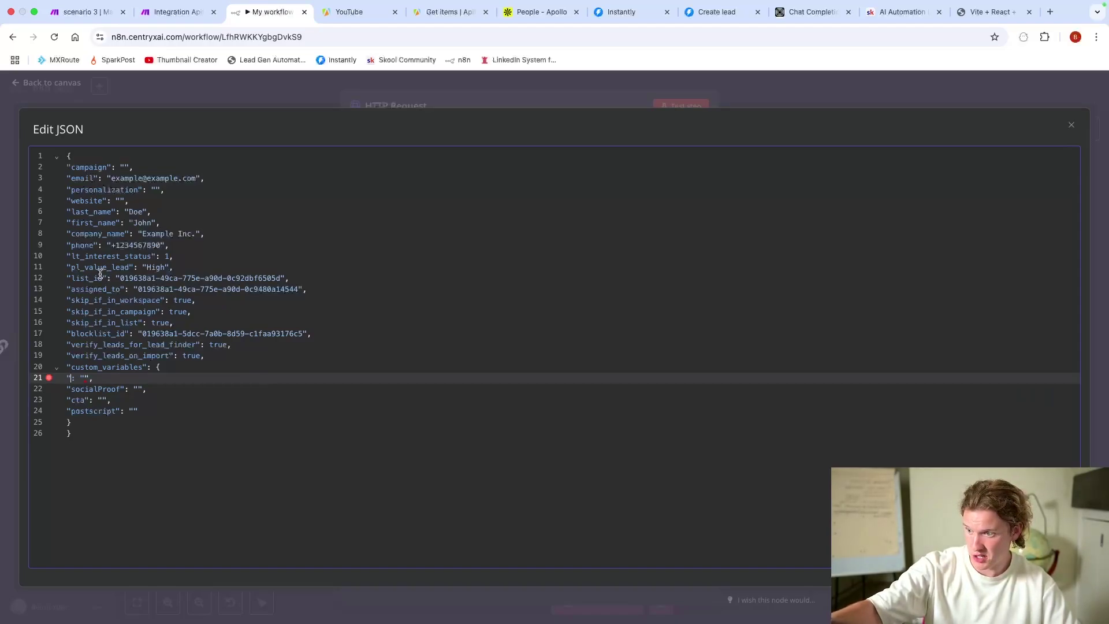
left_click_drag(71, 187, 90, 188)
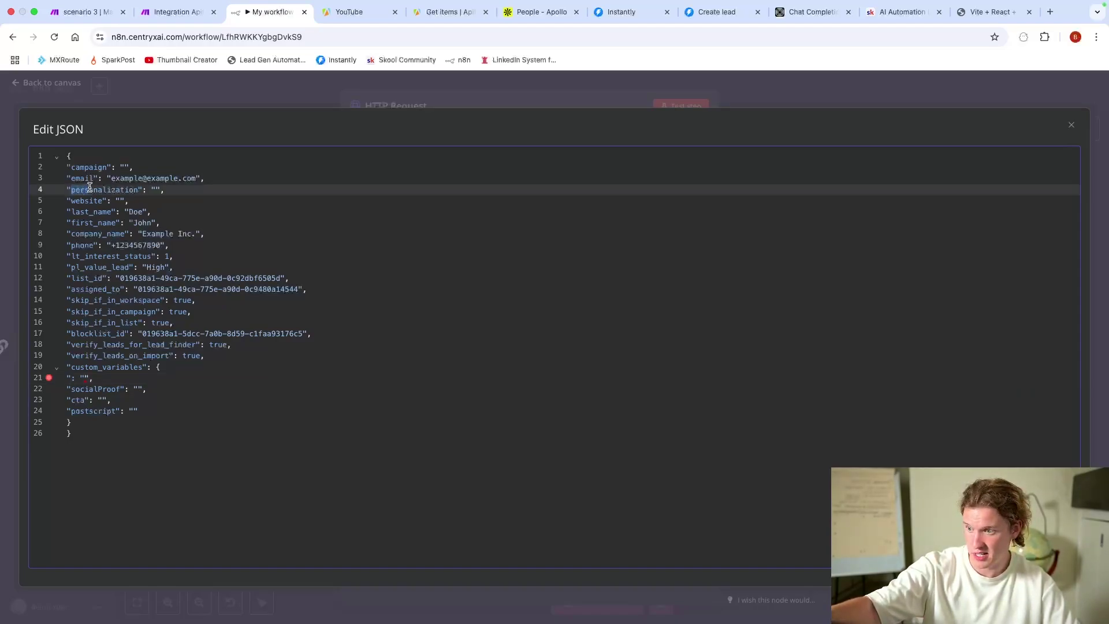
left_click(153, 187)
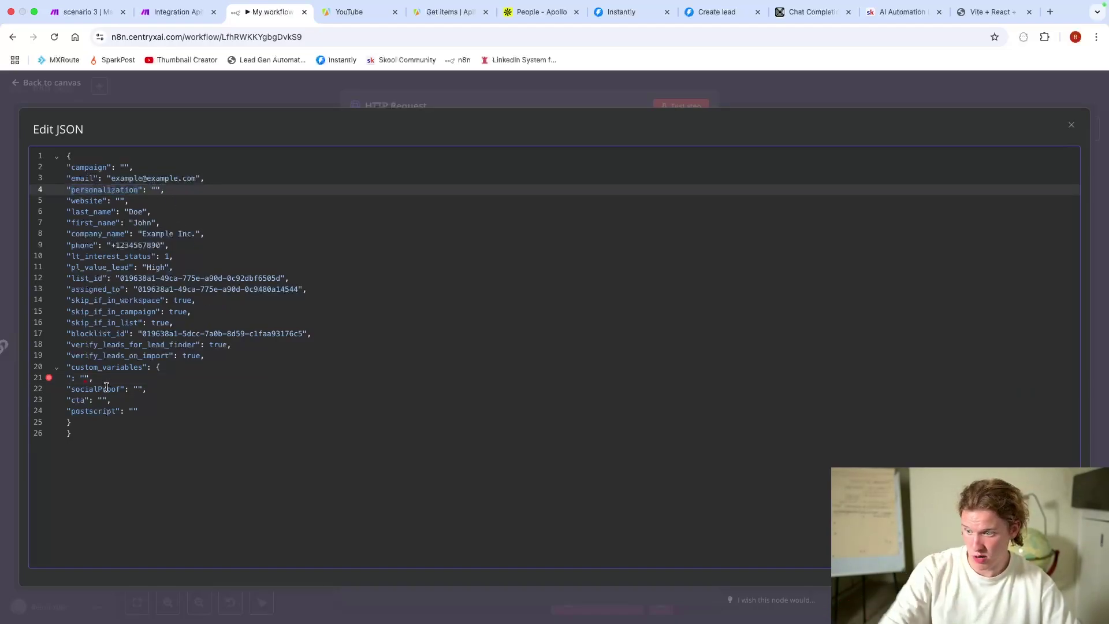
left_click(71, 377)
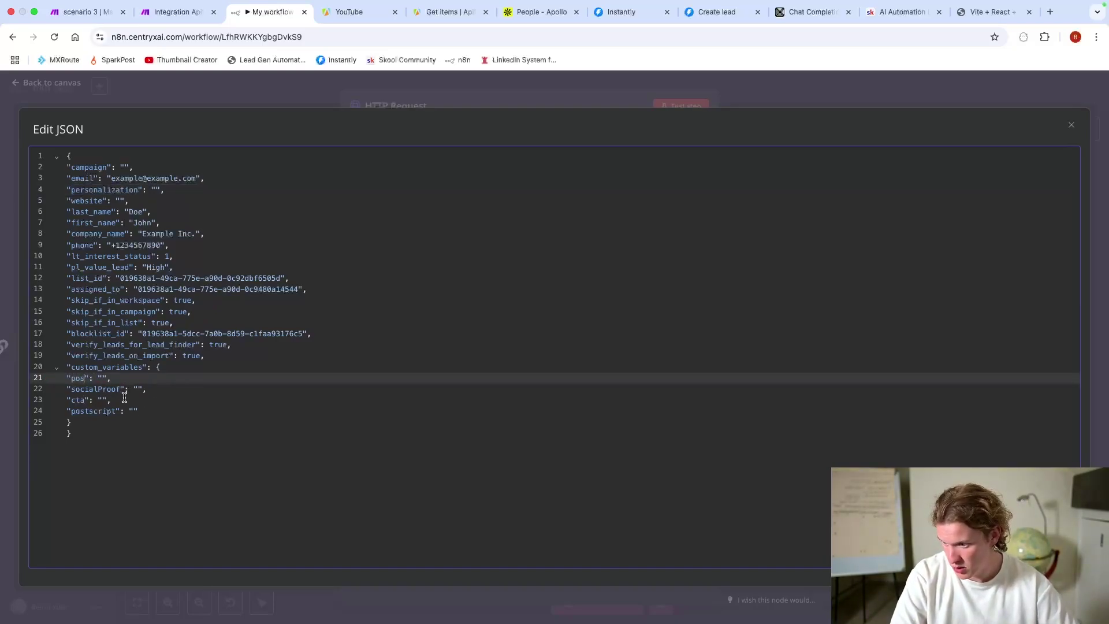
left_click_drag(124, 397, 59, 383)
key("BackSpace")
key("BackSpace")
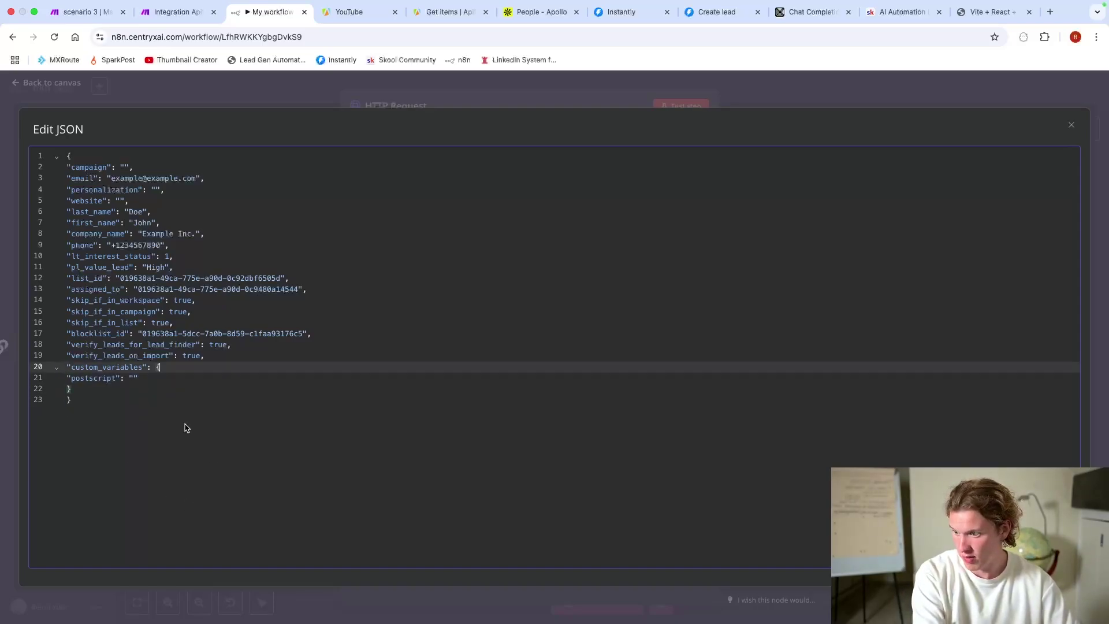
Step: Add a "followUp": "" entry after the postscript line
left_click(167, 376)
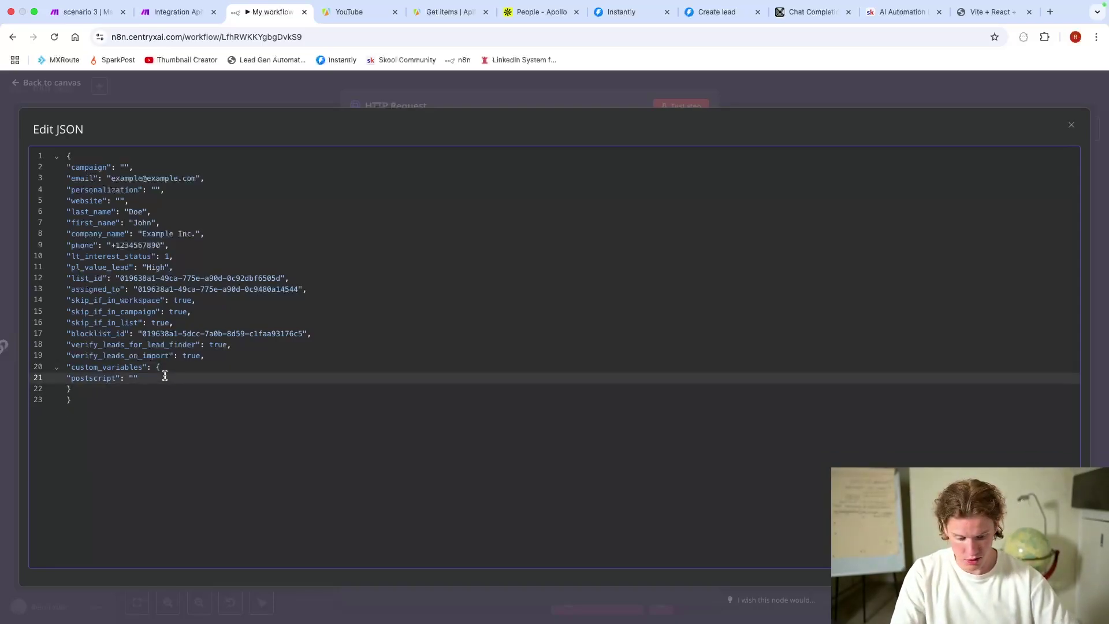
type(",")
key("Return")
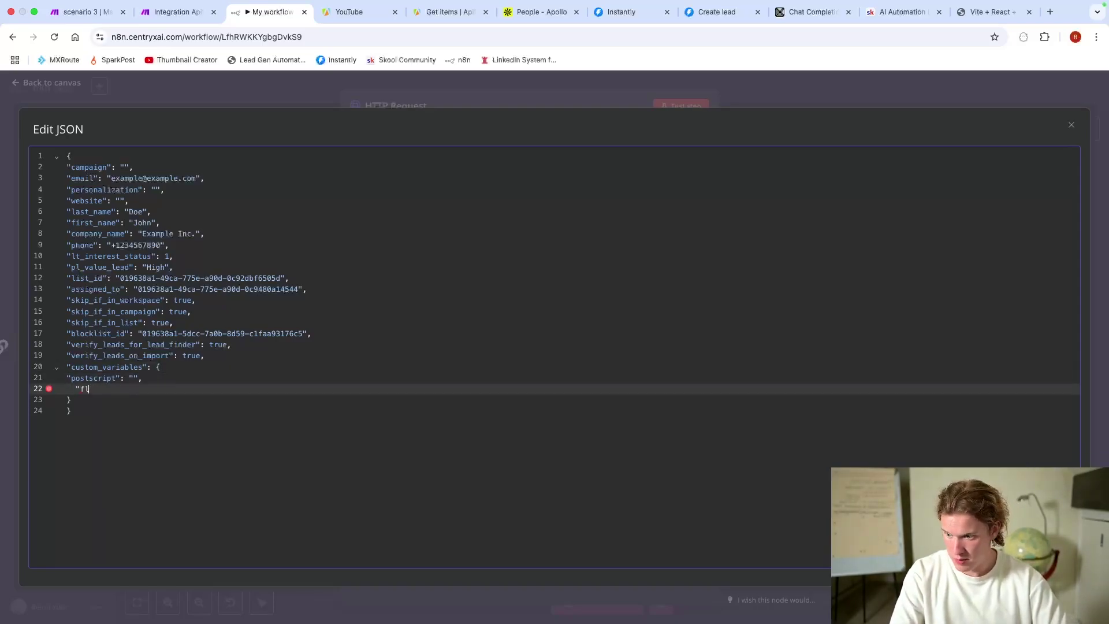
type("\"followUp")
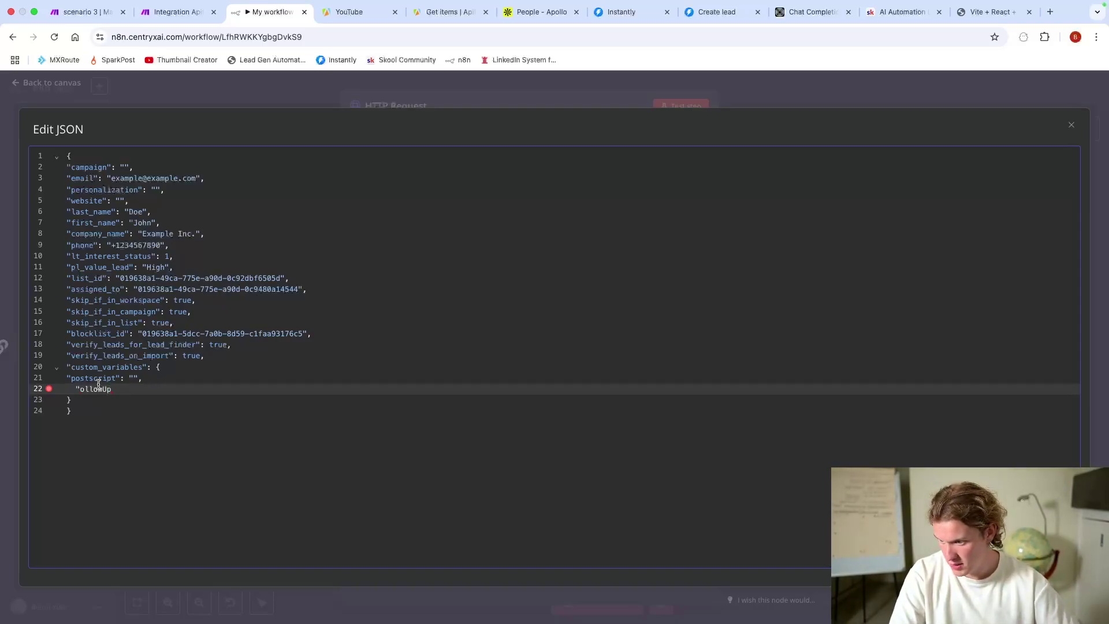
key("End")
type("\": \"\",")
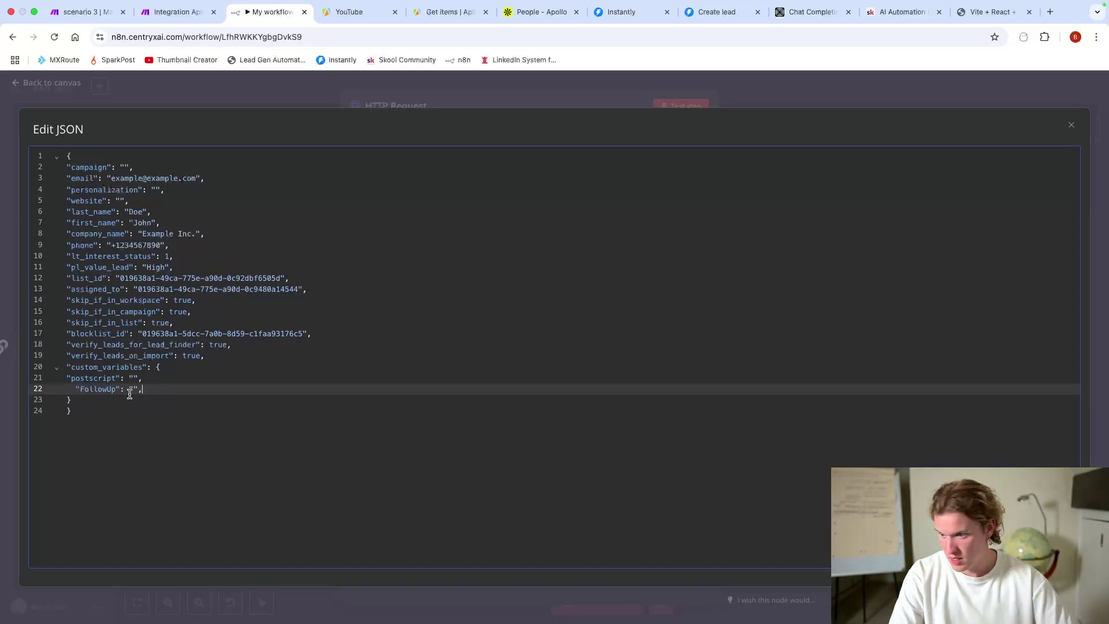
key("Return")
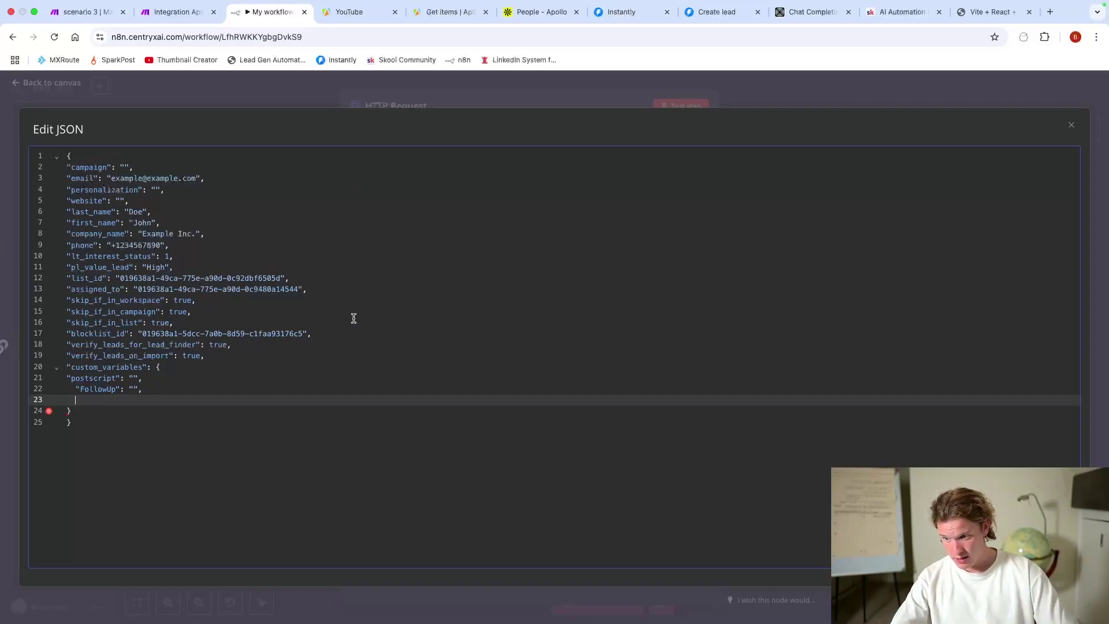
Step: Close the JSON editor and node settings, then switch to the Make scenario
left_click(409, 97)
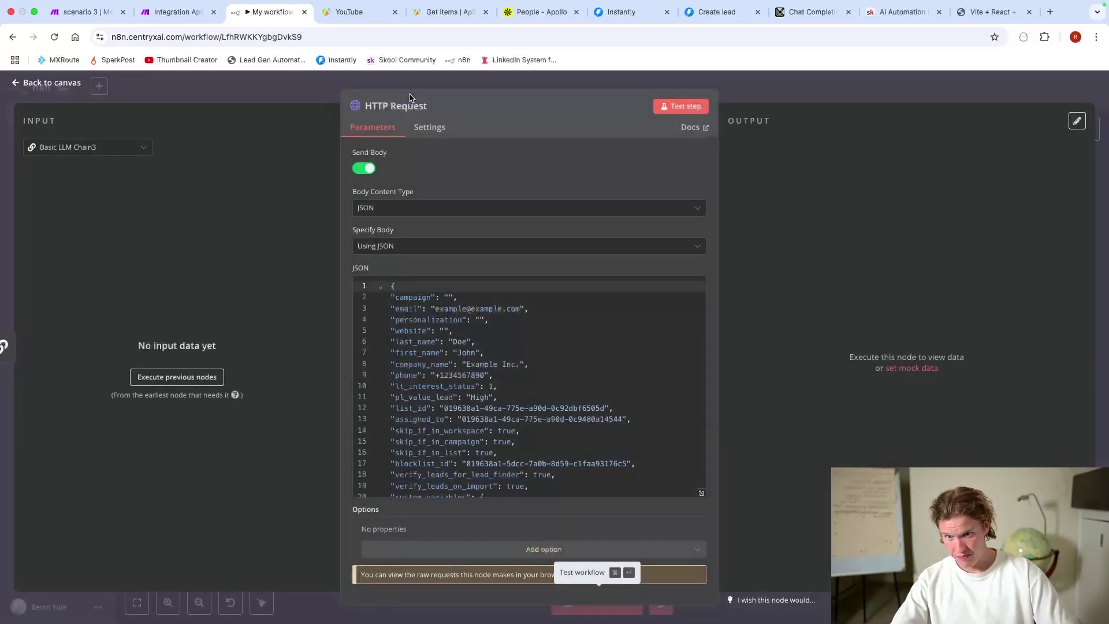
left_click(283, 101)
scroll(416, 248, "left", 5)
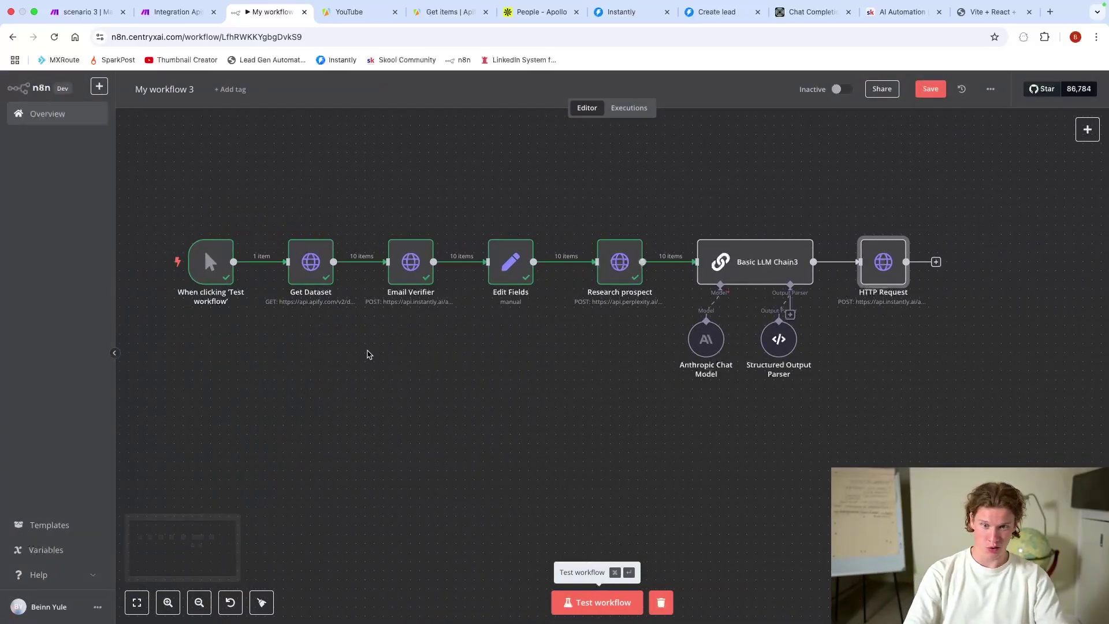
scroll(523, 347, "up", 1)
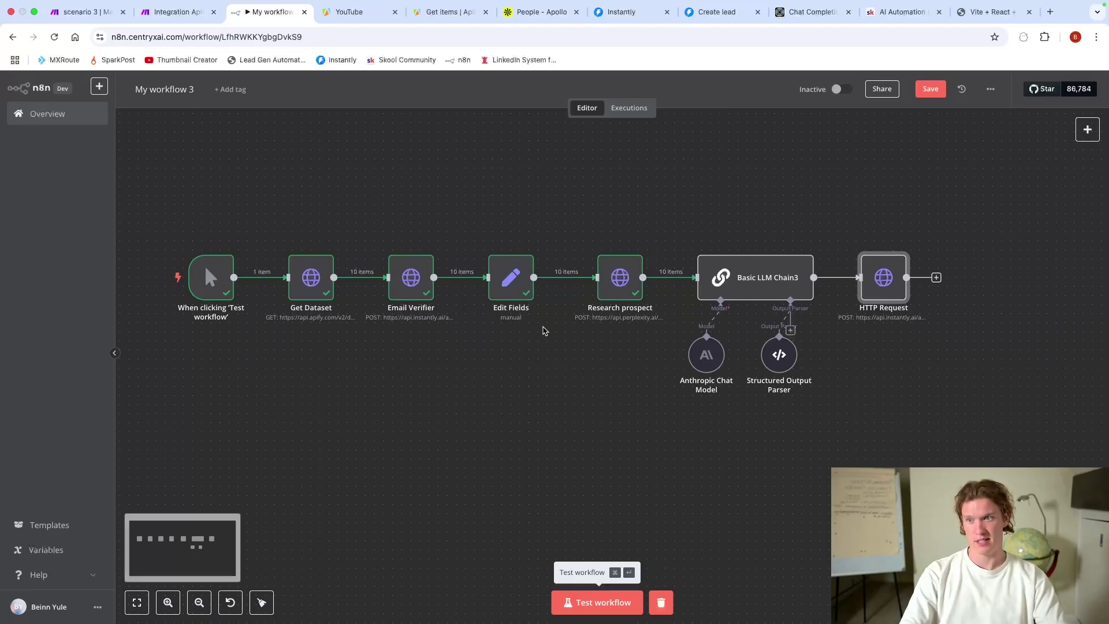
left_click(163, 29)
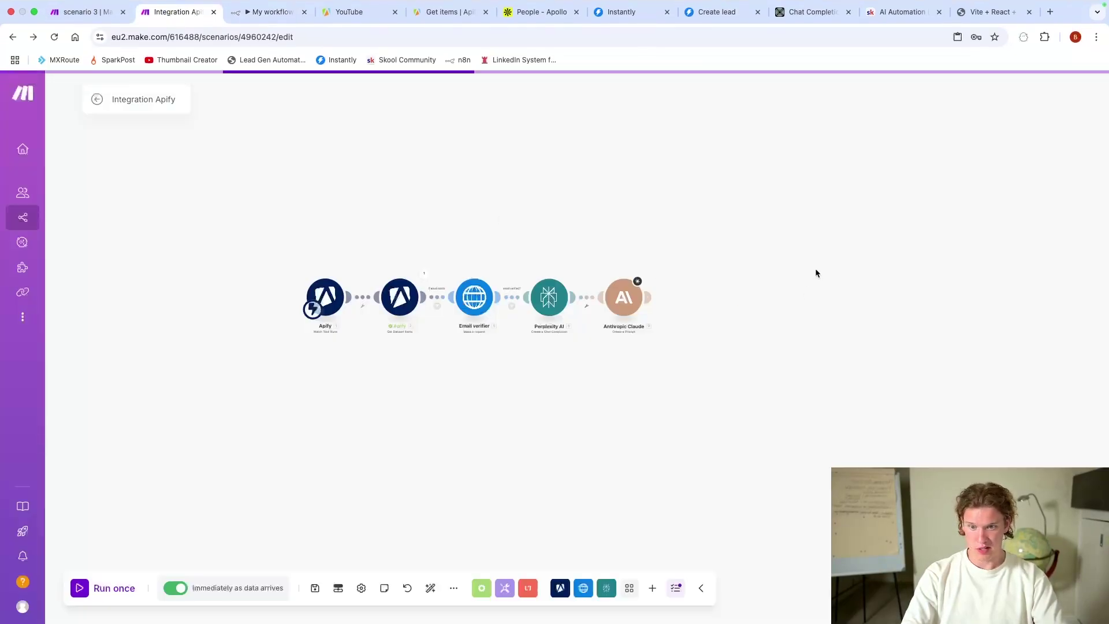
left_click_drag(672, 398, 682, 420)
scroll(683, 417, "up", 1)
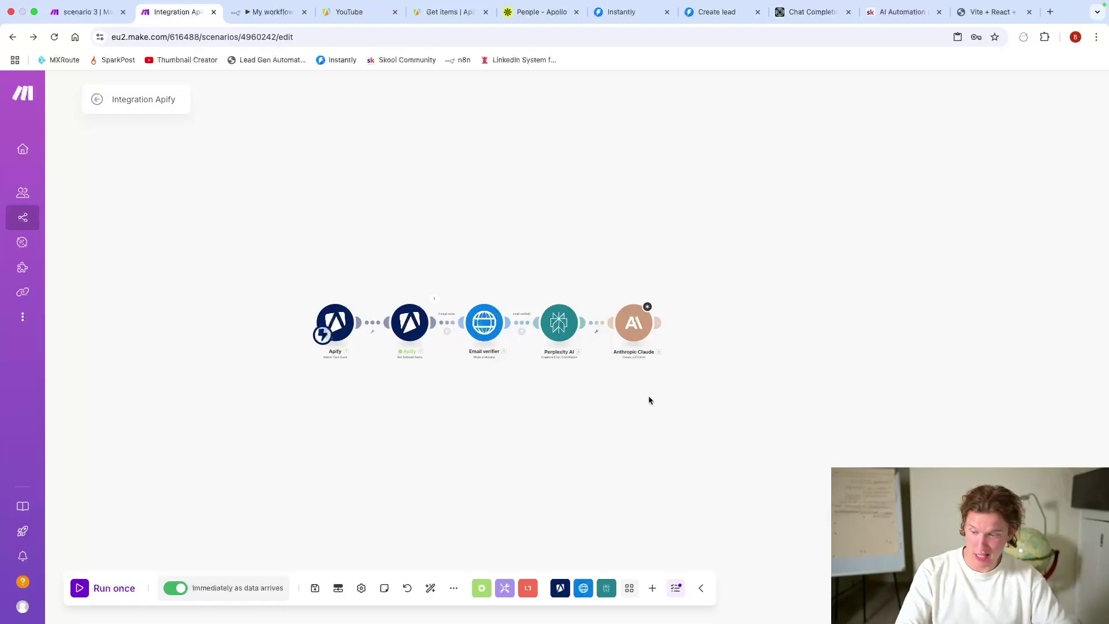
scroll(691, 349, "down", 1)
scroll(690, 350, "up", 3)
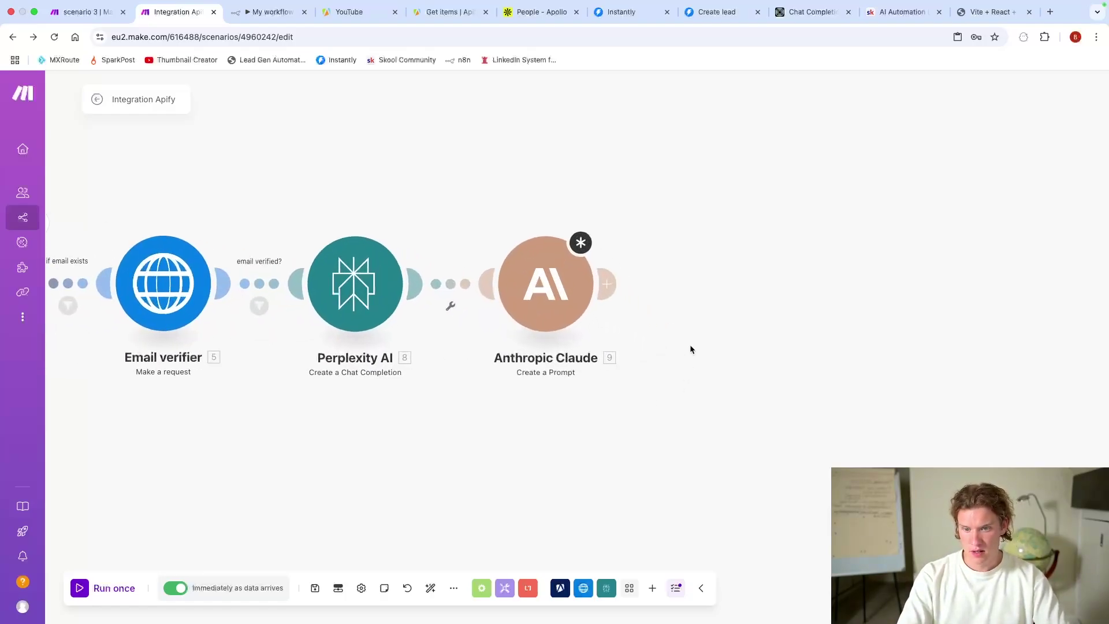
scroll(954, 387, "down", 2)
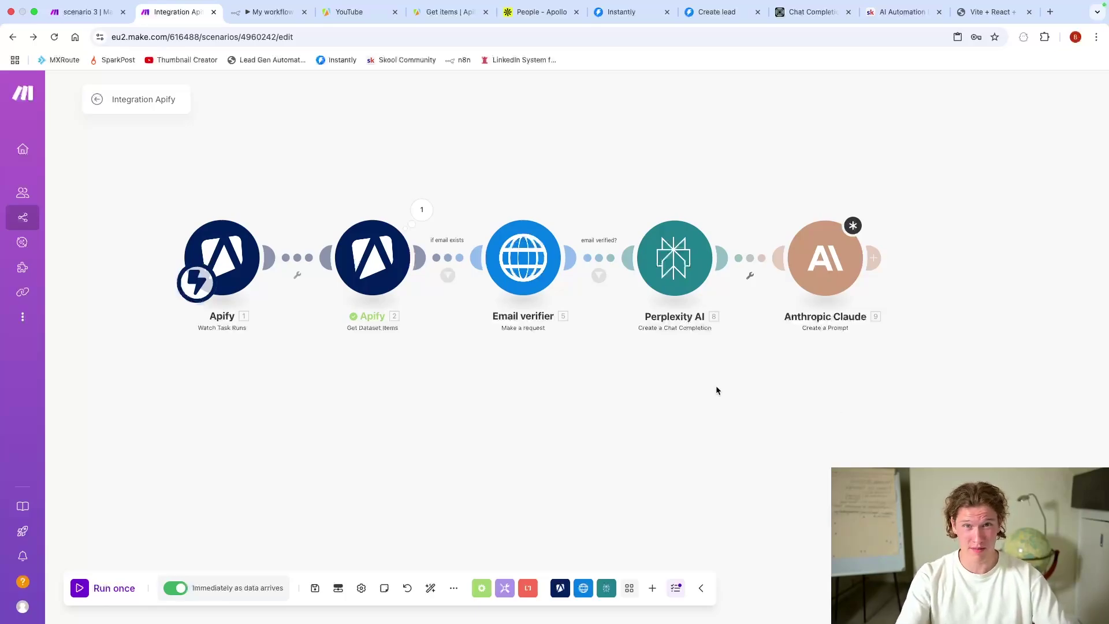
scroll(679, 413, "right", 1)
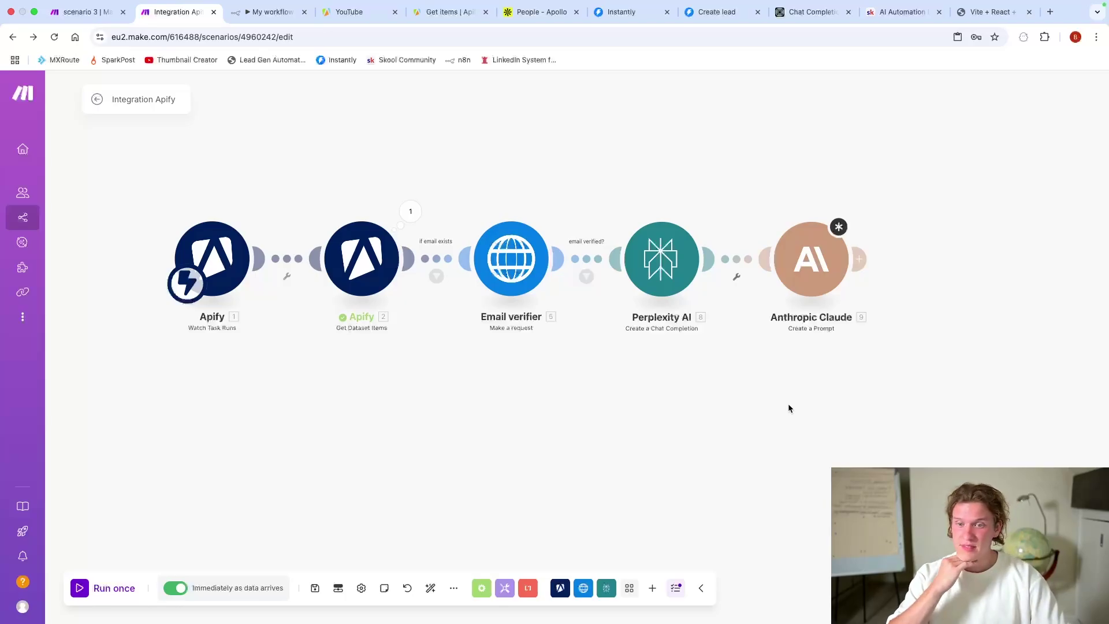
Step: Review the Anthropic Claude module's settings, then close them
left_click(811, 260)
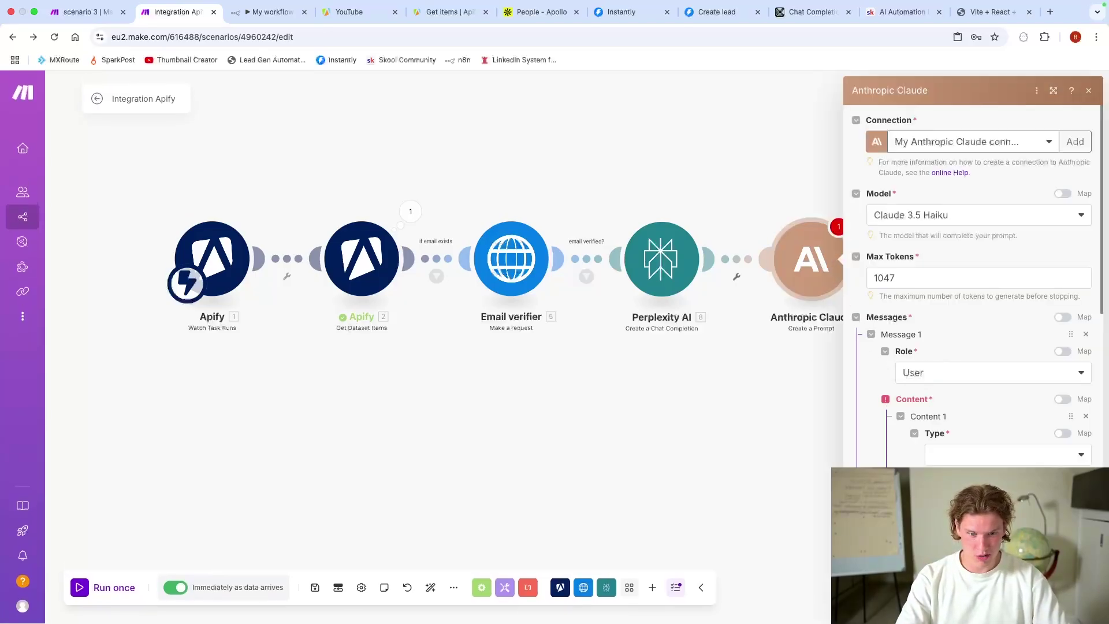
scroll(1011, 454, "down", 10)
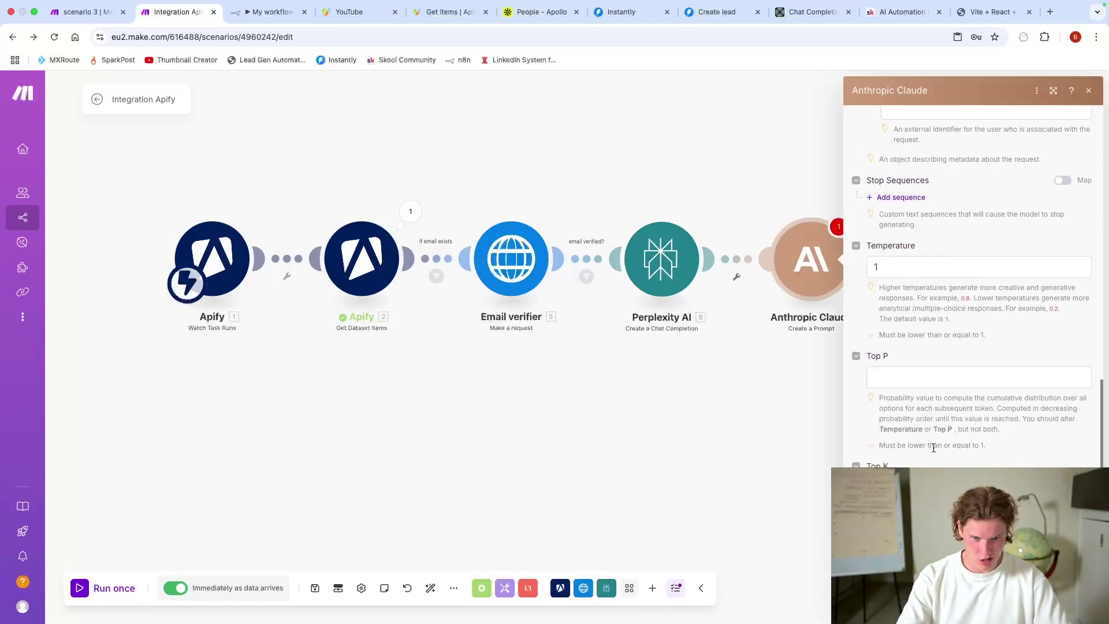
left_click(760, 455)
scroll(887, 400, "right", 10)
Step: Add a Parse JSON module after Claude, mapping Claude's Text Response into JSON string
left_click(420, 278)
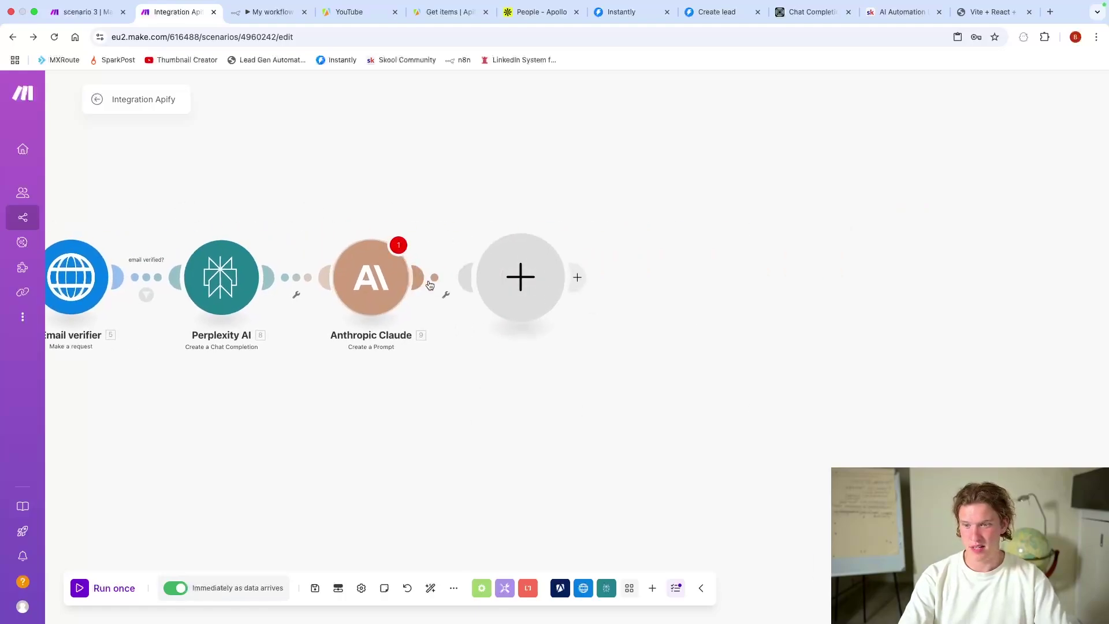
type("json")
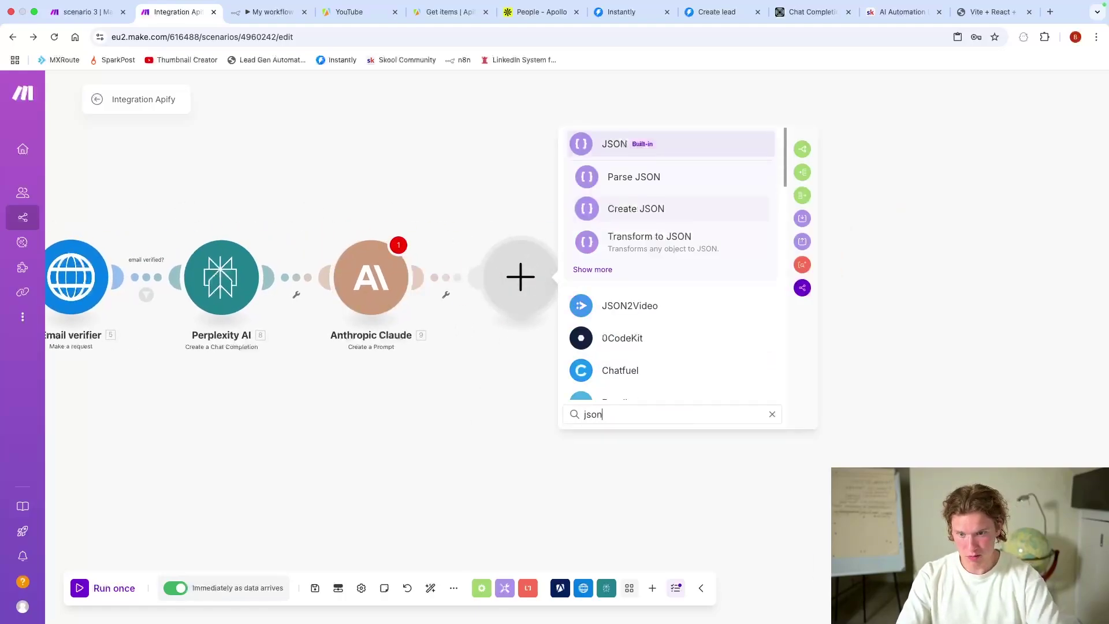
left_click(646, 169)
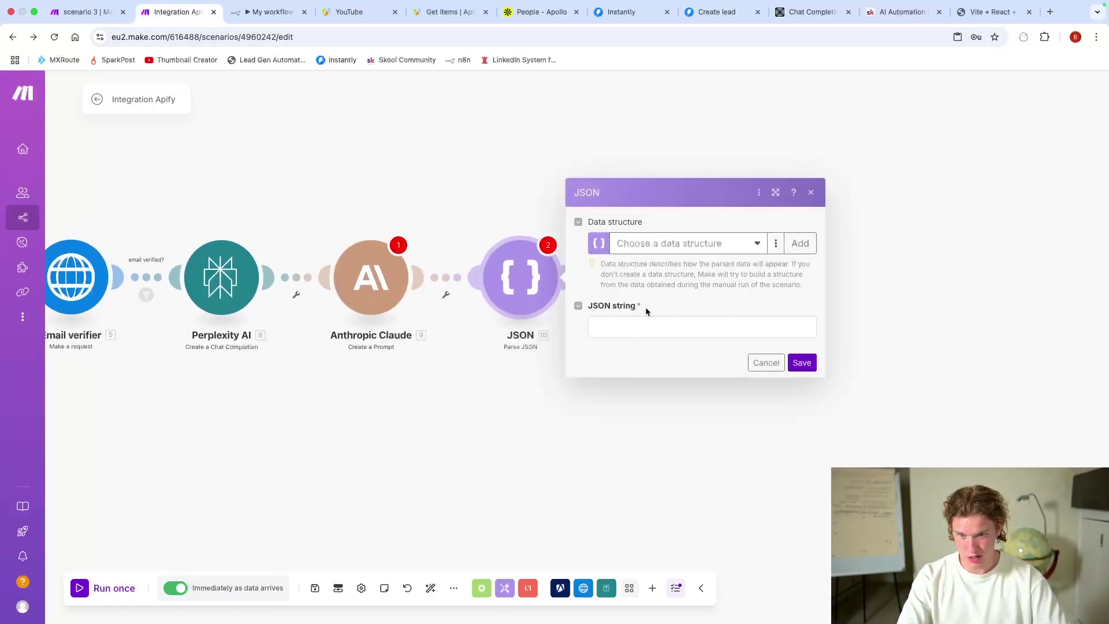
left_click(674, 328)
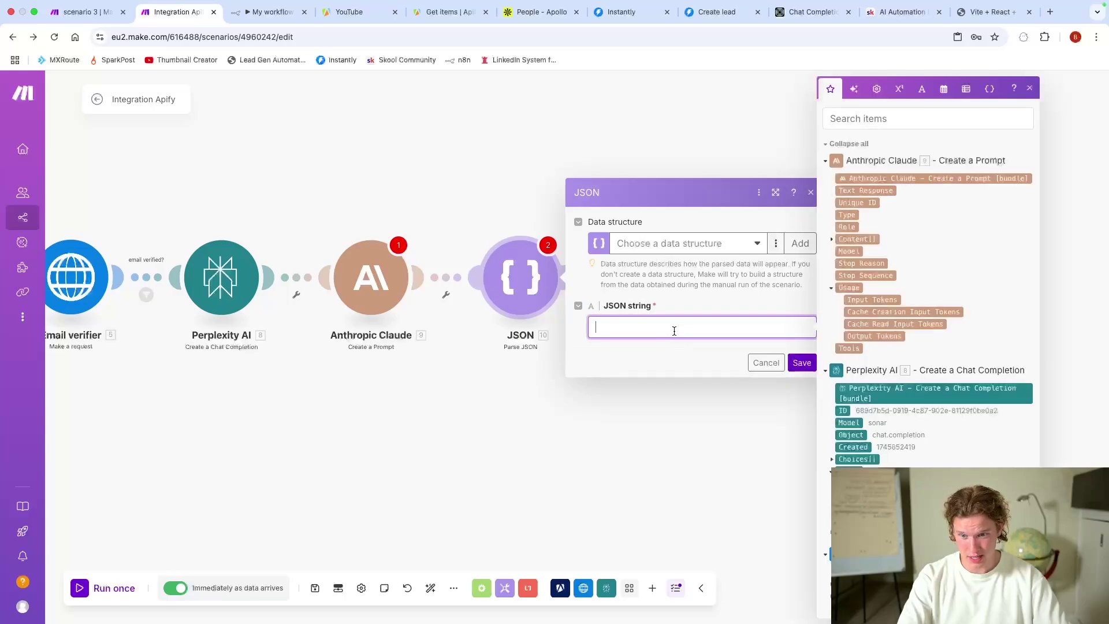
left_click(865, 190)
left_click(802, 362)
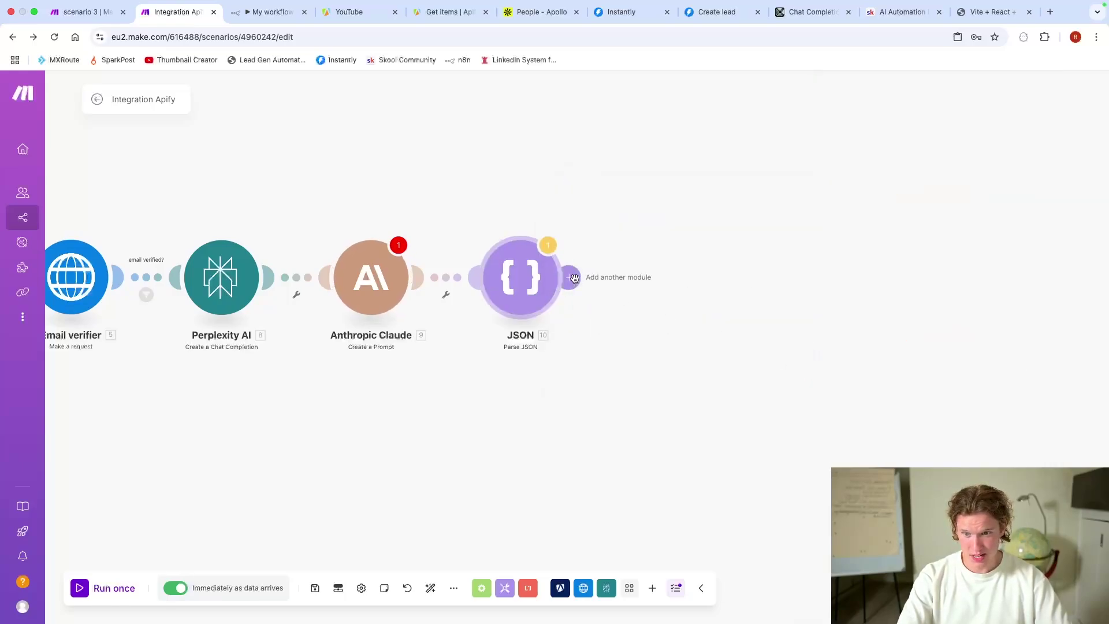
left_click(614, 279)
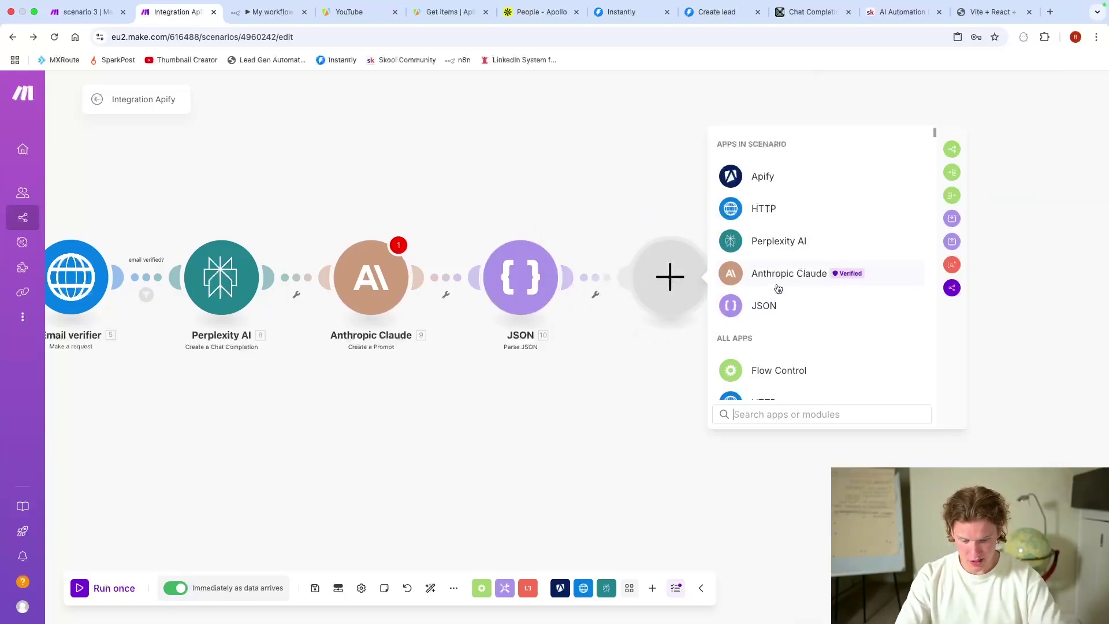
Step: Add Instantly's 'Add a Lead to a Campaign' module after the JSON module
type("instantl")
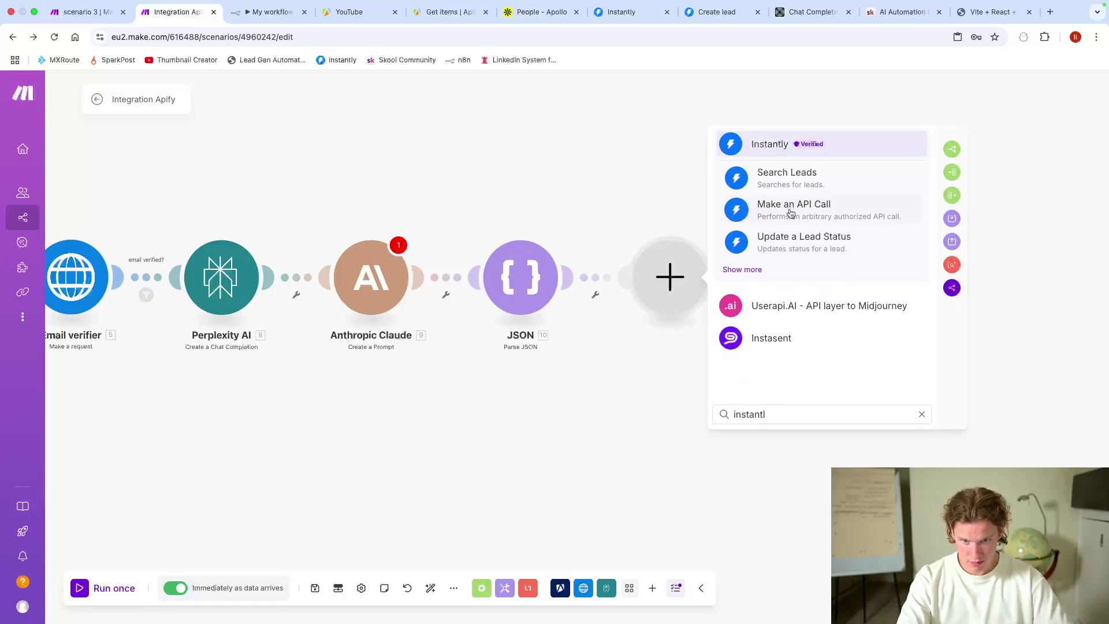
left_click(738, 269)
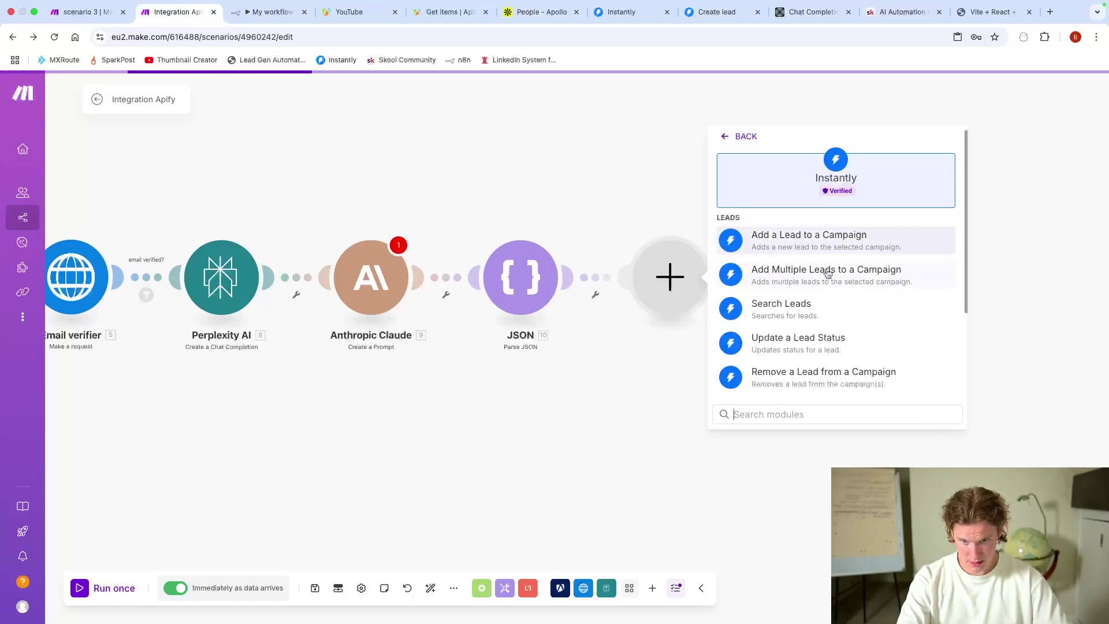
left_click(850, 244)
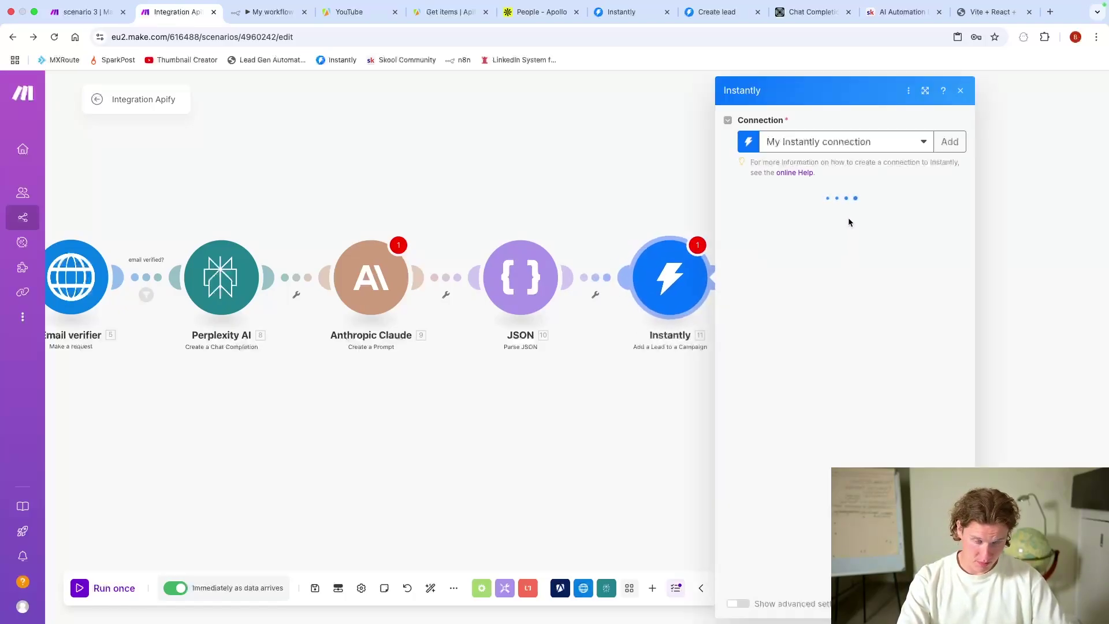
Step: Add a custom variable with the key 'postscript' to the lead
scroll(840, 280, "down", 1)
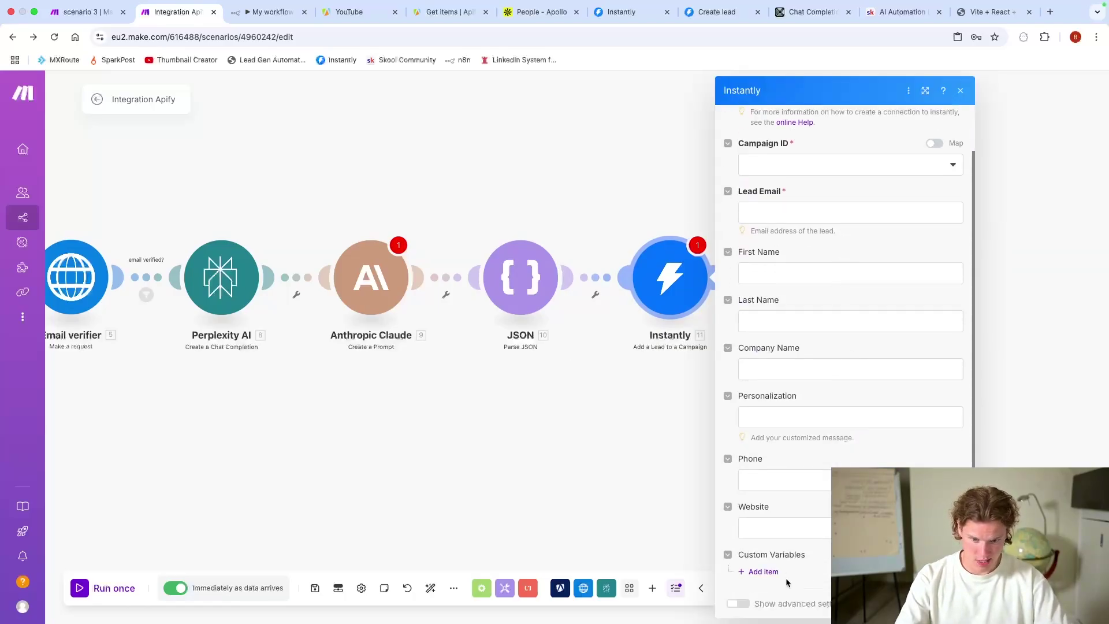
left_click(763, 571)
scroll(809, 525, "down", 3)
left_click(799, 487)
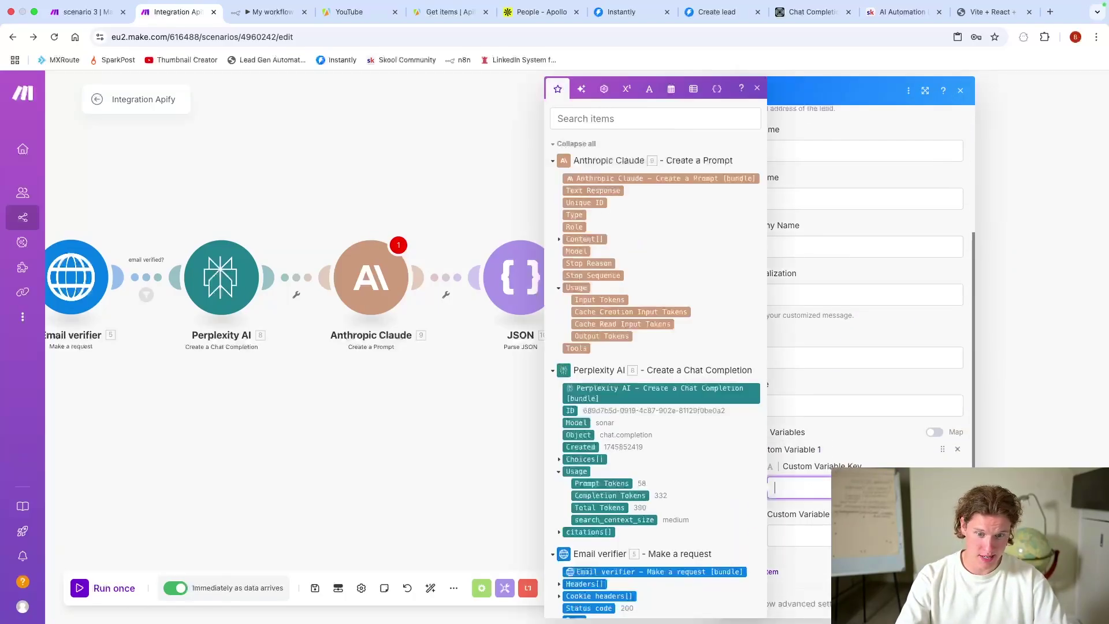
left_click(827, 449)
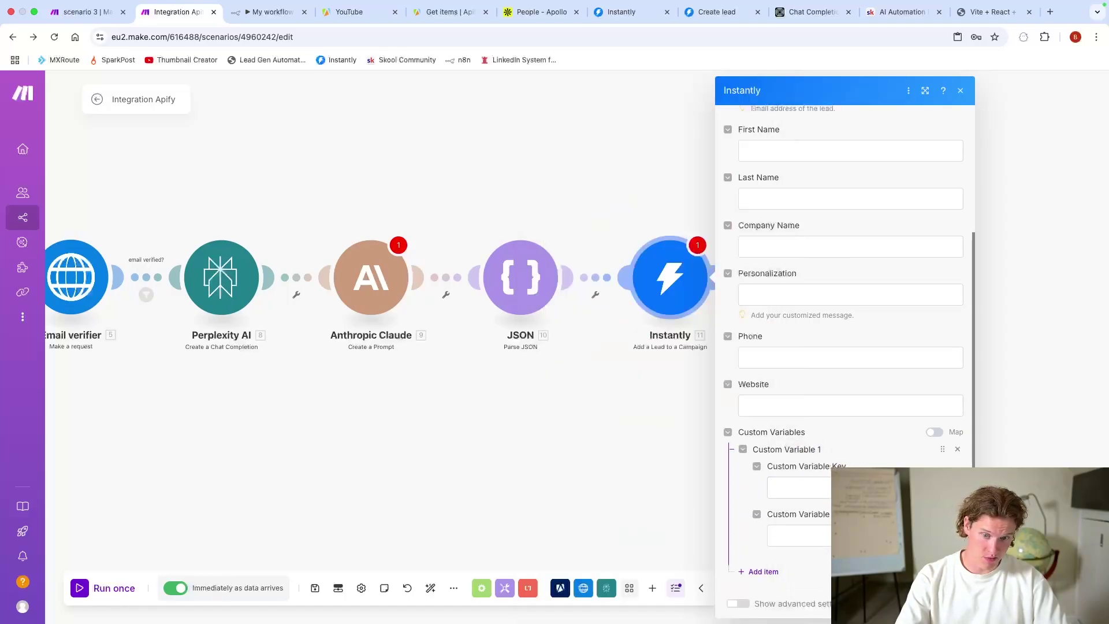
left_click(800, 486)
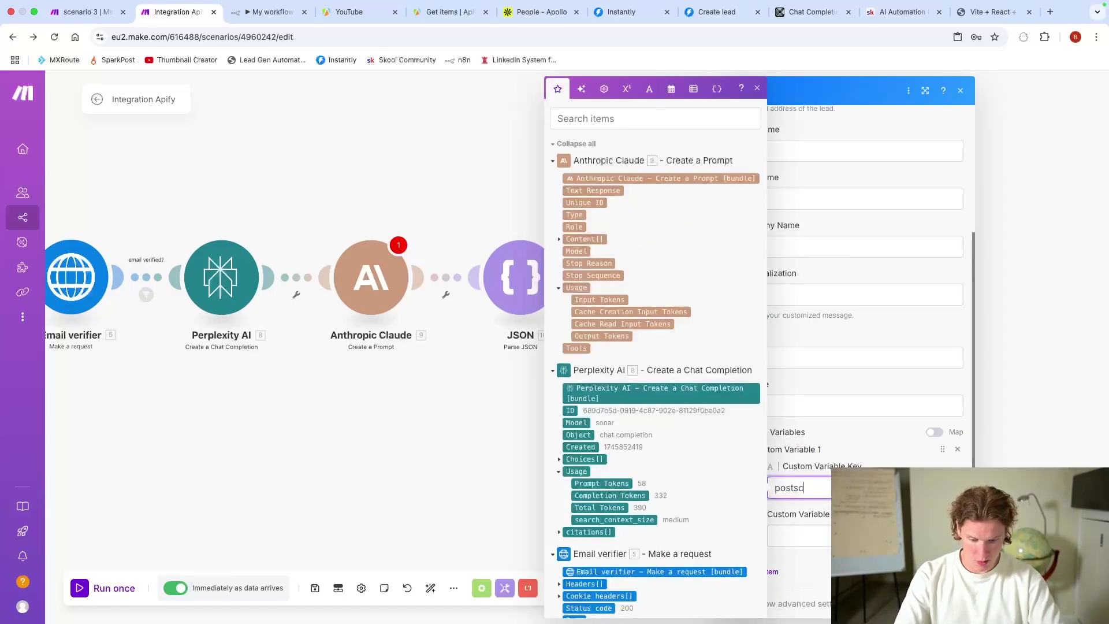
key("Tab")
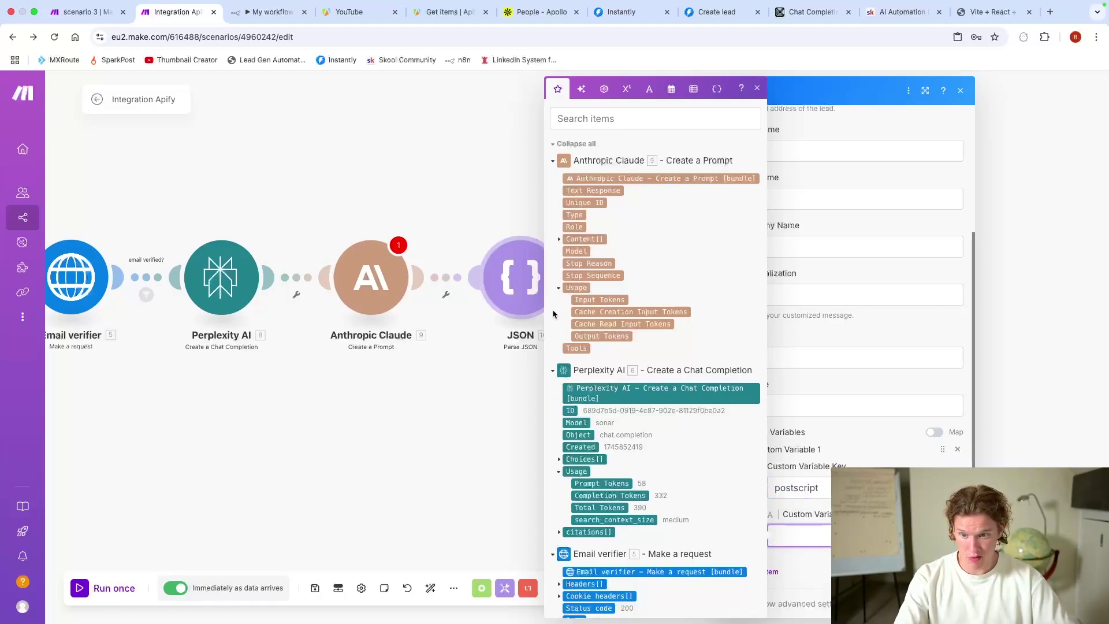
Step: Check the Campaign ID list and lead name fields without changes, then close the module
scroll(691, 404, "down", 10)
scroll(686, 436, "up", 10)
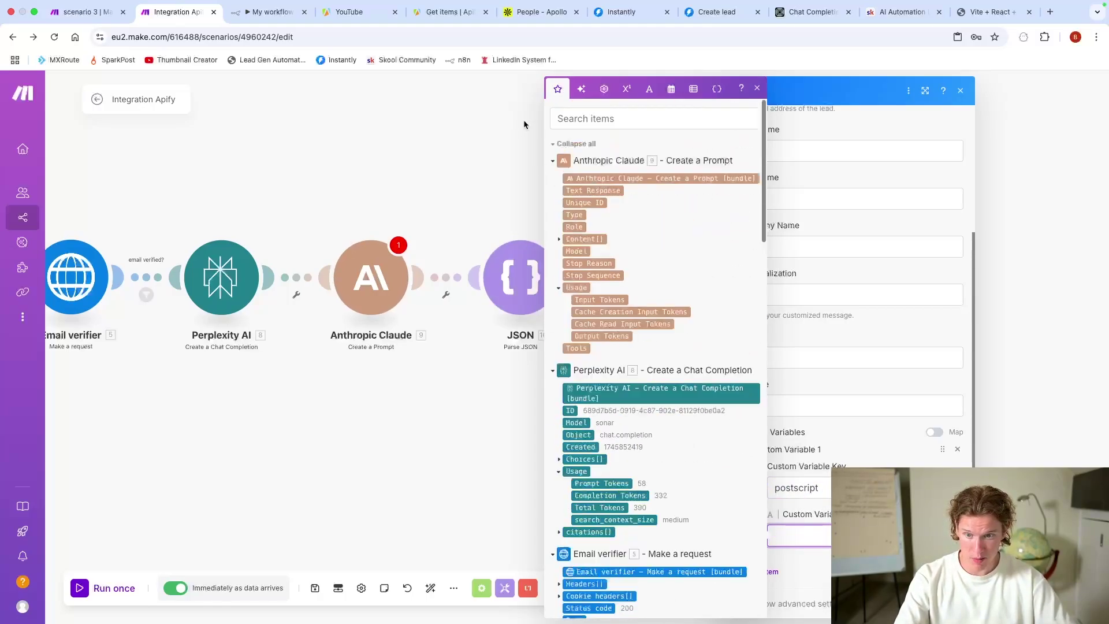
scroll(832, 368, "up", 5)
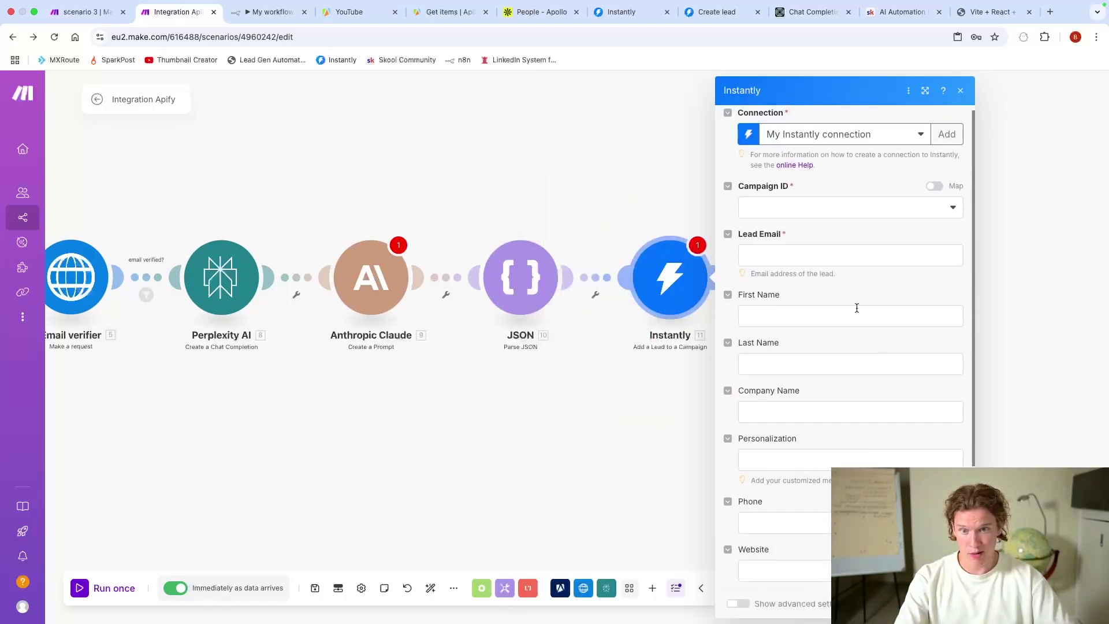
left_click(792, 247)
left_click(792, 202)
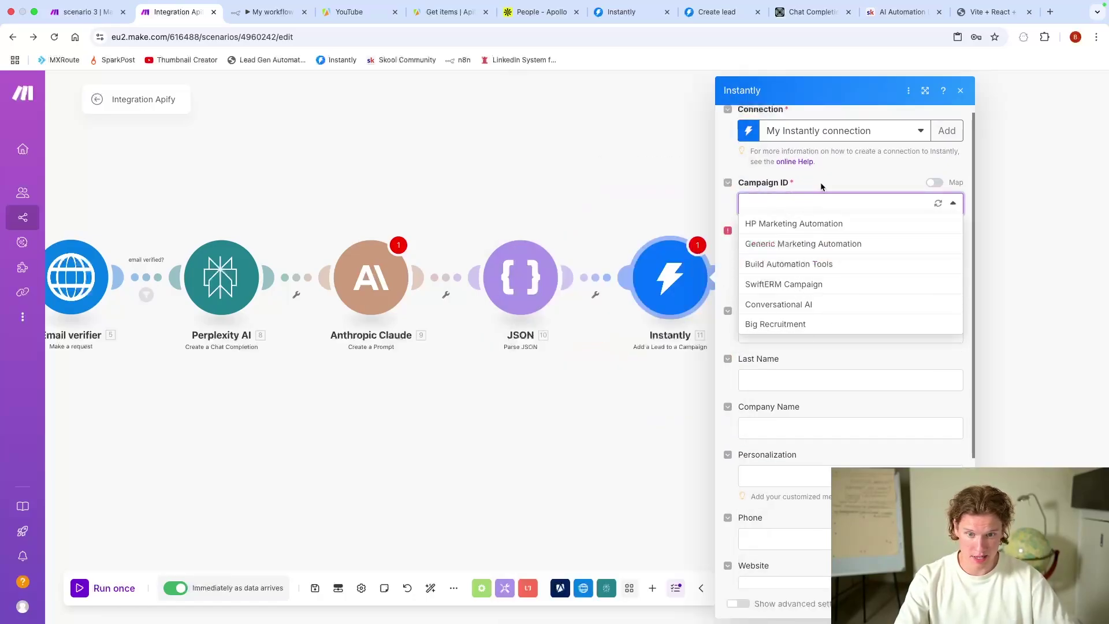
left_click(792, 270)
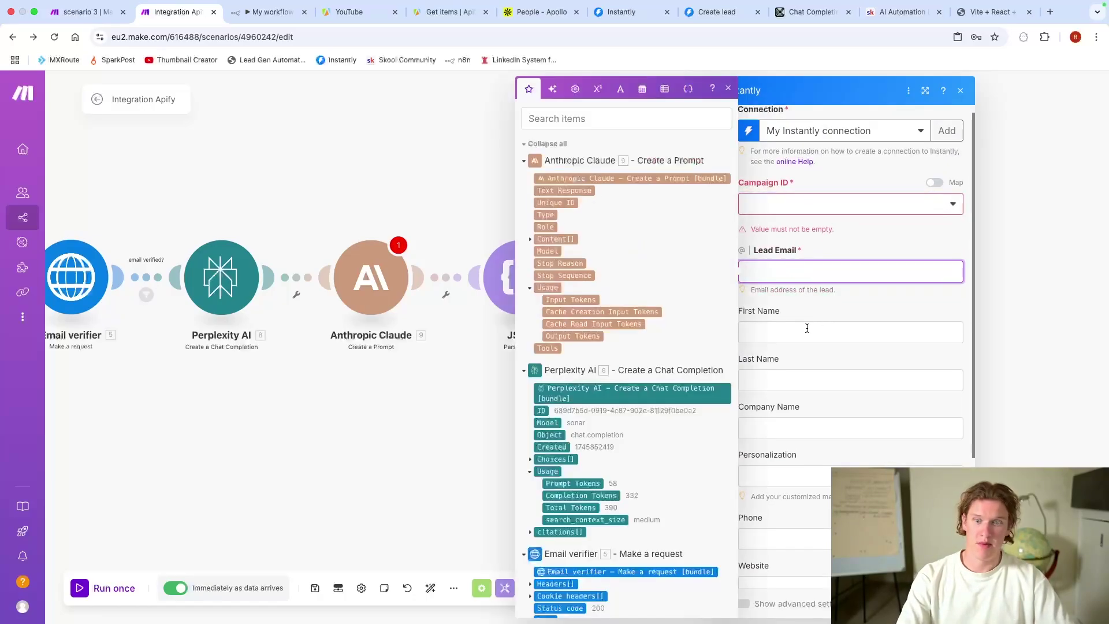
left_click(807, 327)
left_click(823, 380)
left_click(823, 427)
left_click(929, 318)
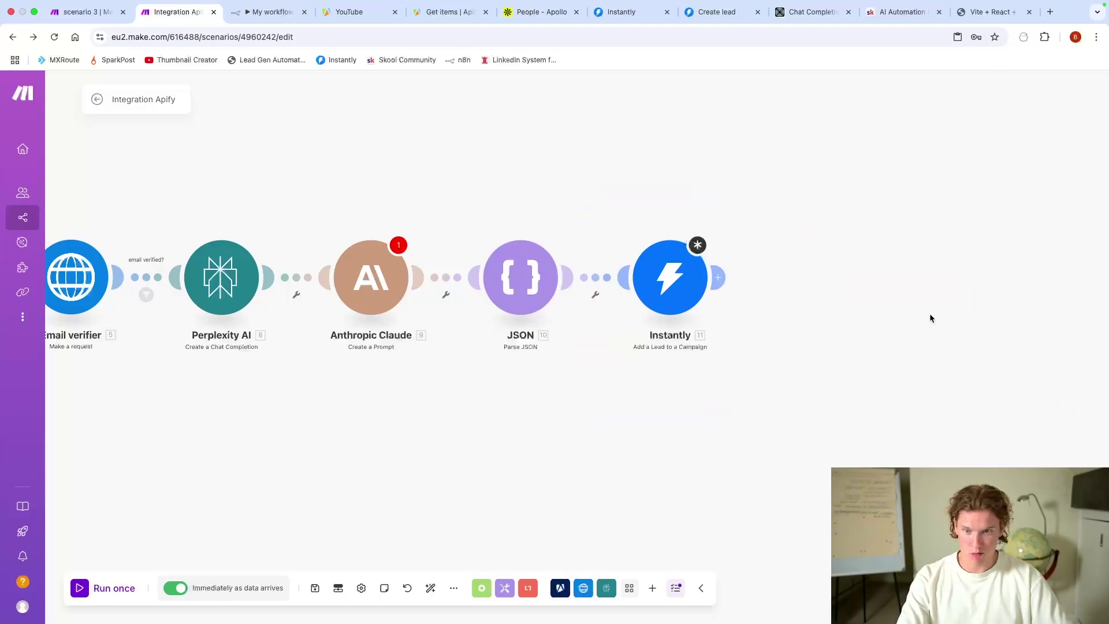
scroll(842, 279, "left", 15)
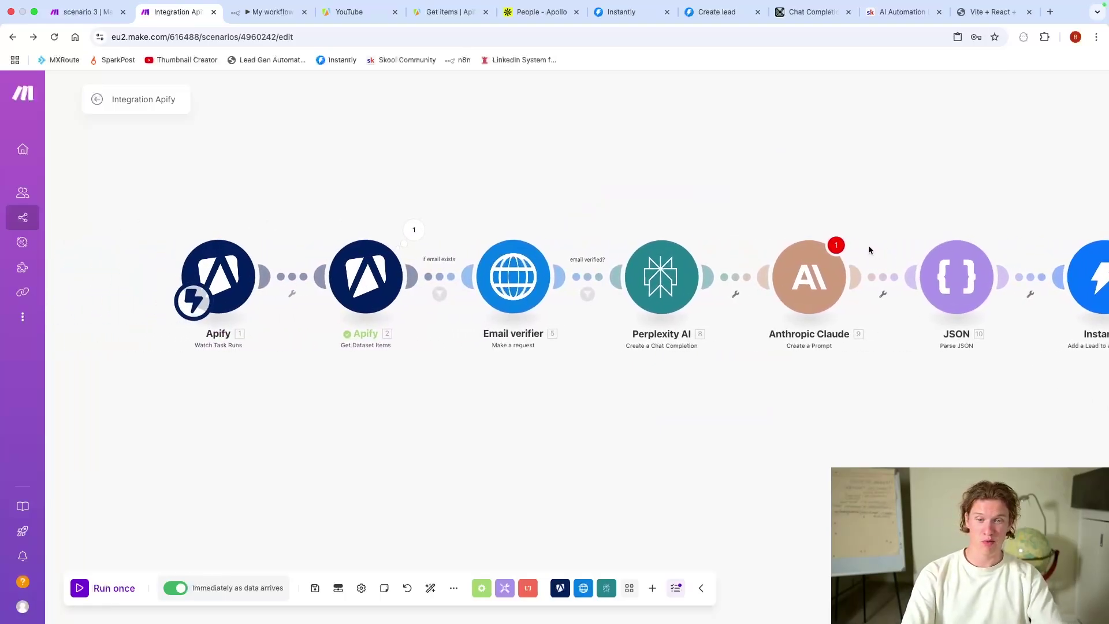
Step: Pan across the Integration Apify scenario to view the whole chain, then switch to n8n
scroll(868, 245, "right", 10)
scroll(847, 235, "down", 2)
scroll(850, 220, "up", 5)
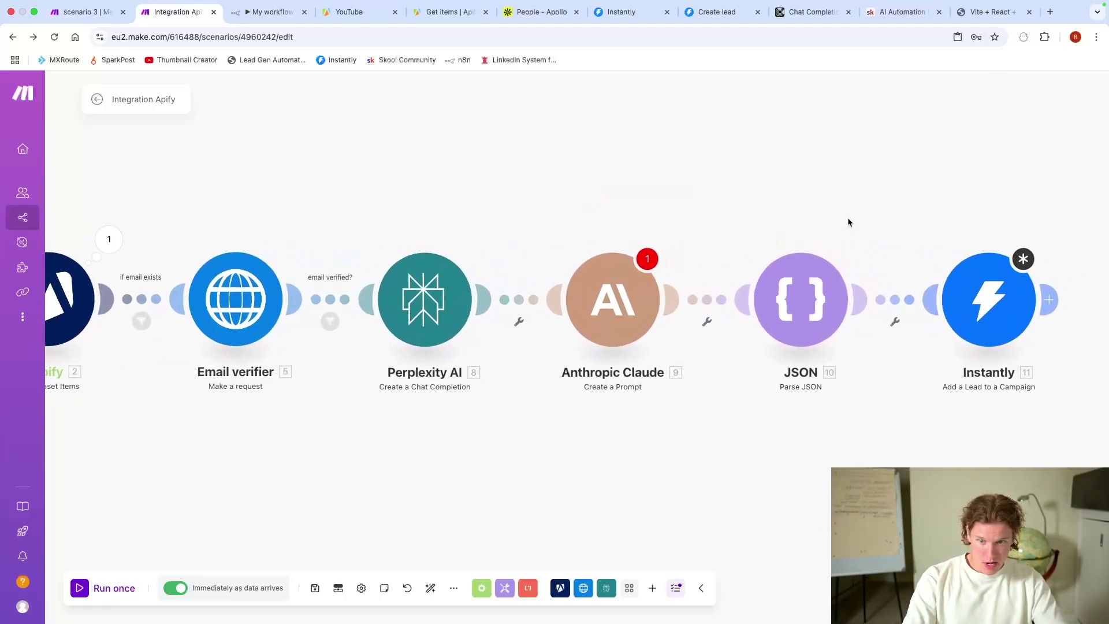
scroll(837, 215, "left", 5)
scroll(822, 206, "down", 2)
scroll(774, 222, "right", 2)
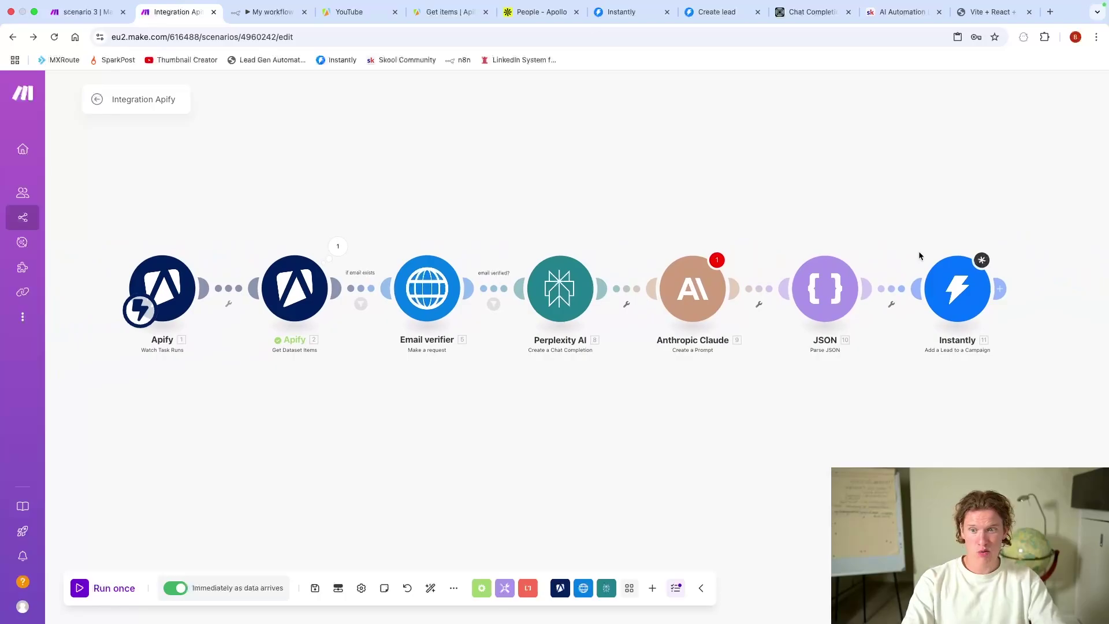
scroll(763, 222, "right", 2)
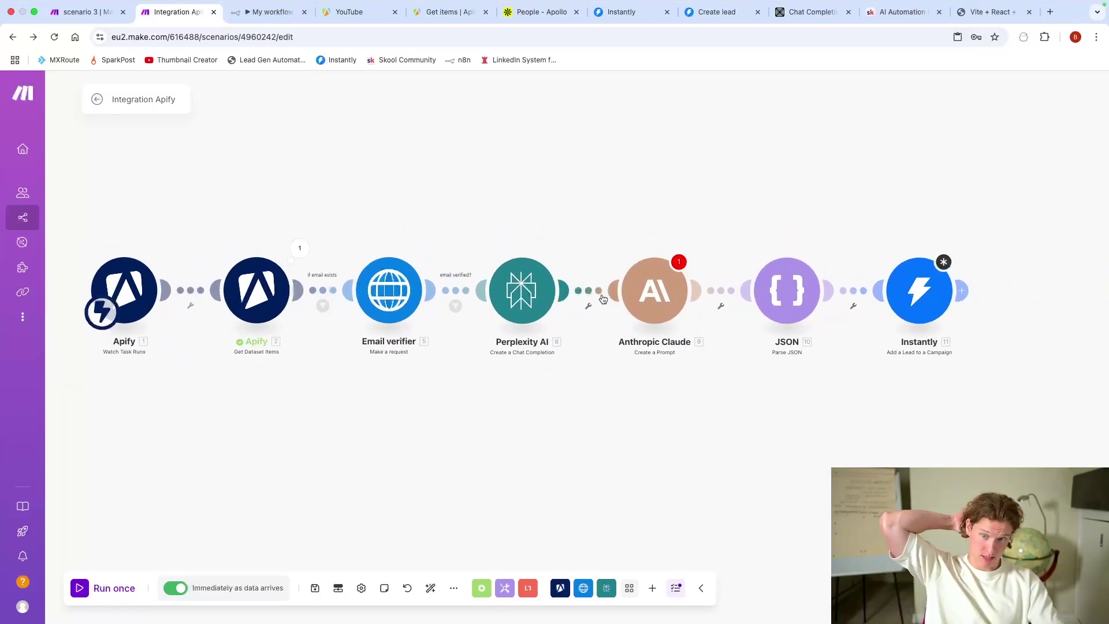
left_click(263, 13)
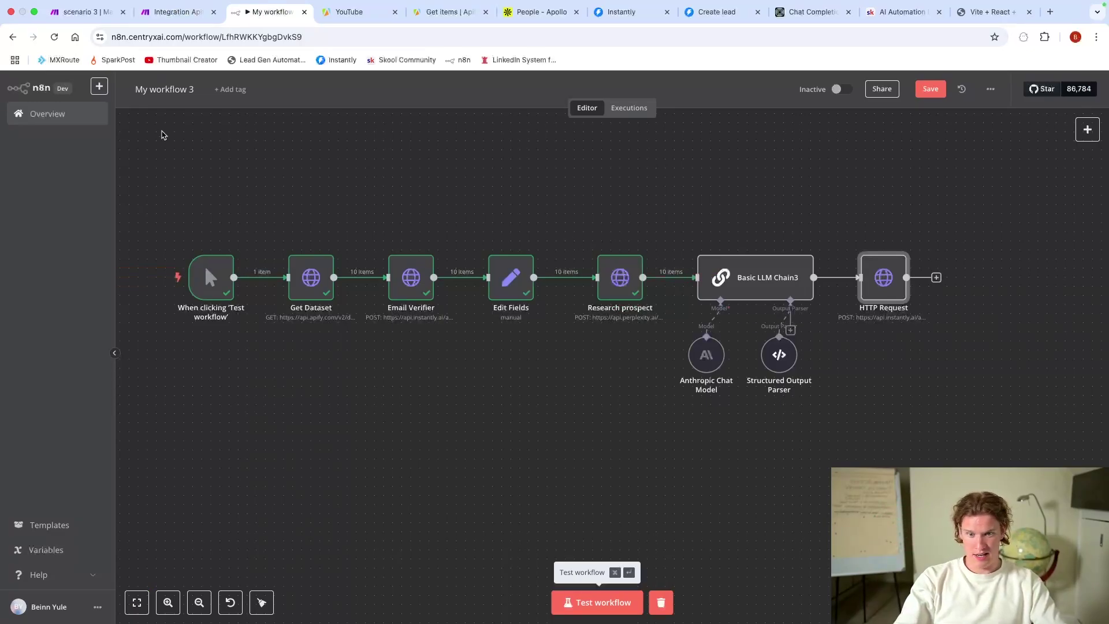
Step: Box-select all My workflow 3 nodes, then return to the Integration Apify scenario
left_click_drag(148, 144, 1087, 454)
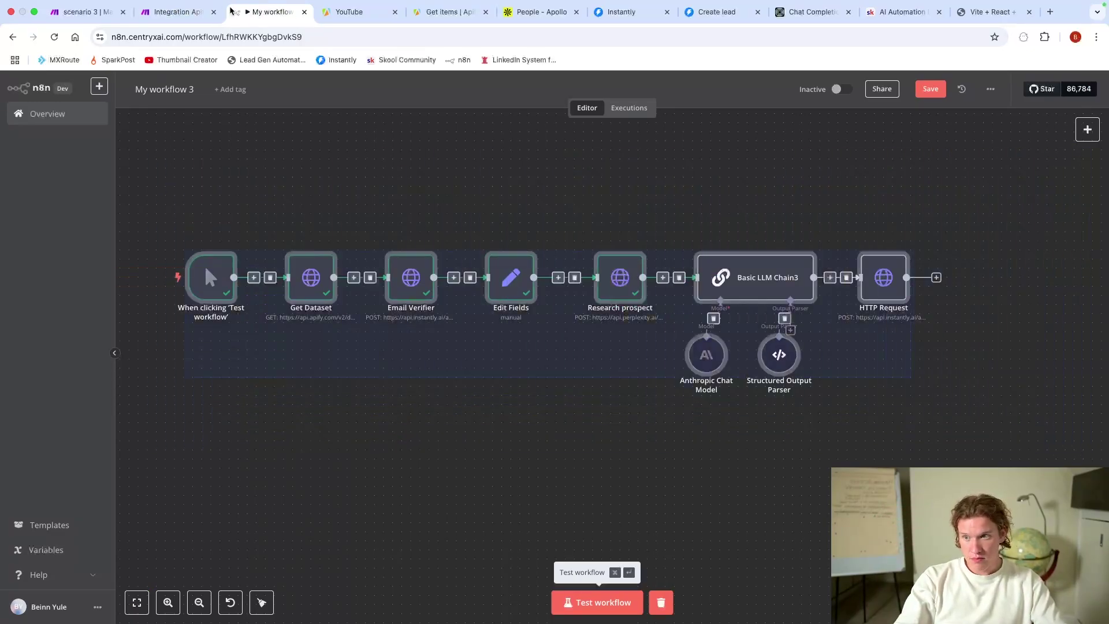
left_click(173, 12)
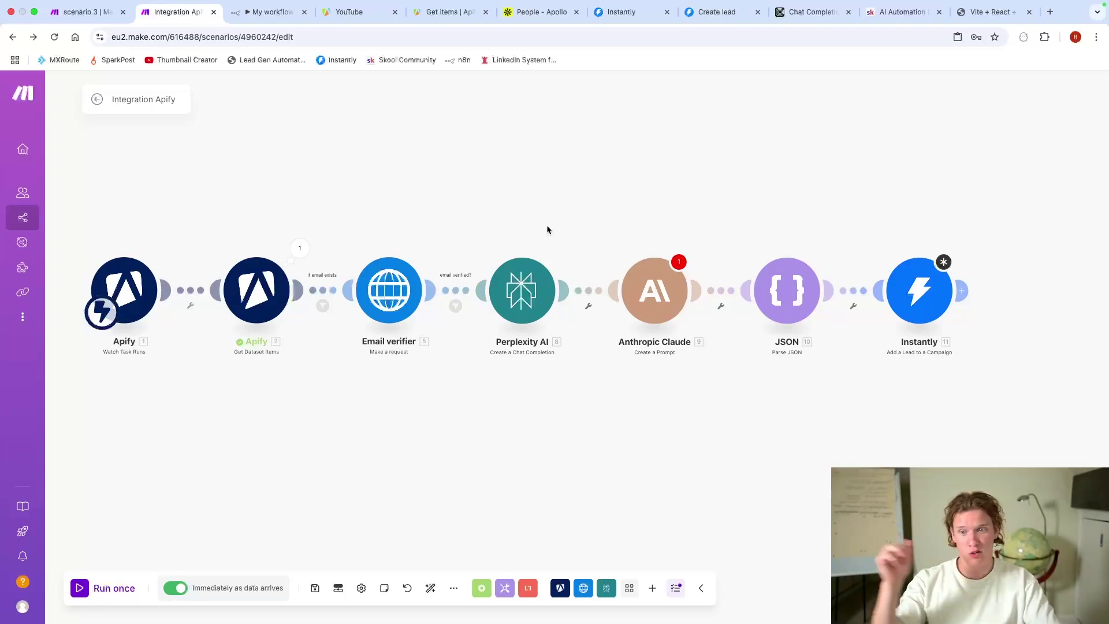
Step: Zoom out the Integration Apify canvas, then open the Run Task scenario tab
scroll(575, 250, "down", 3)
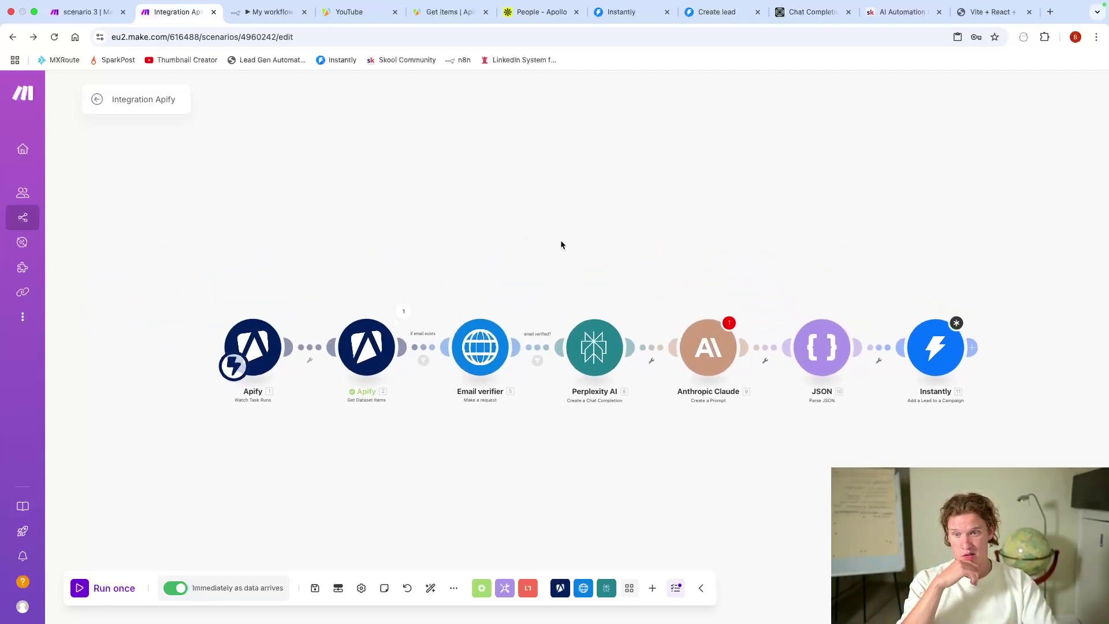
scroll(528, 124, "left", 2)
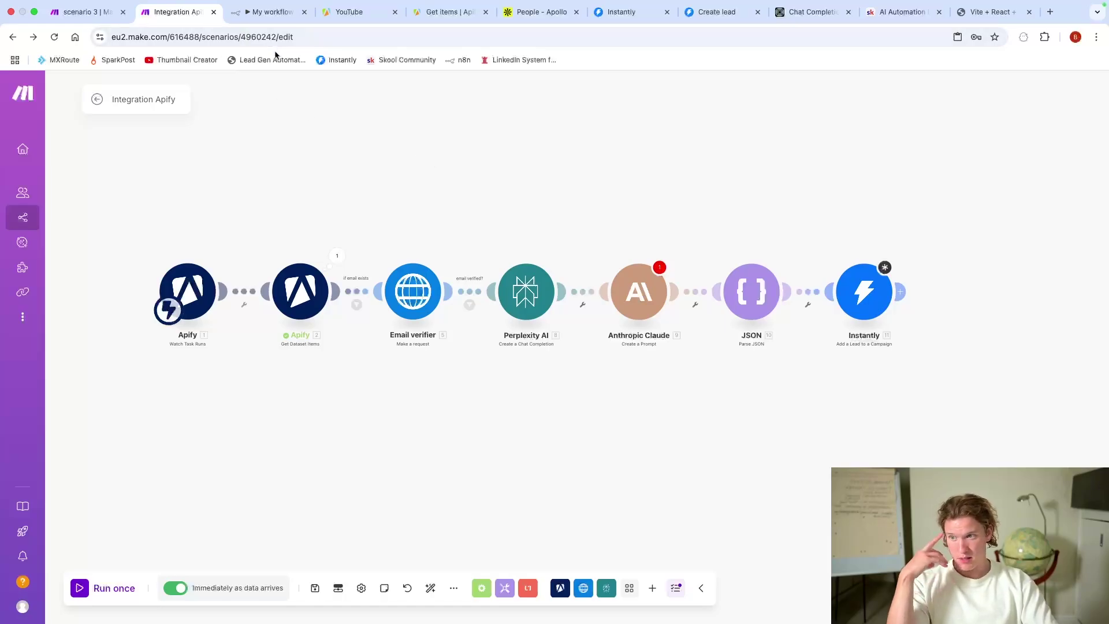
left_click(86, 11)
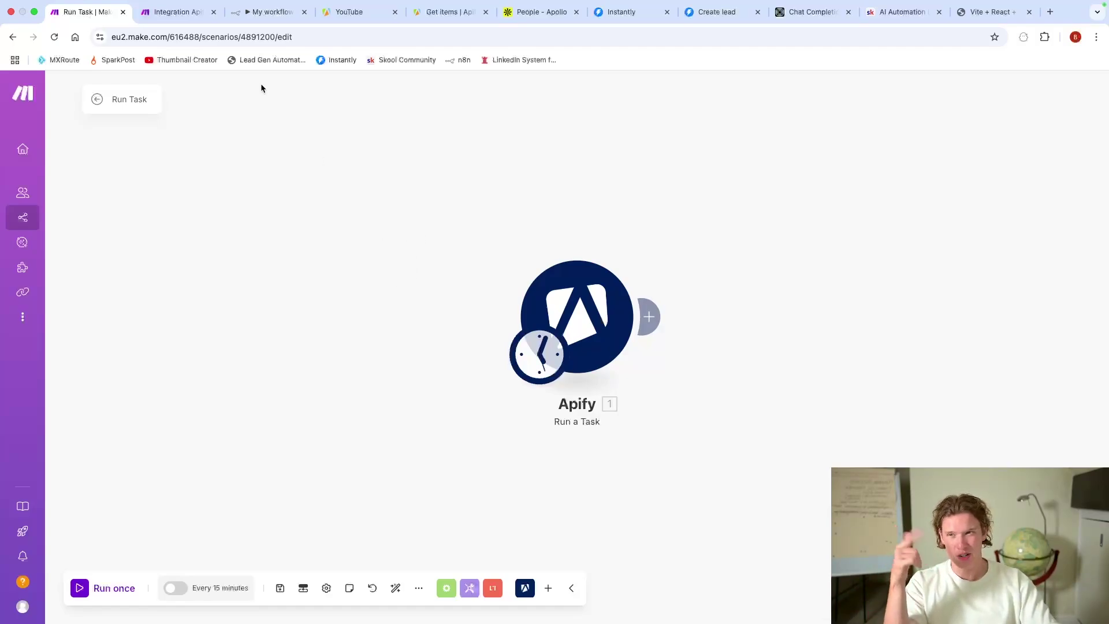
Step: Flip between the Integration Apify and Run Task scenarios, ending on Integration Apify
left_click(176, 12)
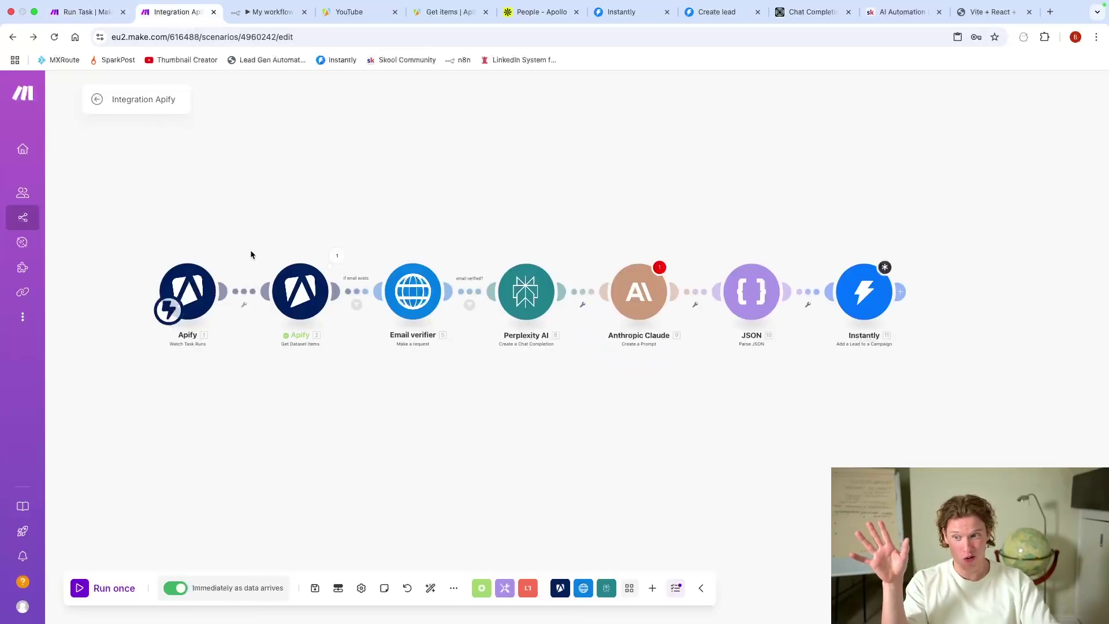
left_click(88, 12)
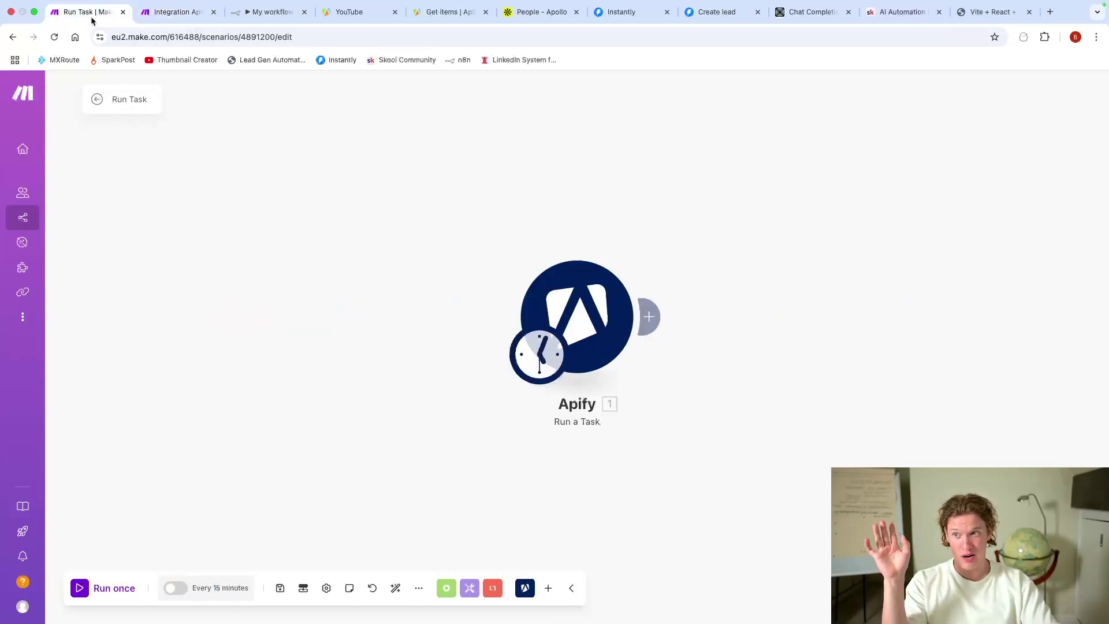
left_click(183, 14)
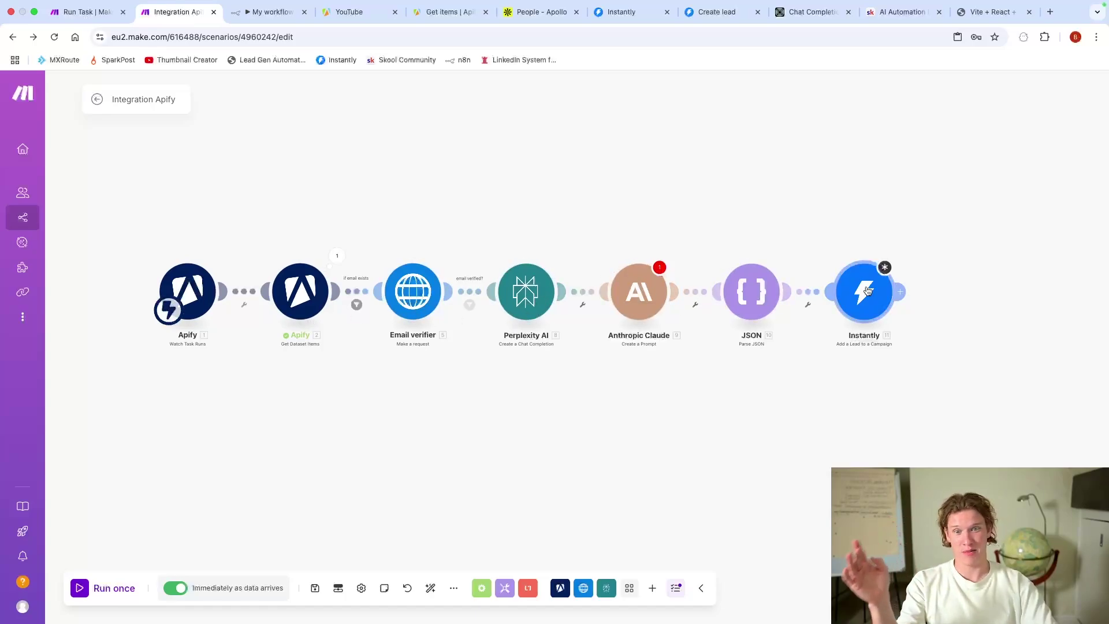
Step: Turn on Map for the Instantly module's Campaign ID field, ready to take a mapped value
left_click(867, 290)
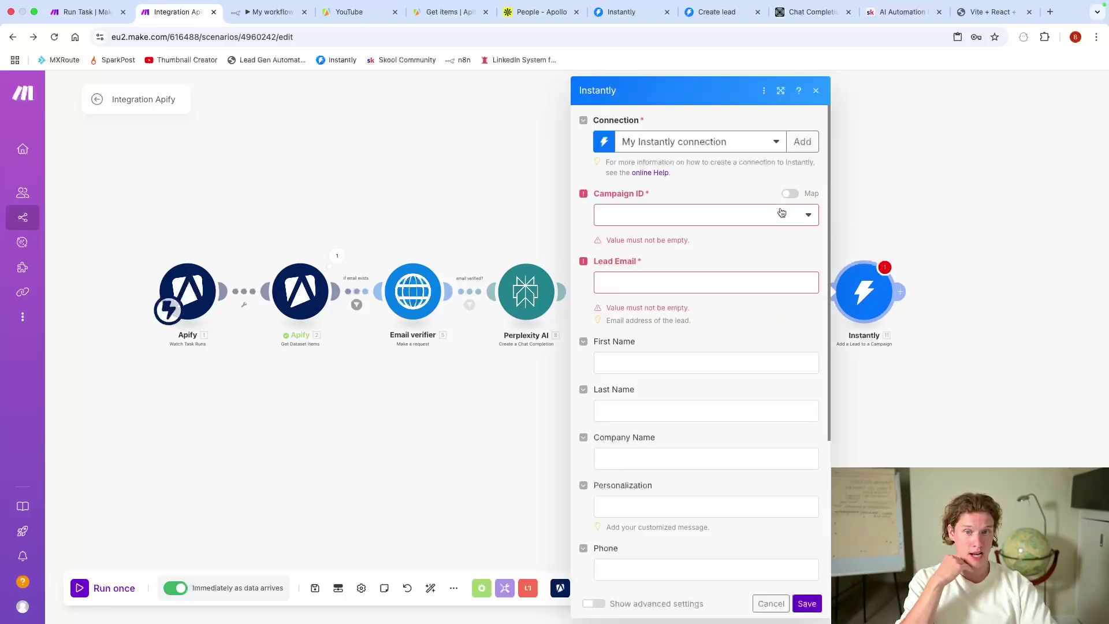
left_click(790, 193)
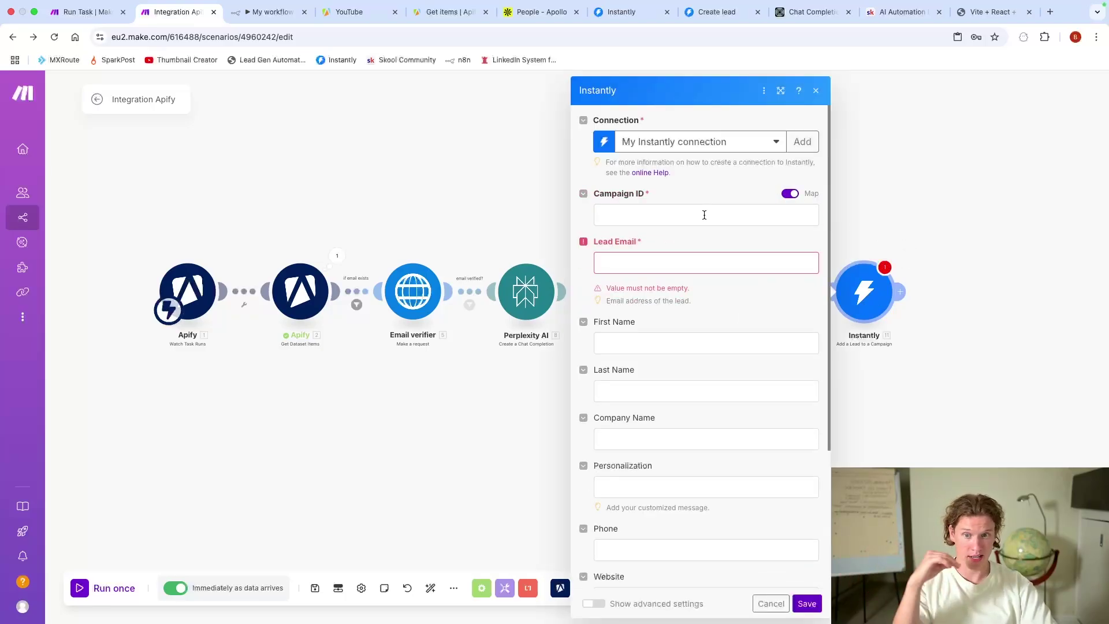
left_click(364, 482)
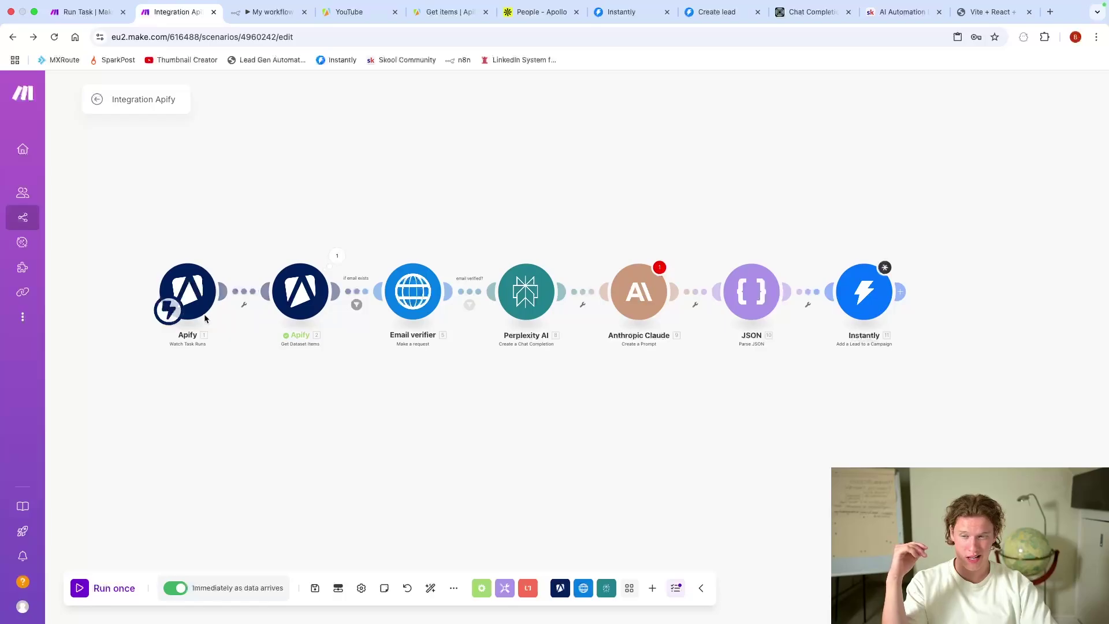
left_click(873, 295)
left_click(692, 214)
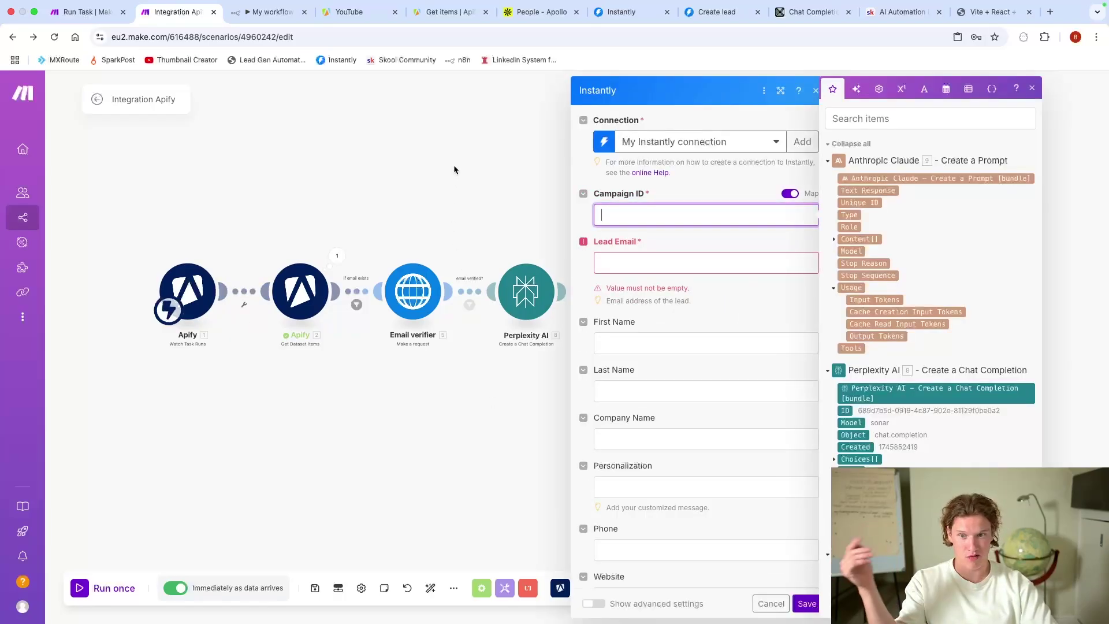
left_click(500, 197)
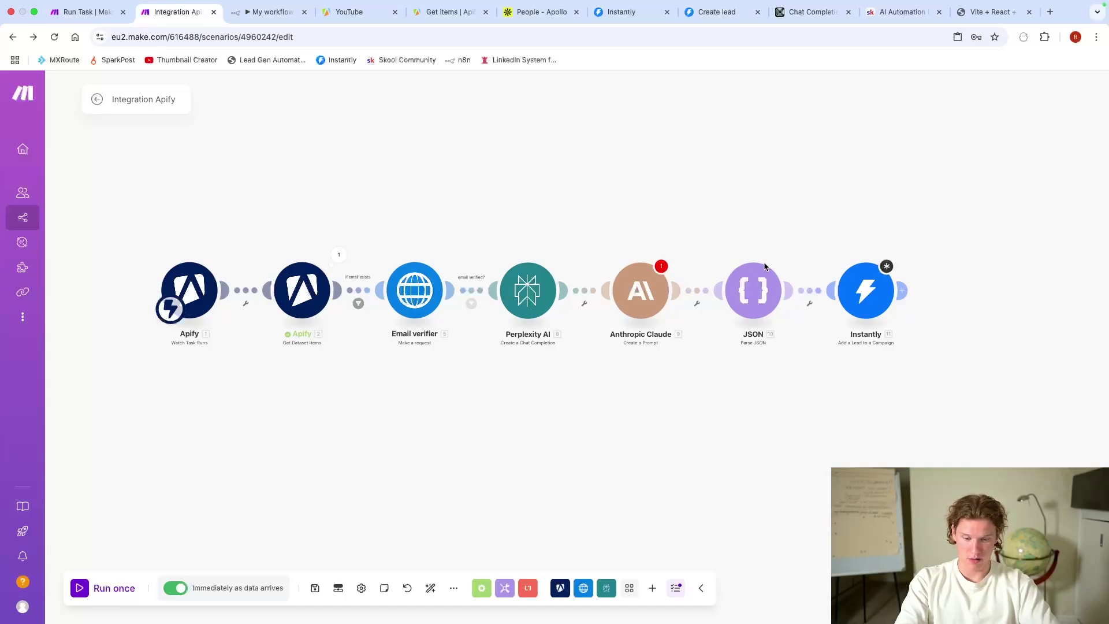